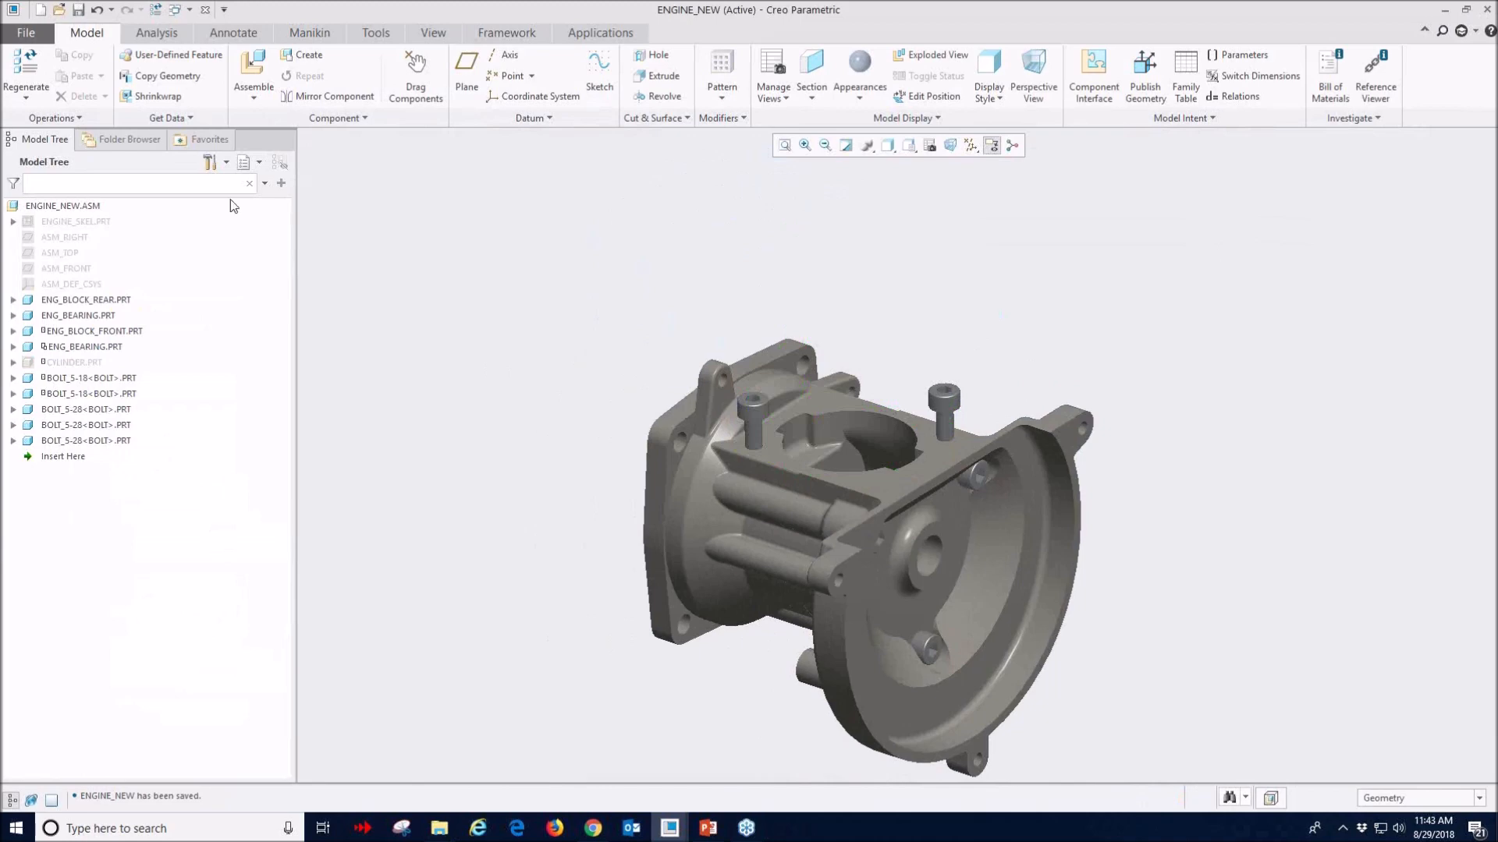
- Insert crank.asm into the engine assembly and move it above the engine block
{"action": "left_click", "coordinate": [258, 70]}
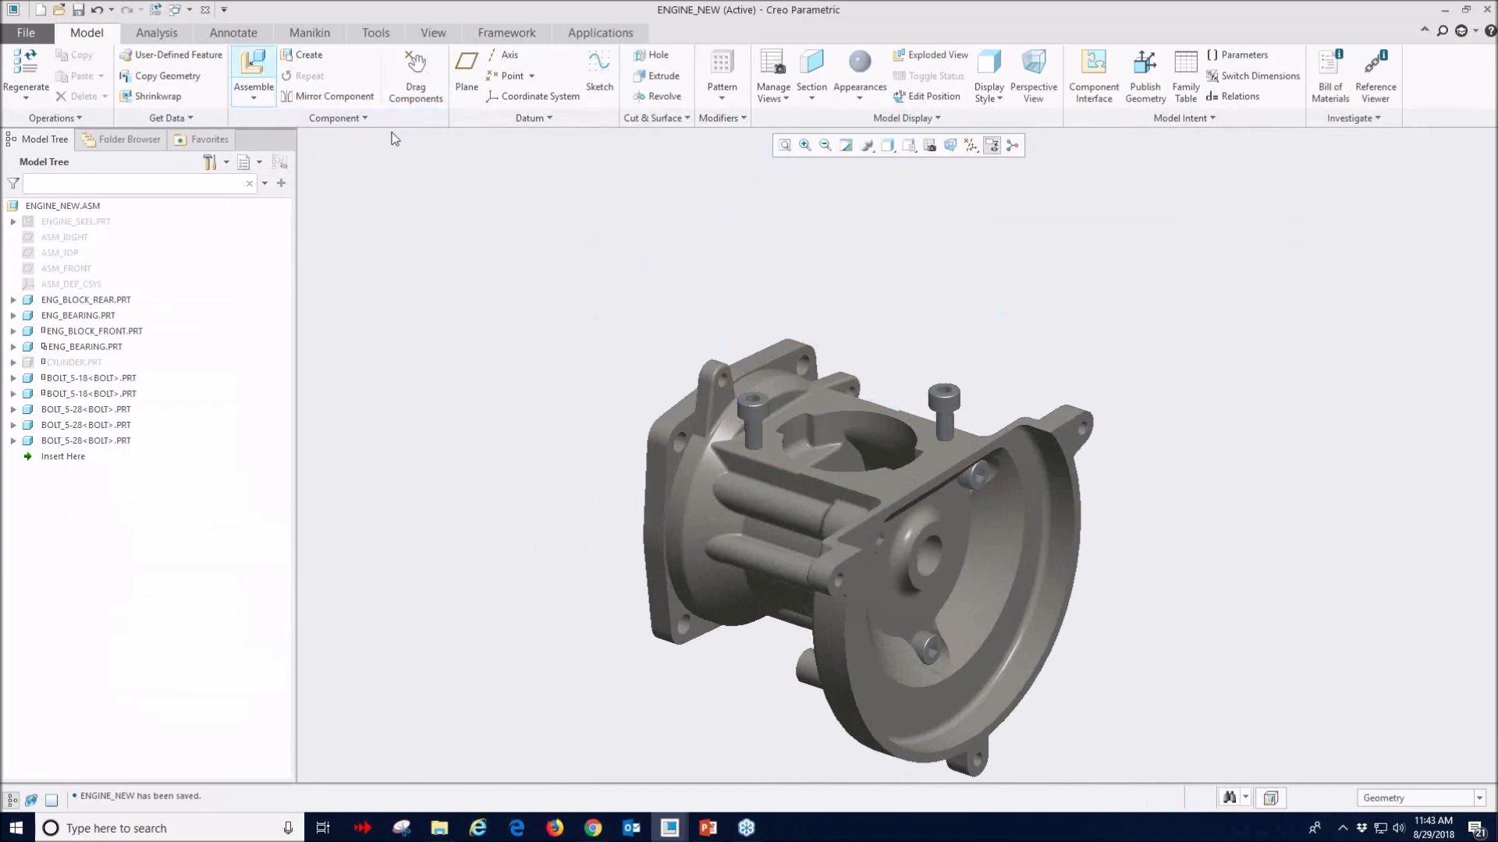
{"action": "left_click", "coordinate": [596, 531]}
{"action": "left_click", "coordinate": [838, 617]}
{"action": "right_click_drag", "start_coordinate": [605, 496], "coordinate": [801, 143], "text": "ctrl+alt"}
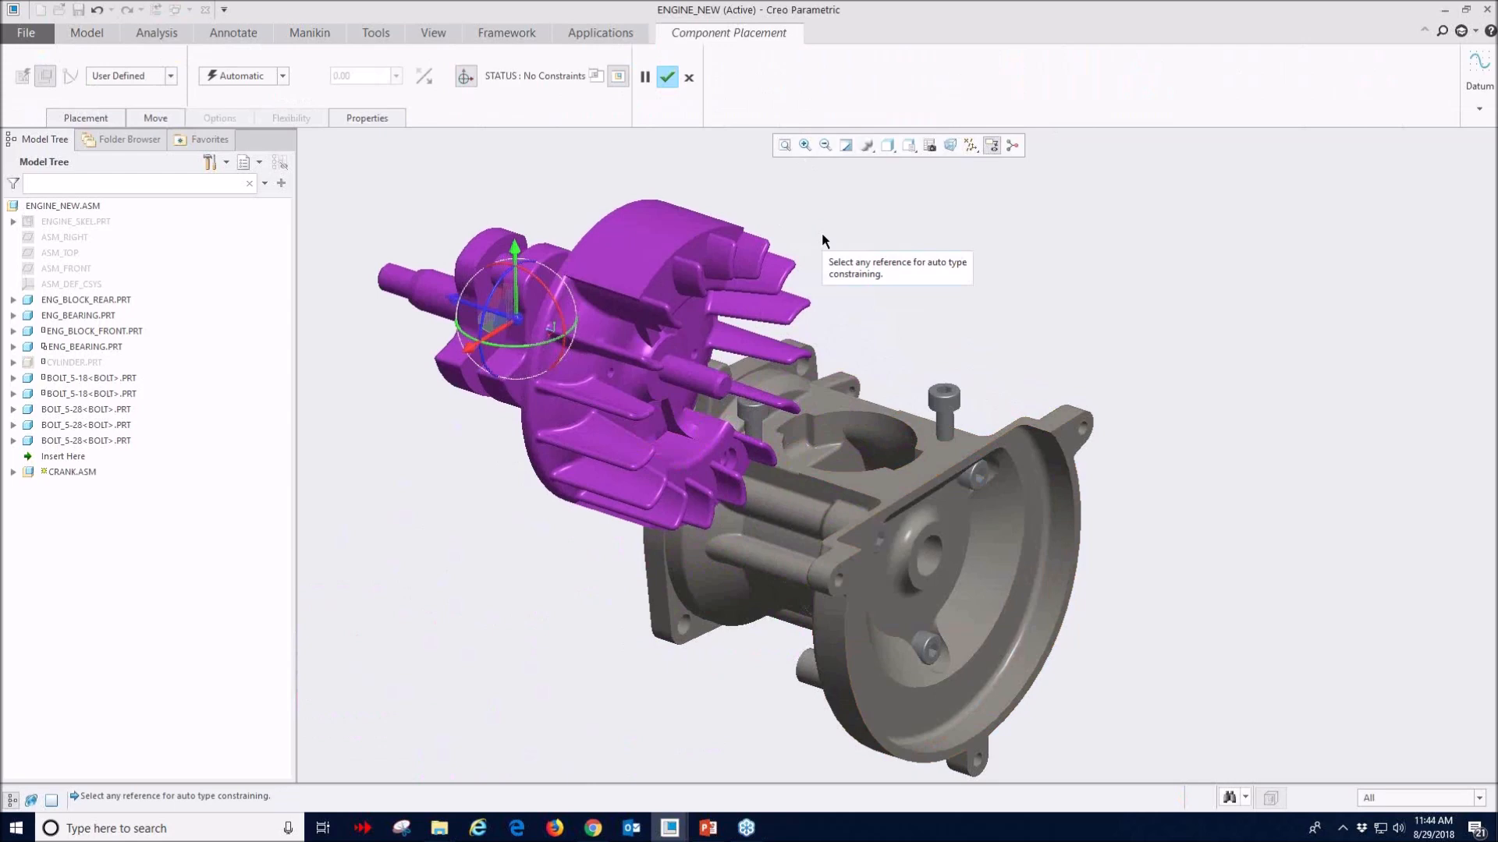
- Give the crank a Pin connection, align the crankshaft's cylindrical surface with the front bearing bore, and slide the crank out along the axis
{"action": "left_click", "coordinate": [282, 76]}
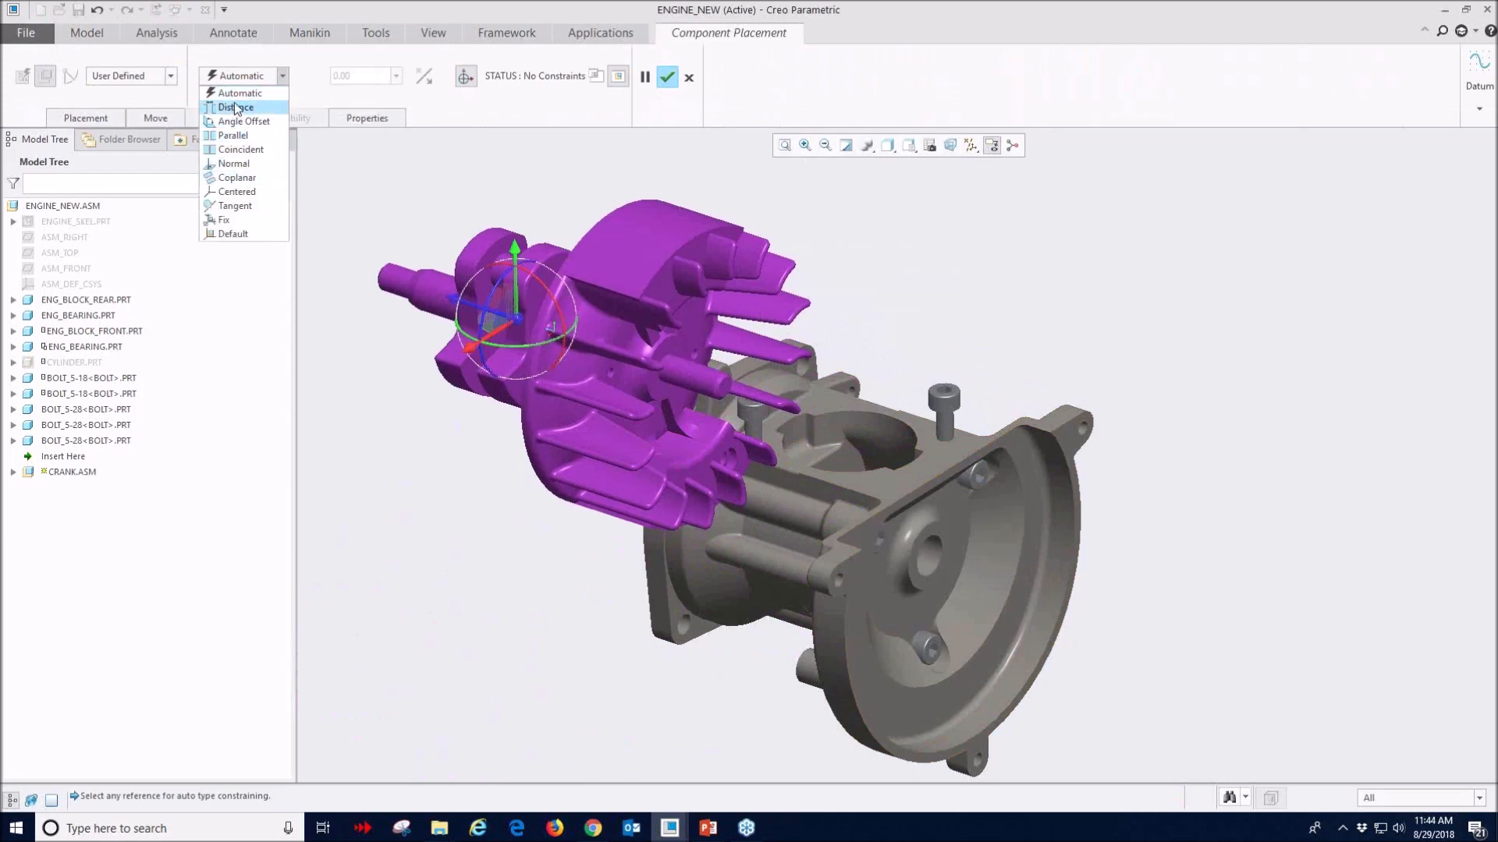
{"action": "left_click", "coordinate": [170, 77]}
{"action": "left_click", "coordinate": [171, 77]}
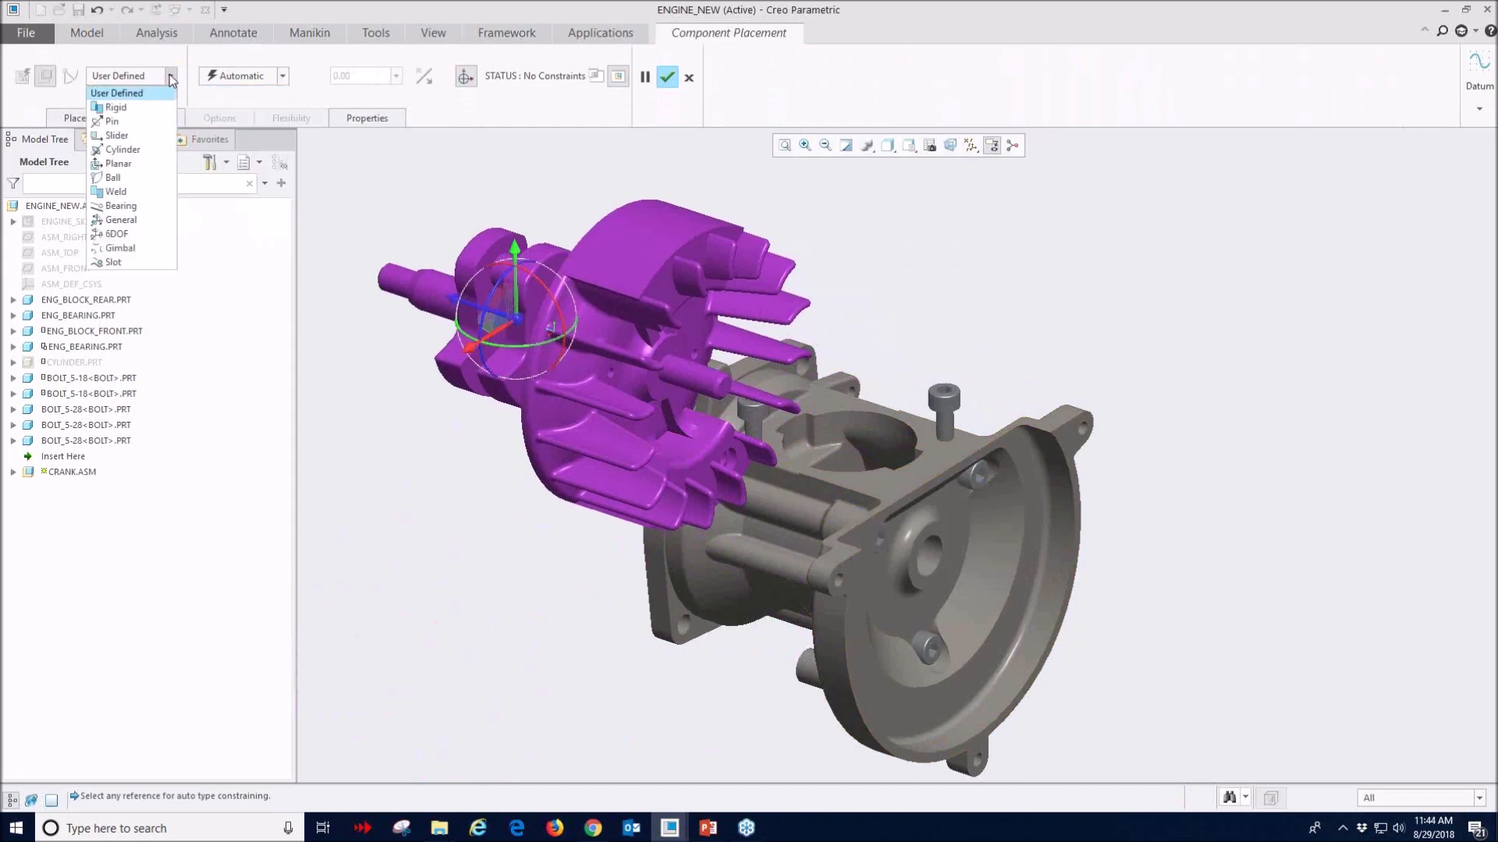
{"action": "left_click", "coordinate": [111, 122]}
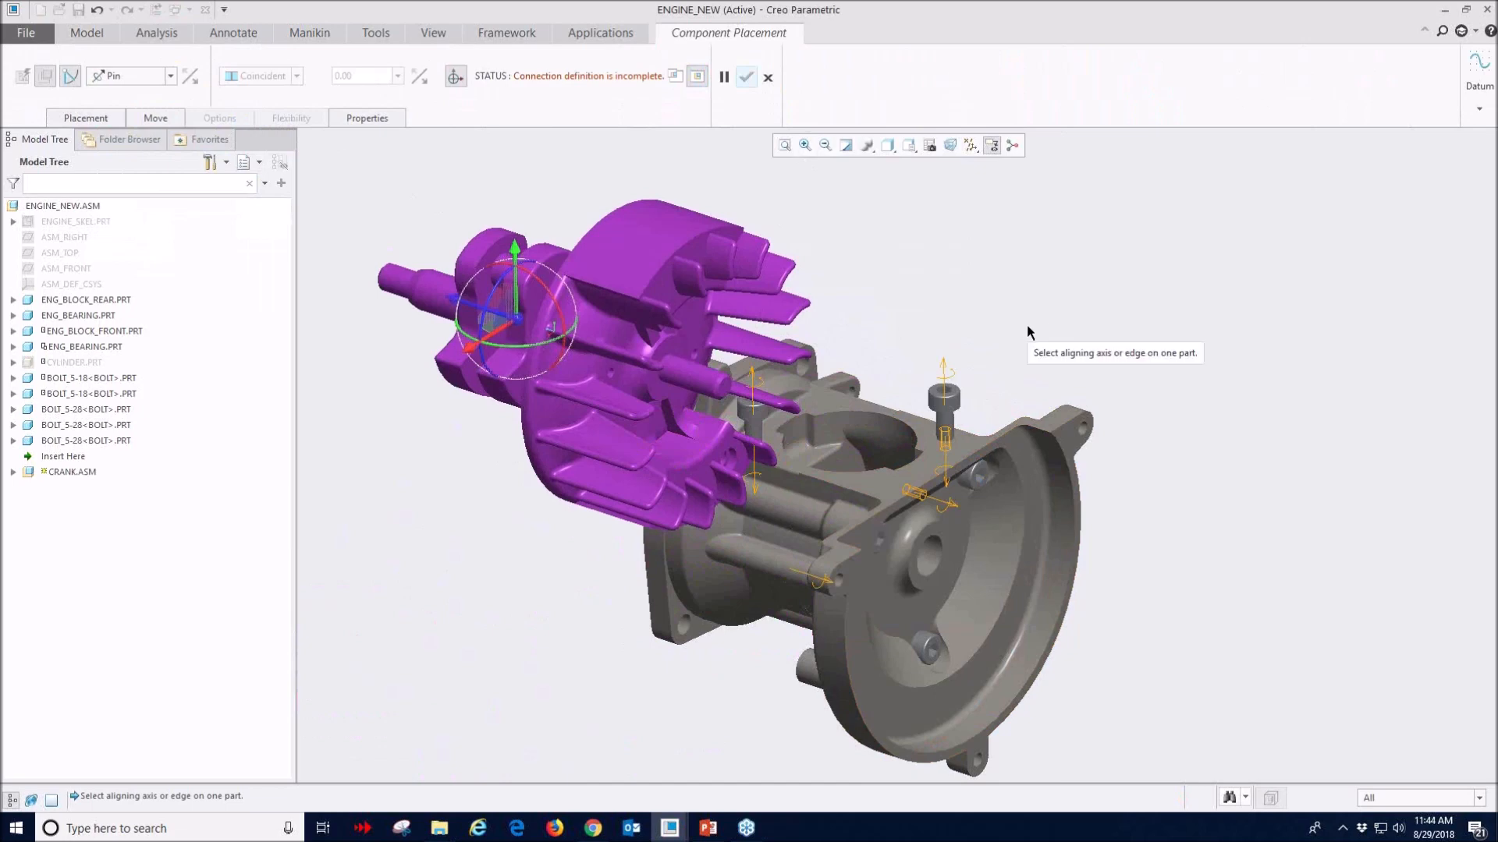
{"action": "middle_click_drag", "start_coordinate": [597, 364], "coordinate": [622, 356]}
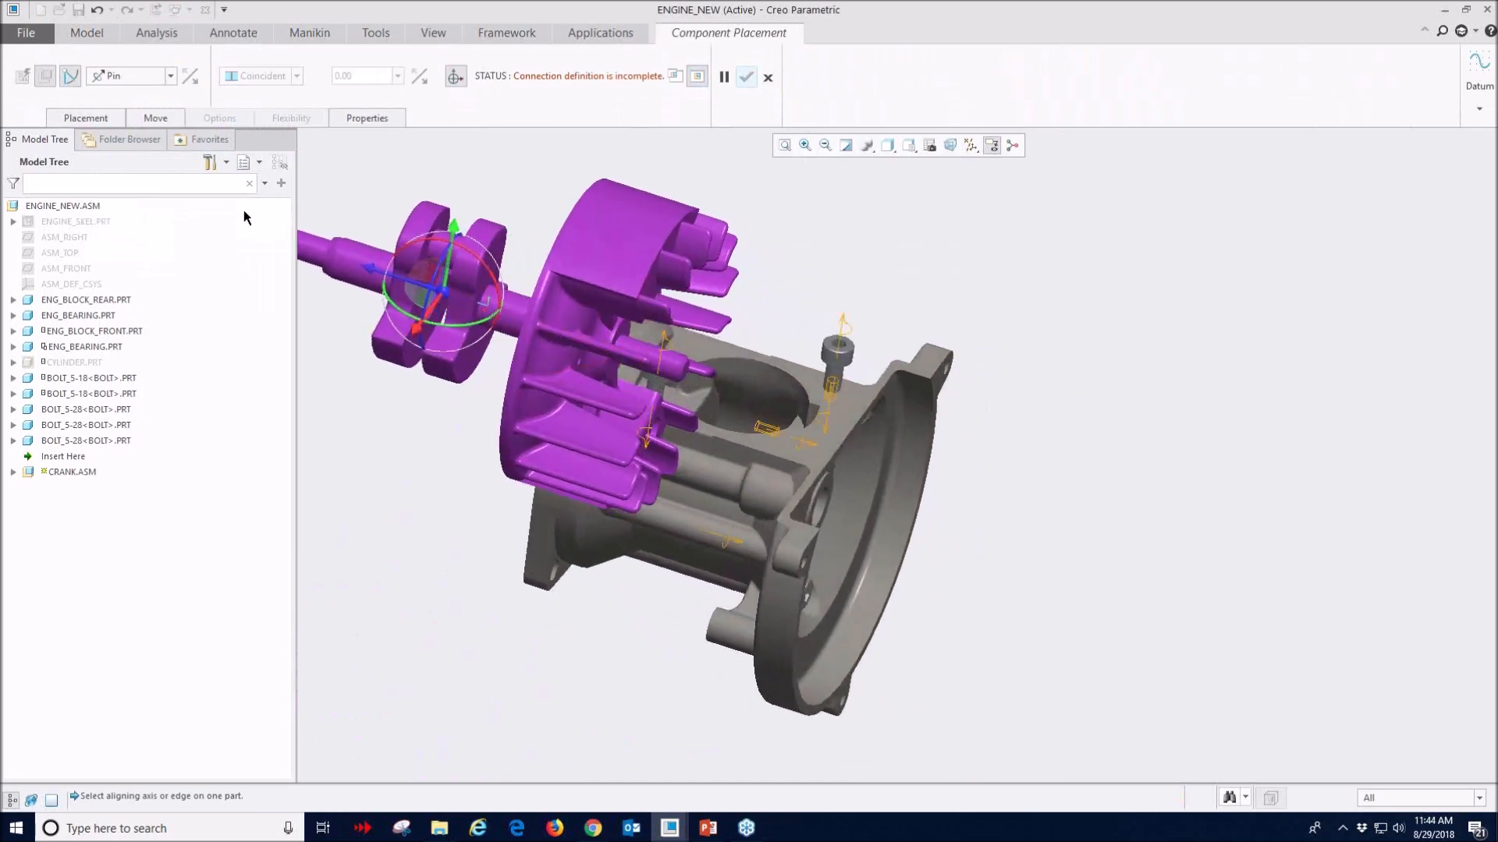
{"action": "left_click", "coordinate": [95, 119]}
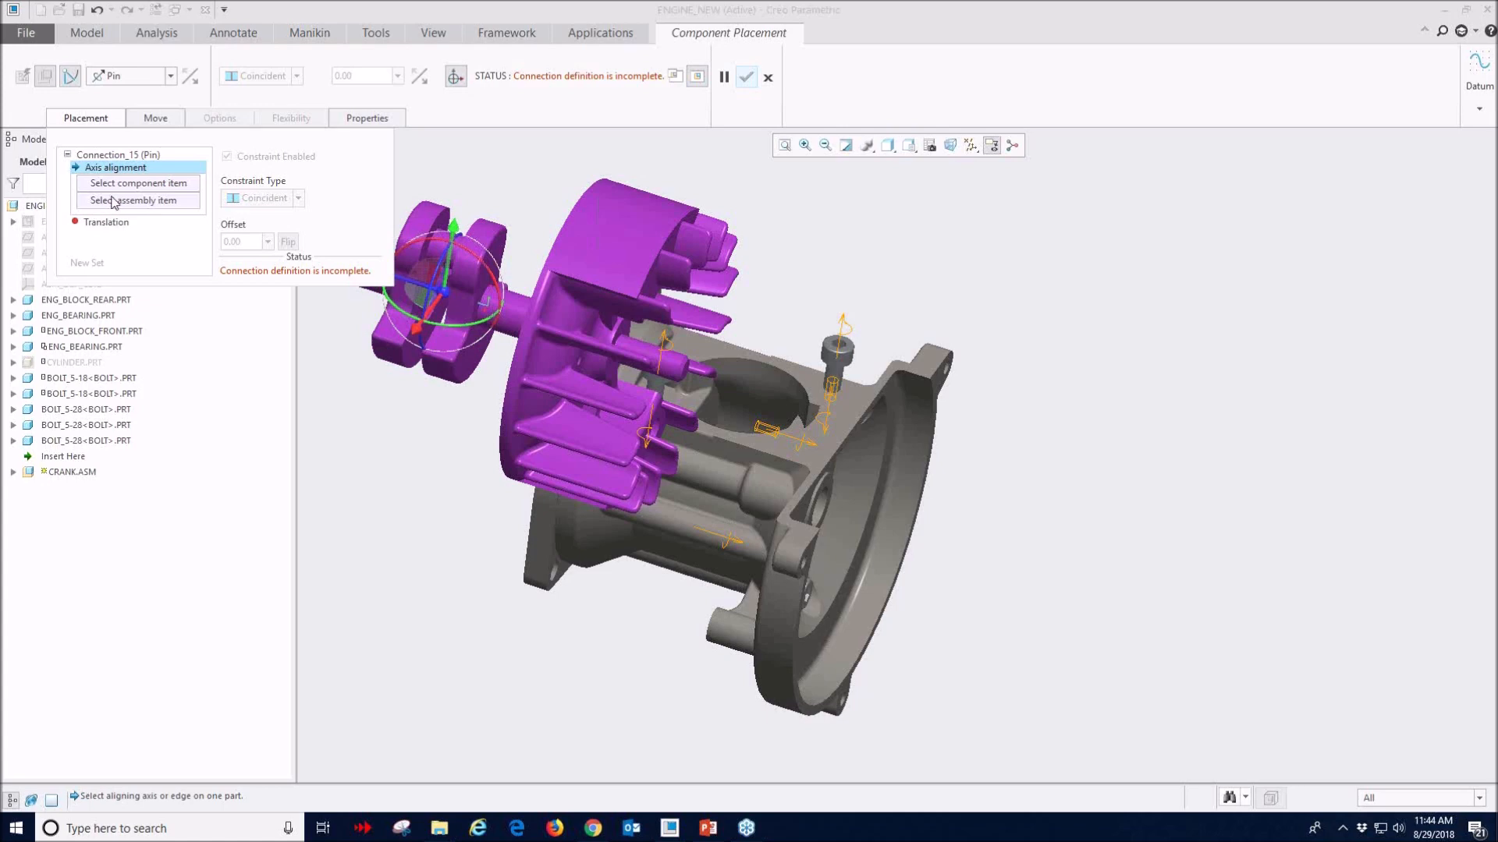
{"action": "left_click", "coordinate": [512, 311]}
{"action": "middle_click_drag", "start_coordinate": [788, 390], "coordinate": [817, 403]}
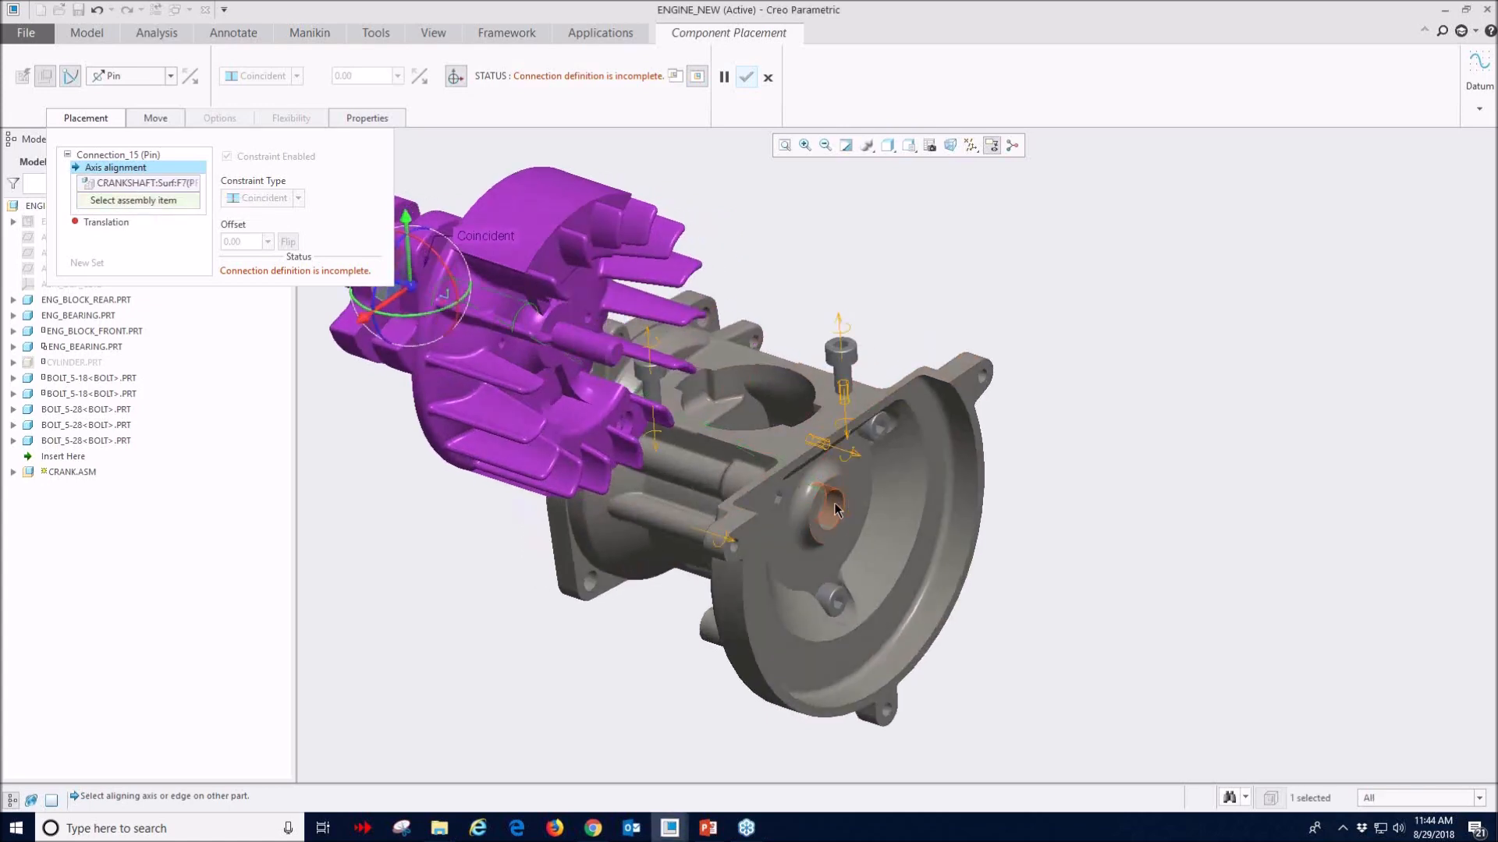
{"action": "left_click", "coordinate": [835, 507]}
{"action": "middle_click_drag", "start_coordinate": [704, 473], "coordinate": [577, 395]}
{"action": "left_click_drag", "start_coordinate": [577, 396], "coordinate": [981, 450], "text": "ctrl+alt"}
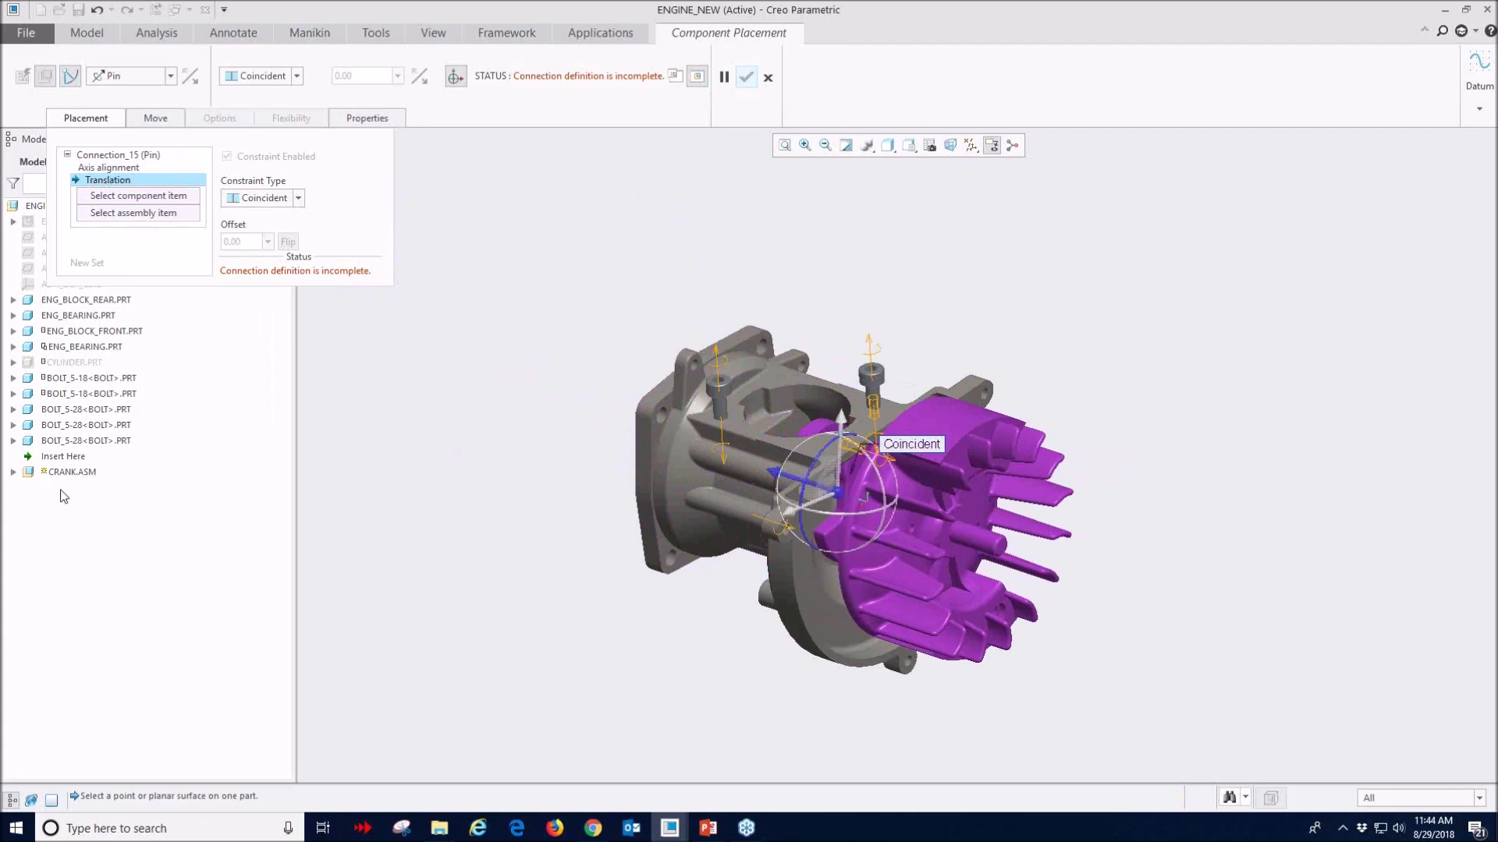
- Set the crank's pin translation by making its ASM_FRONT plane coincident with the engine assembly's ASM_FRONT, test its rotation, and accept the placement
{"action": "left_click", "coordinate": [13, 472]}
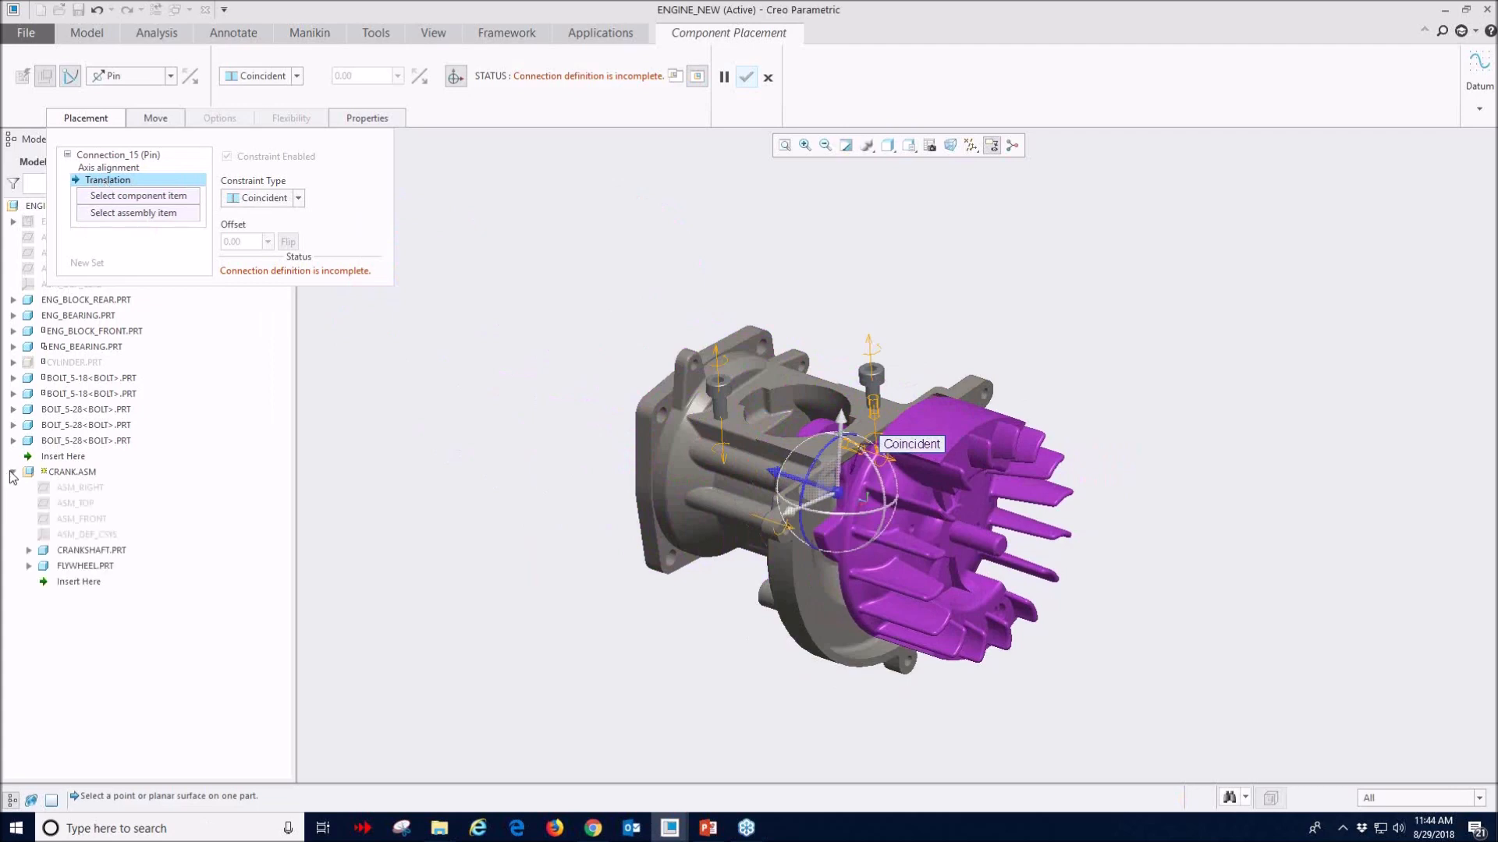
{"action": "left_click", "coordinate": [84, 519]}
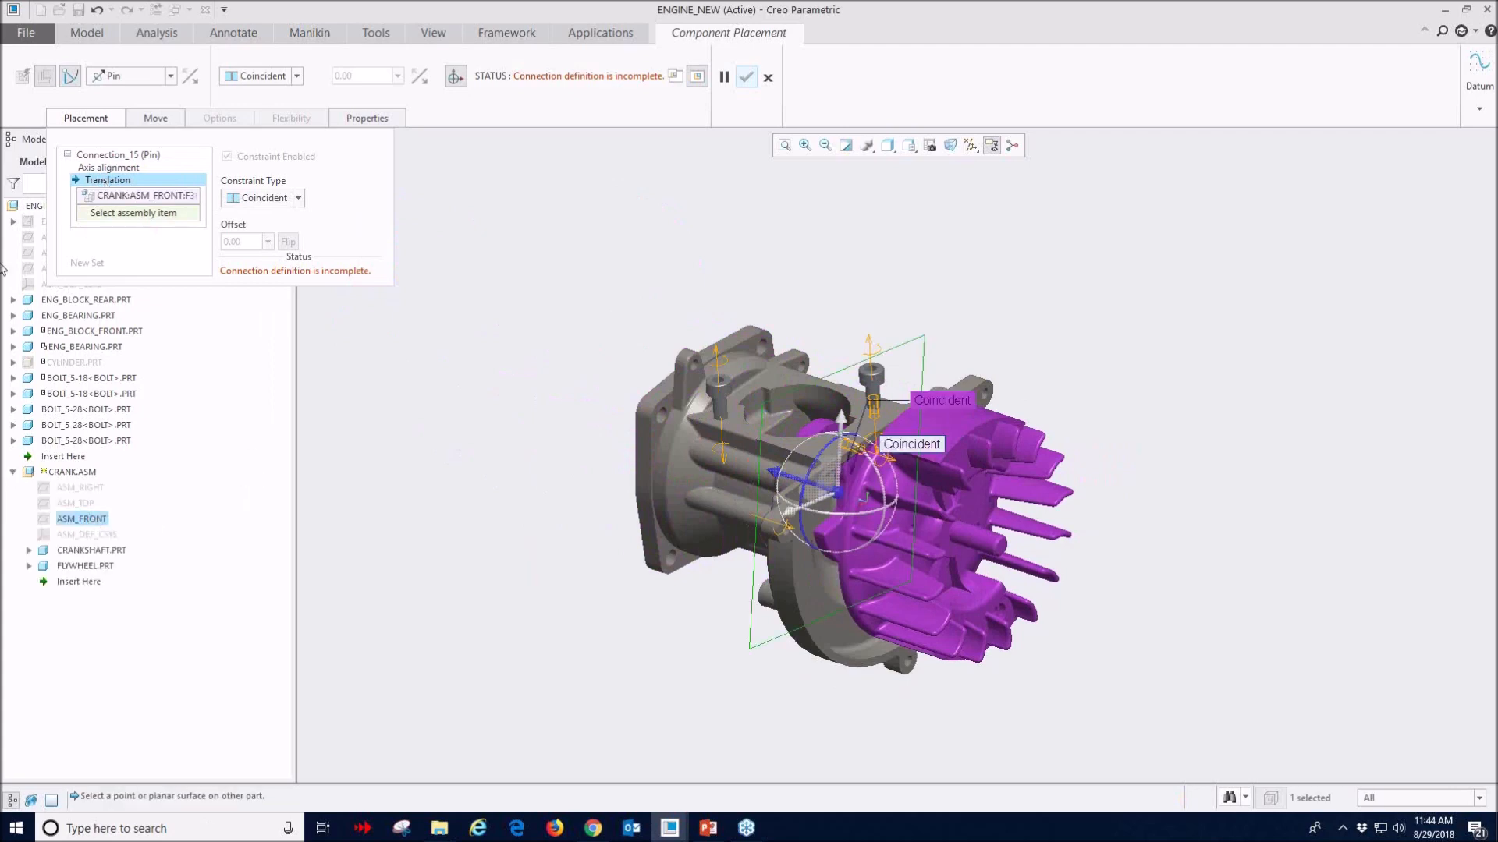
{"action": "left_click", "coordinate": [86, 118]}
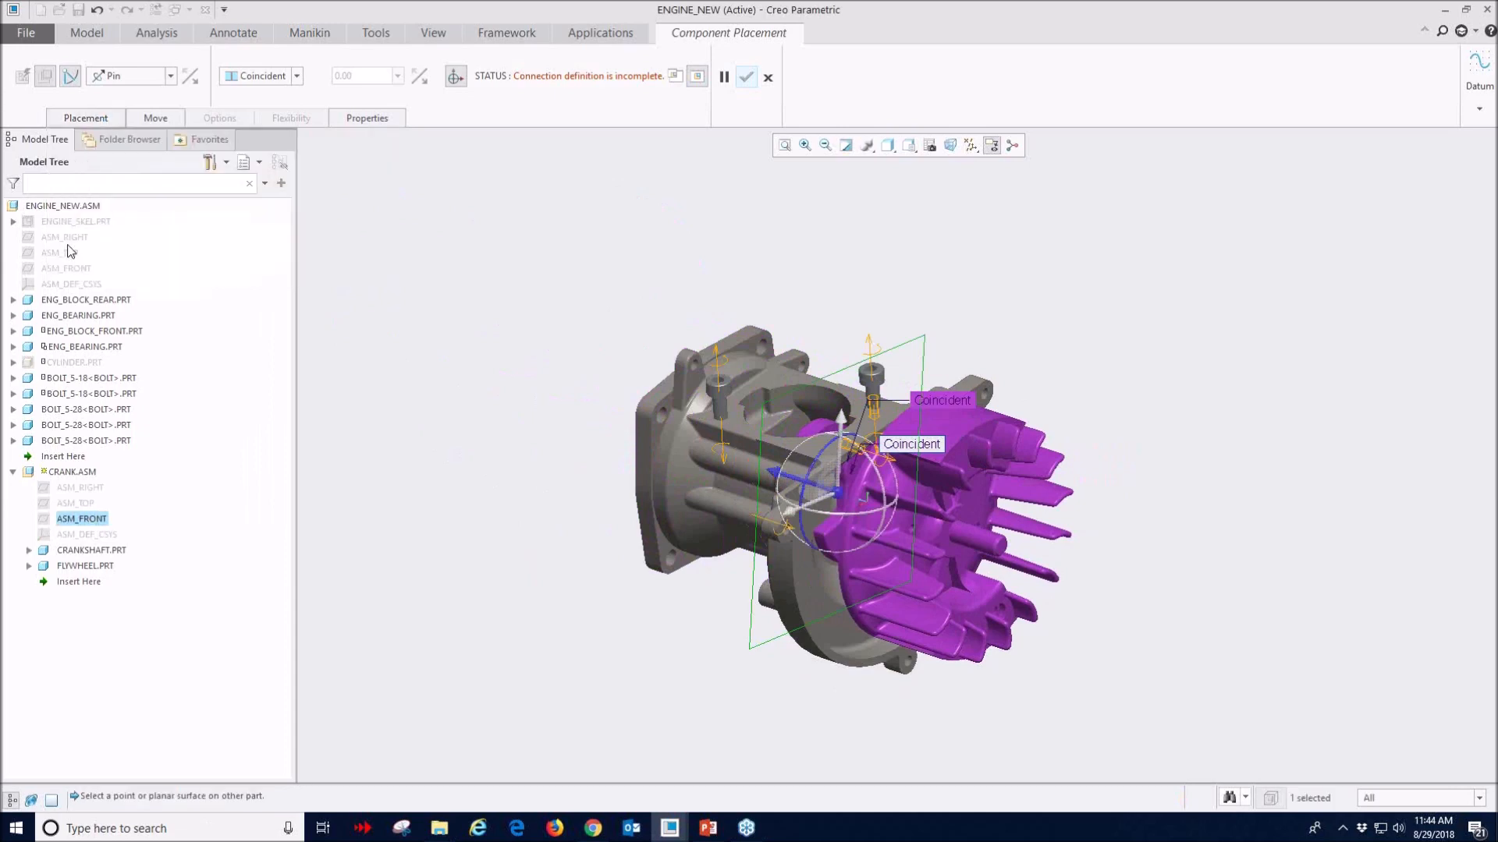
{"action": "left_click", "coordinate": [56, 268]}
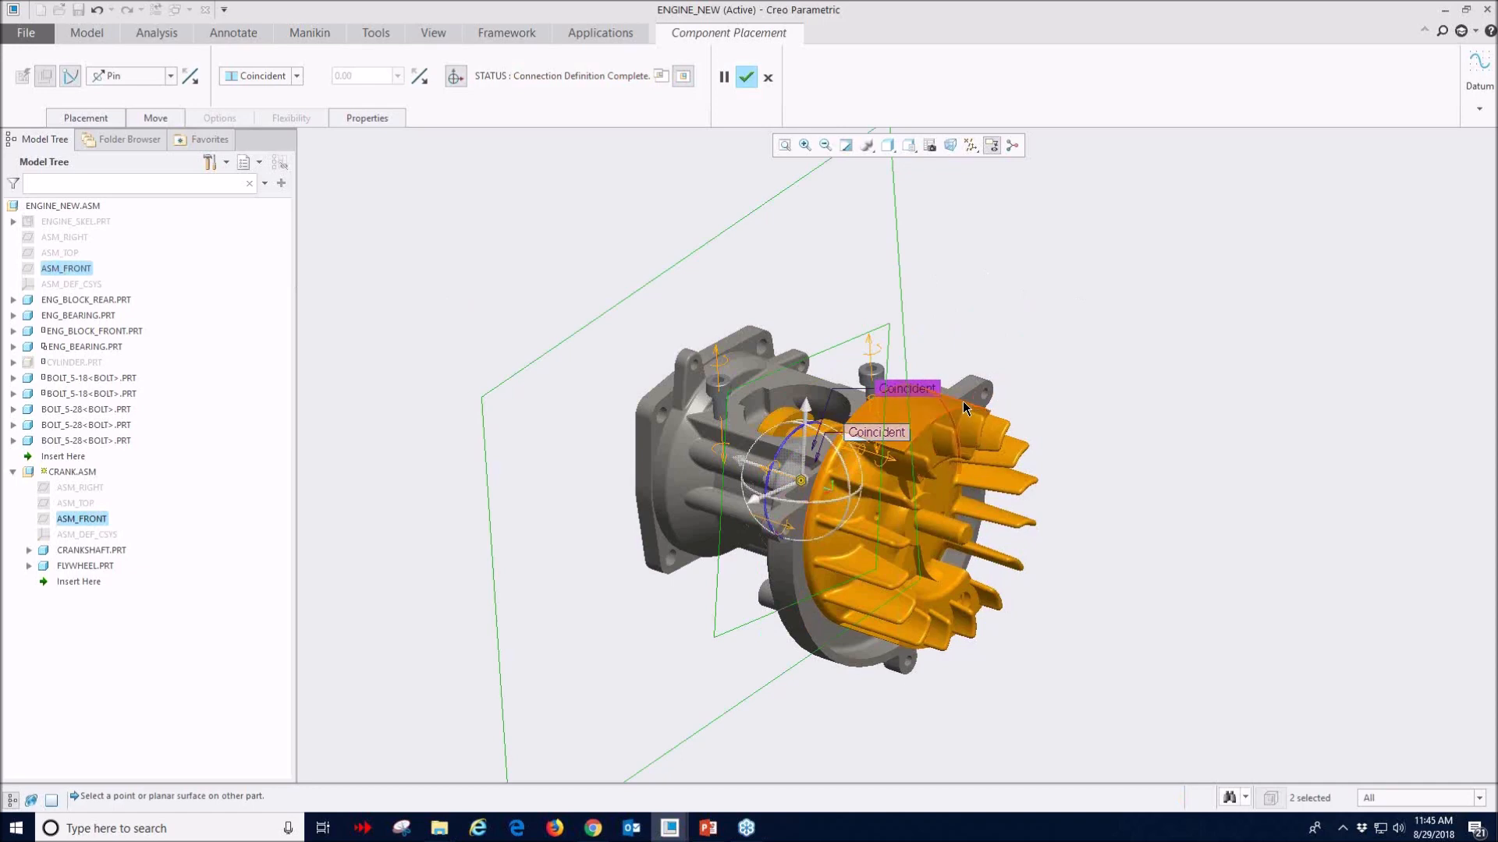
{"action": "left_click_drag", "start_coordinate": [944, 397], "coordinate": [1010, 415], "text": "ctrl+alt"}
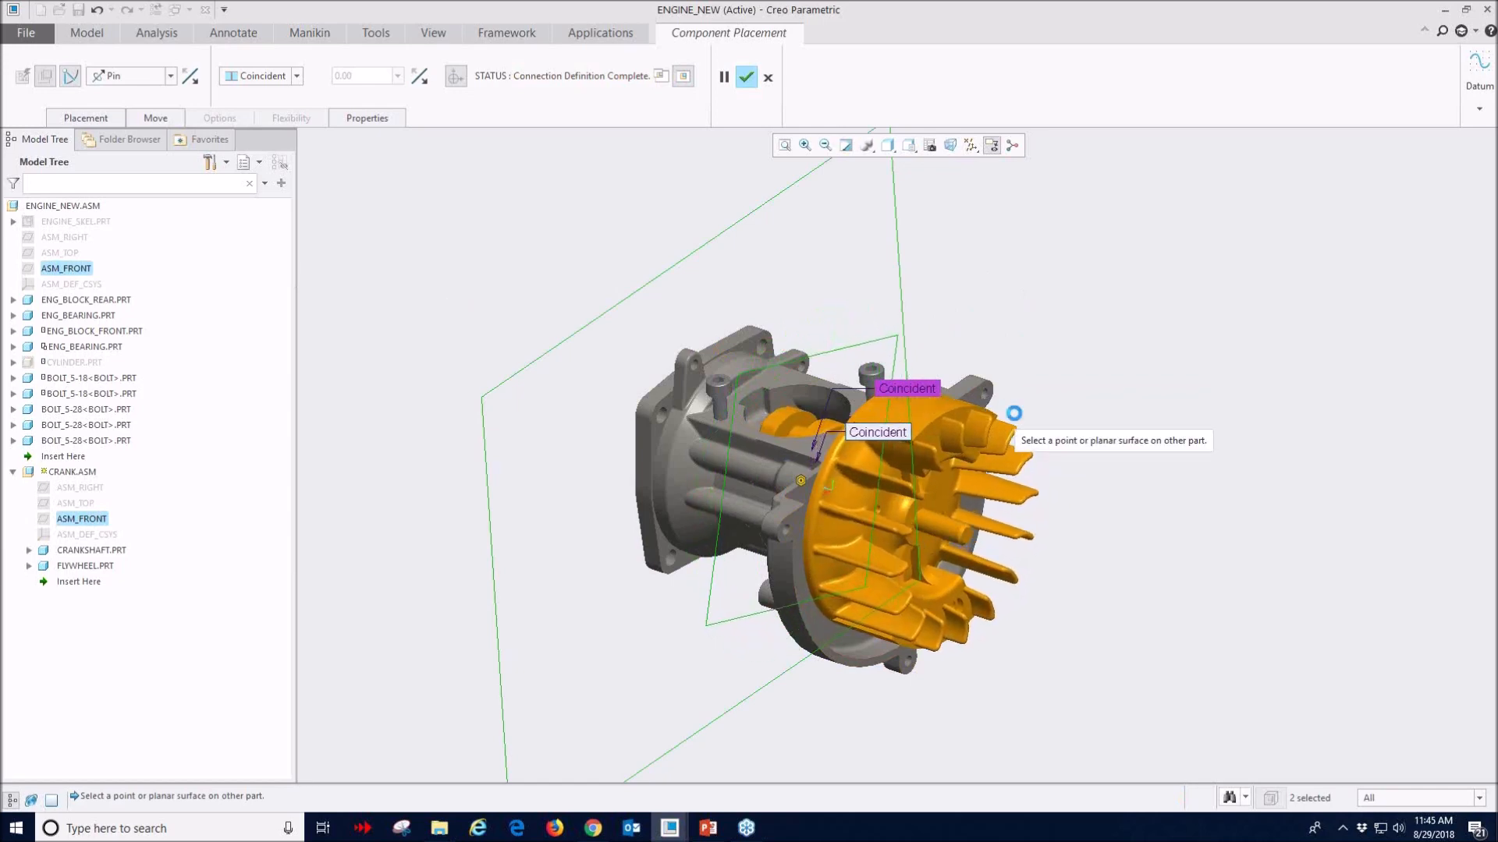
{"action": "left_click", "coordinate": [746, 77]}
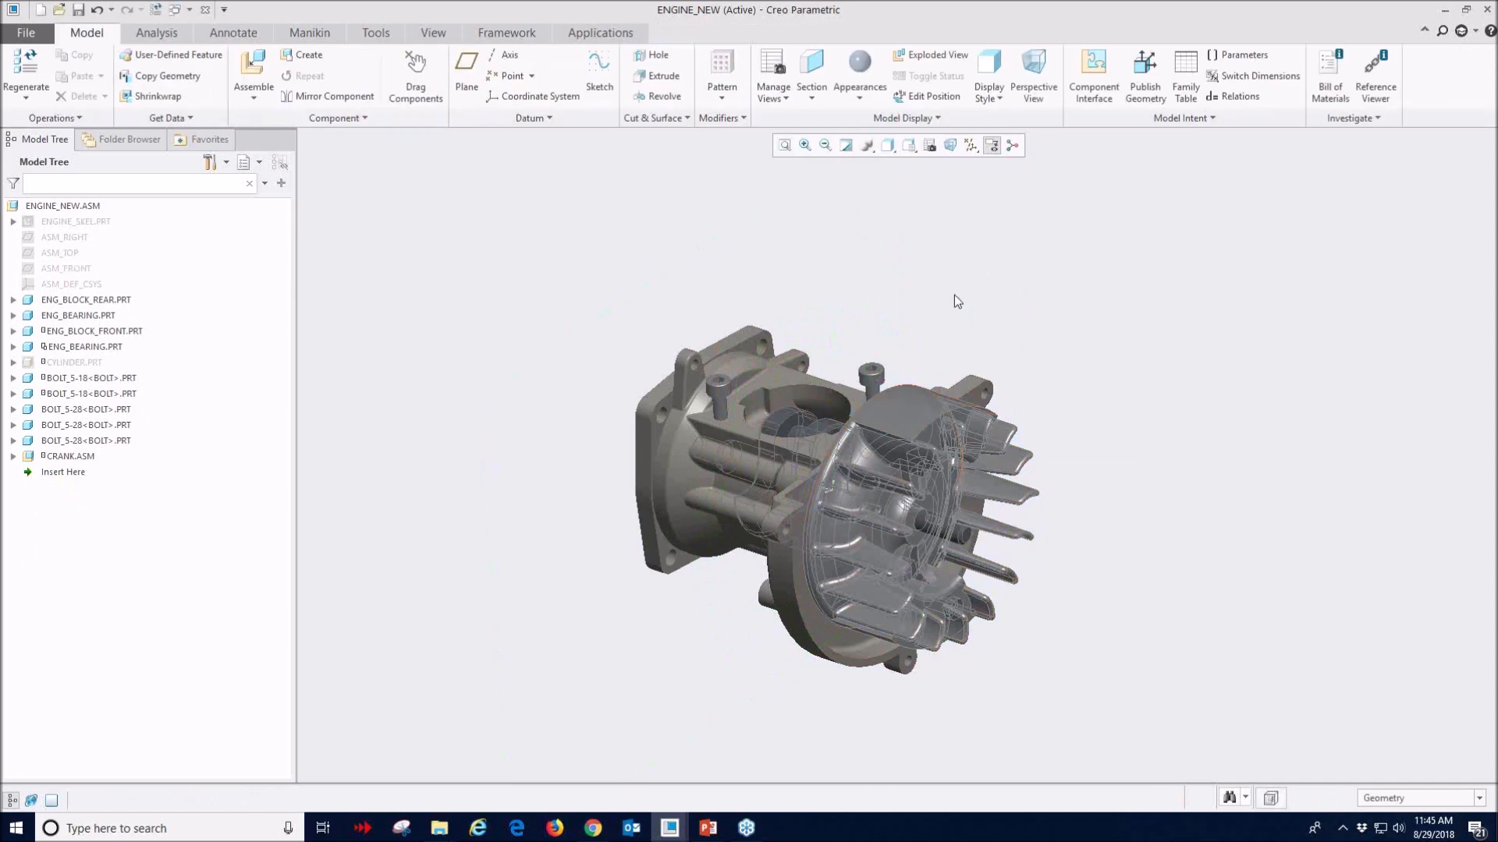
- Insert connecting_rod.prt into the assembly and move it above the engine block
{"action": "scroll", "coordinate": [756, 294], "scroll_direction": "up", "scroll_amount": 2}
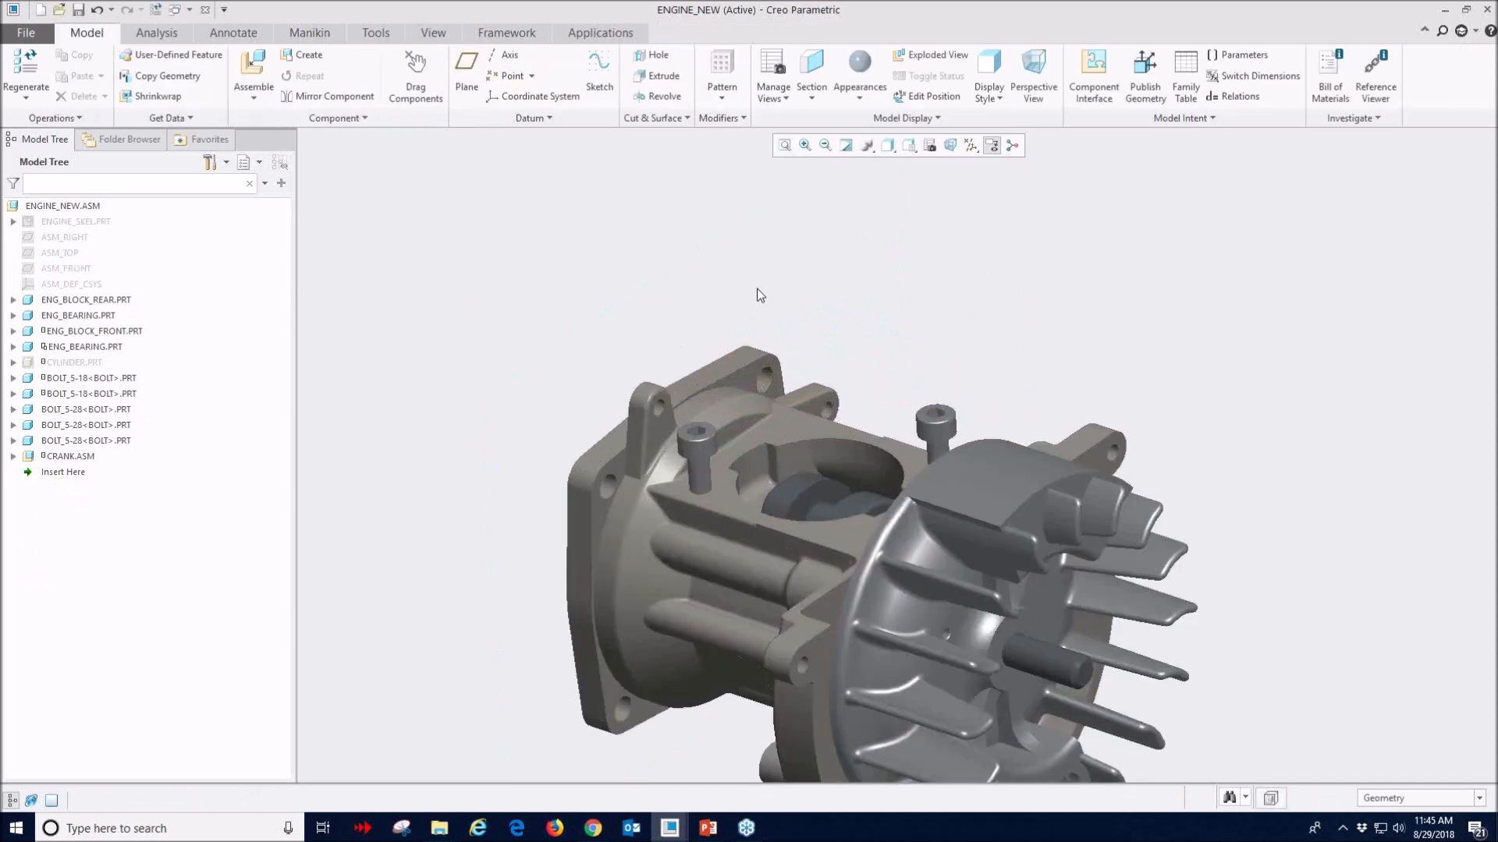
{"action": "scroll", "coordinate": [758, 390], "scroll_direction": "down", "scroll_amount": 3}
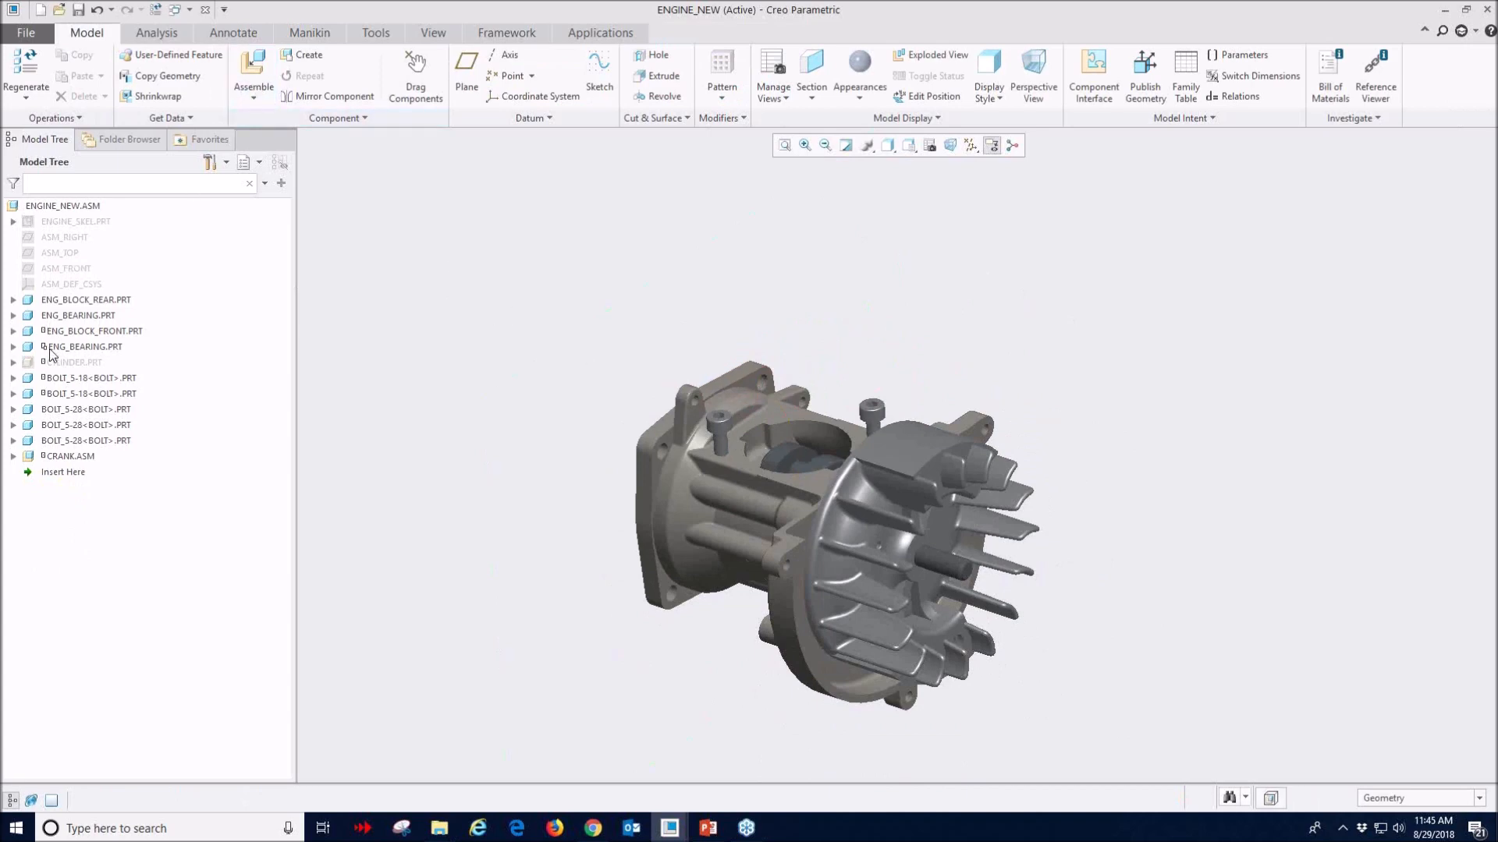
{"action": "left_click", "coordinate": [243, 68]}
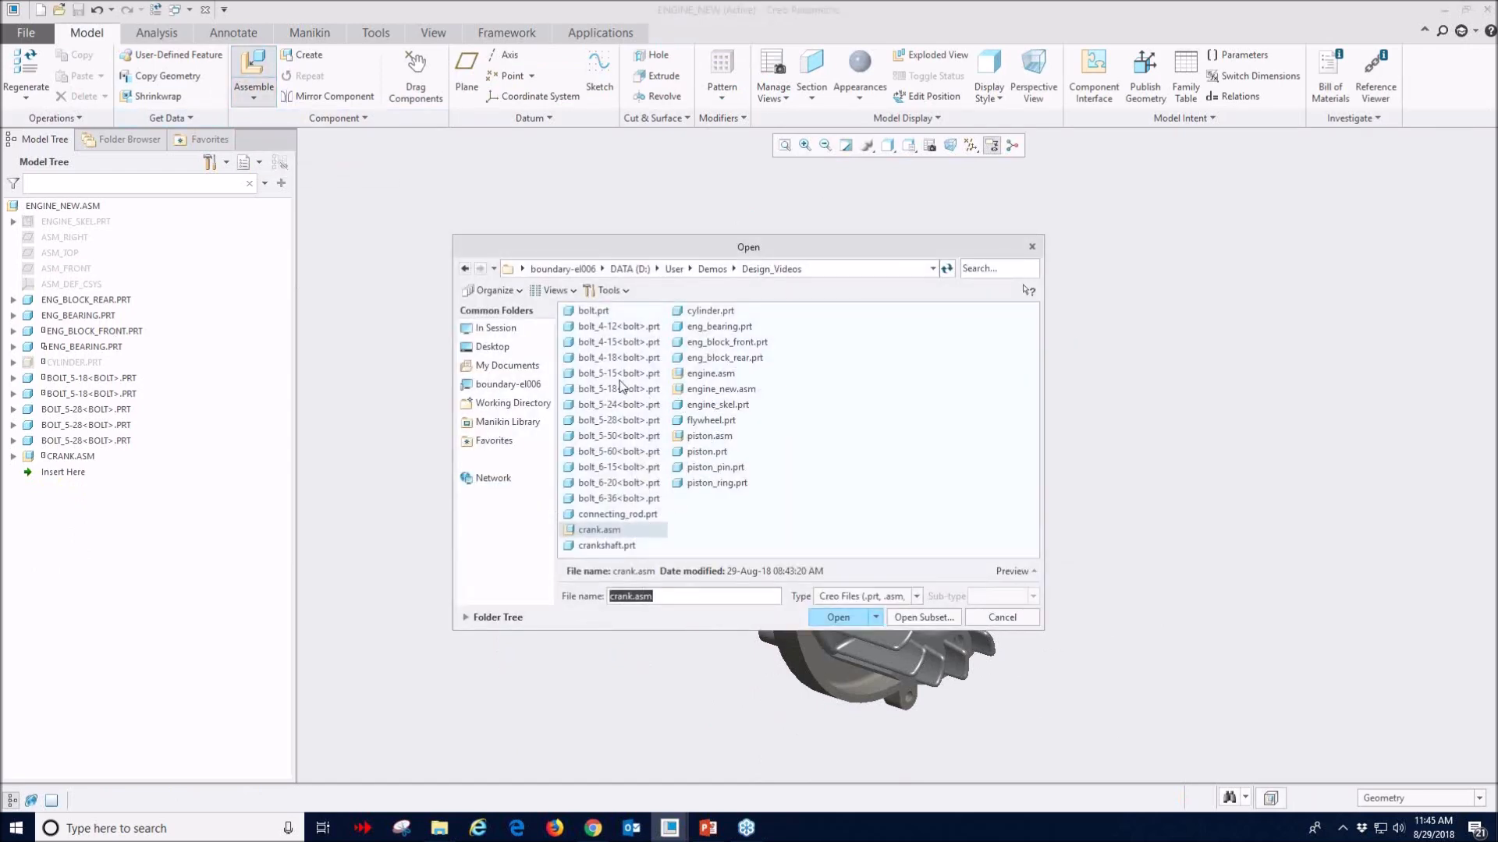
{"action": "left_click", "coordinate": [617, 514]}
{"action": "left_click", "coordinate": [838, 617]}
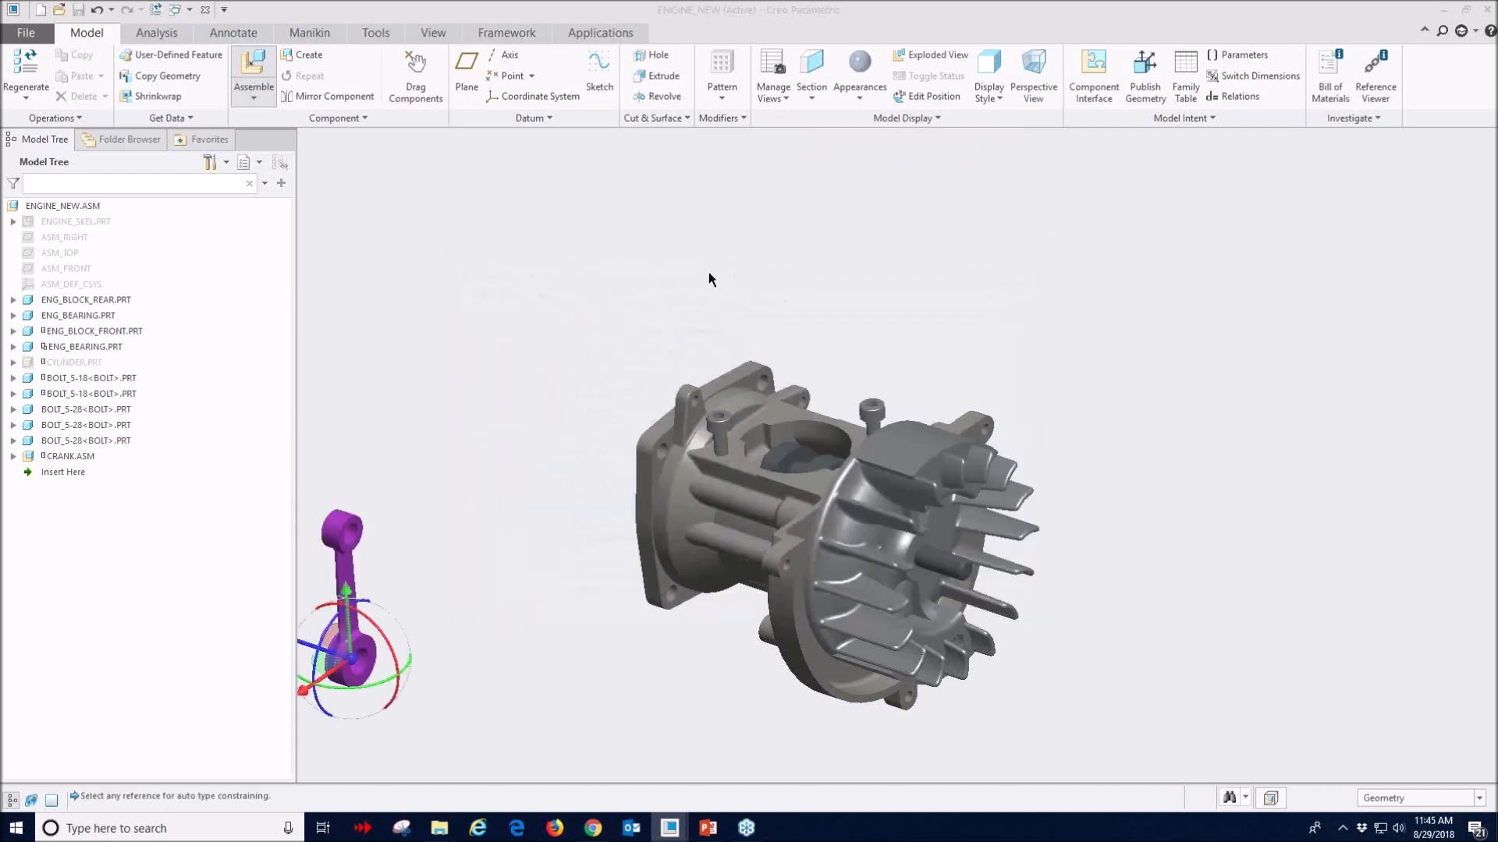
{"action": "left_click_drag", "start_coordinate": [459, 564], "coordinate": [756, 262], "text": "ctrl+alt"}
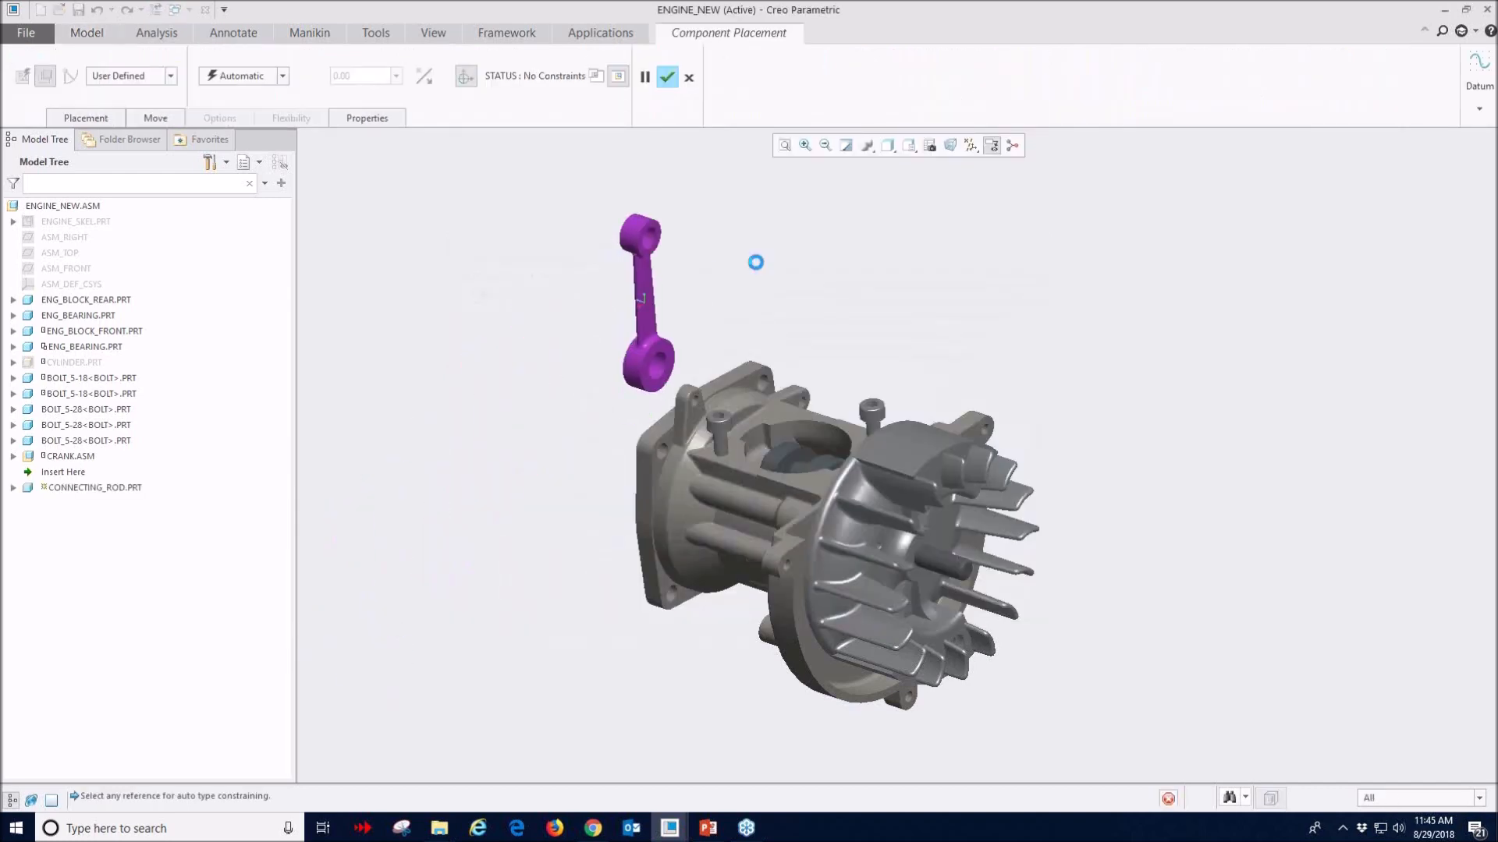
- Give the connecting rod a Pin connection and align its lower hole with the crankshaft surface inside the block opening
{"action": "scroll", "coordinate": [667, 421], "scroll_direction": "up", "scroll_amount": 2}
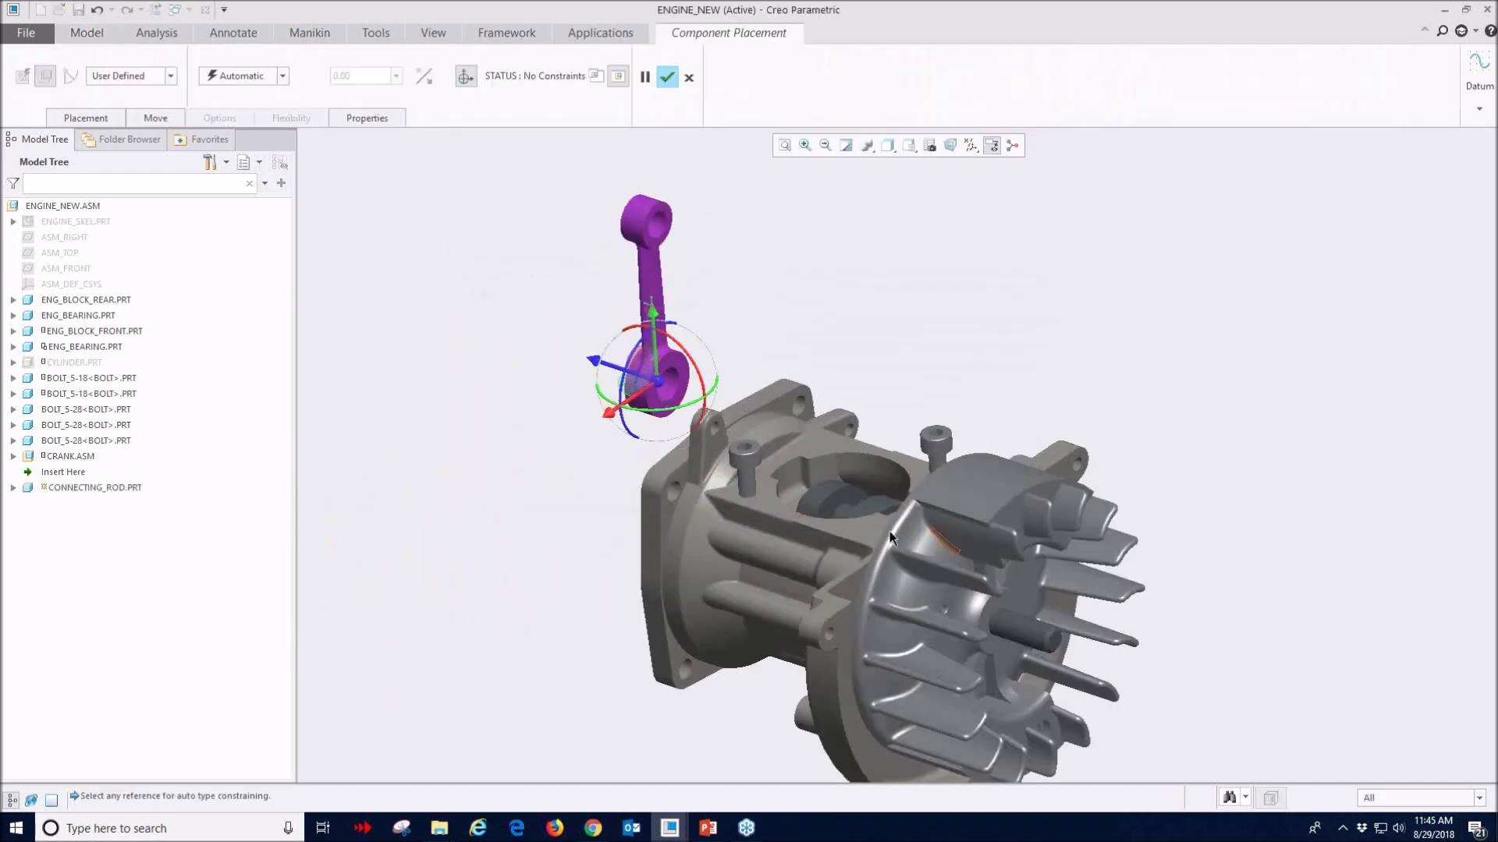
{"action": "scroll", "coordinate": [854, 519], "scroll_direction": "up", "scroll_amount": 2}
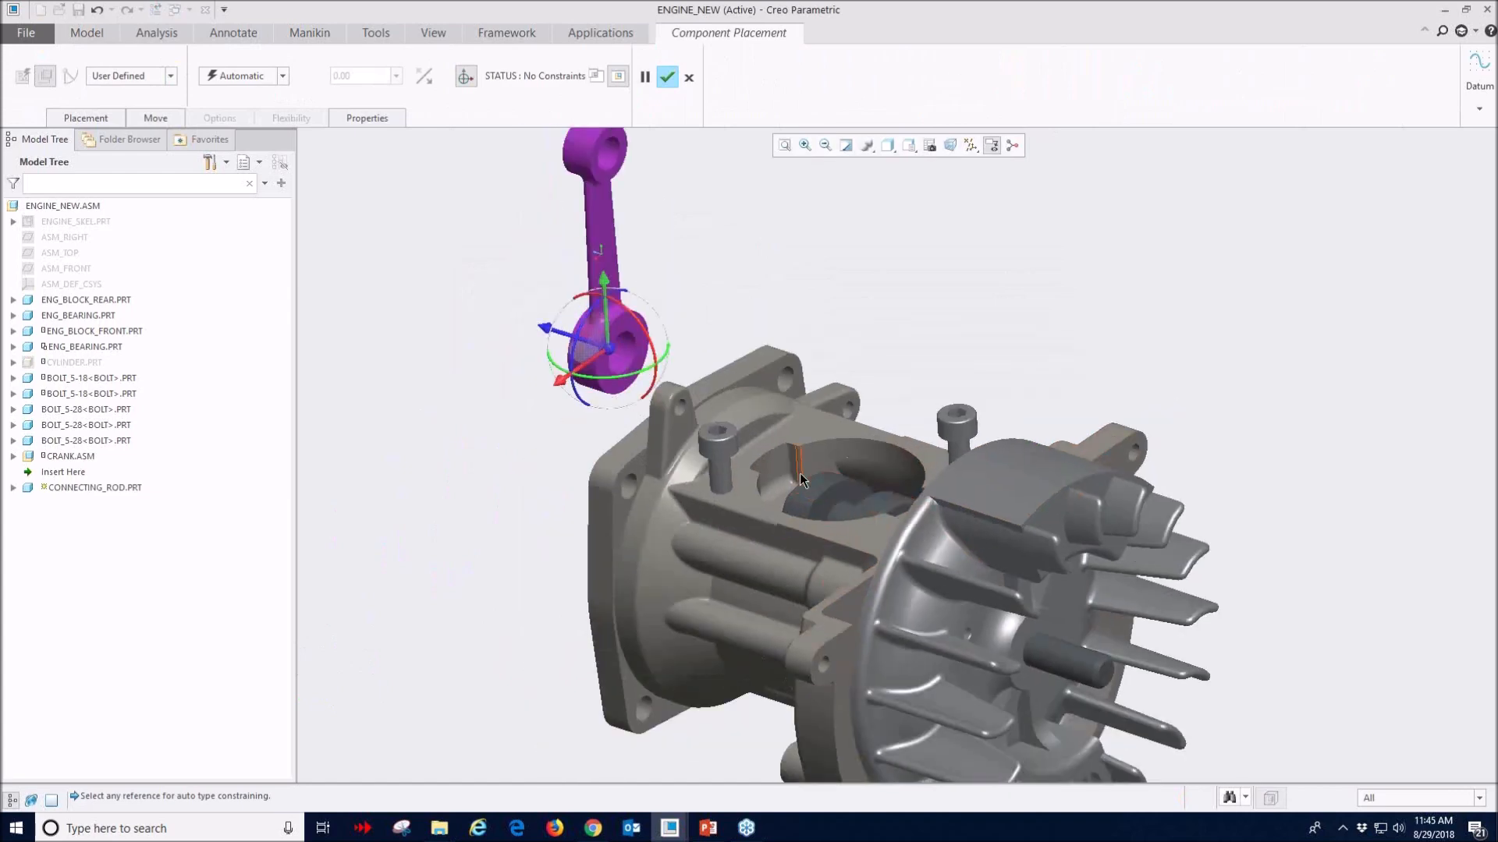
{"action": "scroll", "coordinate": [802, 478], "scroll_direction": "down", "scroll_amount": 2}
{"action": "left_click", "coordinate": [153, 78]}
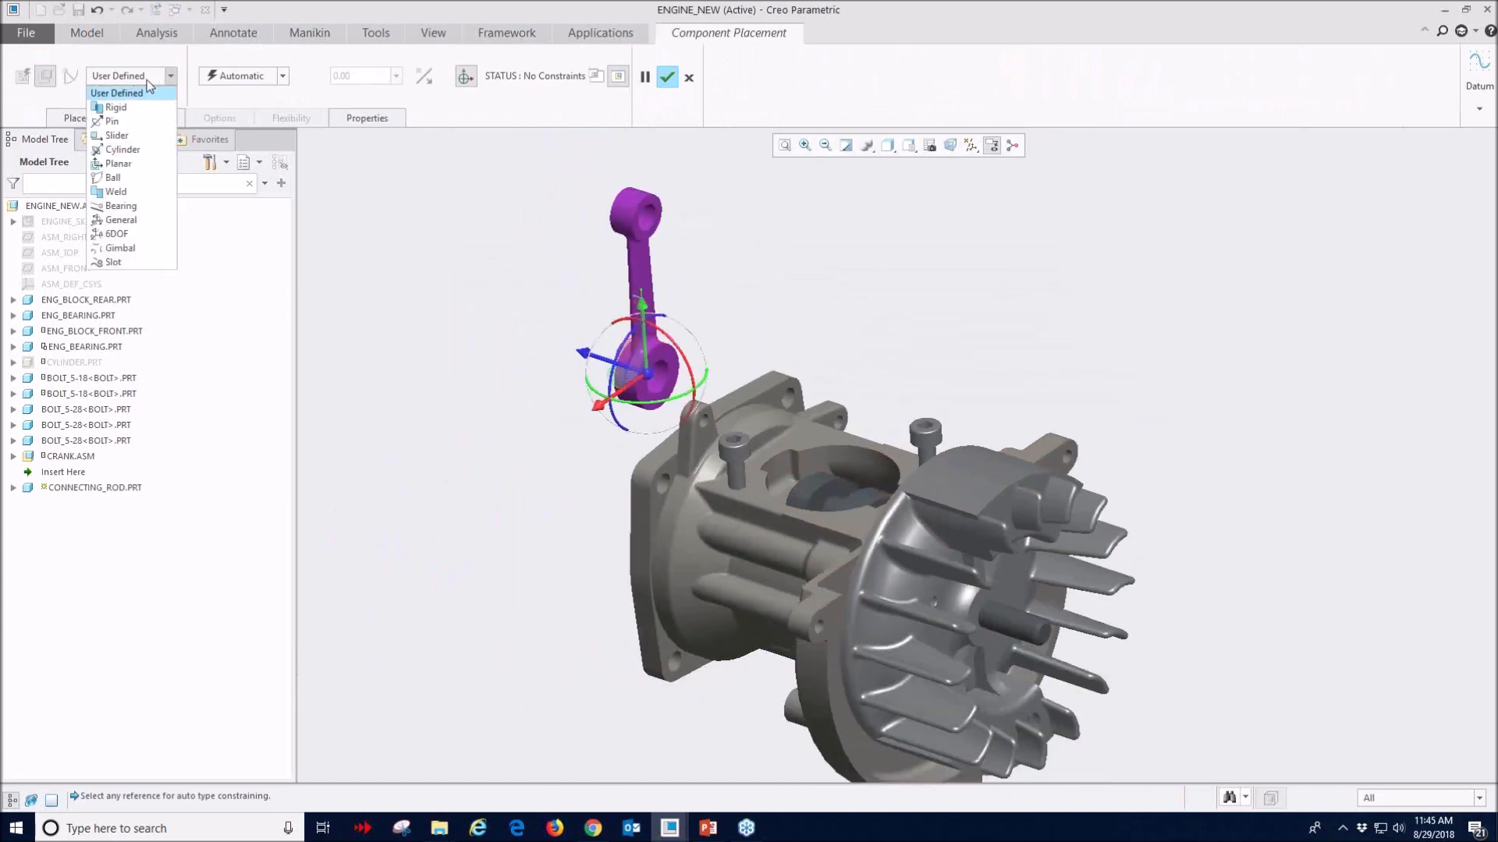
{"action": "left_click", "coordinate": [137, 121]}
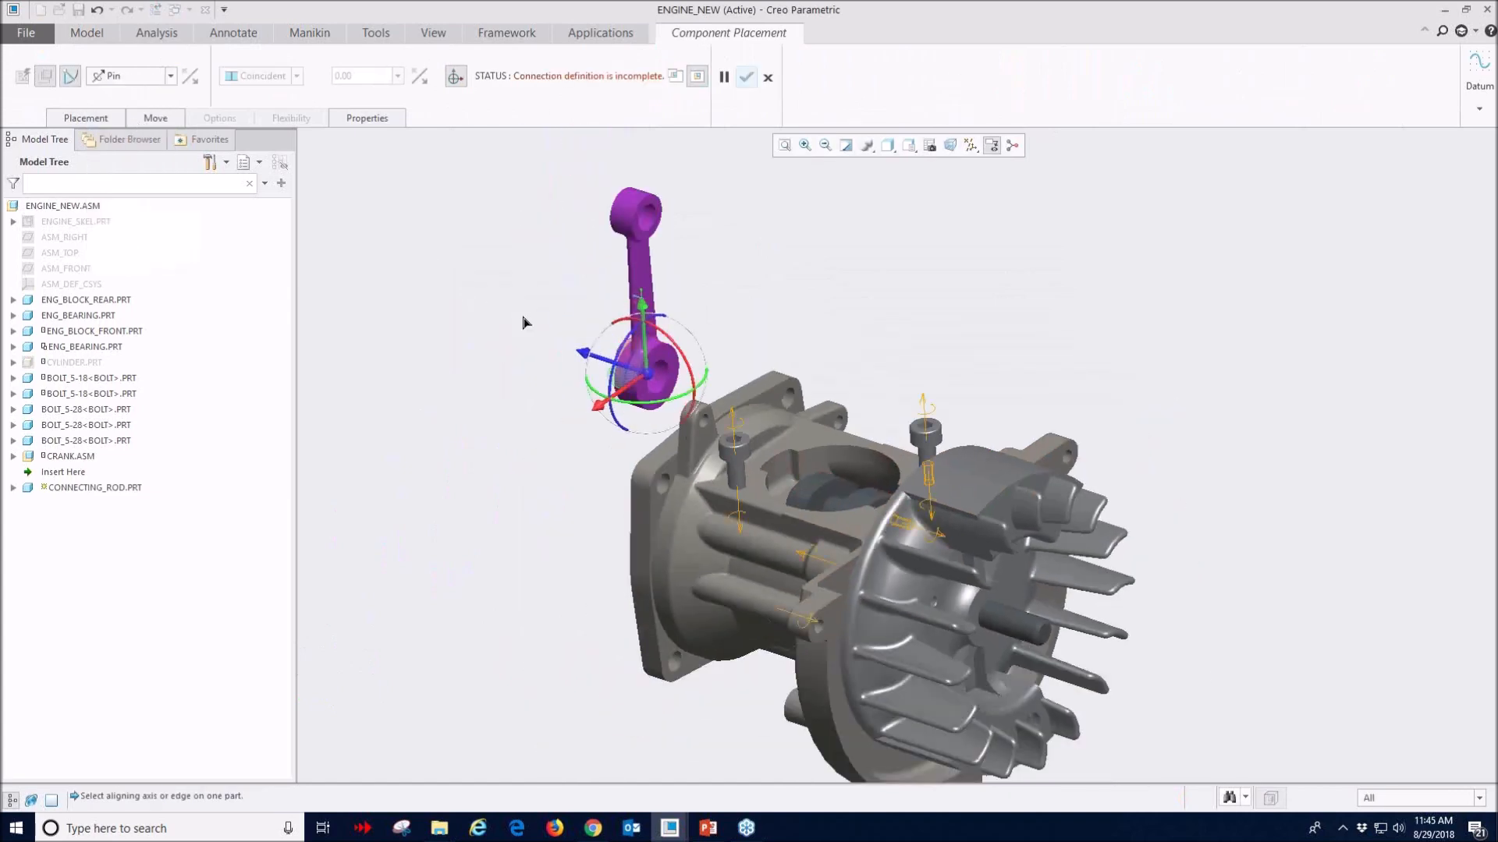
{"action": "left_click", "coordinate": [661, 388]}
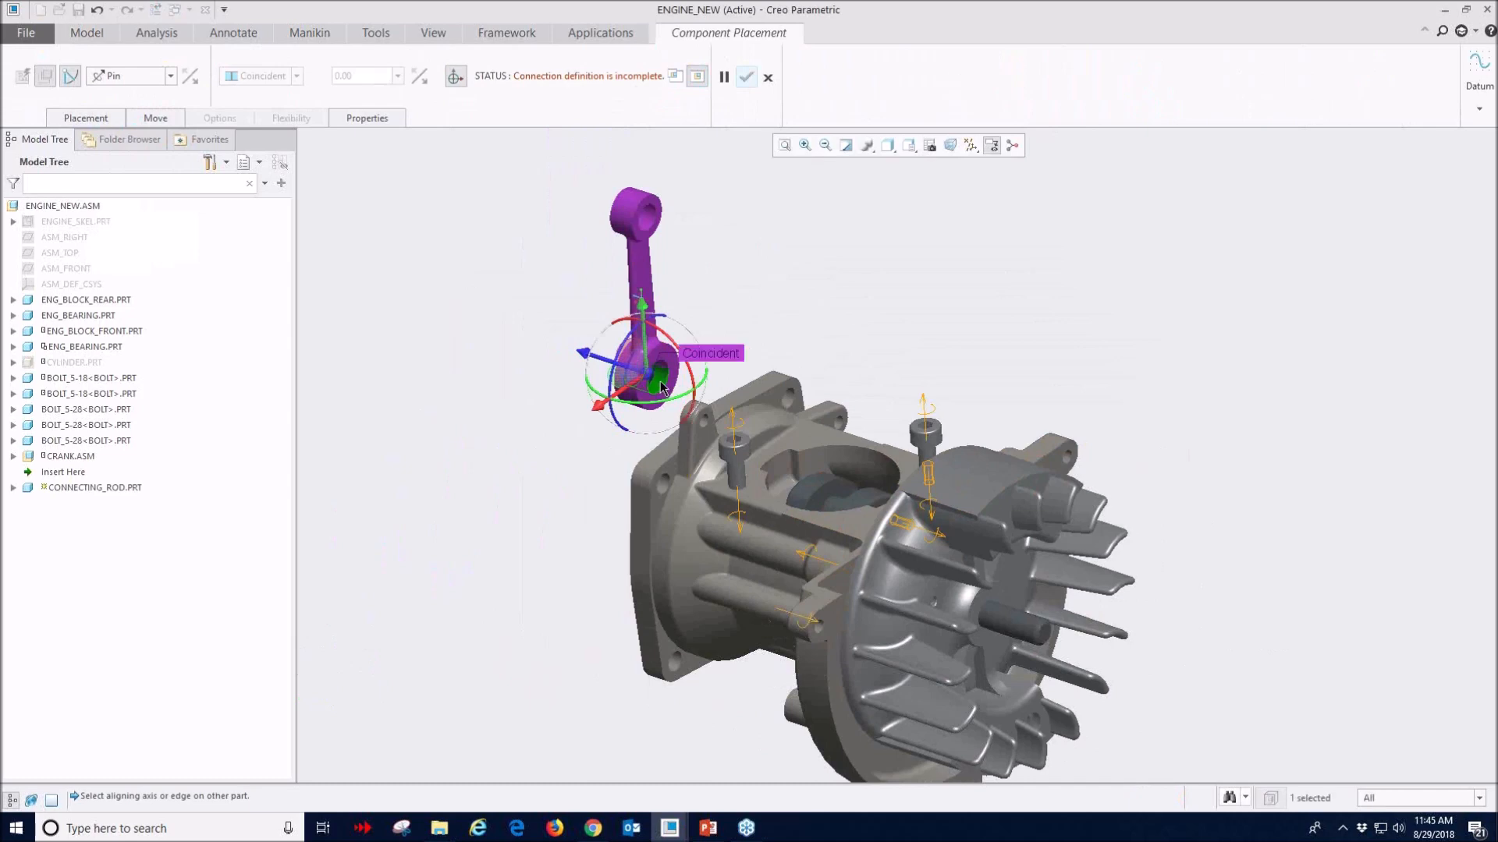
{"action": "left_click", "coordinate": [841, 509]}
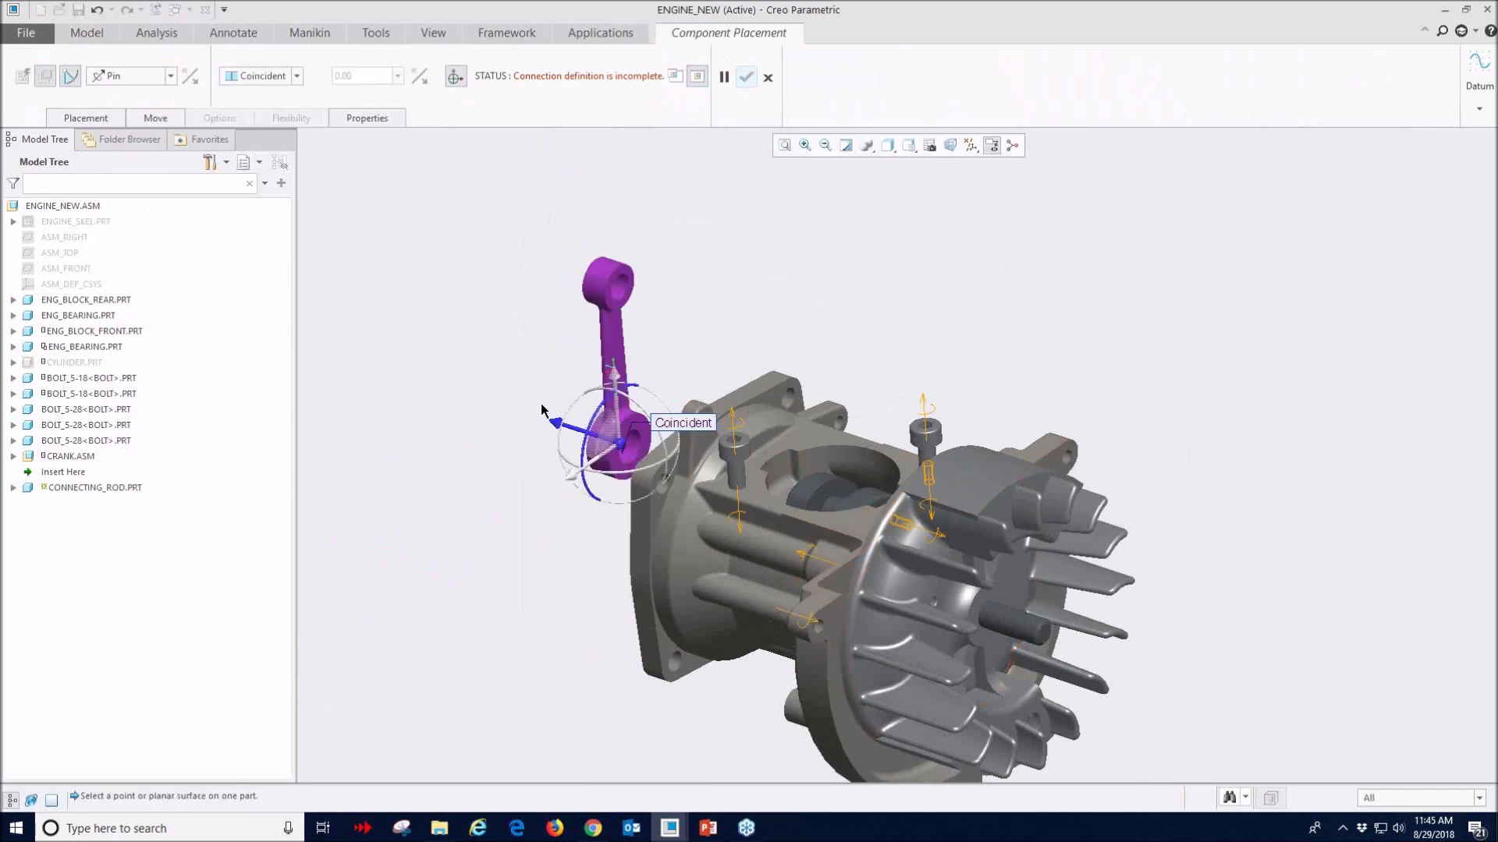
- Set the rod's pin translation by making its FRONT plane coincident with CRANK.ASM's ASM_FRONT plane, and accept the placement
{"action": "left_click", "coordinate": [92, 118]}
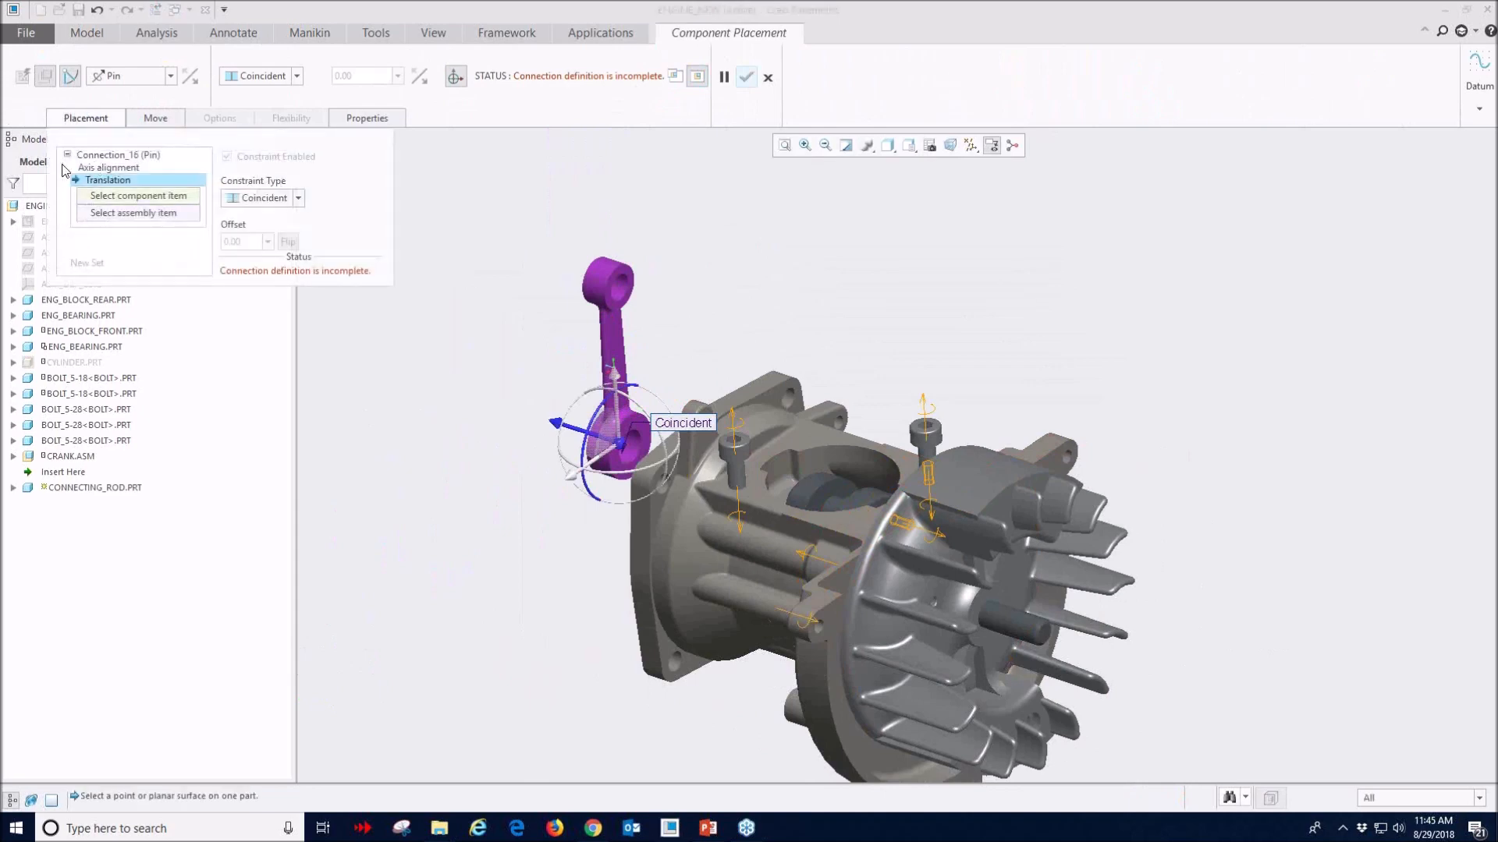
{"action": "left_click", "coordinate": [97, 122]}
{"action": "left_click", "coordinate": [13, 488]}
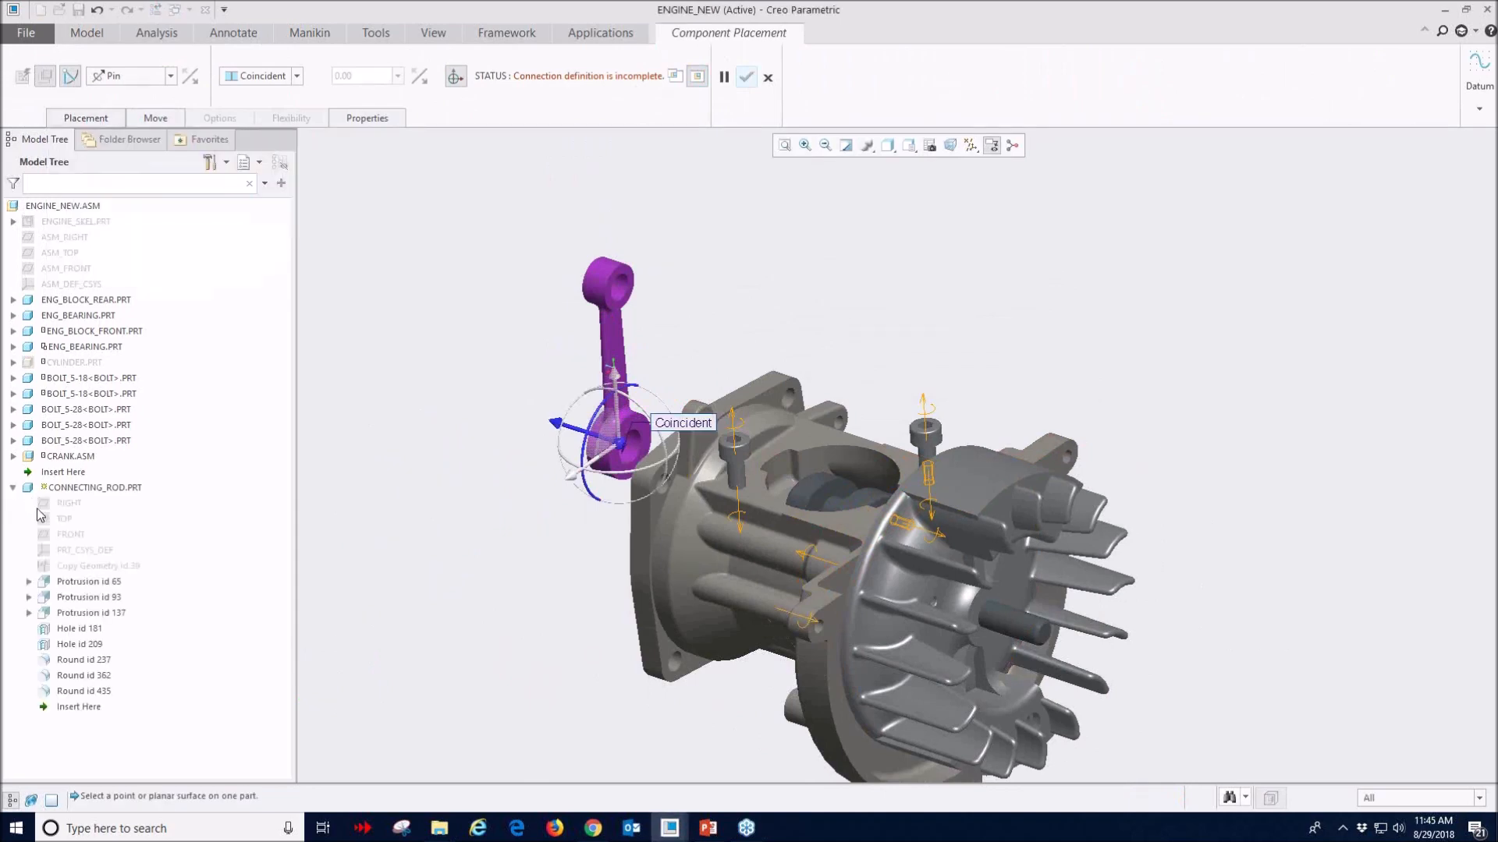
{"action": "left_click", "coordinate": [70, 534]}
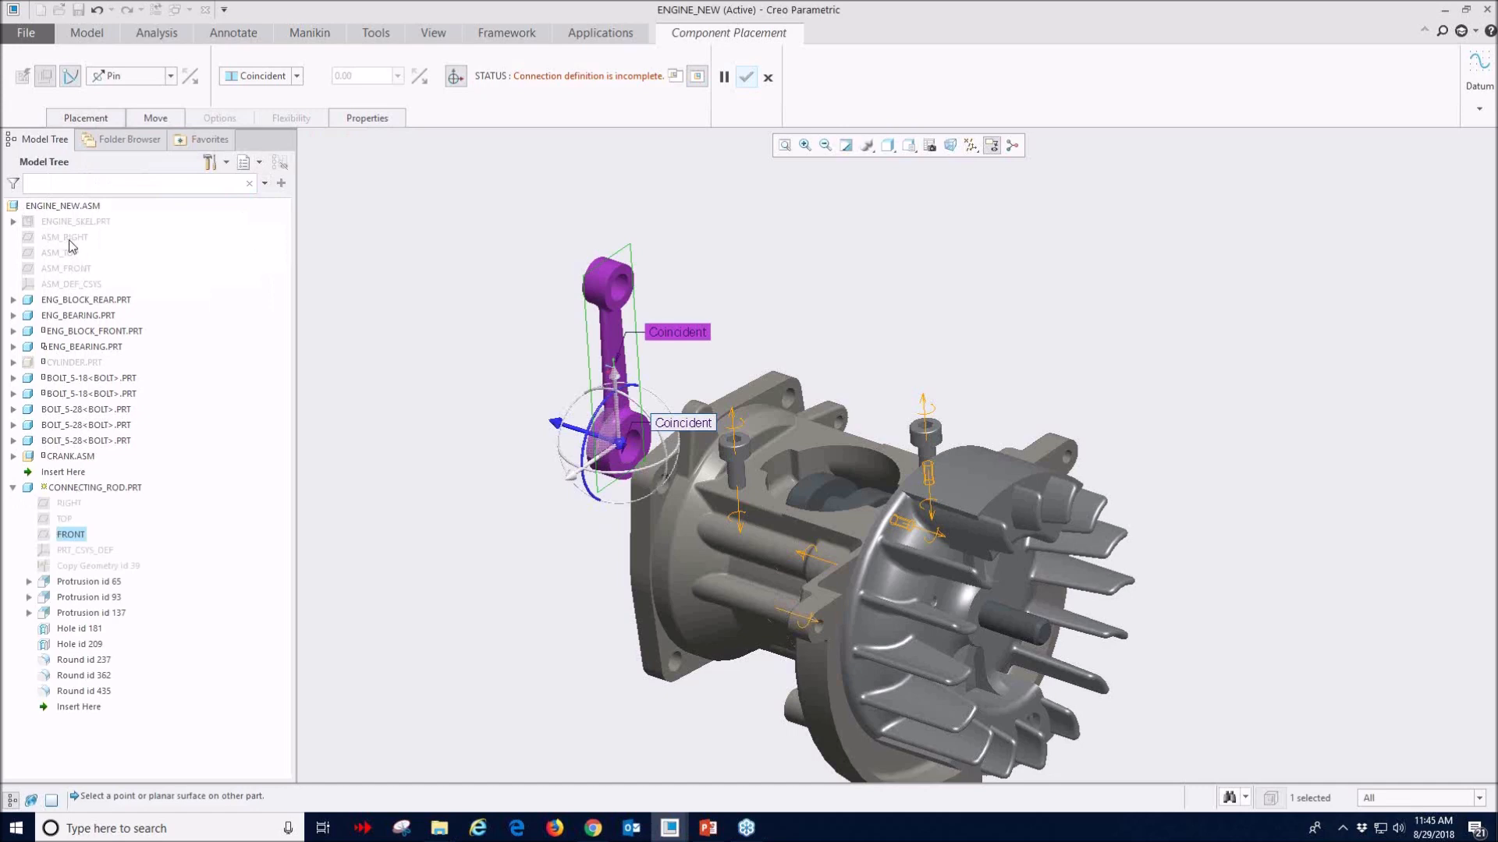
{"action": "left_click", "coordinate": [13, 456]}
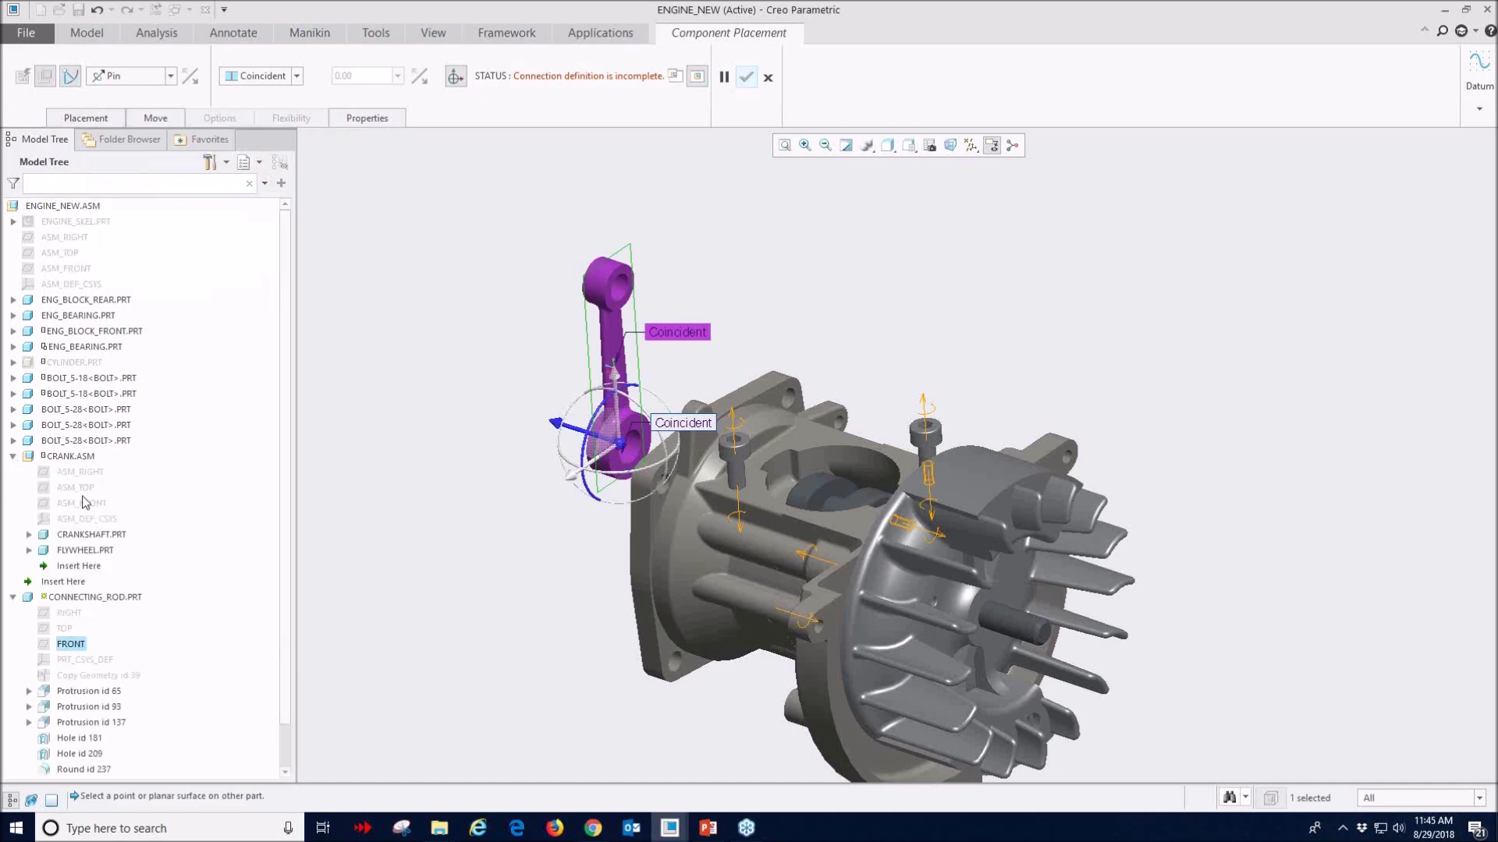
{"action": "left_click", "coordinate": [81, 503]}
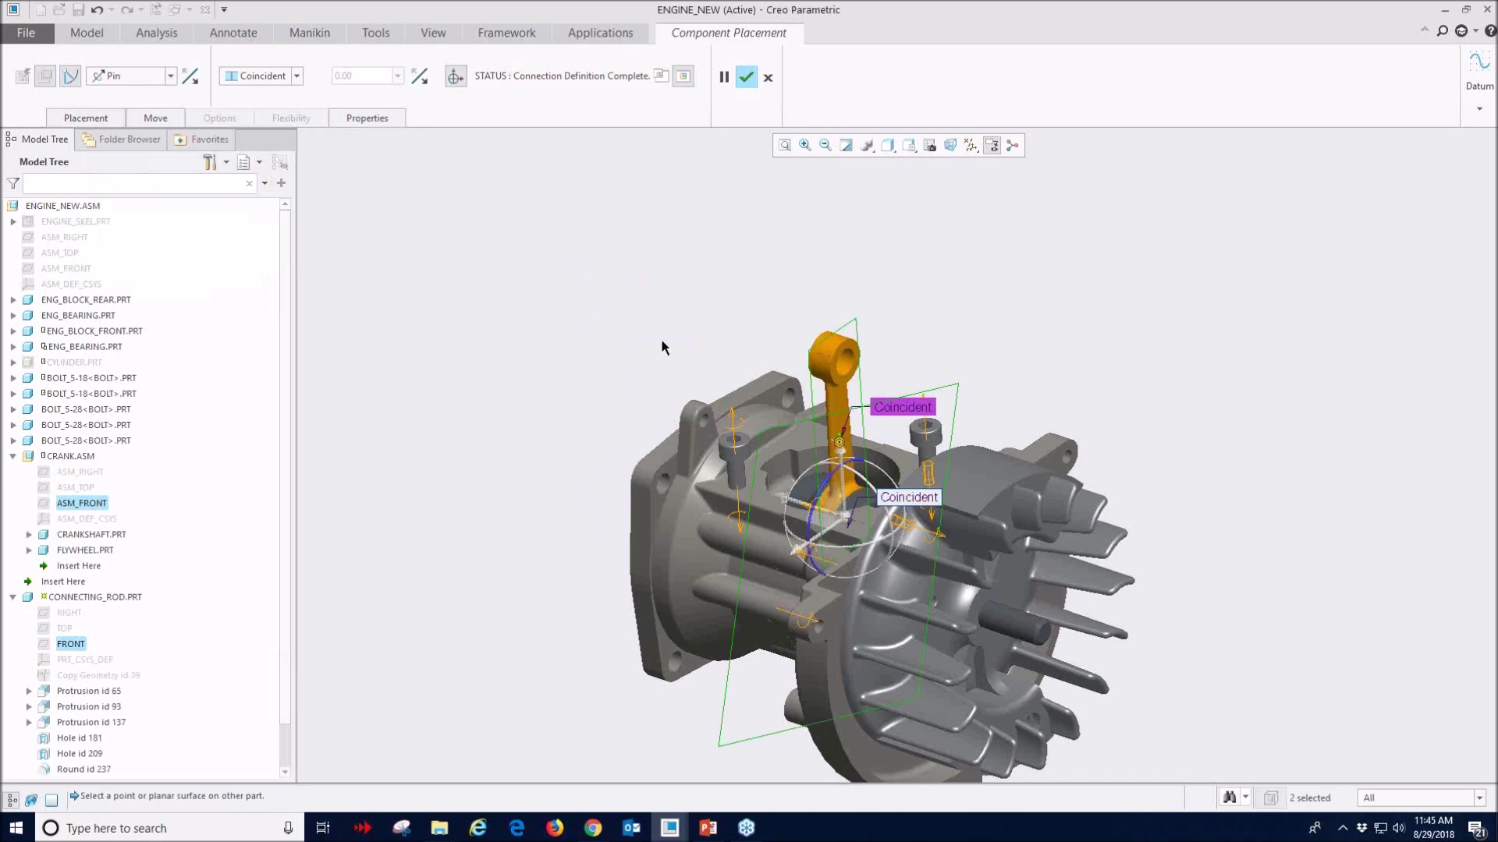
{"action": "left_click", "coordinate": [746, 78]}
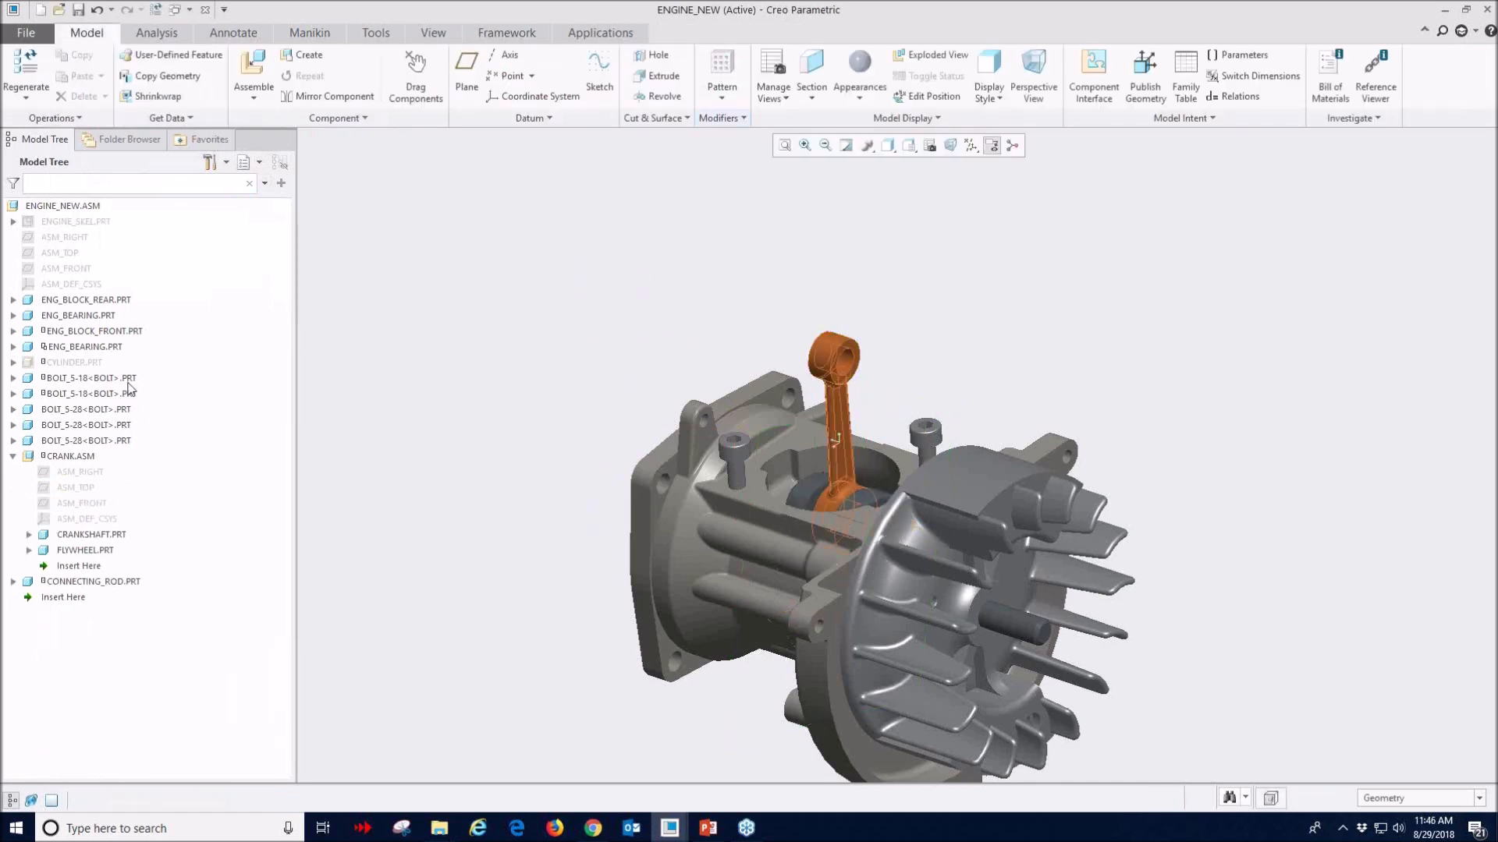
- Show the hidden CYLINDER.PRT in the engine assembly
{"action": "left_click", "coordinate": [70, 365]}
{"action": "right_click", "coordinate": [71, 366]}
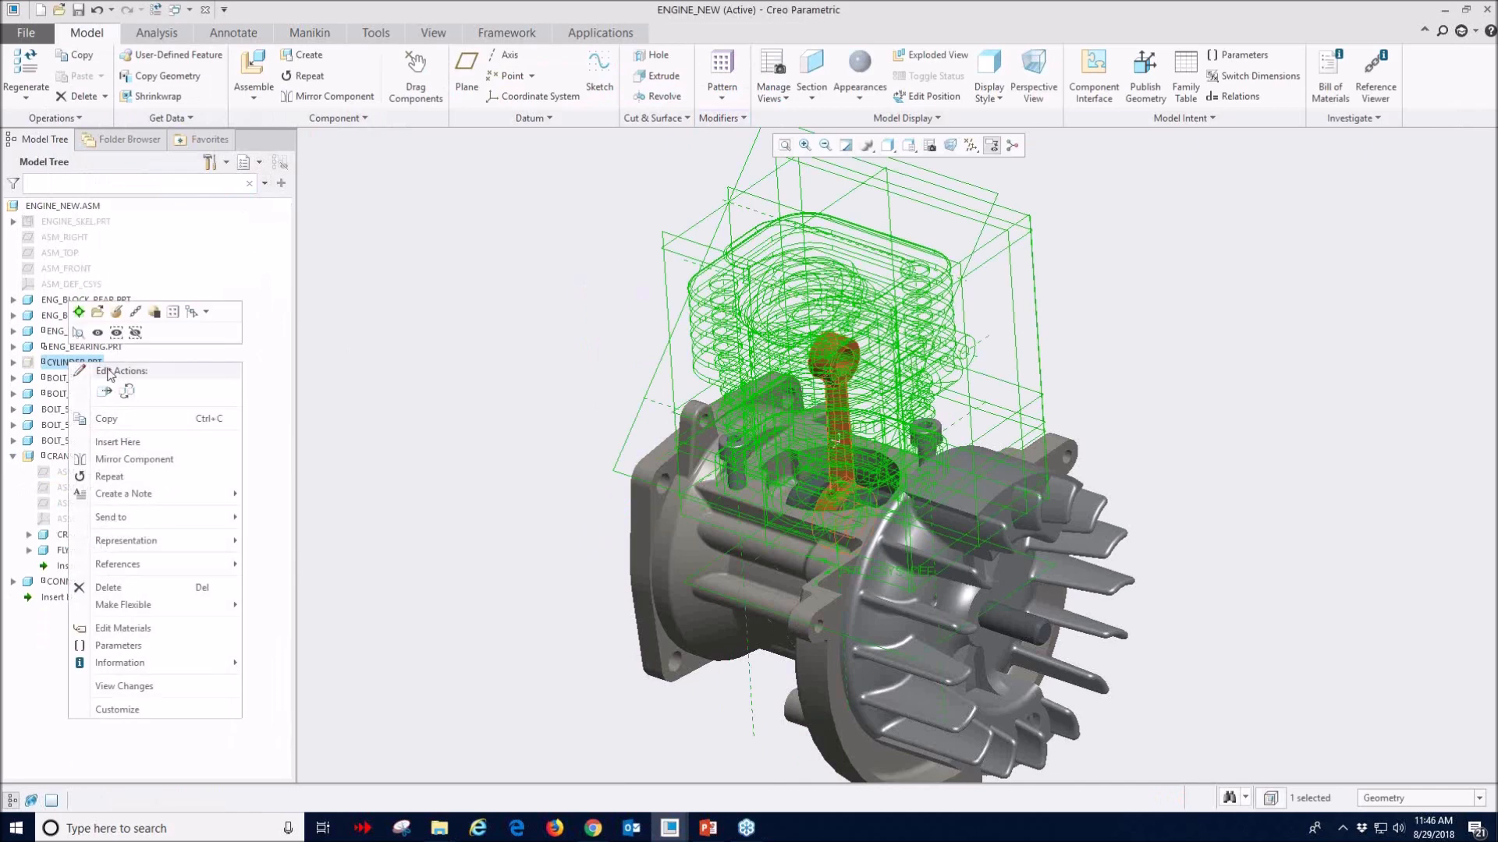
{"action": "left_click", "coordinate": [115, 332]}
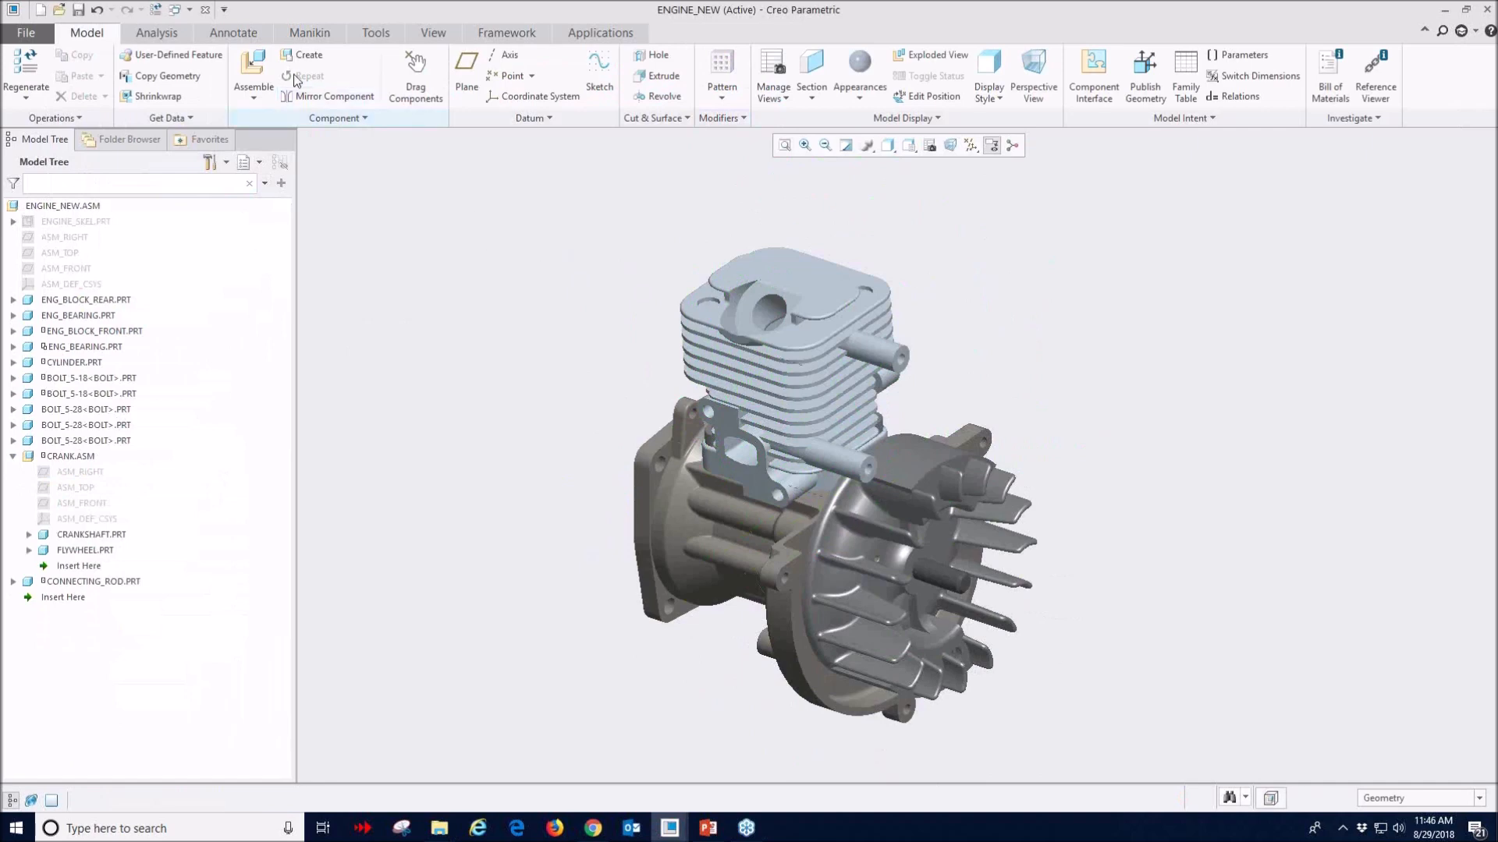
- Insert piston.asm into the assembly and move it beside the top of the engine cylinder
{"action": "left_click", "coordinate": [261, 78]}
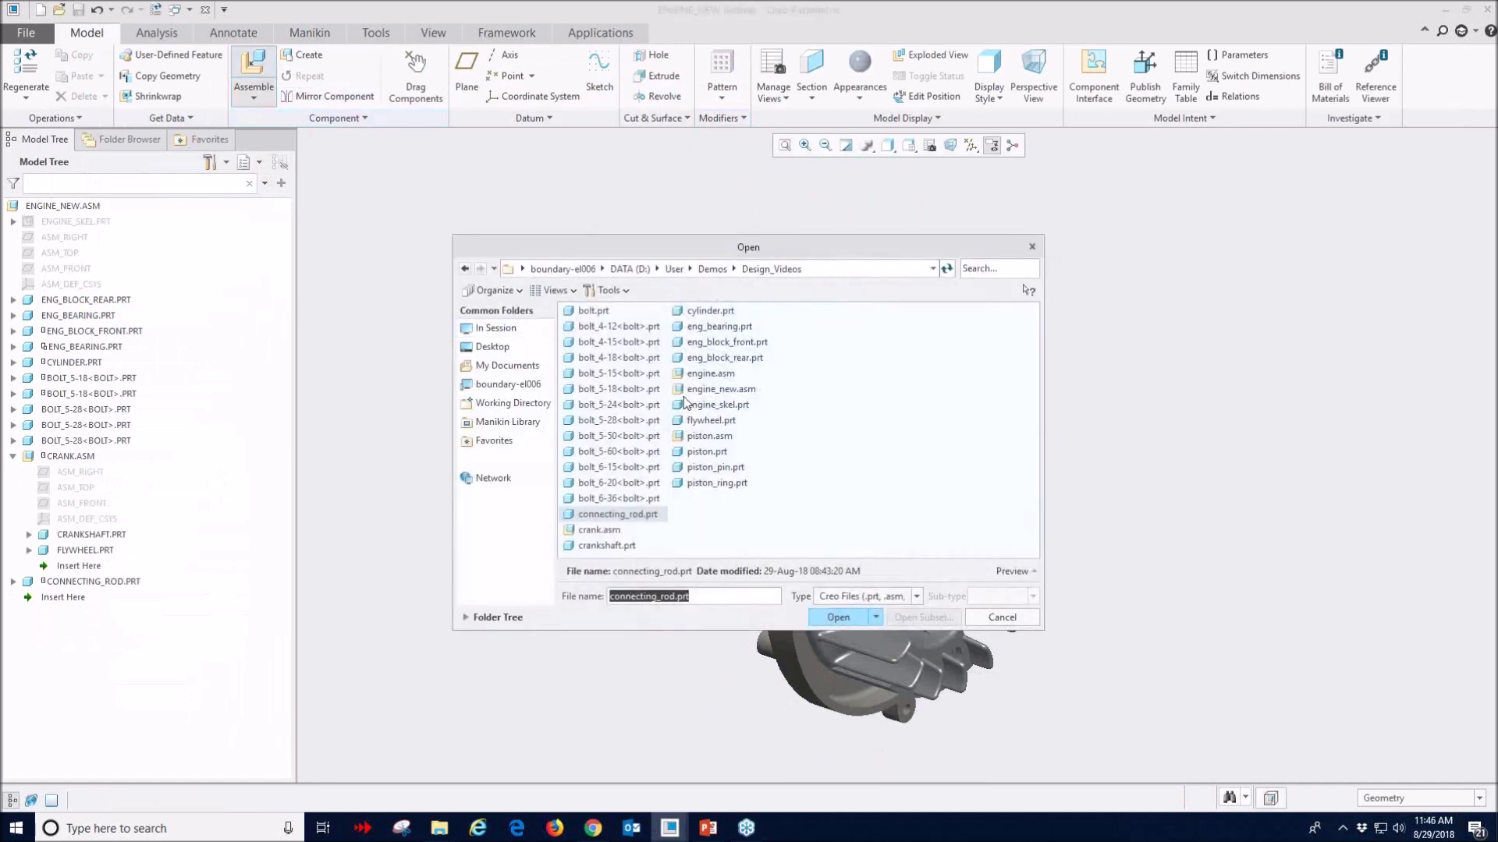
{"action": "left_click", "coordinate": [709, 436]}
{"action": "left_click", "coordinate": [837, 617]}
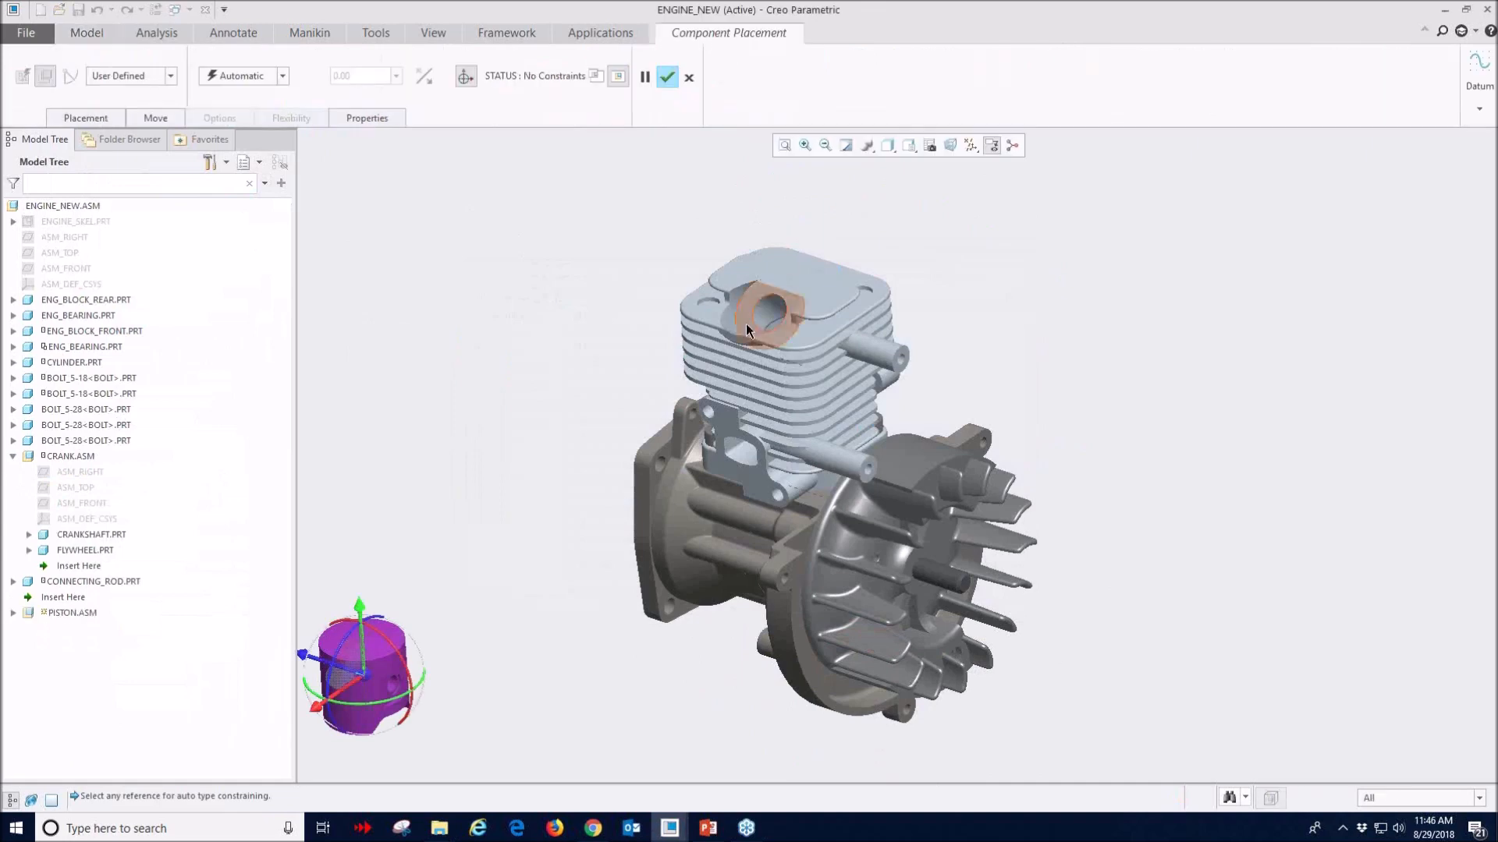
{"action": "left_click_drag", "start_coordinate": [538, 493], "coordinate": [679, 187], "text": "ctrl+alt"}
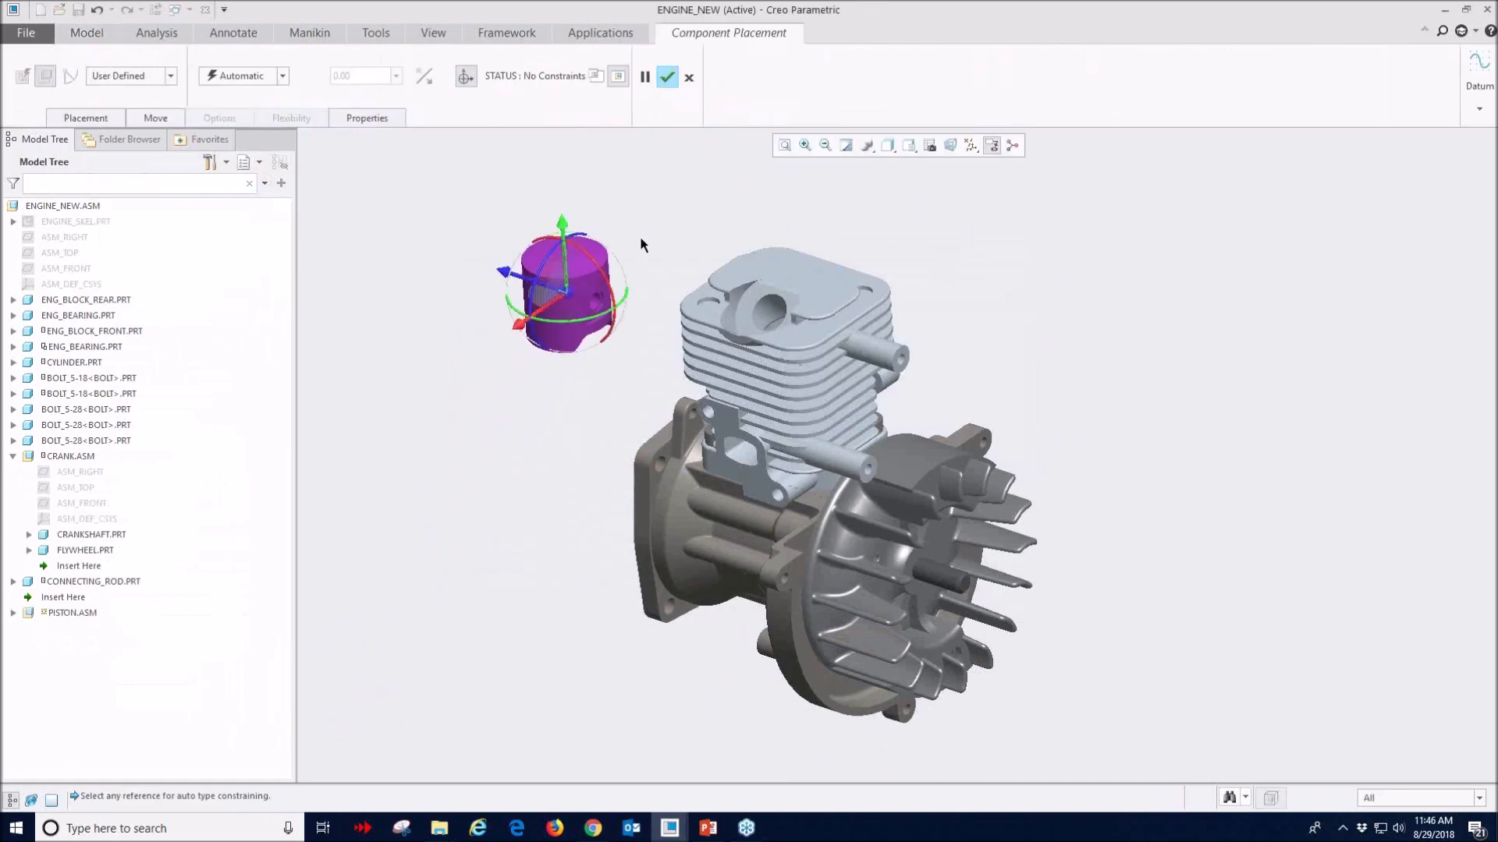
{"action": "scroll", "coordinate": [652, 275], "scroll_direction": "up", "scroll_amount": 3}
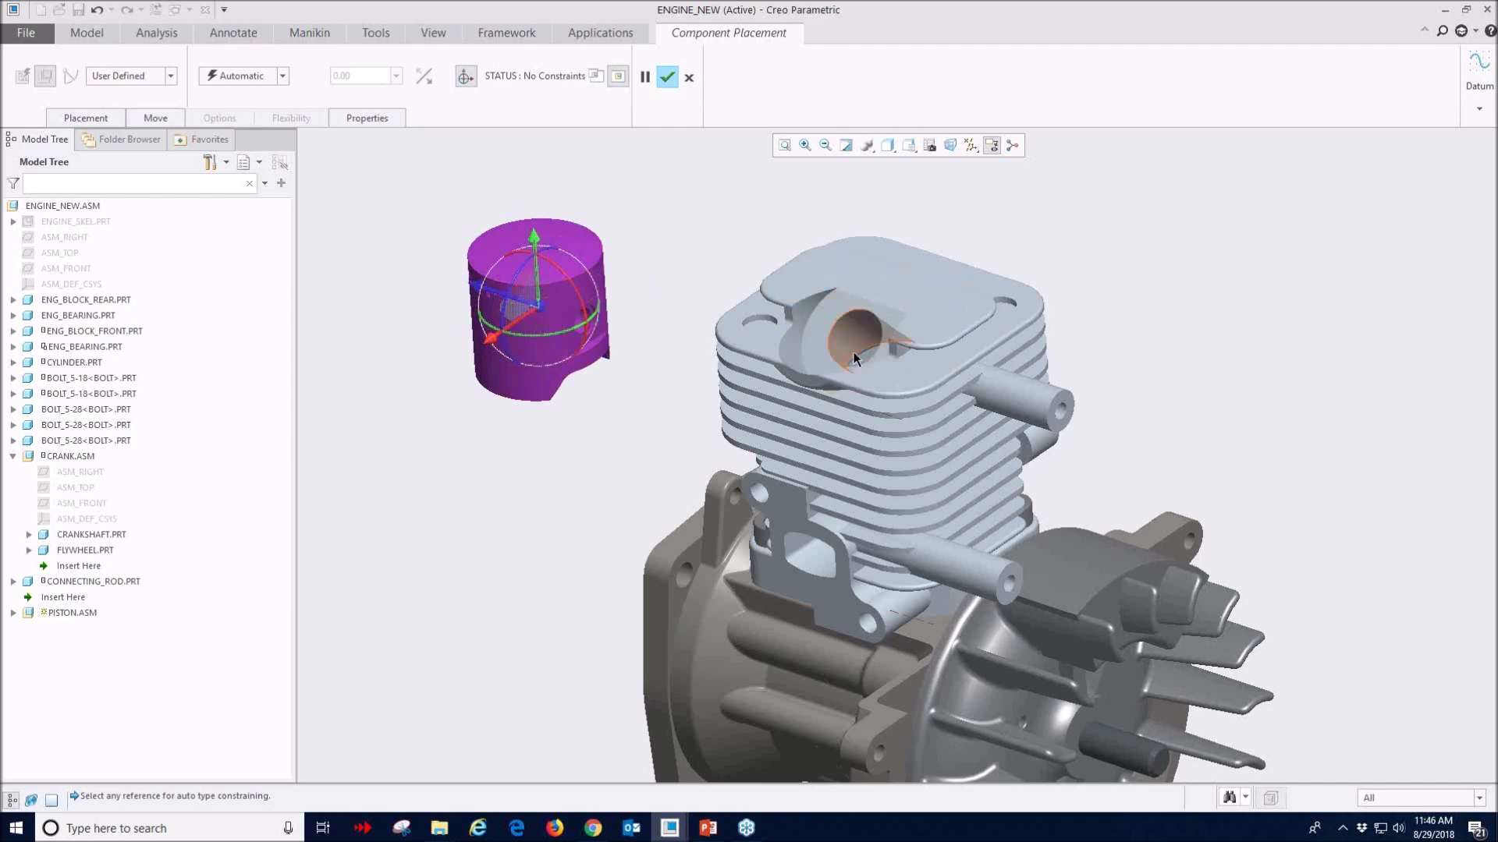
- Give the piston a Cylinder connection aligning its outer surface with the CYLINDER.PRT bore, and move it up above the cylinder
{"action": "left_click", "coordinate": [171, 75]}
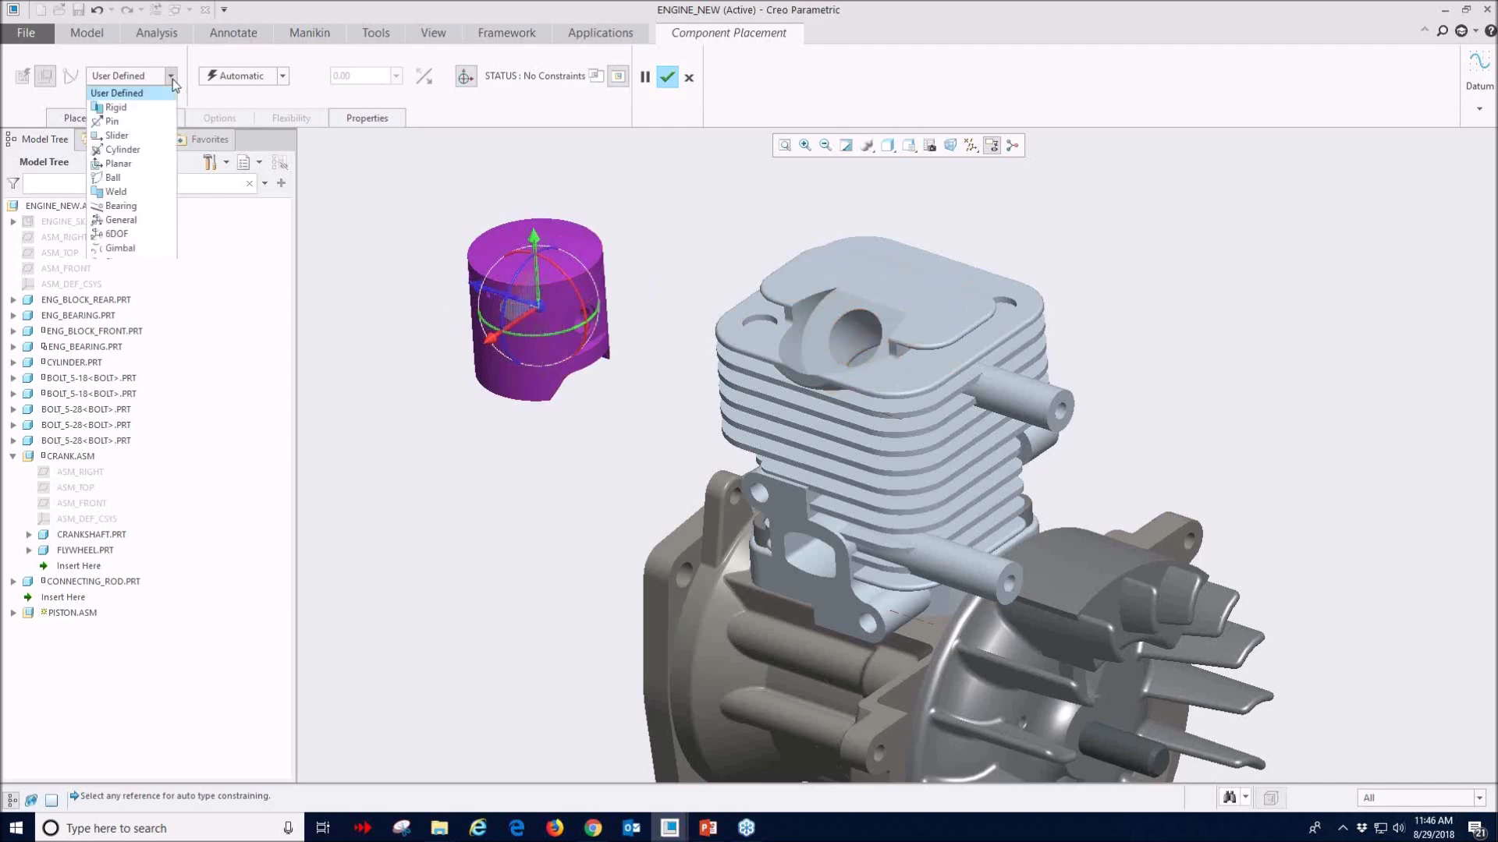
{"action": "left_click", "coordinate": [123, 149]}
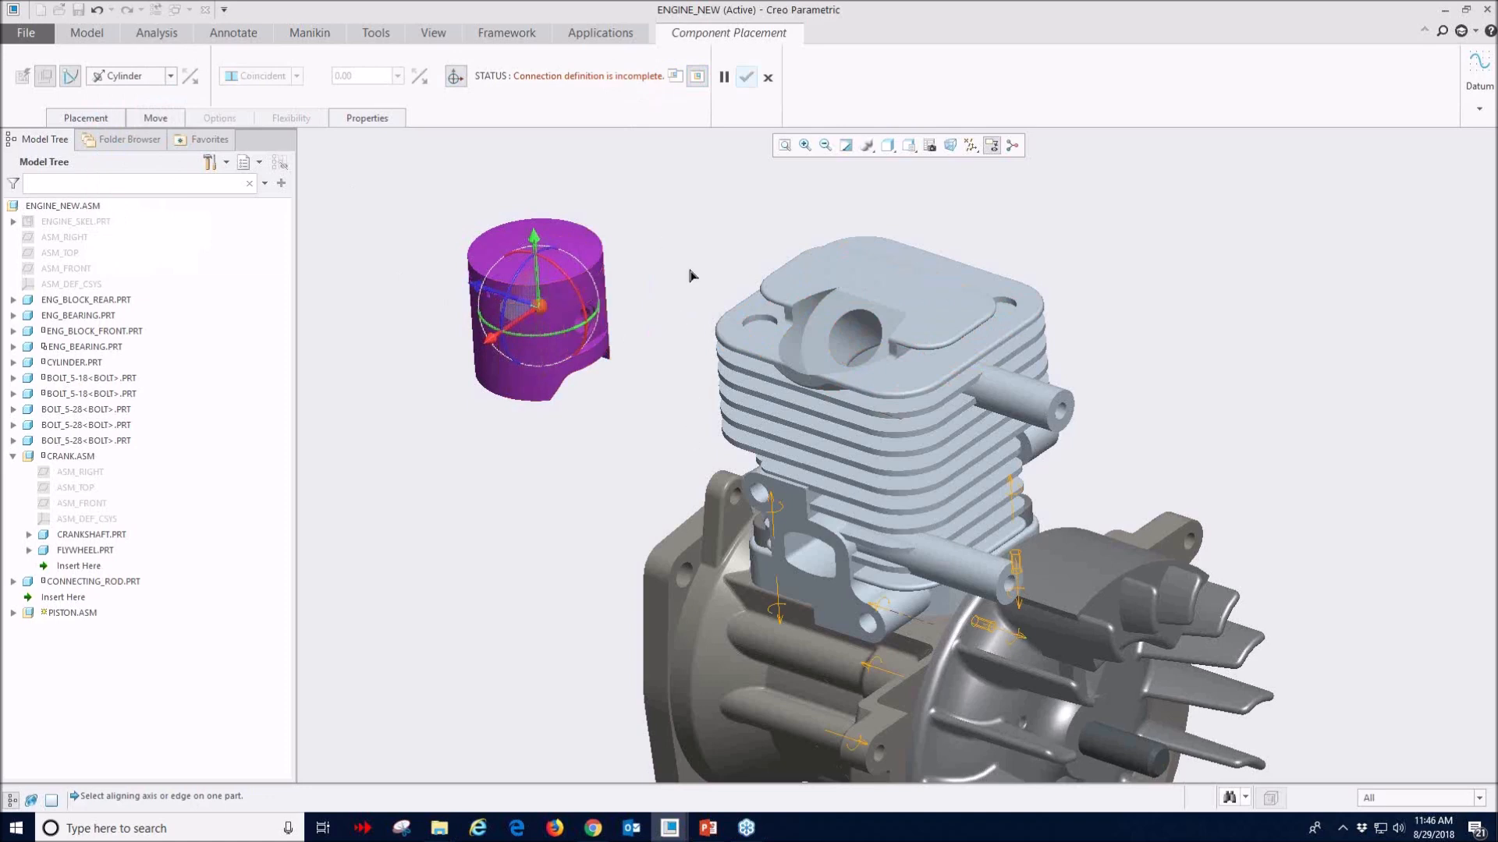
{"action": "left_click", "coordinate": [554, 327]}
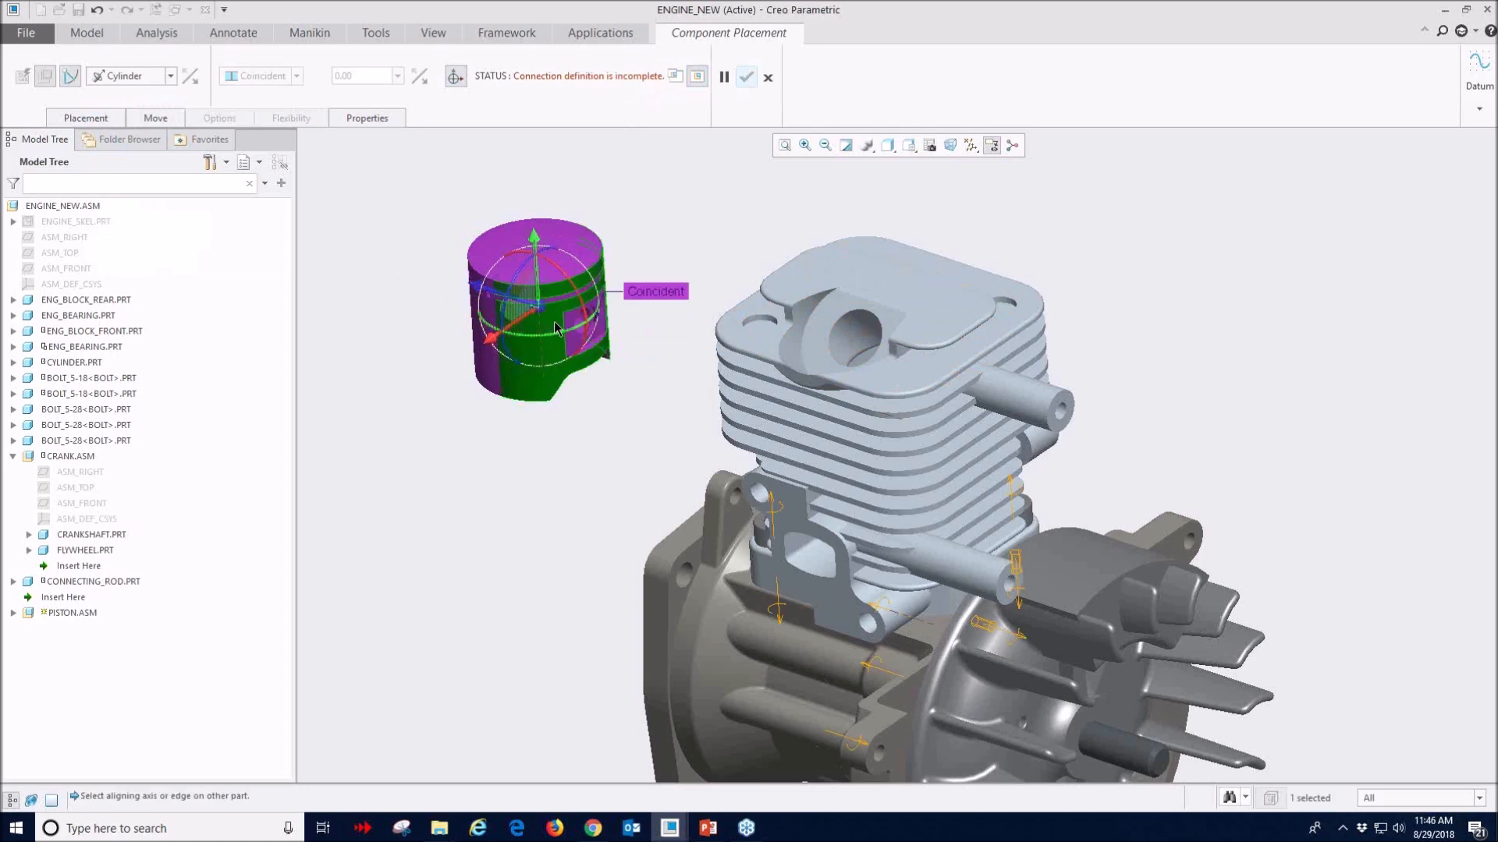
{"action": "left_click", "coordinate": [859, 363]}
{"action": "scroll", "coordinate": [847, 431], "scroll_direction": "up", "scroll_amount": 3}
{"action": "left_click_drag", "start_coordinate": [847, 432], "coordinate": [893, 356], "text": "ctrl+alt"}
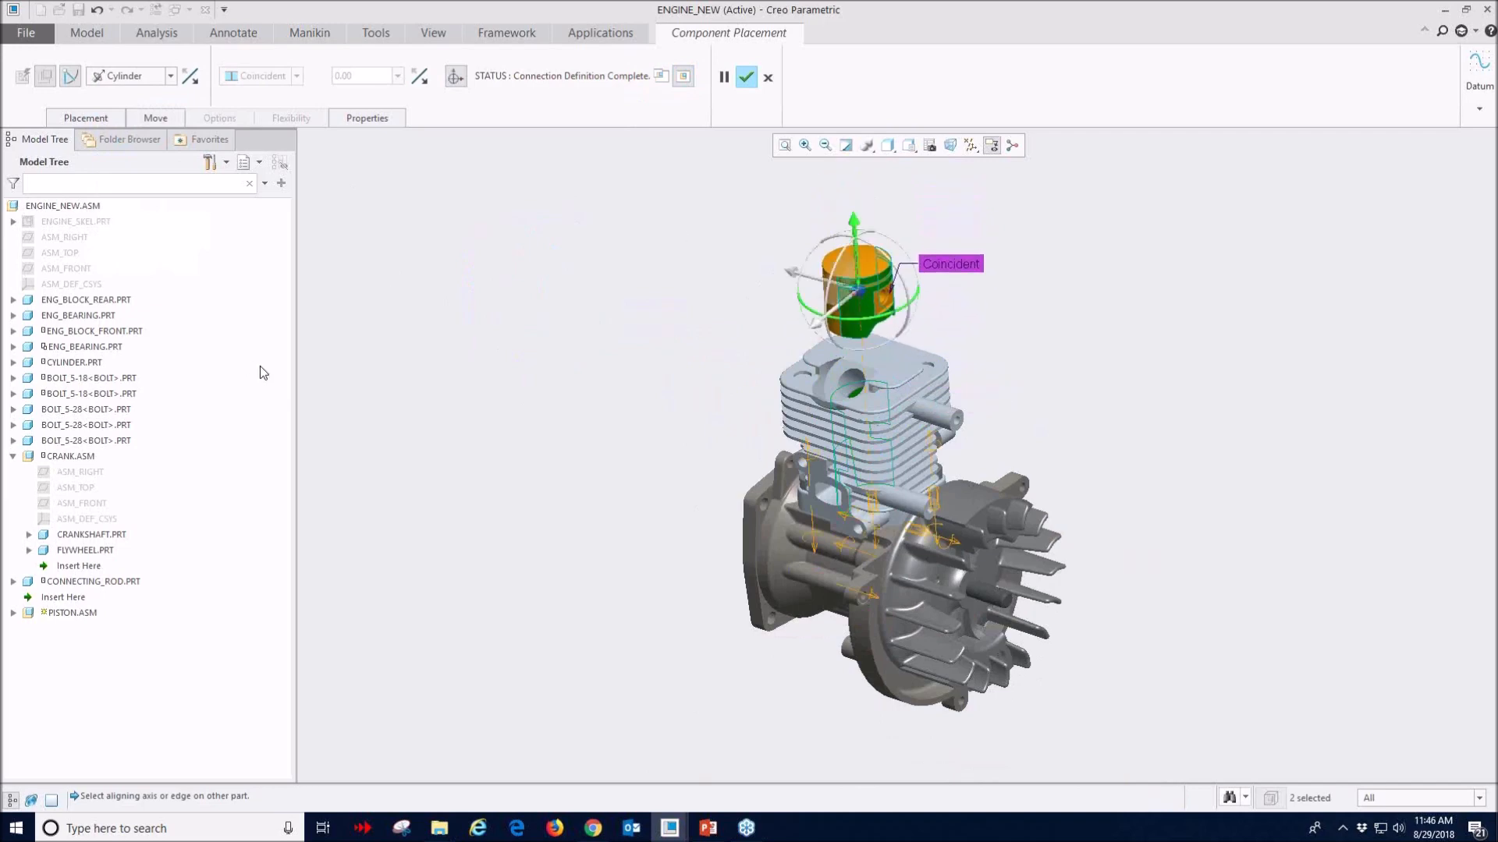
- Hide CYLINDER.PRT to expose the connecting rod beneath the piston
{"action": "right_click", "coordinate": [64, 362]}
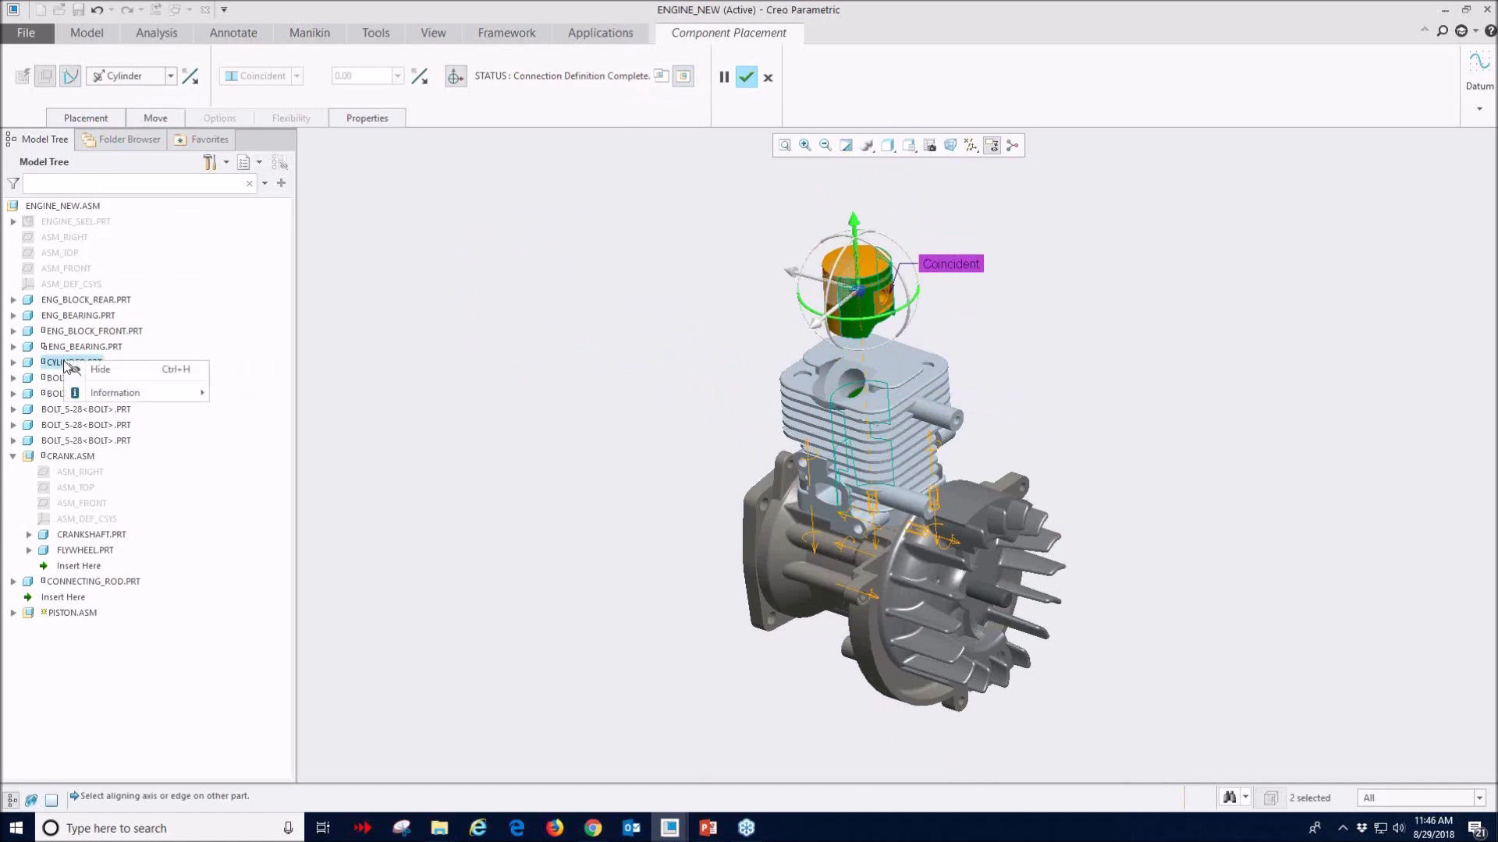
{"action": "left_click", "coordinate": [85, 368]}
{"action": "scroll", "coordinate": [806, 368], "scroll_direction": "down", "scroll_amount": 2}
{"action": "left_click_drag", "start_coordinate": [906, 286], "coordinate": [904, 325], "text": "ctrl+alt"}
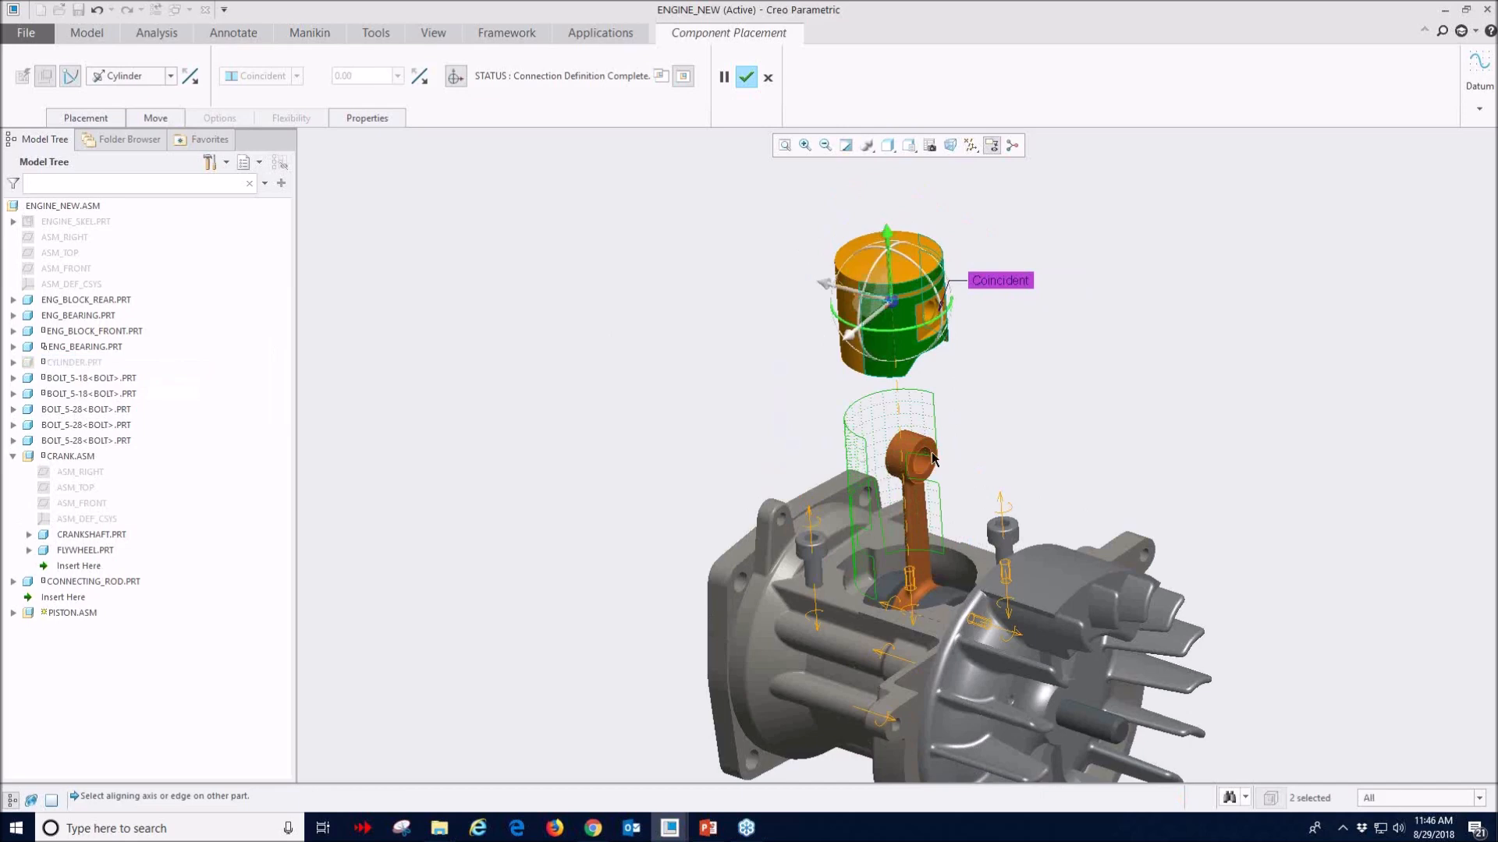
- Add a second Cylinder connection set aligning the piston pin surface with the connecting rod's upper hole, and accept the placement
{"action": "left_click", "coordinate": [84, 119]}
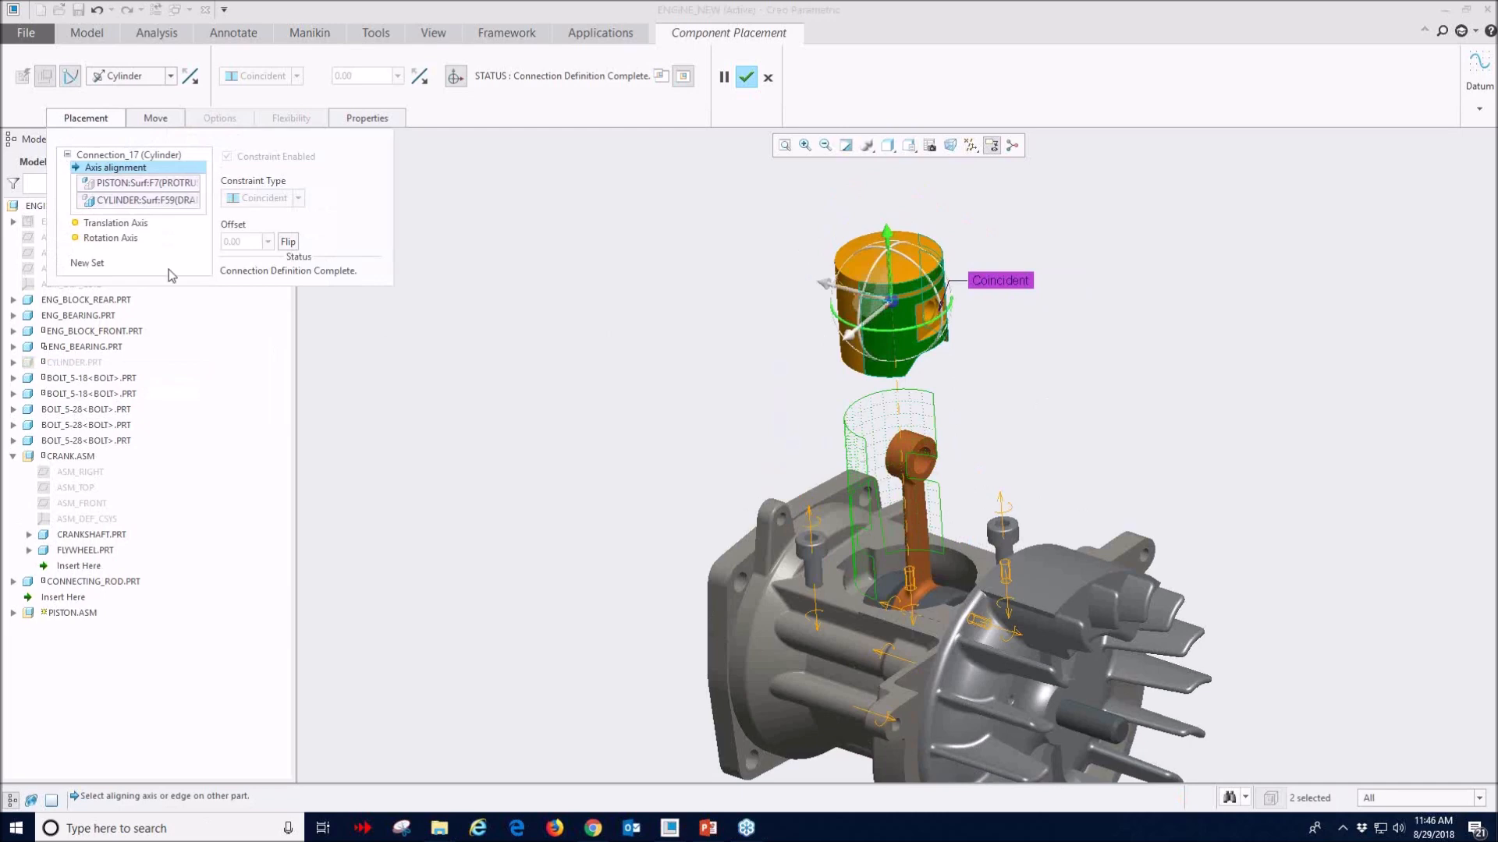
{"action": "left_click", "coordinate": [87, 263]}
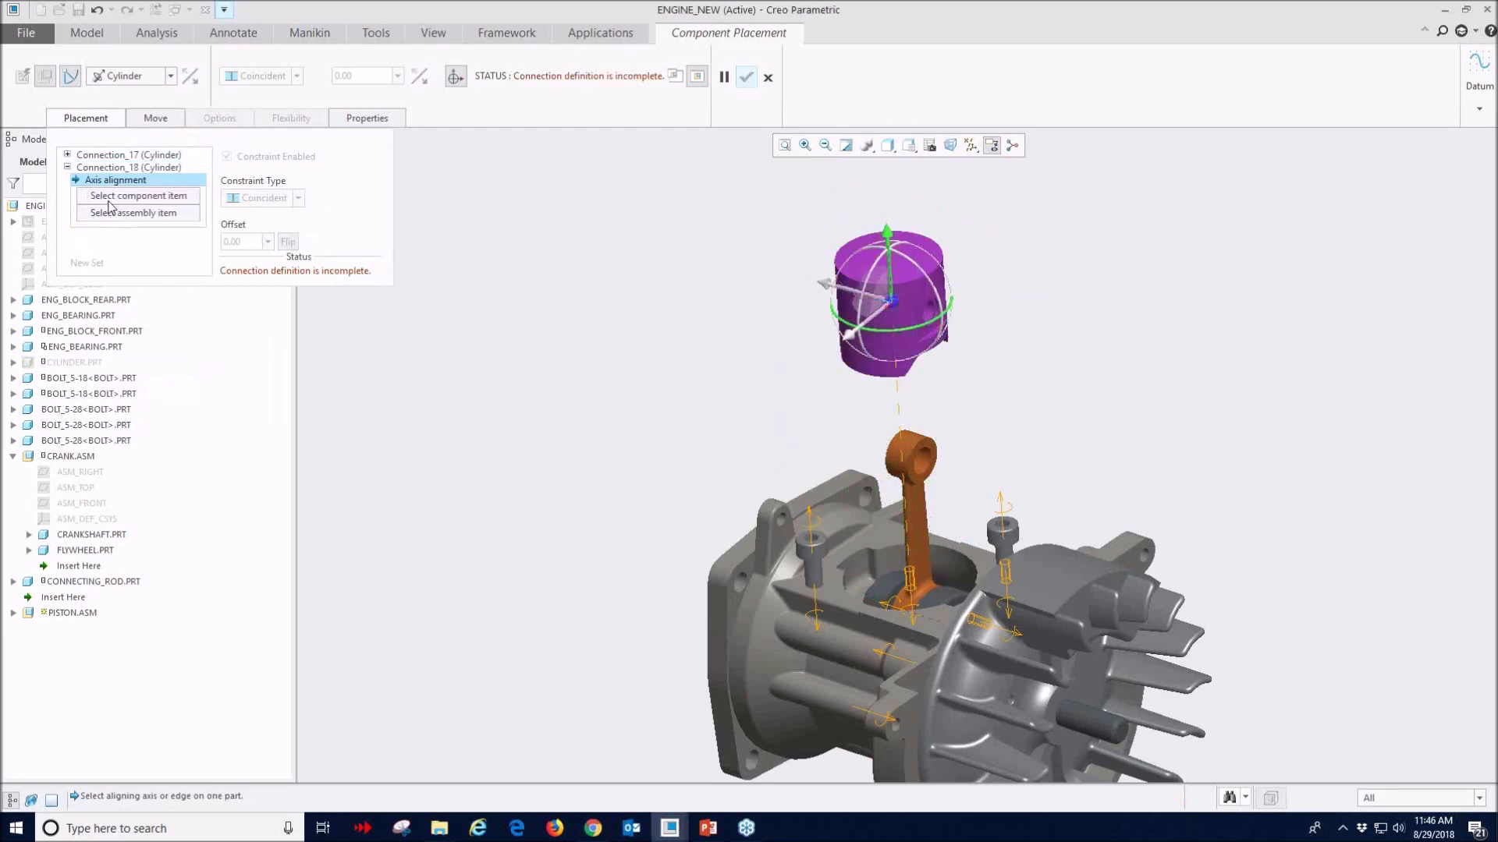
{"action": "scroll", "coordinate": [927, 476], "scroll_direction": "down", "scroll_amount": 5}
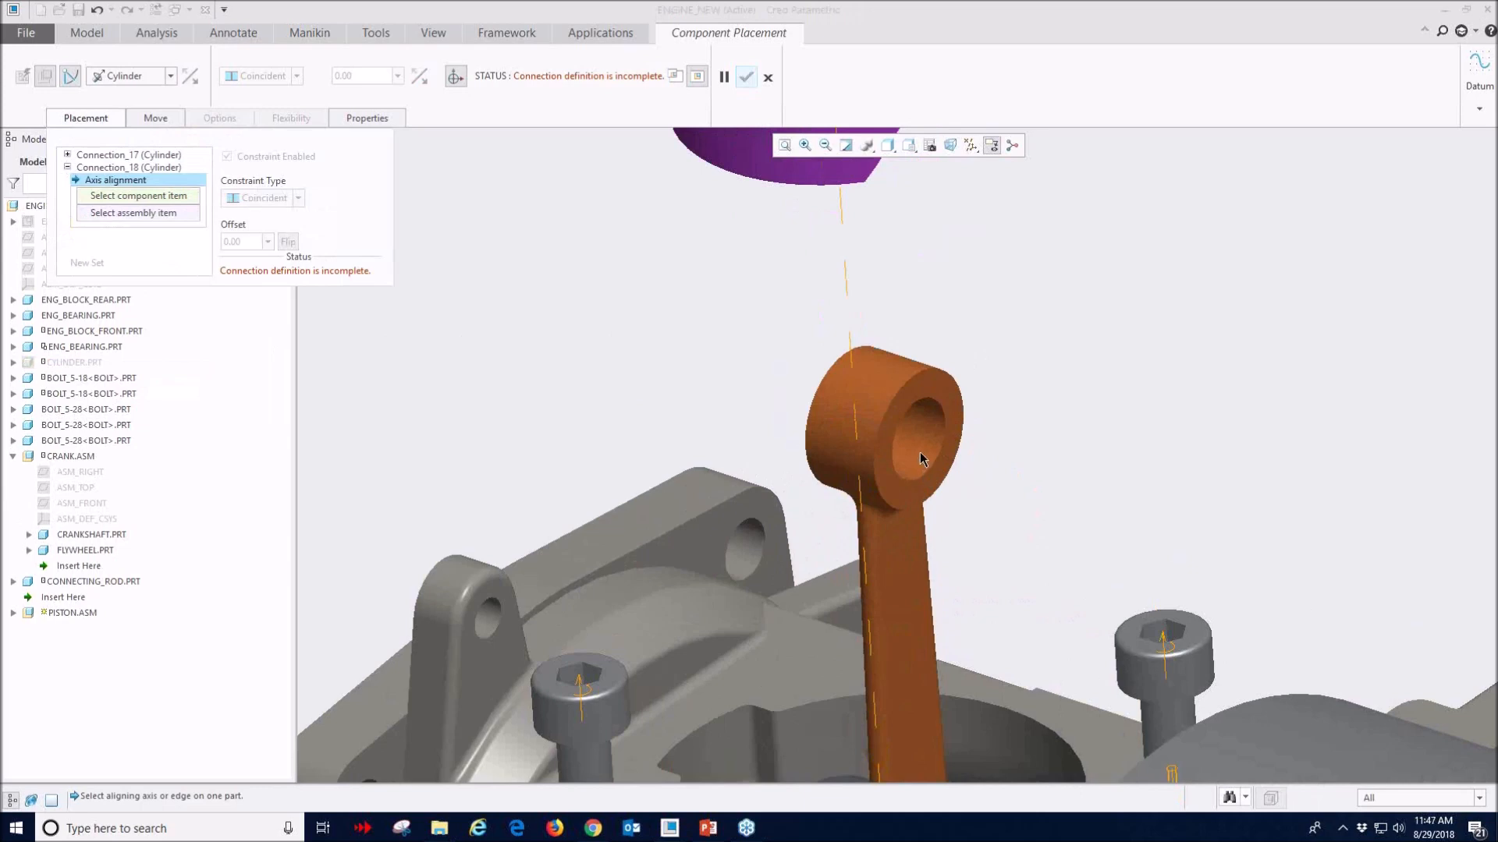
{"action": "scroll", "coordinate": [358, 418], "scroll_direction": "up", "scroll_amount": 5}
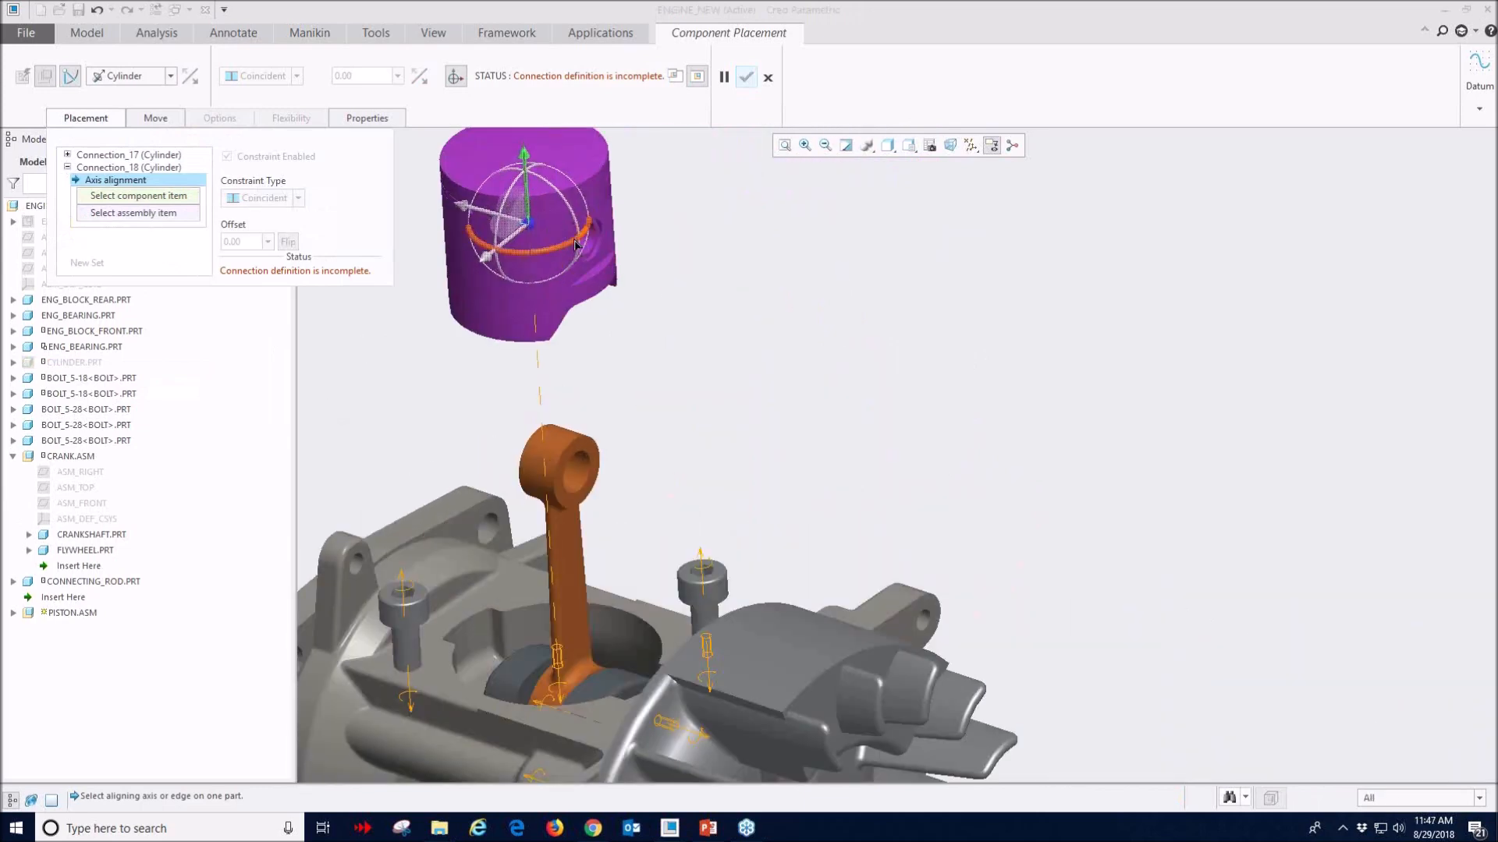
{"action": "scroll", "coordinate": [589, 243], "scroll_direction": "down", "scroll_amount": 5}
{"action": "left_click", "coordinate": [585, 245]}
{"action": "scroll", "coordinate": [585, 245], "scroll_direction": "up", "scroll_amount": 3}
{"action": "left_click", "coordinate": [571, 448]}
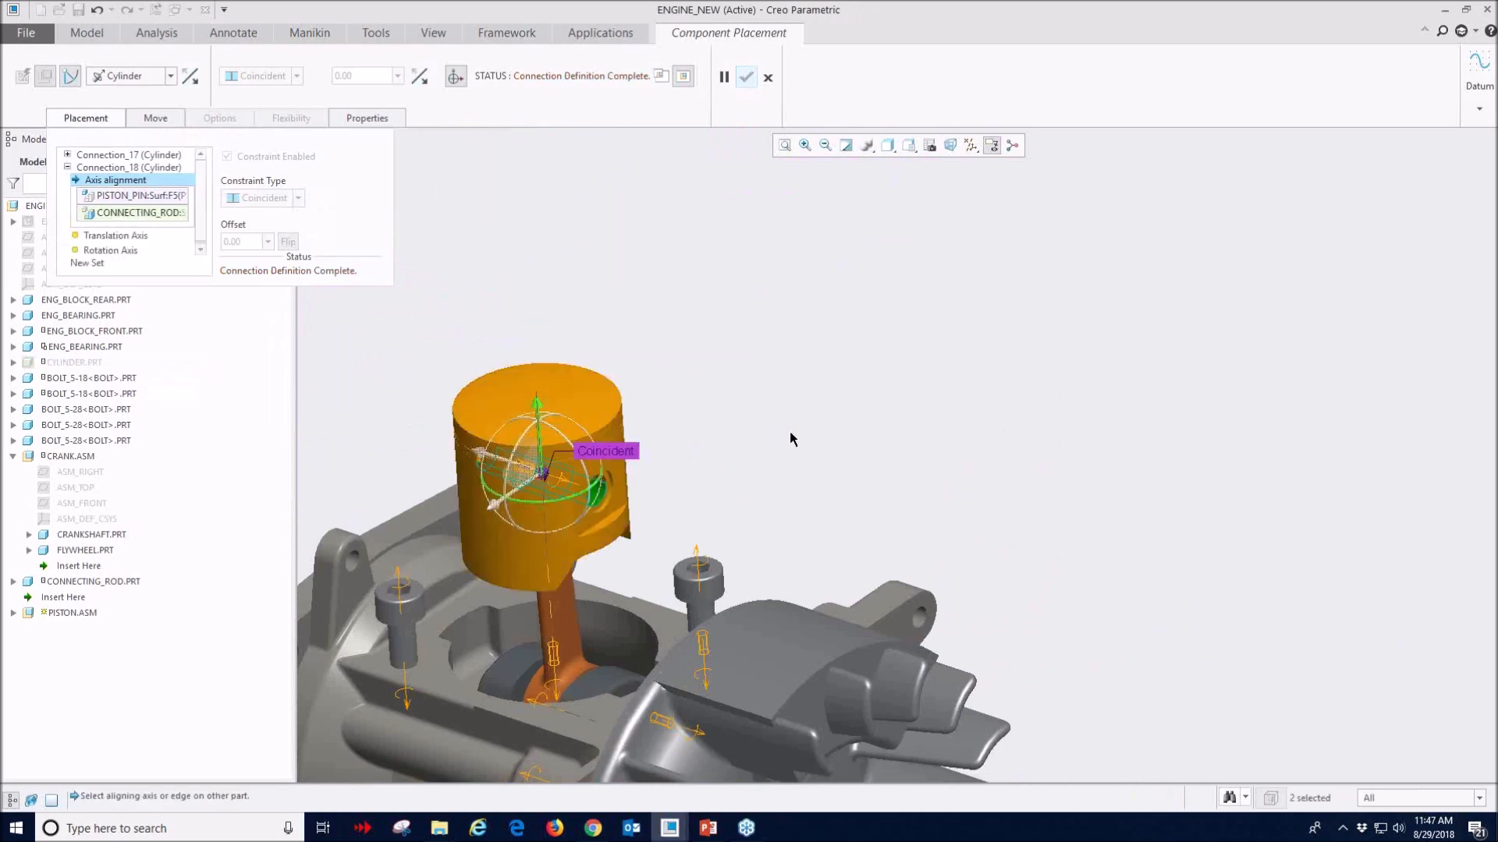
{"action": "scroll", "coordinate": [789, 432], "scroll_direction": "up", "scroll_amount": 3}
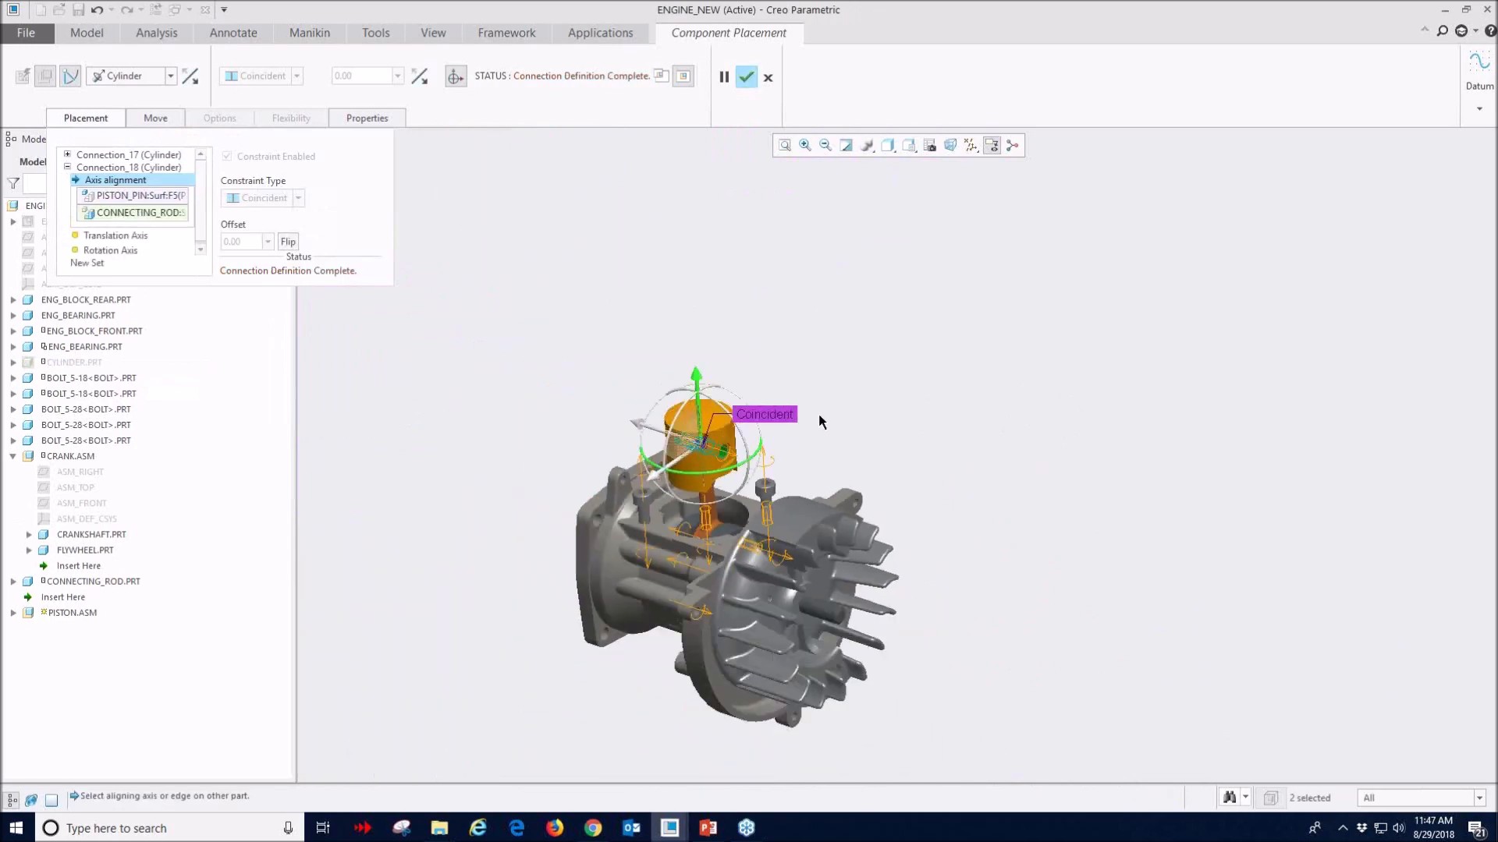
{"action": "left_click", "coordinate": [746, 77]}
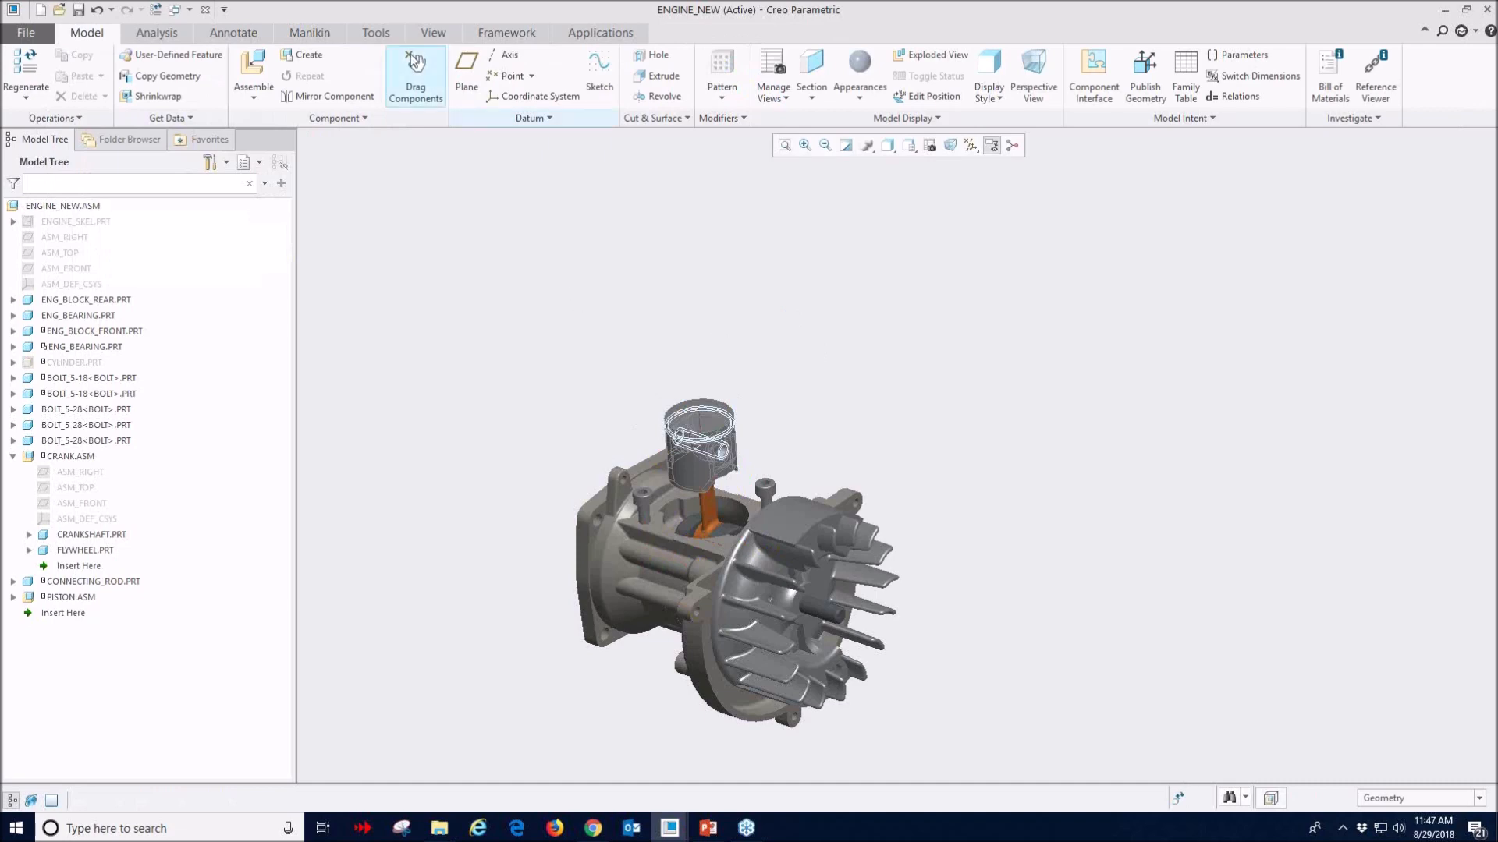
- Rotate the flywheel with Drag Components to test the crank, connecting rod and piston motion, and end the dragging session
{"action": "left_click", "coordinate": [410, 86]}
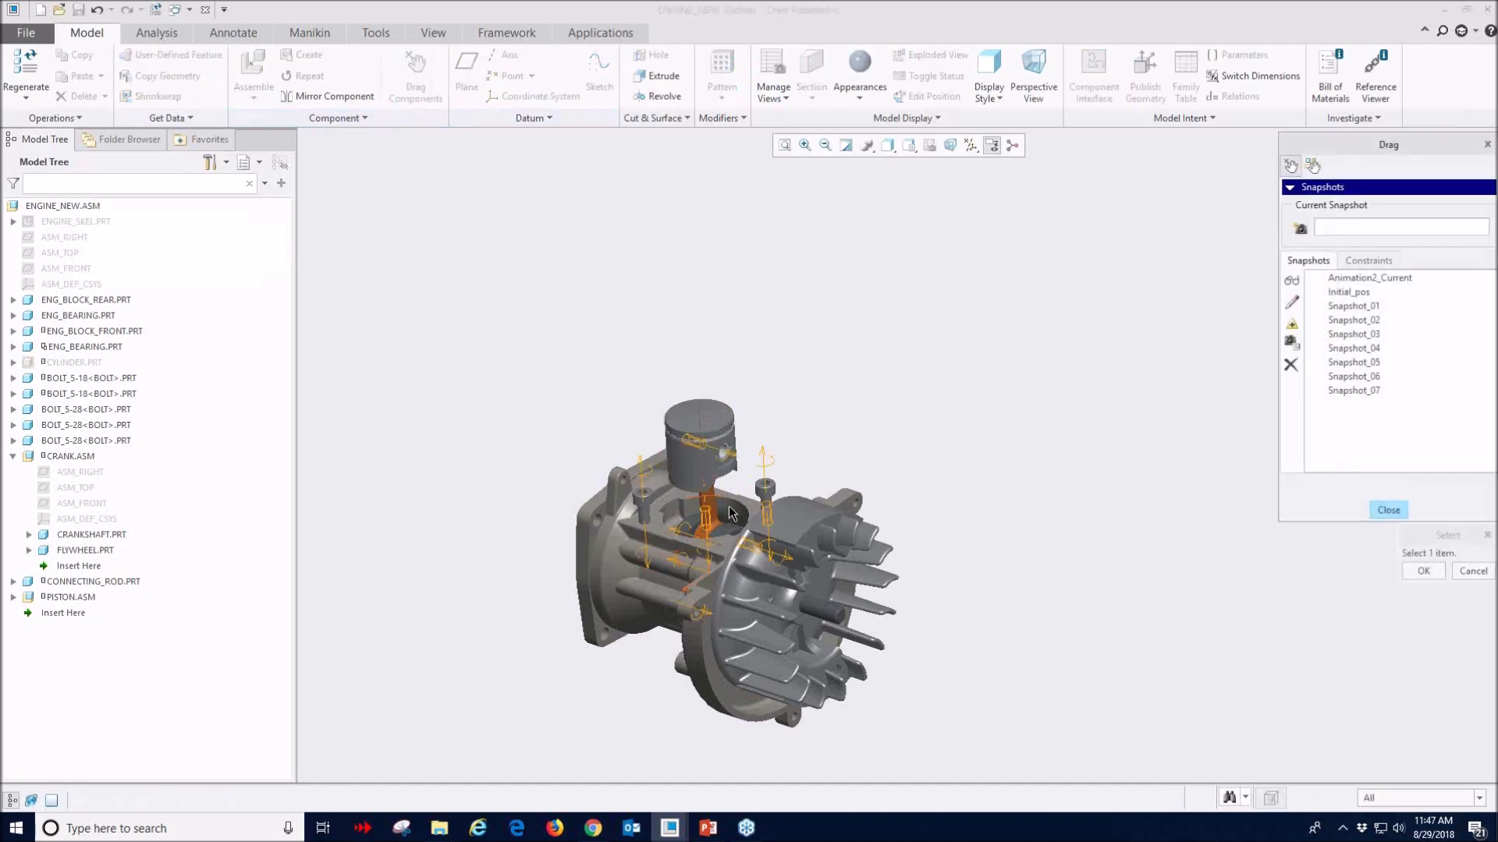
{"action": "left_click", "coordinate": [835, 549]}
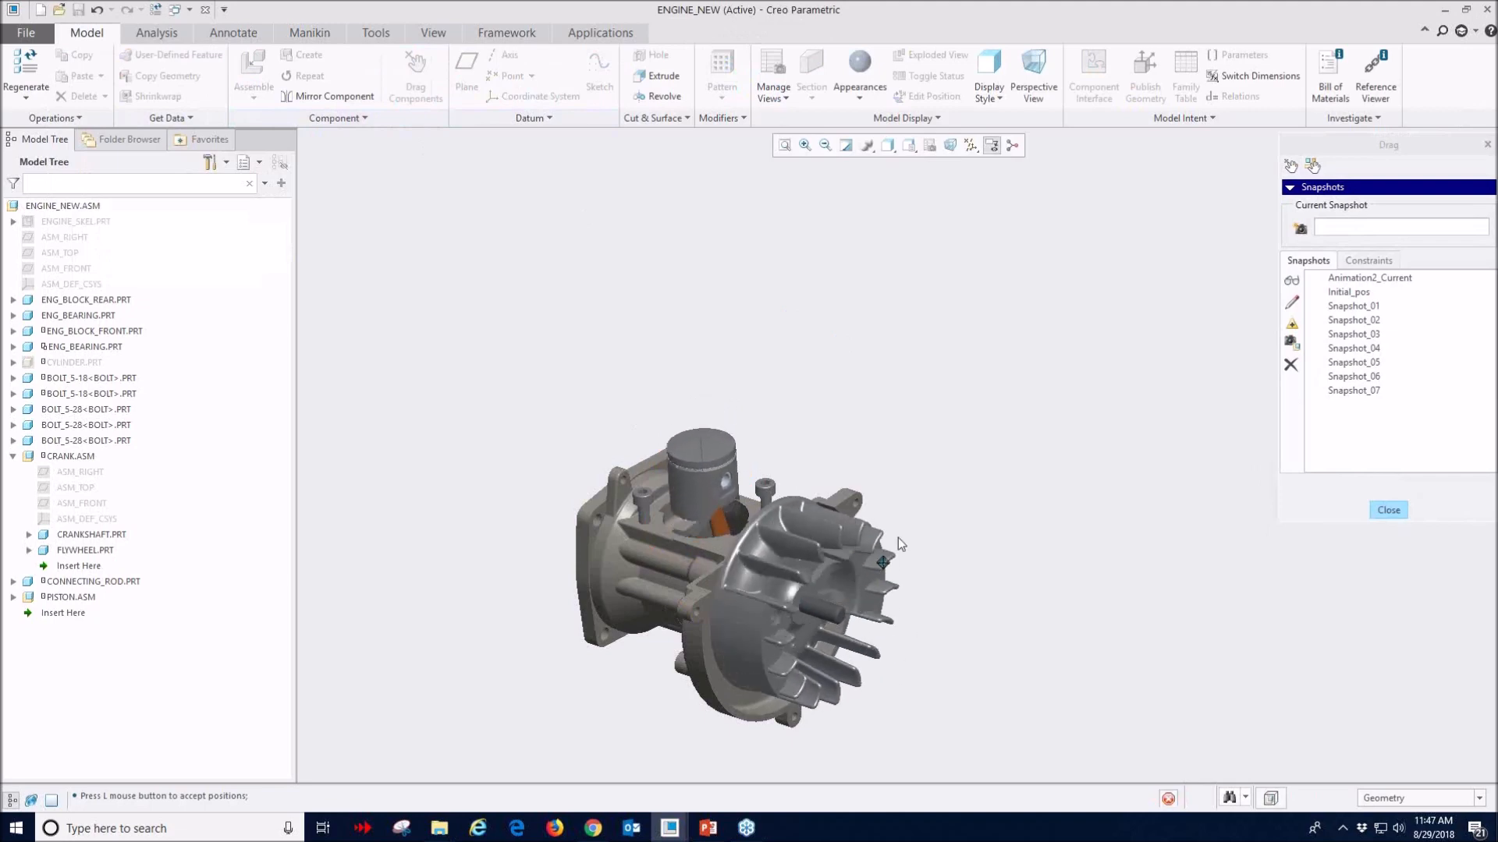
{"action": "left_click", "coordinate": [867, 520]}
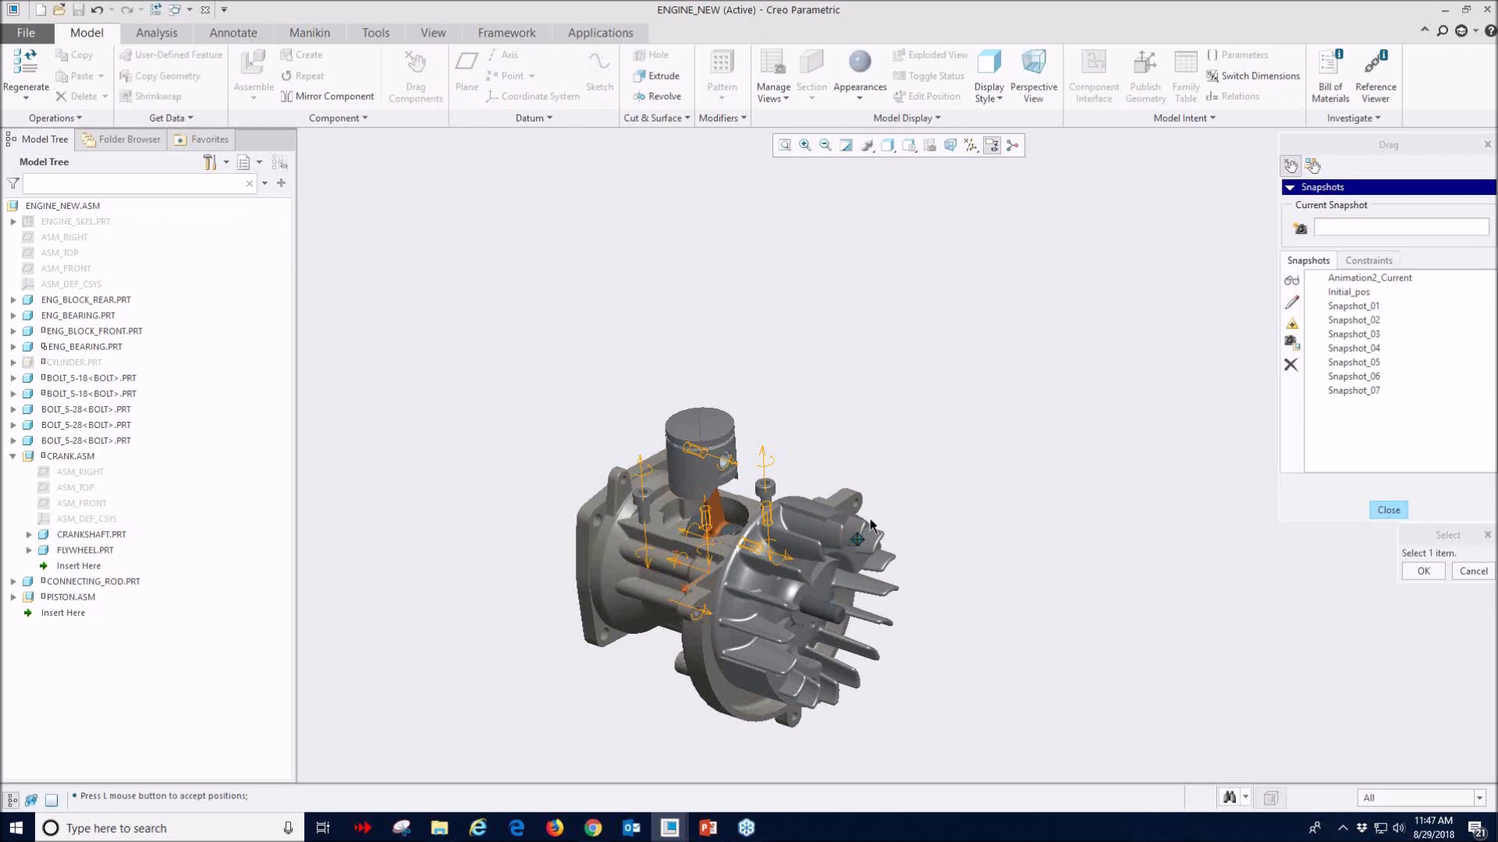
{"action": "left_click", "coordinate": [858, 540]}
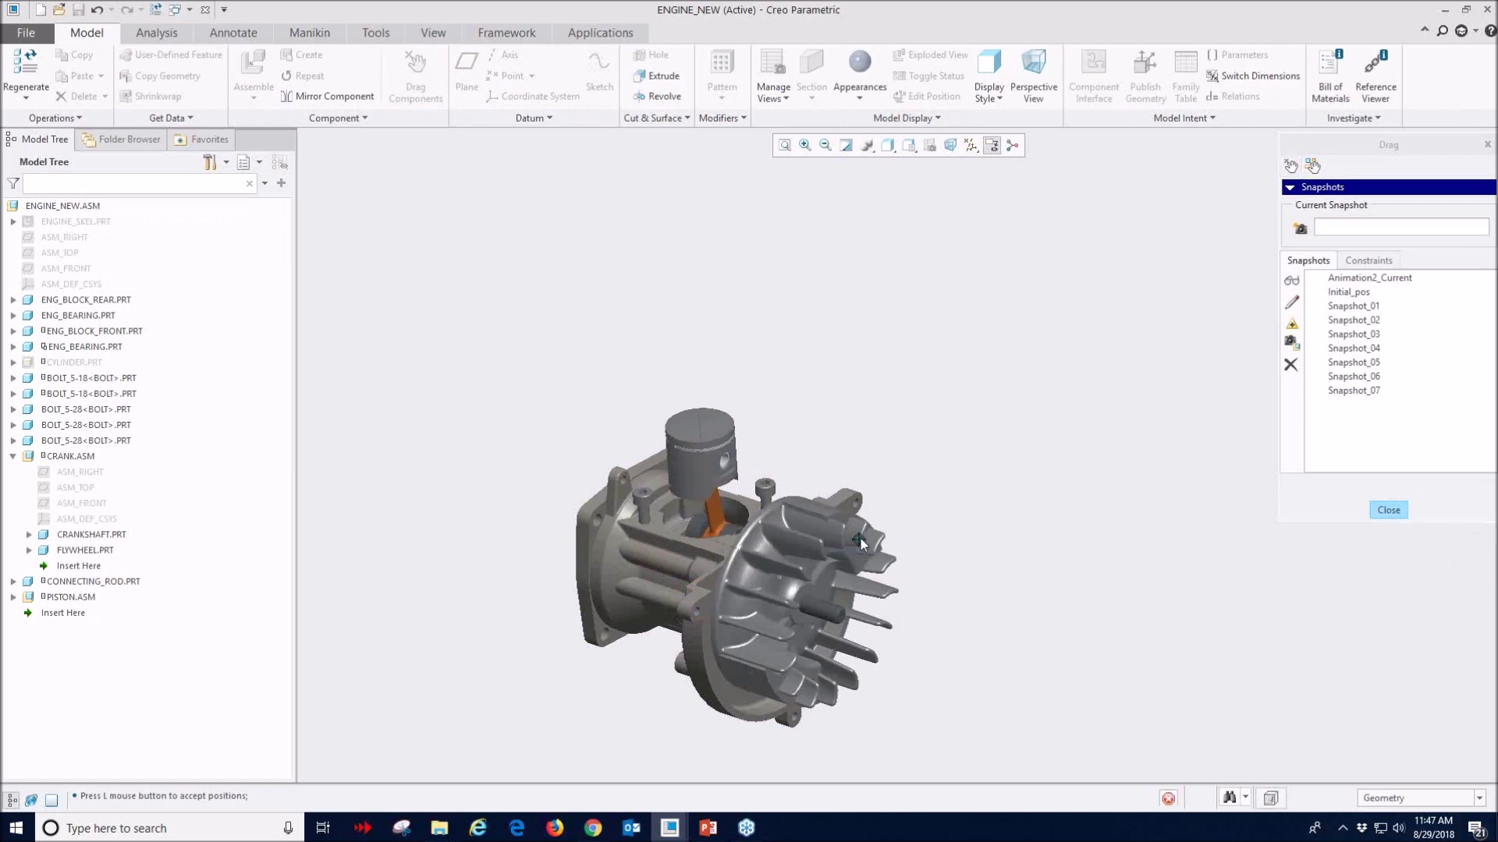
{"action": "left_click", "coordinate": [853, 539]}
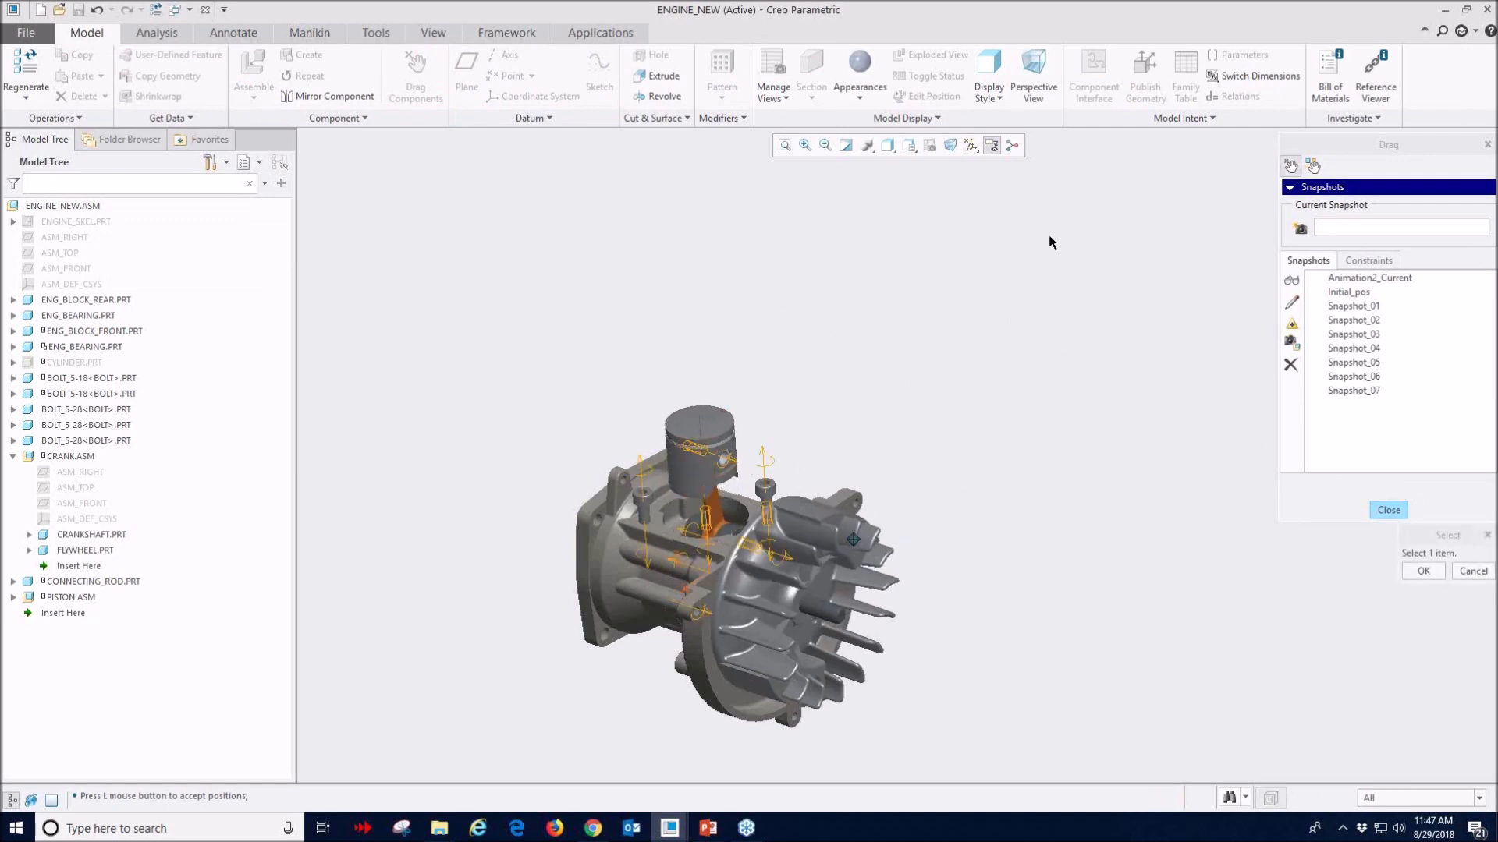
{"action": "left_click", "coordinate": [1424, 571]}
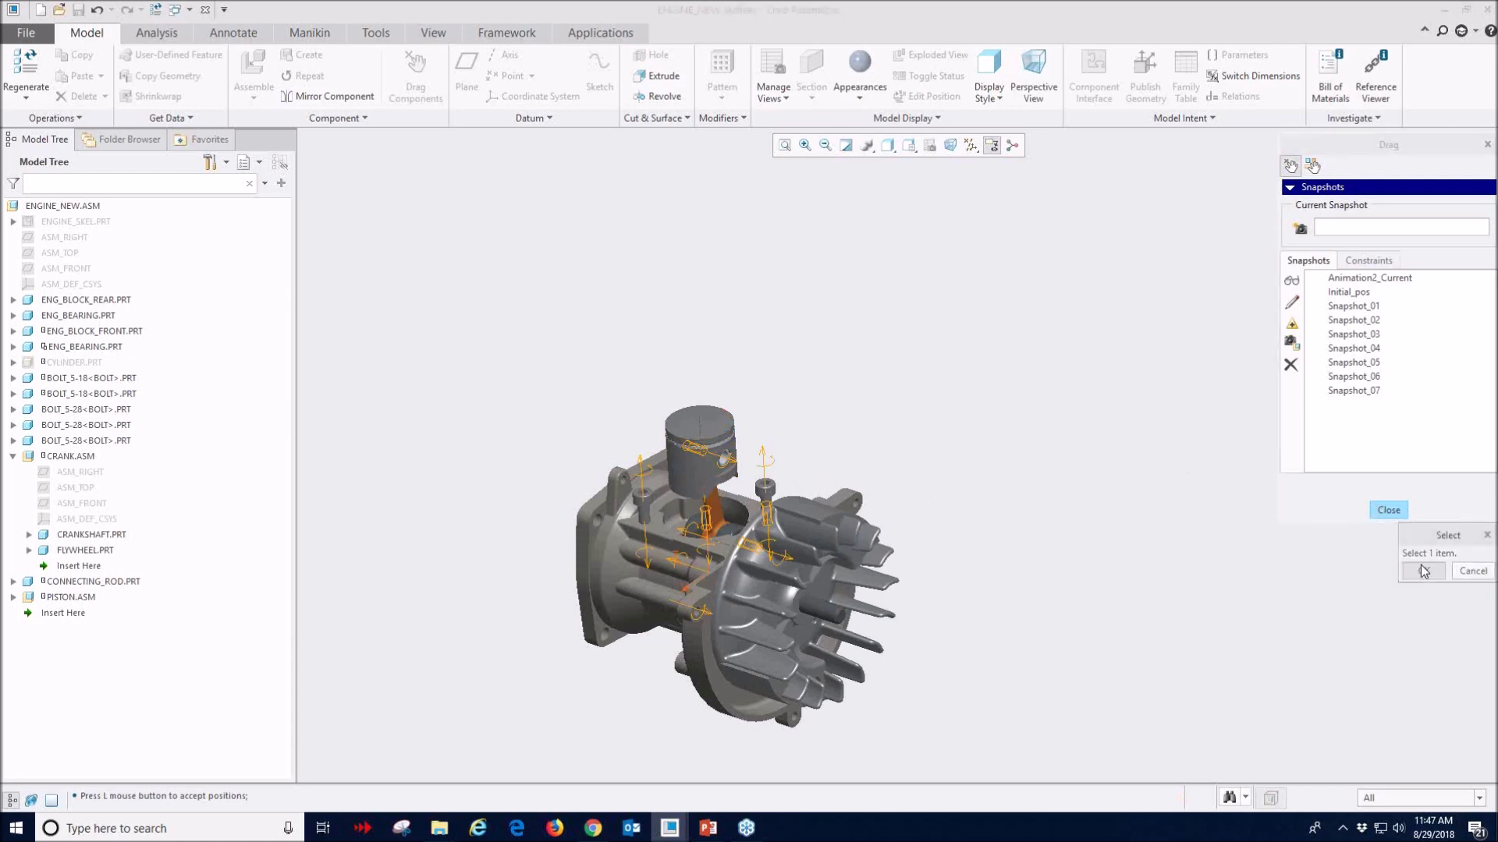
{"action": "left_click", "coordinate": [1388, 510]}
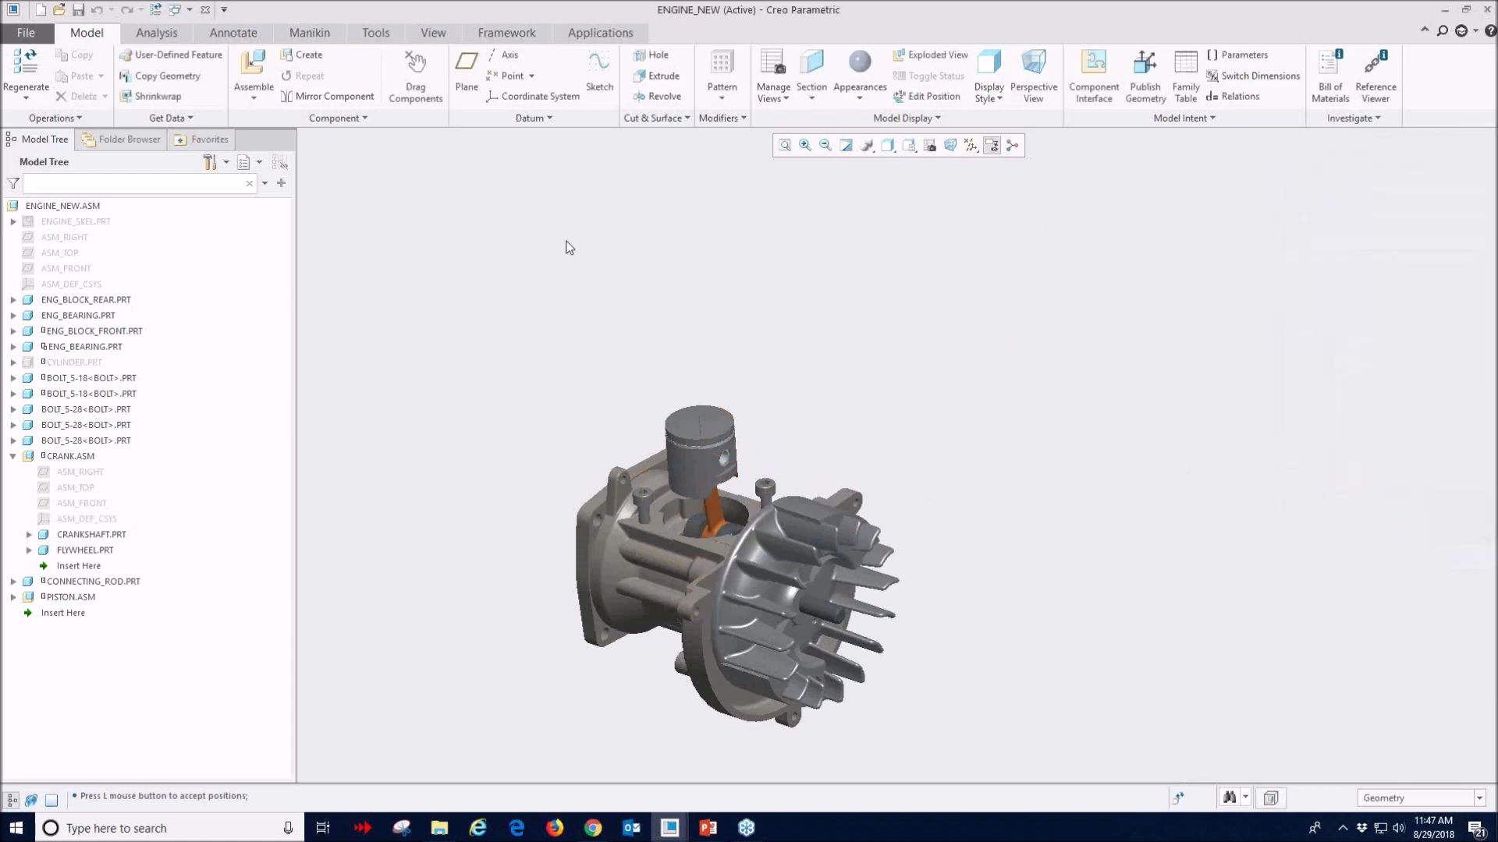
- Switch the engine assembly to the Mechanism application
{"action": "middle_click_drag", "start_coordinate": [566, 247], "coordinate": [666, 221], "text": "shift"}
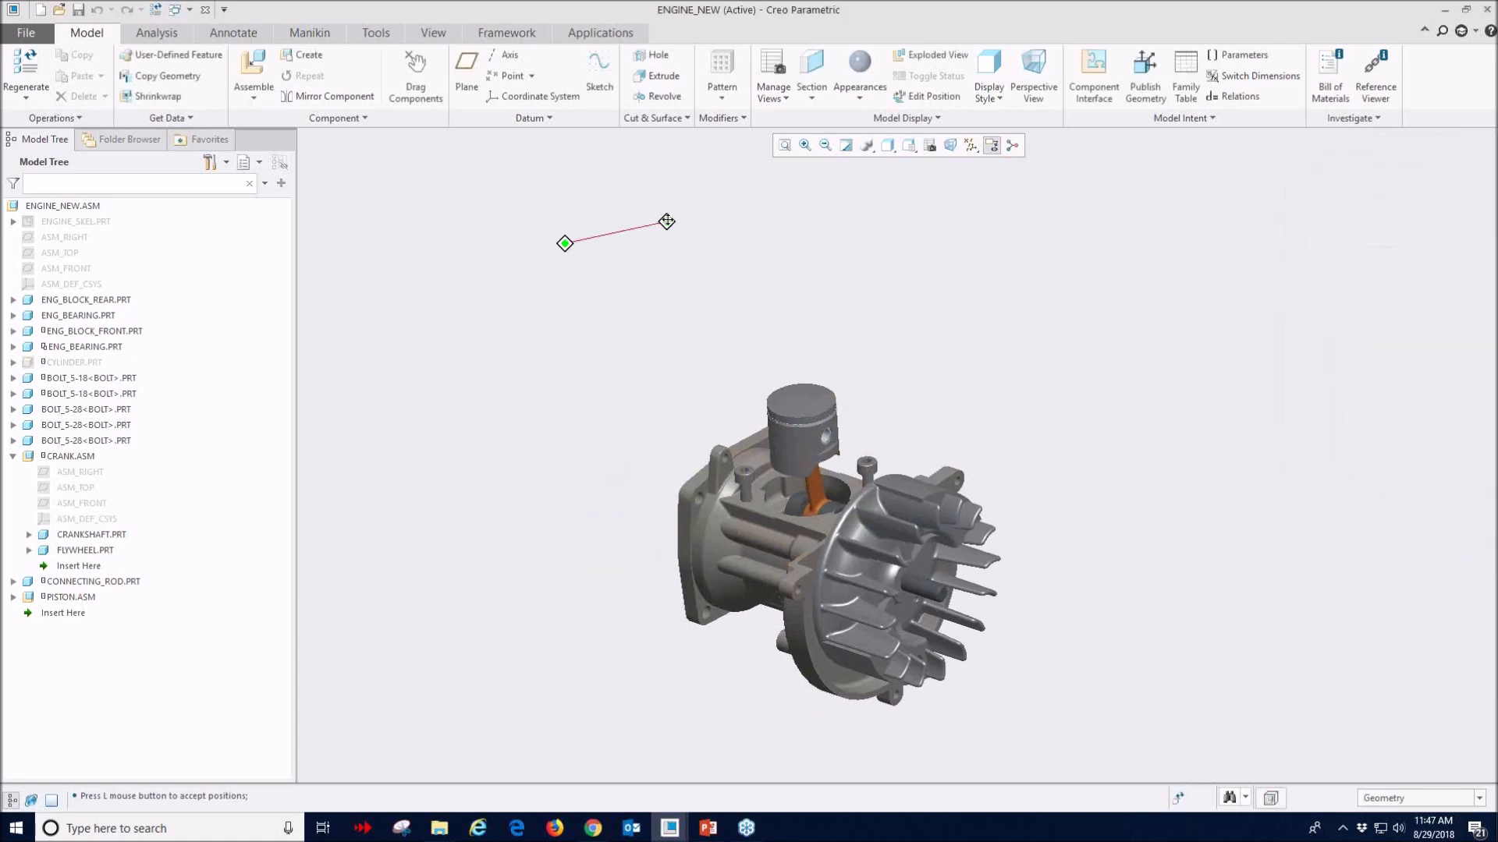
{"action": "left_click", "coordinate": [598, 36]}
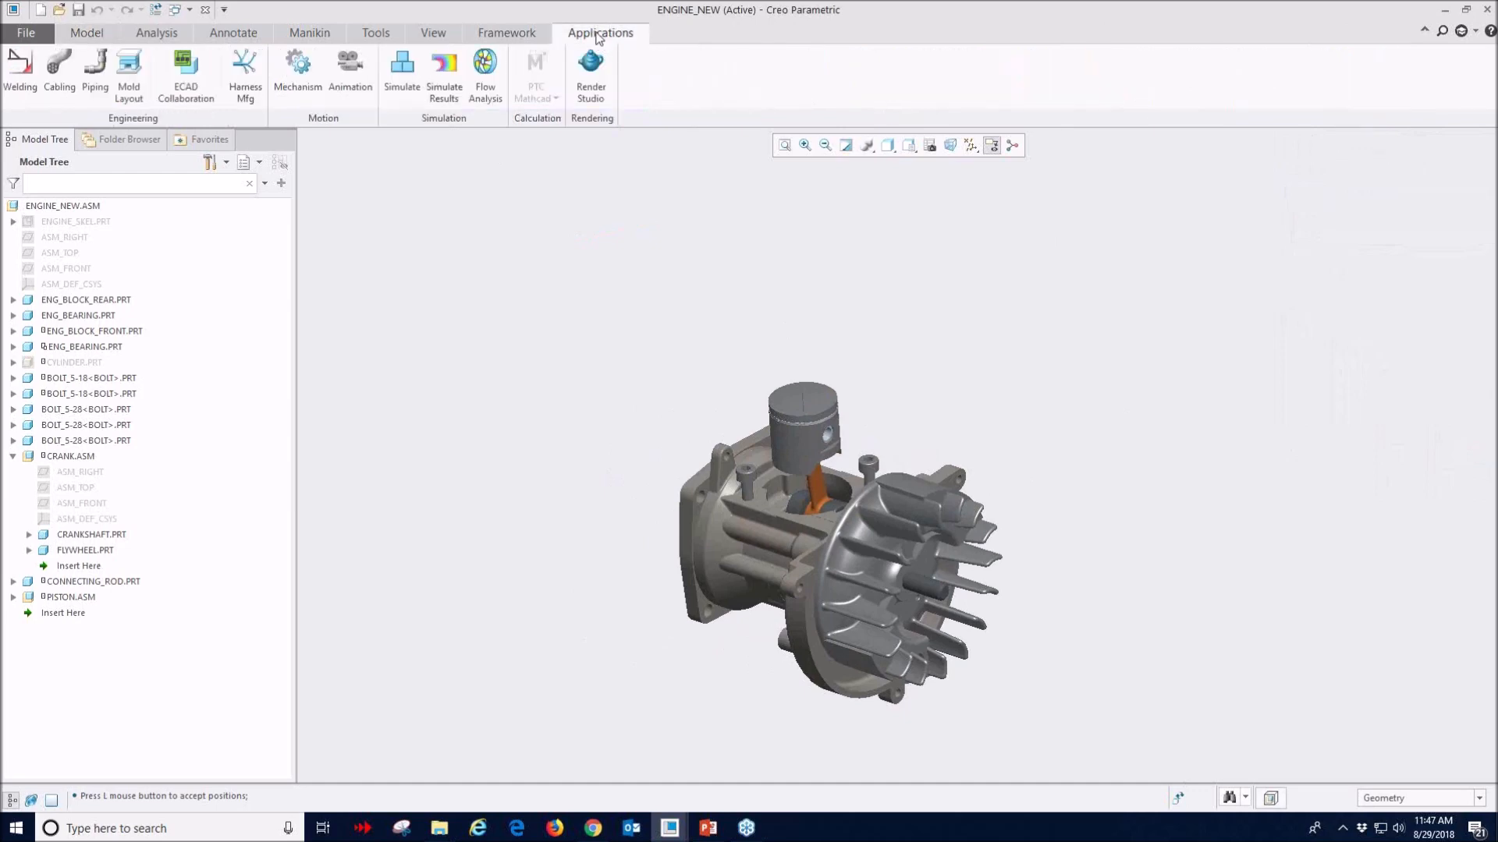
{"action": "left_click", "coordinate": [297, 79]}
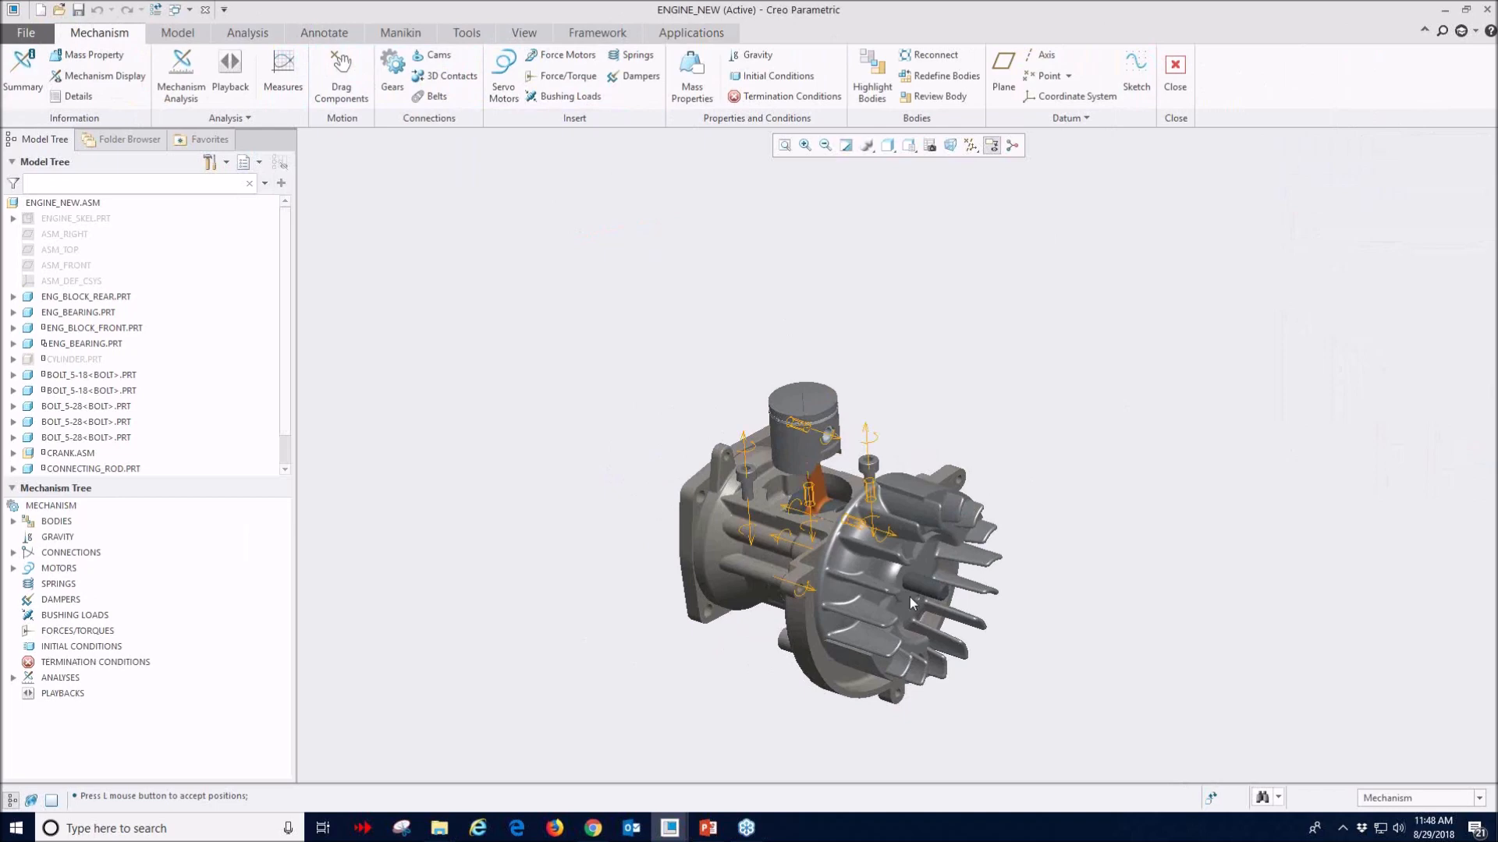
{"action": "scroll", "coordinate": [854, 593], "scroll_direction": "up", "scroll_amount": 3}
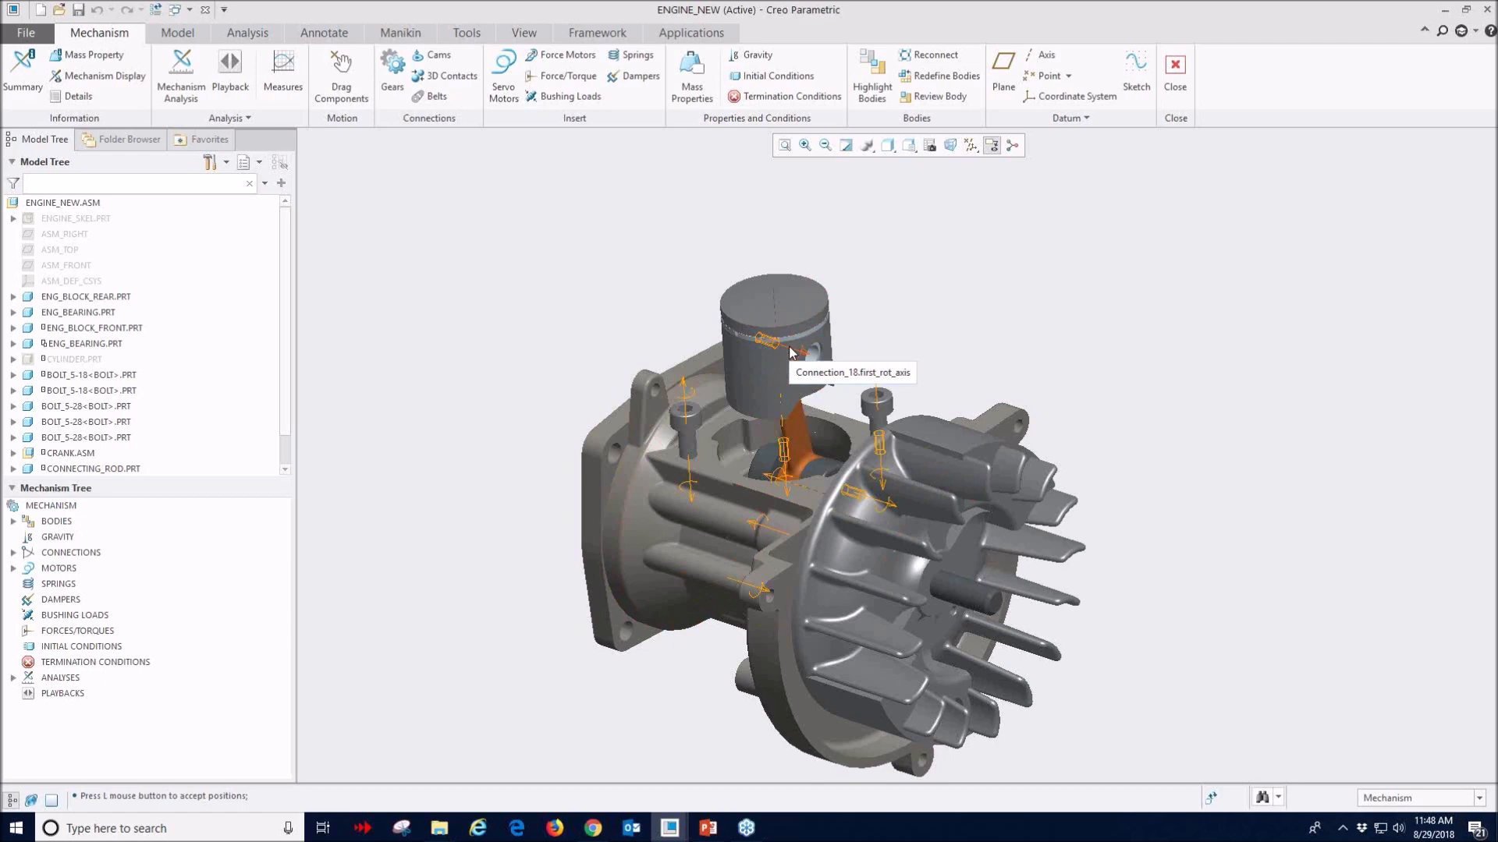
{"action": "scroll", "coordinate": [848, 351], "scroll_direction": "up", "scroll_amount": 1}
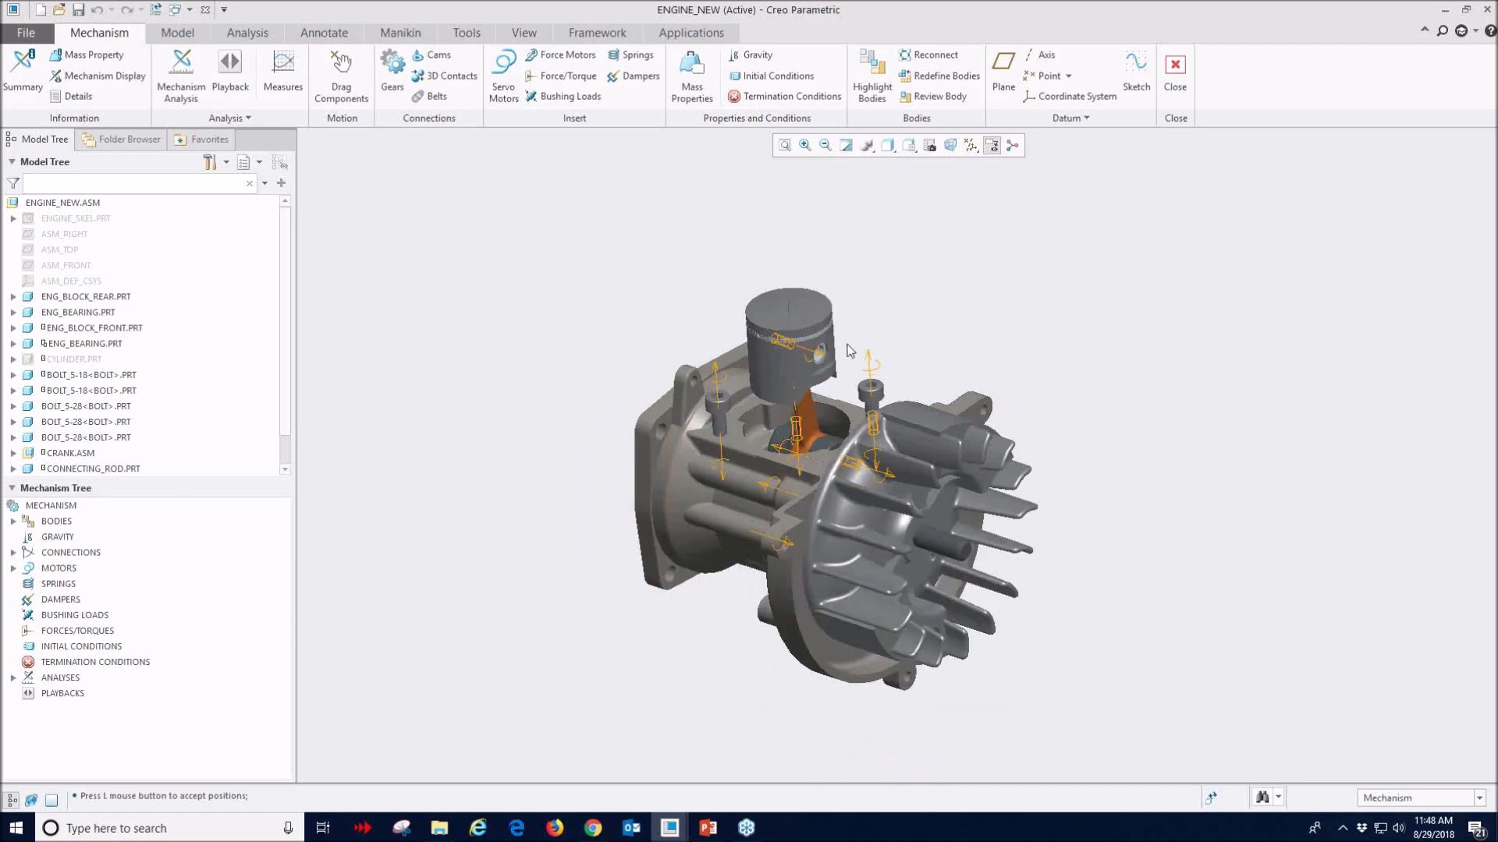
- Start a servo motor on the crank's rotation axis with Angular Velocity as its driven quantity
{"action": "left_click", "coordinate": [503, 78]}
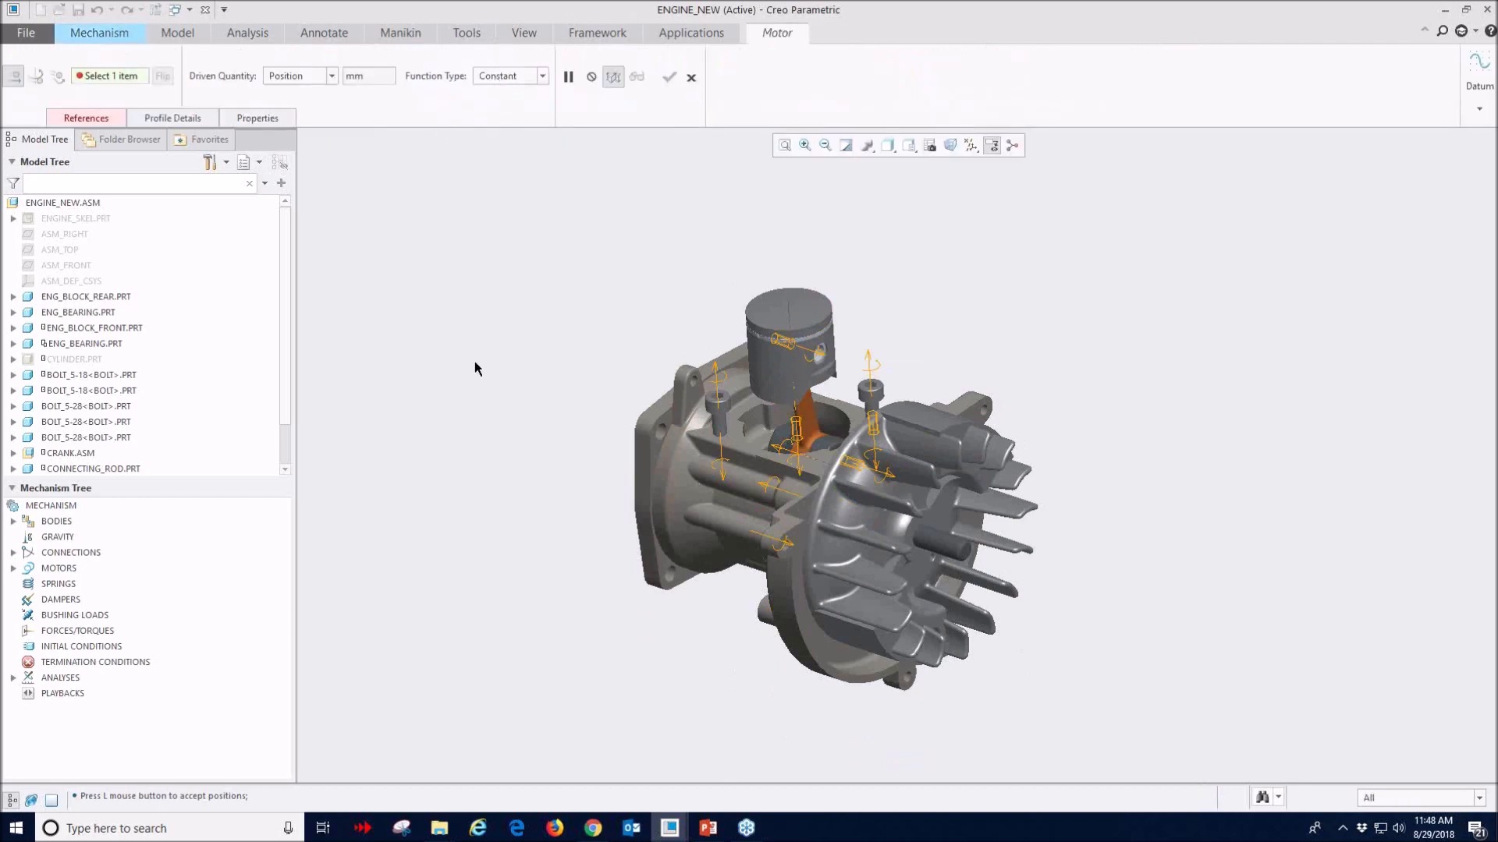
{"action": "left_click", "coordinate": [784, 497]}
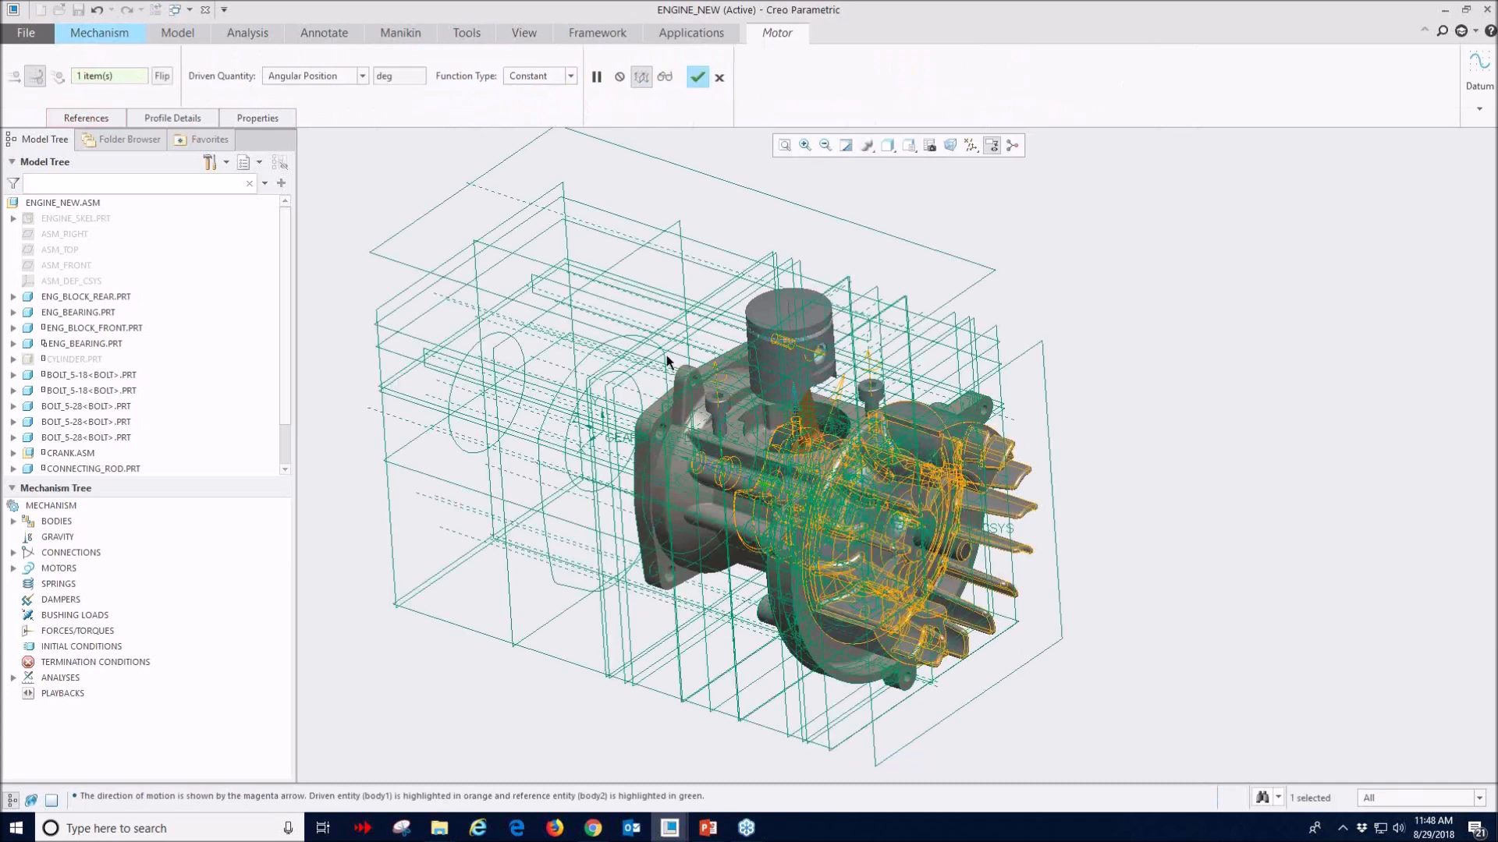
{"action": "left_click", "coordinate": [178, 119]}
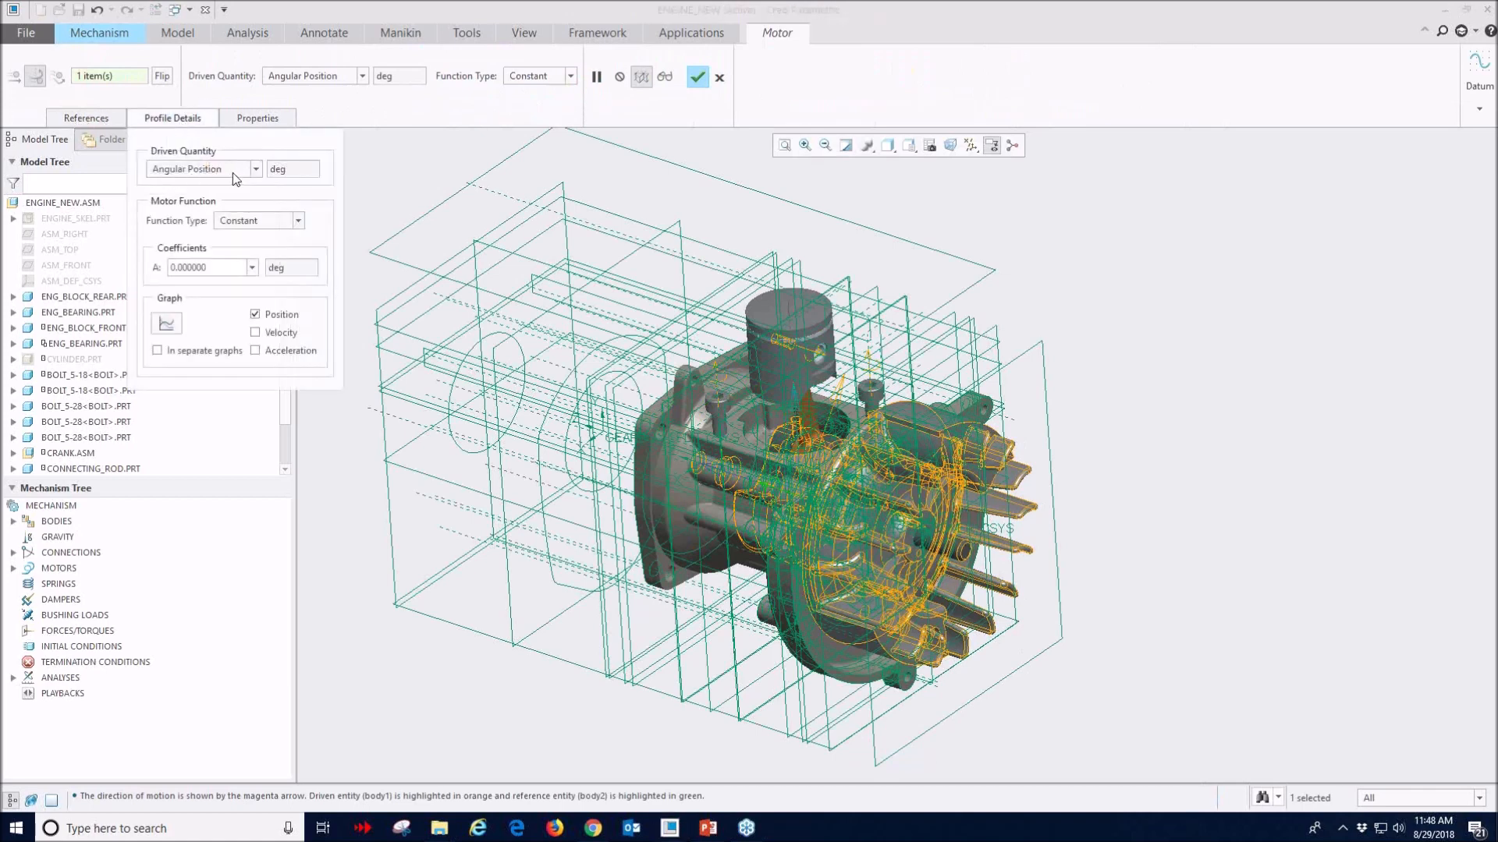
{"action": "left_click", "coordinate": [255, 169]}
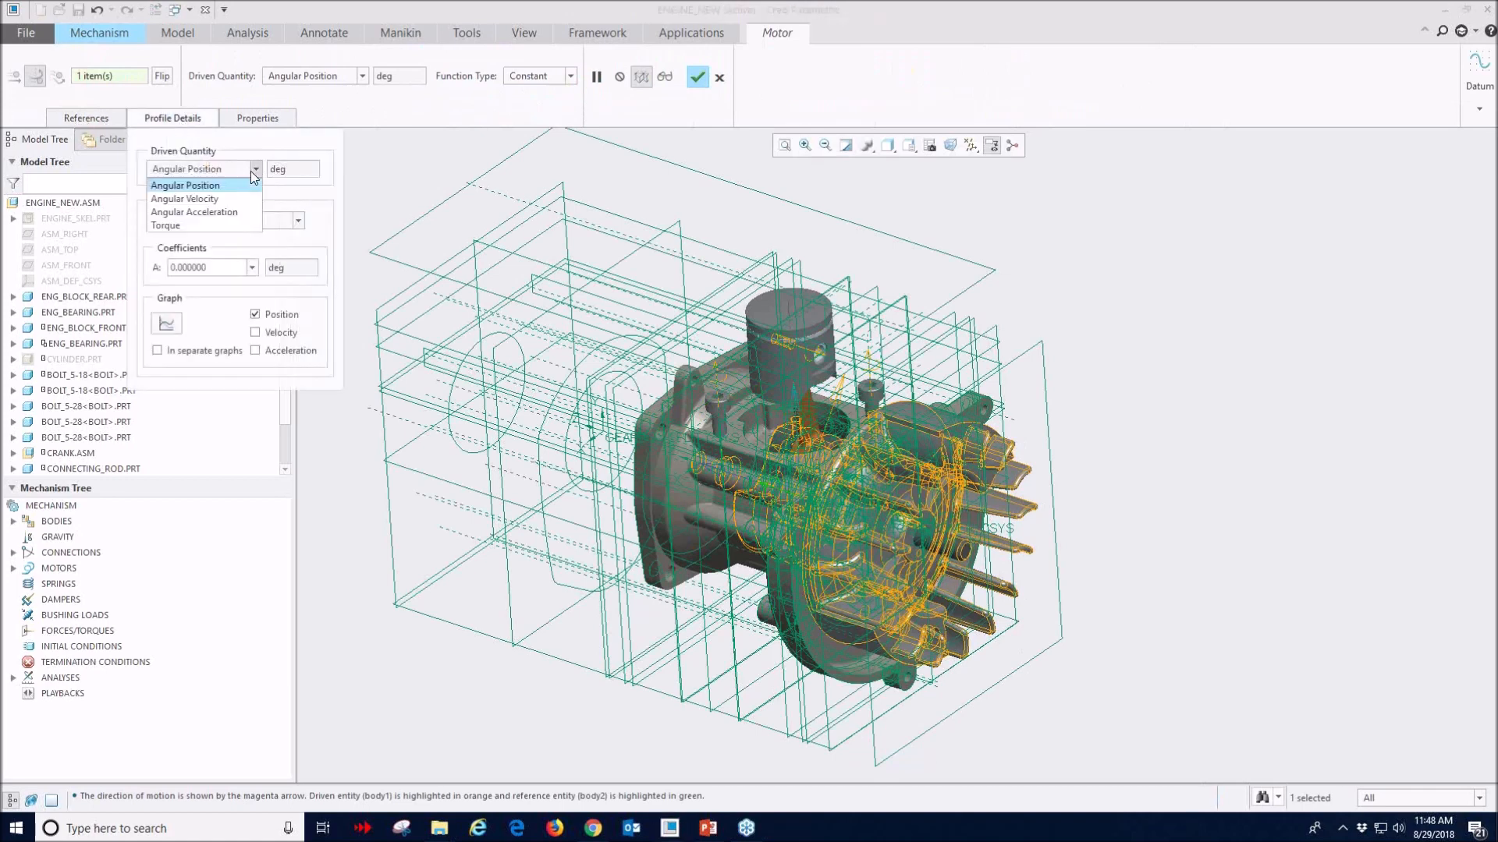
{"action": "left_click", "coordinate": [218, 198]}
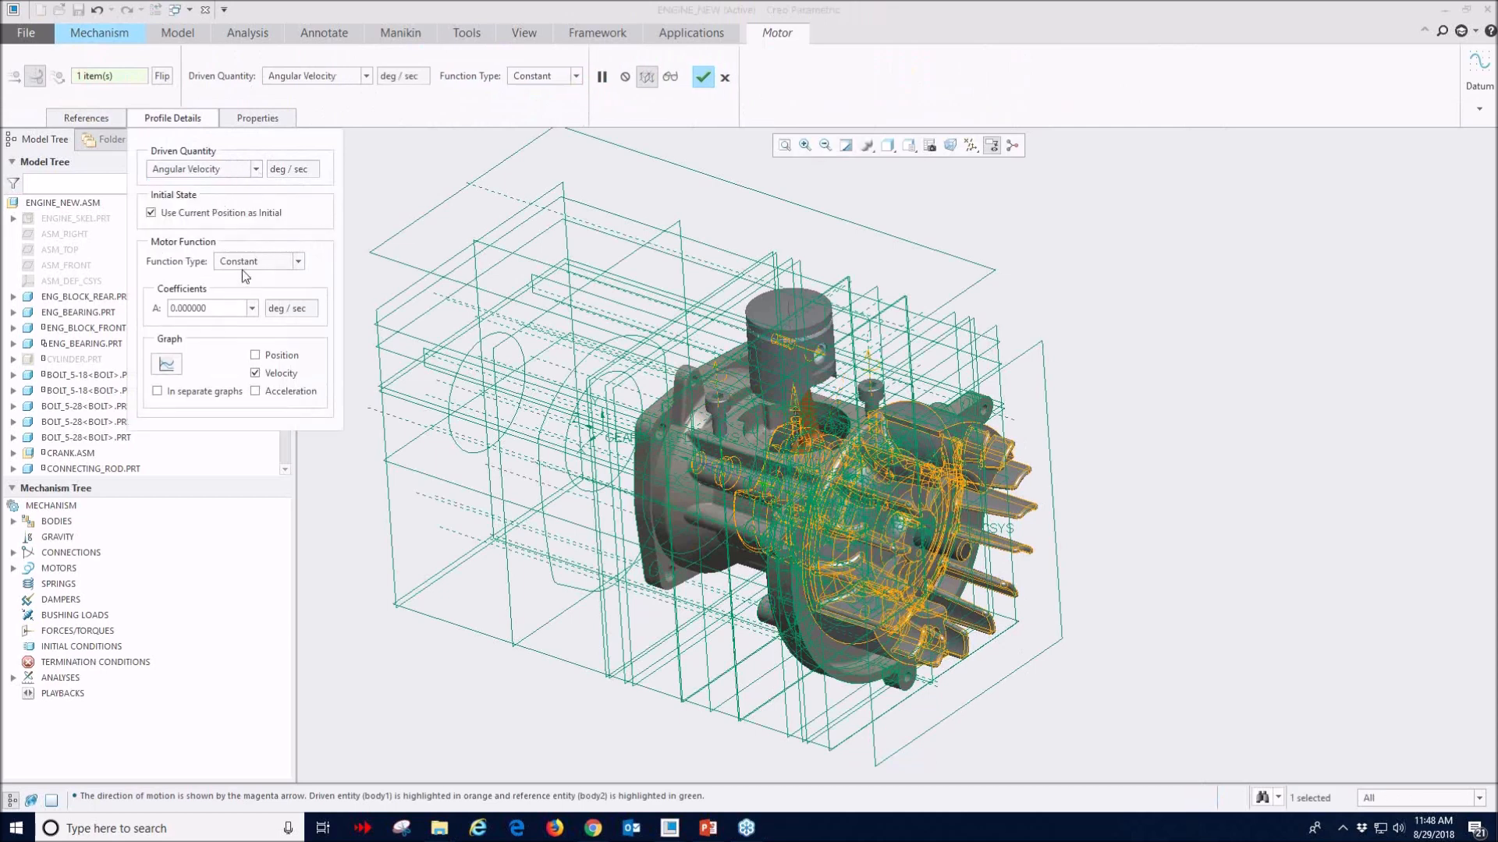
- Give the crank servo motor a constant velocity of 90 deg/sec and accept the motor definition
{"action": "double_click", "coordinate": [214, 310]}
{"action": "left_click", "coordinate": [298, 262]}
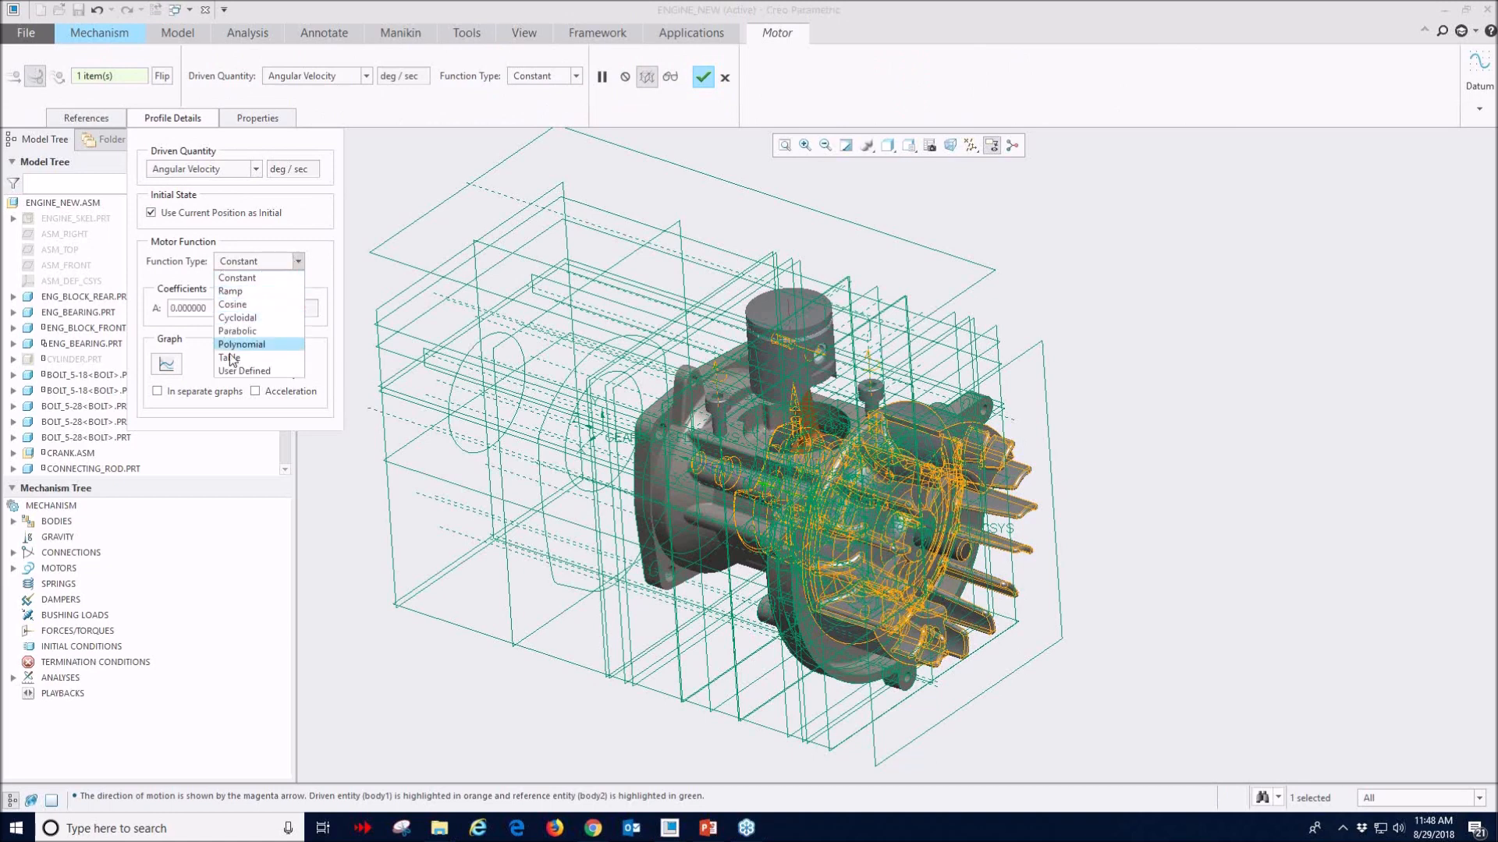
{"action": "left_click", "coordinate": [181, 274]}
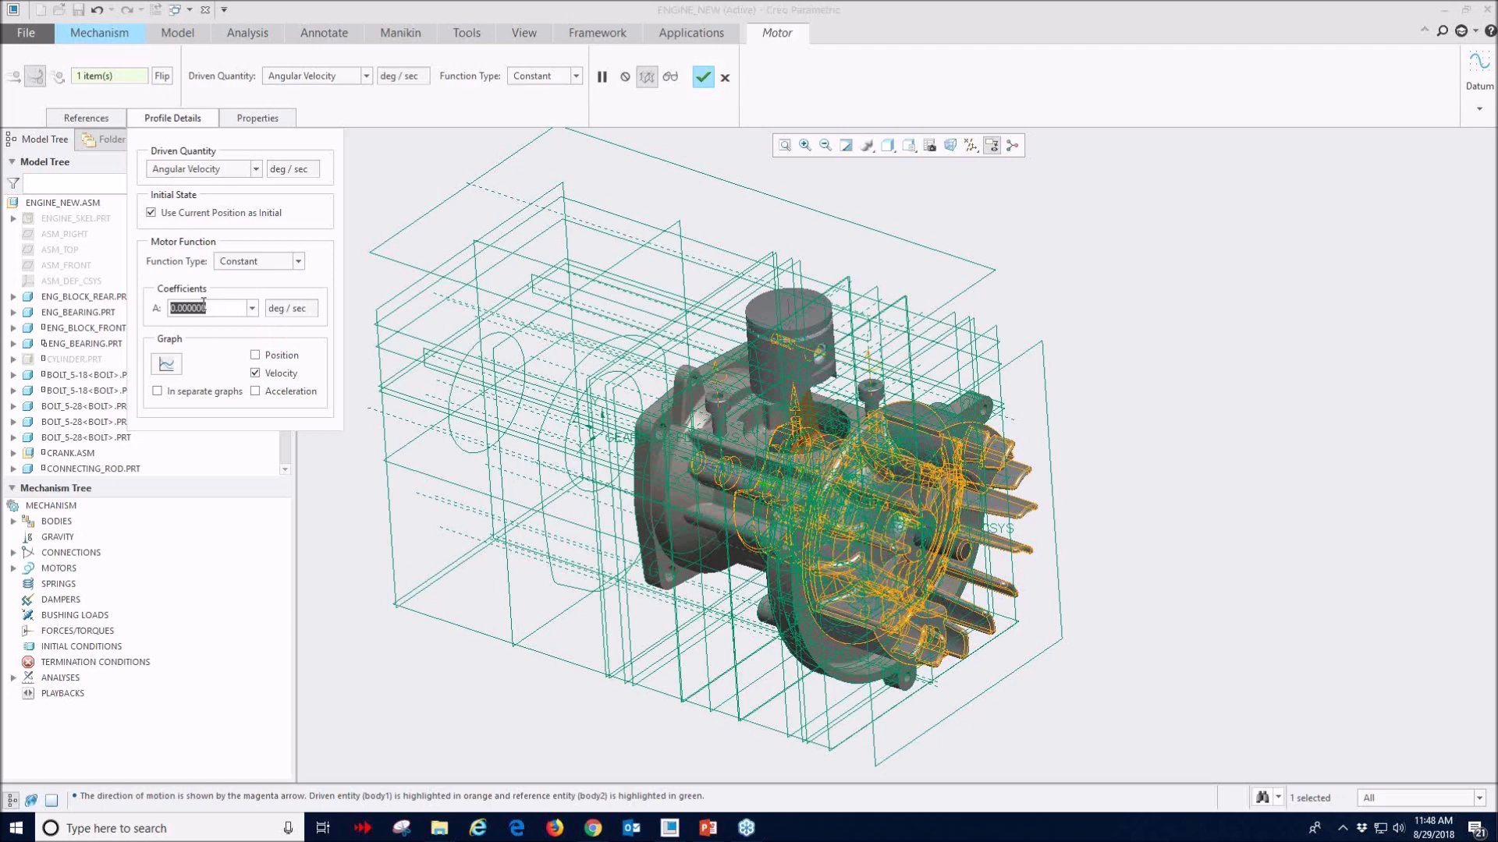
{"action": "type", "text": "90"}
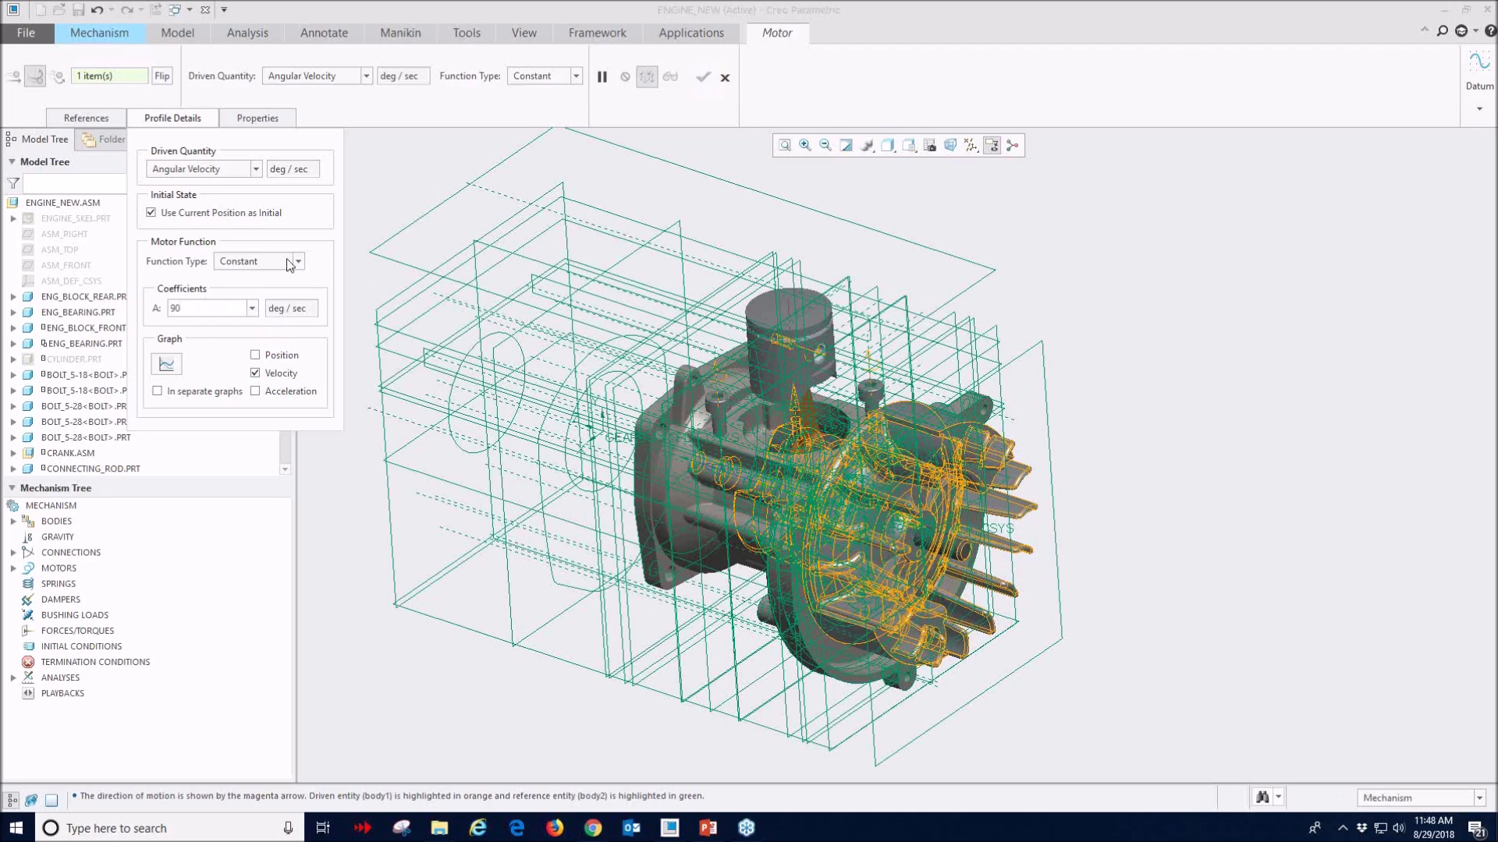
{"action": "key", "text": "Return"}
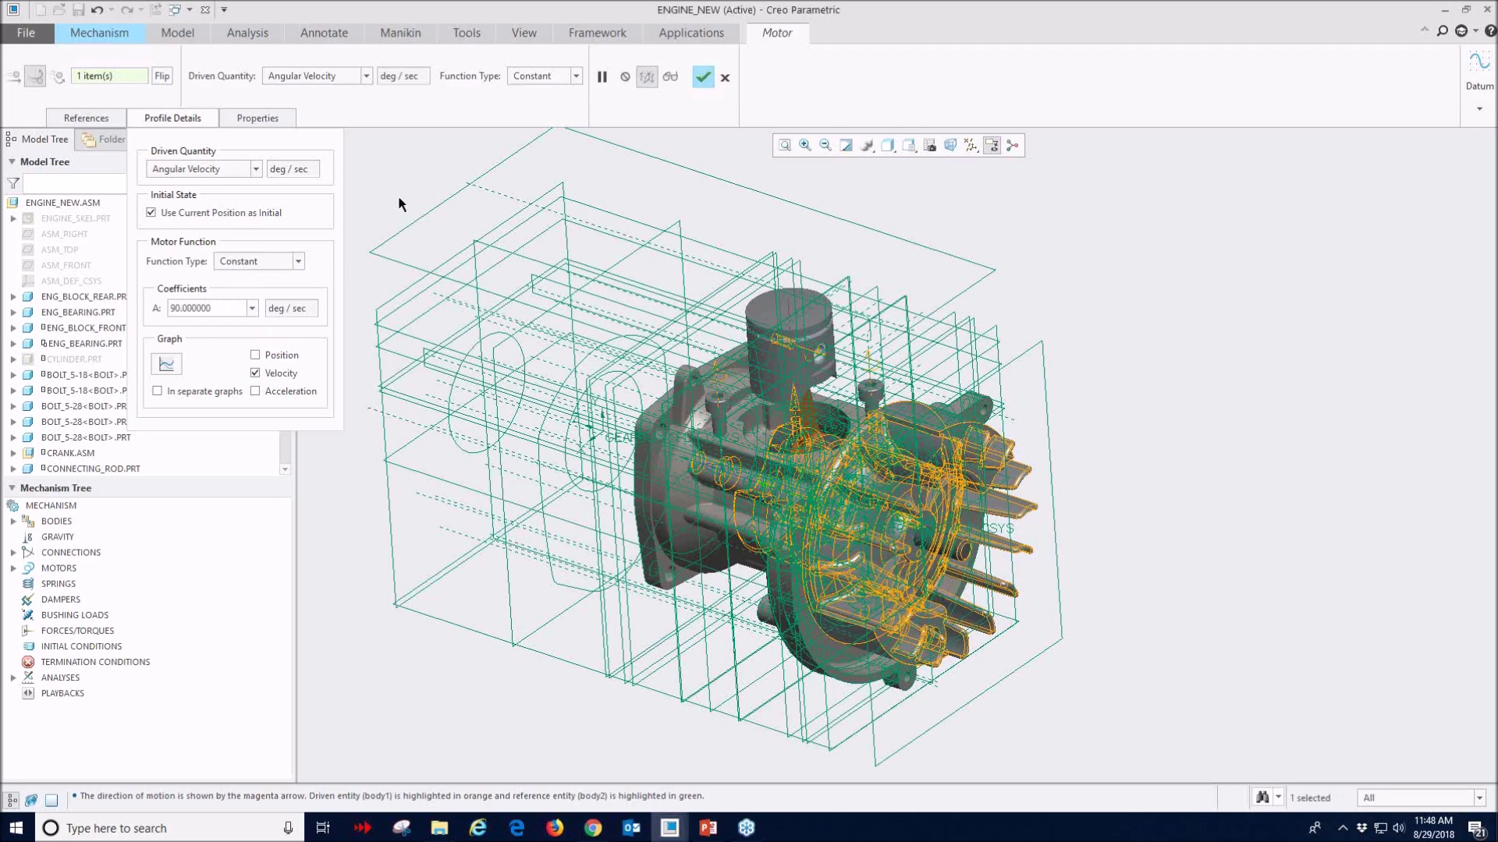
{"action": "left_click", "coordinate": [703, 77]}
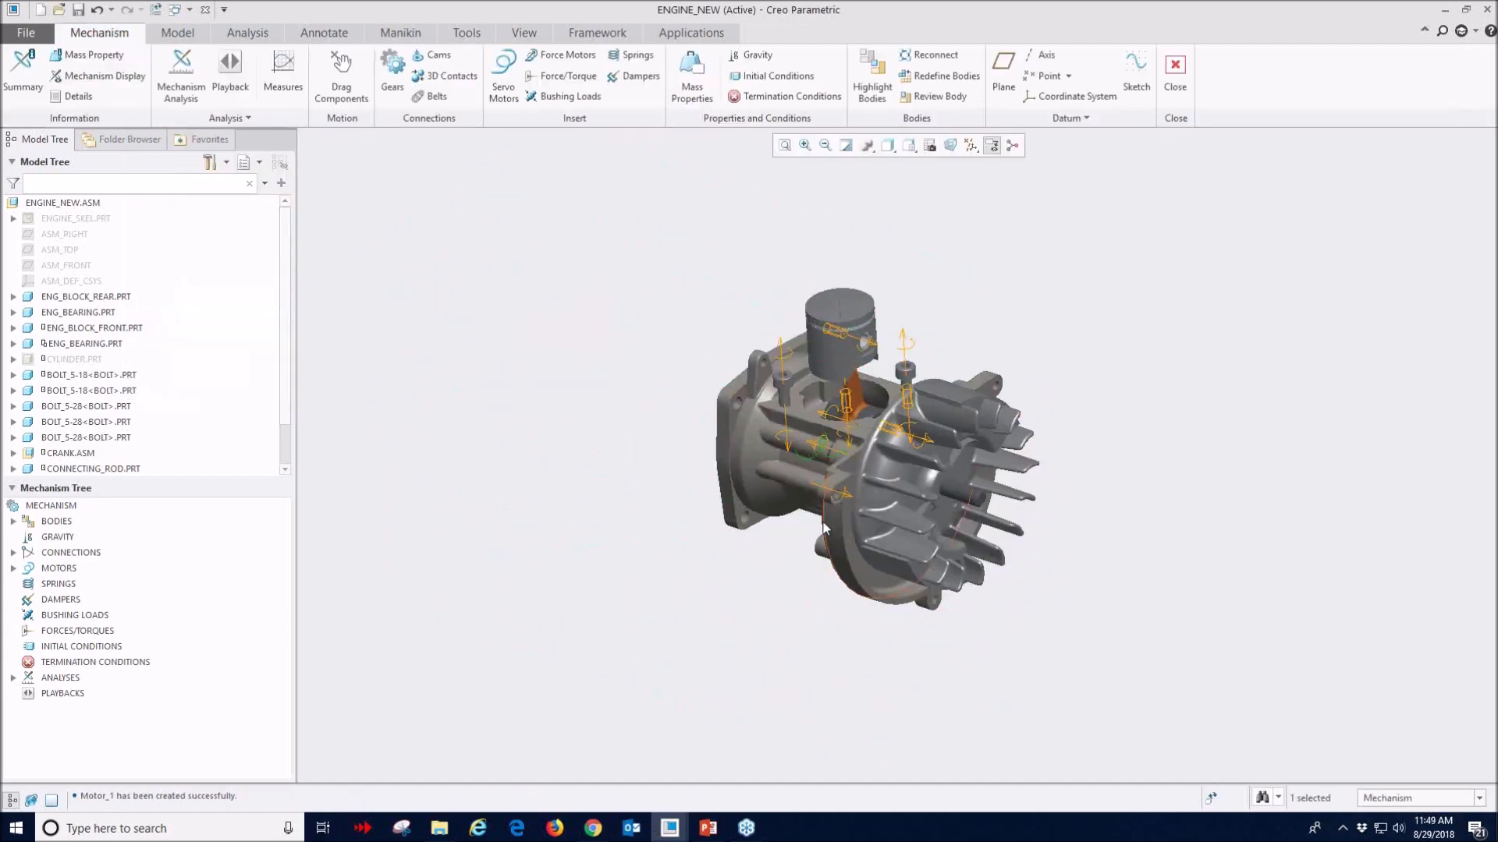
{"action": "scroll", "coordinate": [830, 476], "scroll_direction": "up", "scroll_amount": 3}
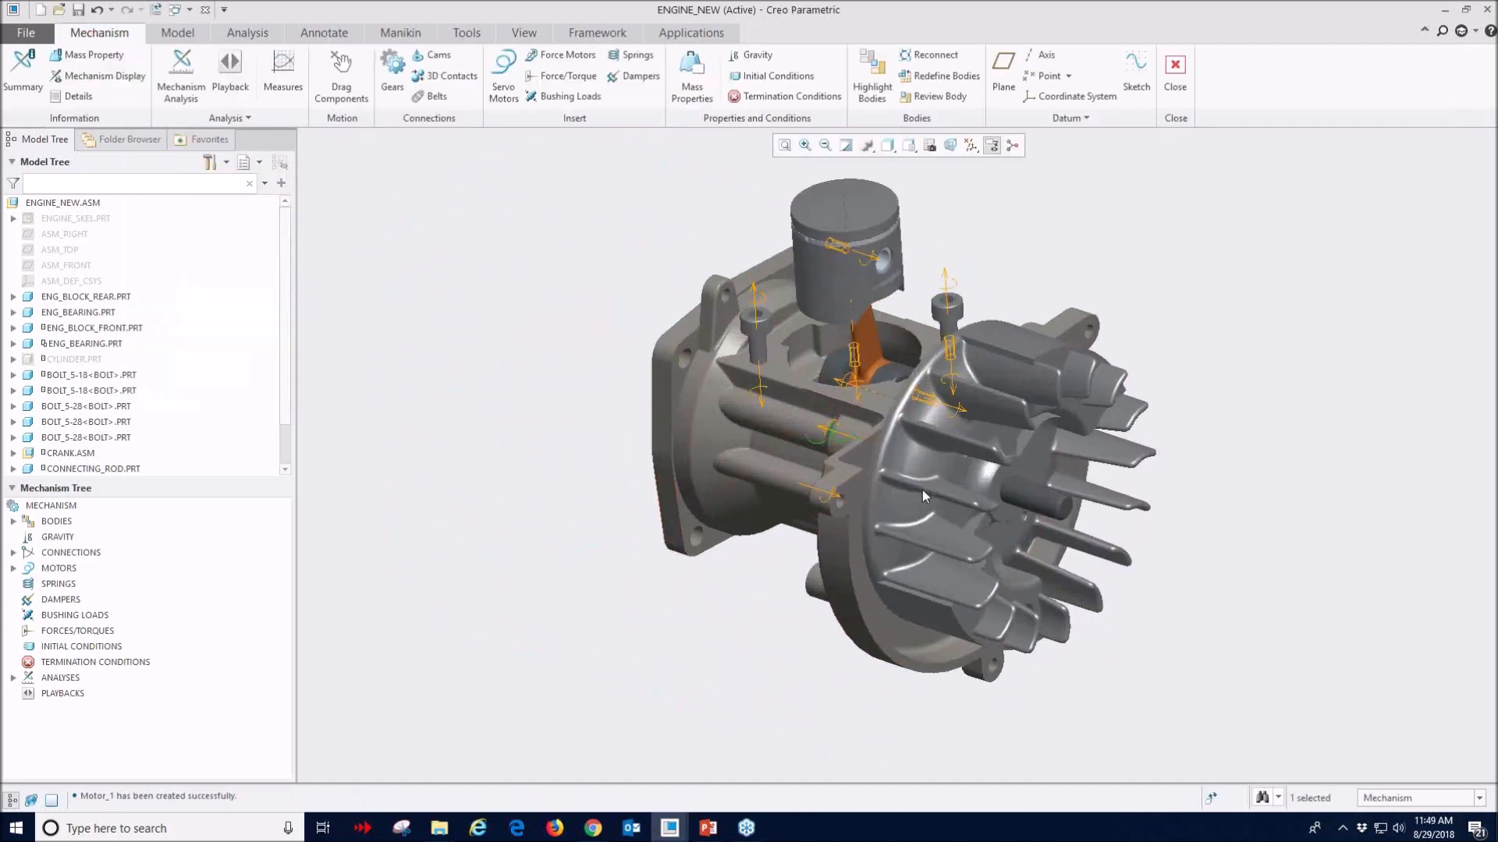
{"action": "scroll", "coordinate": [905, 441], "scroll_direction": "up", "scroll_amount": 3}
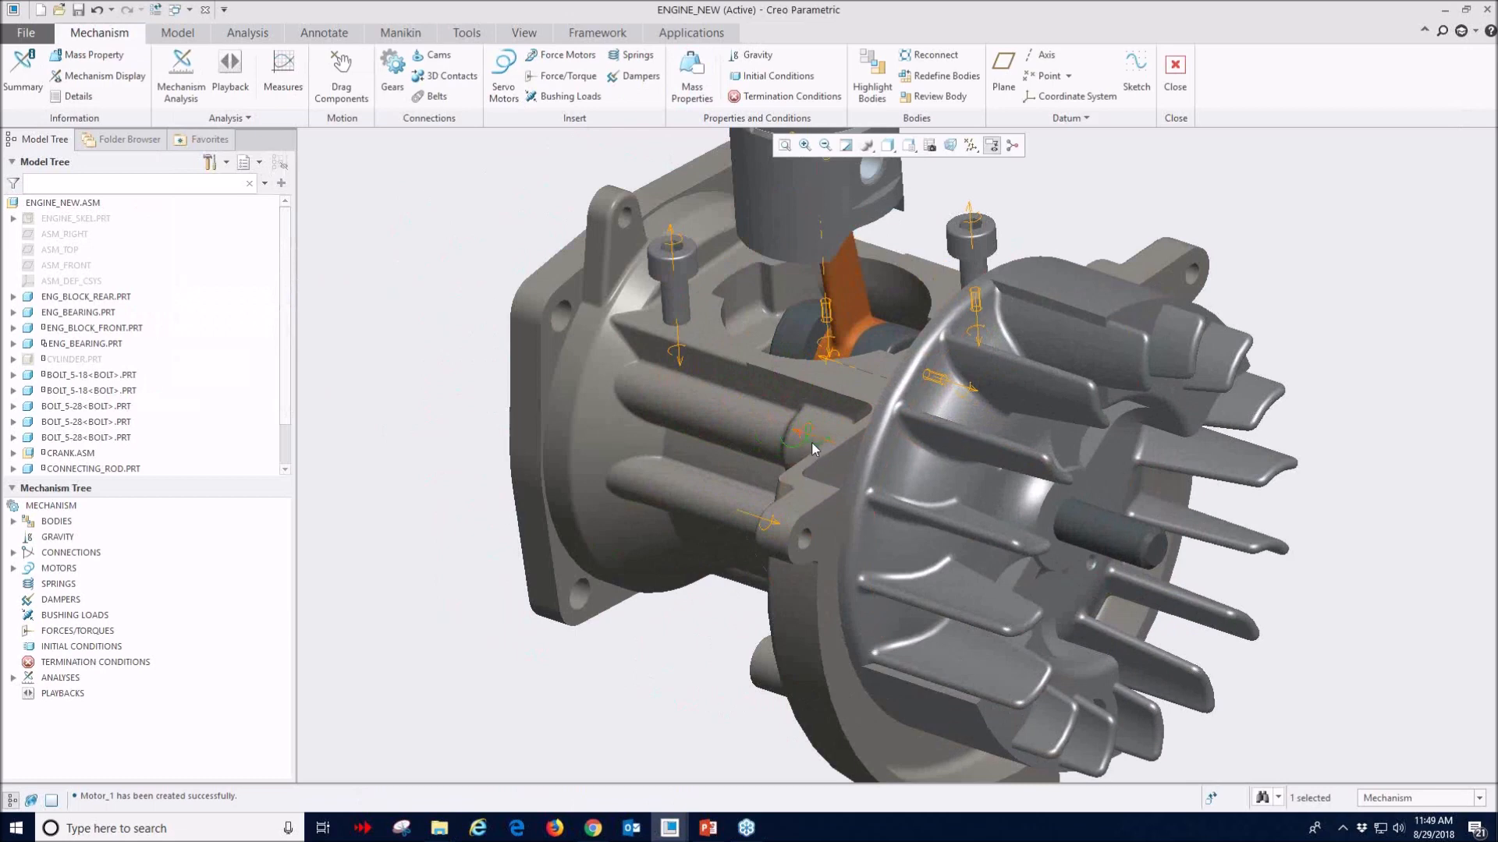
{"action": "scroll", "coordinate": [819, 464], "scroll_direction": "down", "scroll_amount": 4}
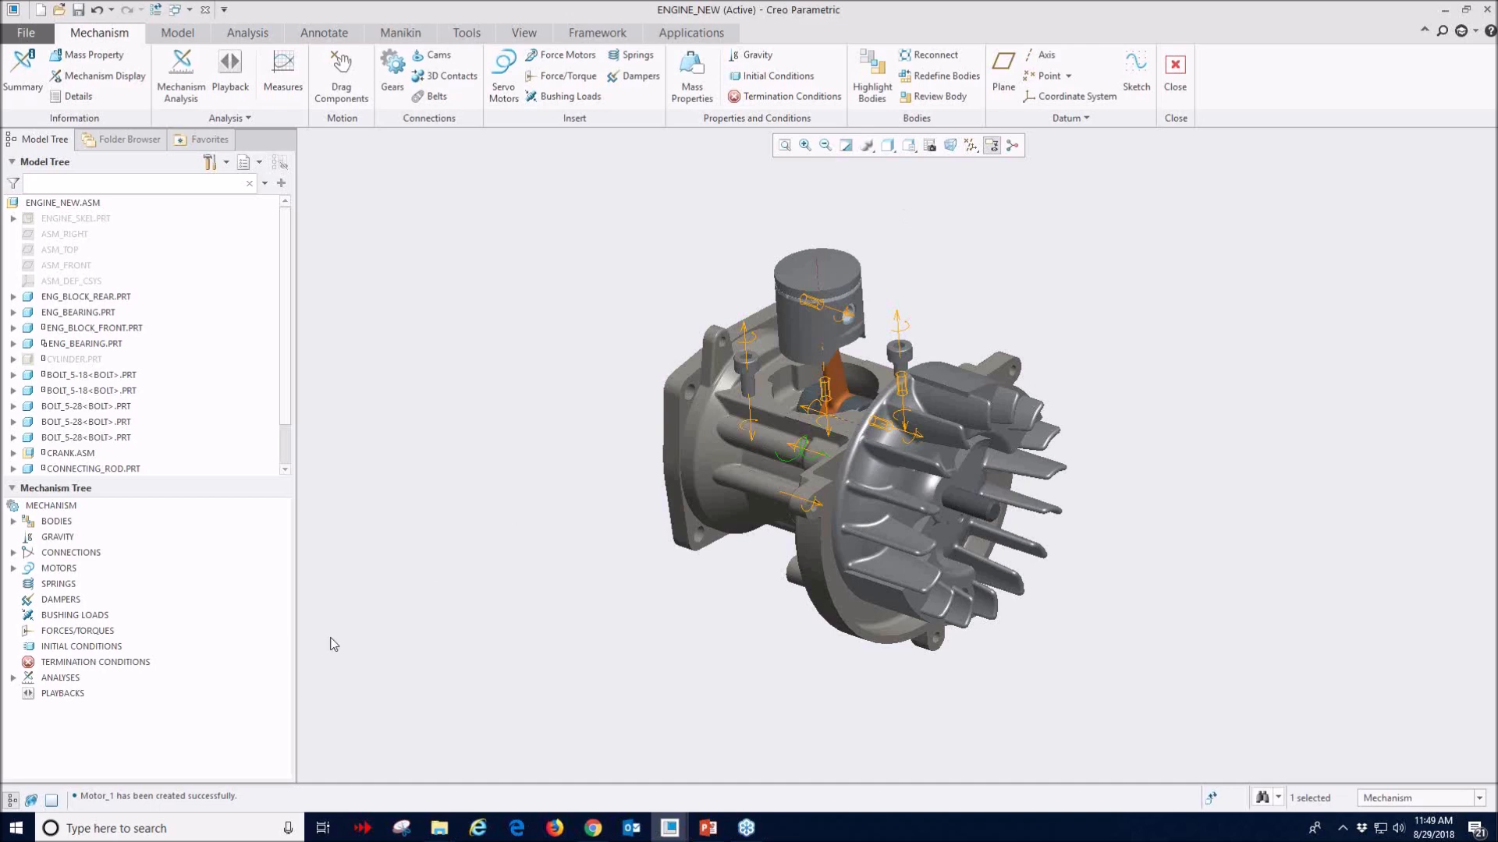
{"action": "scroll", "coordinate": [1018, 410], "scroll_direction": "up", "scroll_amount": 2}
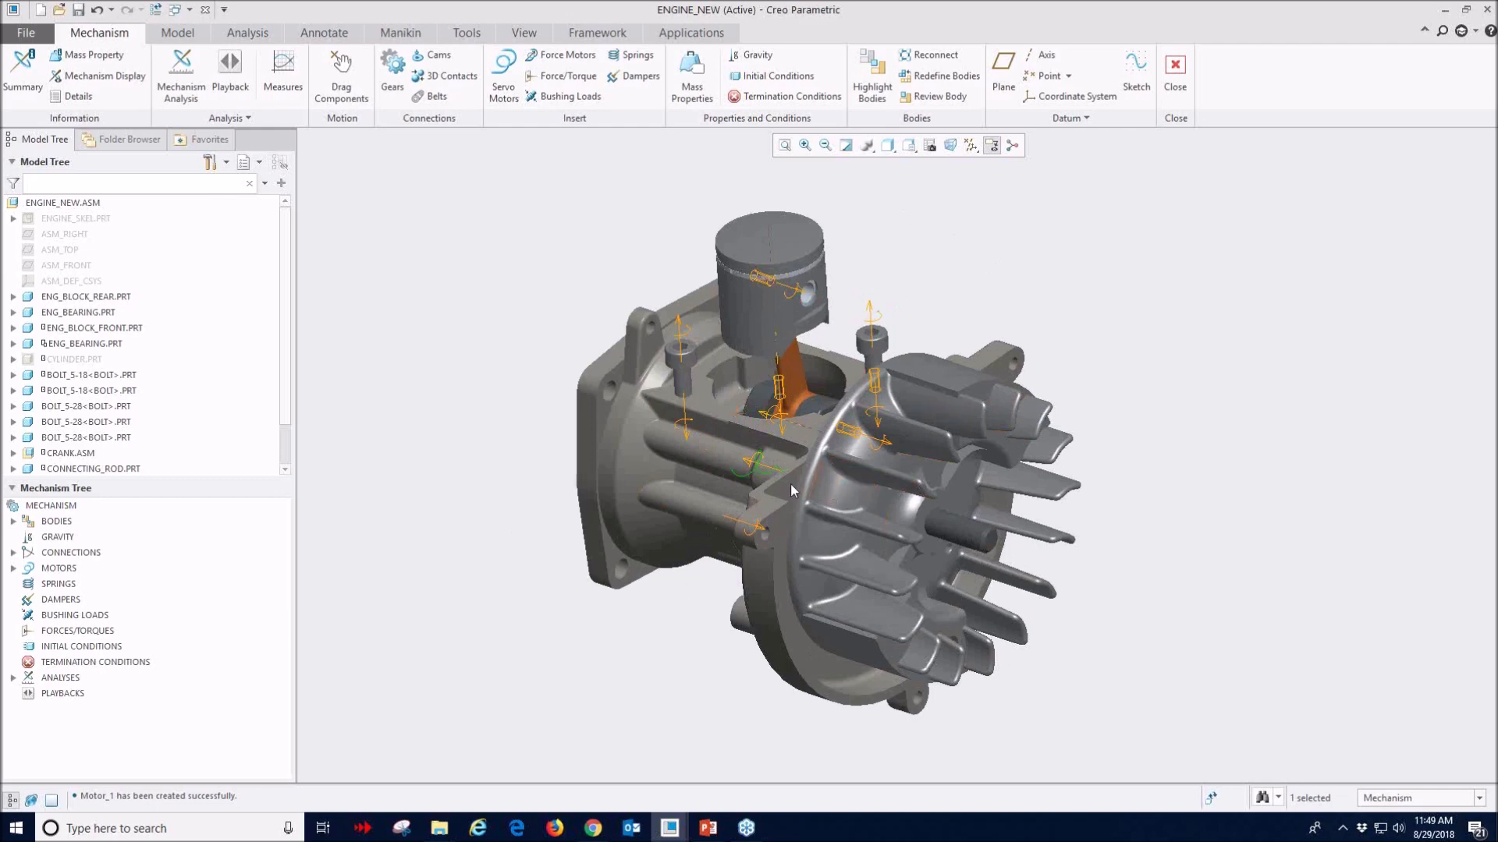
{"action": "left_click", "coordinate": [529, 360]}
- Use Drag Components to take a snapshot of the current engine position and name it Demo
{"action": "left_click", "coordinate": [341, 78]}
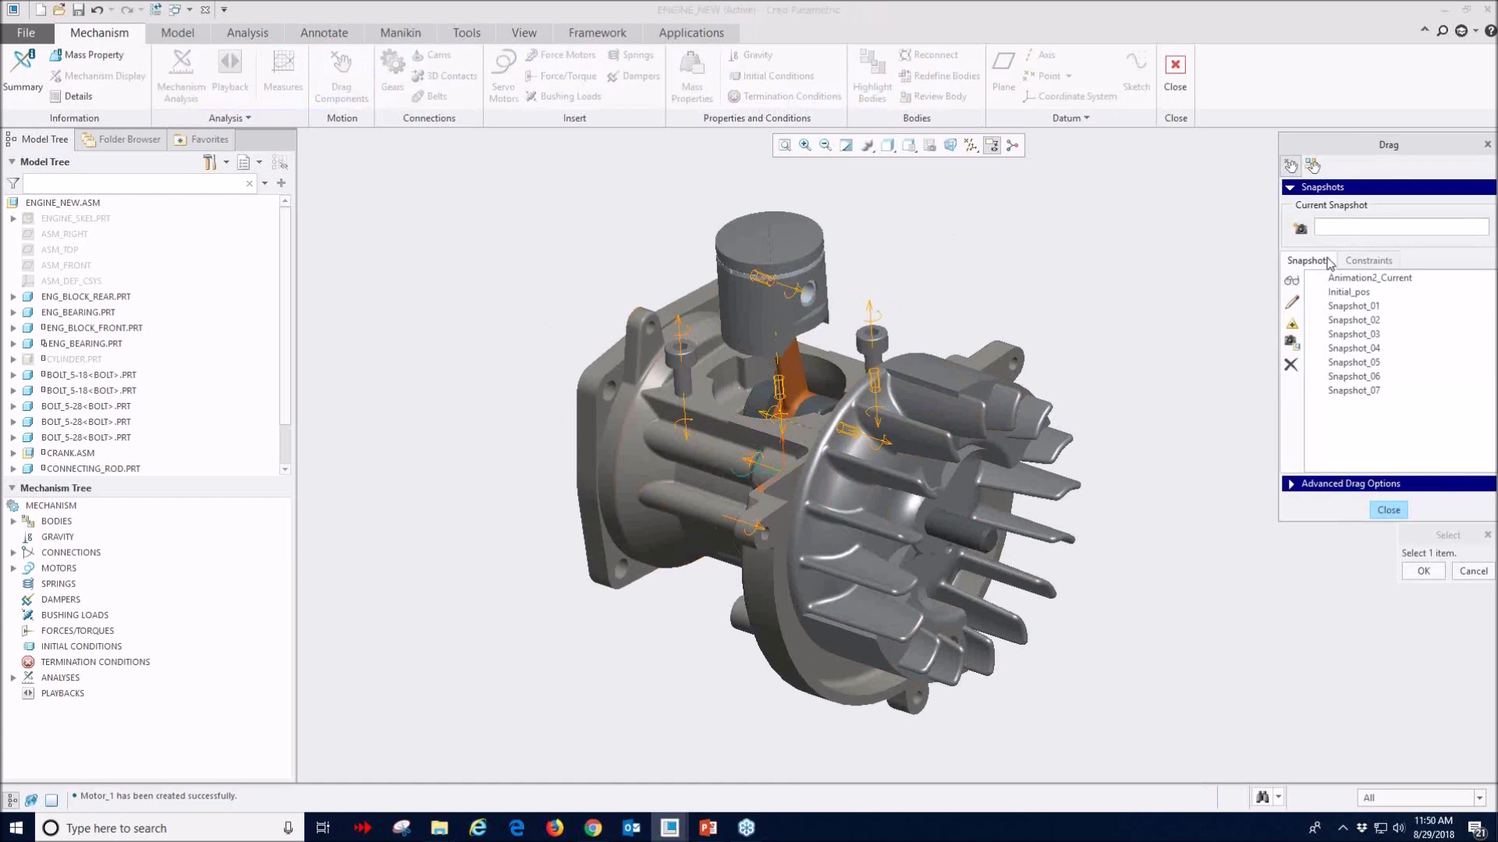
{"action": "left_click", "coordinate": [1301, 228]}
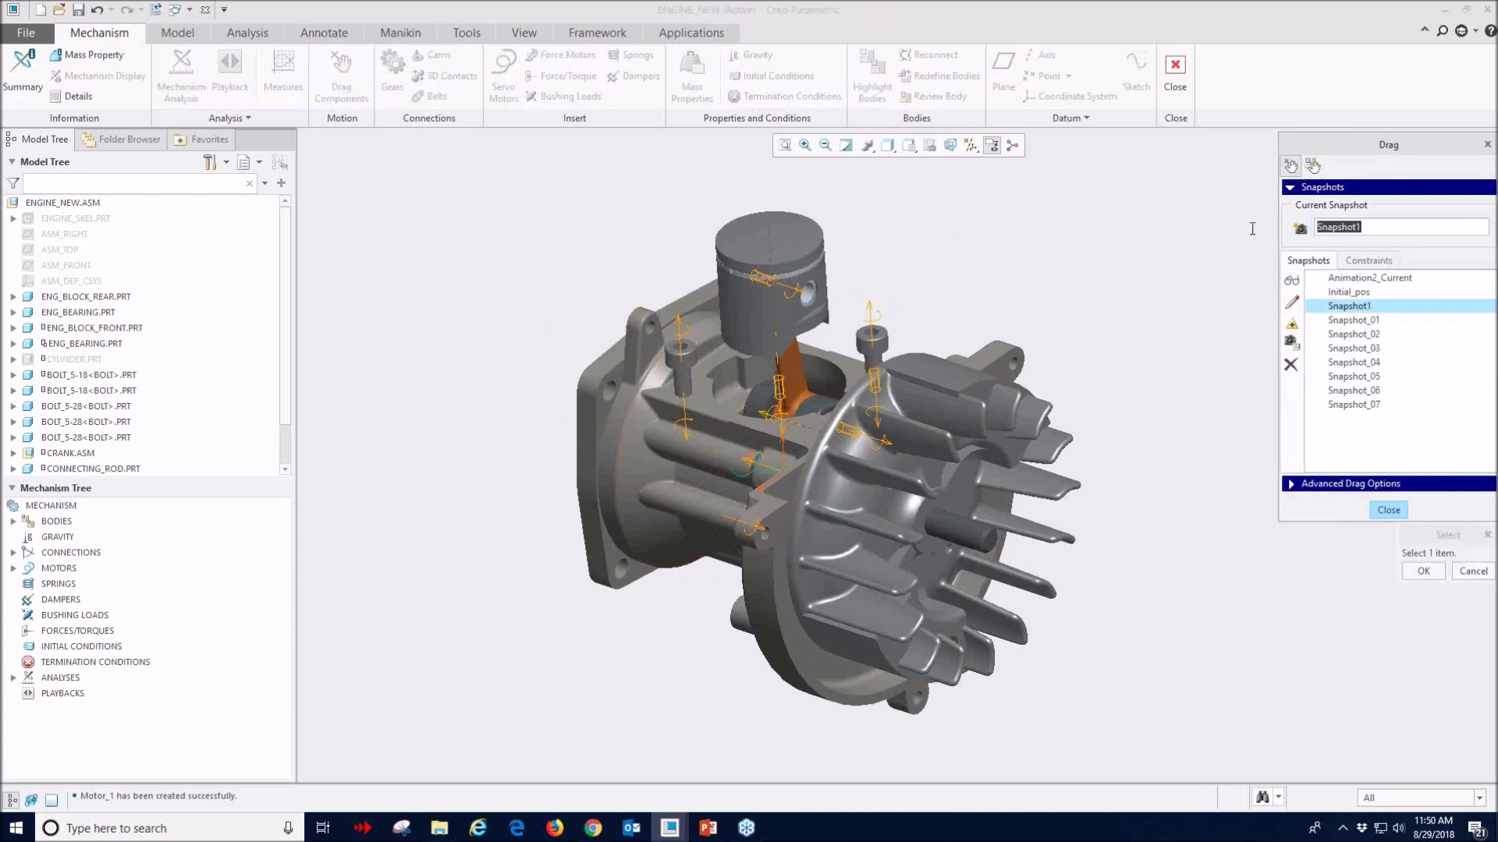
{"action": "type", "text": "Demo"}
{"action": "key", "text": "Return"}
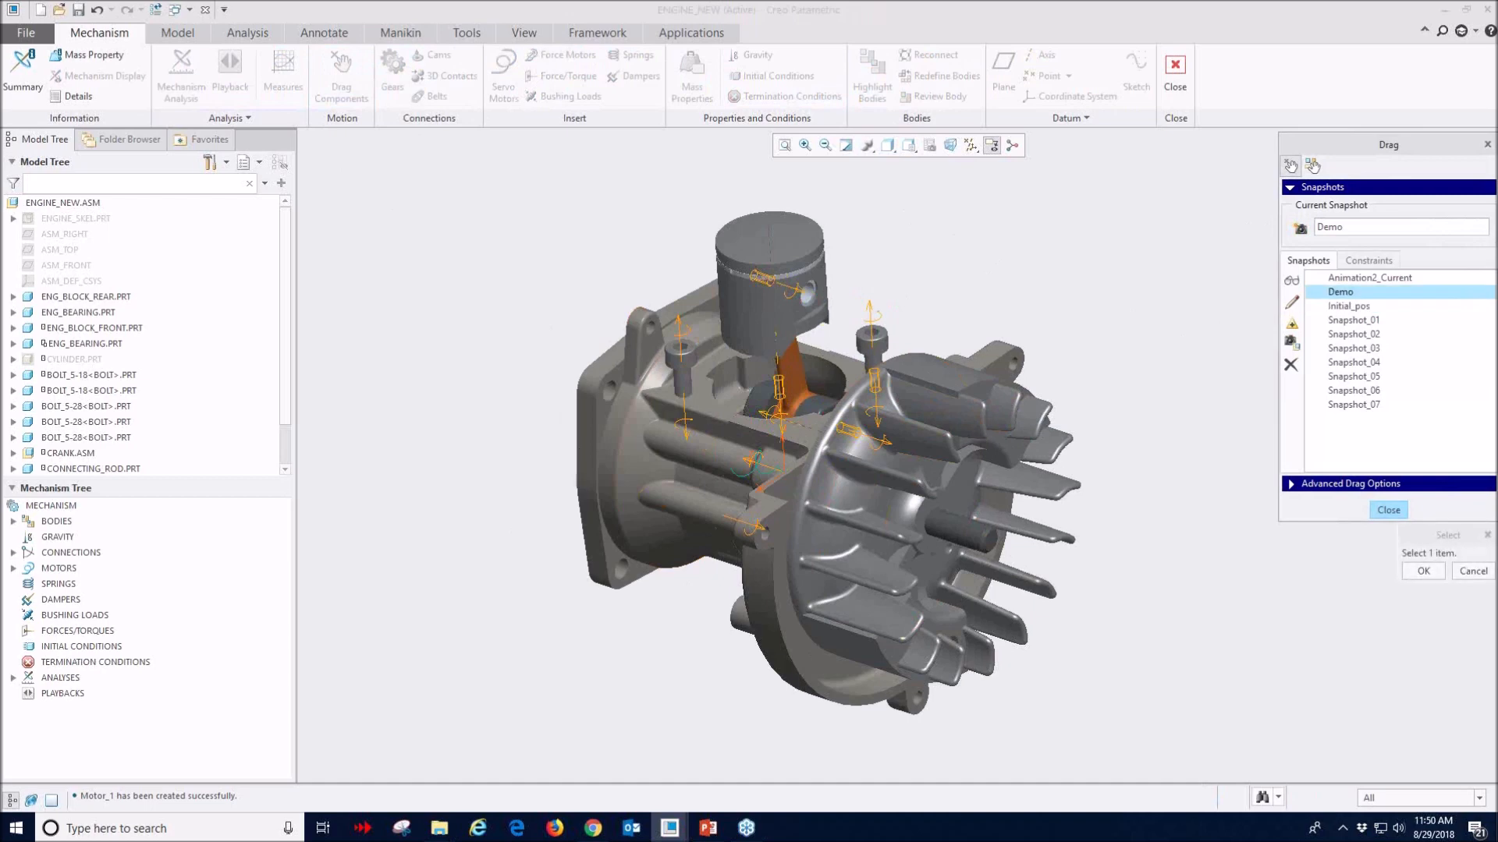
- Preview the saved snapshots, including Initial_pos and Snapshot_05, and reactivate the Demo snapshot
{"action": "double_click", "coordinate": [1354, 348]}
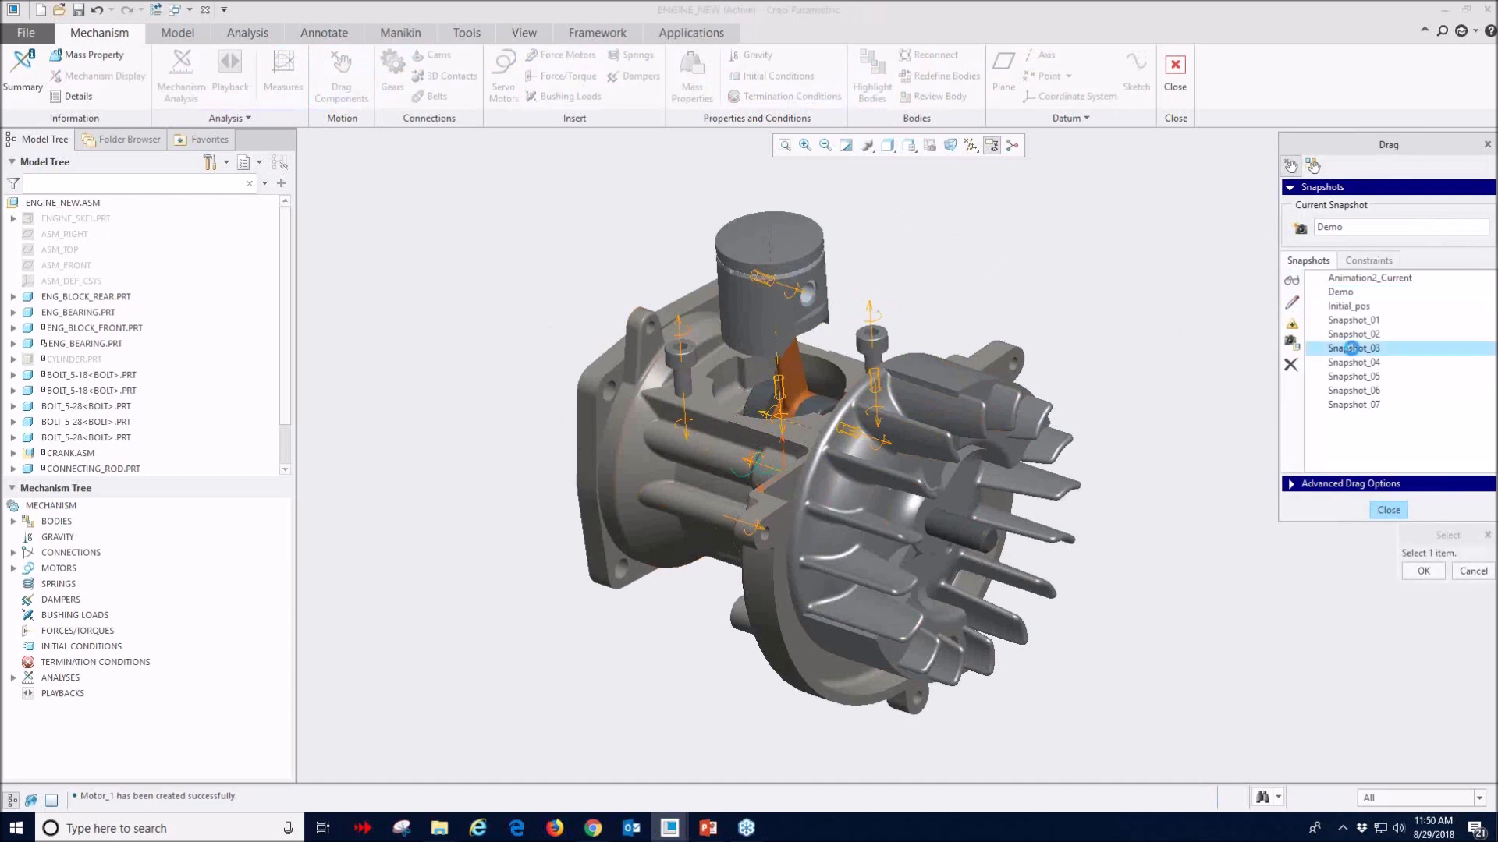
{"action": "double_click", "coordinate": [1347, 307]}
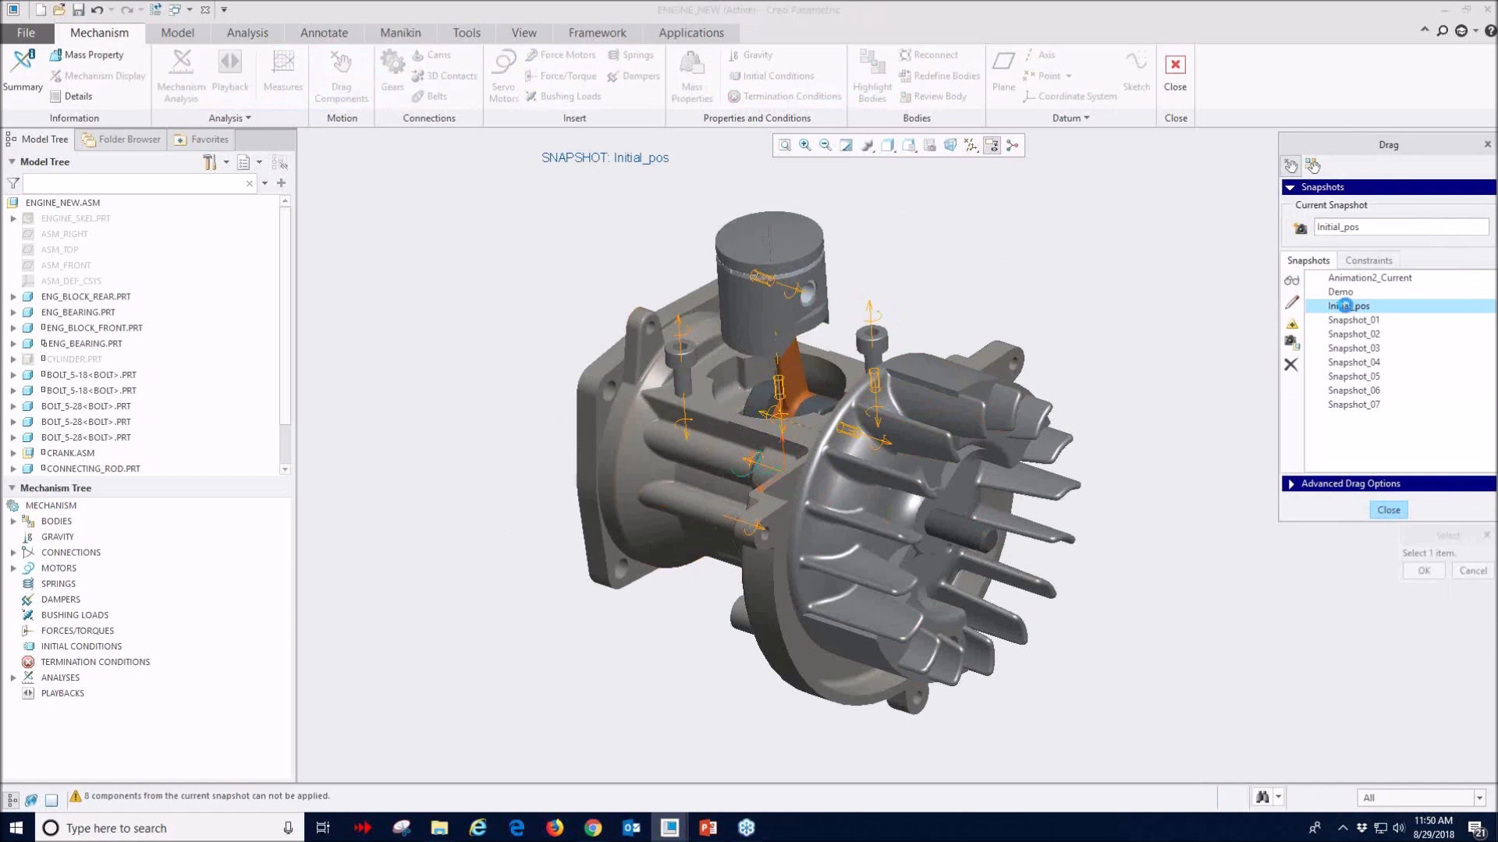
{"action": "double_click", "coordinate": [1342, 292]}
{"action": "double_click", "coordinate": [1344, 278]}
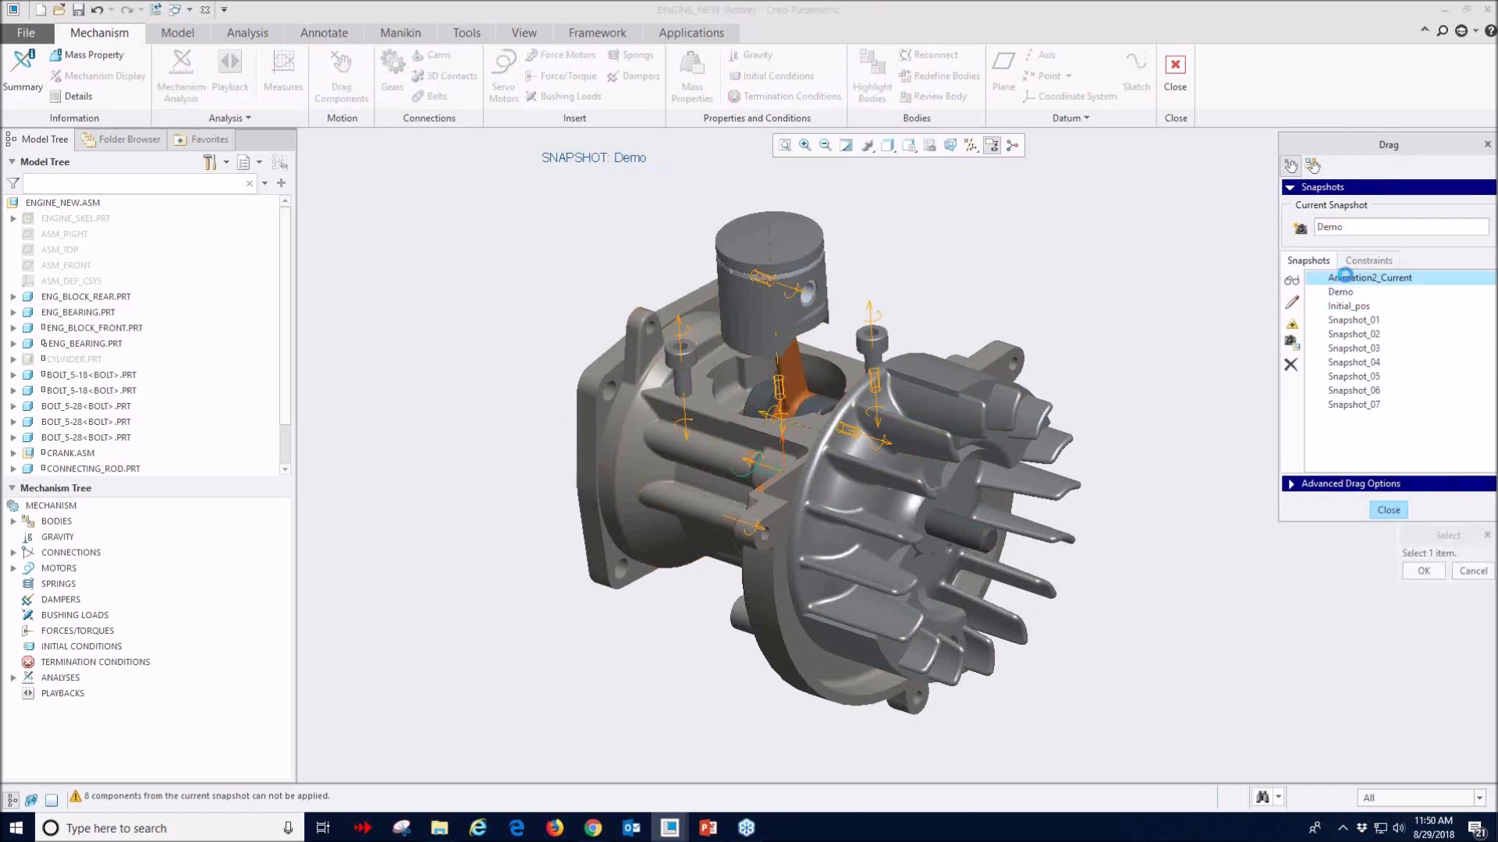
{"action": "double_click", "coordinate": [1349, 378]}
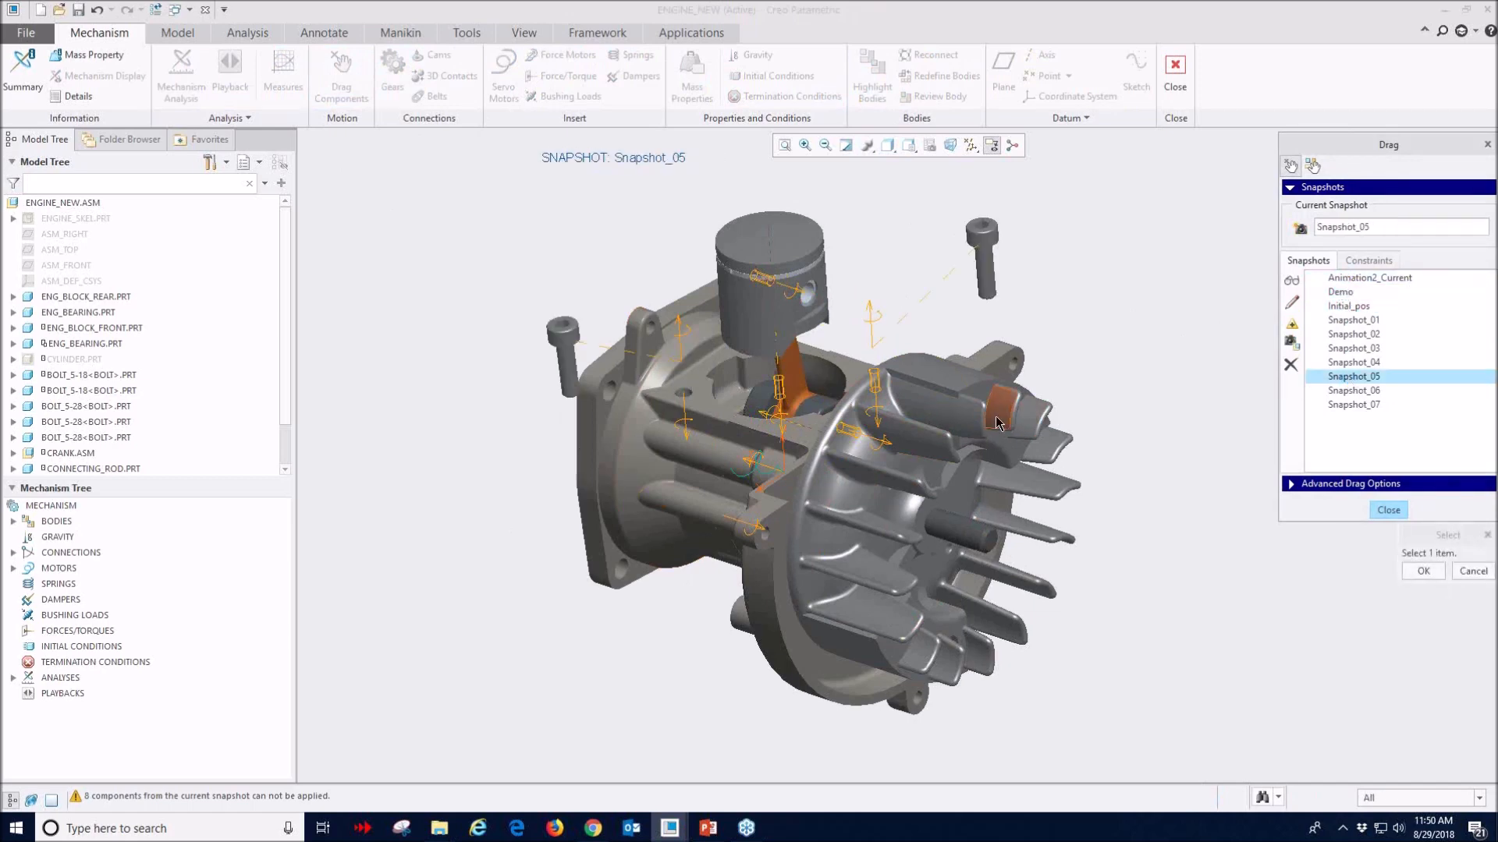
{"action": "double_click", "coordinate": [1341, 291]}
- Rotate the flywheel by one of its fins, restore the Demo snapshot, and end the dragging session
{"action": "middle_click_drag", "start_coordinate": [794, 343], "coordinate": [768, 357]}
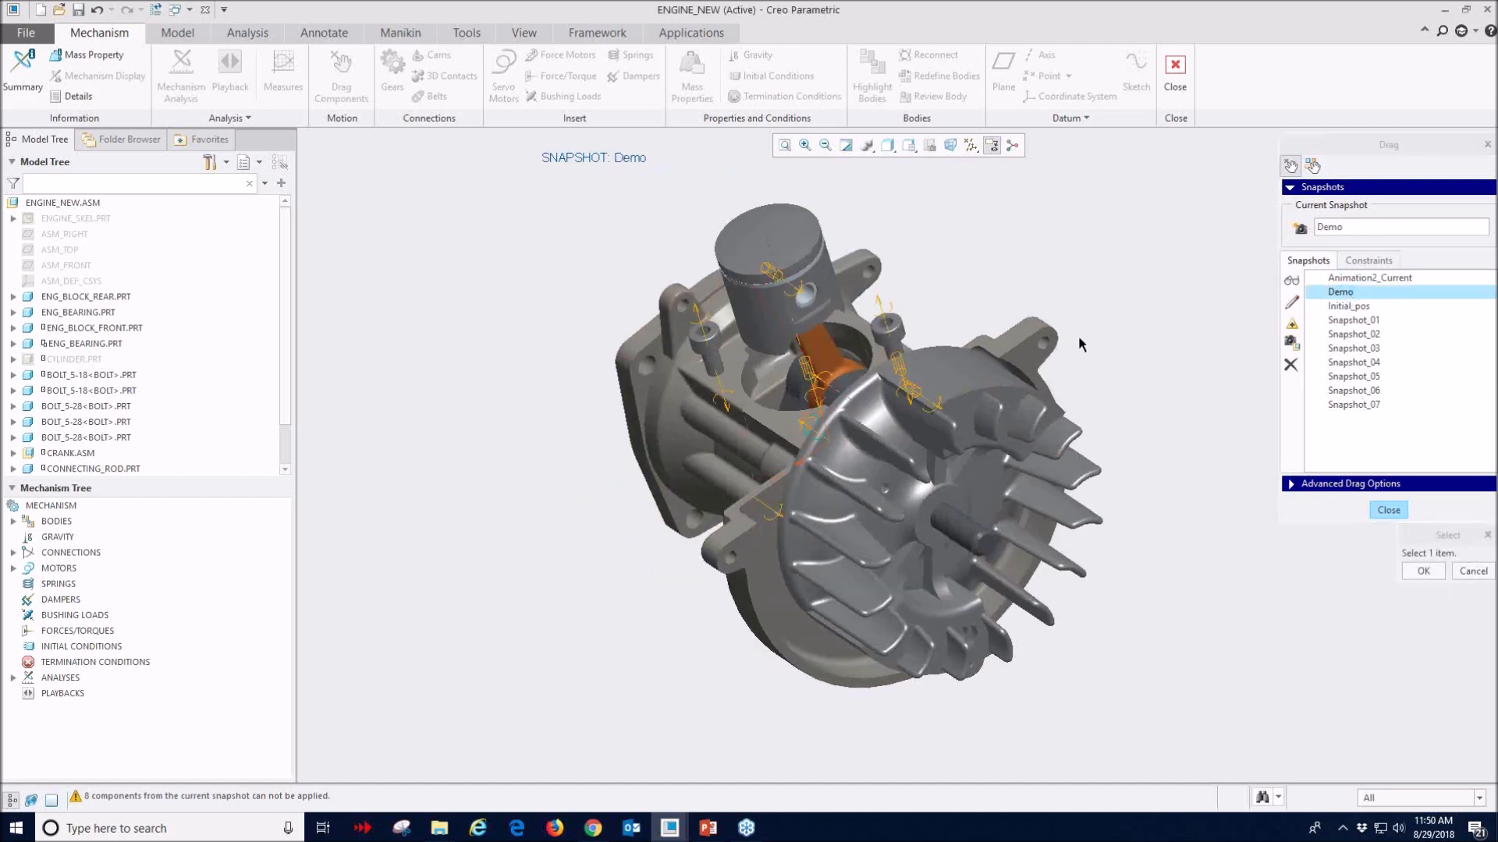
{"action": "left_click", "coordinate": [1003, 419]}
{"action": "left_click", "coordinate": [1045, 617]}
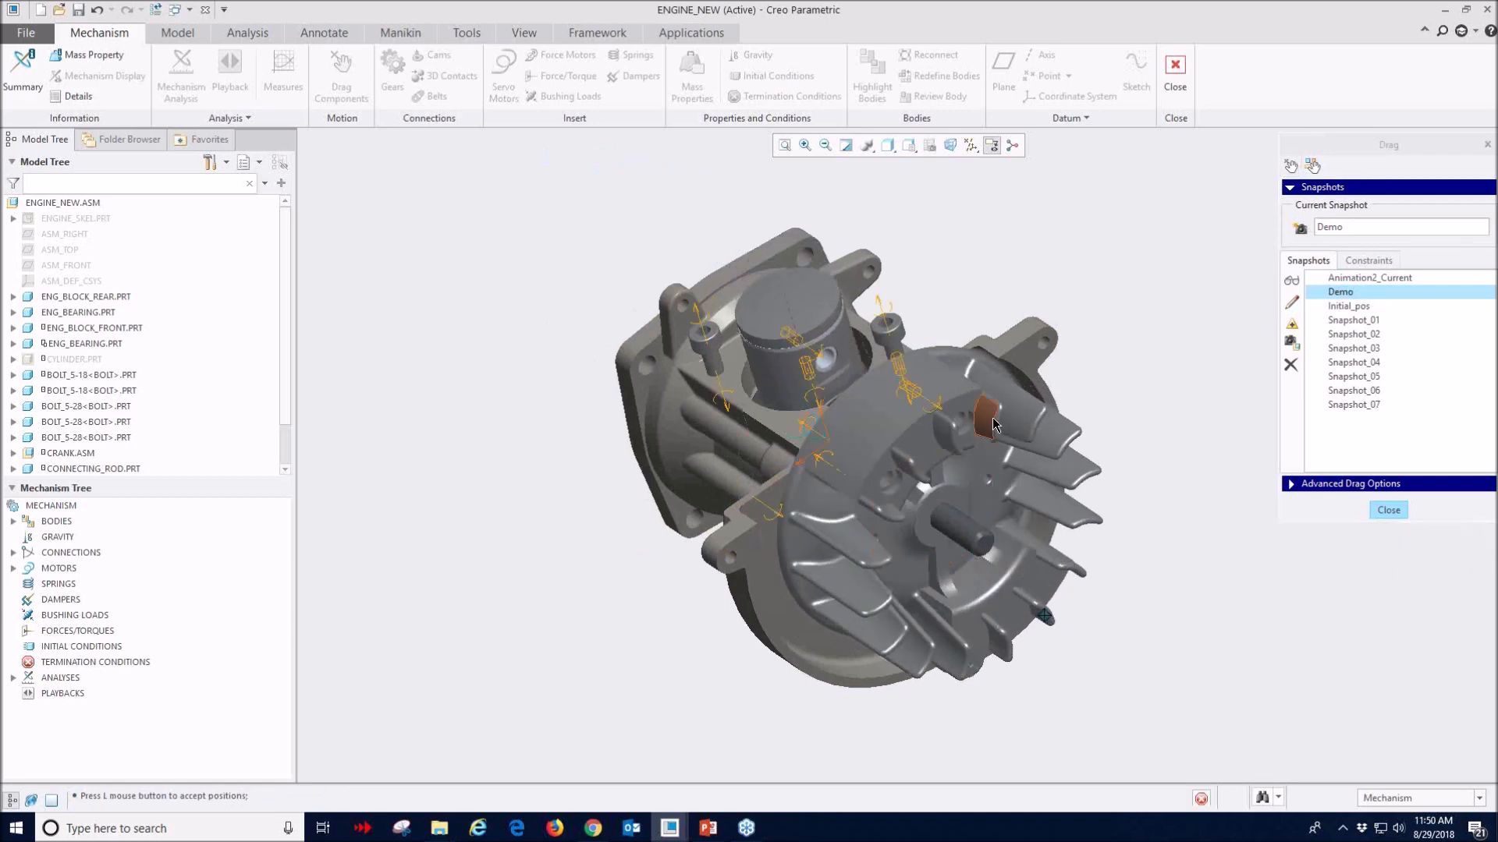
{"action": "middle_click_drag", "start_coordinate": [988, 418], "coordinate": [1018, 405]}
{"action": "double_click", "coordinate": [1335, 292]}
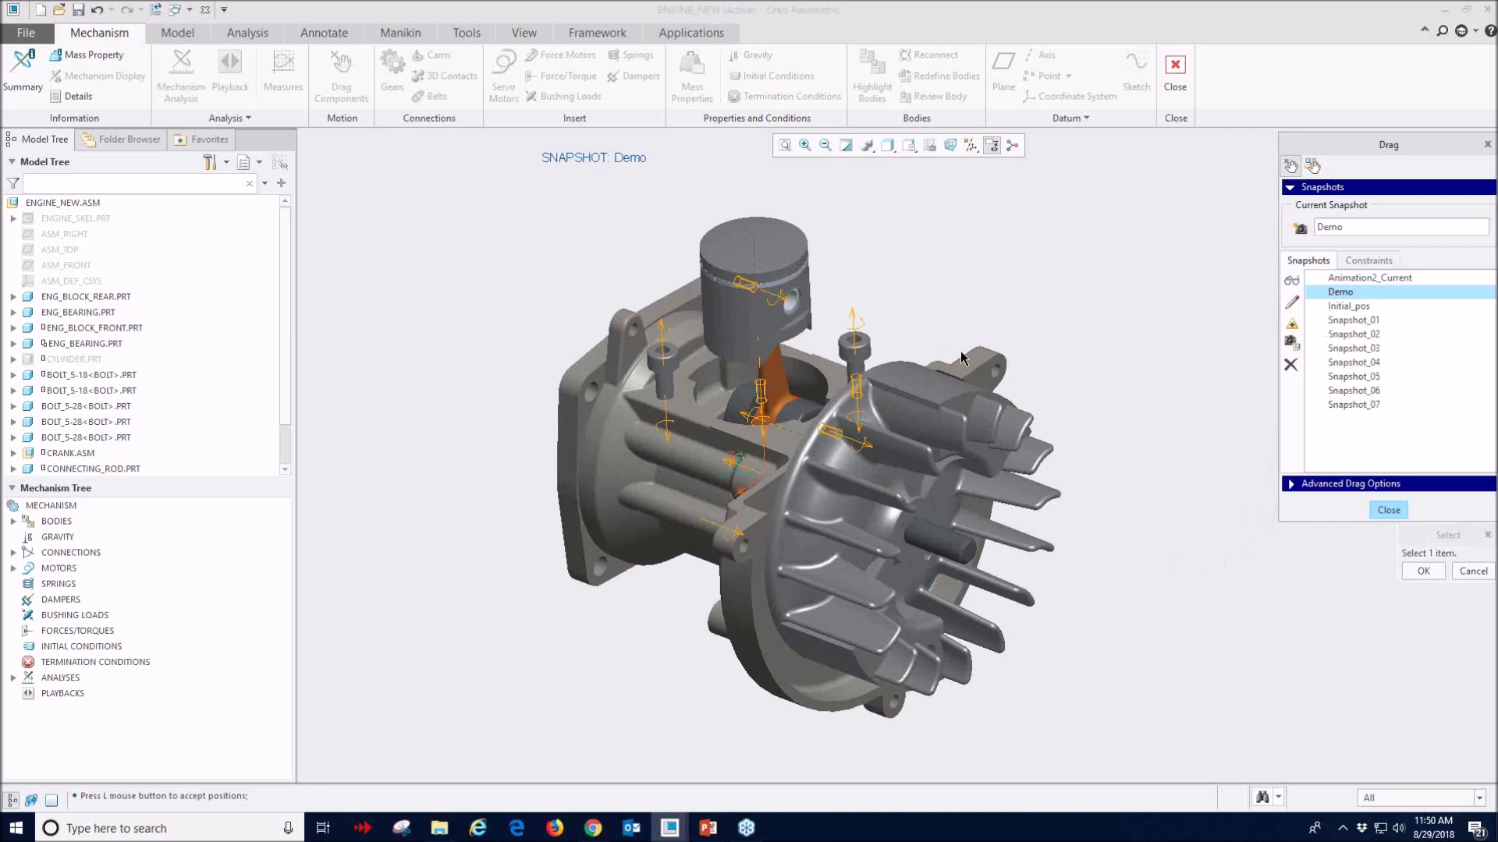
{"action": "left_click", "coordinate": [1388, 510]}
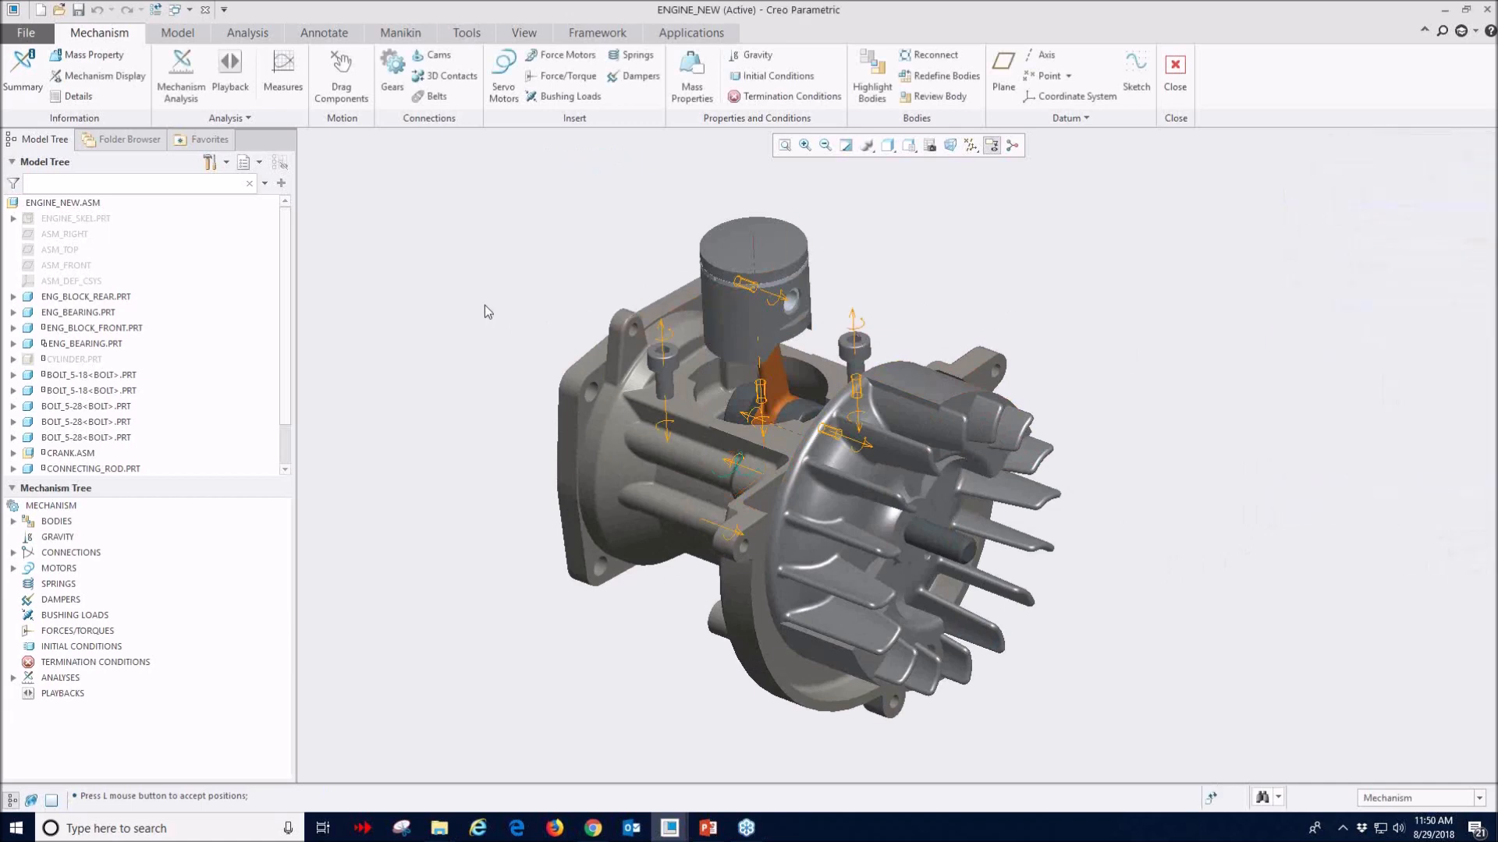
- Start a new measure on the piston's sliding motion axis and set the model display style to No Hidden
{"action": "left_click", "coordinate": [290, 84]}
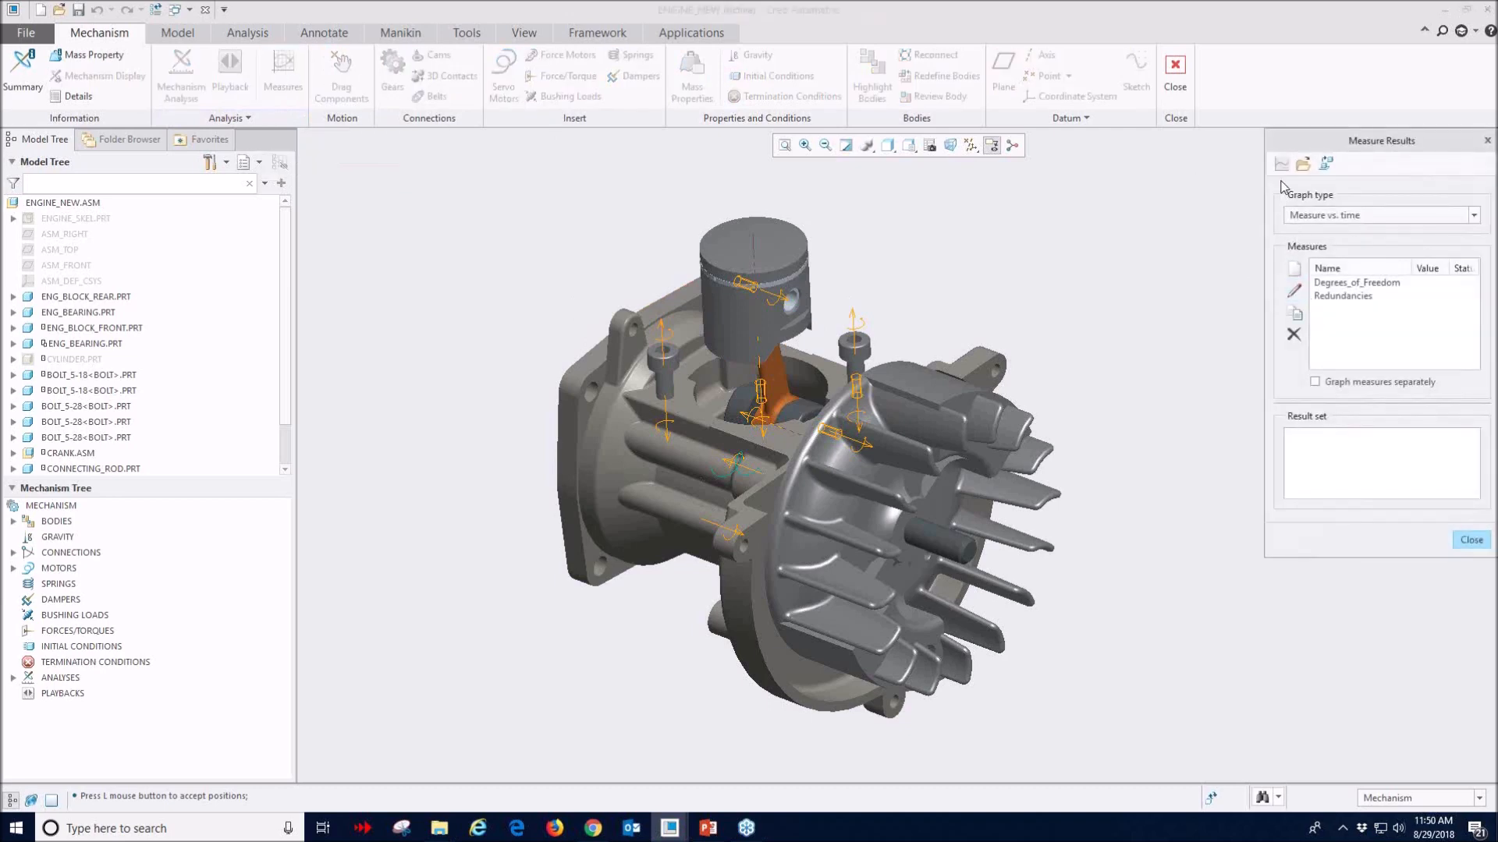
{"action": "left_click", "coordinate": [1294, 269]}
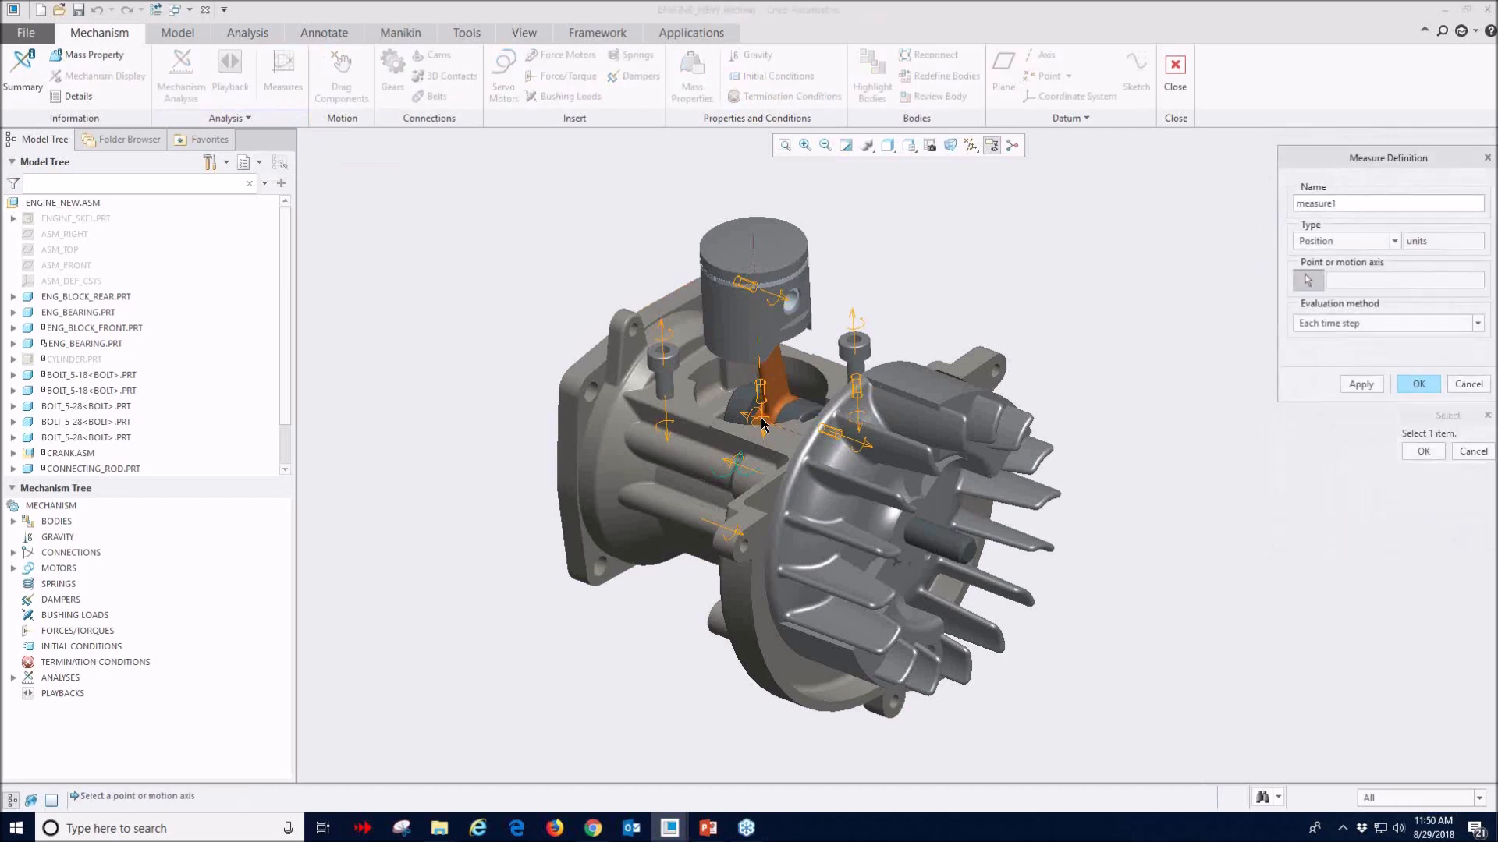
{"action": "scroll", "coordinate": [760, 425], "scroll_direction": "down", "scroll_amount": 3}
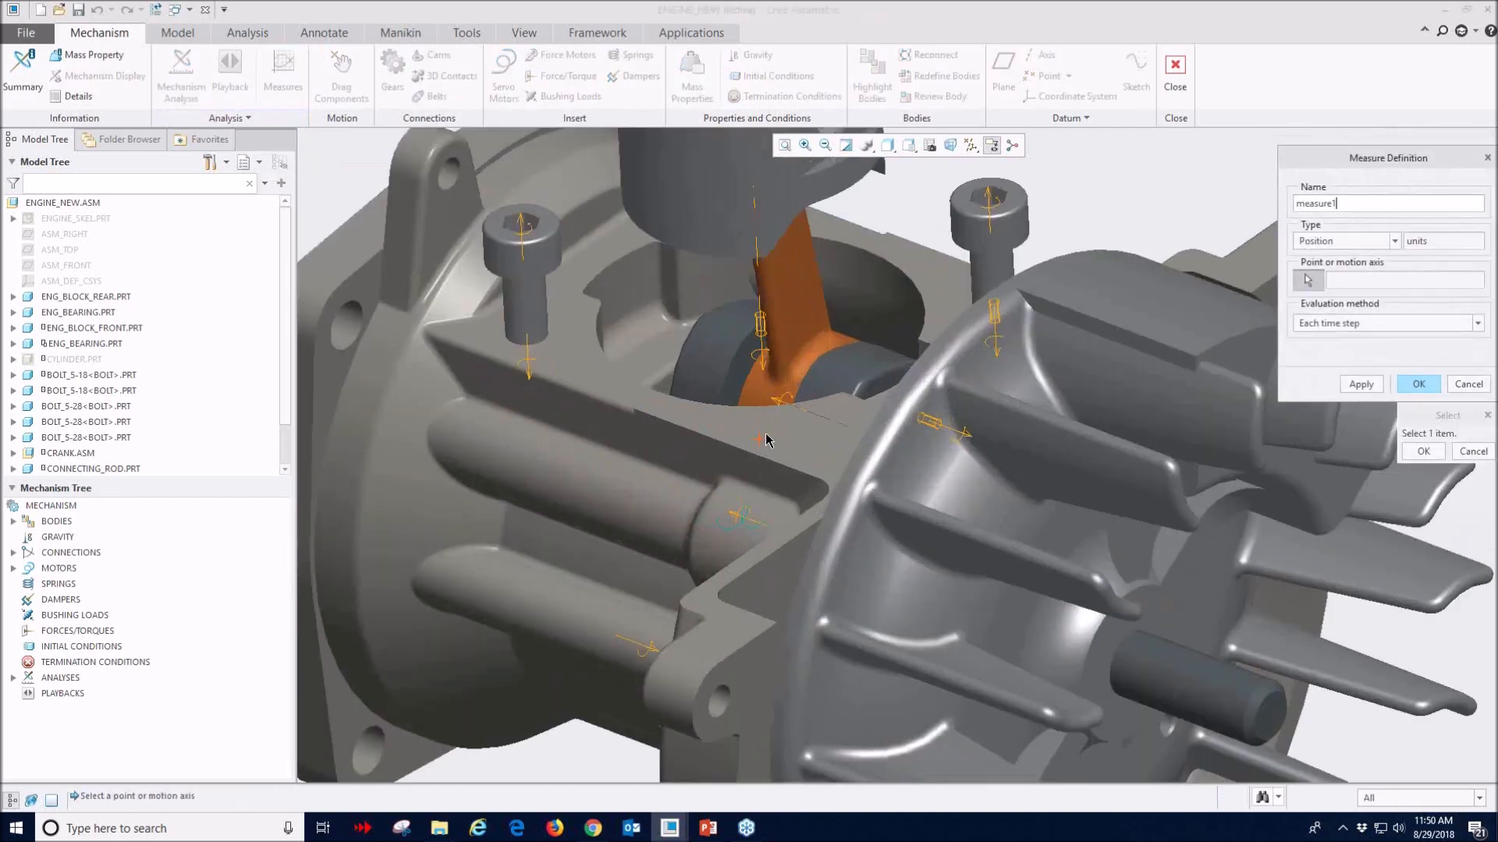
{"action": "left_click", "coordinate": [765, 357]}
{"action": "scroll", "coordinate": [767, 315], "scroll_direction": "up", "scroll_amount": 5}
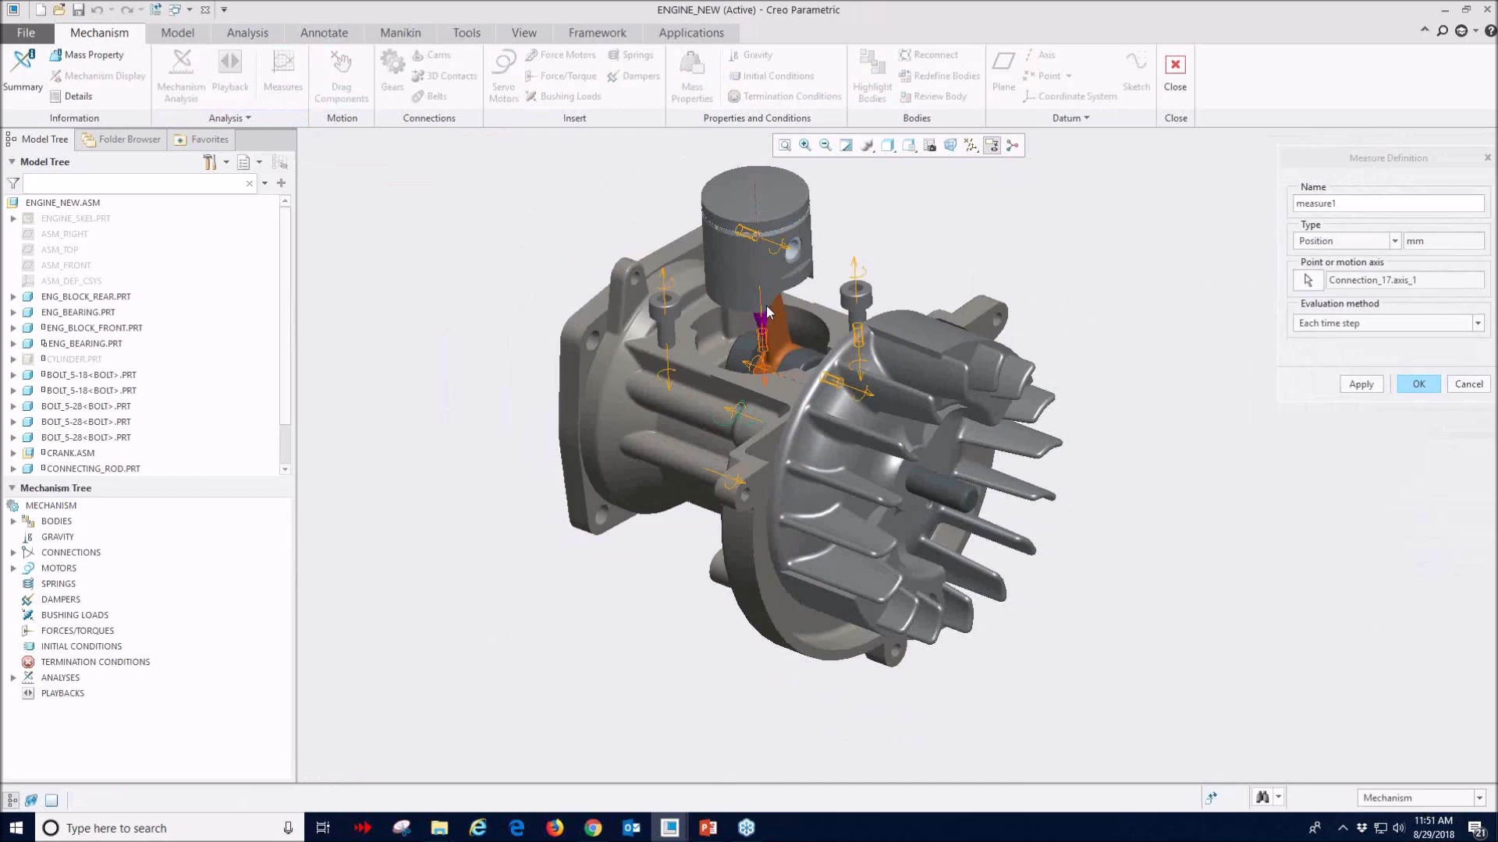
{"action": "left_click", "coordinate": [888, 145]}
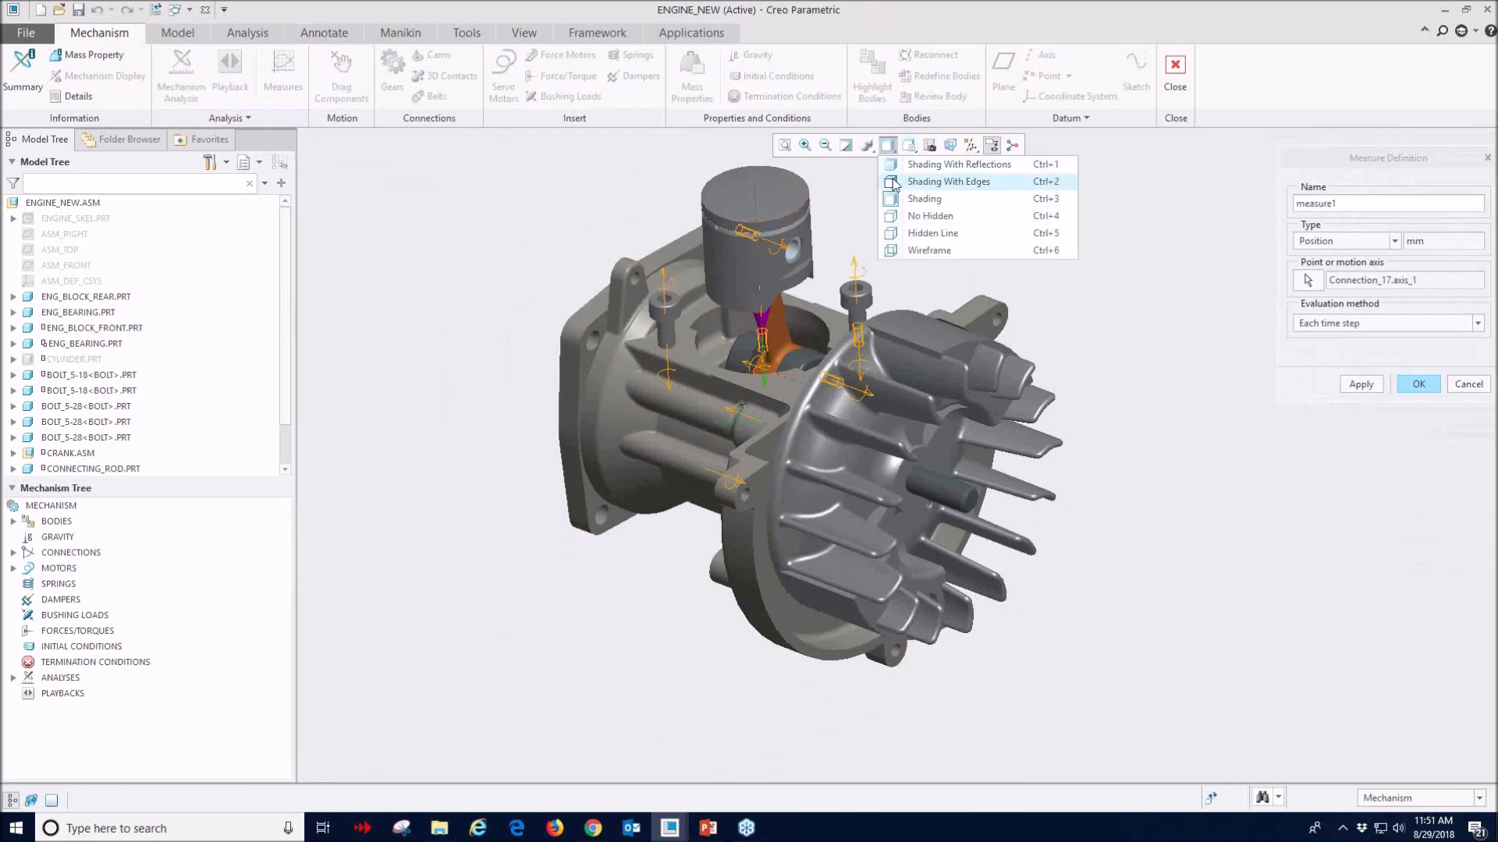
{"action": "left_click", "coordinate": [890, 233]}
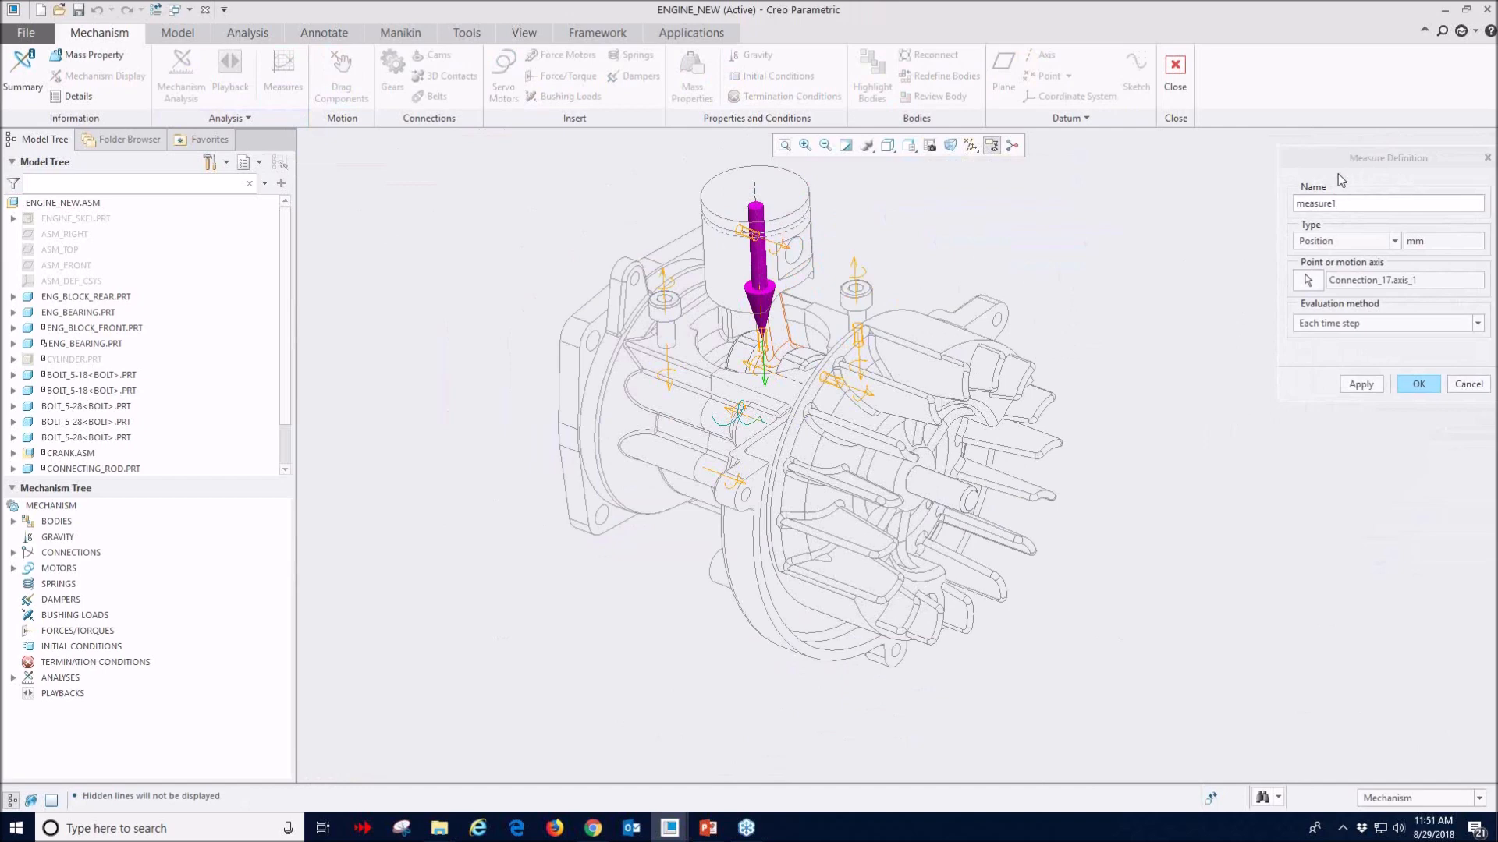
- Define the piston measure as piston_vel with type Velocity, and set the model display style to Shading With Edges
{"action": "left_click", "coordinate": [1340, 204]}
{"action": "type", "text": "piston_vel"}
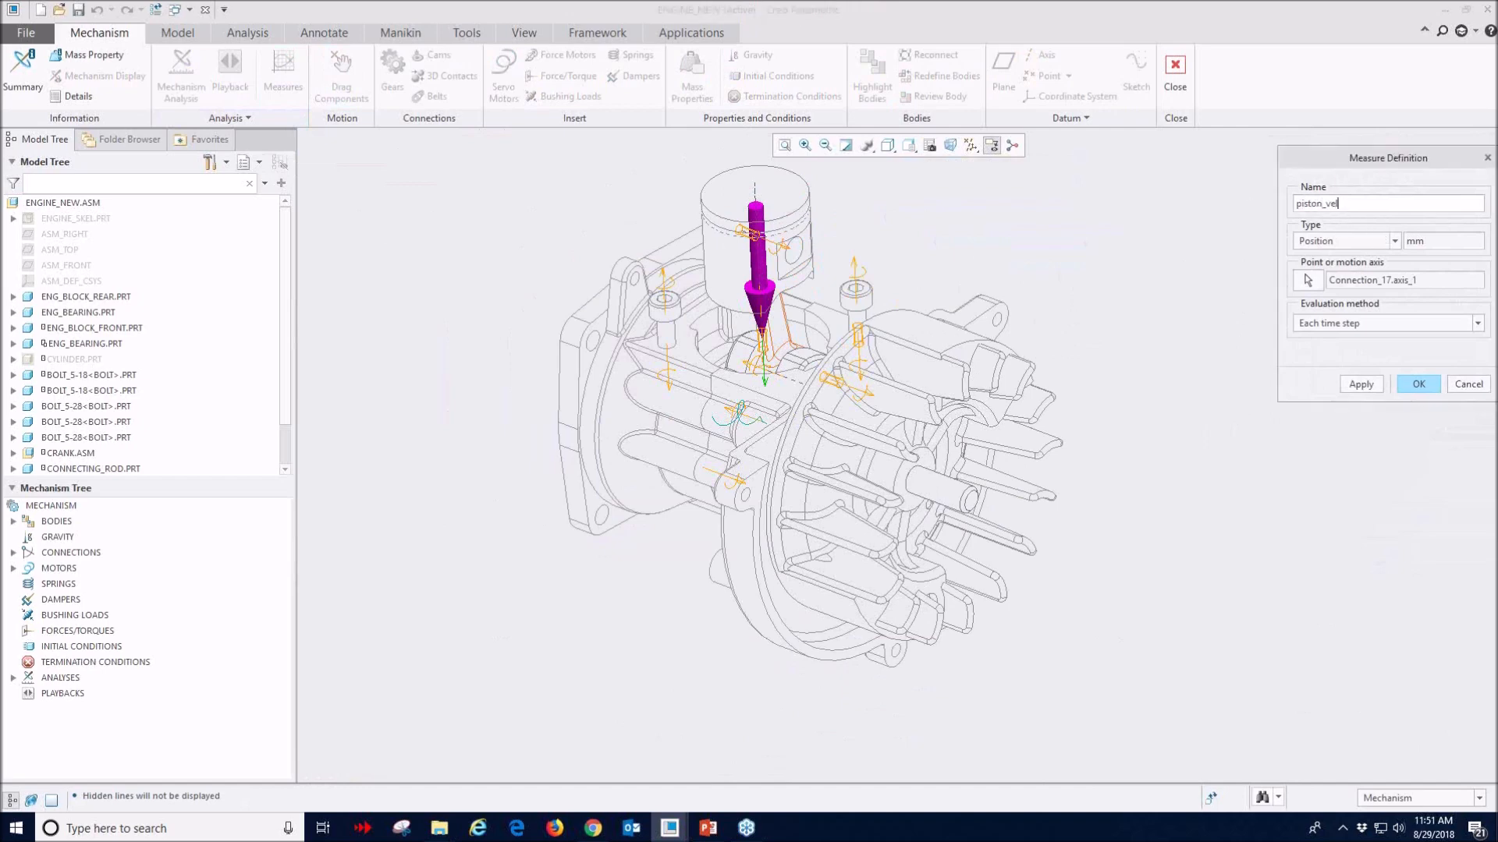
{"action": "left_click", "coordinate": [1393, 242]}
{"action": "left_click", "coordinate": [1358, 262]}
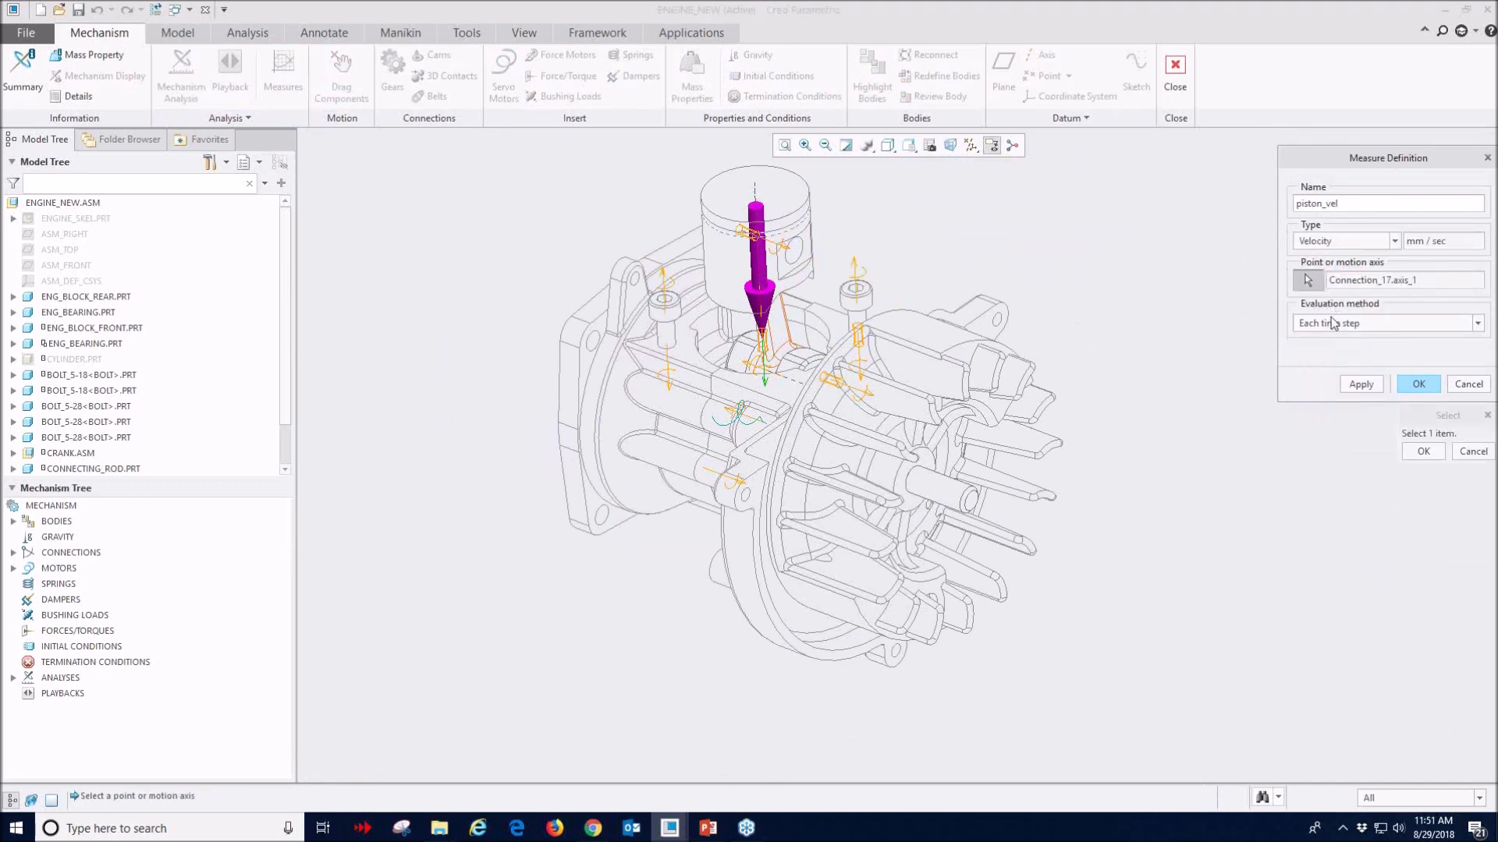
{"action": "left_click_drag", "start_coordinate": [1339, 162], "coordinate": [1276, 170]}
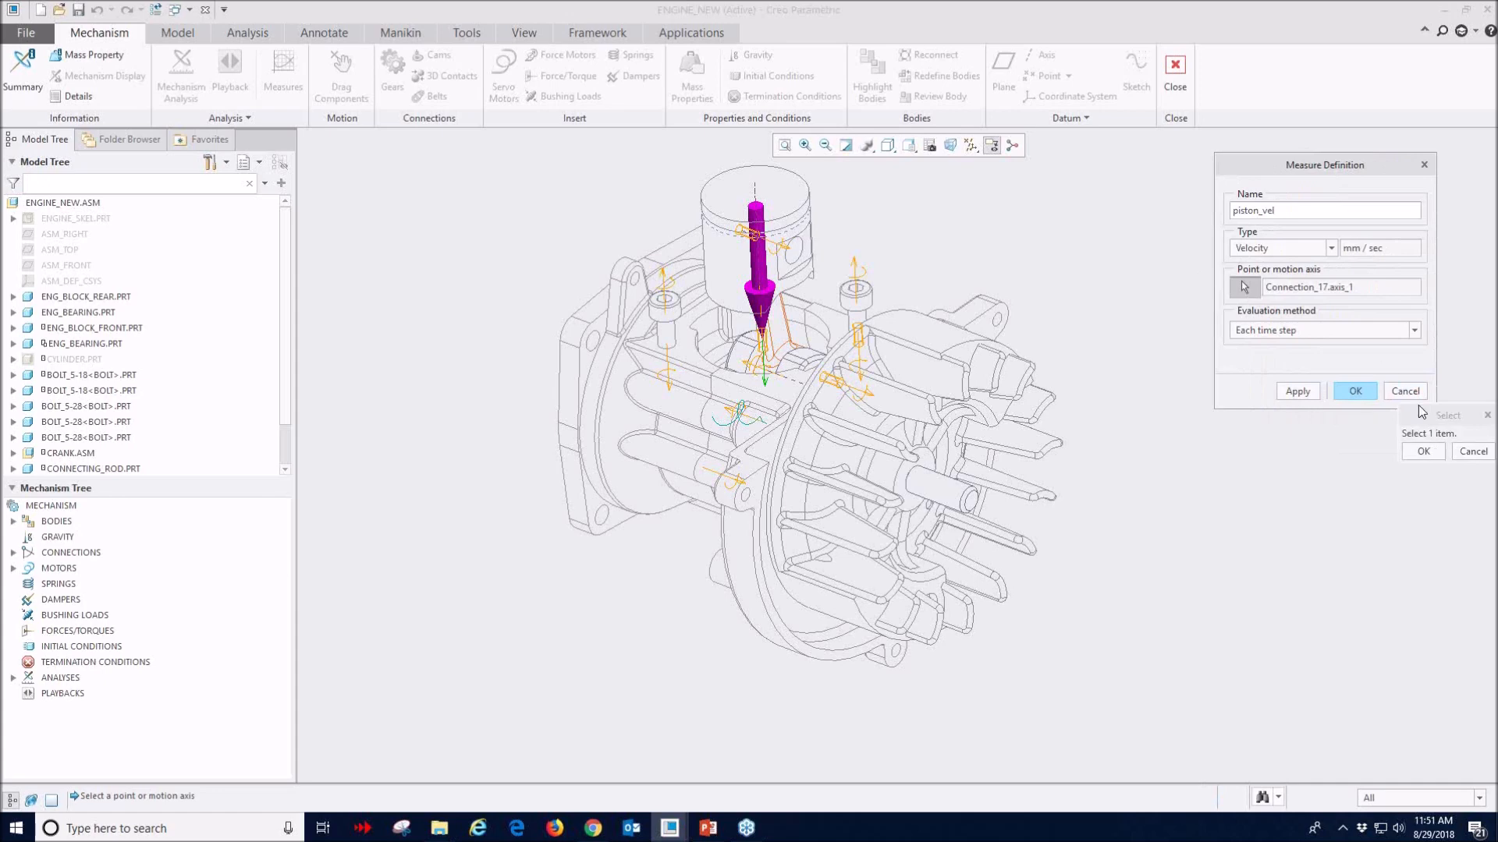
{"action": "left_click", "coordinate": [1433, 453]}
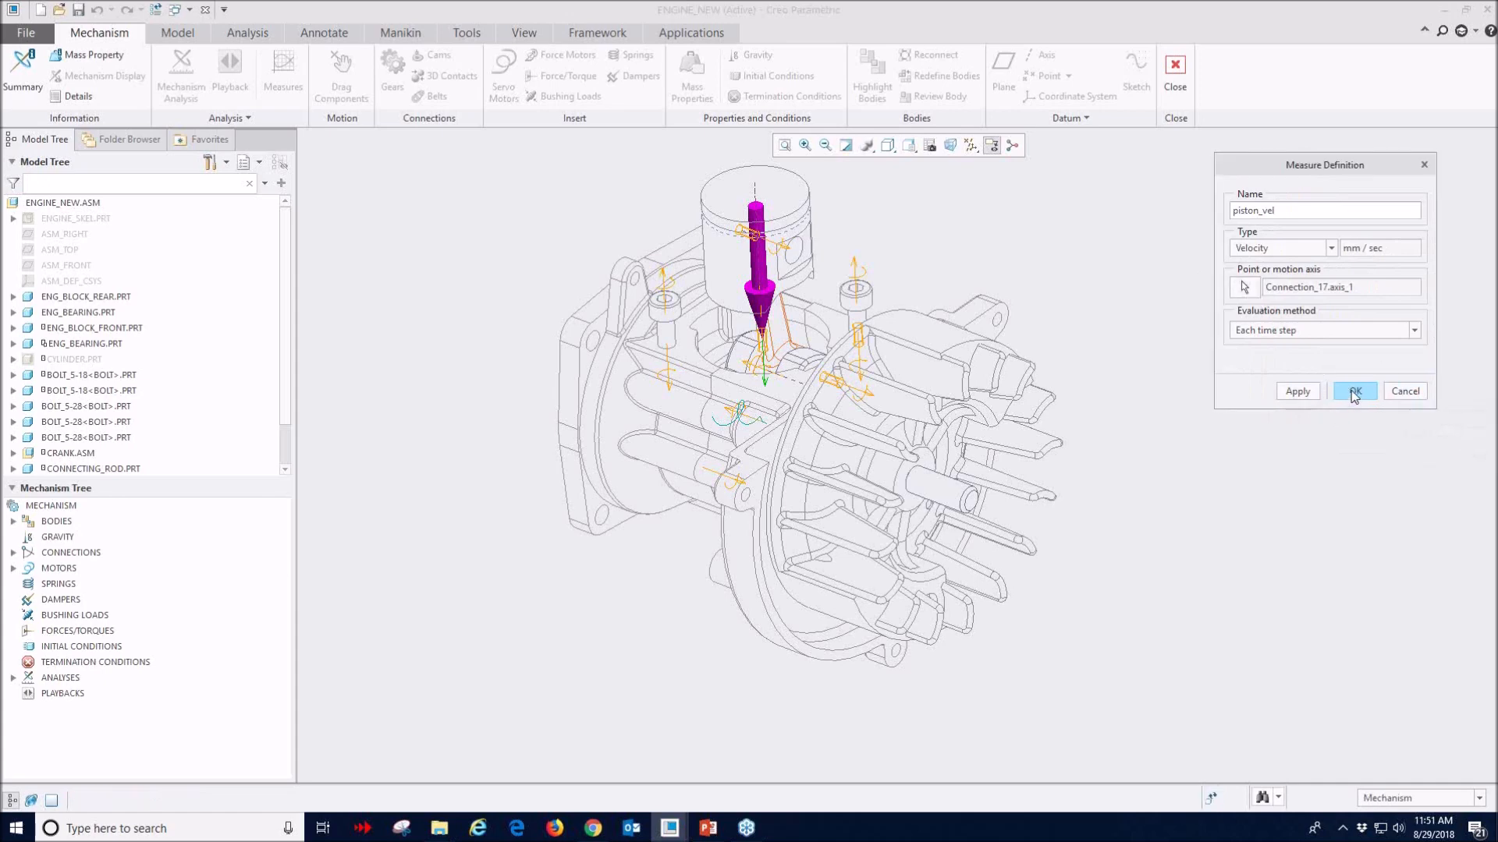
{"action": "left_click", "coordinate": [1354, 392]}
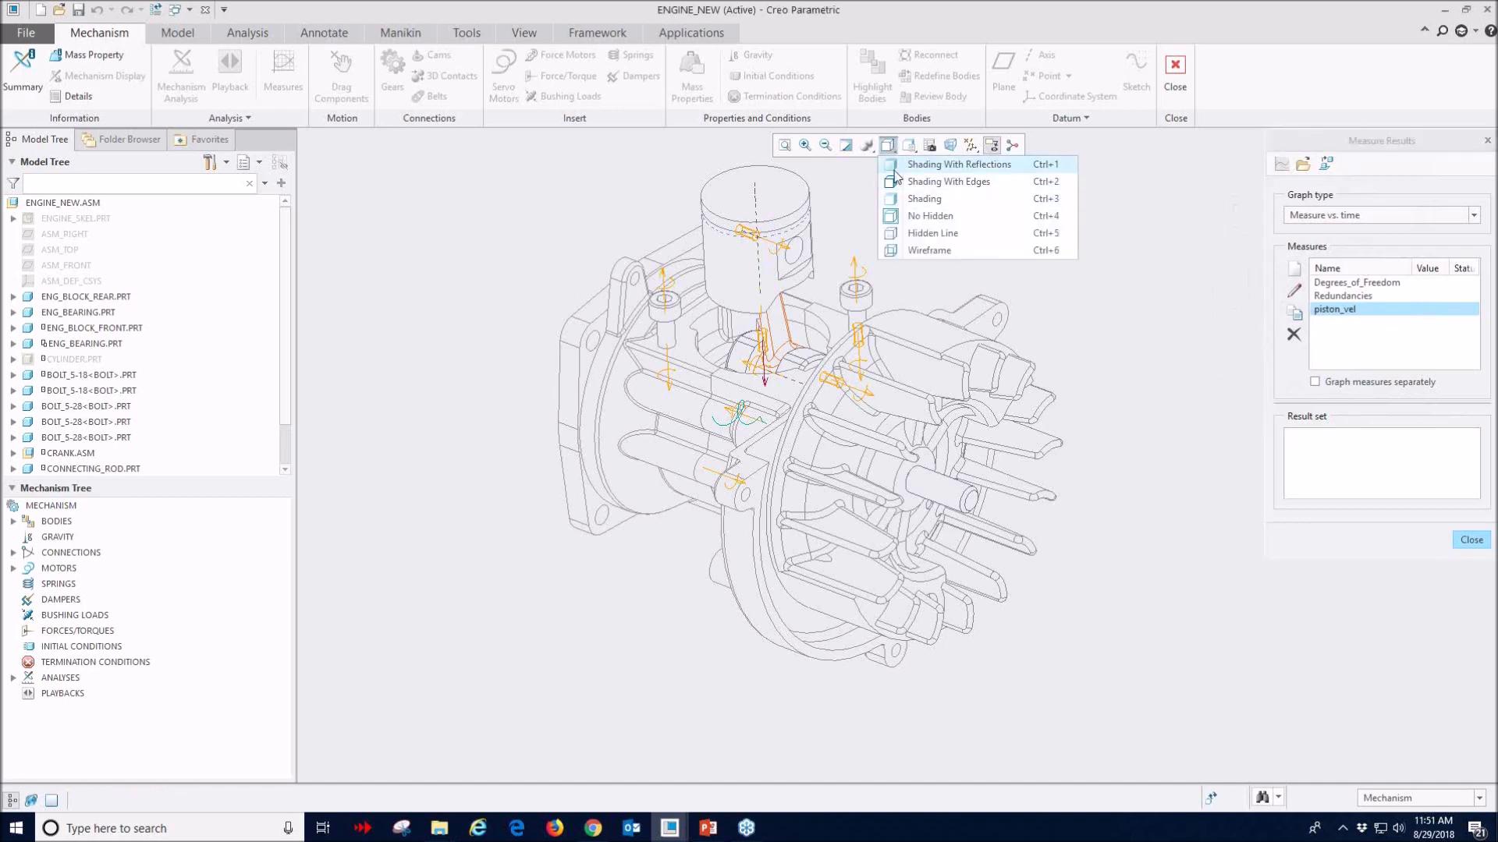
{"action": "left_click", "coordinate": [928, 181]}
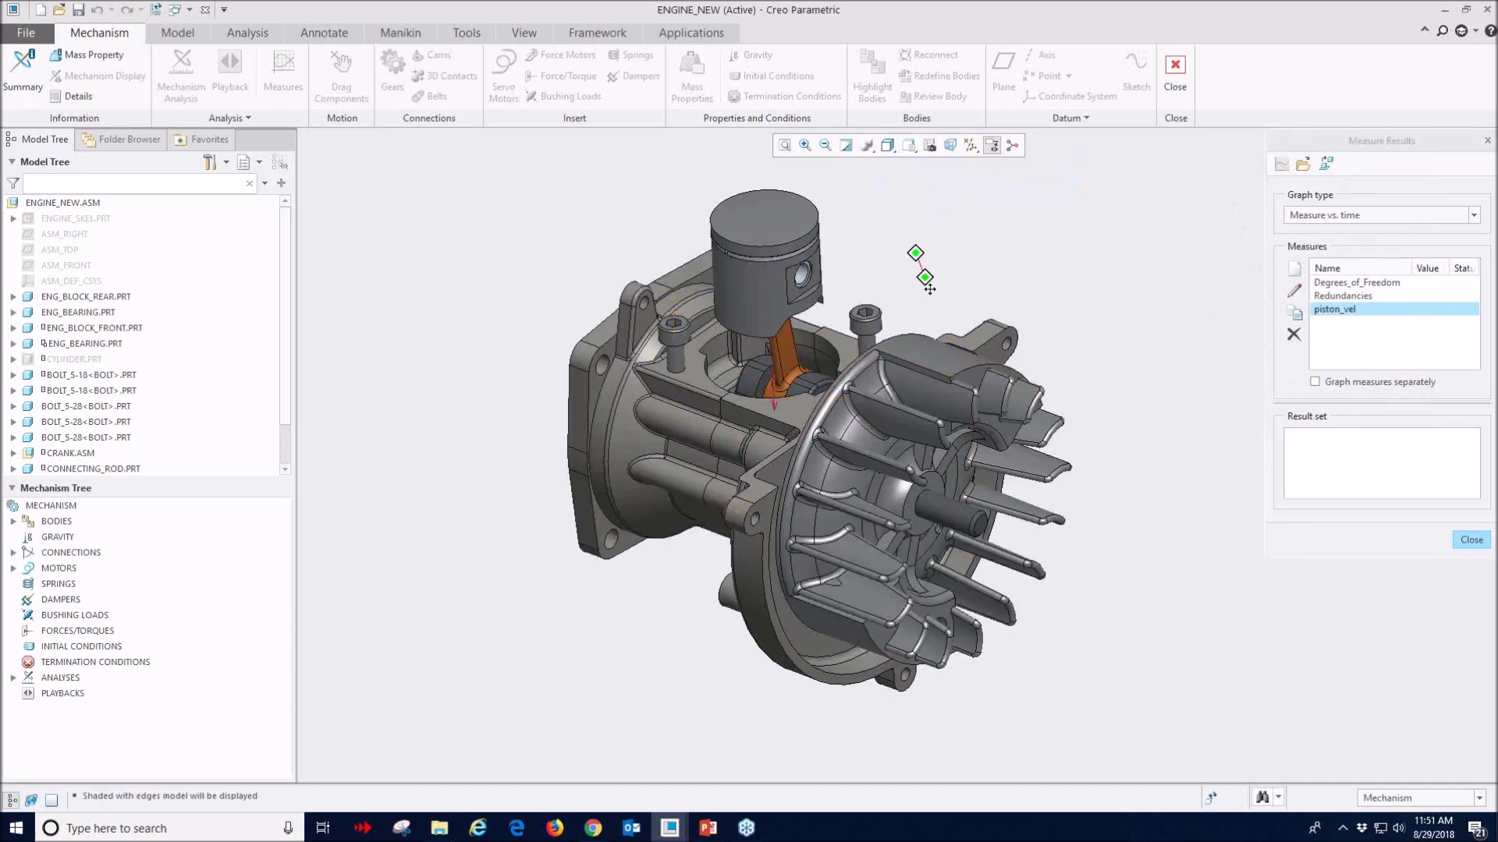
{"action": "left_click", "coordinate": [1472, 541]}
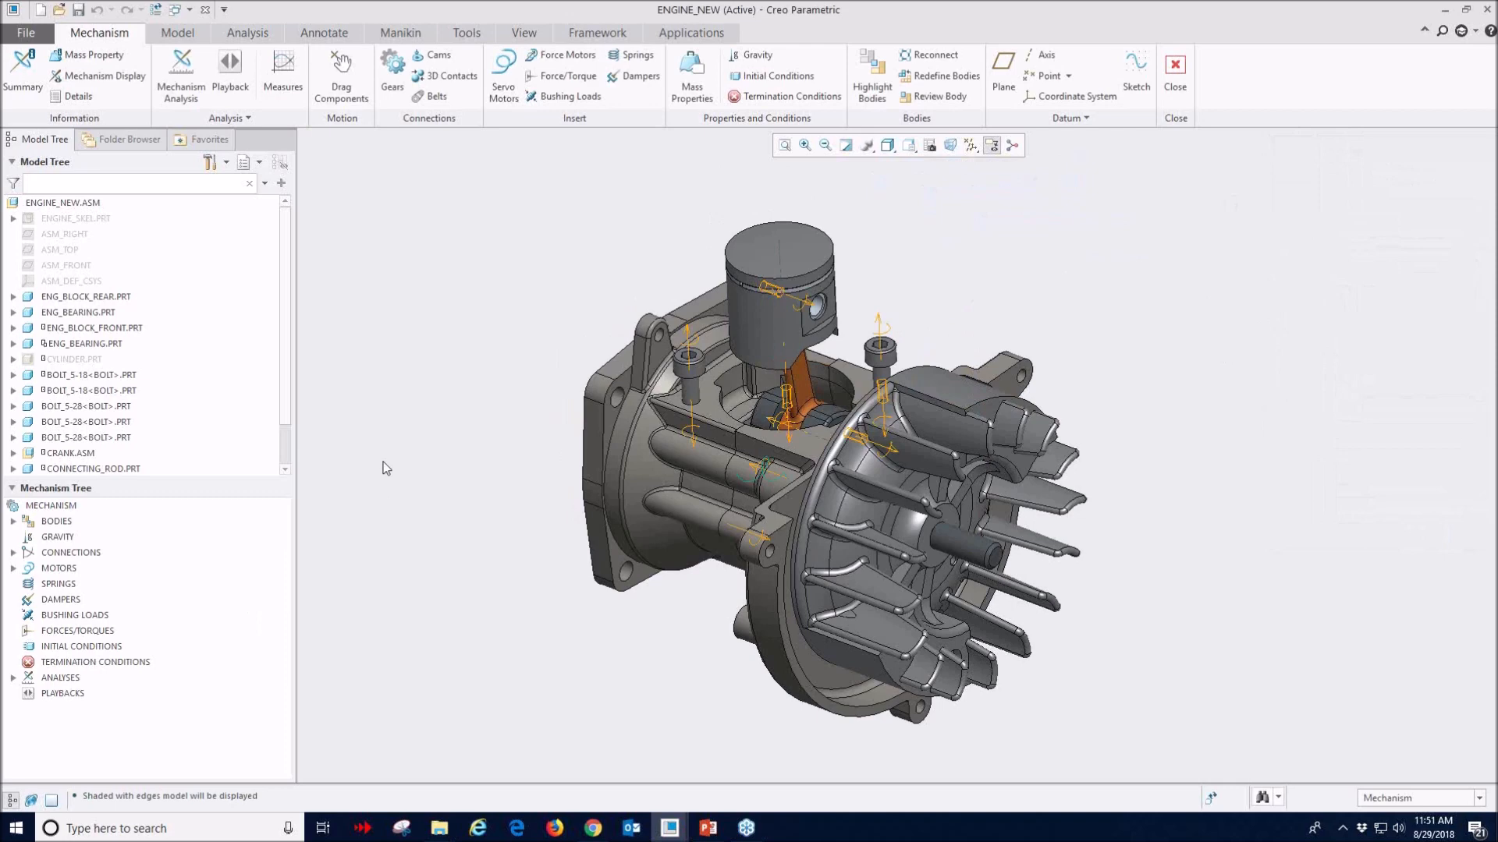
- Create a new mechanism analysis named demo and set its type to Kinematic
{"action": "left_click", "coordinate": [181, 77]}
{"action": "left_click_drag", "start_coordinate": [1377, 191], "coordinate": [1258, 195]}
{"action": "type", "text": "demo"}
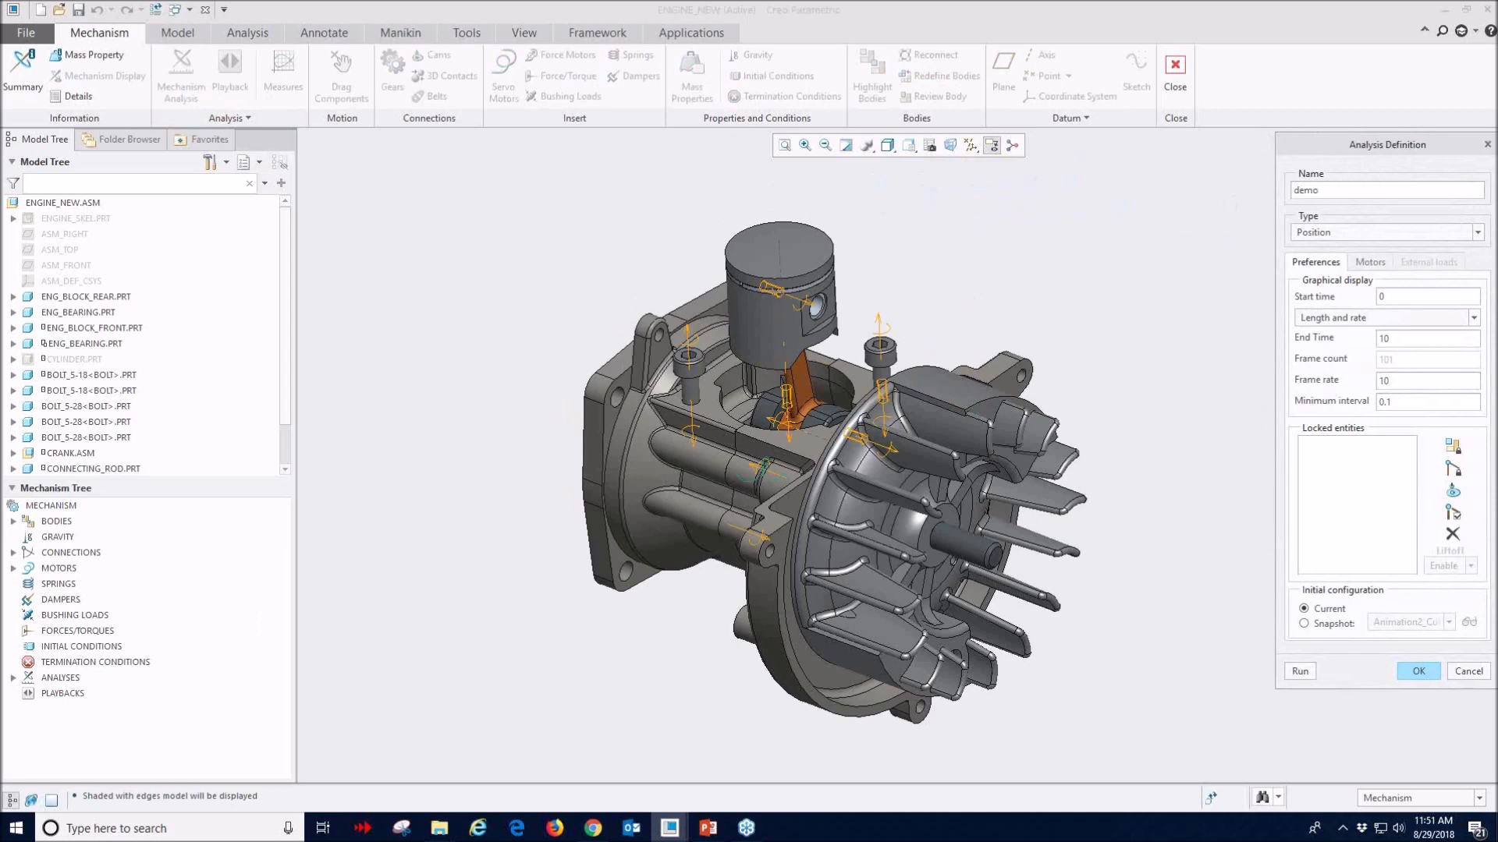
{"action": "left_click", "coordinate": [1365, 232]}
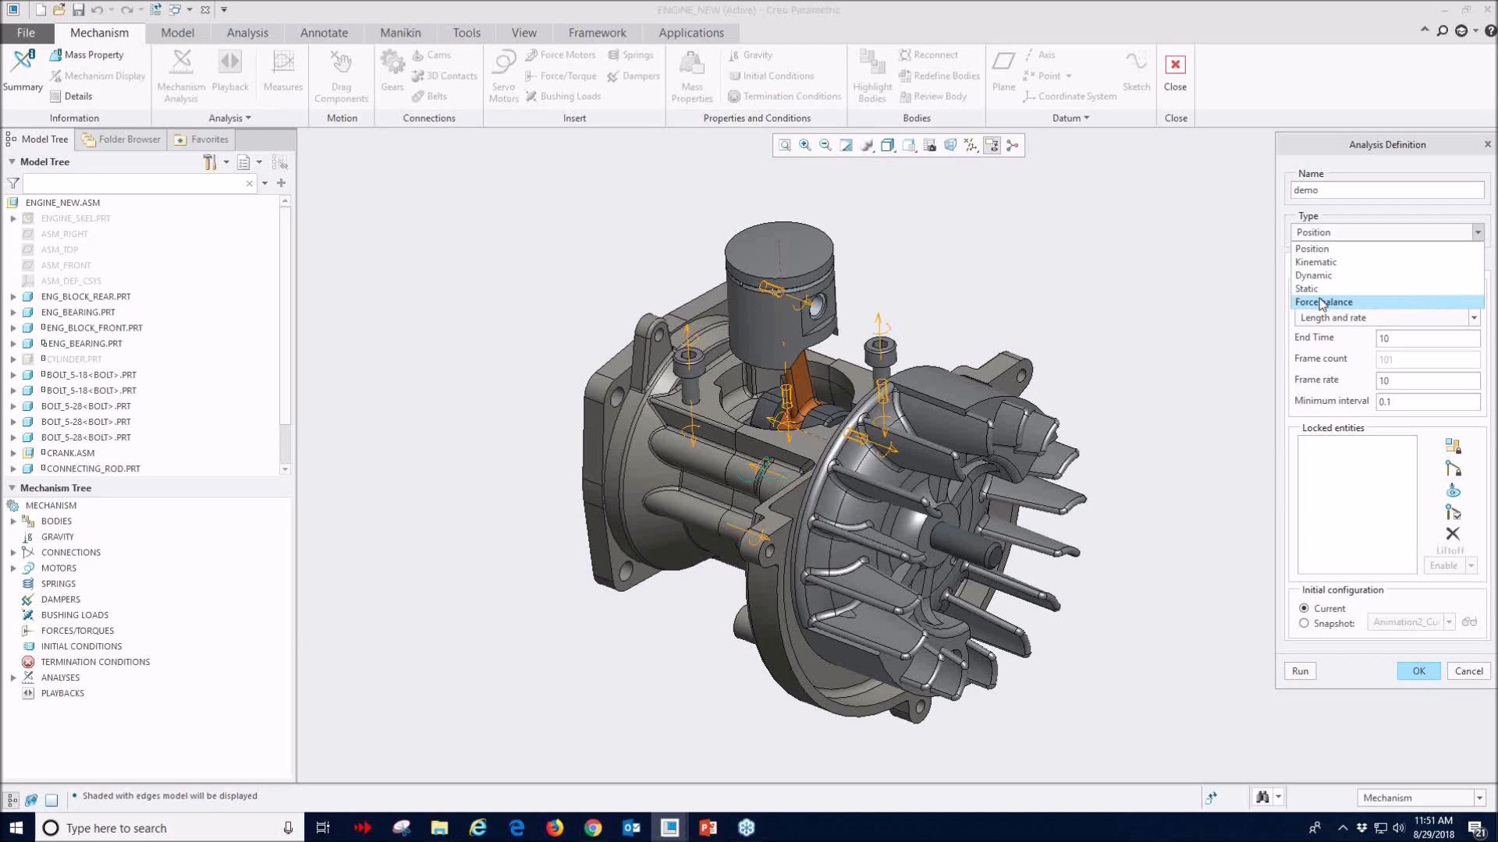
{"action": "left_click", "coordinate": [1330, 264]}
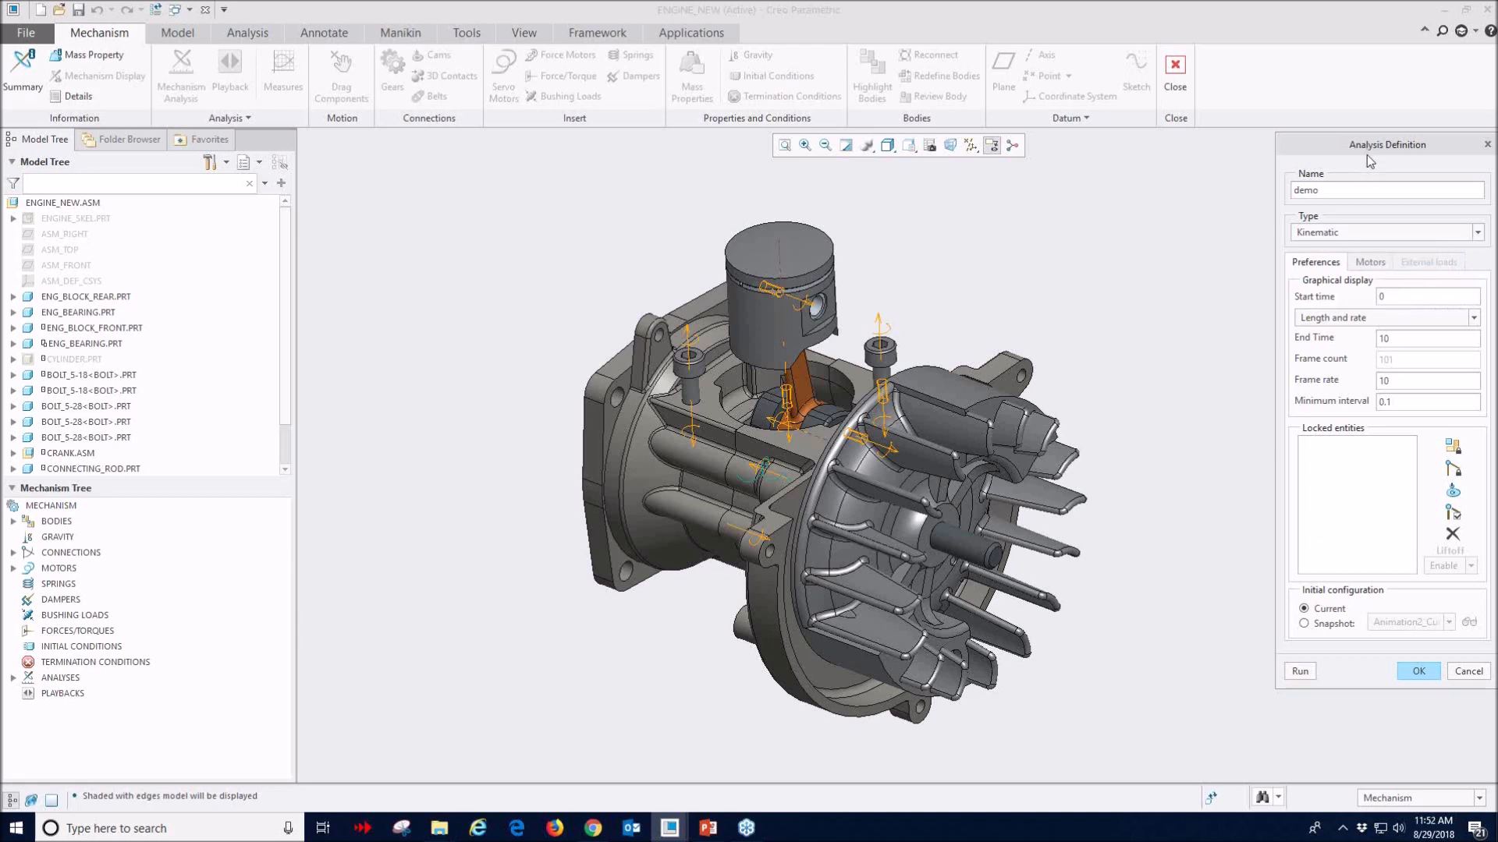
- Set the analysis end time to 8, start it from the Demo snapshot, check its motor list, and accept the definition
{"action": "double_click", "coordinate": [1380, 338]}
{"action": "left_click", "coordinate": [1304, 624]}
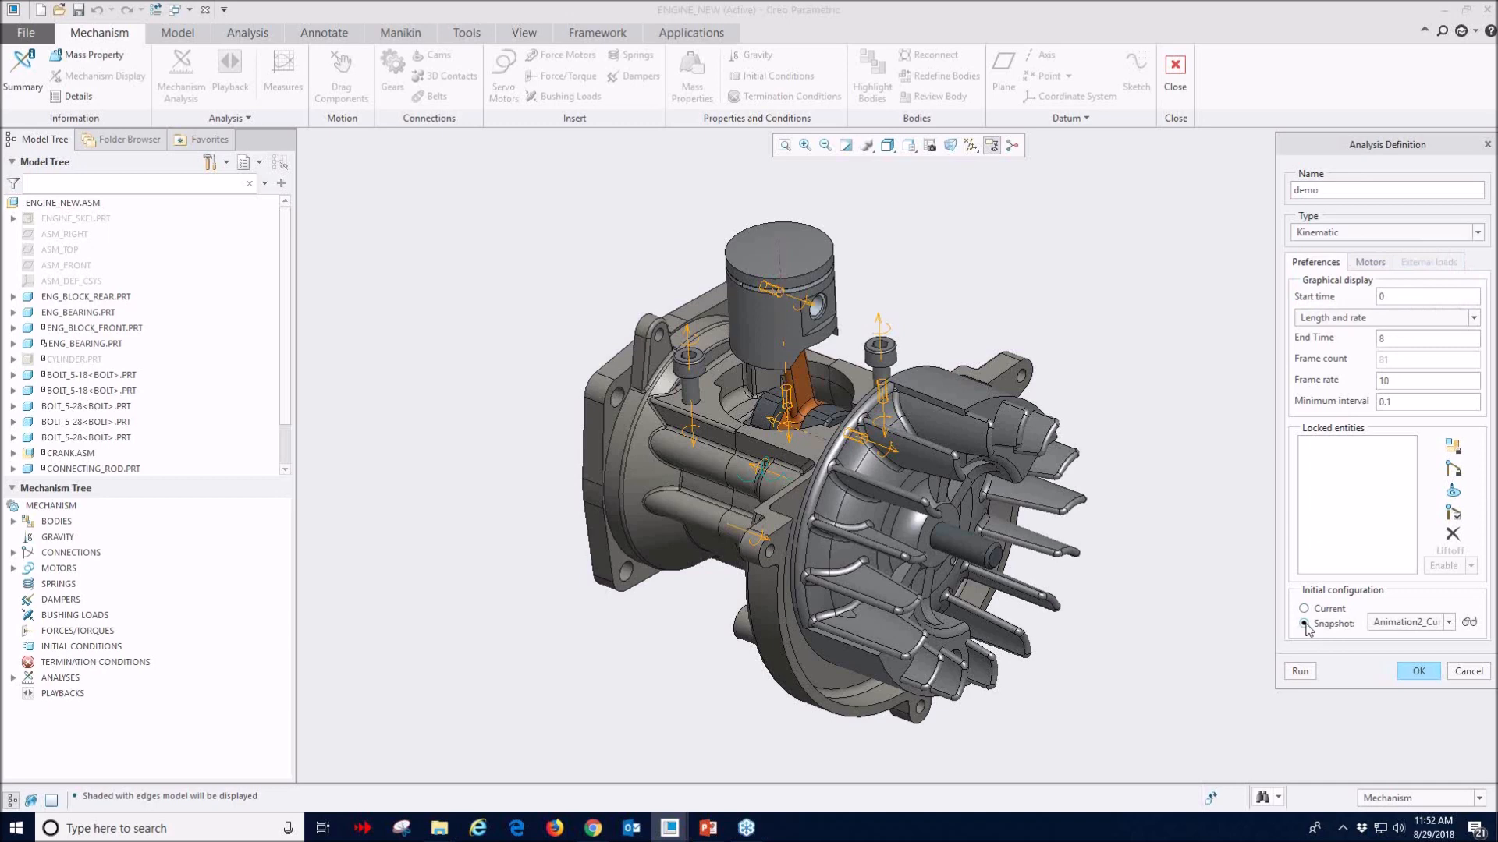
{"action": "left_click", "coordinate": [1449, 622]}
{"action": "left_click", "coordinate": [1396, 652]}
{"action": "left_click", "coordinate": [1371, 262]}
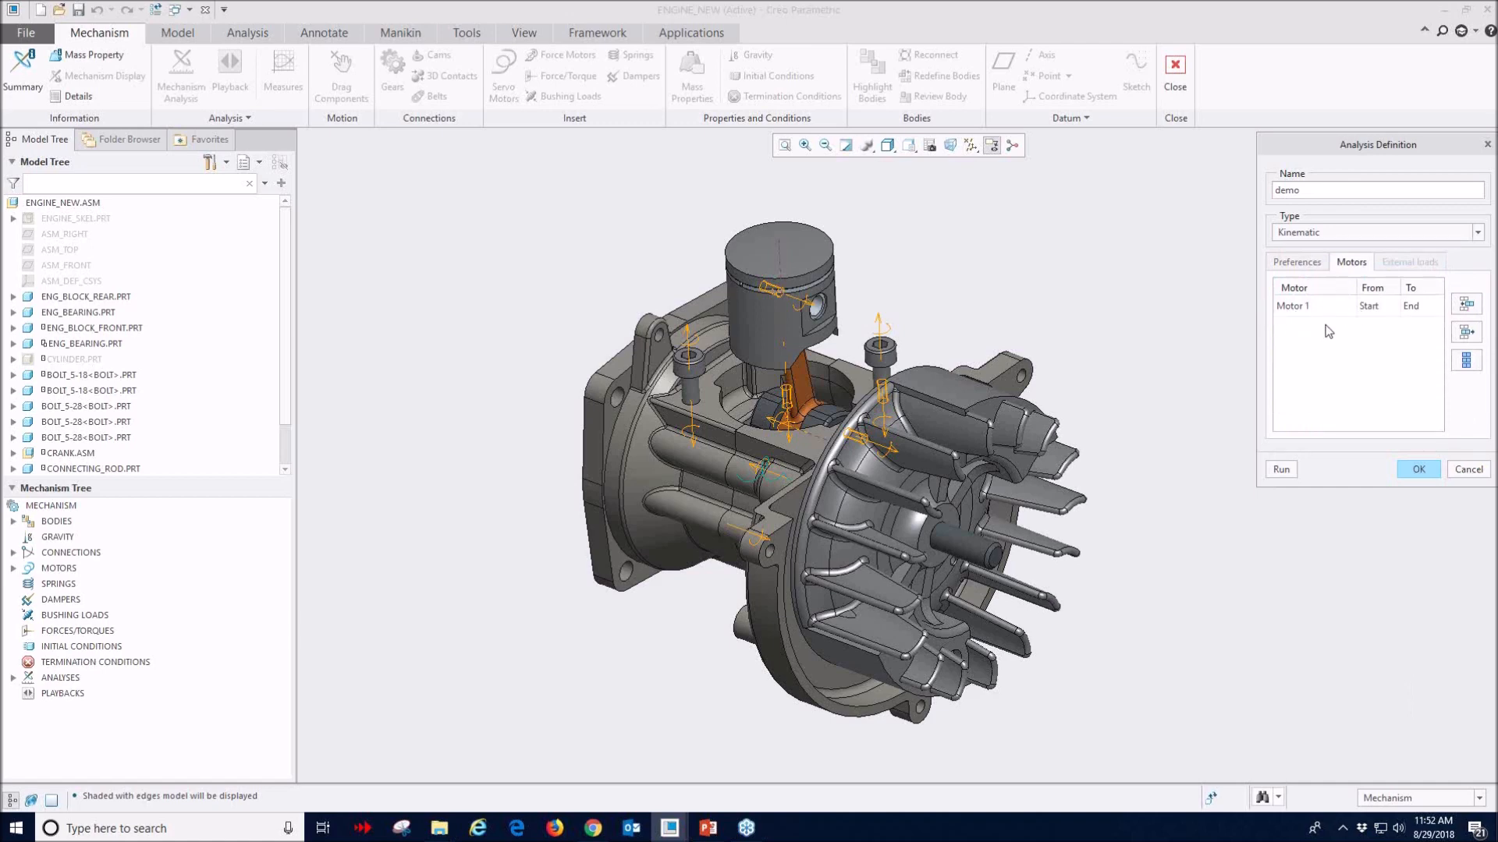
{"action": "left_click", "coordinate": [1296, 262]}
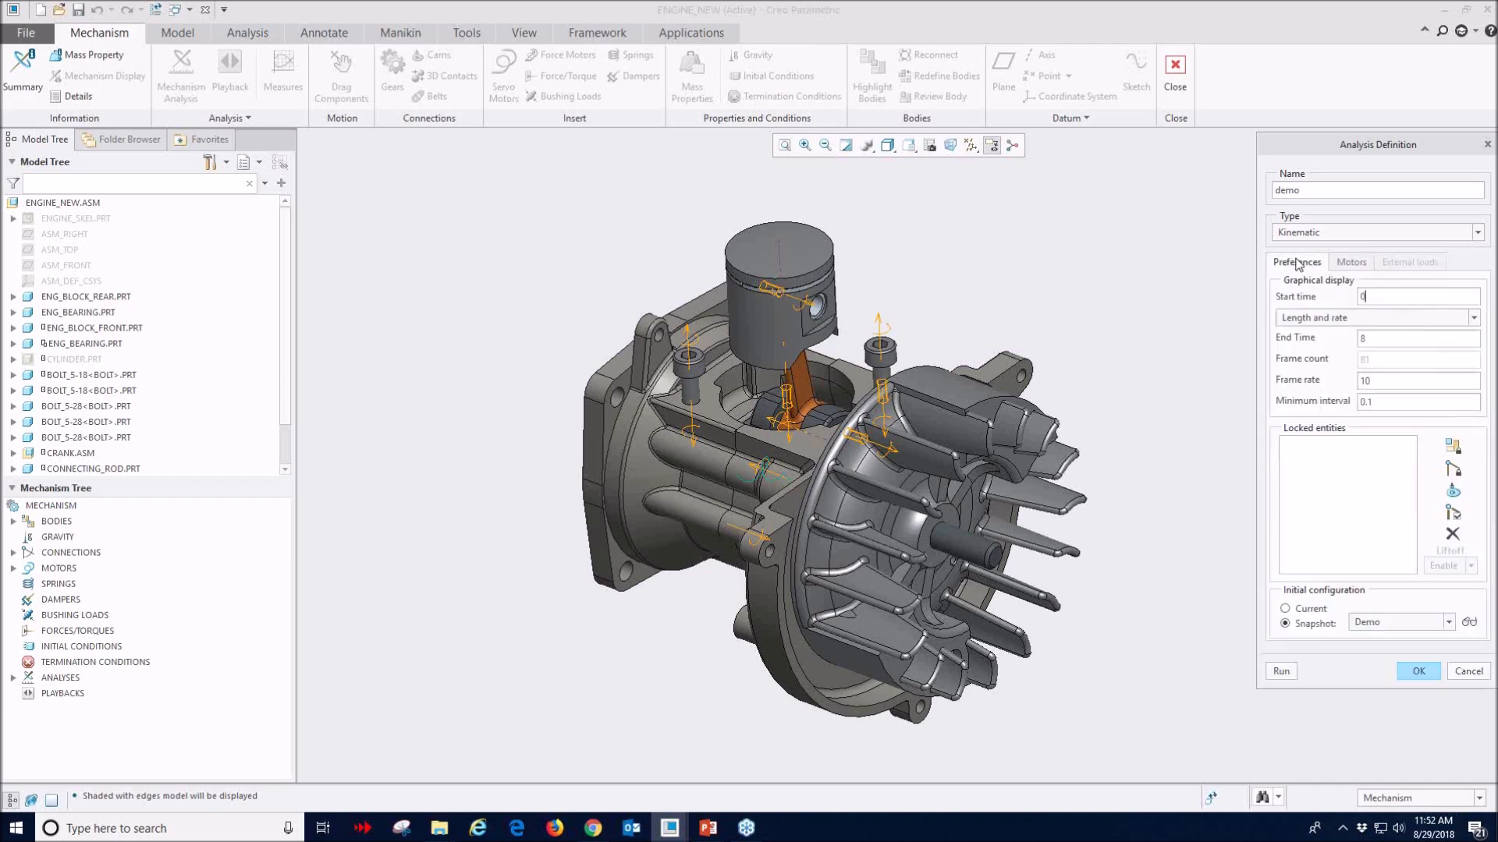
{"action": "left_click", "coordinate": [1420, 671]}
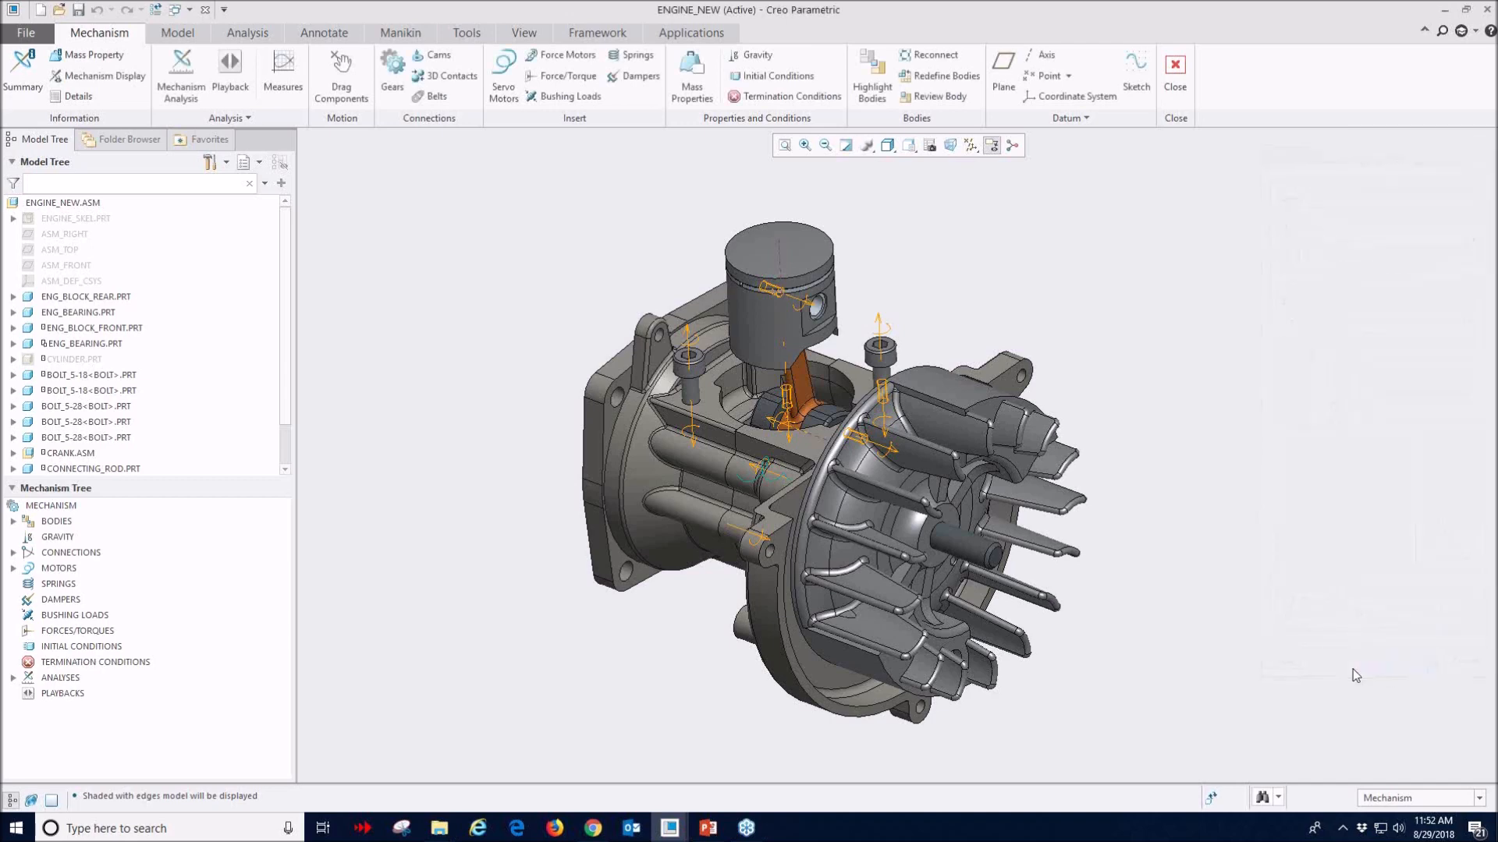
- Run the demo kinematic analysis listed under Analyses in the Mechanism Tree
{"action": "left_click", "coordinate": [13, 678]}
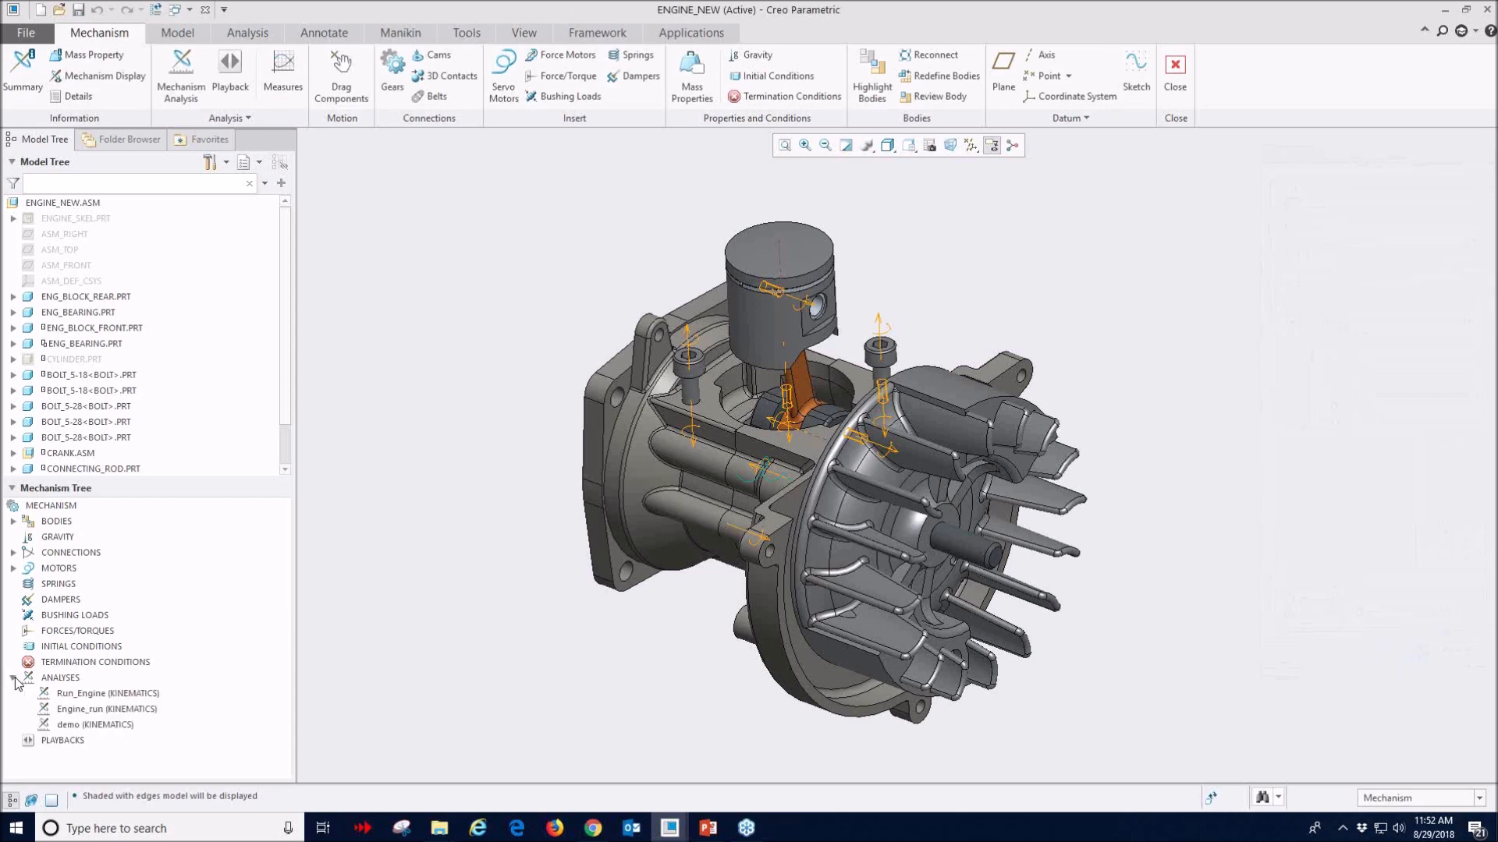
{"action": "left_click", "coordinate": [67, 726]}
{"action": "right_click", "coordinate": [66, 727]}
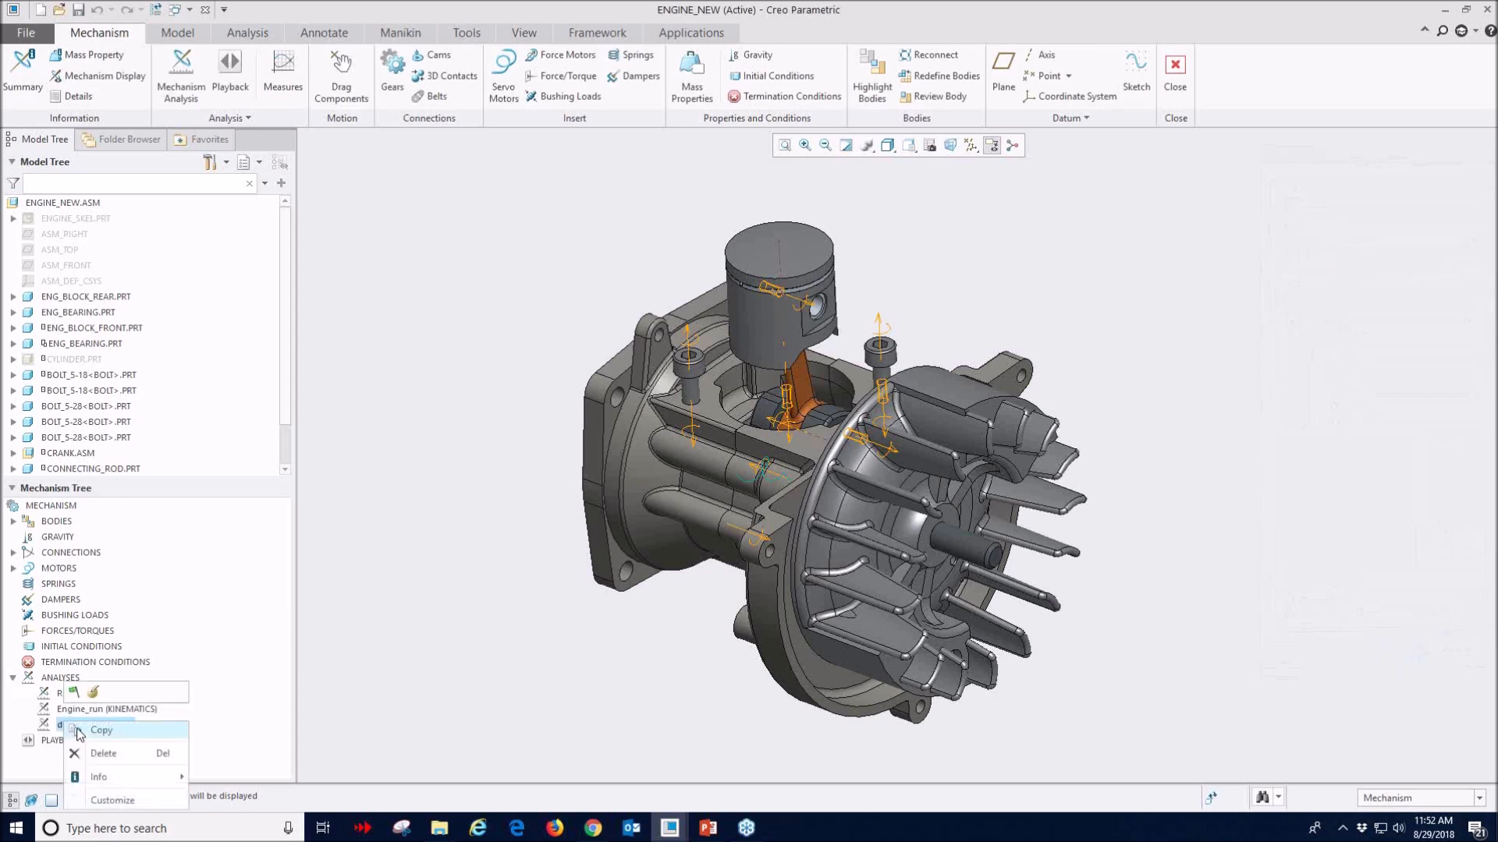
{"action": "left_click", "coordinate": [72, 698]}
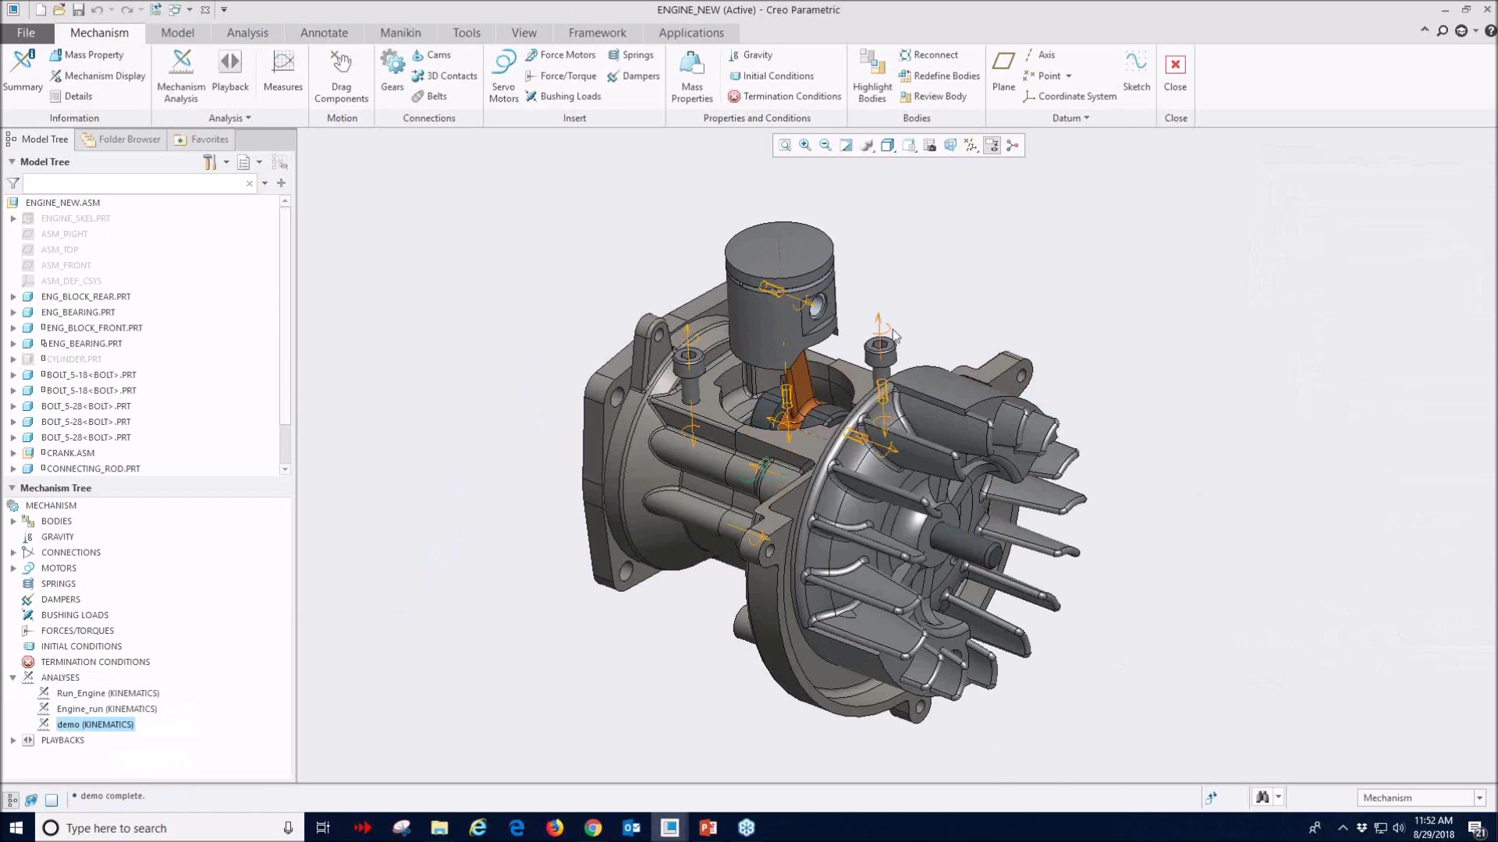
- Play back the demo result set as an animation, increase its speed to just past the middle of the range, and stop it
{"action": "left_click", "coordinate": [243, 84]}
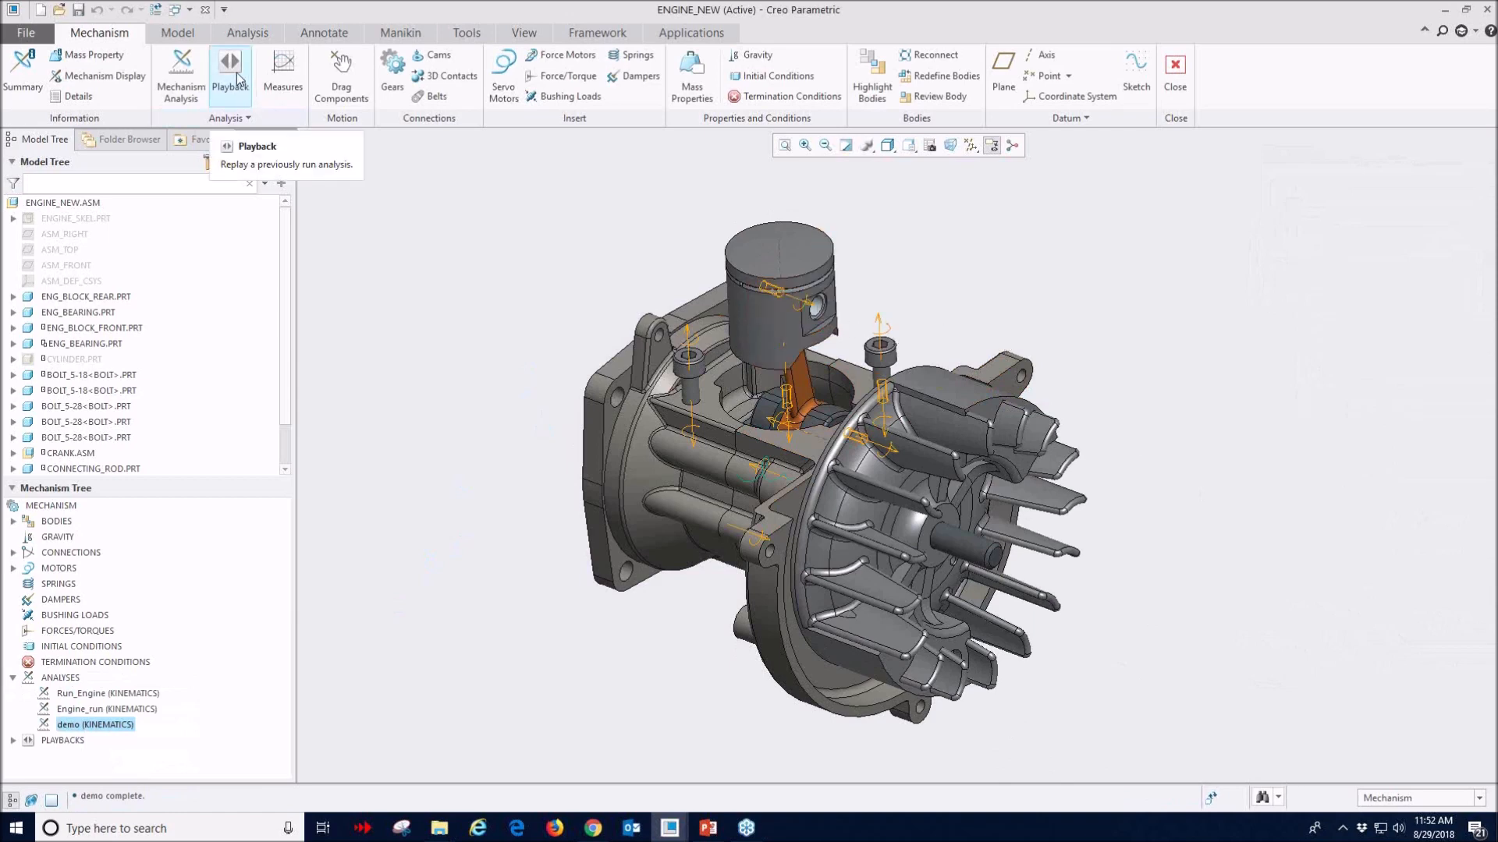
{"action": "left_click_drag", "start_coordinate": [1285, 147], "coordinate": [1138, 136]}
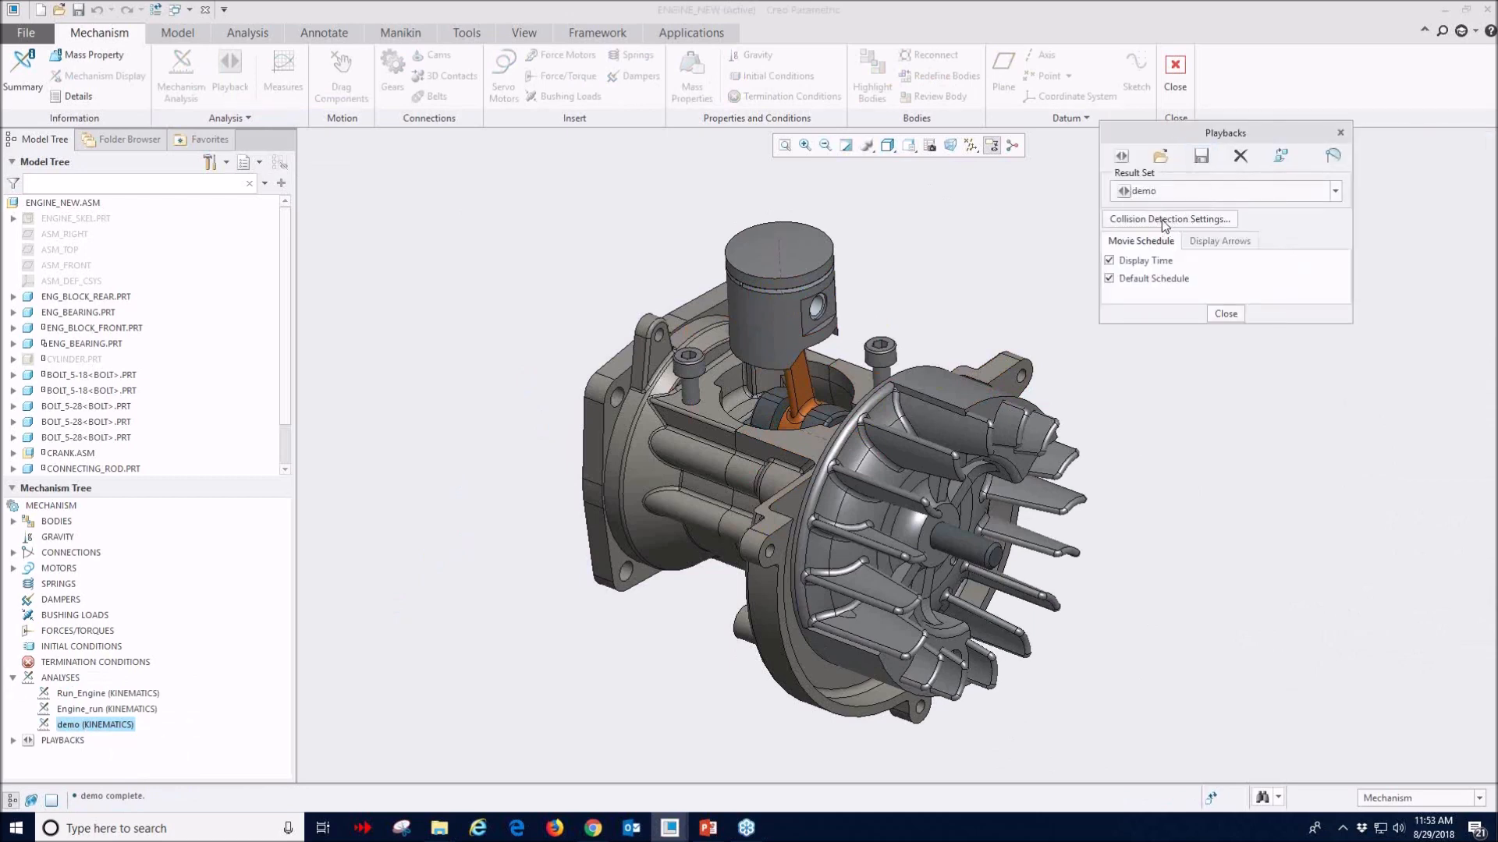
{"action": "left_click", "coordinate": [1123, 158]}
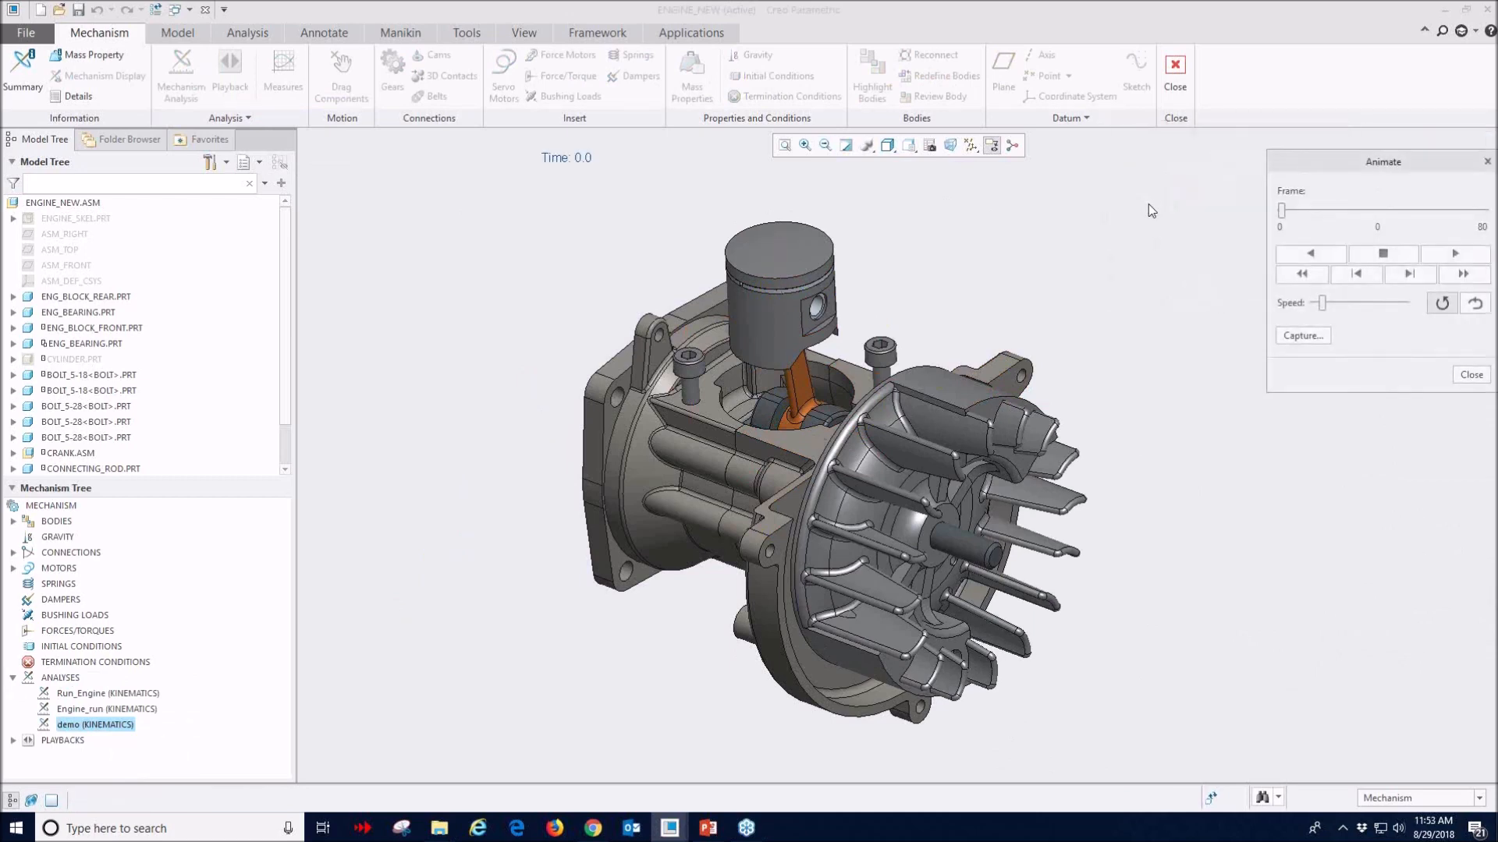
{"action": "left_click_drag", "start_coordinate": [1325, 160], "coordinate": [1131, 162]}
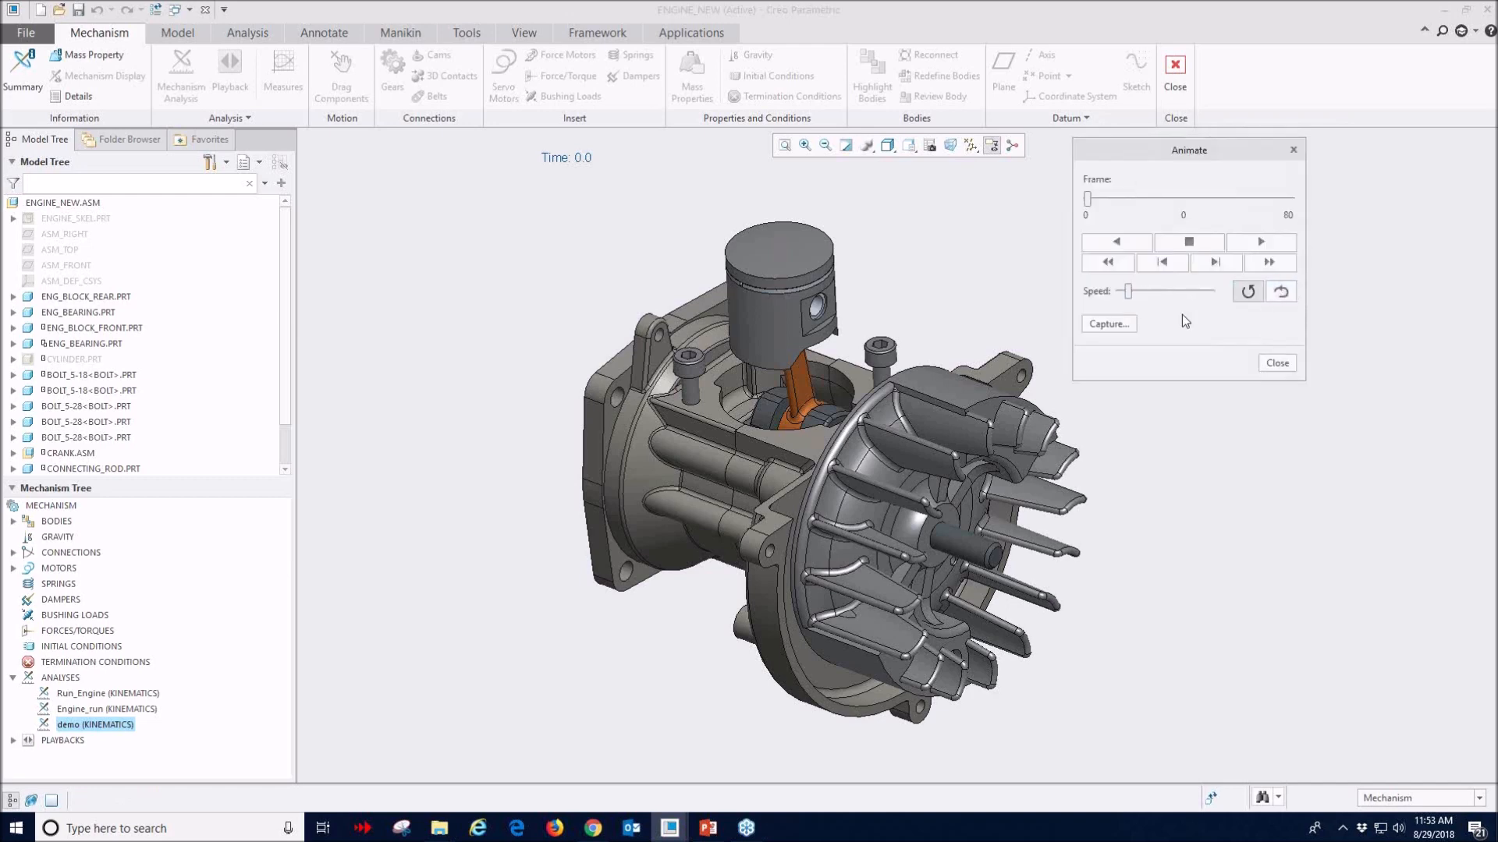
{"action": "left_click", "coordinate": [1261, 242]}
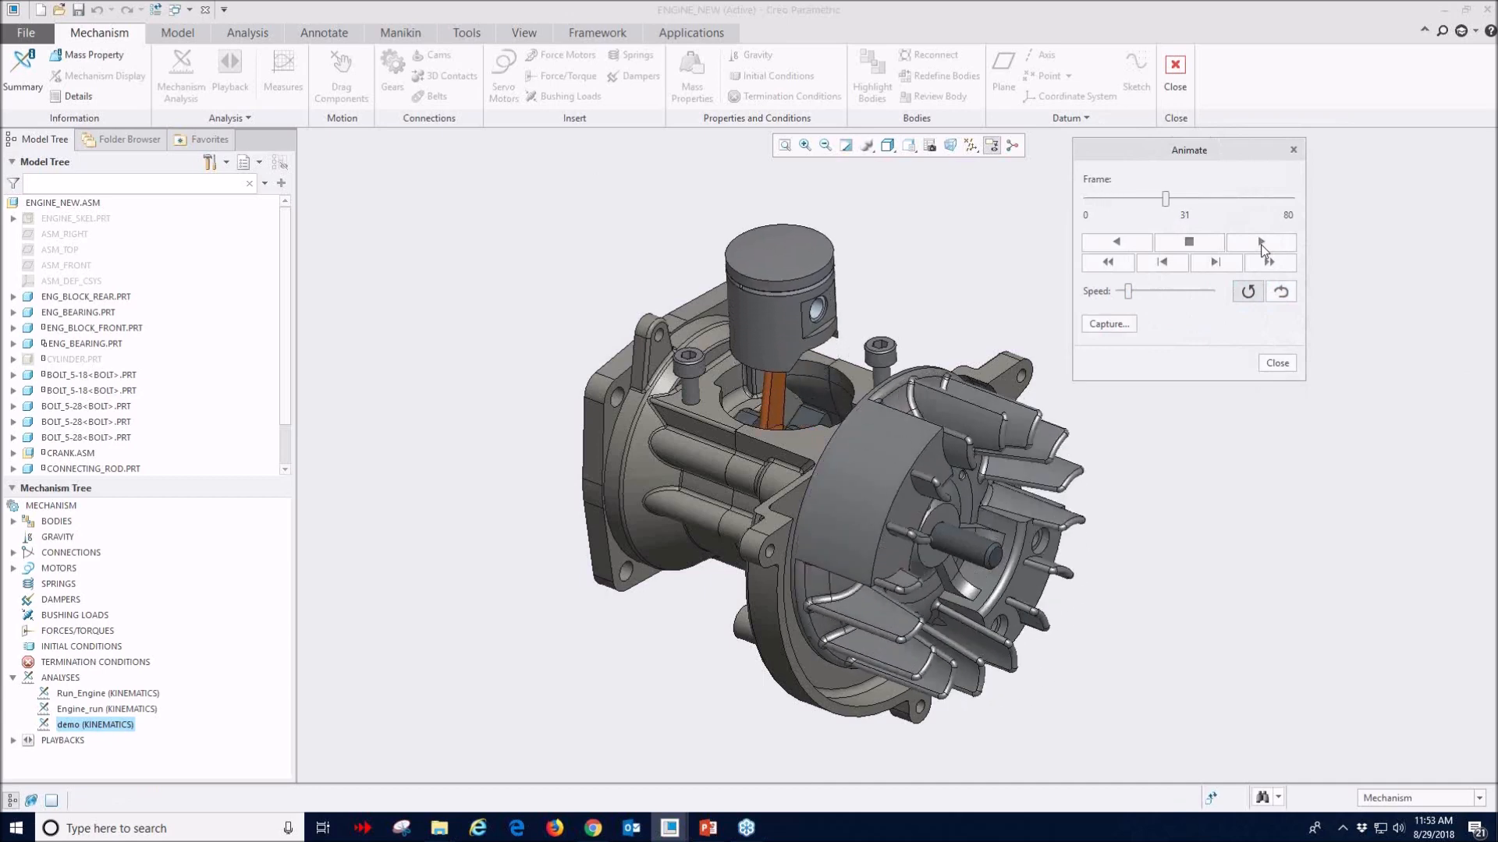
{"action": "left_click_drag", "start_coordinate": [1128, 291], "coordinate": [1185, 292]}
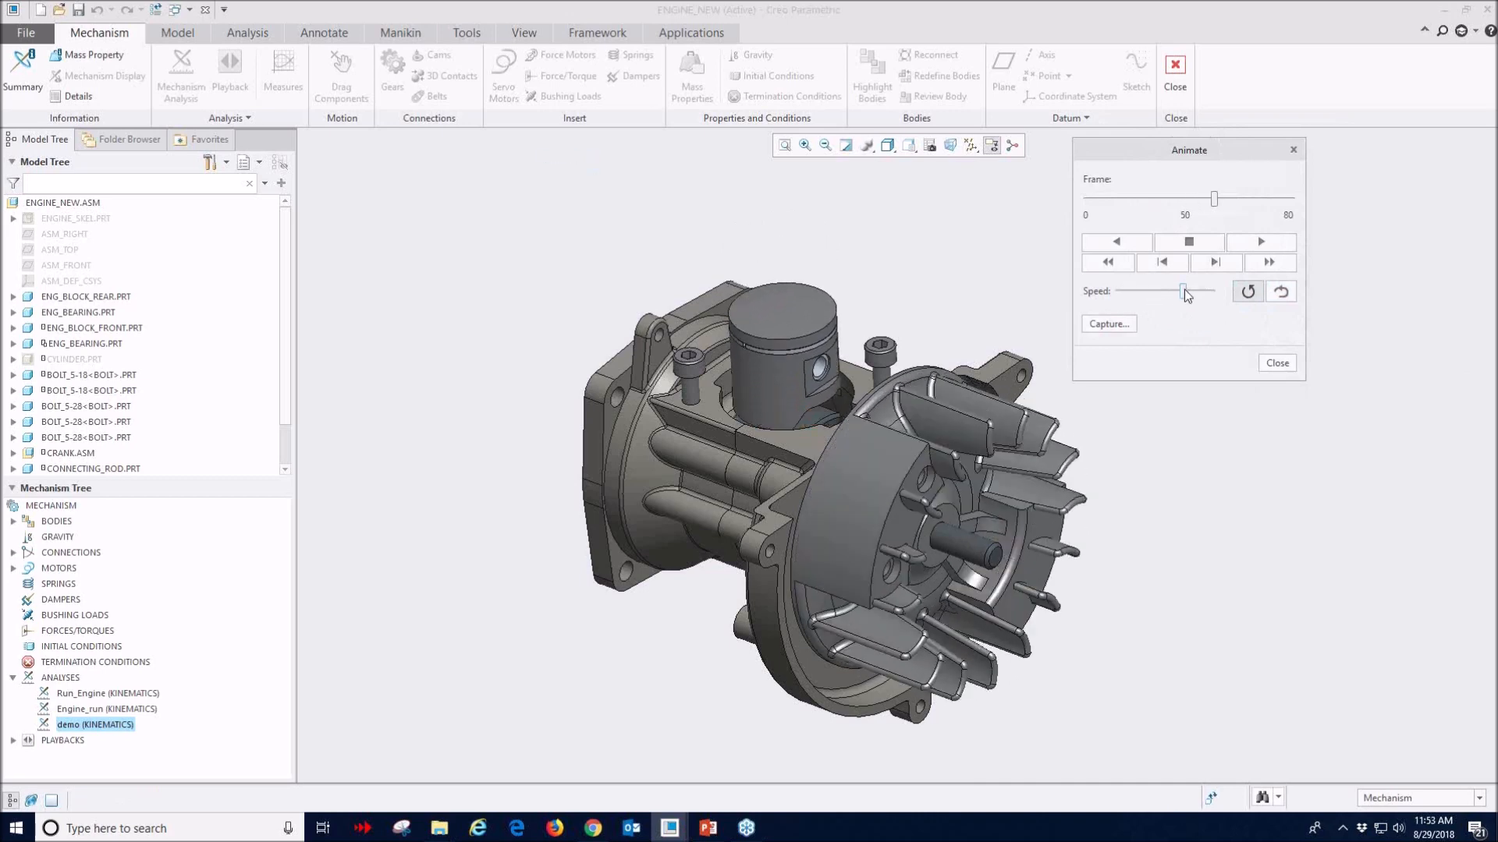
{"action": "left_click", "coordinate": [1190, 247]}
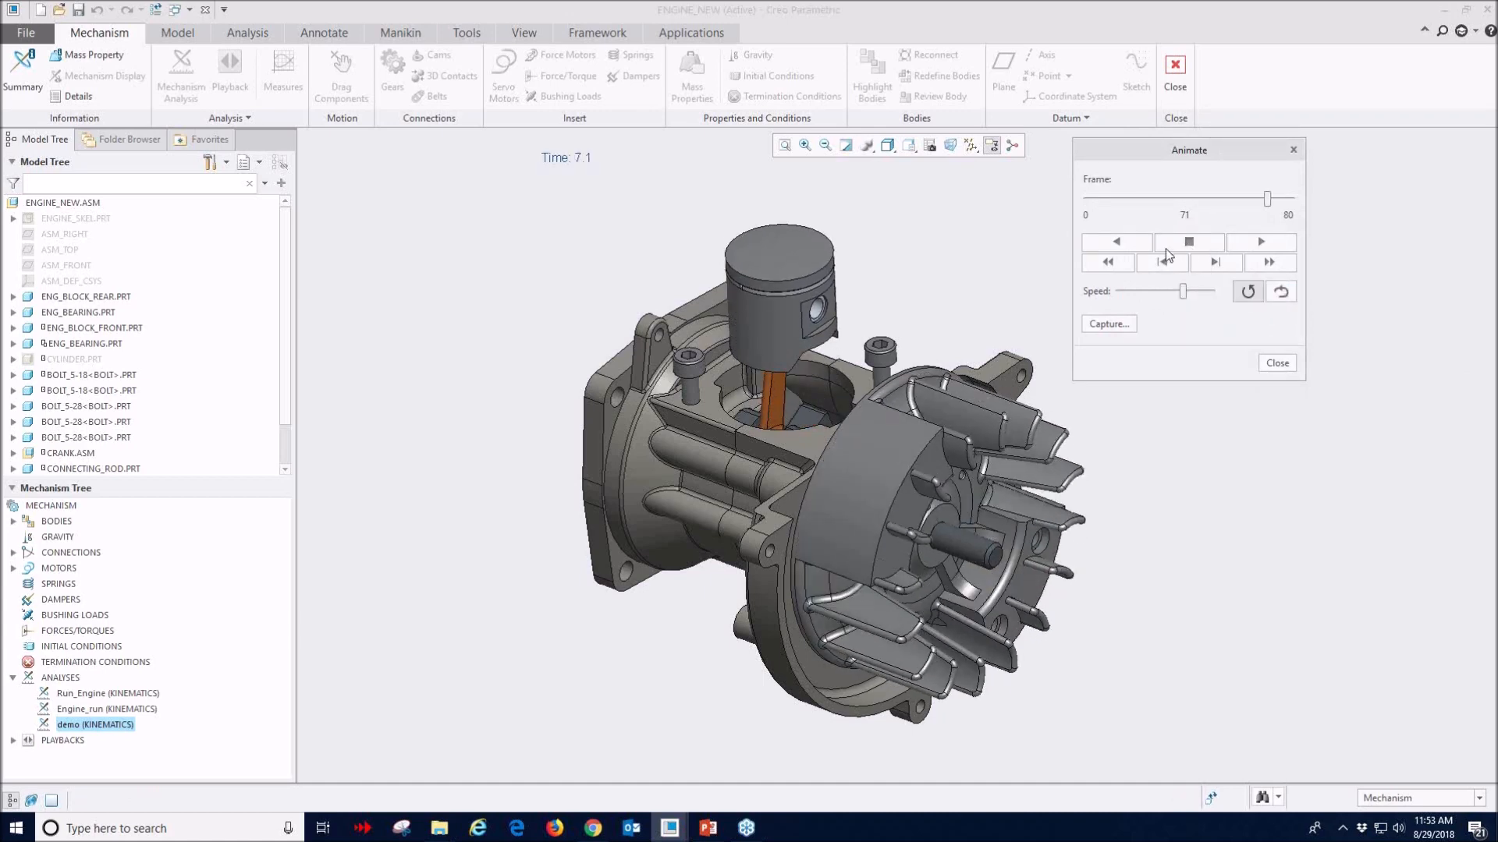
- Replay the engine animation in a closer view from the rear block's square flange side
{"action": "middle_click_drag", "start_coordinate": [855, 513], "coordinate": [507, 608]}
{"action": "scroll", "coordinate": [507, 604], "scroll_direction": "down", "scroll_amount": 3}
{"action": "scroll", "coordinate": [1037, 284], "scroll_direction": "up", "scroll_amount": 2}
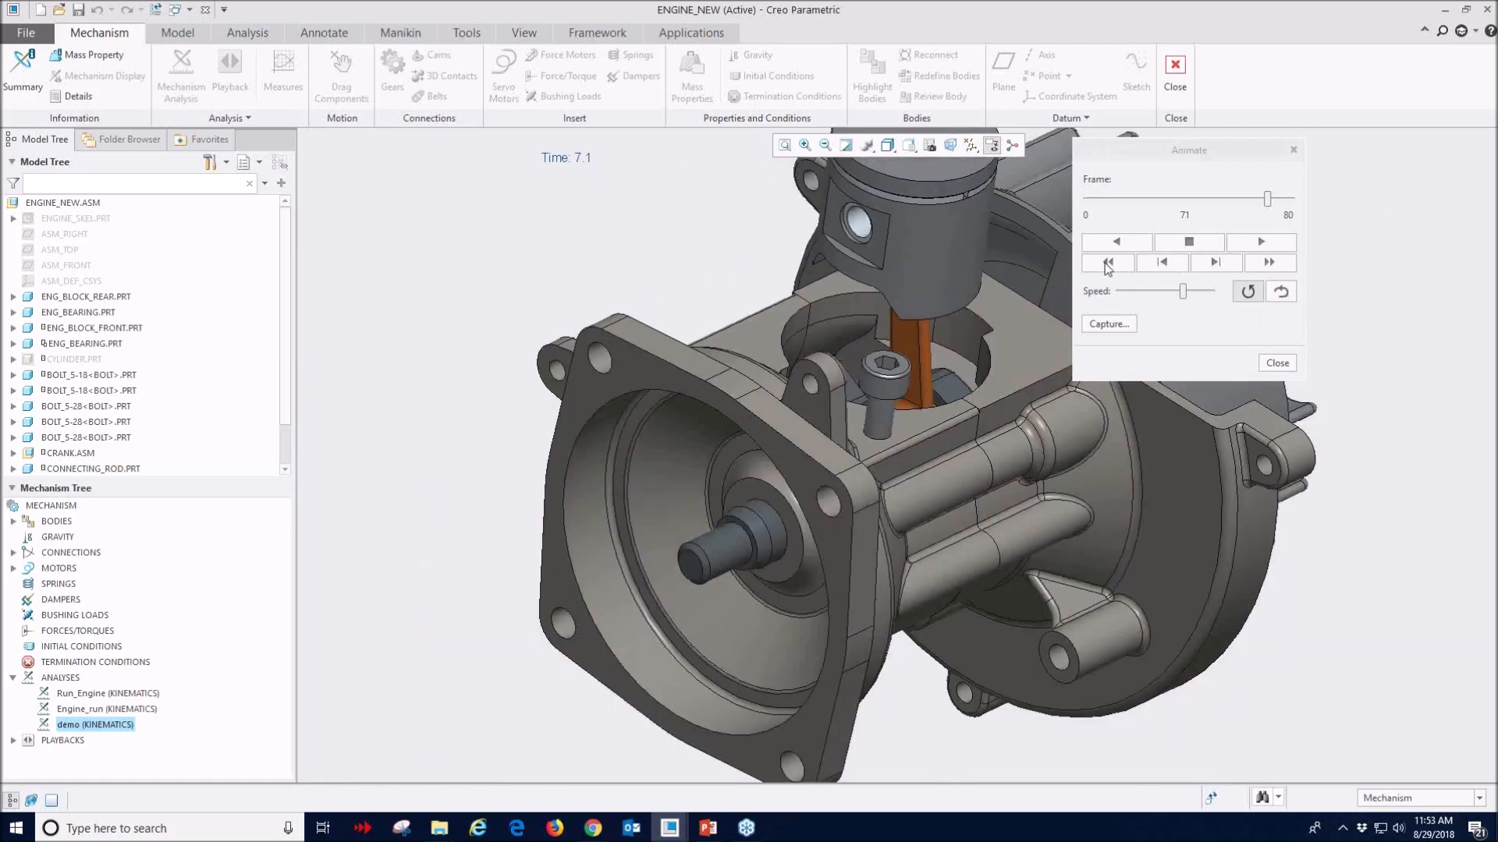
{"action": "left_click", "coordinate": [1261, 243]}
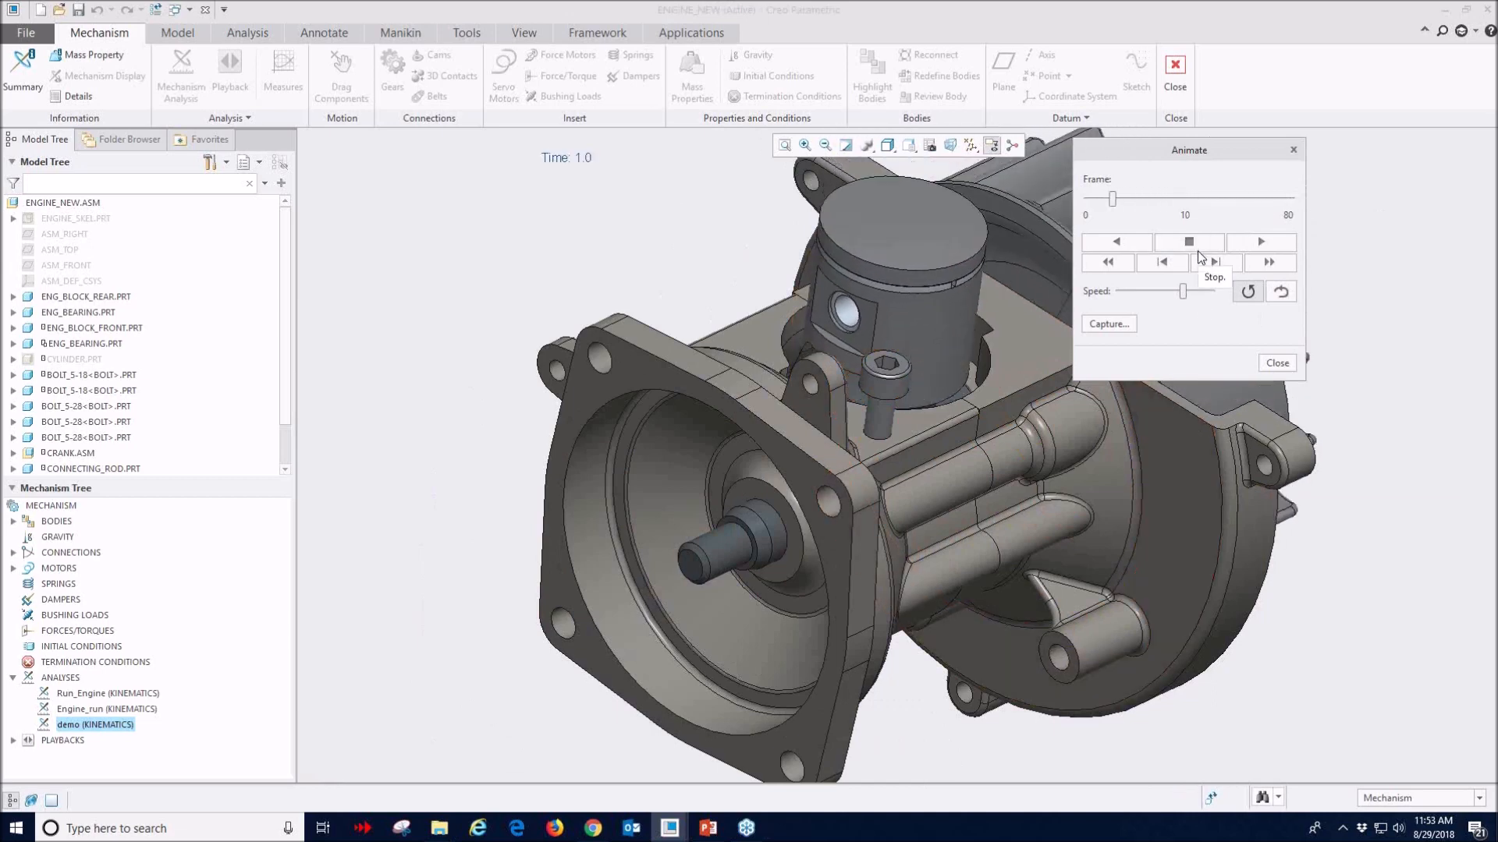
- Capture the animation as ENGINE_NEW.mpg in MPEG format, 640 pixels wide at 25 fps
{"action": "left_click", "coordinate": [1109, 324]}
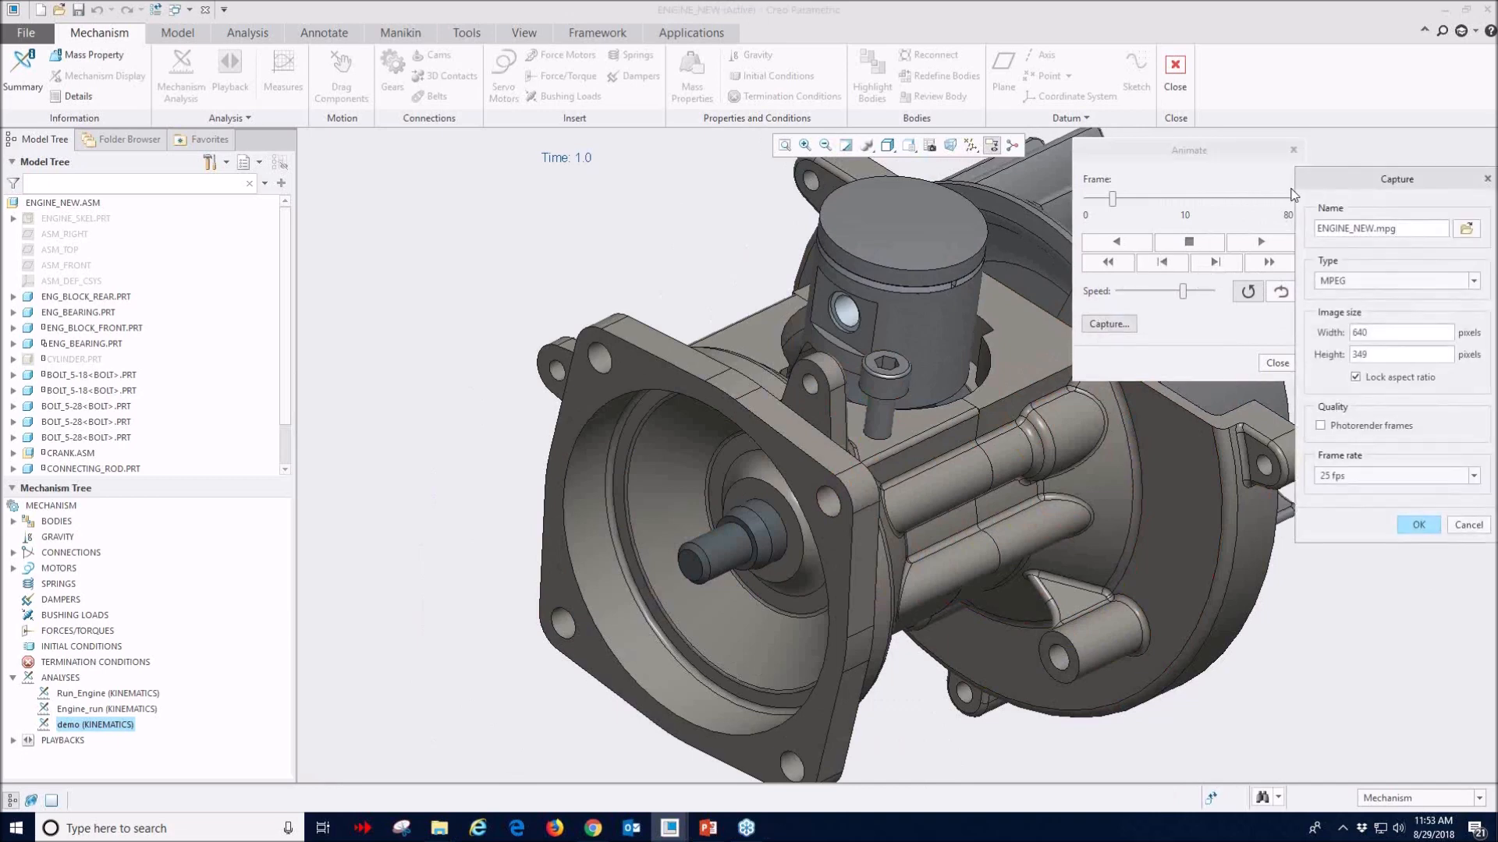
{"action": "left_click_drag", "start_coordinate": [1349, 180], "coordinate": [1197, 165]}
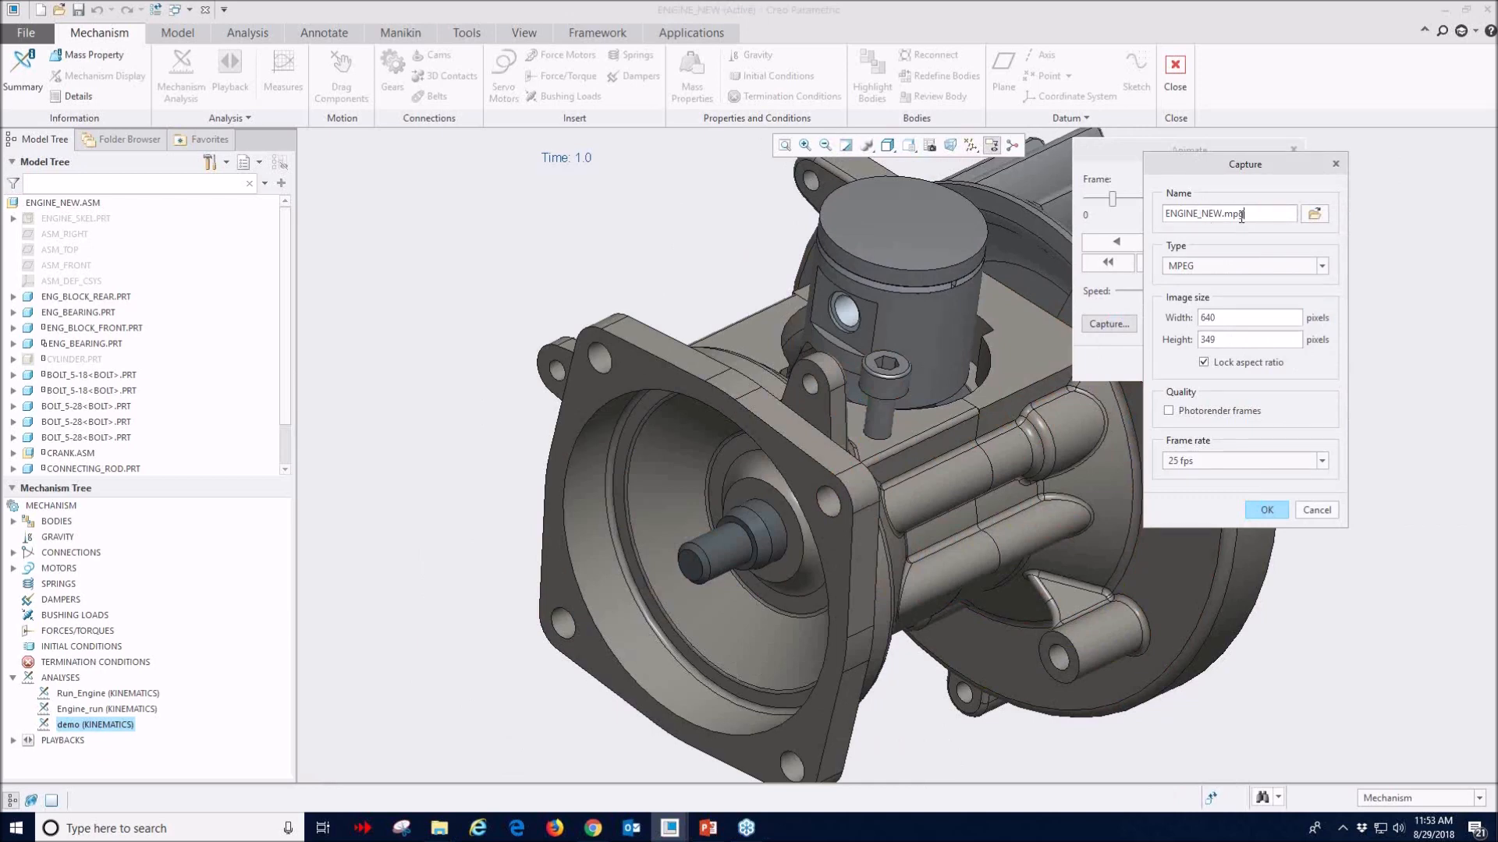
{"action": "double_click", "coordinate": [1205, 318]}
{"action": "left_click", "coordinate": [1321, 268]}
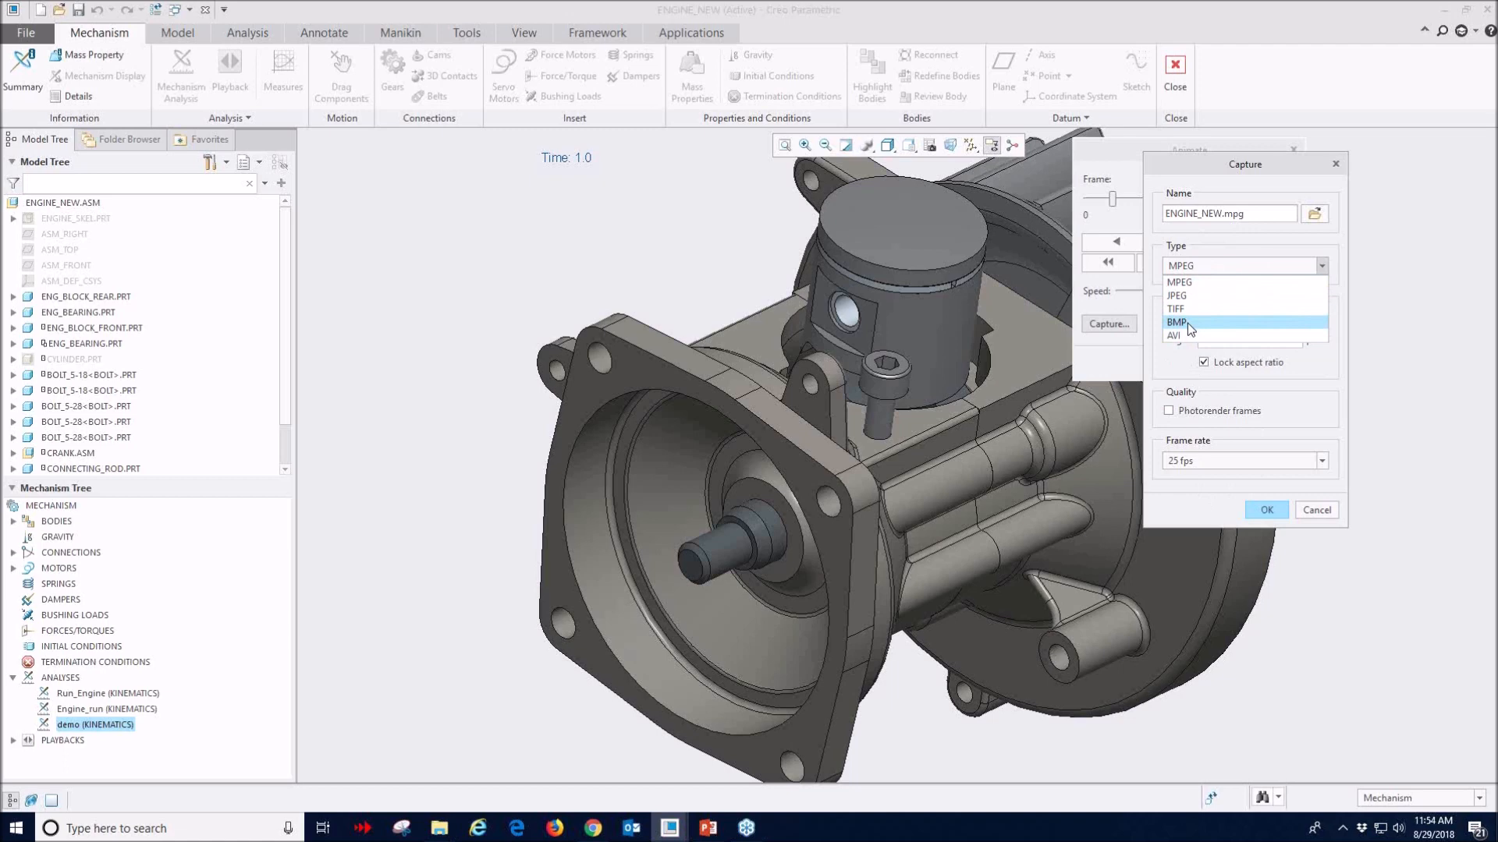
{"action": "left_click", "coordinate": [1191, 282]}
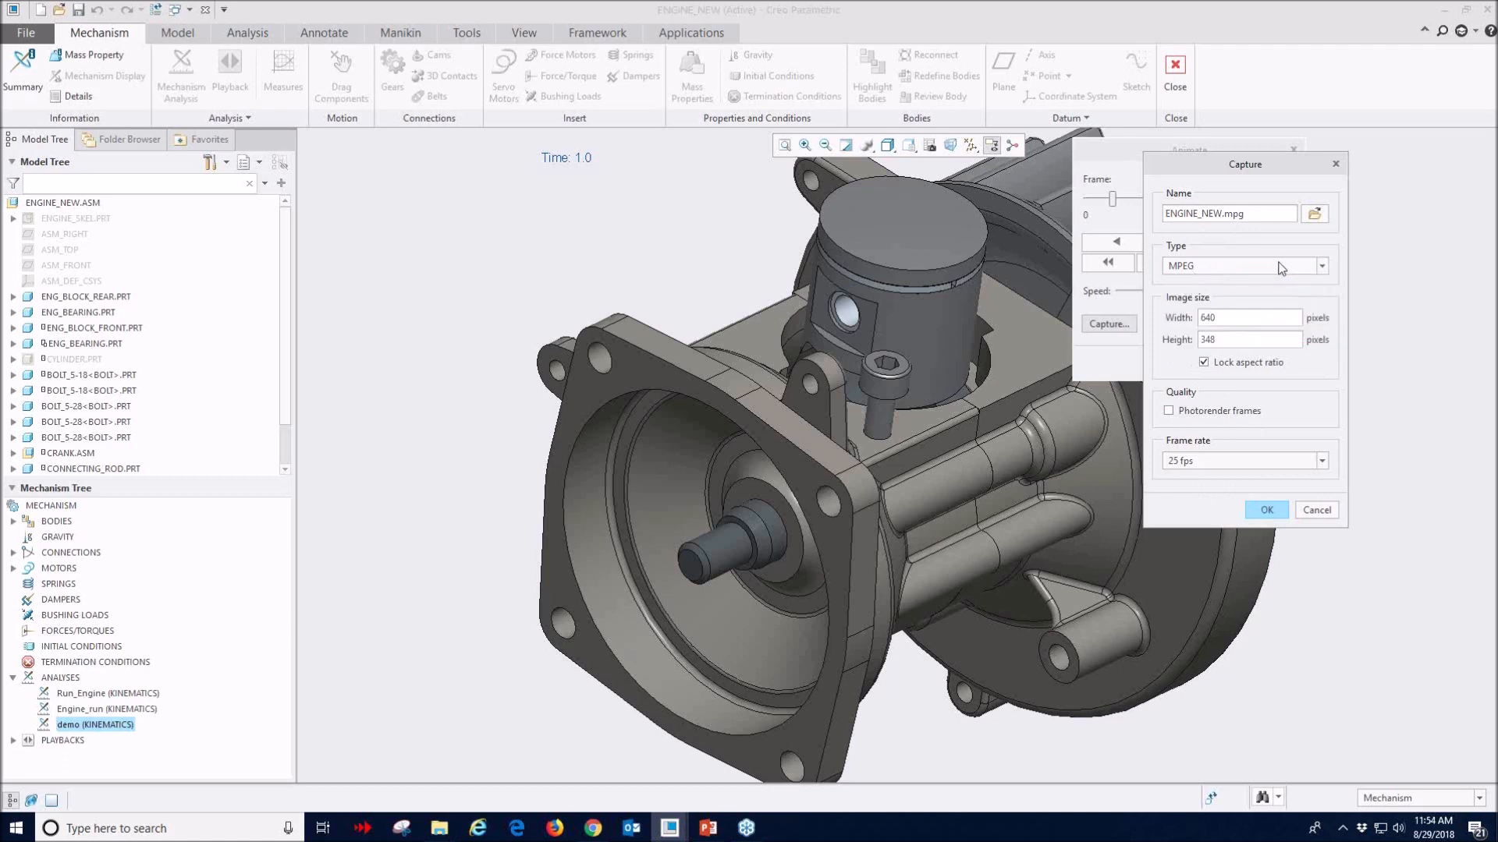
{"action": "left_click", "coordinate": [1265, 510]}
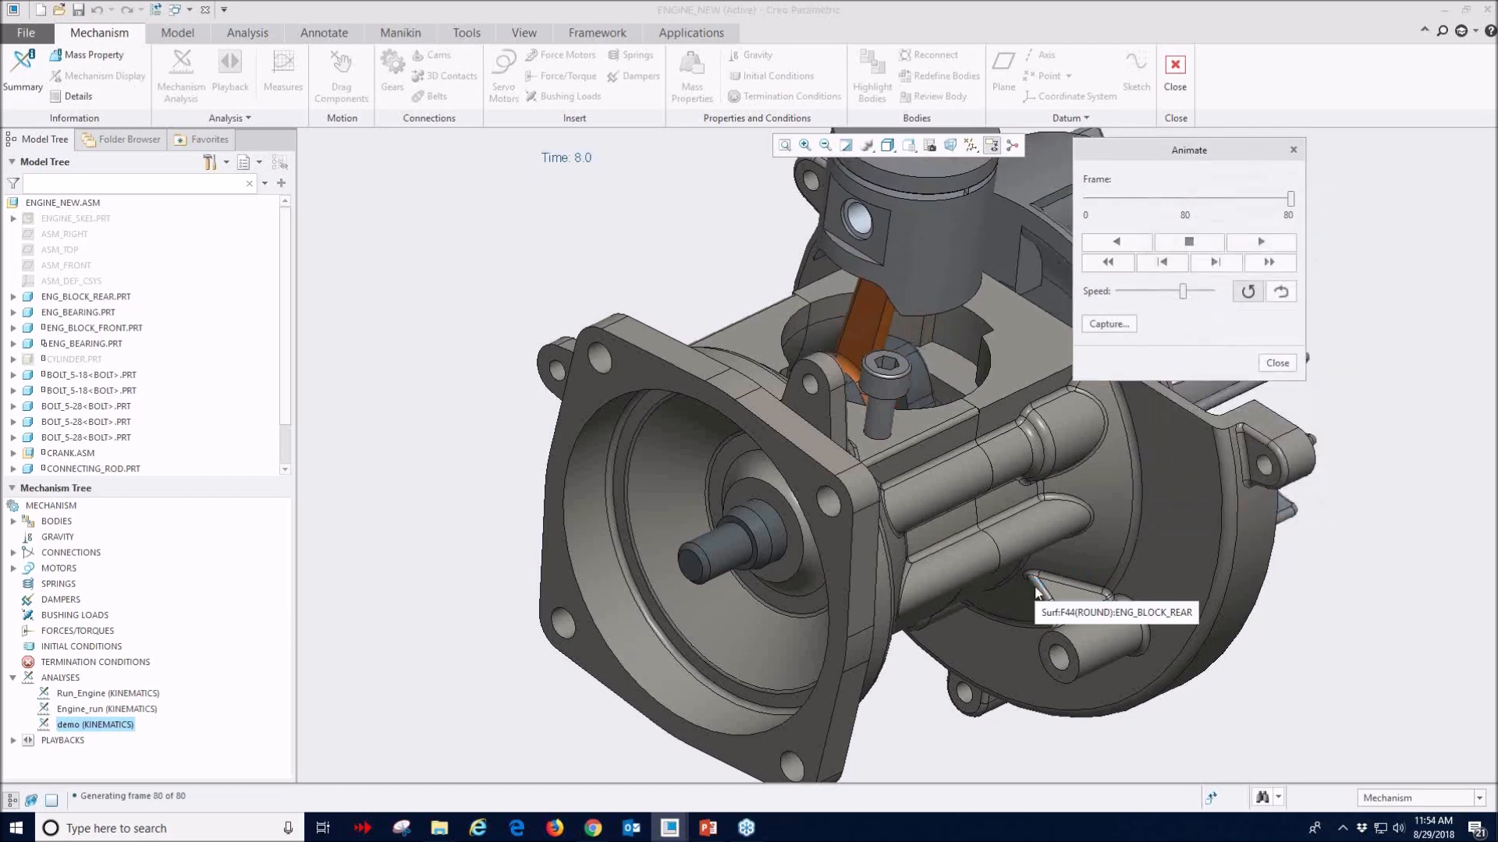
- Switch to the Design_Videos folder in File Explorer and play the captured ENGINE_NEW.mpg video
{"action": "left_click", "coordinate": [439, 829]}
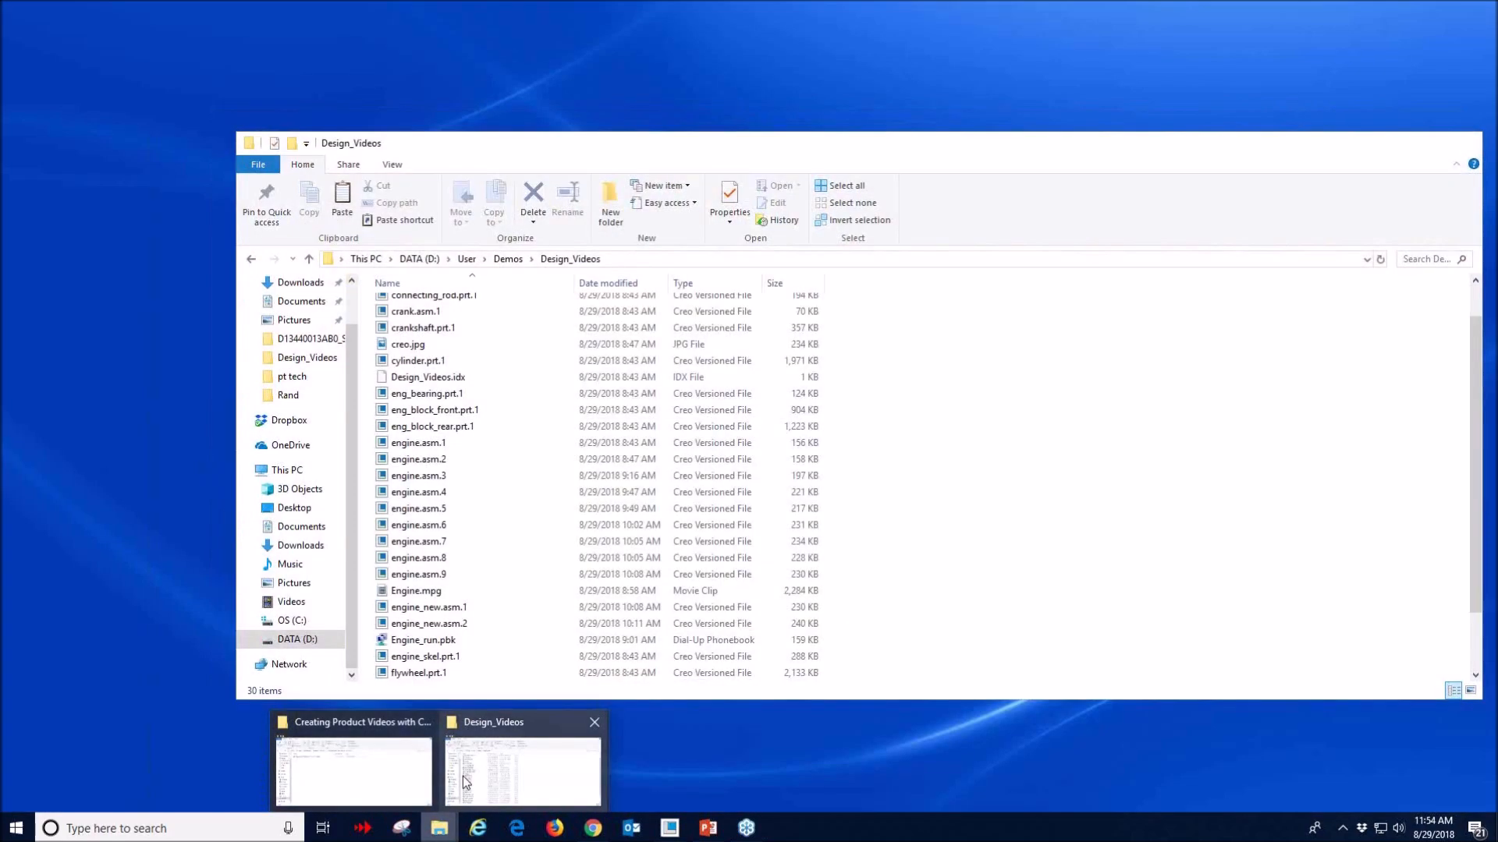
{"action": "left_click", "coordinate": [462, 776]}
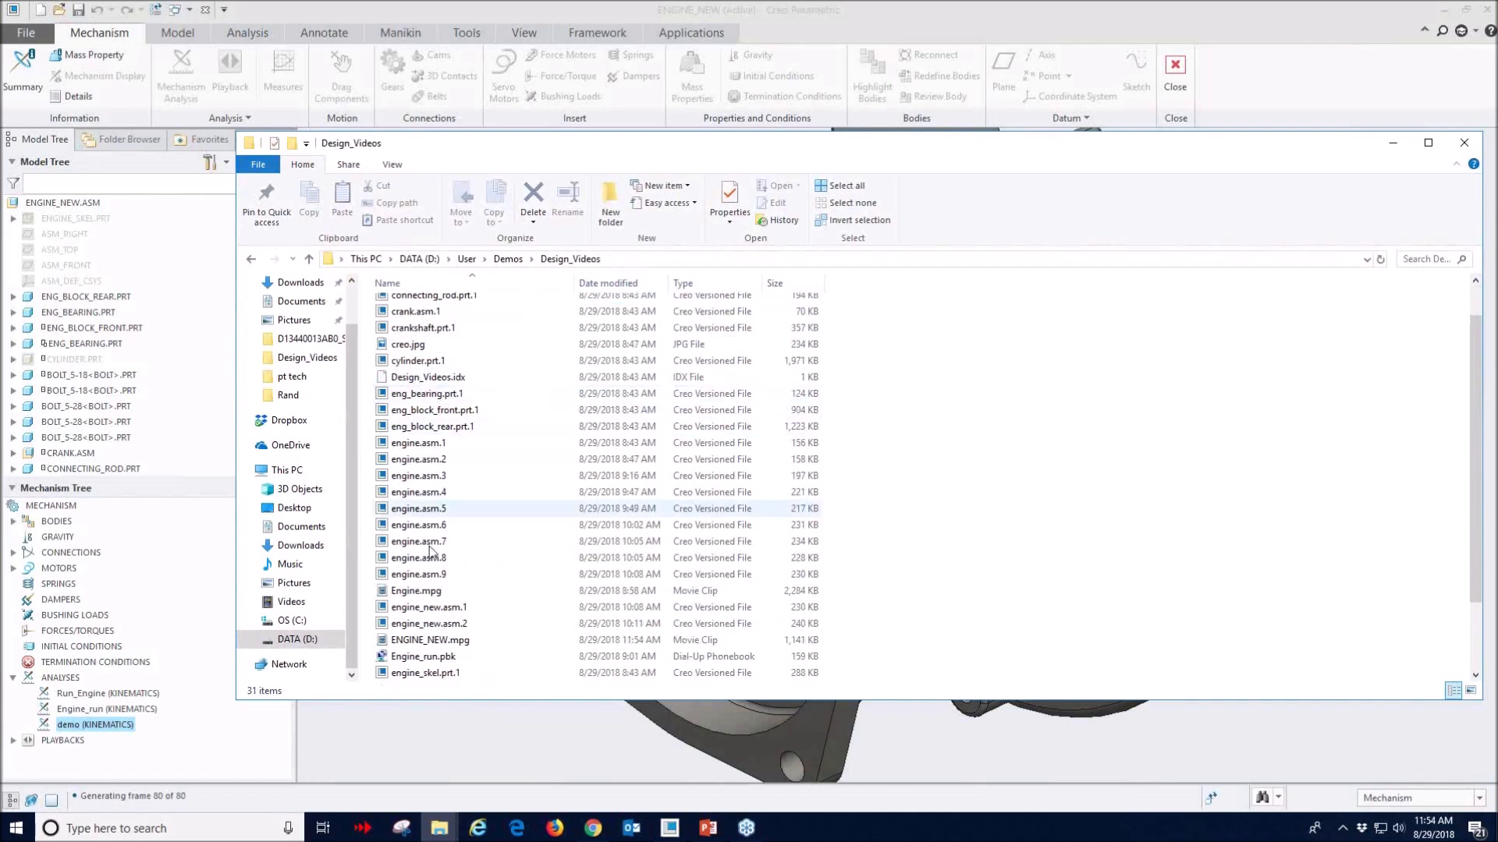
{"action": "scroll", "coordinate": [428, 607], "scroll_direction": "down", "scroll_amount": 1}
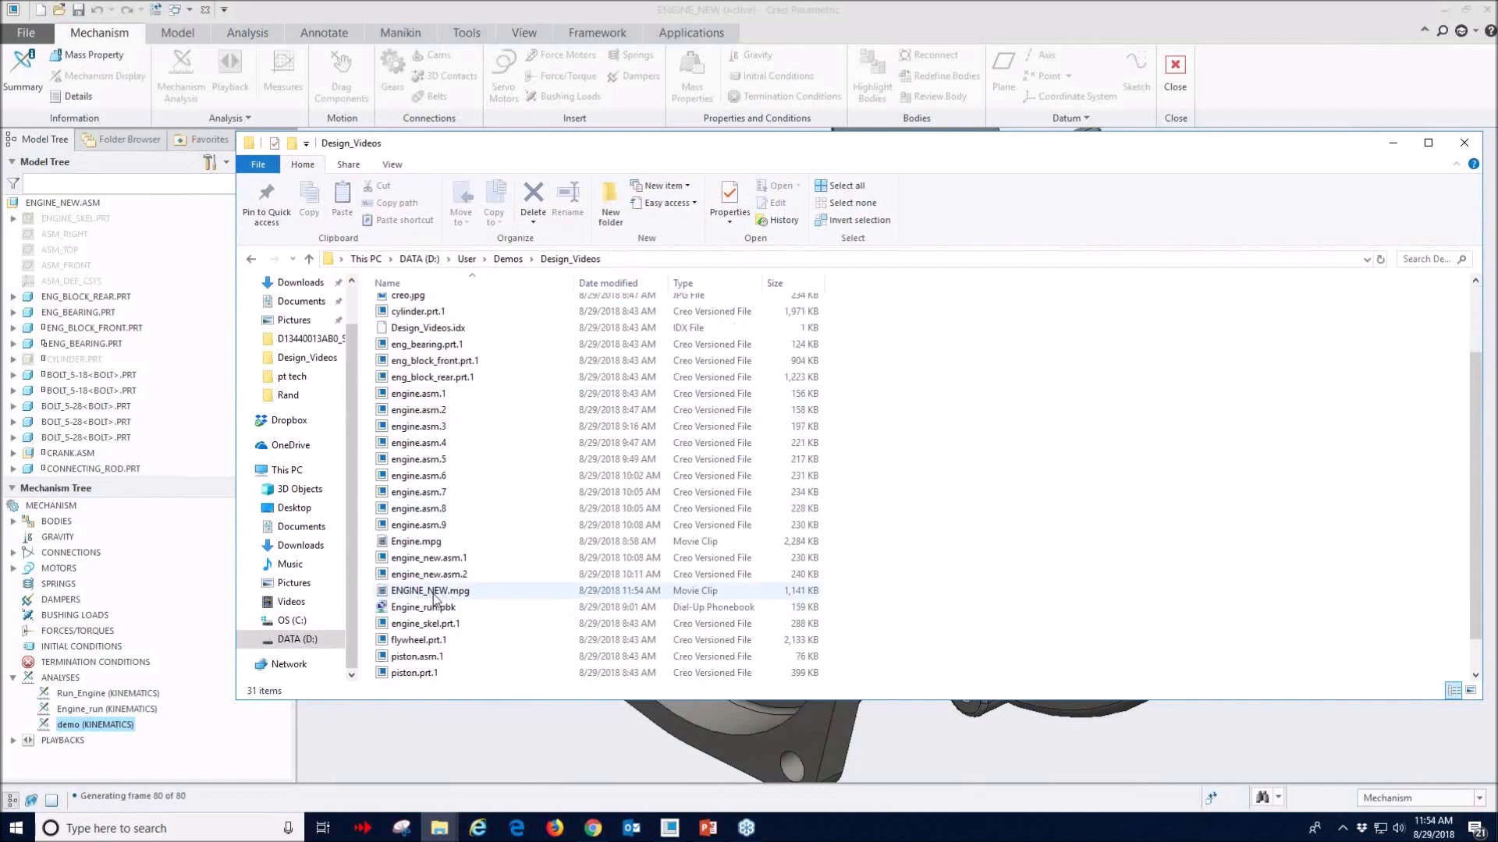
{"action": "double_click", "coordinate": [436, 591]}
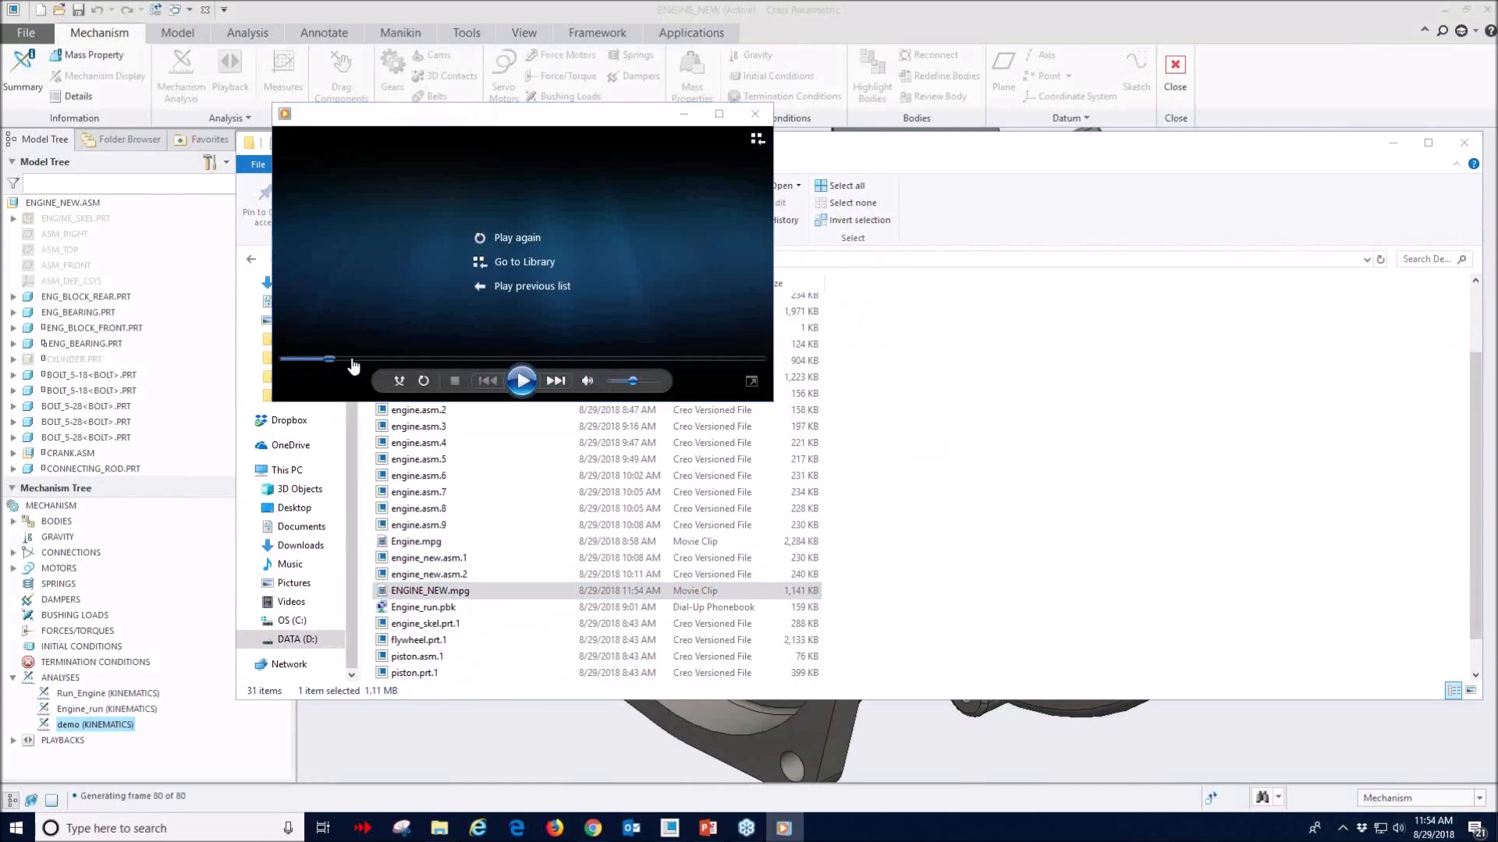
- Replay the captured ENGINE_NEW.mpg video, close the player and return to the engine animation in Creo
{"action": "left_click", "coordinate": [521, 381]}
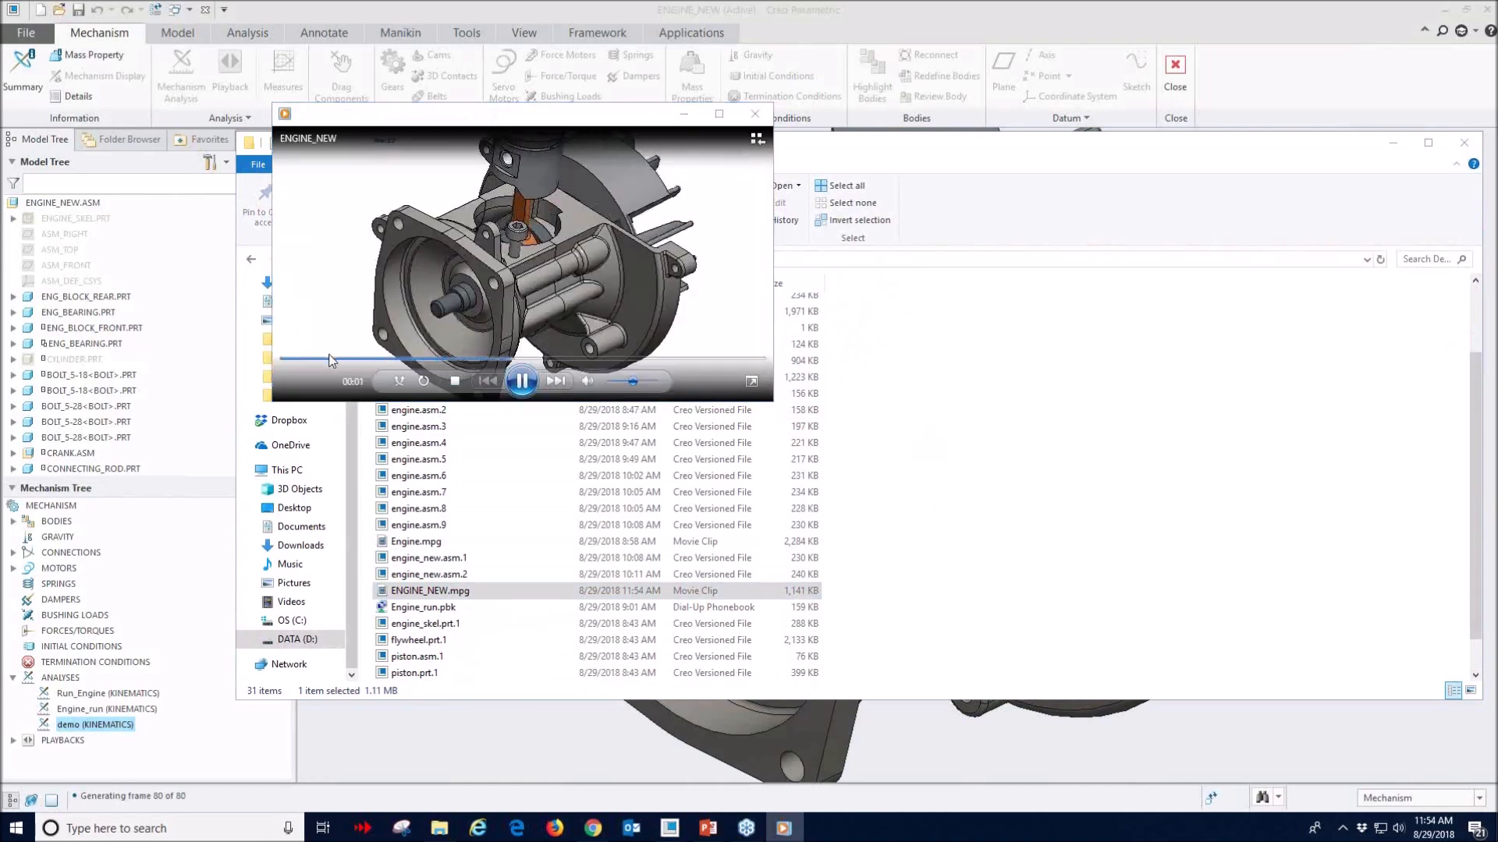
{"action": "left_click", "coordinate": [754, 113]}
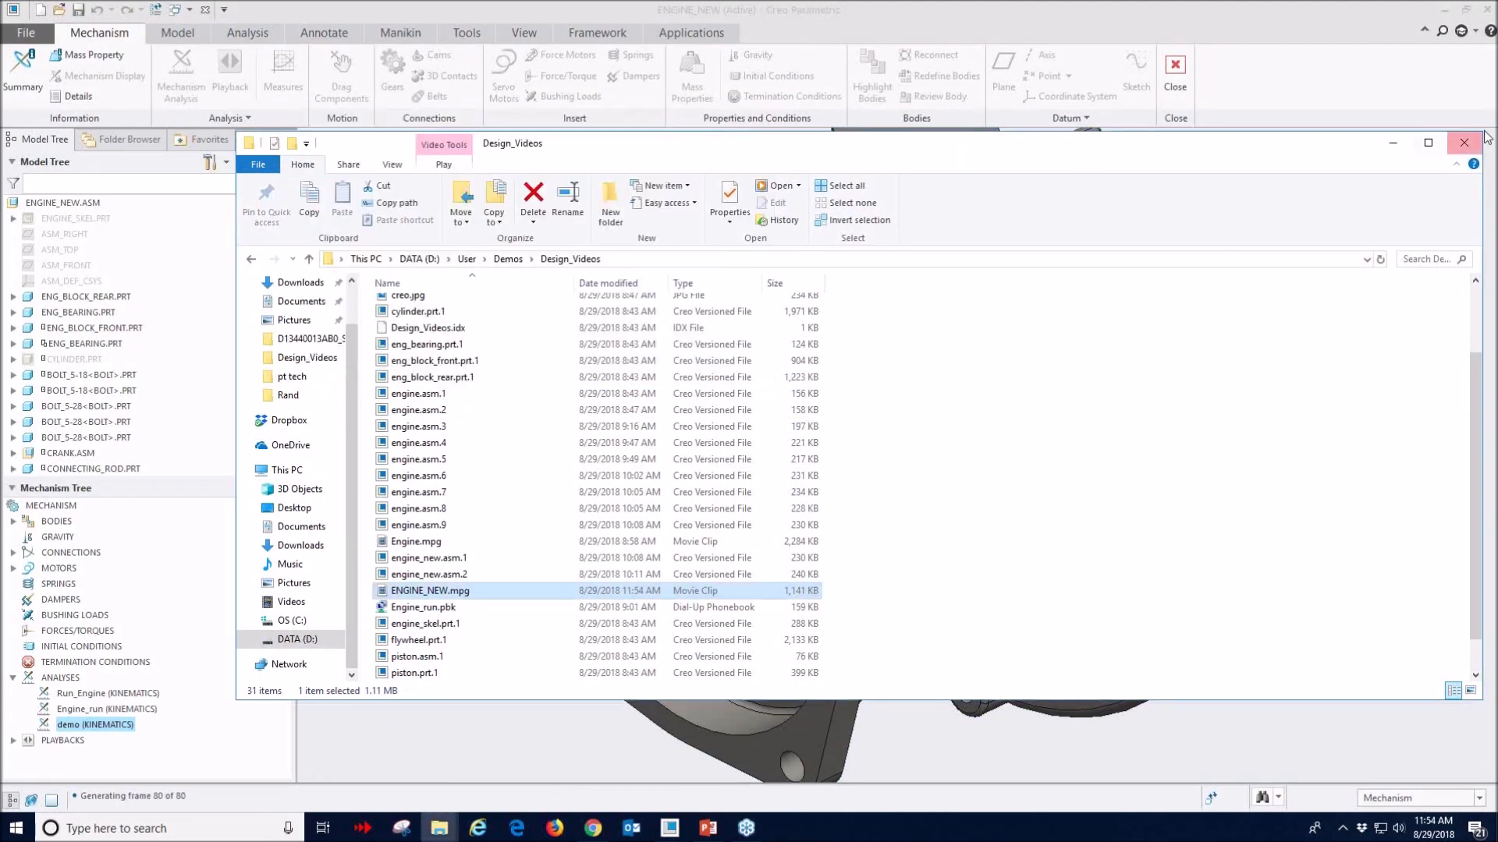
{"action": "left_click", "coordinate": [1393, 144]}
{"action": "scroll", "coordinate": [952, 503], "scroll_direction": "down", "scroll_amount": 3}
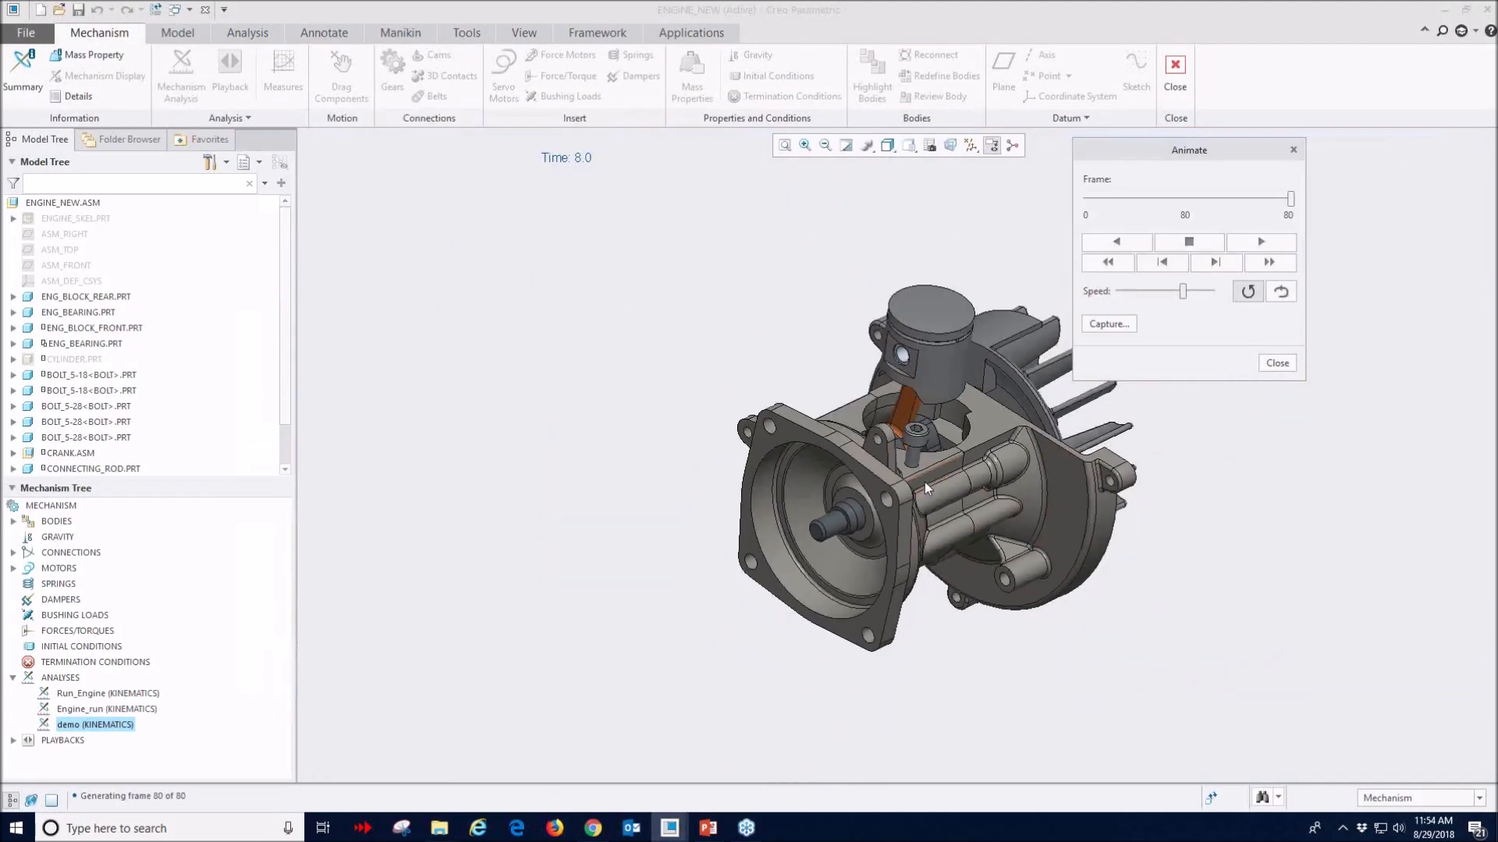
- Dismiss the capture settings, close the animation and playbacks, and leave Mechanism without saving the demo playback
{"action": "left_click", "coordinate": [1109, 324]}
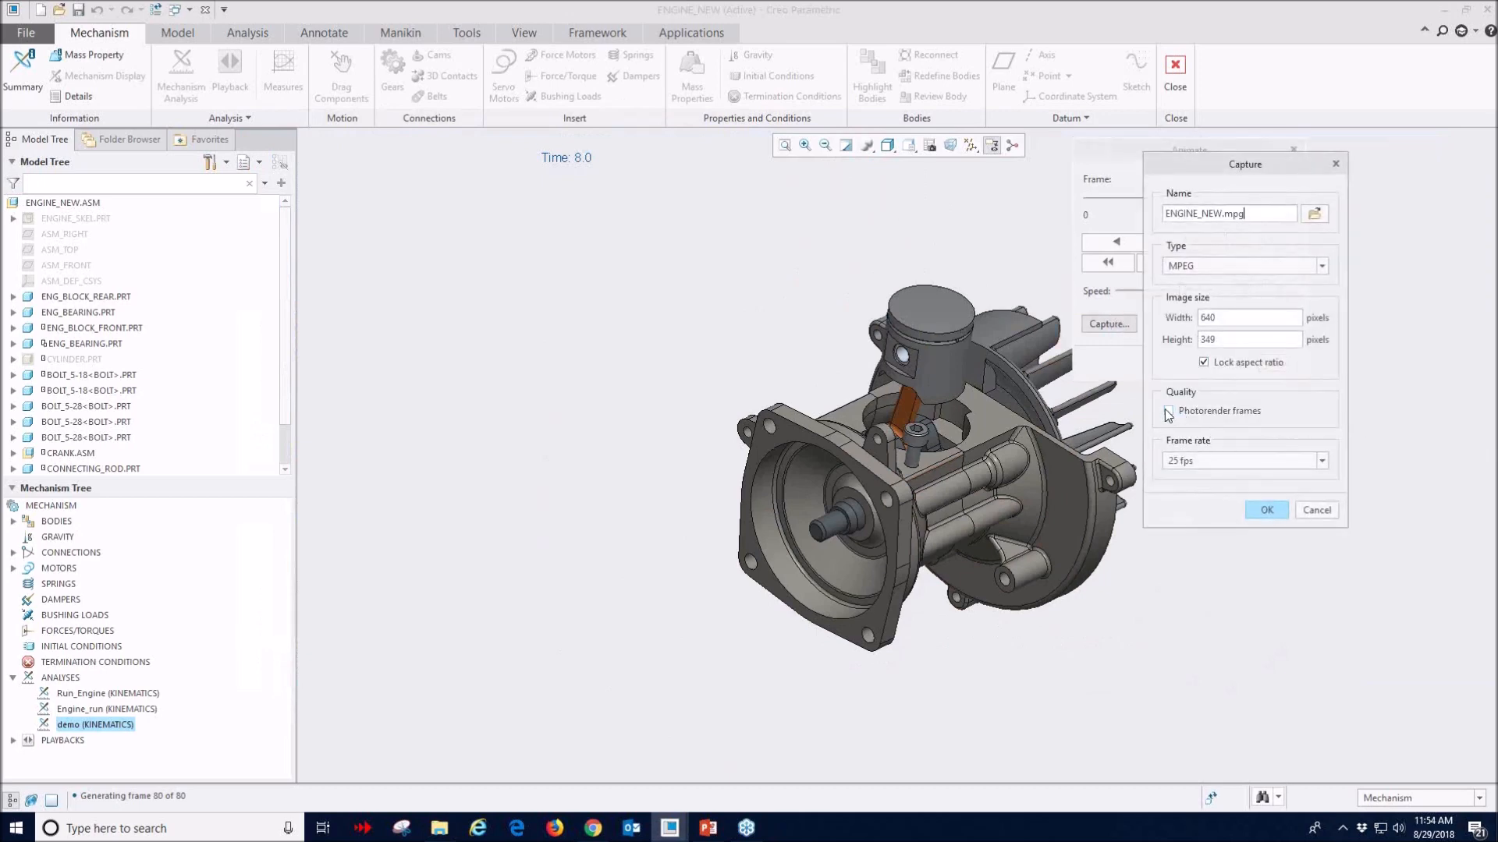
{"action": "left_click", "coordinate": [1326, 510]}
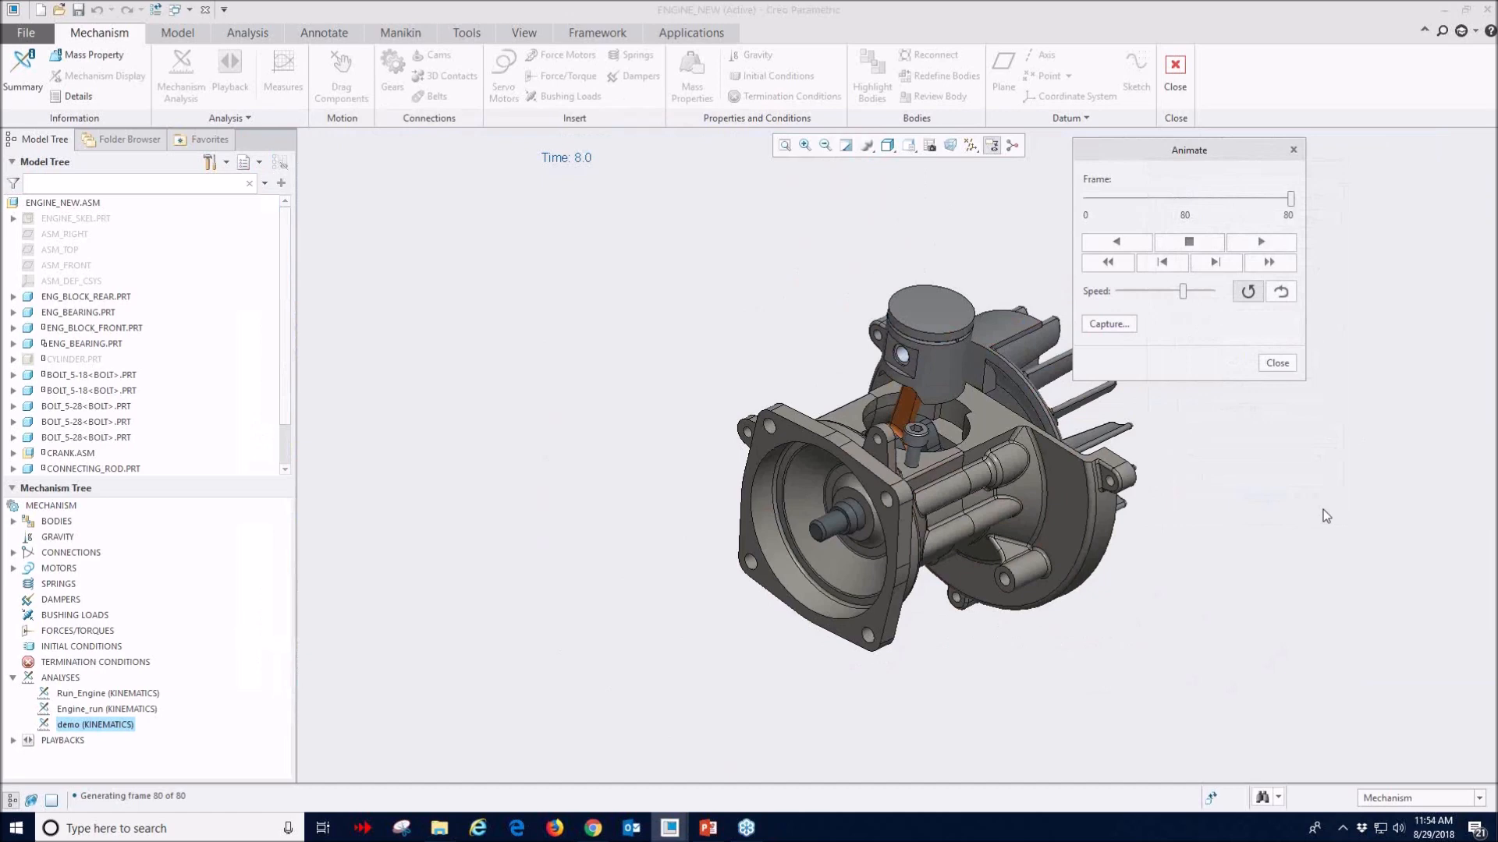
{"action": "left_click", "coordinate": [1275, 367]}
{"action": "left_click", "coordinate": [1221, 314]}
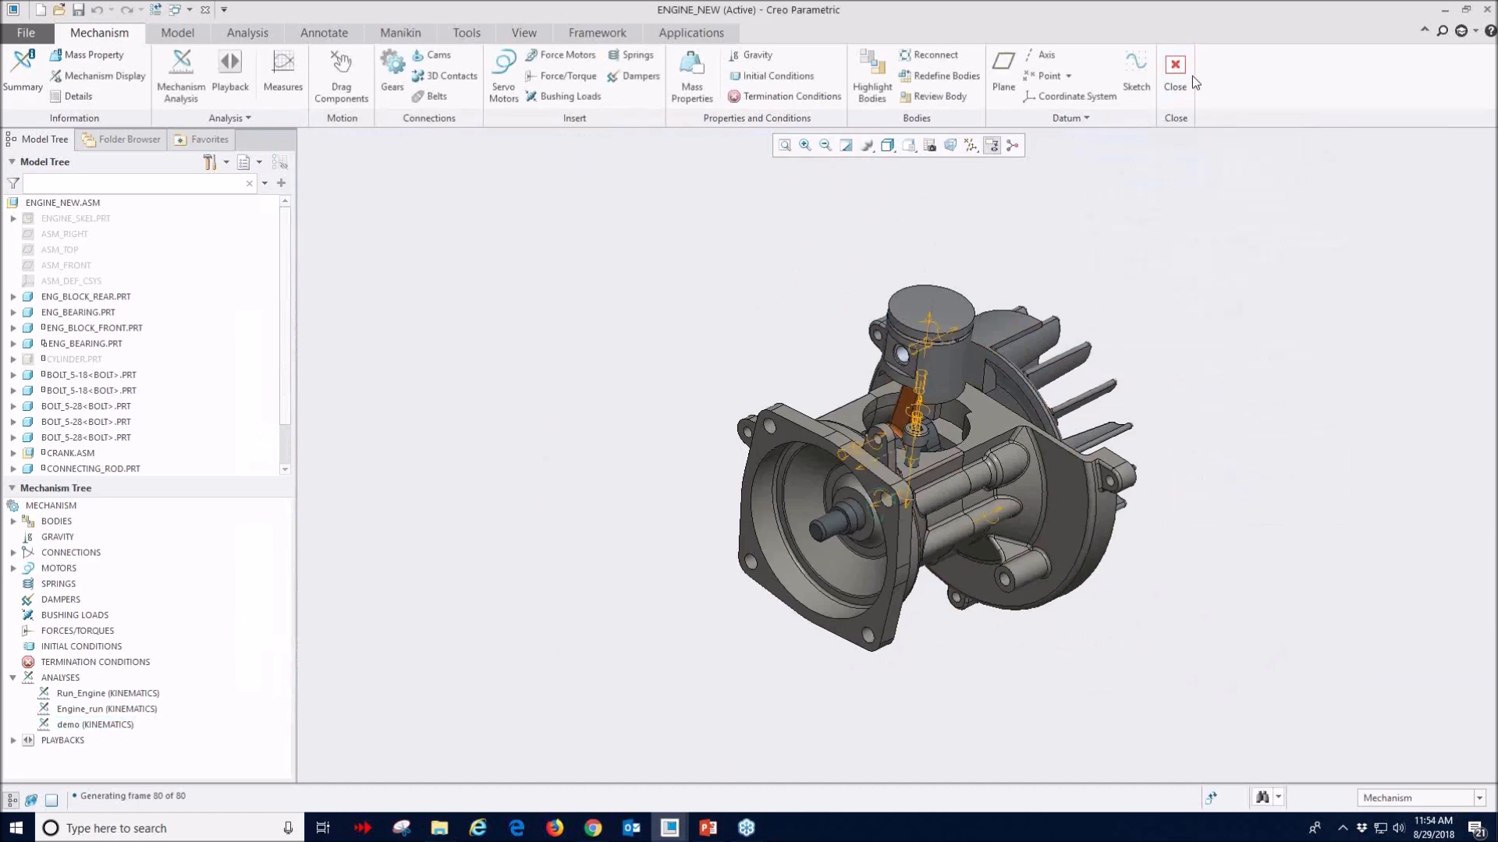
{"action": "left_click", "coordinate": [1178, 78]}
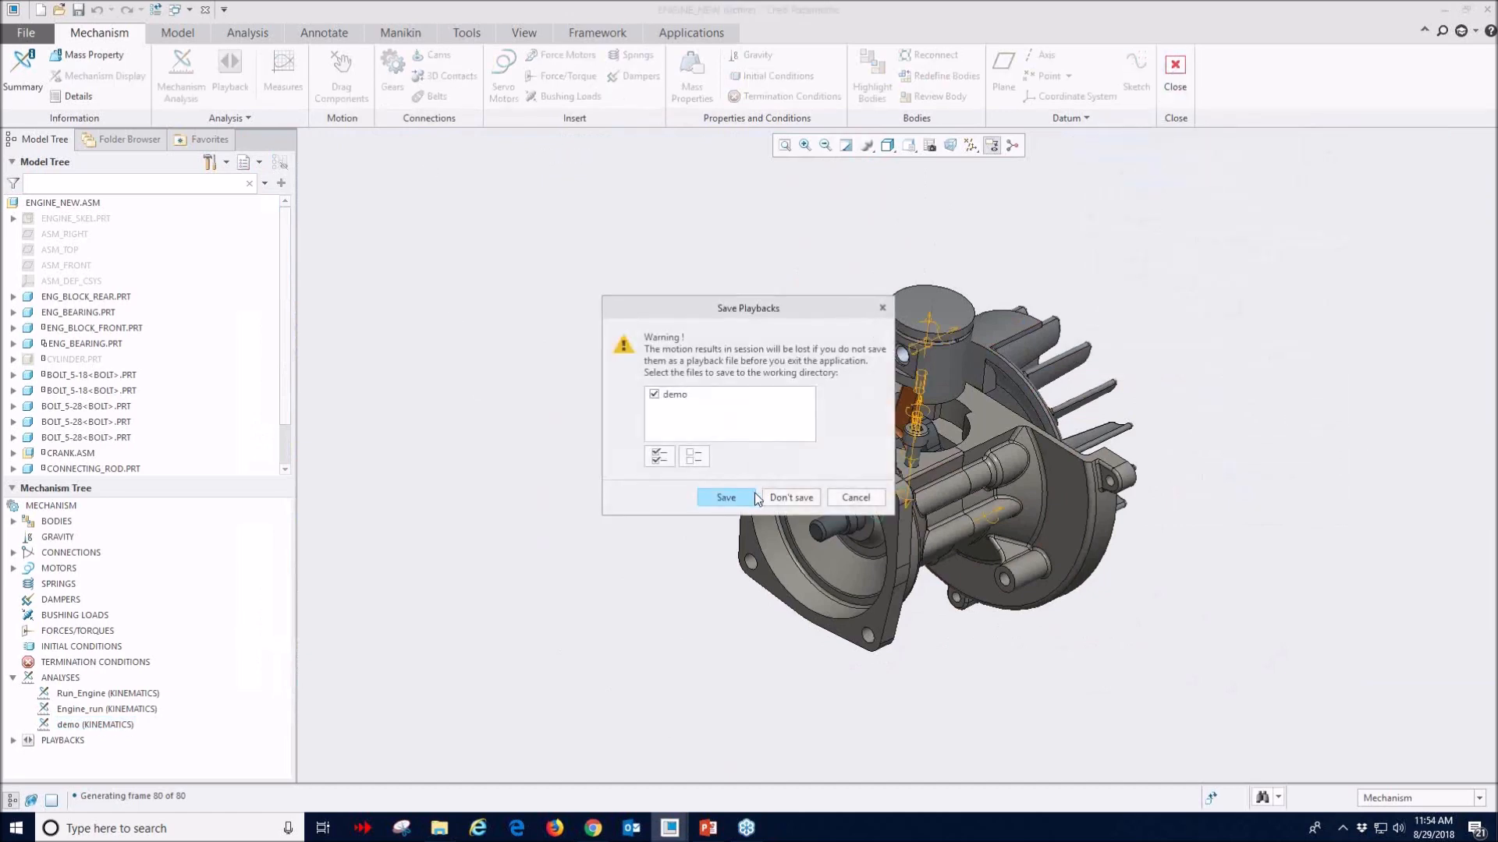
{"action": "left_click", "coordinate": [778, 498]}
- Close the ENGINE_NEW window and hide CYLINDER.PRT in ENGINE.ASM
{"action": "left_click", "coordinate": [206, 11]}
{"action": "scroll", "coordinate": [761, 429], "scroll_direction": "down", "scroll_amount": 5}
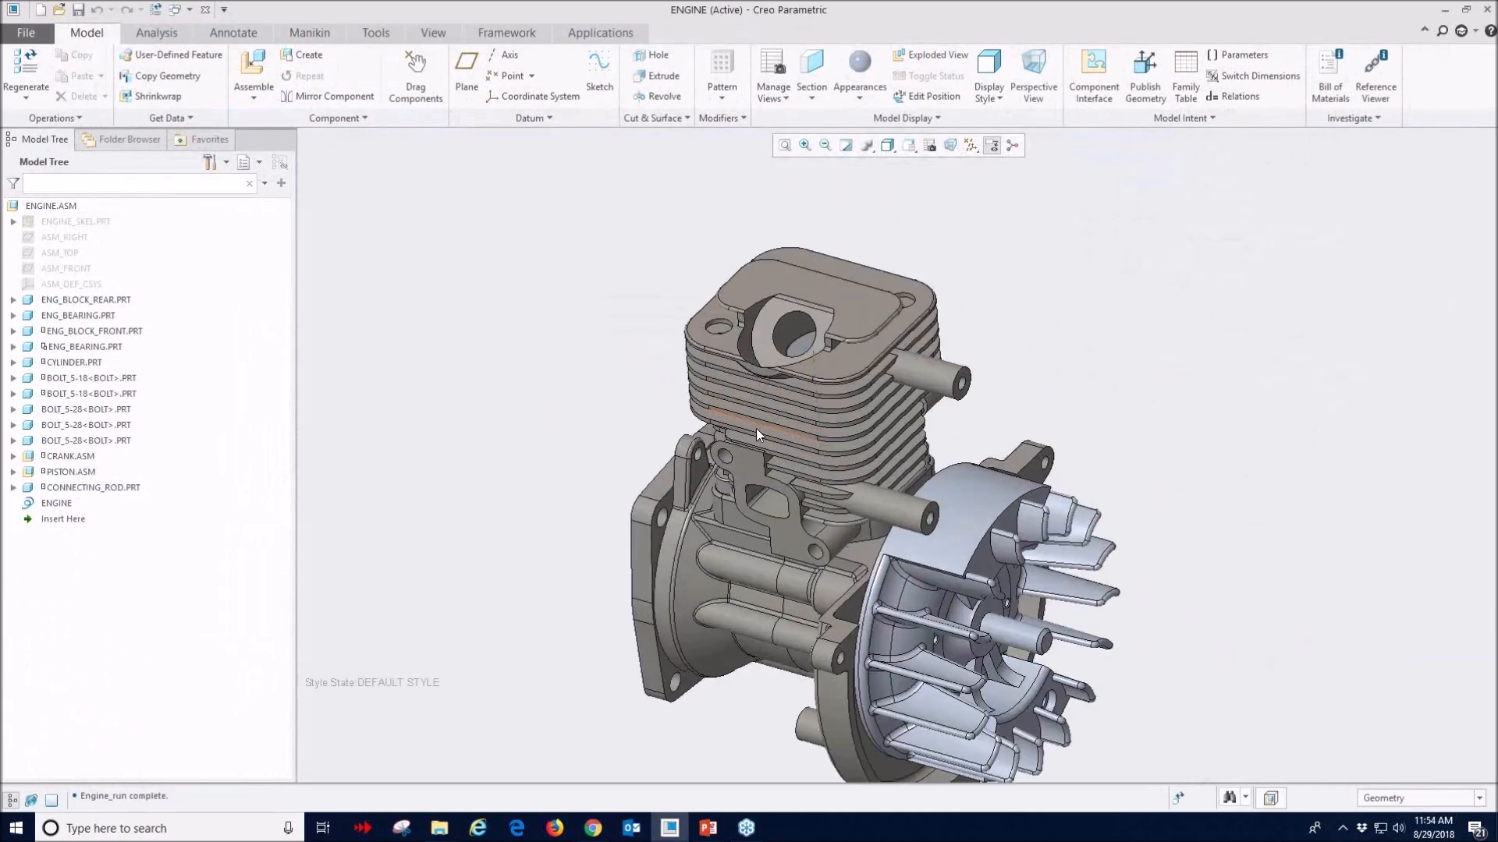
{"action": "middle_click_drag", "start_coordinate": [834, 351], "coordinate": [803, 283], "text": "shift"}
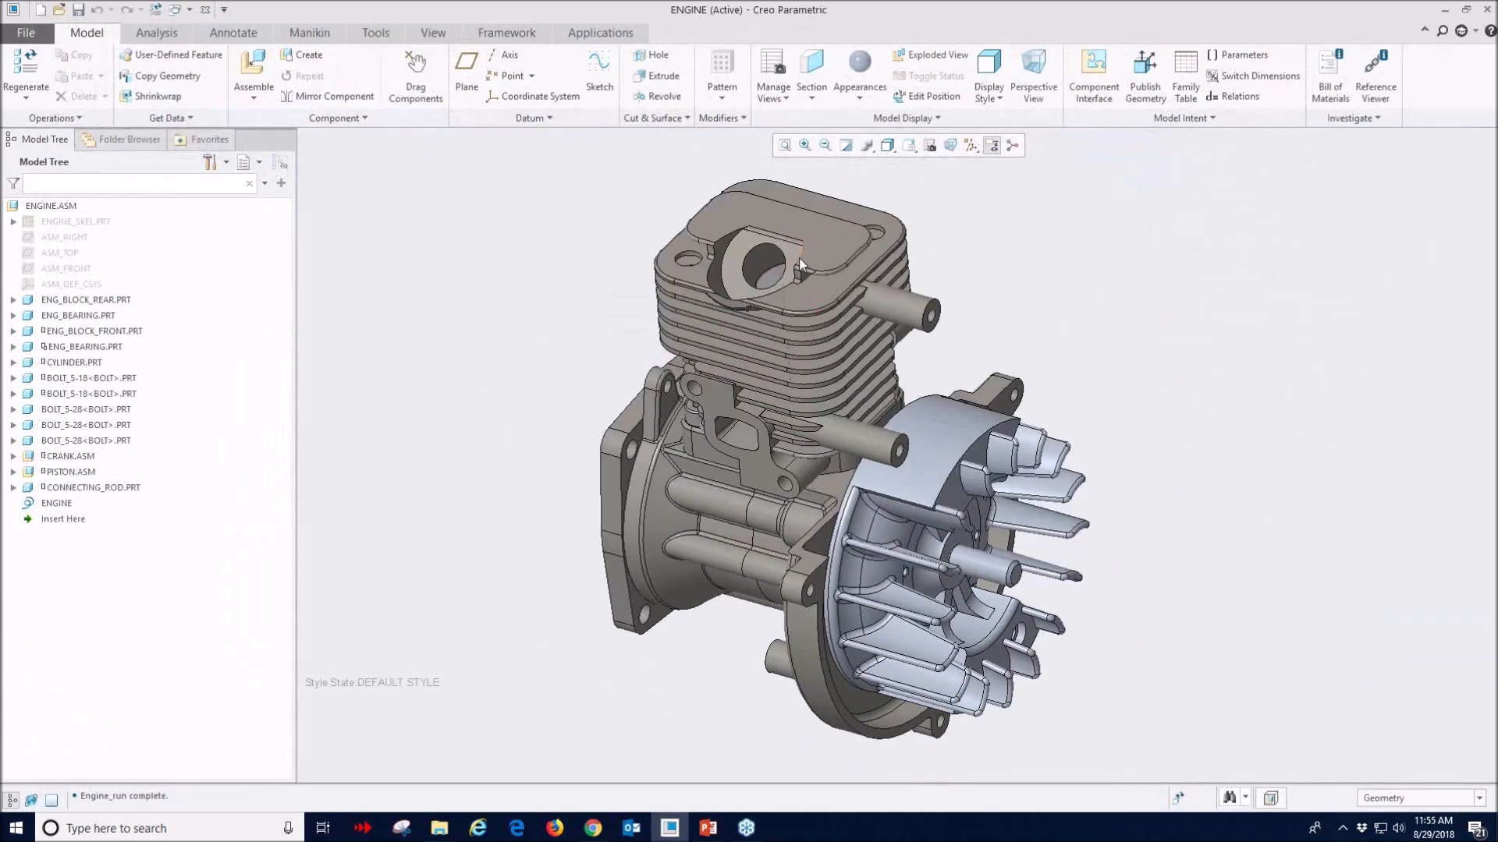
{"action": "left_click", "coordinate": [883, 311]}
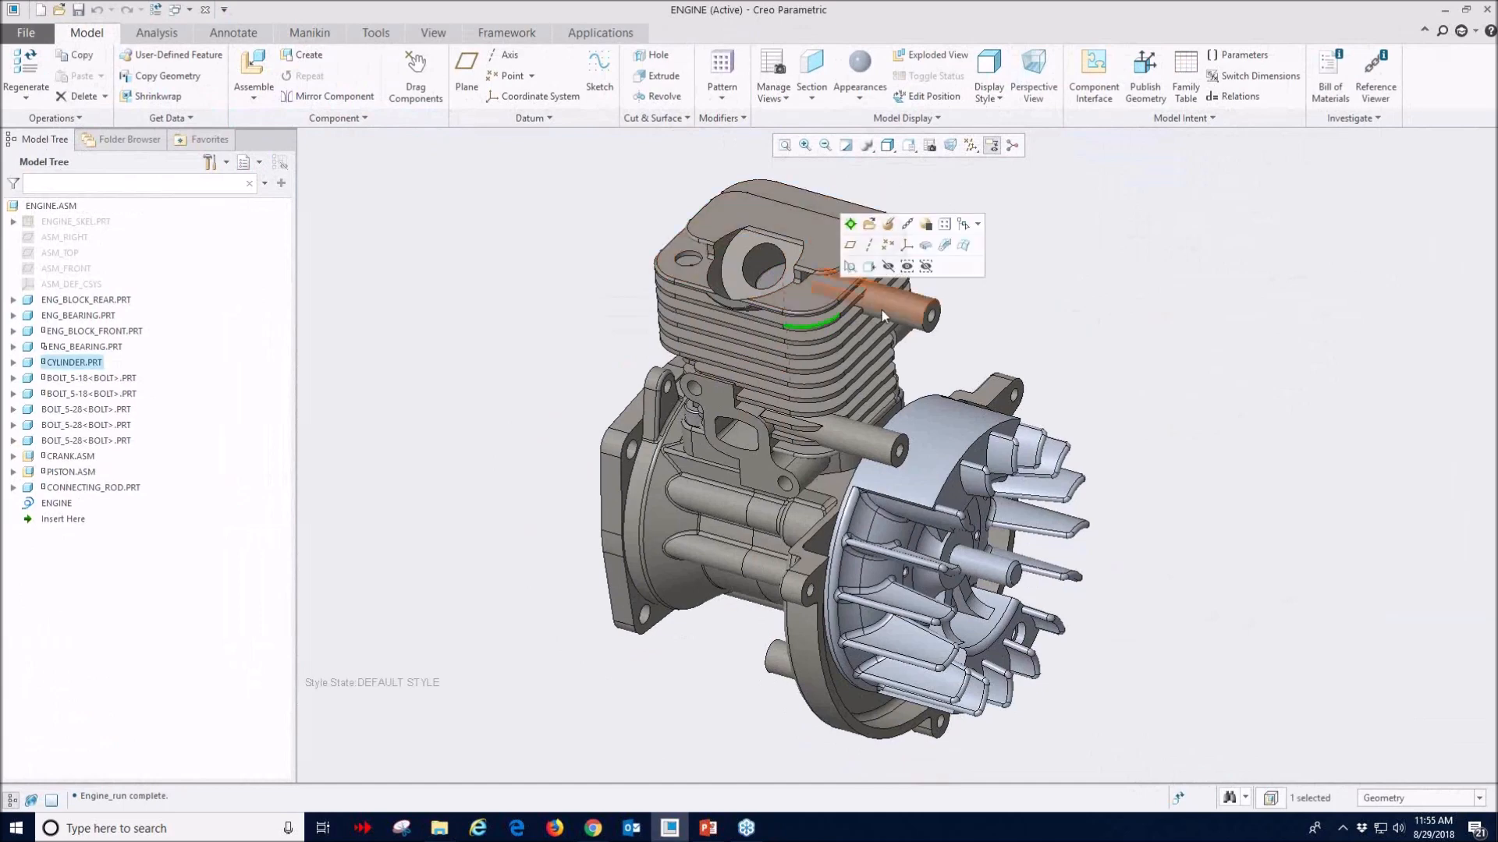
{"action": "left_click", "coordinate": [888, 266]}
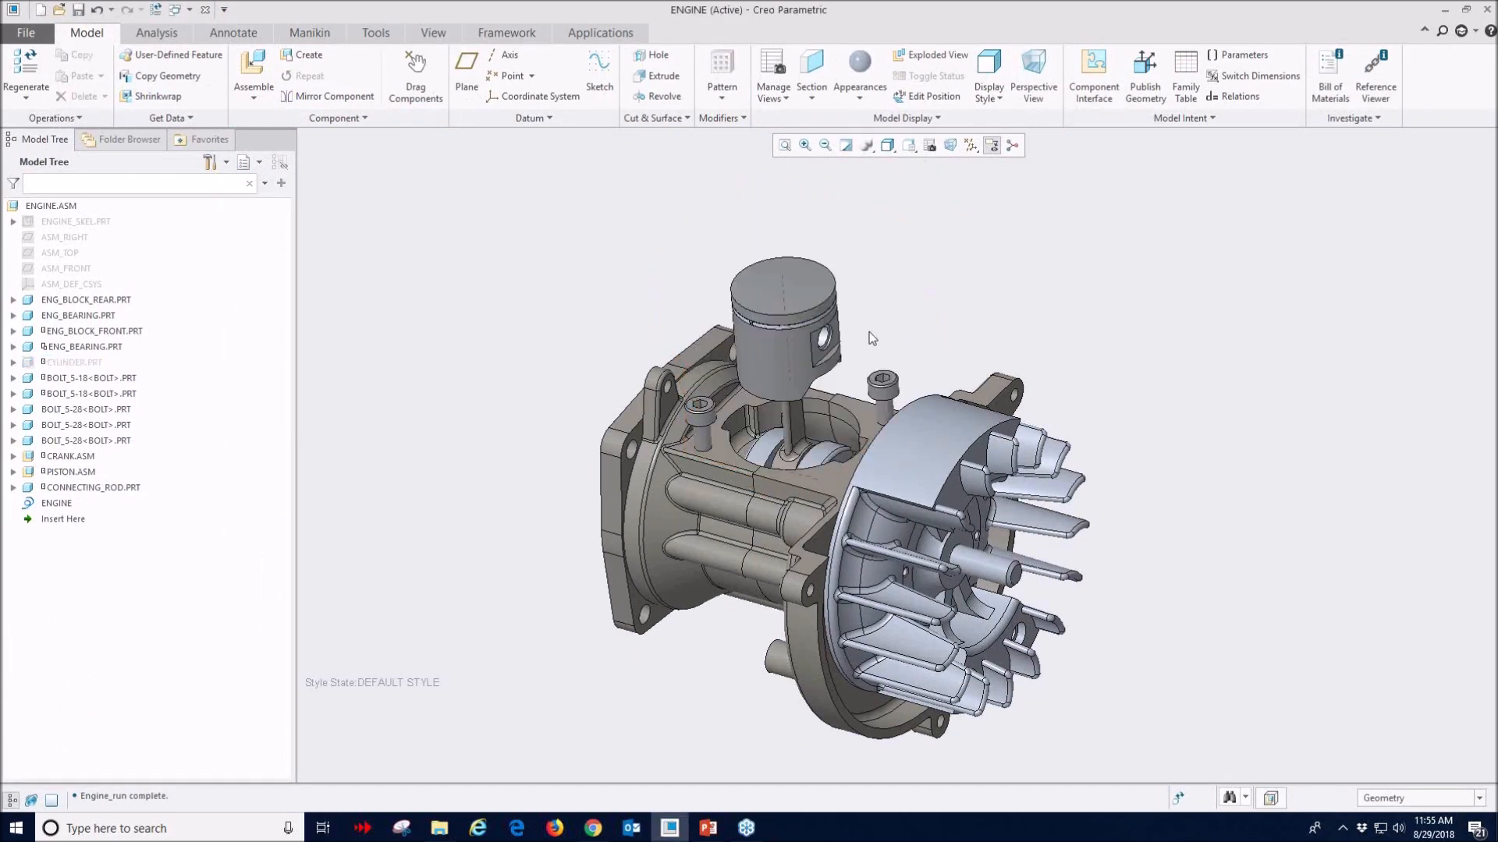
- Apply a light blue-grey metal appearance from the std-metals.dmt library to PISTON.ASM
{"action": "scroll", "coordinate": [869, 330], "scroll_direction": "down", "scroll_amount": 3}
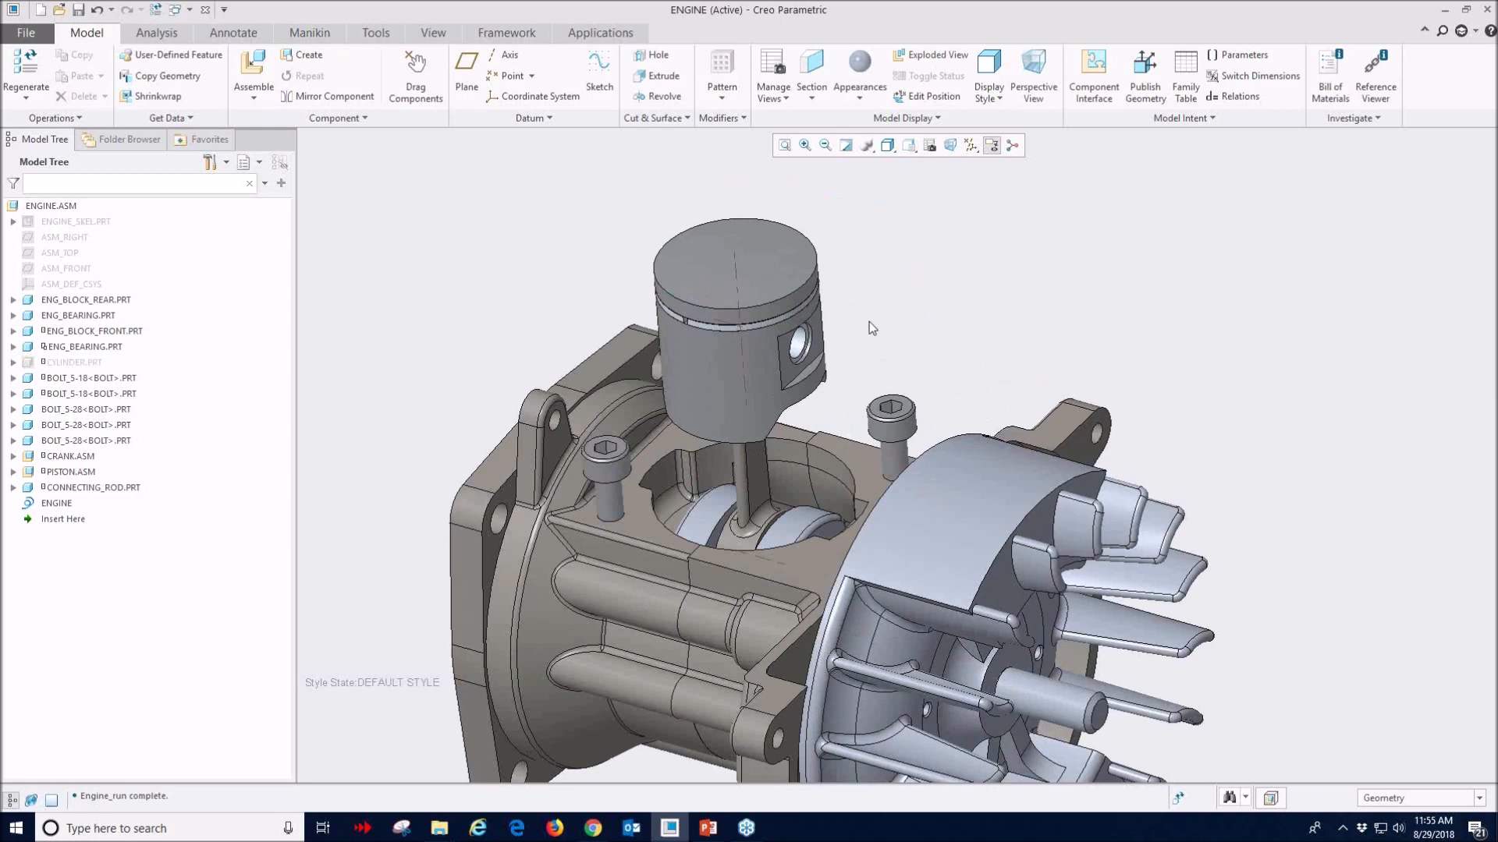
{"action": "scroll", "coordinate": [1086, 349], "scroll_direction": "up", "scroll_amount": 2}
{"action": "middle_click_drag", "start_coordinate": [1030, 382], "coordinate": [976, 390]}
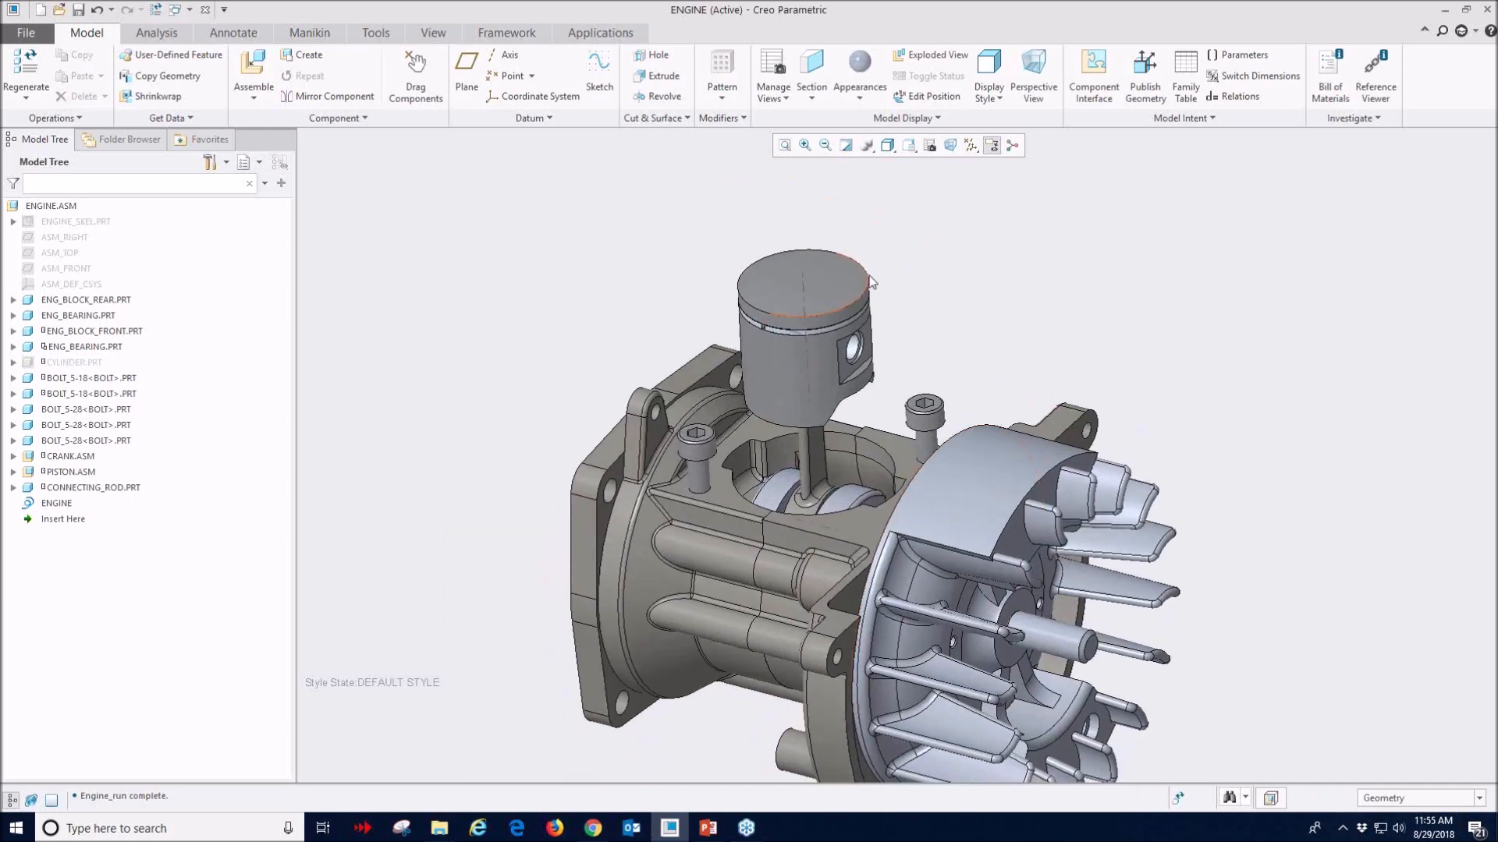
{"action": "scroll", "coordinate": [866, 277], "scroll_direction": "up", "scroll_amount": 2}
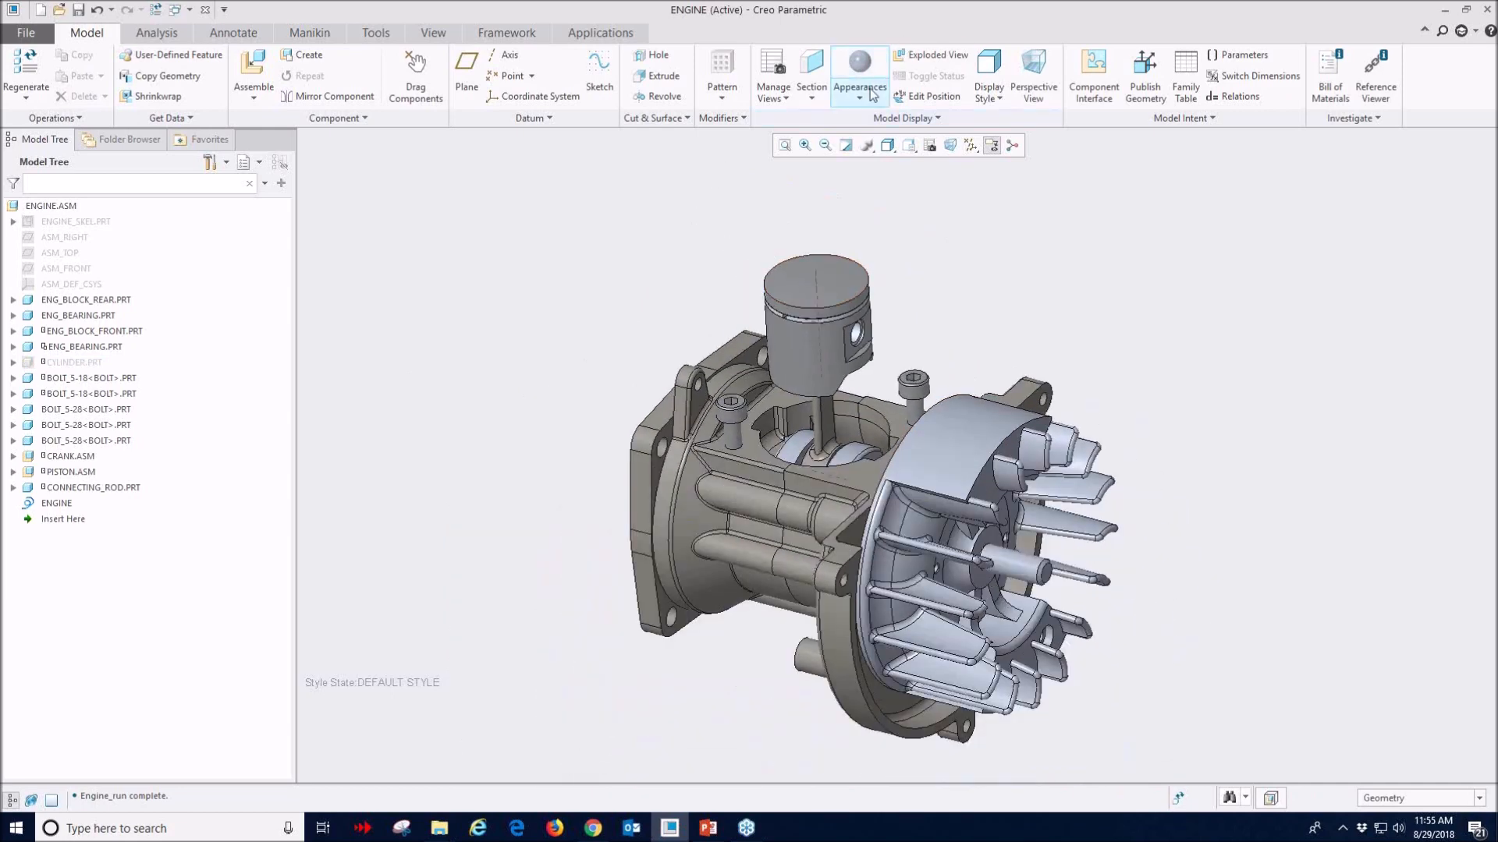
{"action": "scroll", "coordinate": [865, 304], "scroll_direction": "down", "scroll_amount": 2}
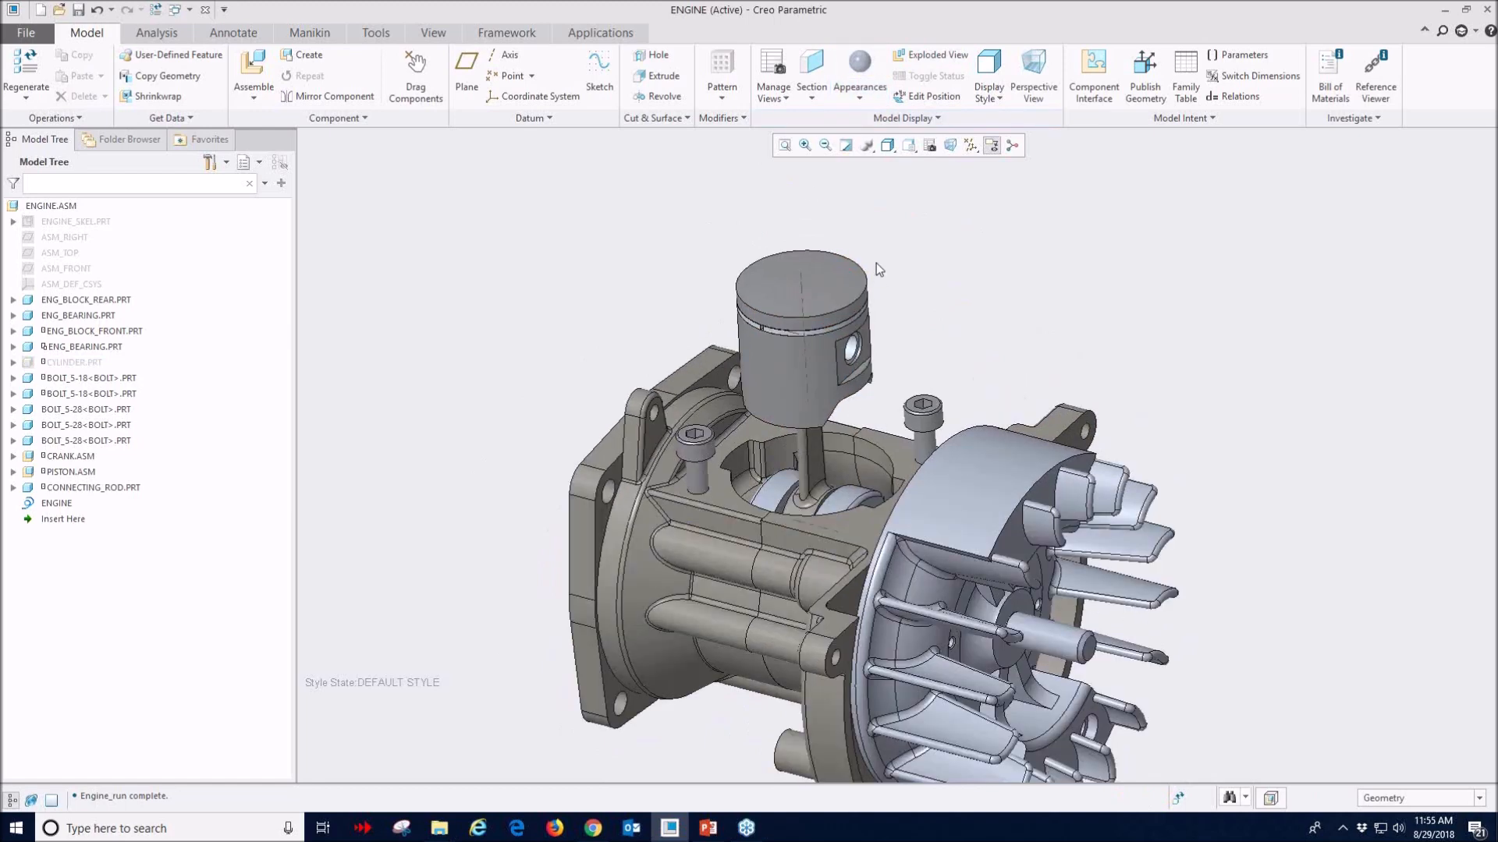
{"action": "left_click", "coordinate": [859, 98]}
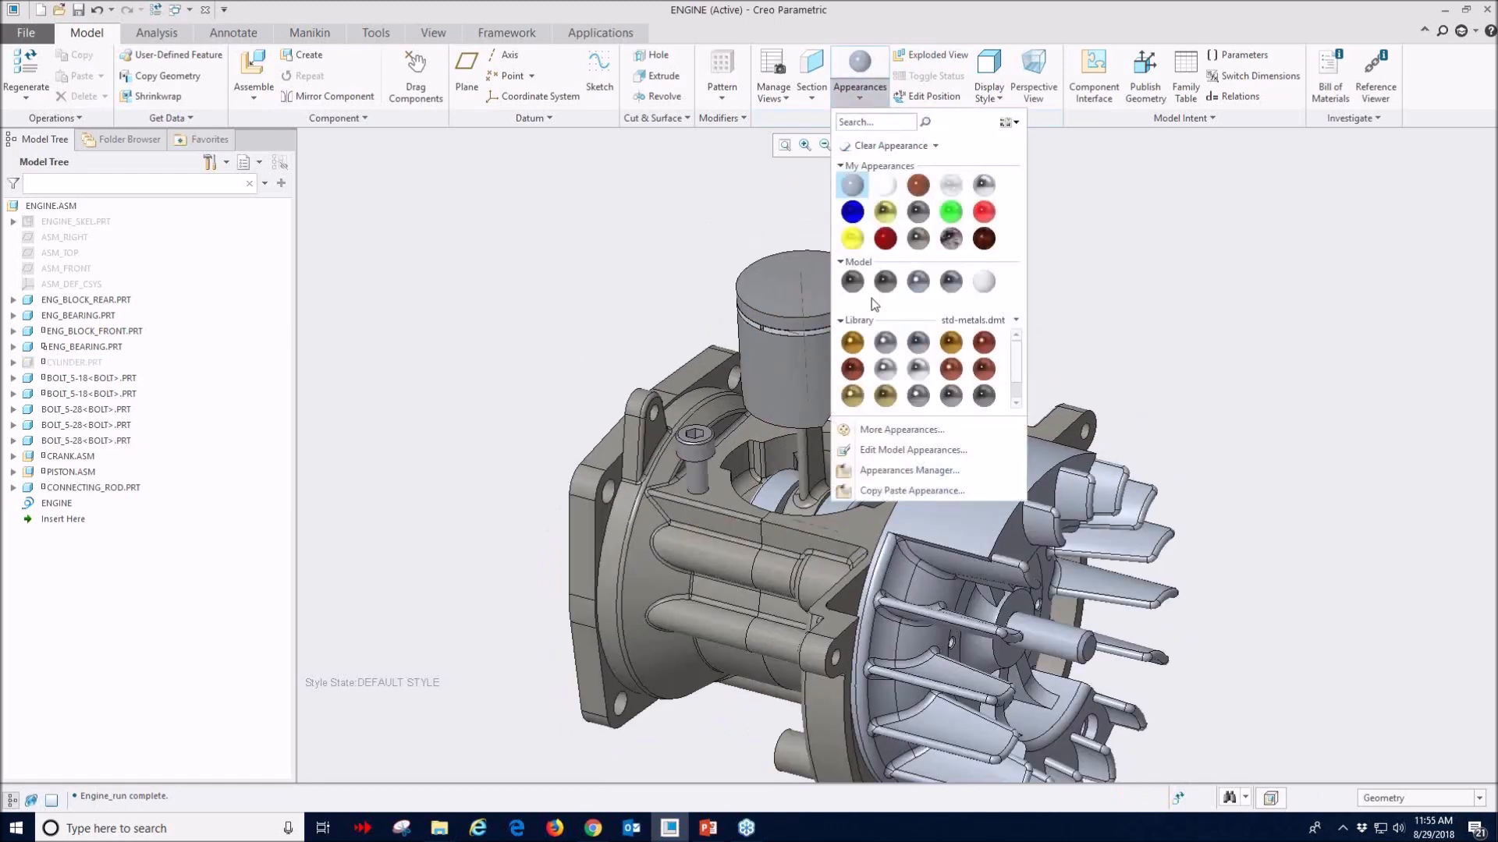
{"action": "left_click", "coordinate": [920, 344]}
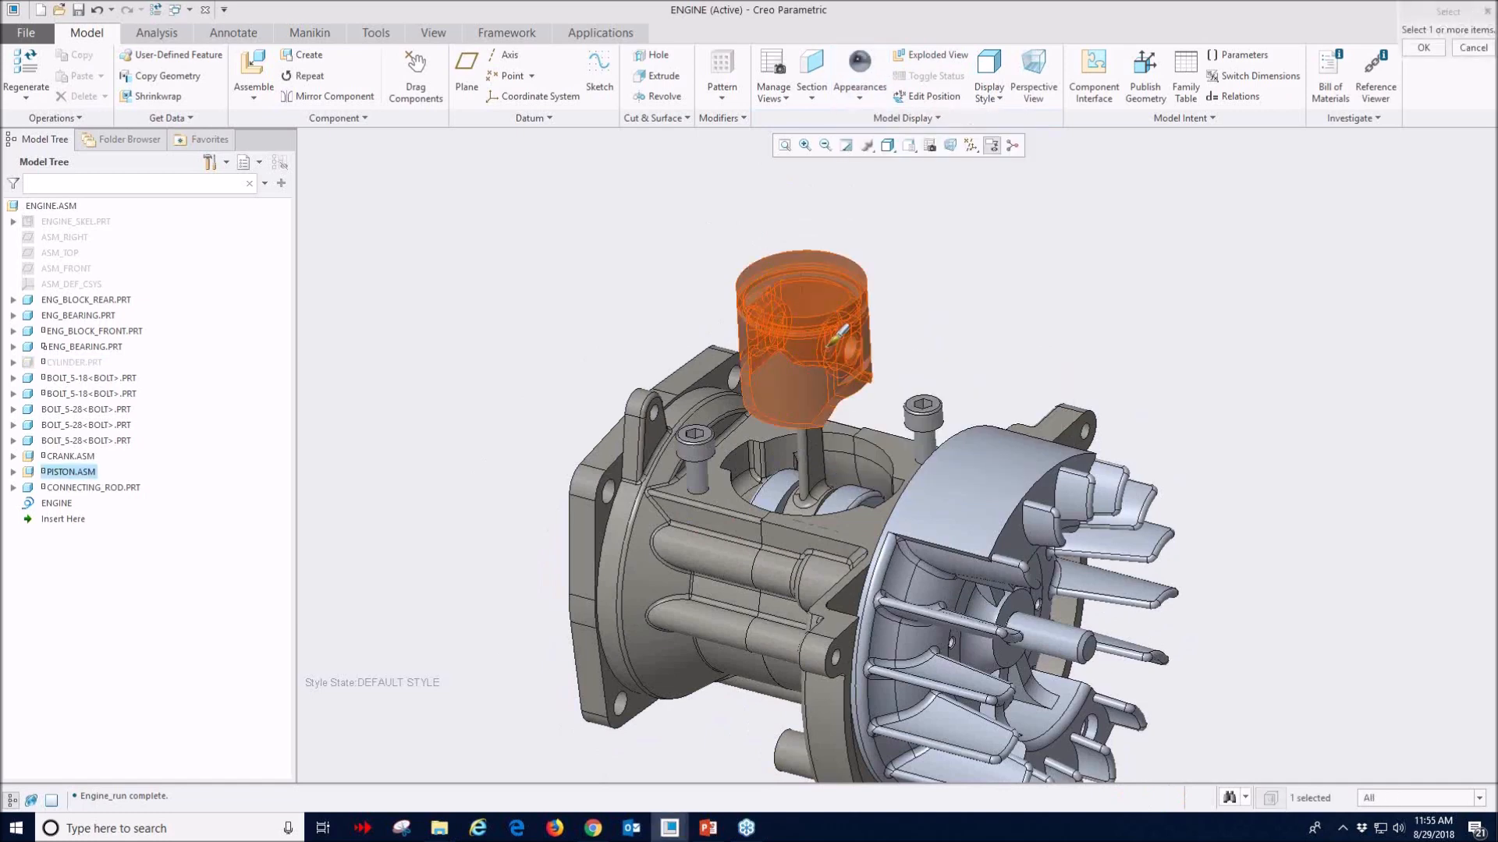
{"action": "scroll", "coordinate": [836, 345], "scroll_direction": "down", "scroll_amount": 3}
{"action": "left_click", "coordinate": [832, 294]}
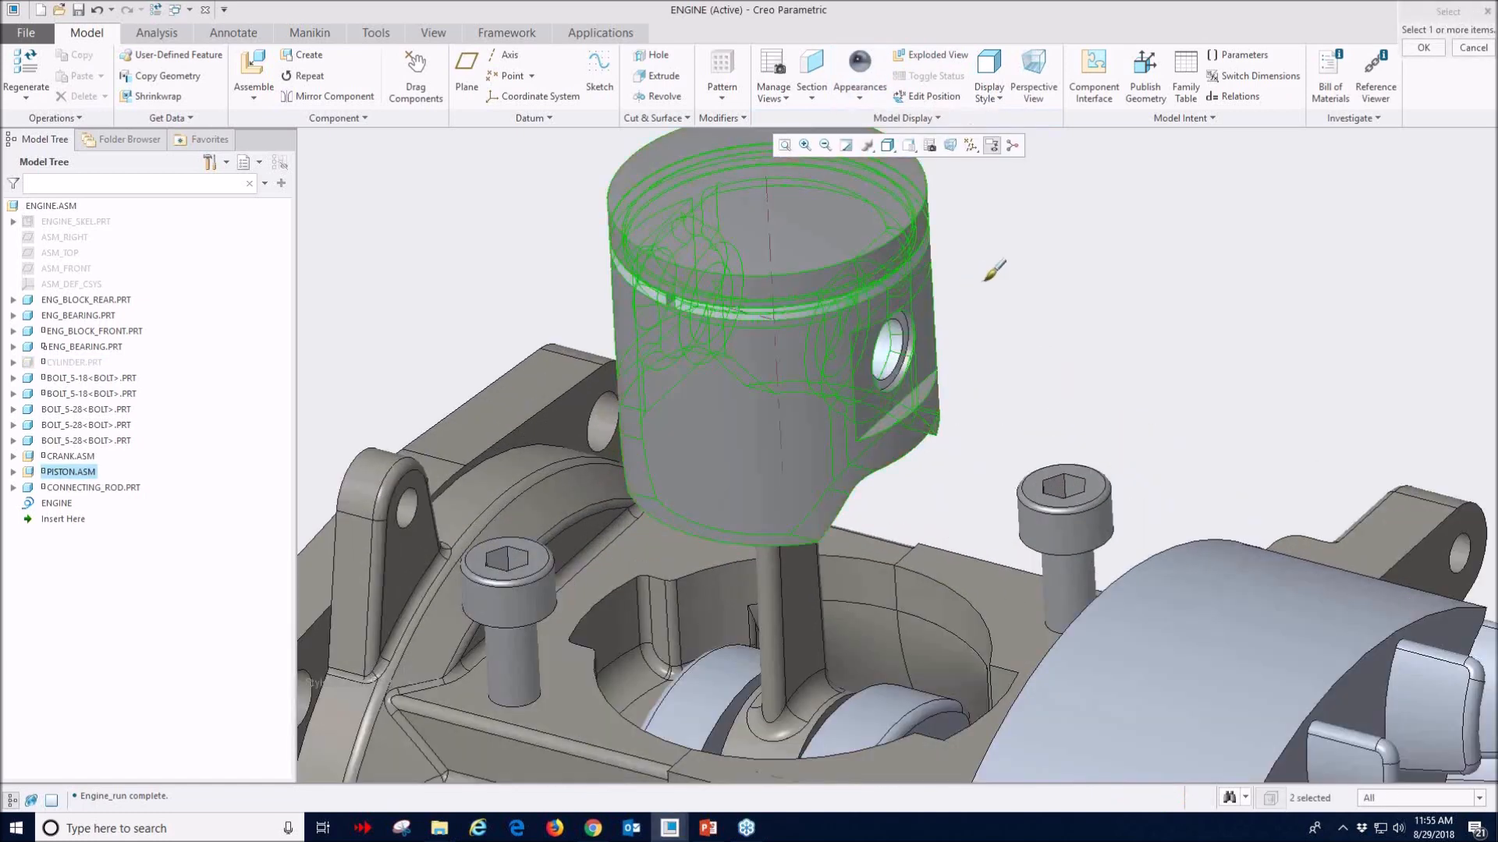
{"action": "middle_click", "coordinate": [1011, 268]}
- Apply a dark grey metal appearance from the std-metals.dmt library to the pin in the side of the piston
{"action": "left_click", "coordinate": [860, 92]}
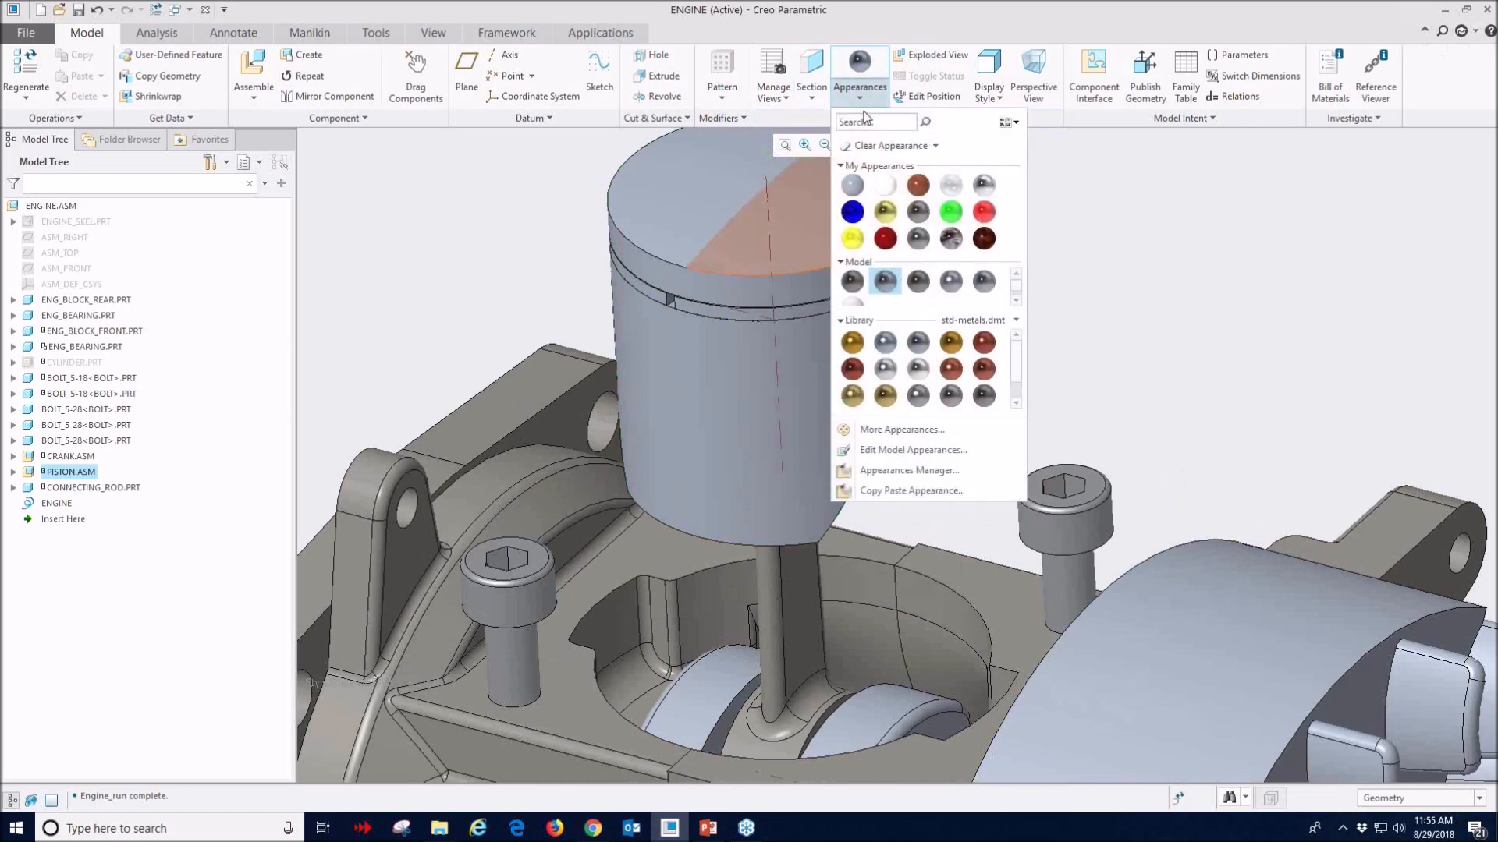
{"action": "left_click", "coordinate": [990, 404]}
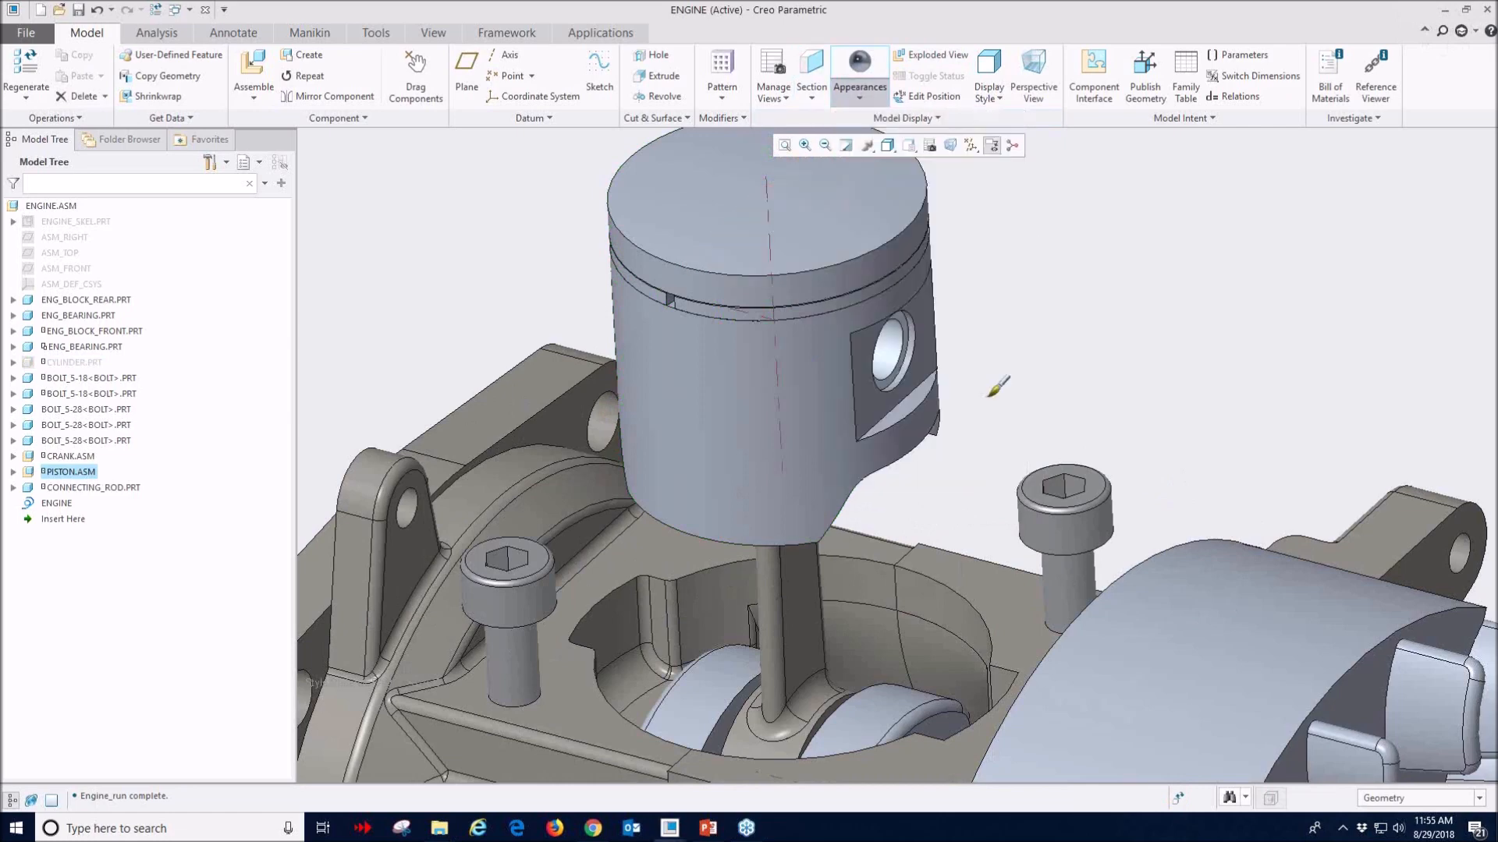
{"action": "left_click", "coordinate": [897, 347]}
{"action": "scroll", "coordinate": [897, 347], "scroll_direction": "down", "scroll_amount": 5}
{"action": "middle_click", "coordinate": [966, 320]}
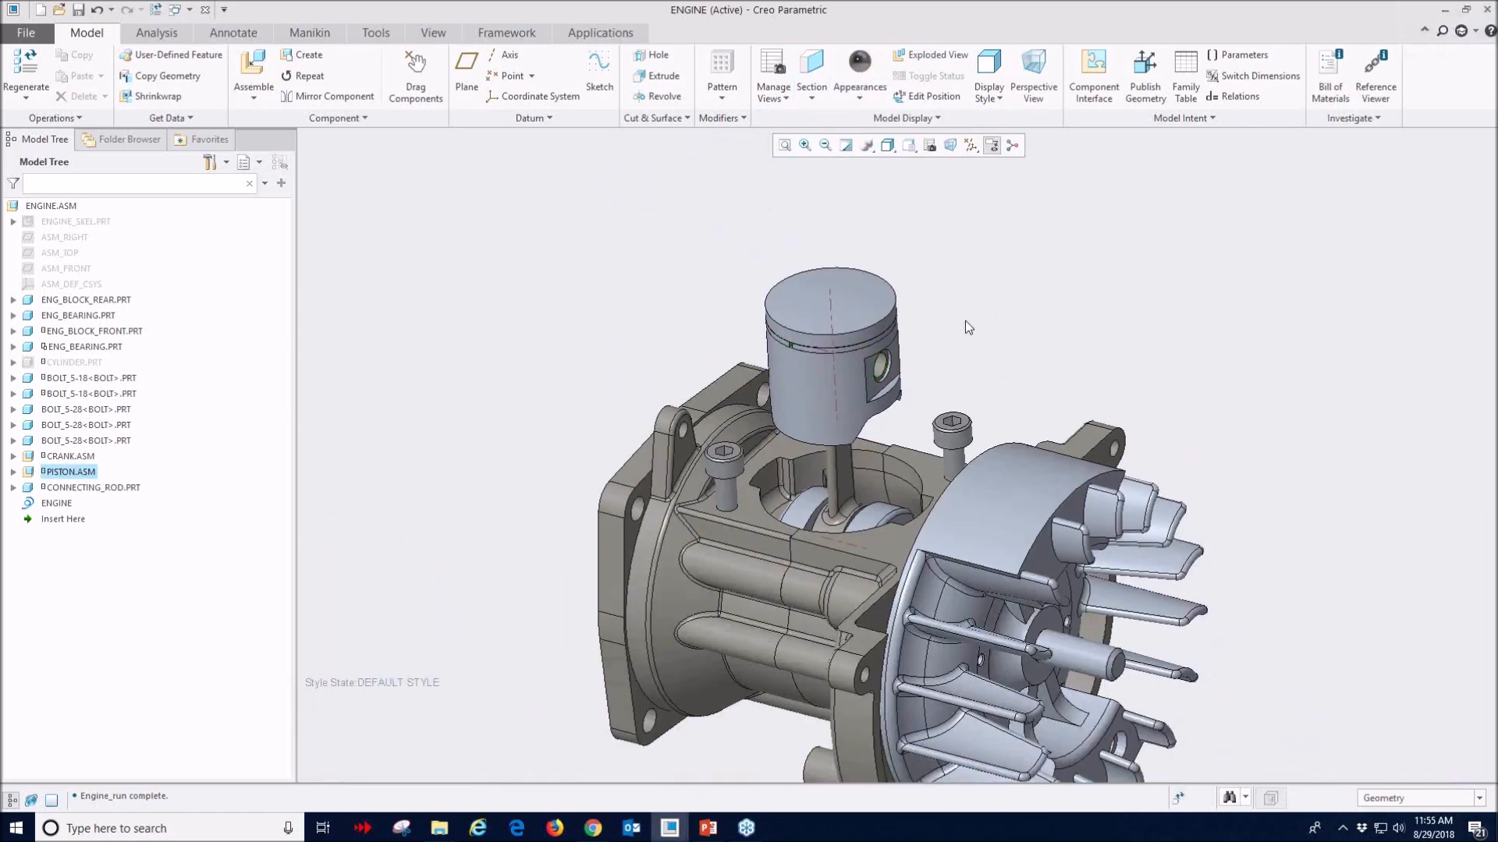
- Preview the engine in Render Studio with perspective view and real-time rendering, and return to the assembly
{"action": "middle_click_drag", "start_coordinate": [1037, 343], "coordinate": [908, 323], "text": "ctrl"}
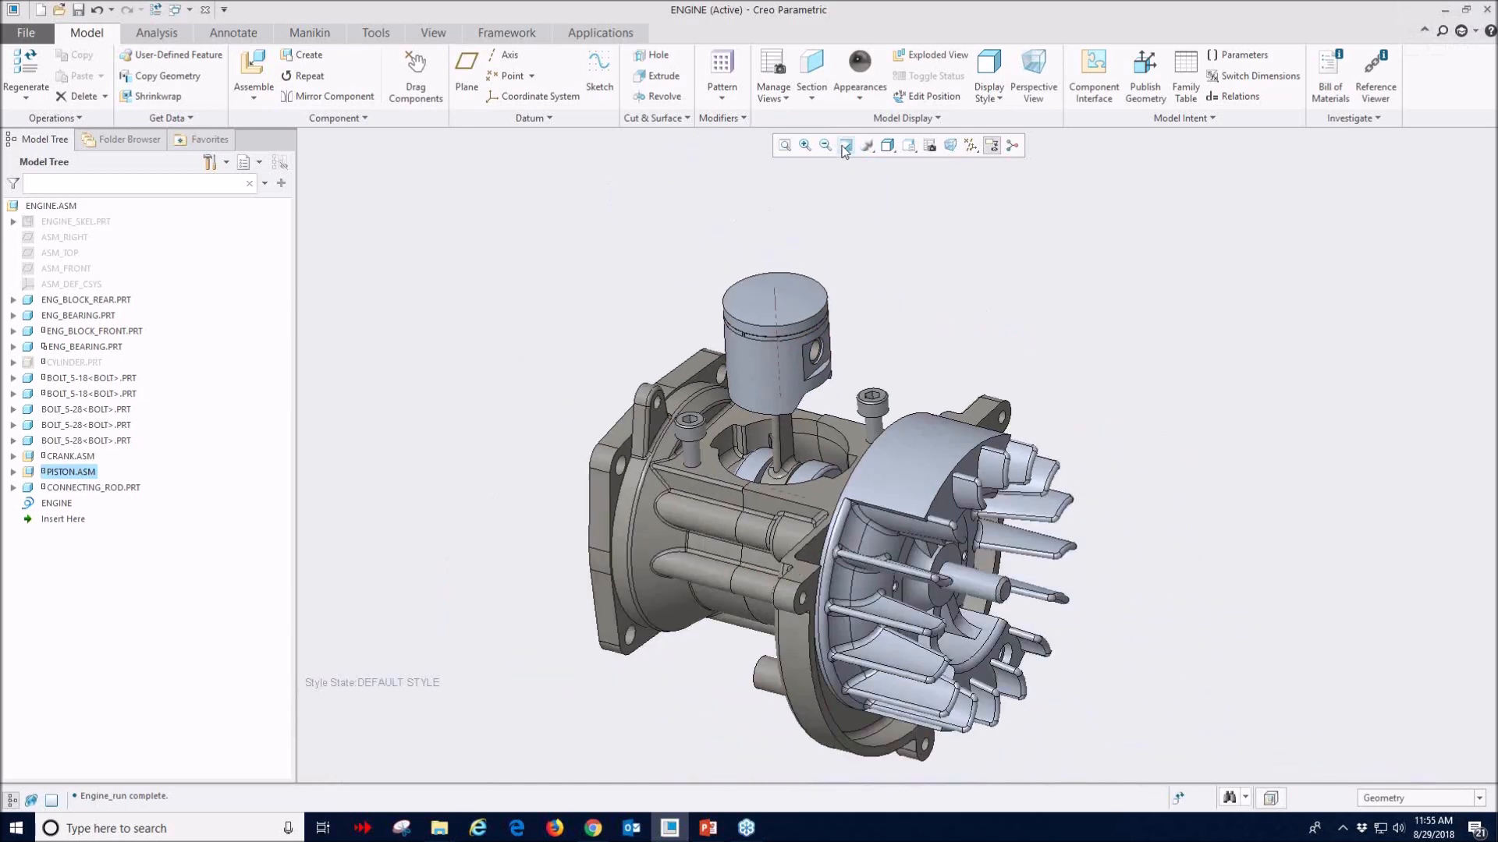
{"action": "left_click", "coordinate": [599, 33]}
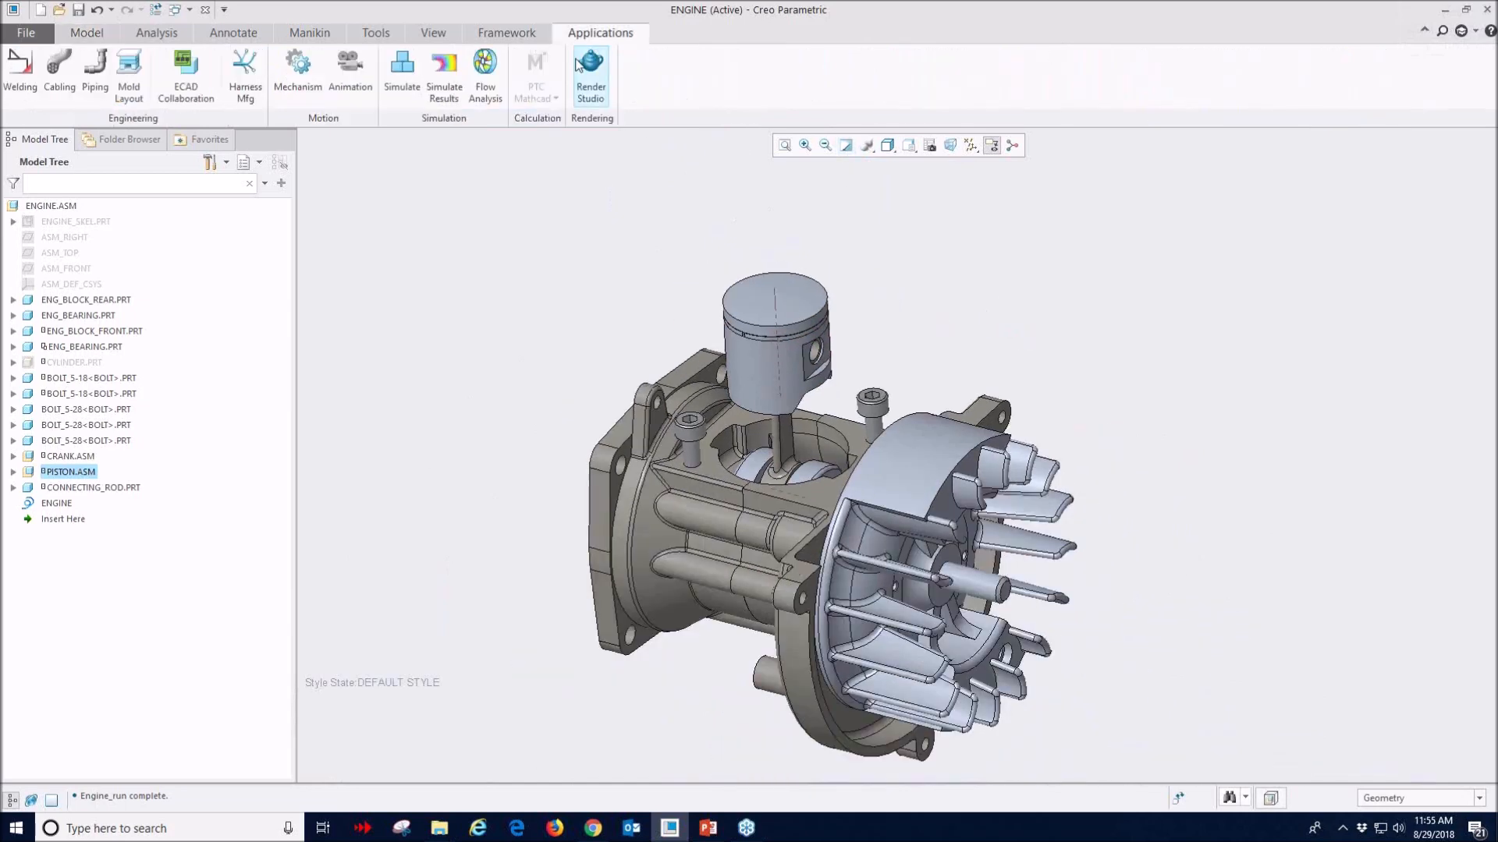
{"action": "left_click", "coordinate": [593, 76]}
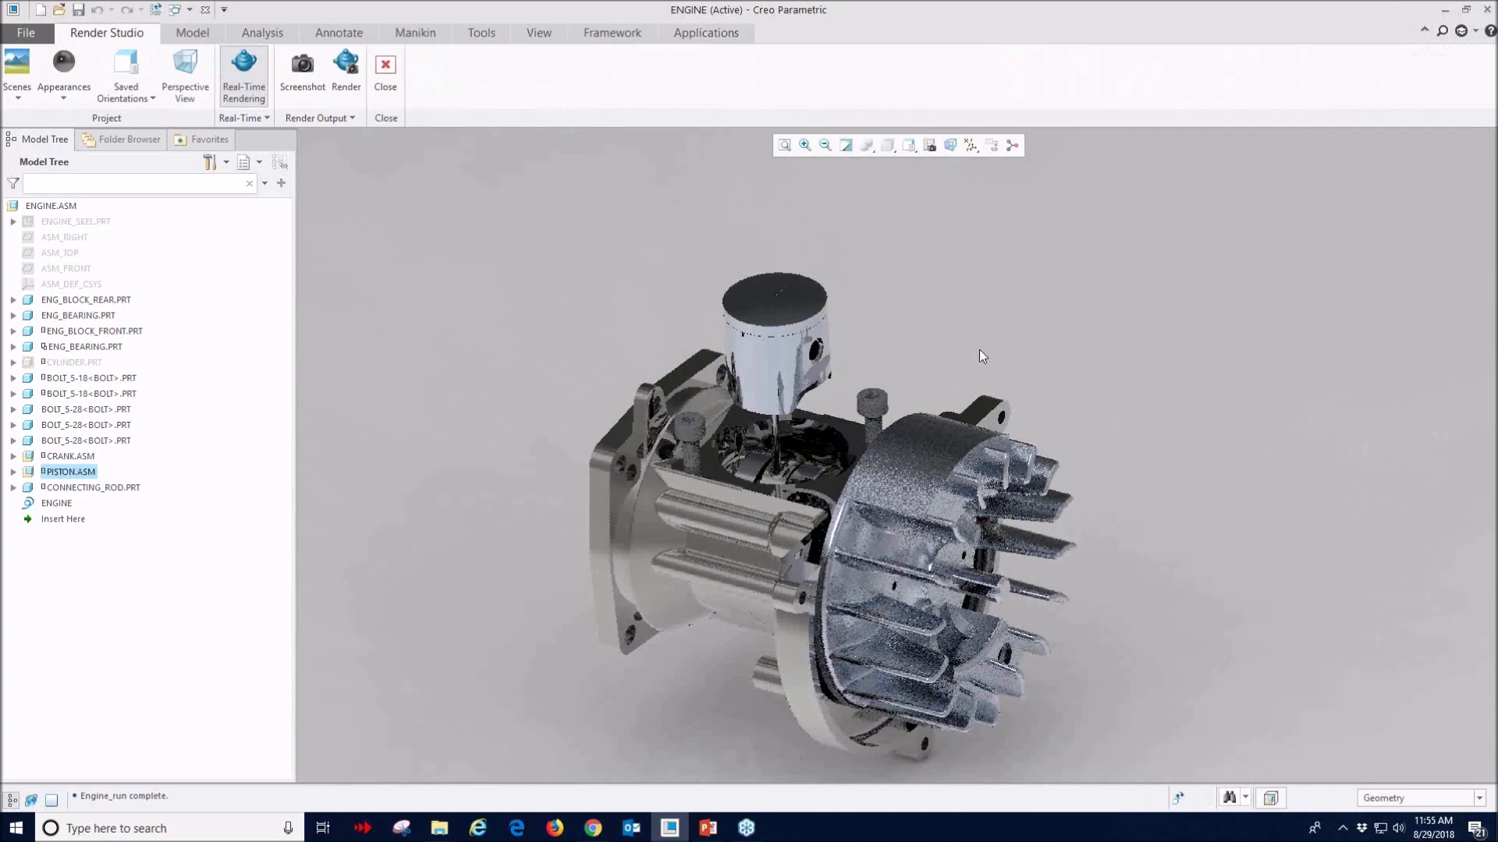
{"action": "left_click", "coordinate": [950, 145]}
{"action": "scroll", "coordinate": [805, 432], "scroll_direction": "up", "scroll_amount": 2}
{"action": "middle_click_drag", "start_coordinate": [806, 431], "coordinate": [572, 479]}
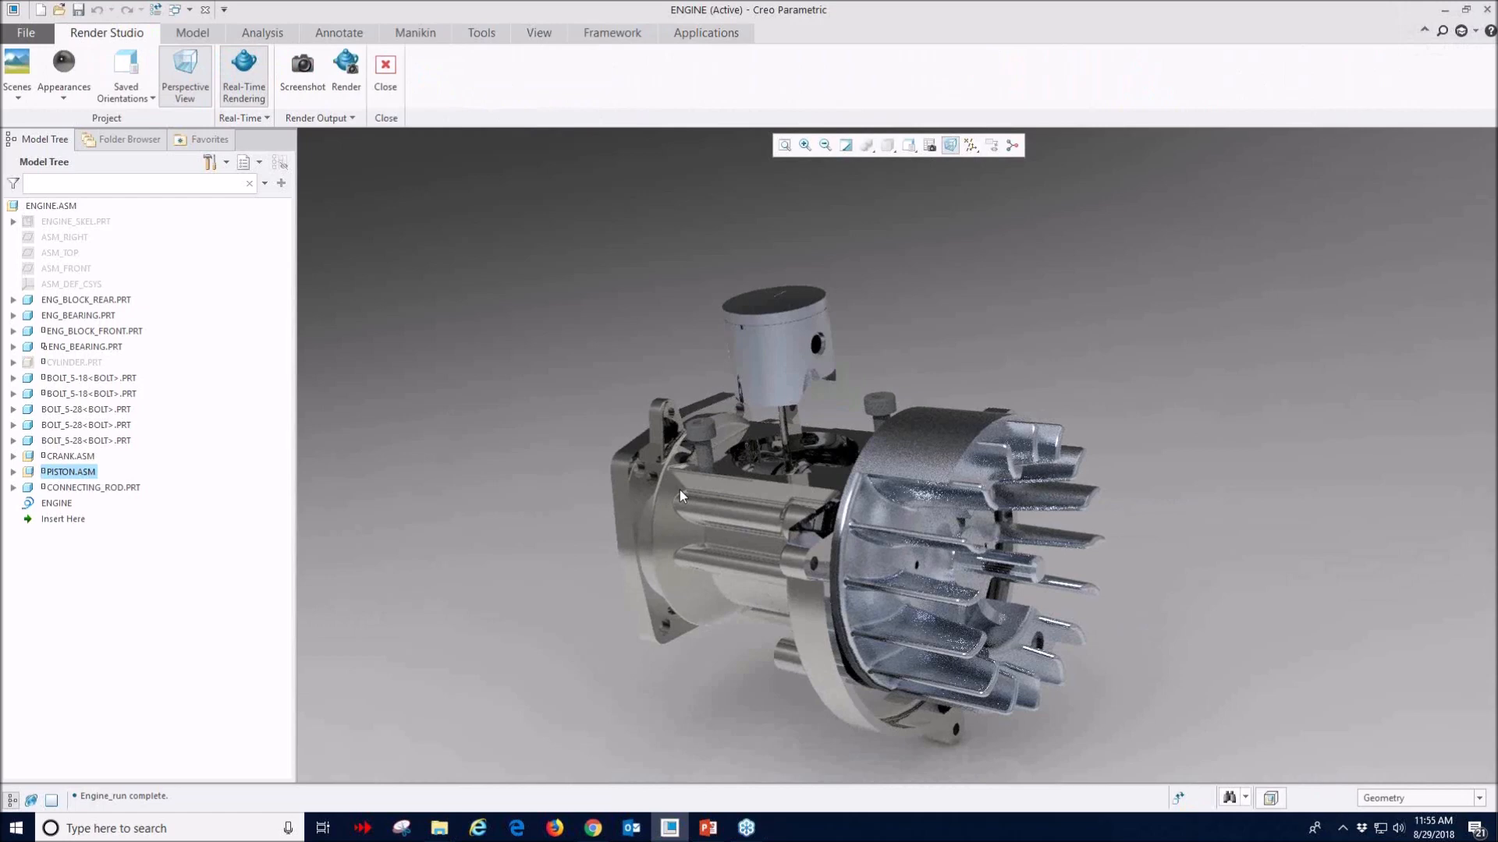
{"action": "left_click", "coordinate": [243, 74]}
{"action": "left_click", "coordinate": [385, 70]}
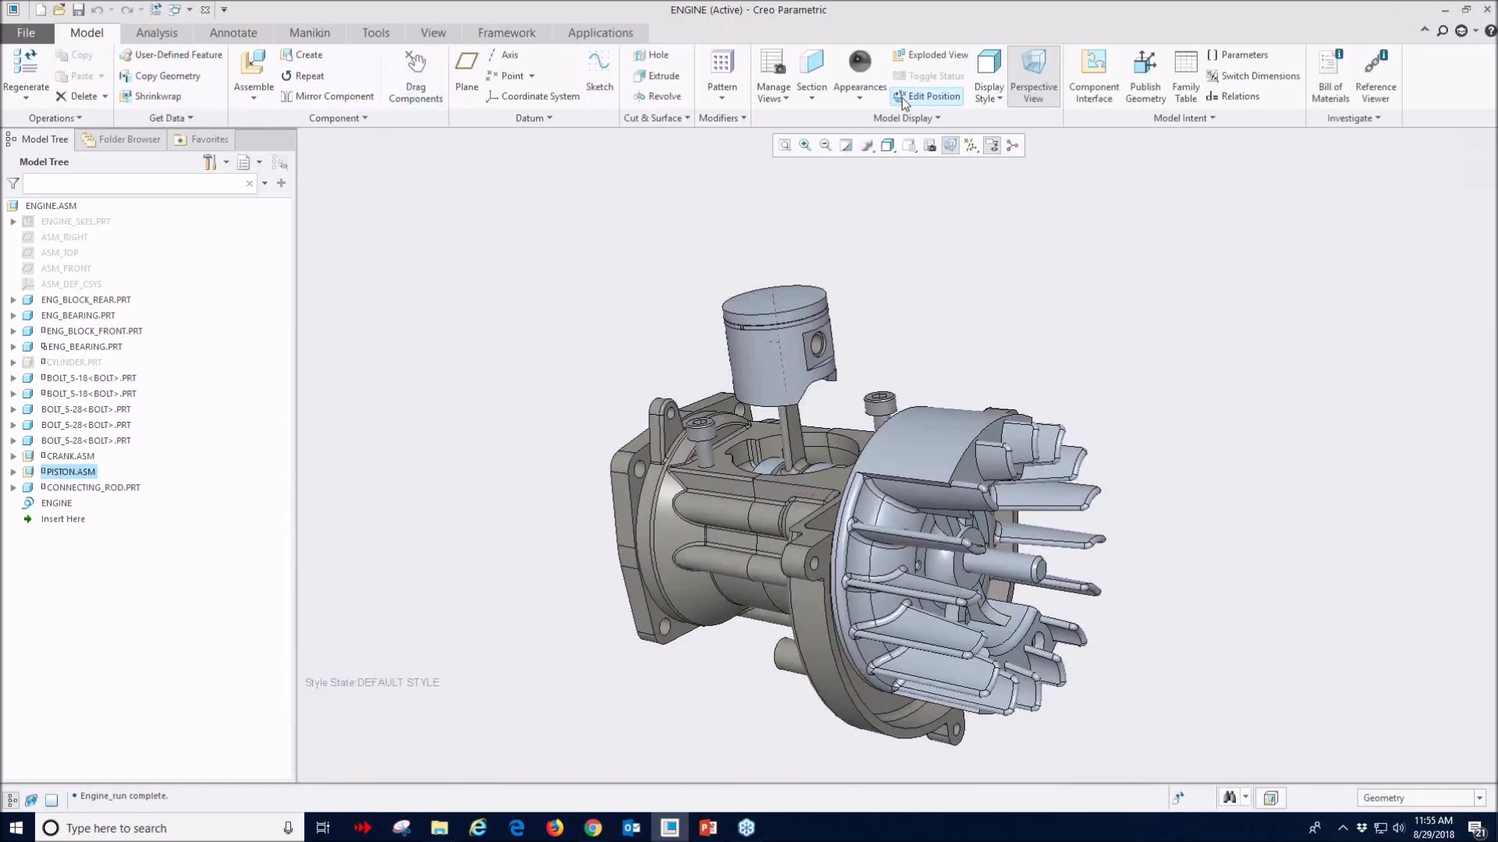
- Enter Mechanism for ENGINE.ASM and check the playbacks for an available result set
{"action": "left_click", "coordinate": [588, 35]}
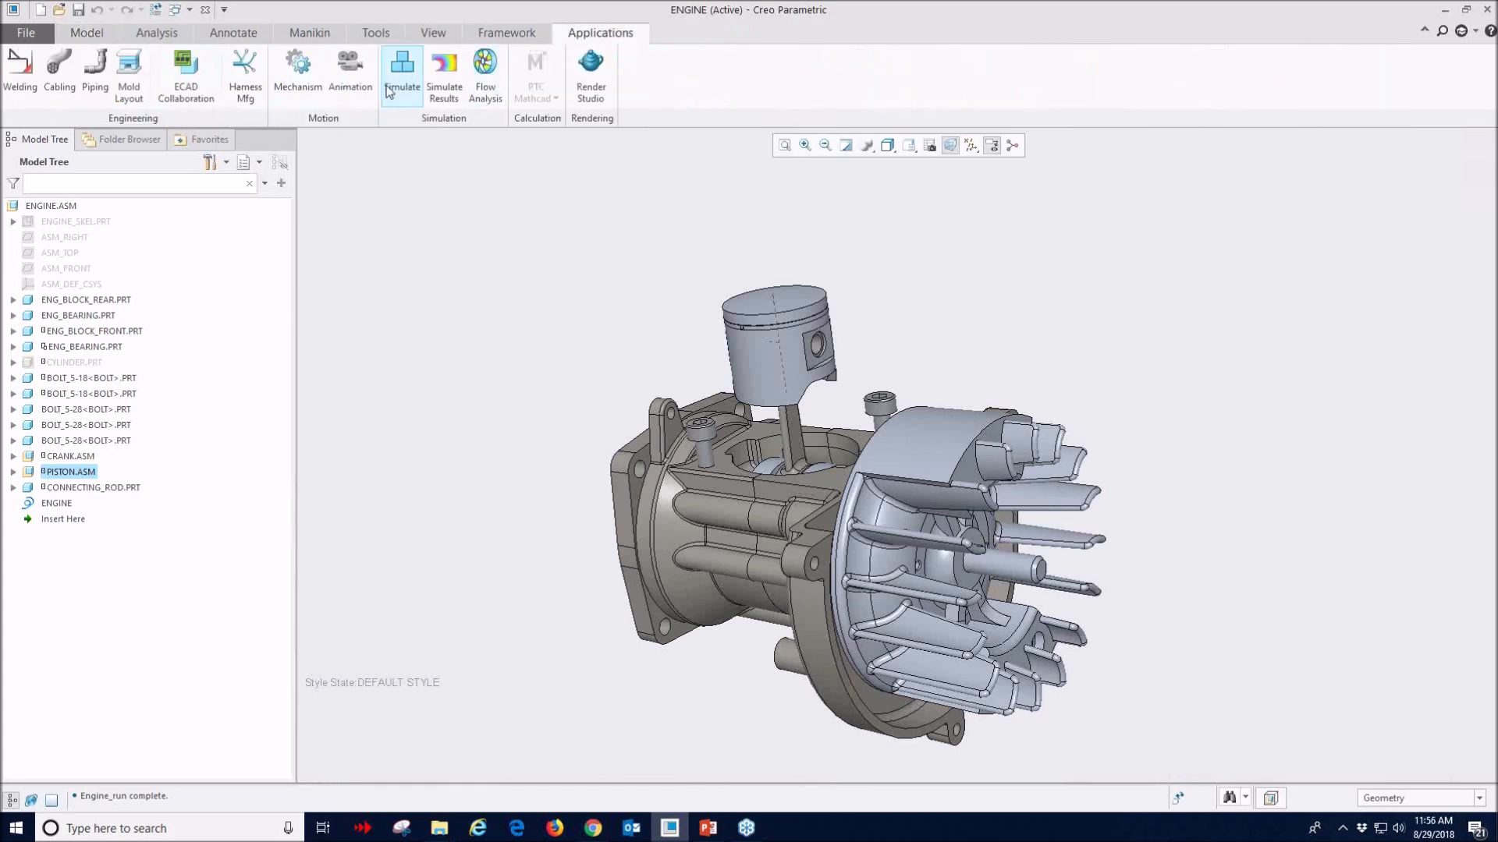
{"action": "left_click", "coordinate": [301, 70]}
{"action": "middle_click_drag", "start_coordinate": [980, 279], "coordinate": [970, 324]}
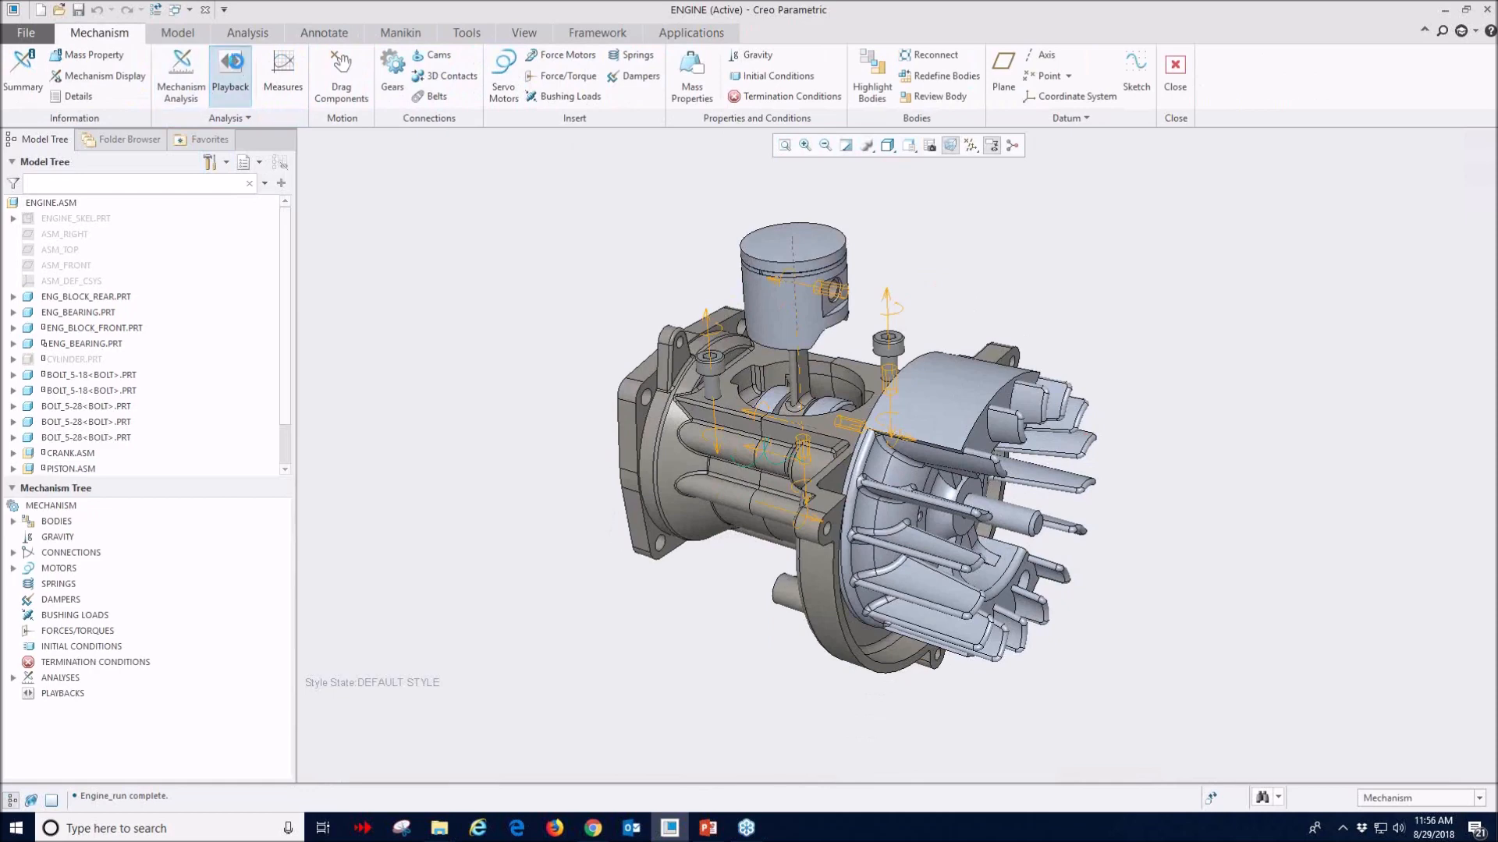
{"action": "left_click", "coordinate": [230, 66]}
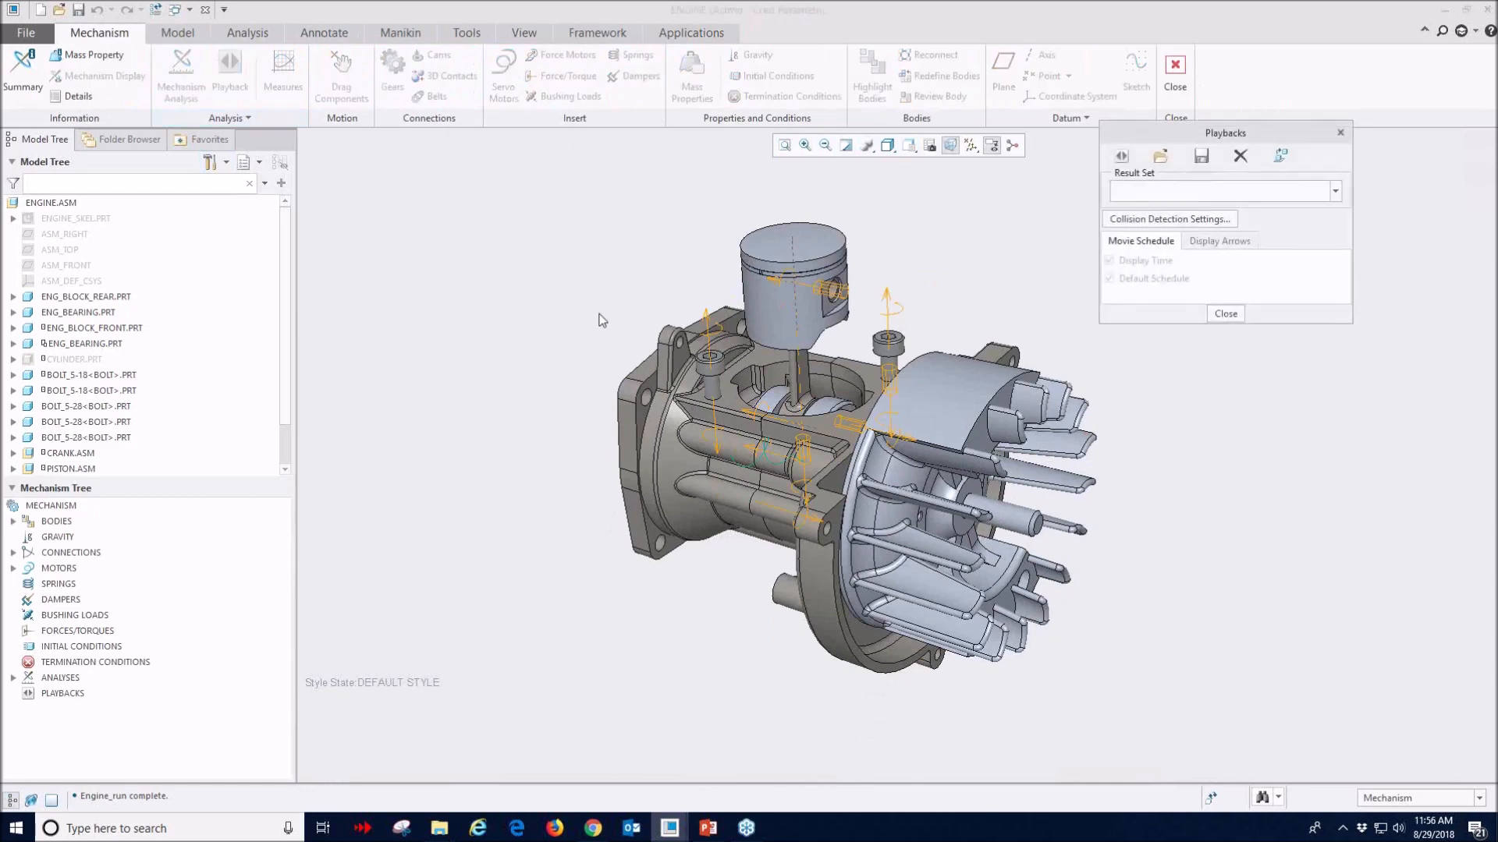
{"action": "left_click", "coordinate": [1334, 192]}
{"action": "left_click", "coordinate": [1225, 313]}
- Close the playbacks and run the Engine_run kinematic analysis
{"action": "left_click", "coordinate": [13, 678]}
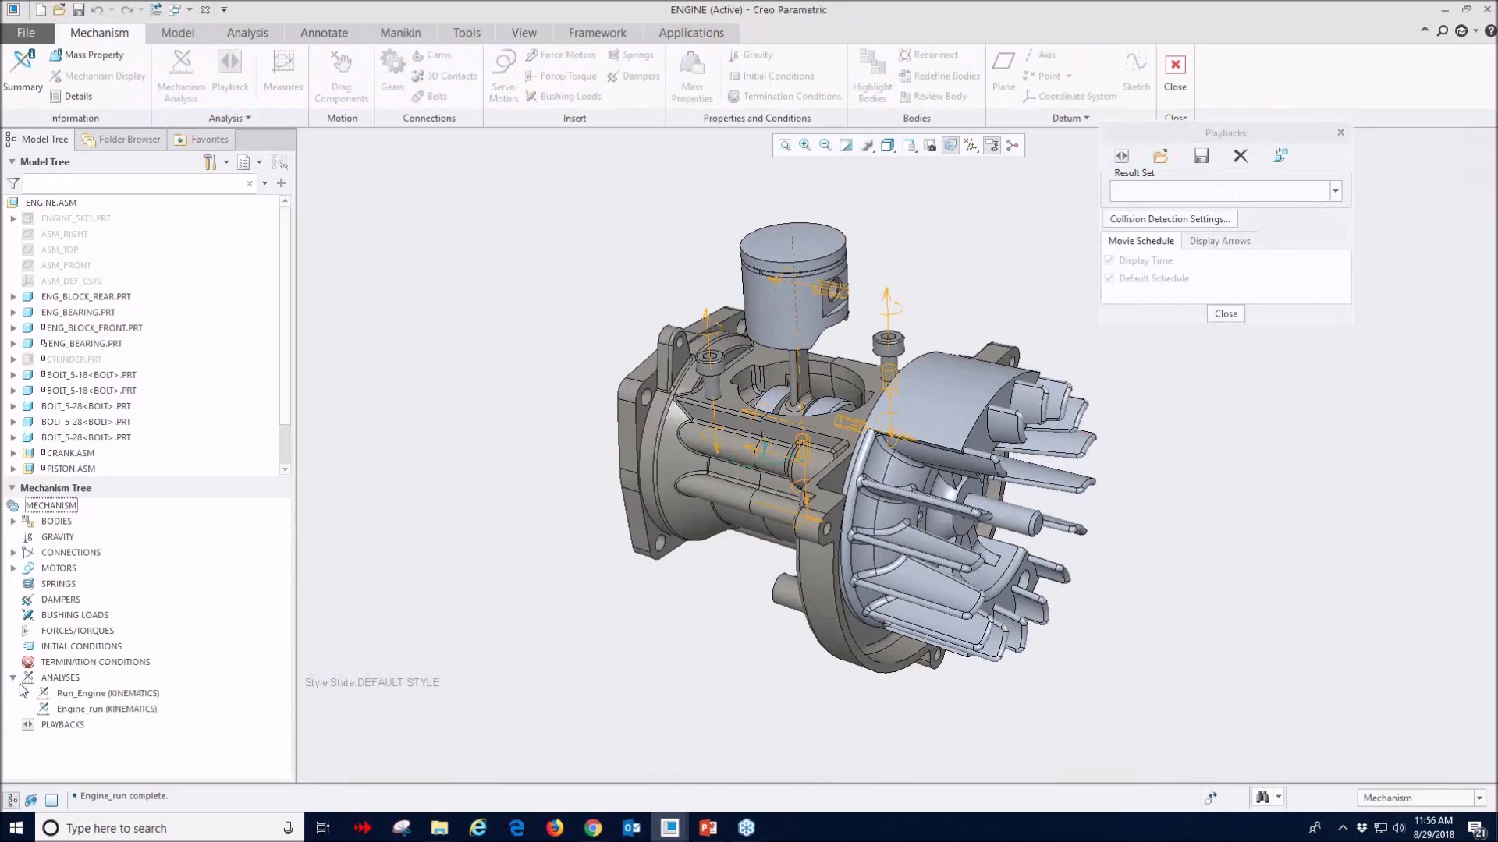
{"action": "right_click", "coordinate": [78, 708]}
{"action": "mouse_move", "coordinate": [117, 722]}
{"action": "left_click", "coordinate": [129, 681]}
{"action": "left_click", "coordinate": [1219, 313]}
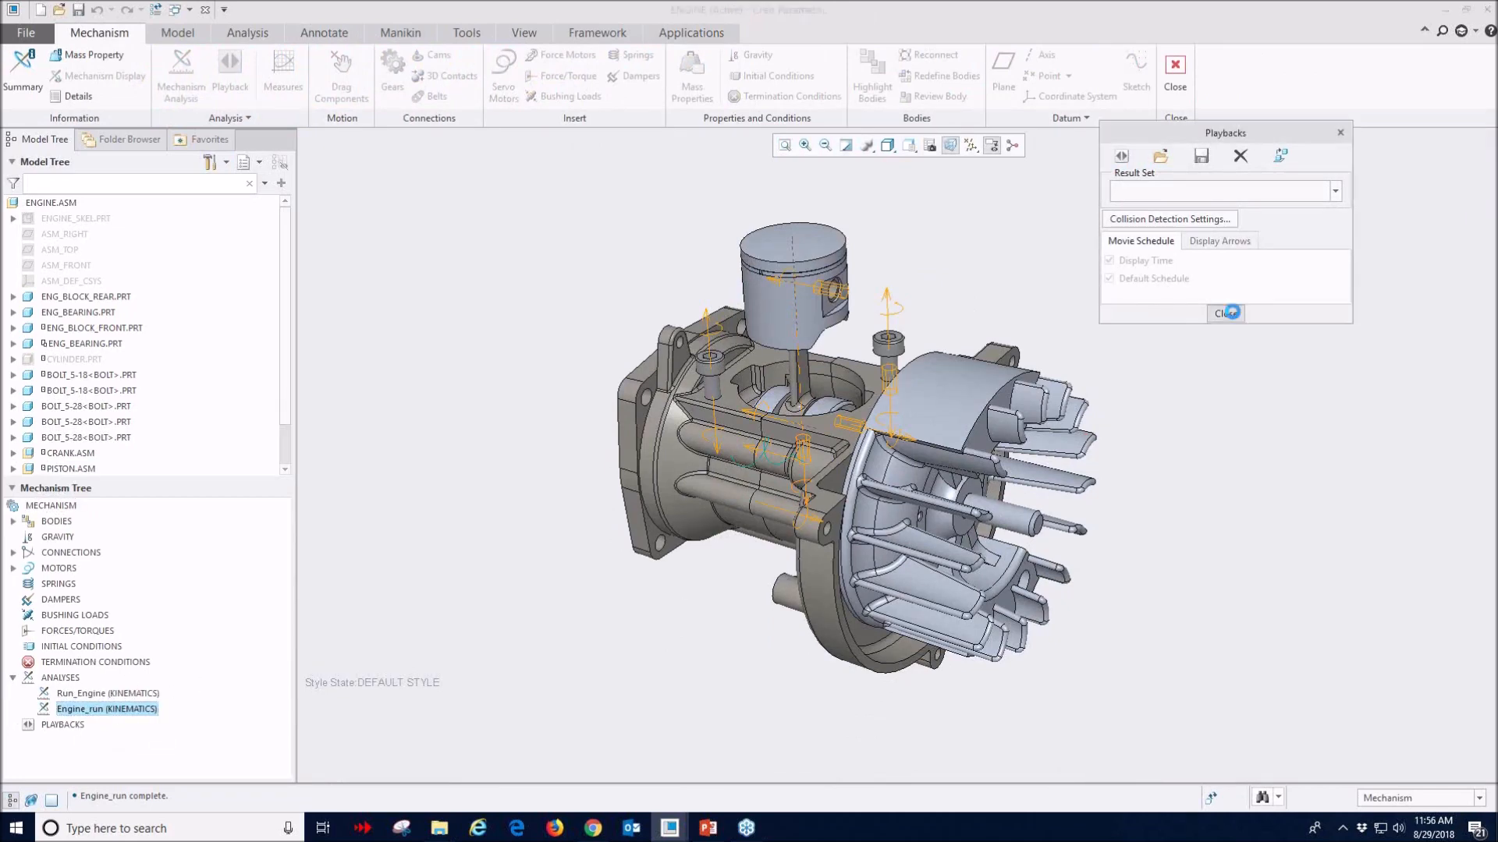
{"action": "right_click", "coordinate": [123, 718]}
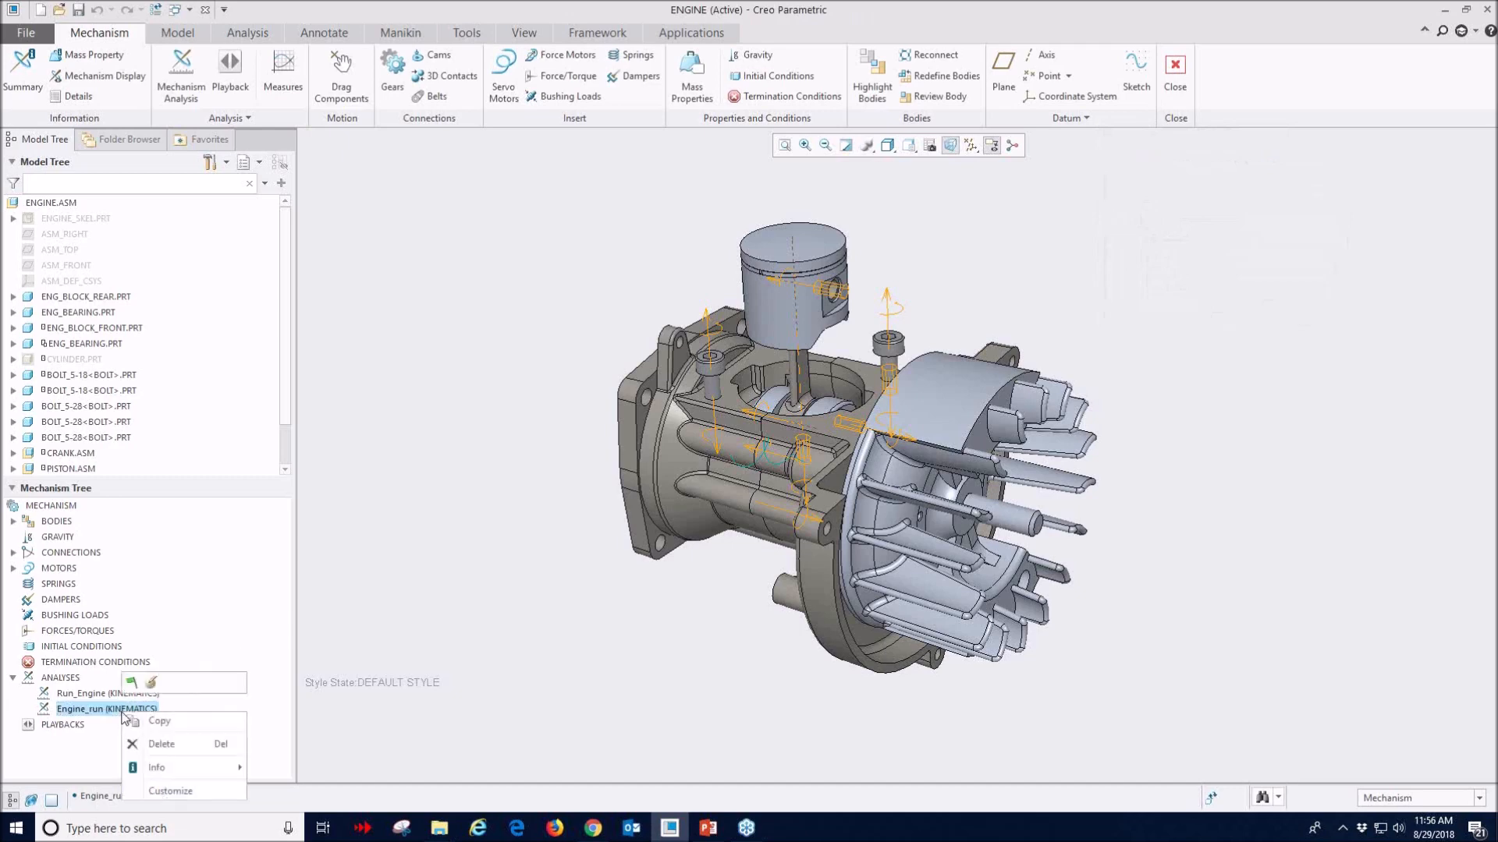
{"action": "left_click", "coordinate": [149, 729]}
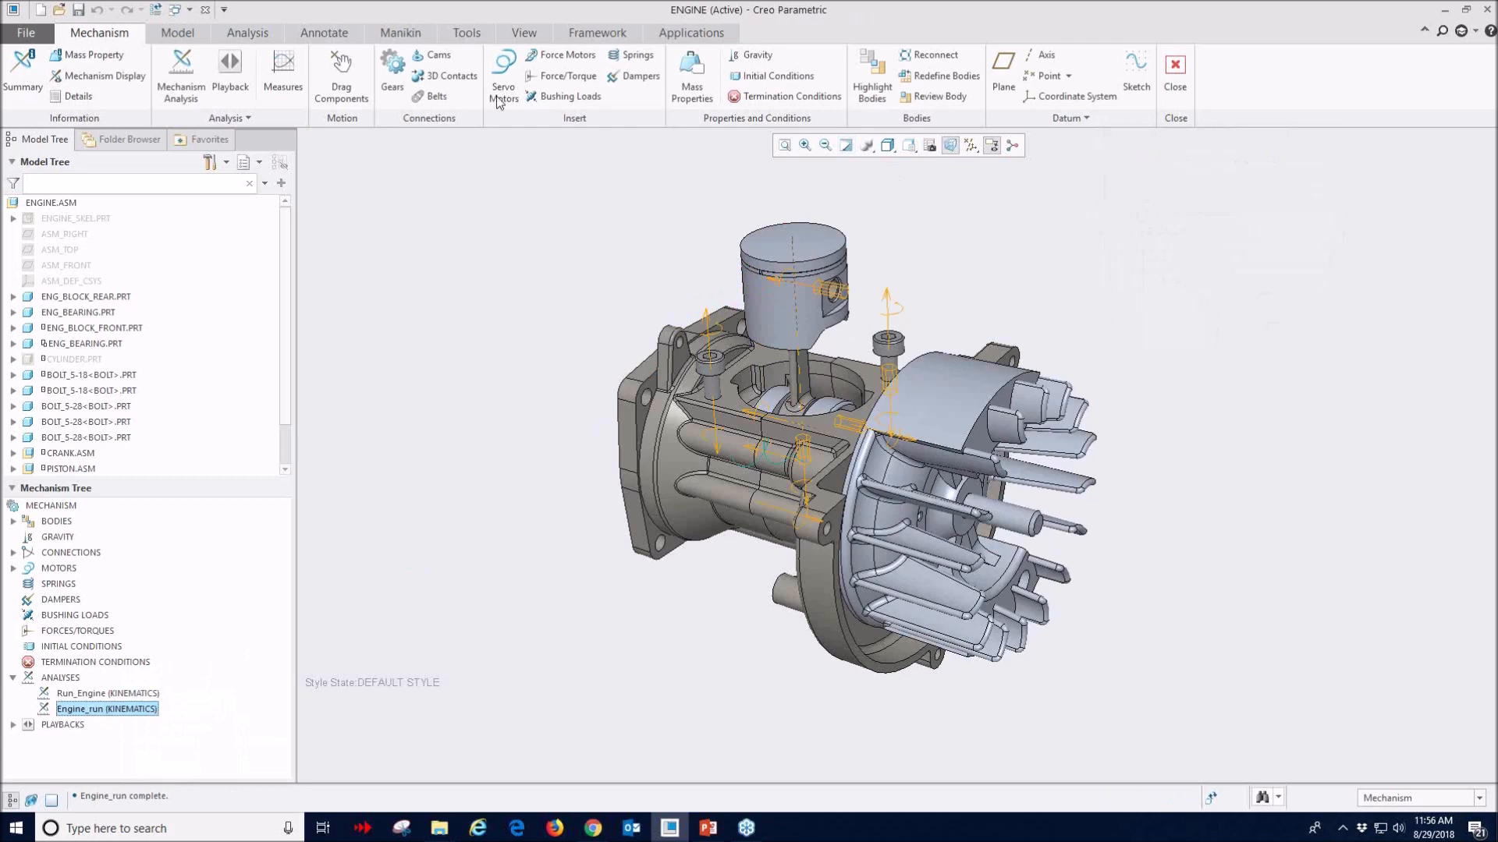
- Set up a photorendered MPEG capture of the Engine_run playback with an image width of 1278 pixels
{"action": "left_click", "coordinate": [230, 74]}
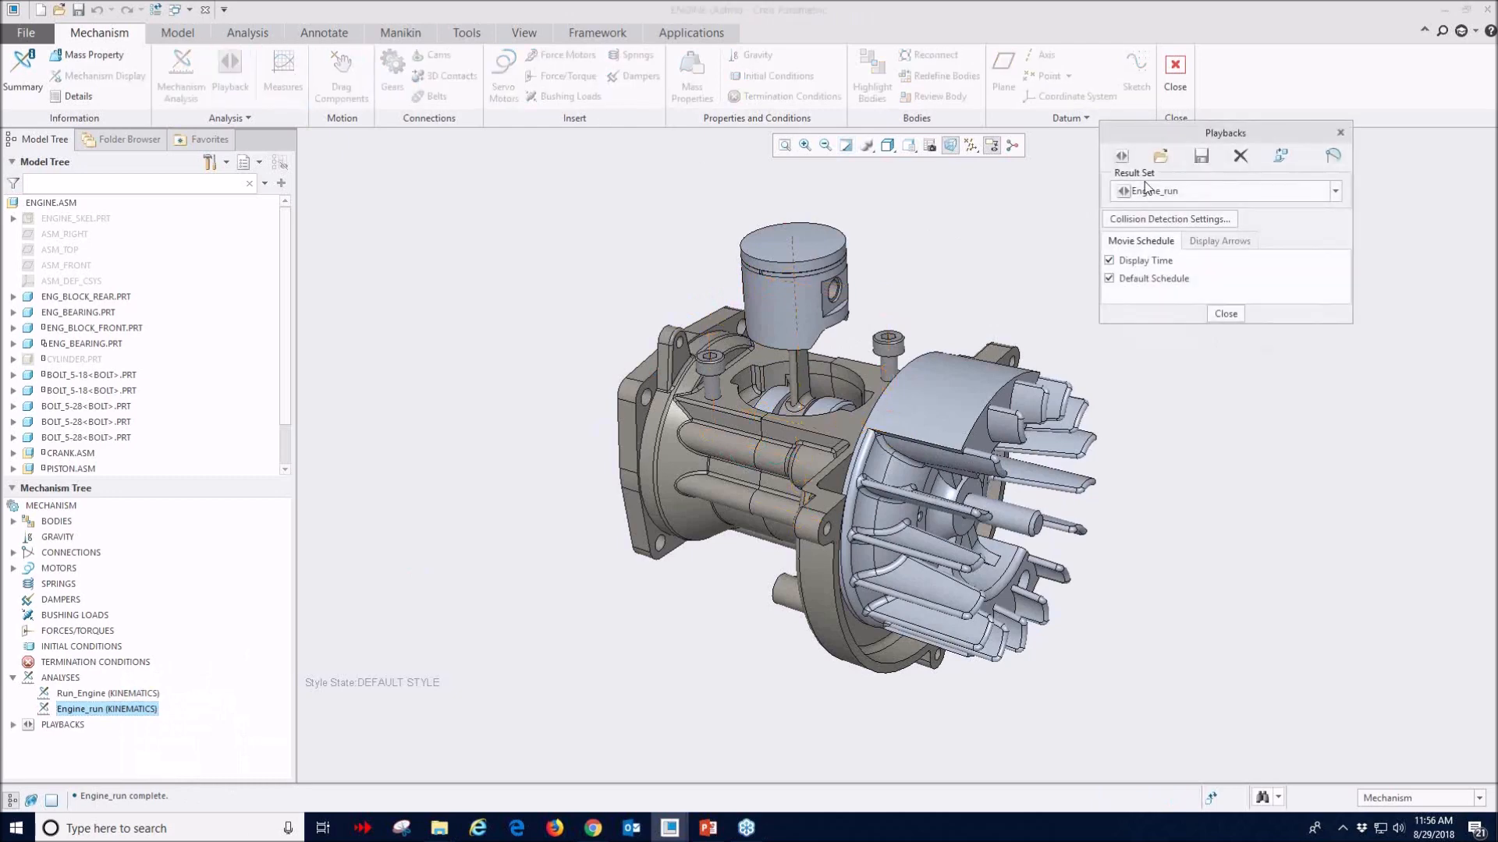
{"action": "left_click", "coordinate": [1121, 156]}
{"action": "left_click", "coordinate": [1113, 323]}
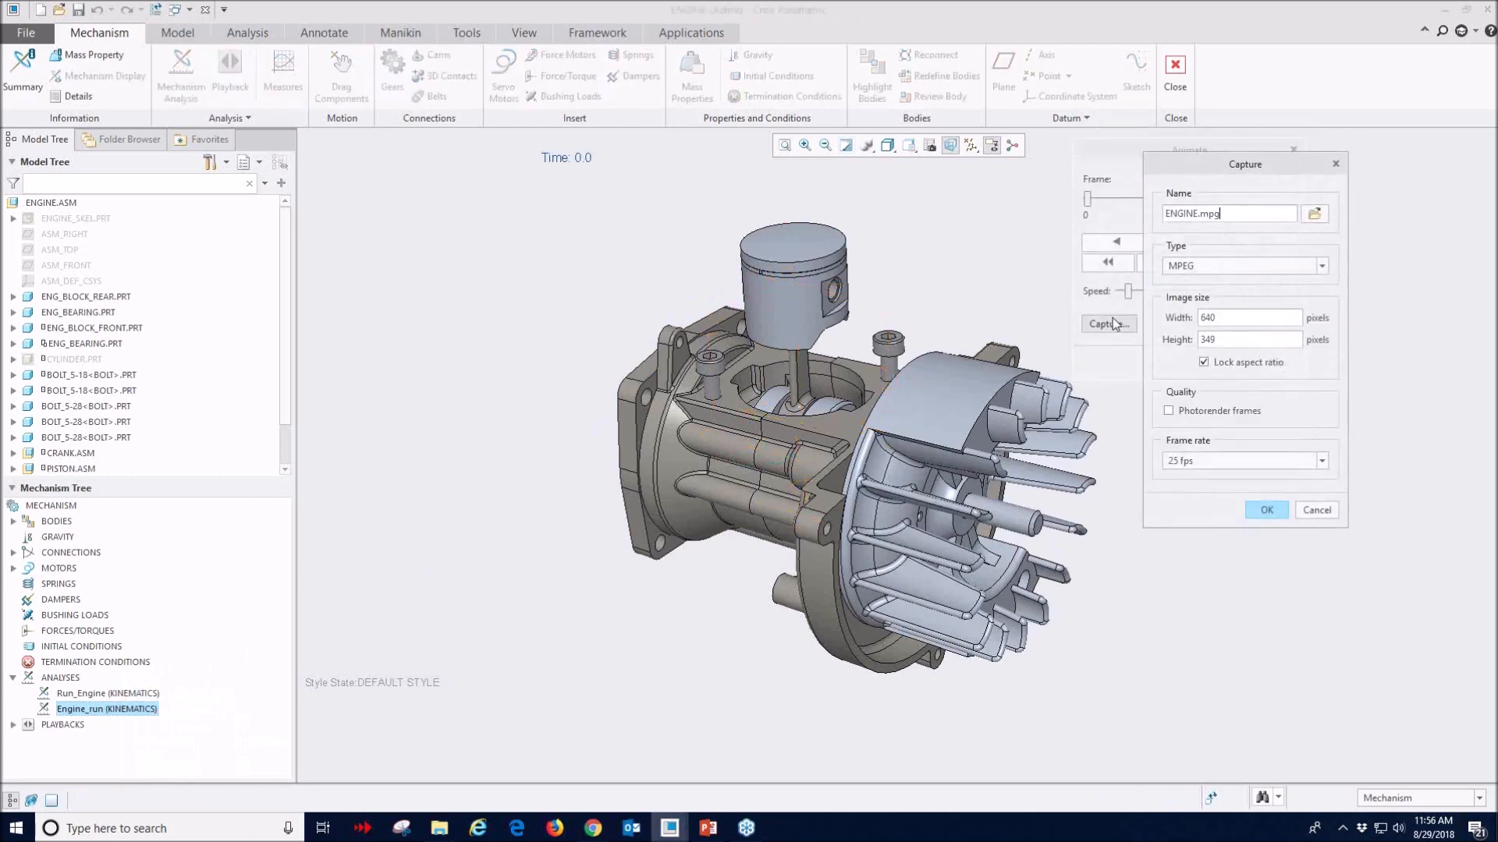
{"action": "double_click", "coordinate": [1239, 316]}
{"action": "type", "text": "1279"}
- Switch to File Explorer and play Engine.mpg from the Design_Videos folder on repeat in the media player
{"action": "left_click", "coordinate": [439, 828]}
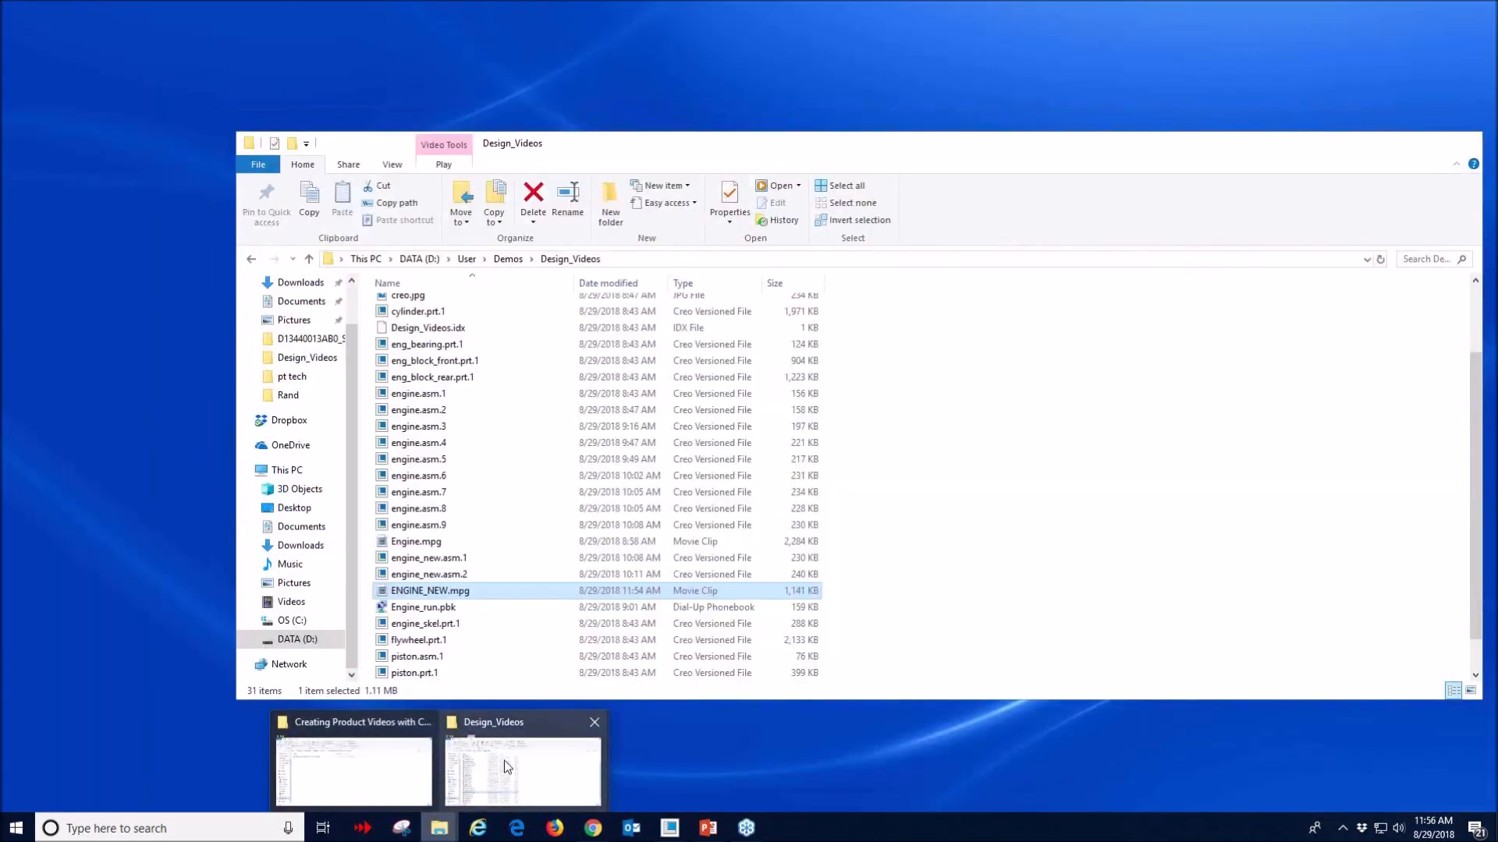
{"action": "left_click", "coordinate": [504, 760]}
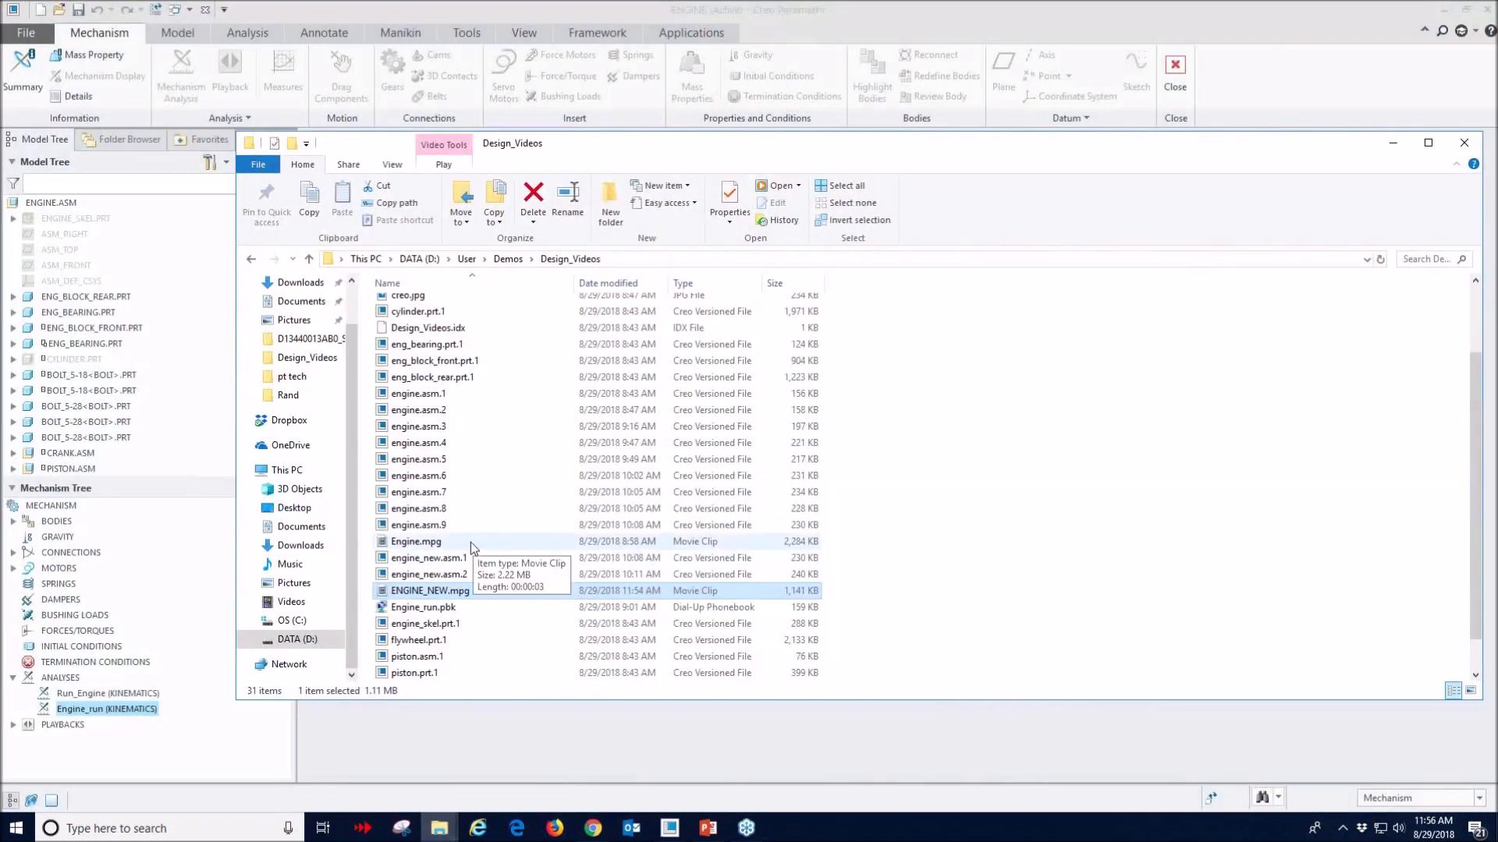
{"action": "scroll", "coordinate": [471, 584], "scroll_direction": "down", "scroll_amount": 1}
{"action": "scroll", "coordinate": [472, 584], "scroll_direction": "up", "scroll_amount": 1}
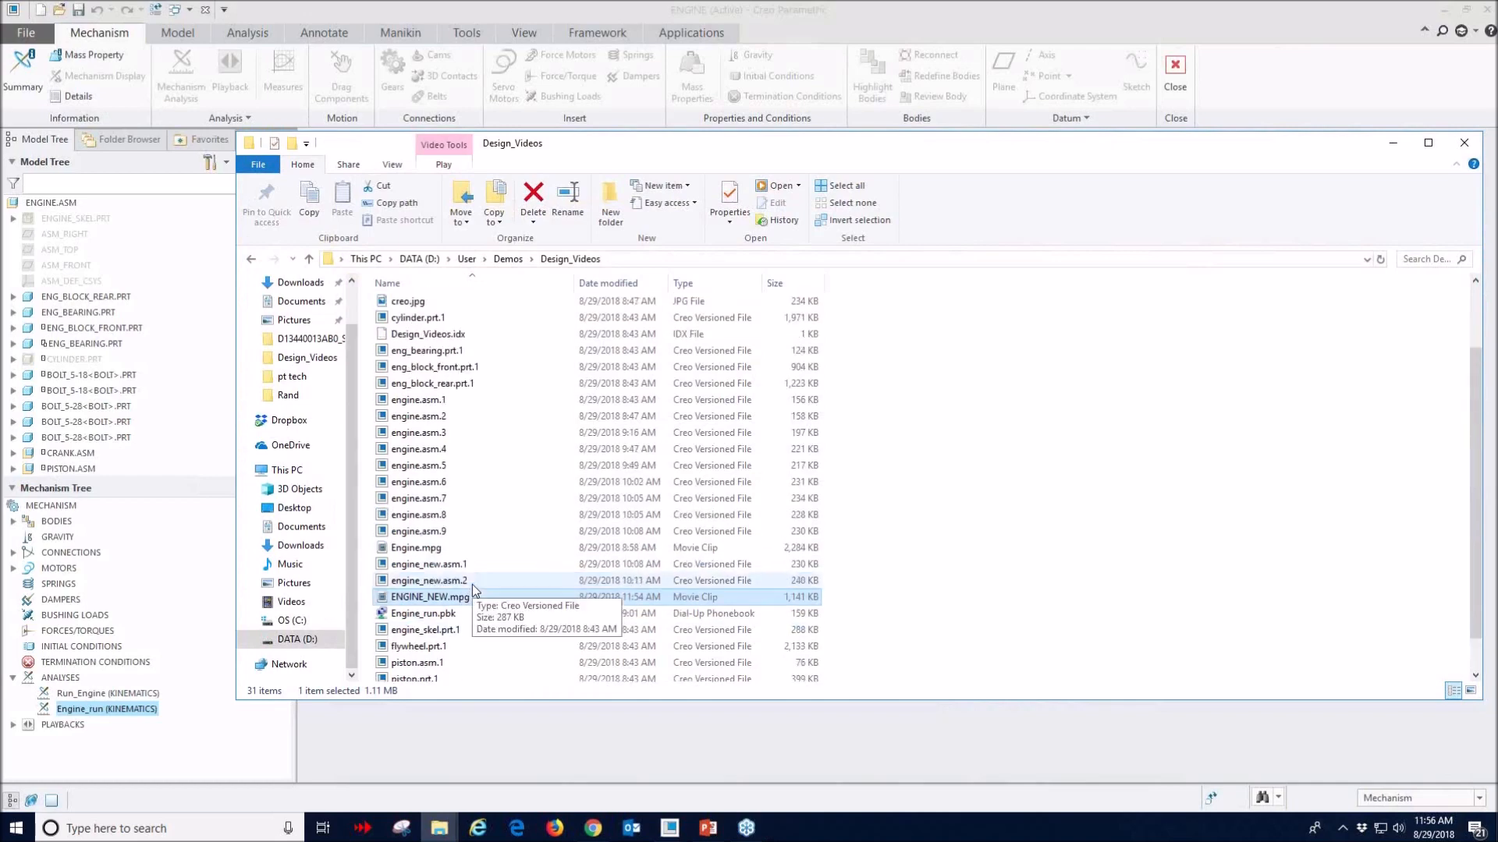
{"action": "scroll", "coordinate": [472, 583], "scroll_direction": "up", "scroll_amount": 2}
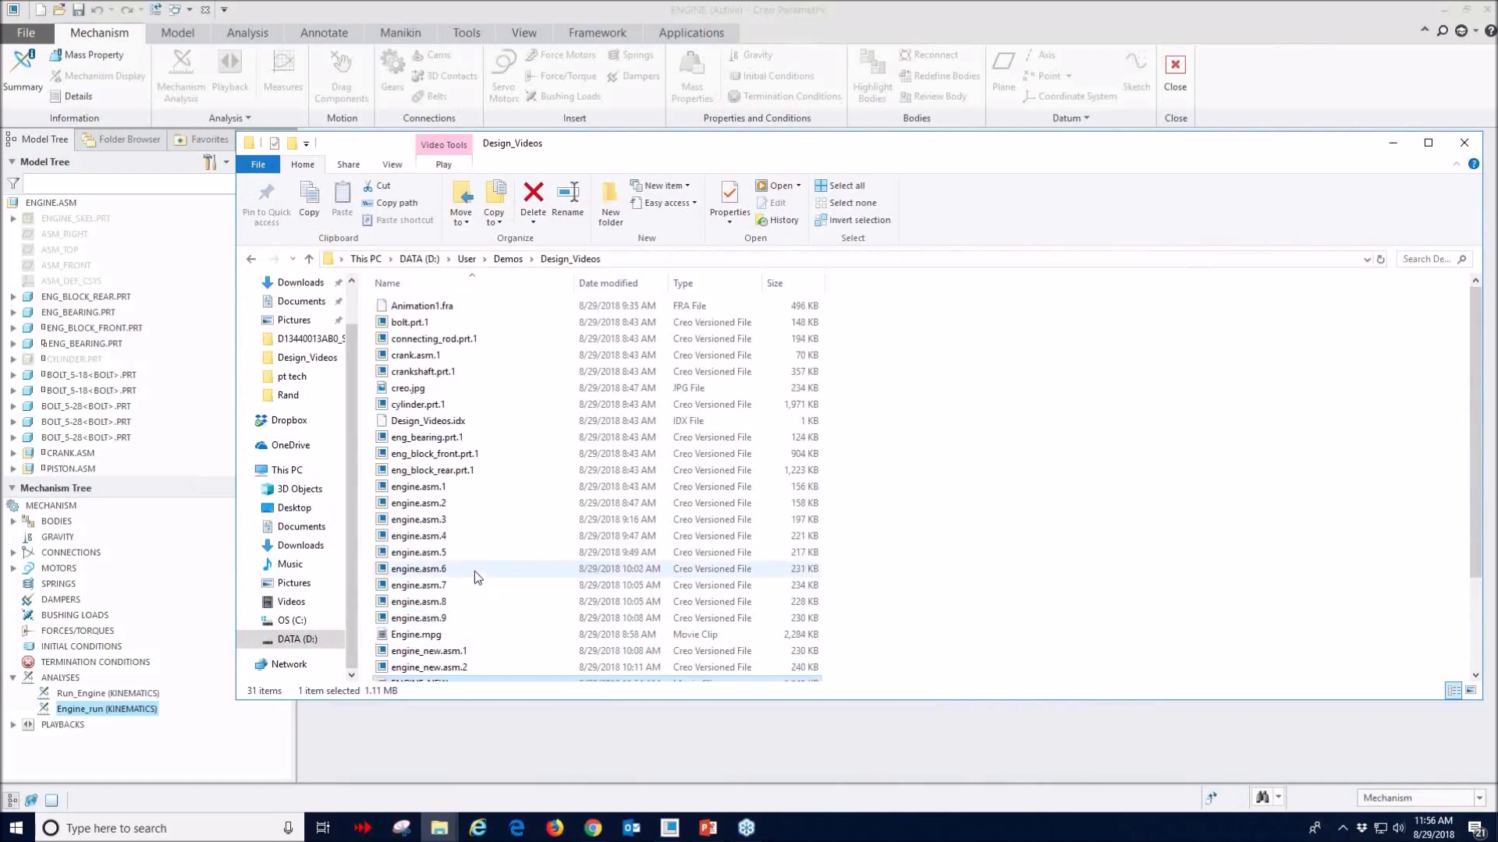
{"action": "scroll", "coordinate": [474, 571], "scroll_direction": "down", "scroll_amount": 3}
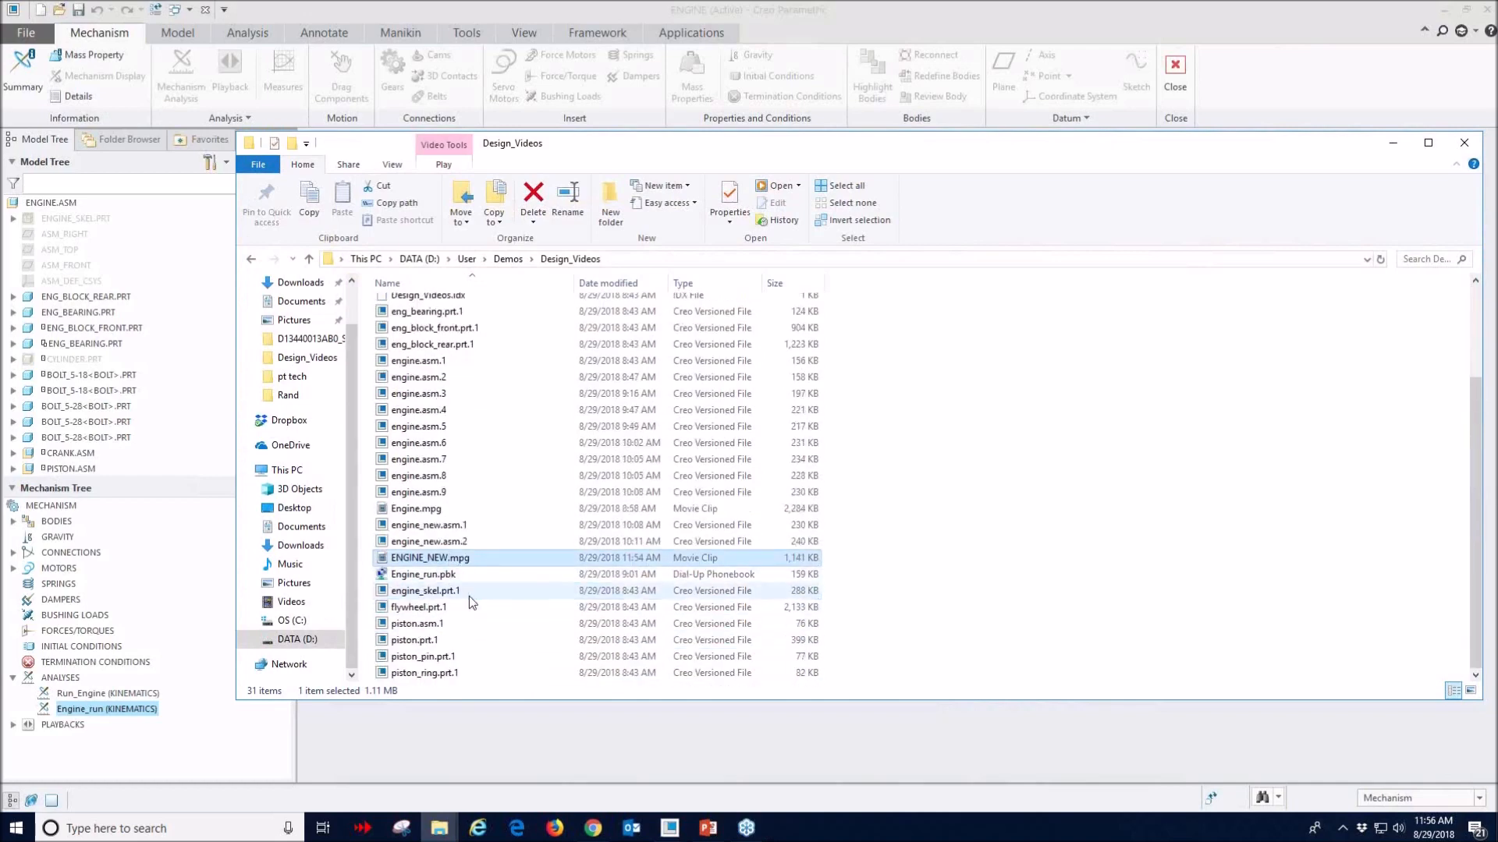
{"action": "double_click", "coordinate": [424, 509]}
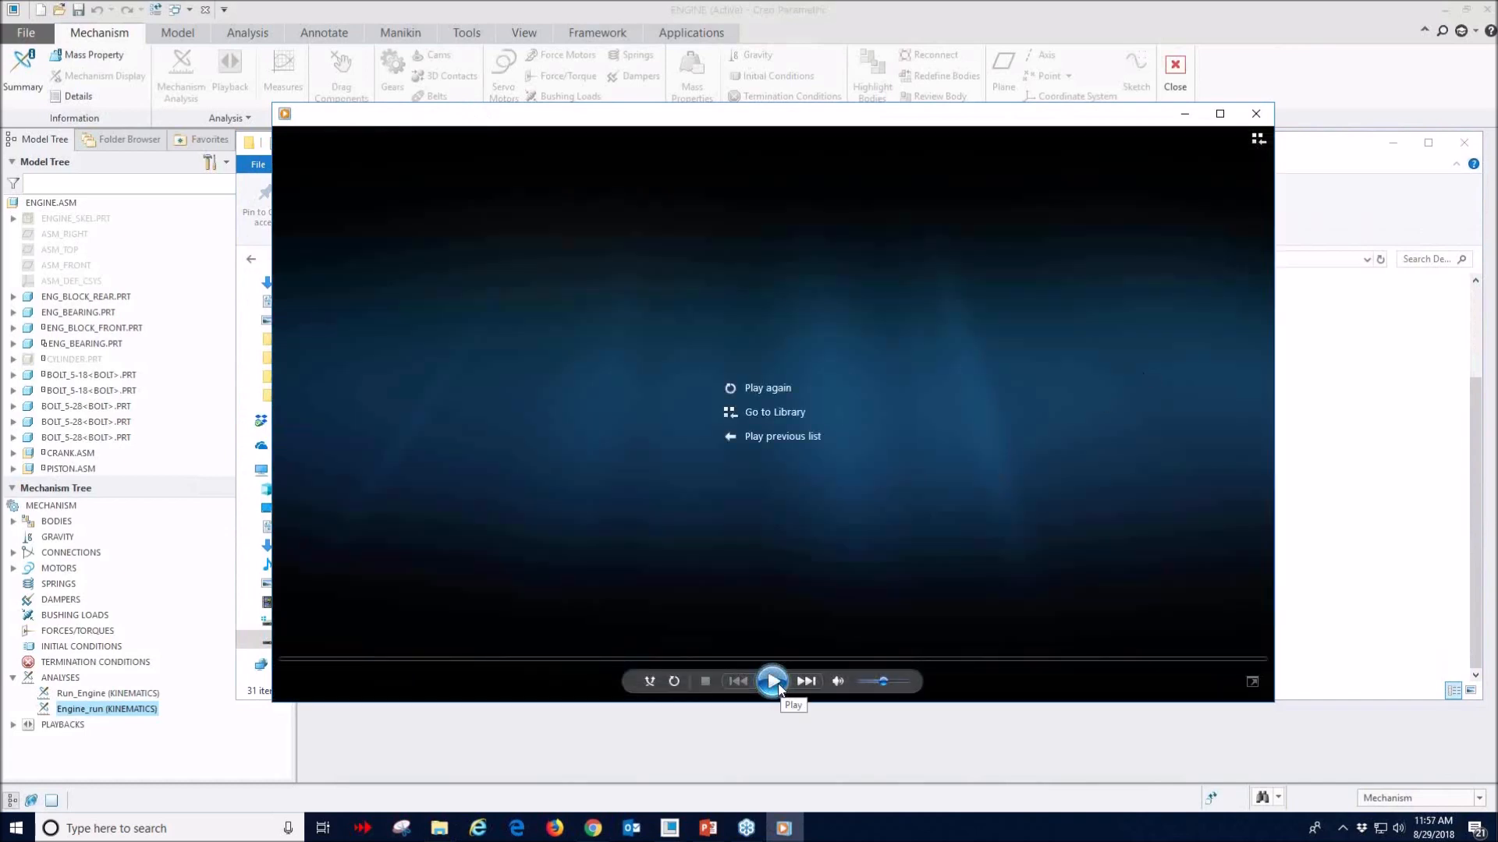
{"action": "left_click", "coordinate": [673, 681]}
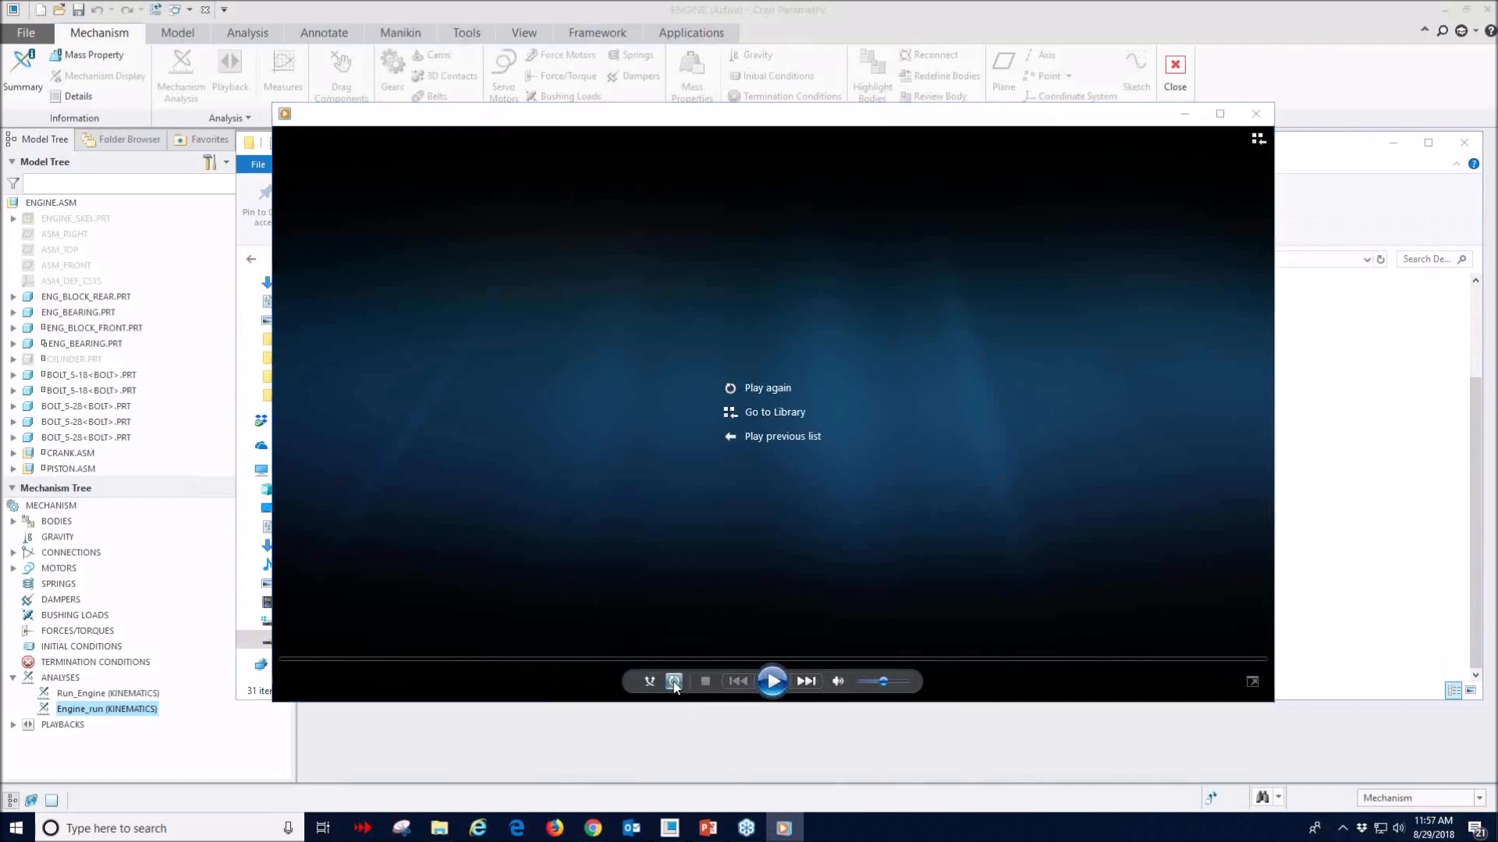
{"action": "left_click", "coordinate": [773, 680]}
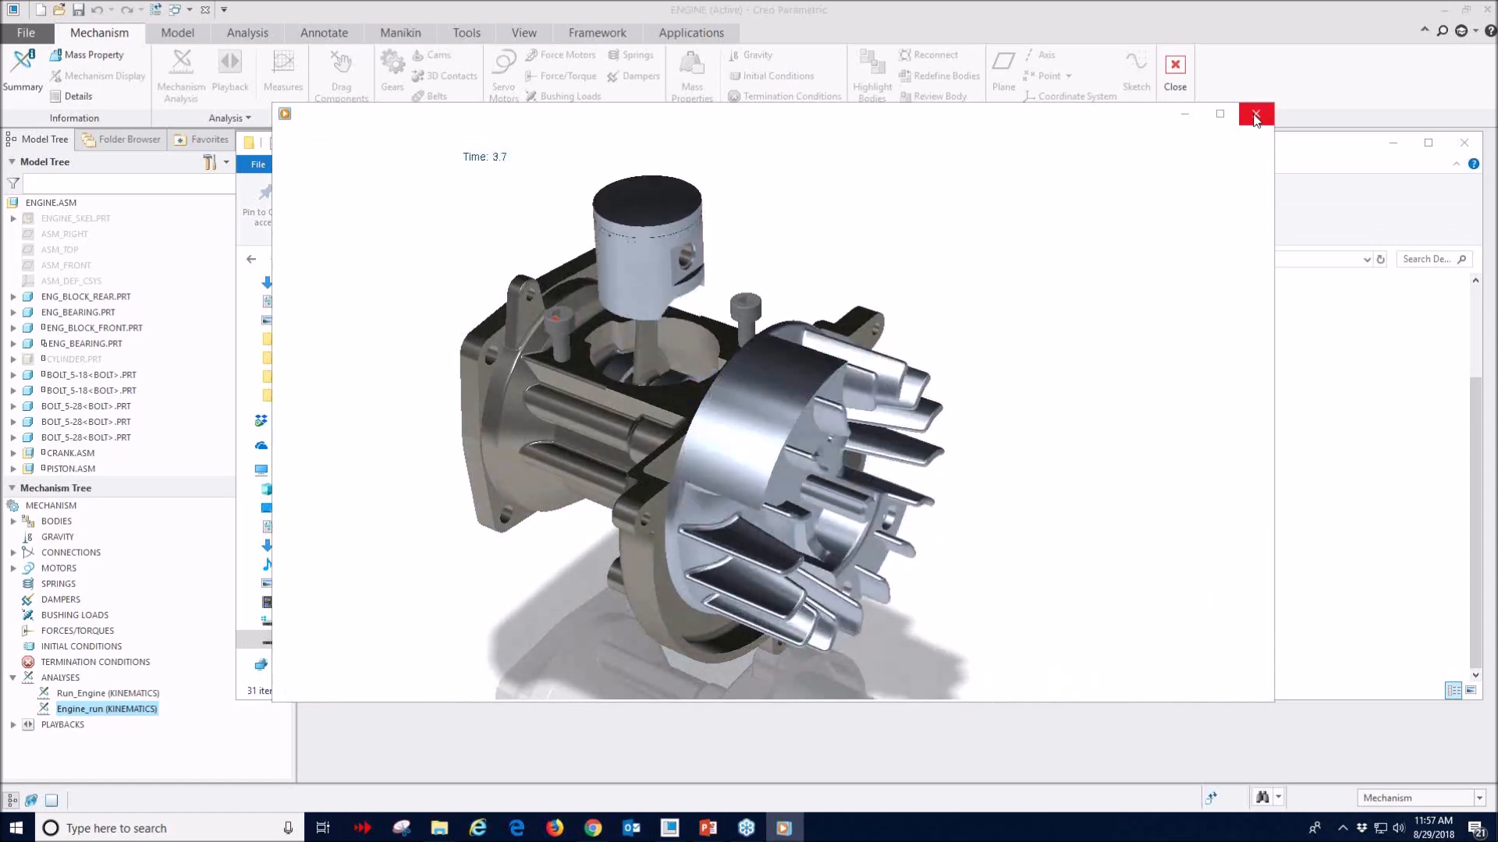
{"action": "left_click", "coordinate": [1255, 117]}
{"action": "left_click", "coordinate": [1394, 144]}
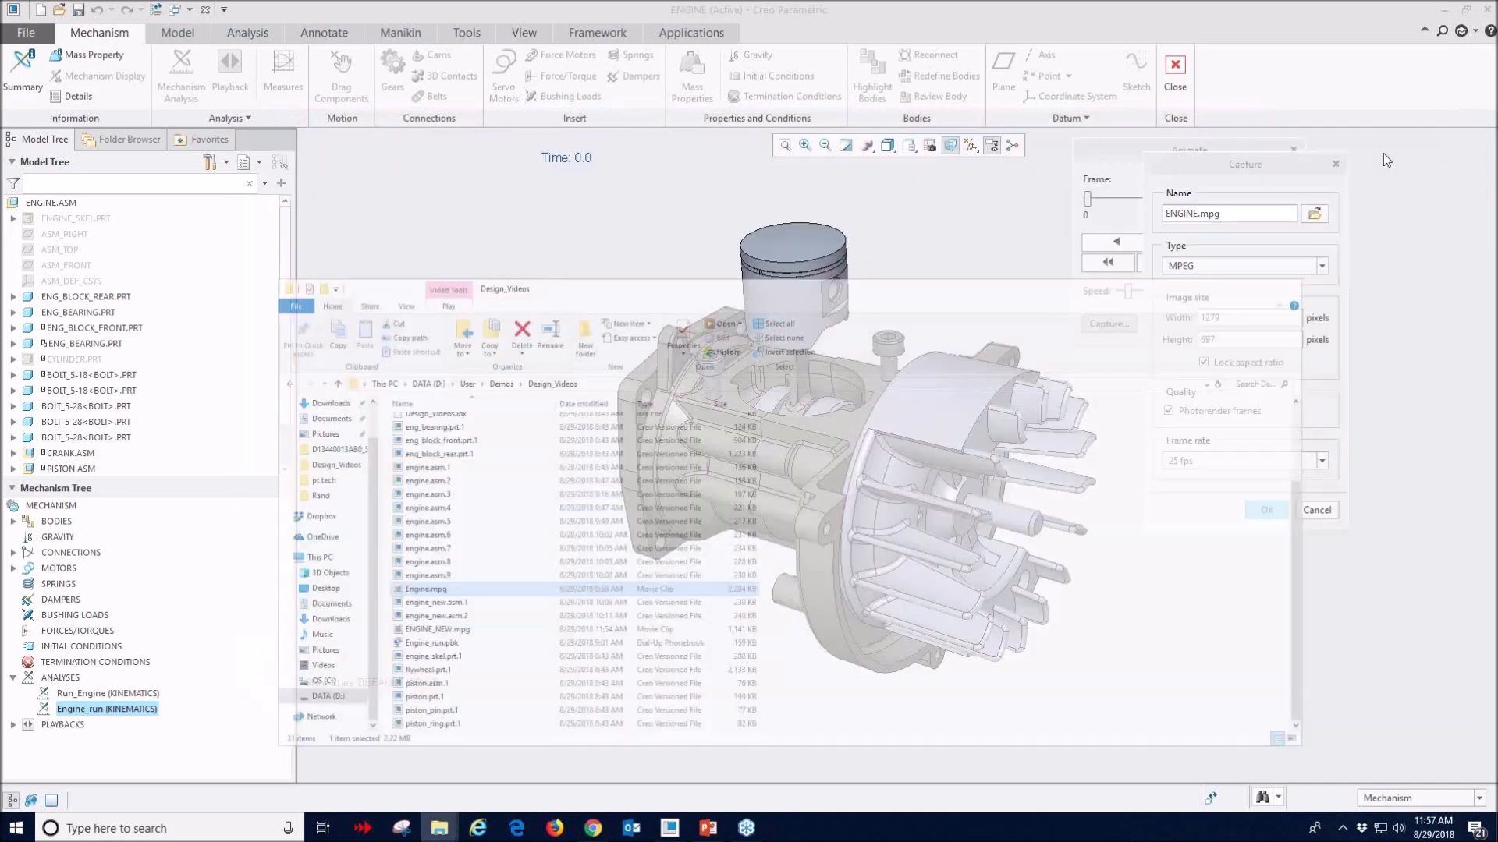
- Cancel the capture and leave Mechanism without saving the playback results, and turn off perspective view
{"action": "left_click", "coordinate": [1315, 510]}
{"action": "left_click", "coordinate": [1277, 363]}
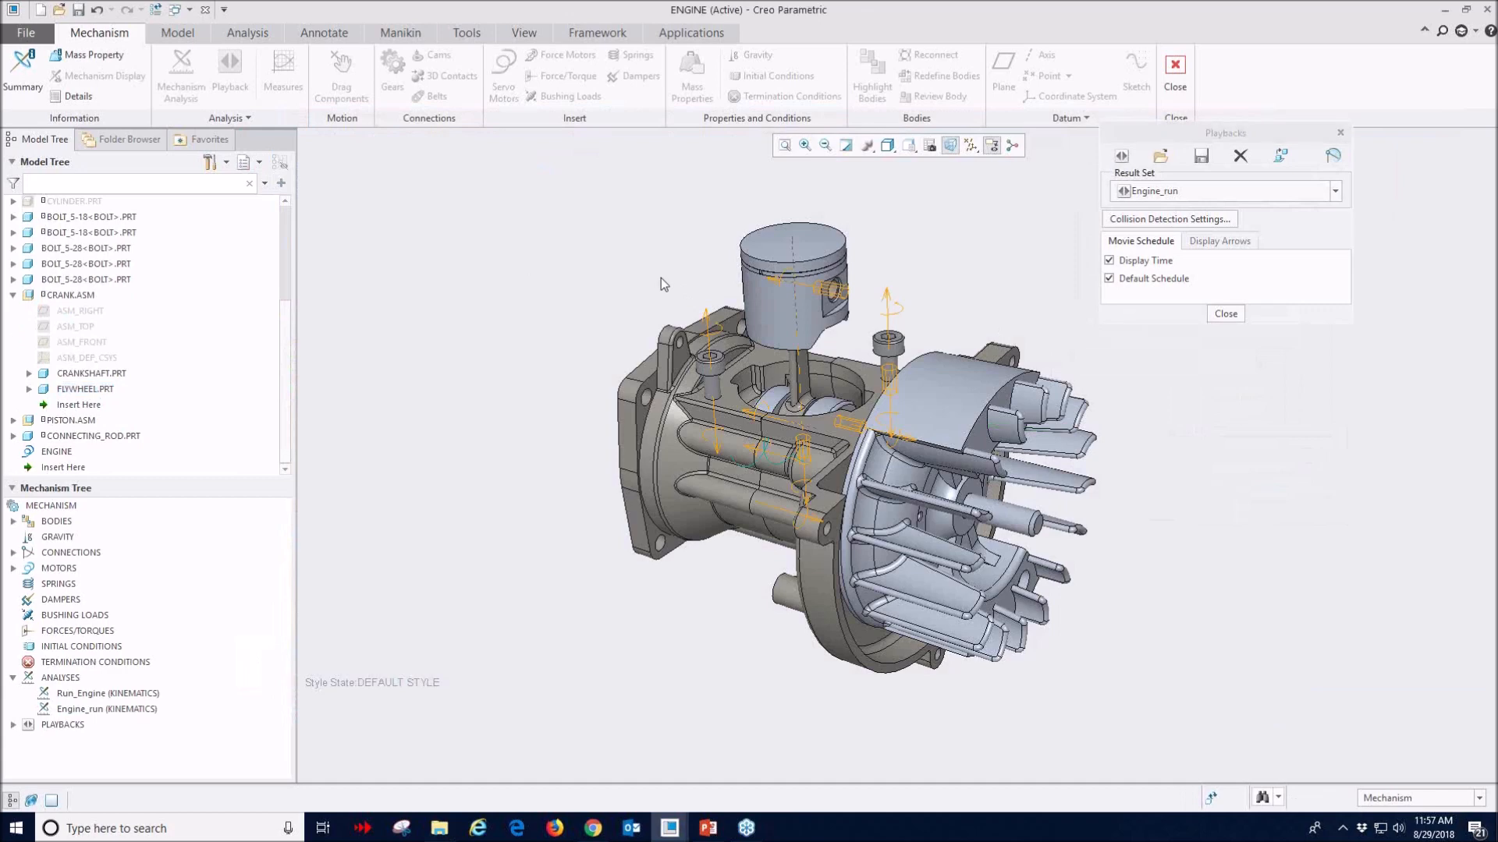
{"action": "left_click", "coordinate": [1226, 314]}
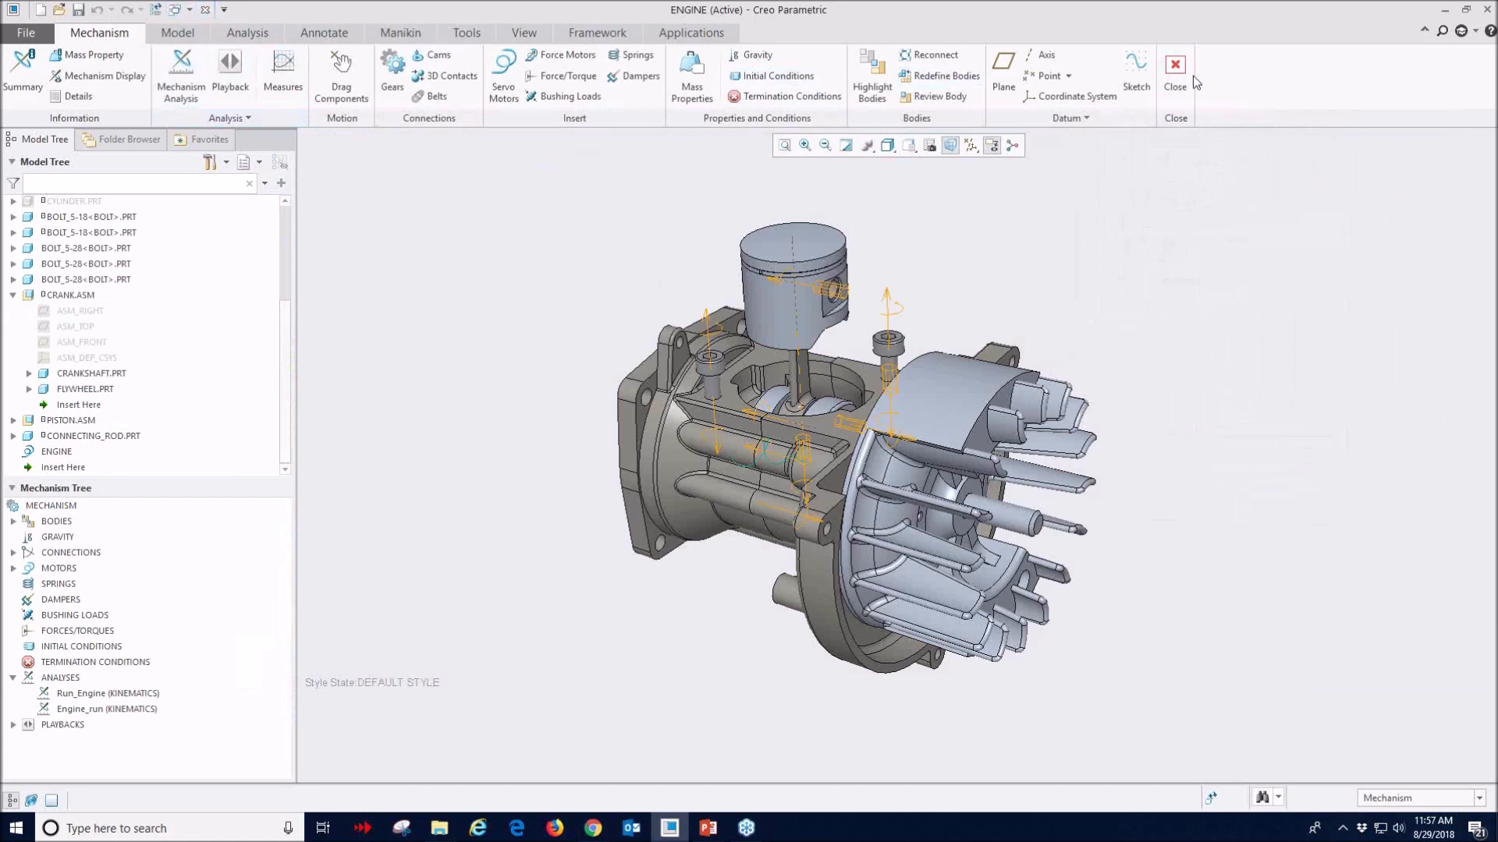
{"action": "left_click", "coordinate": [1131, 78]}
{"action": "left_click", "coordinate": [790, 496]}
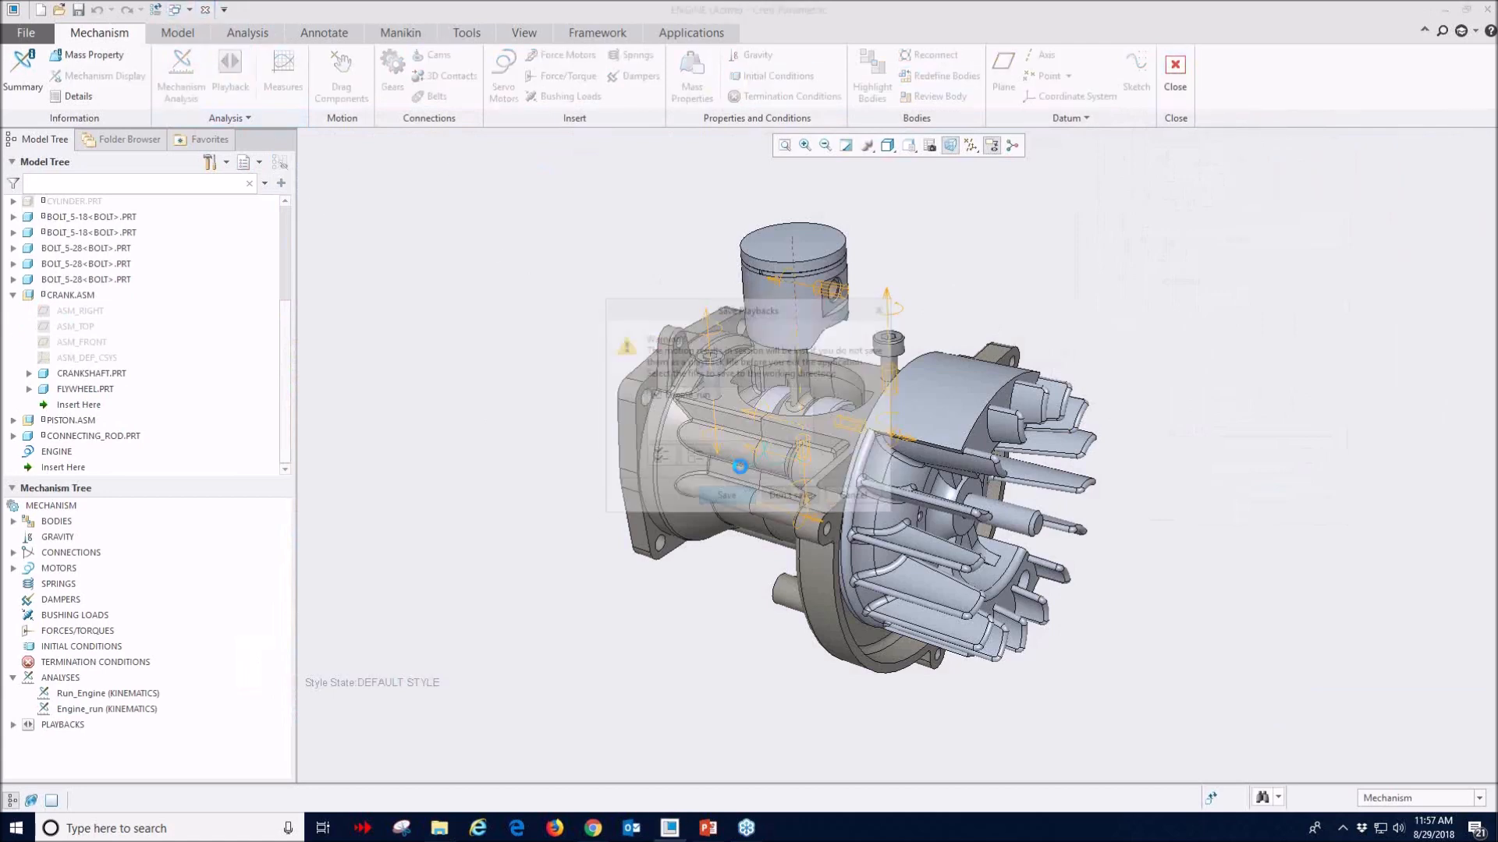
{"action": "left_click", "coordinate": [951, 147]}
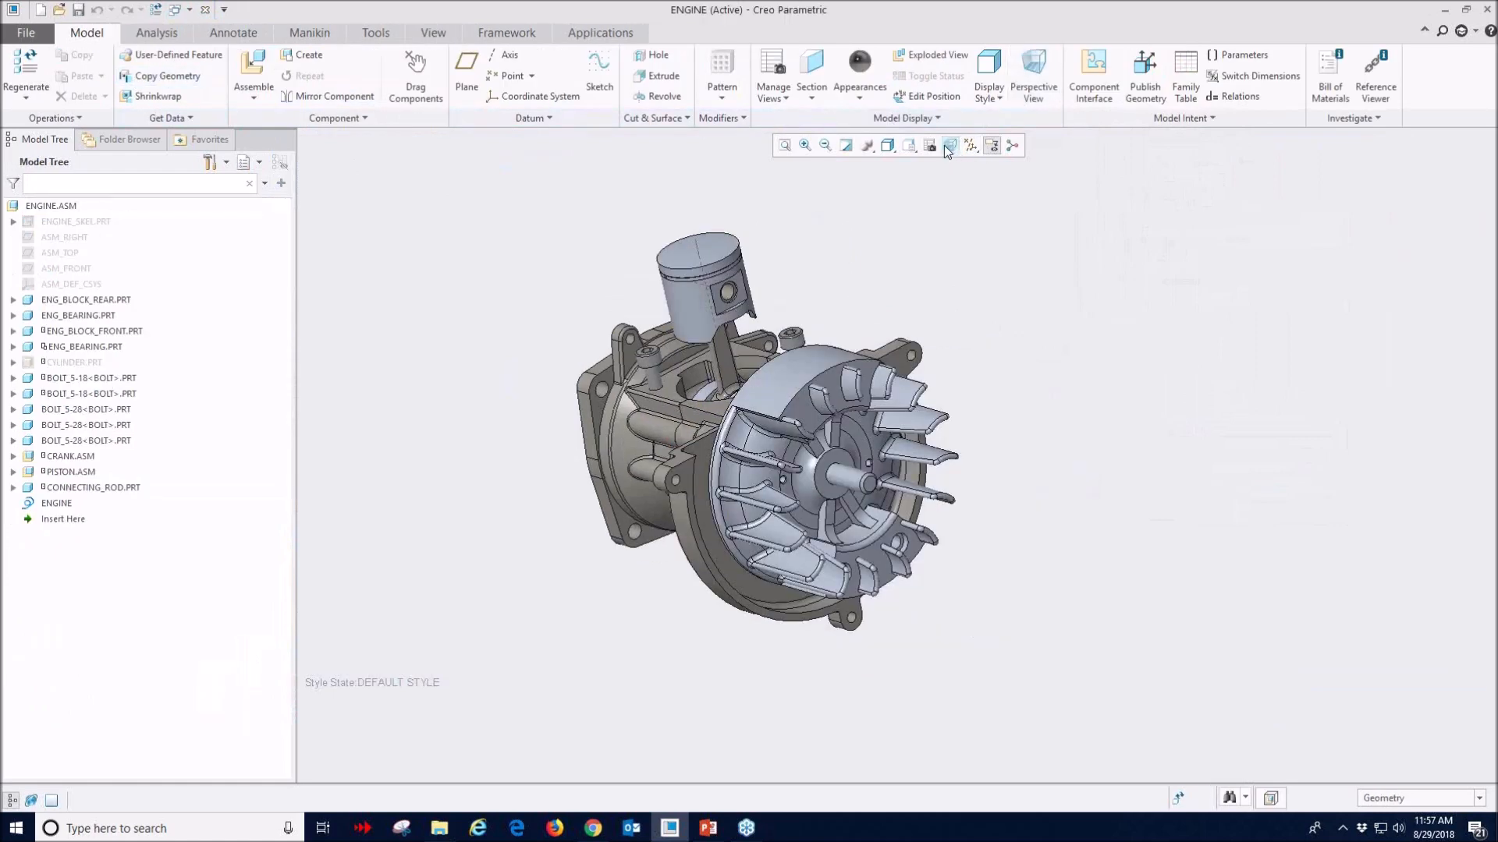
- Open engine_new.asm from the Design_Videos folder and enter Mechanism for it in a maximized window
{"action": "left_click", "coordinate": [58, 9]}
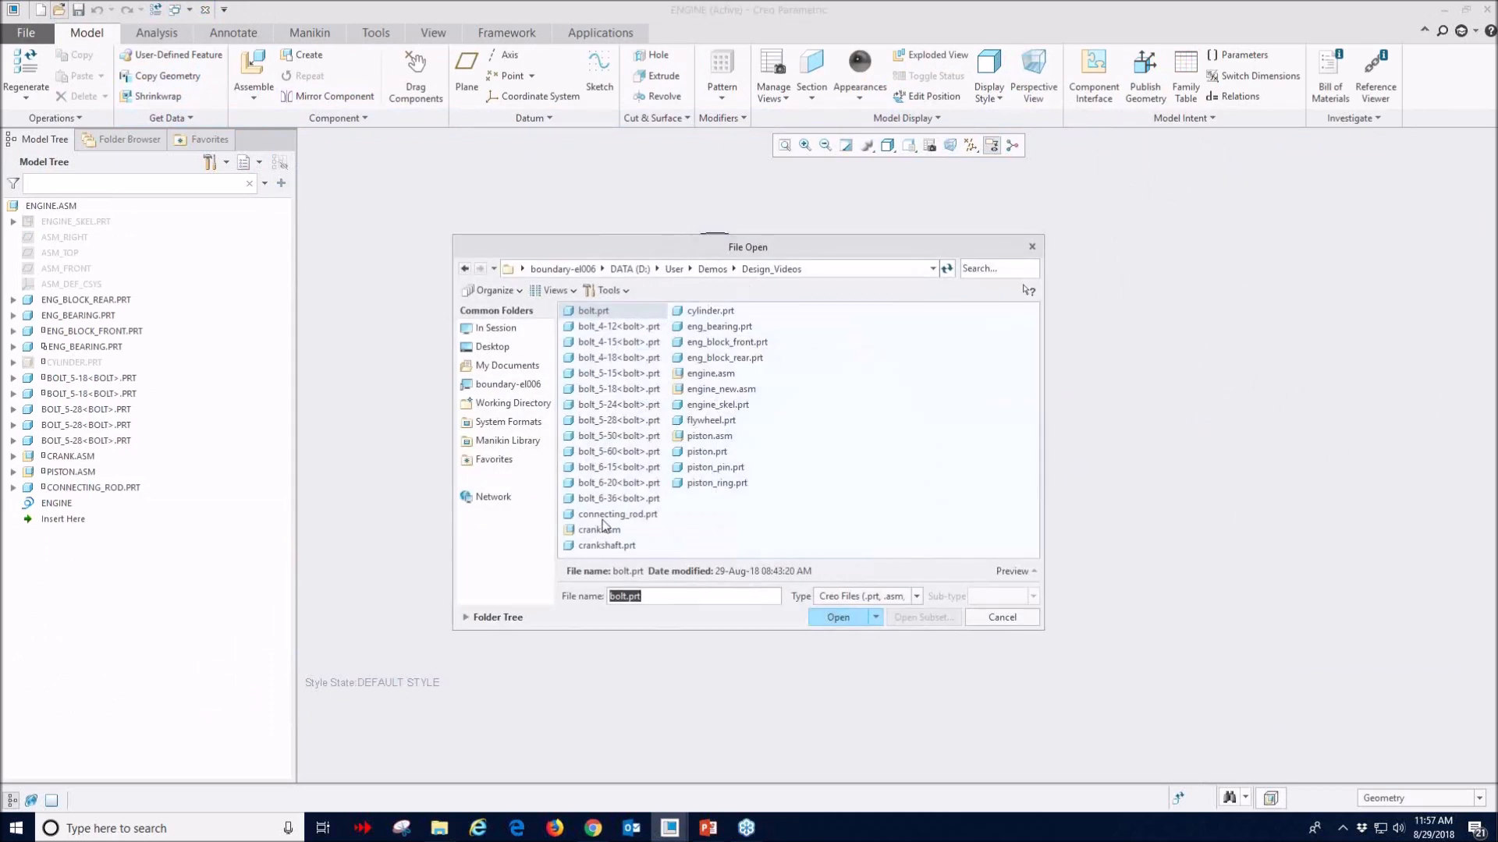
{"action": "double_click", "coordinate": [702, 388]}
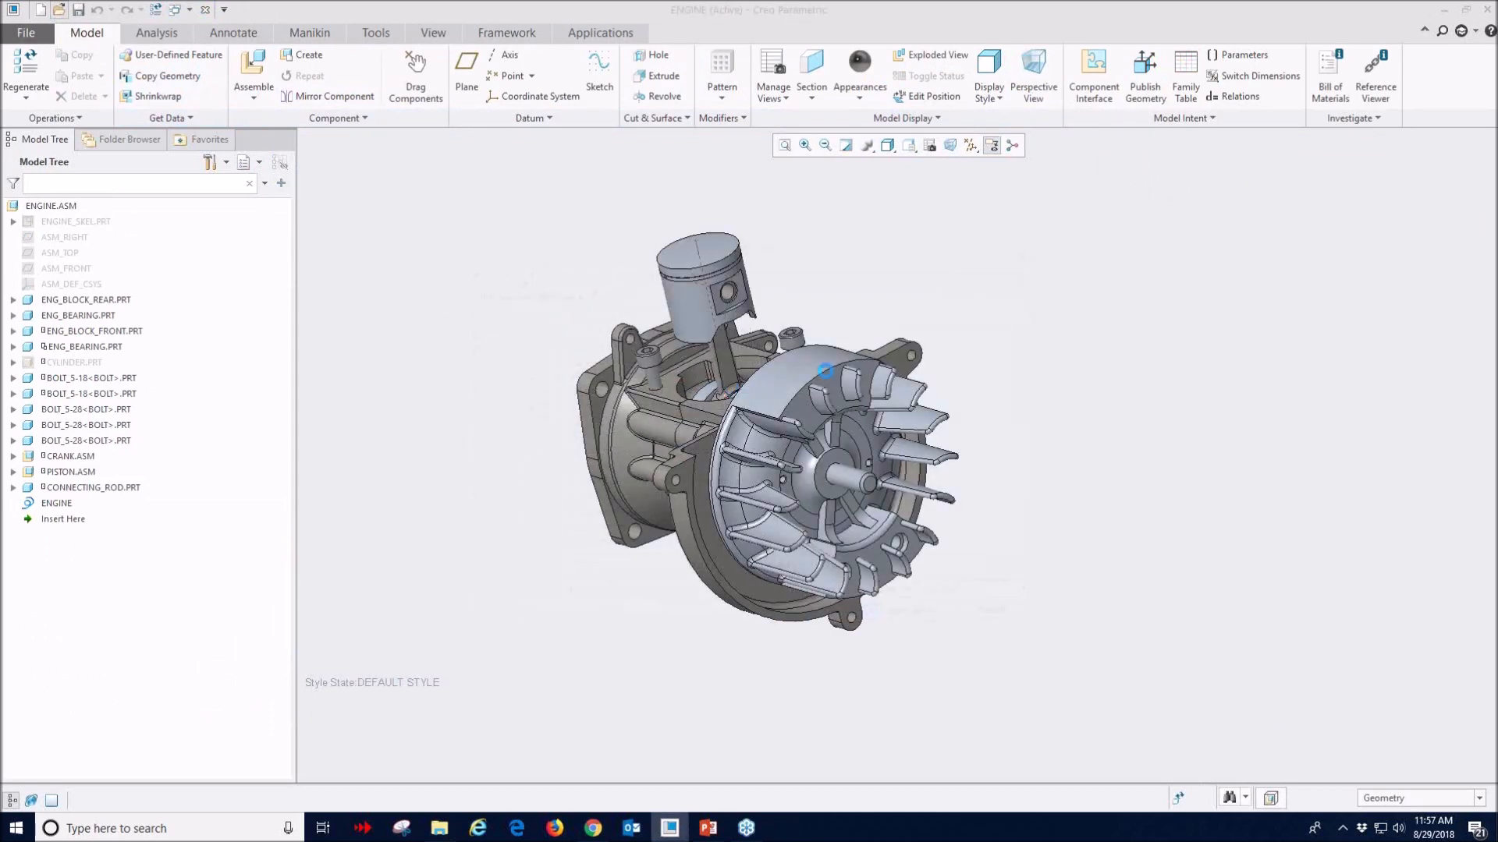
{"action": "middle_click_drag", "start_coordinate": [868, 492], "coordinate": [825, 546]}
{"action": "middle_click_drag", "start_coordinate": [1009, 546], "coordinate": [806, 443], "text": "shift"}
{"action": "scroll", "coordinate": [746, 357], "scroll_direction": "down", "scroll_amount": 5}
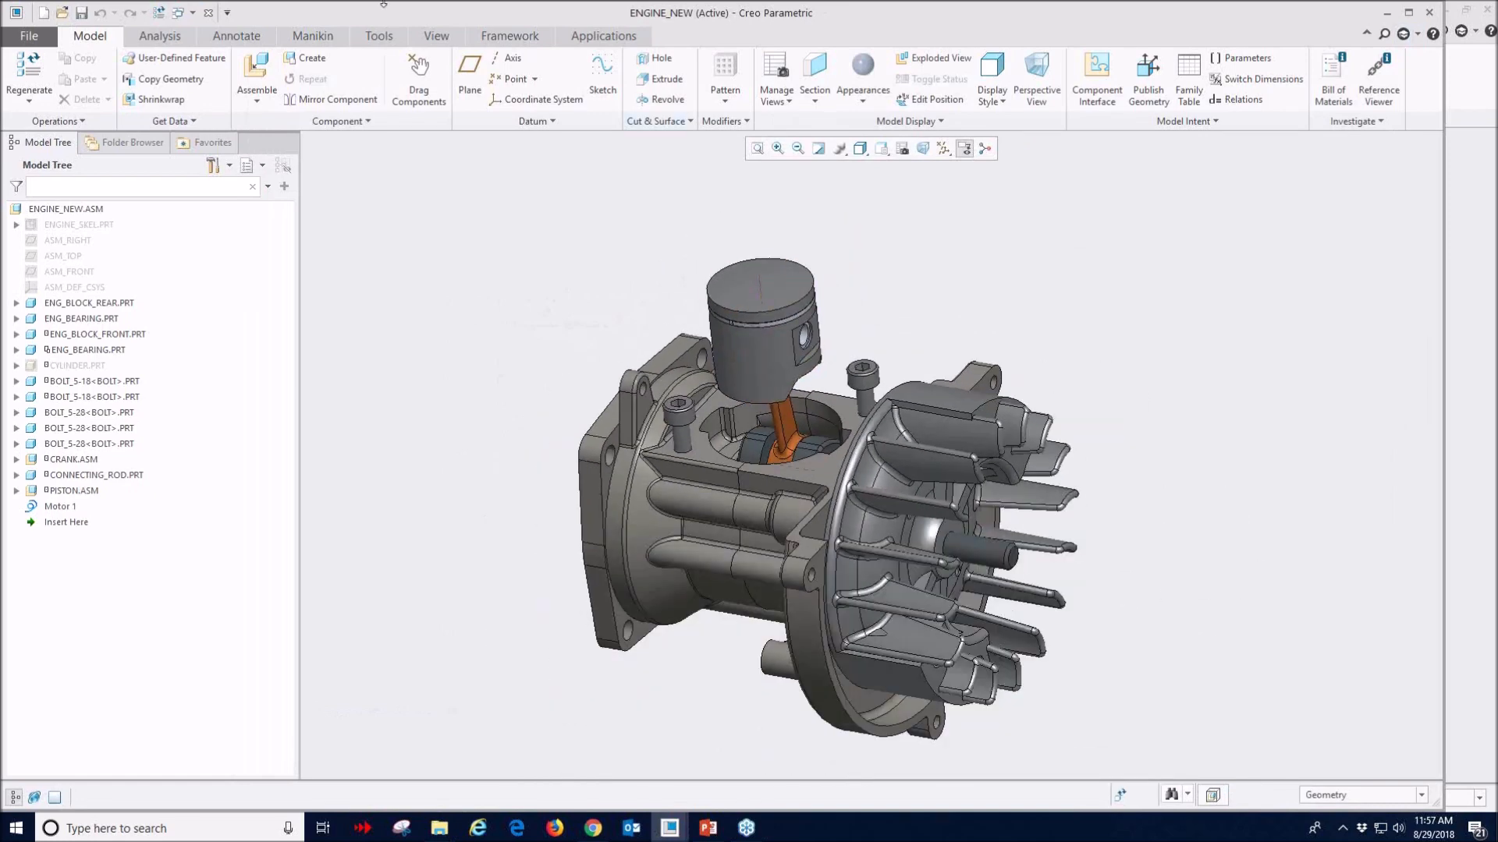
{"action": "left_click", "coordinate": [608, 39]}
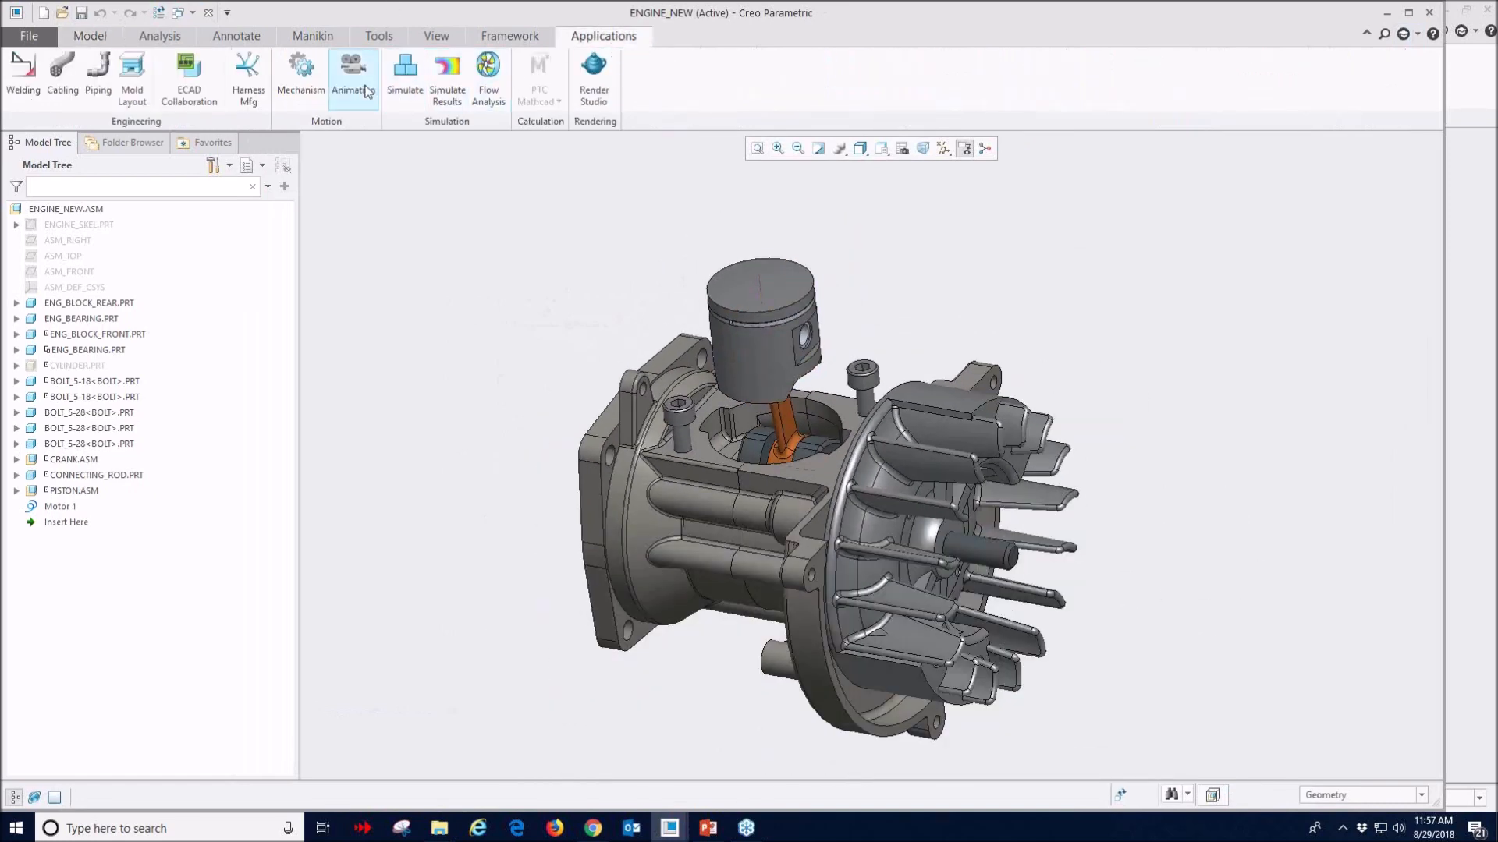
{"action": "left_click", "coordinate": [320, 91]}
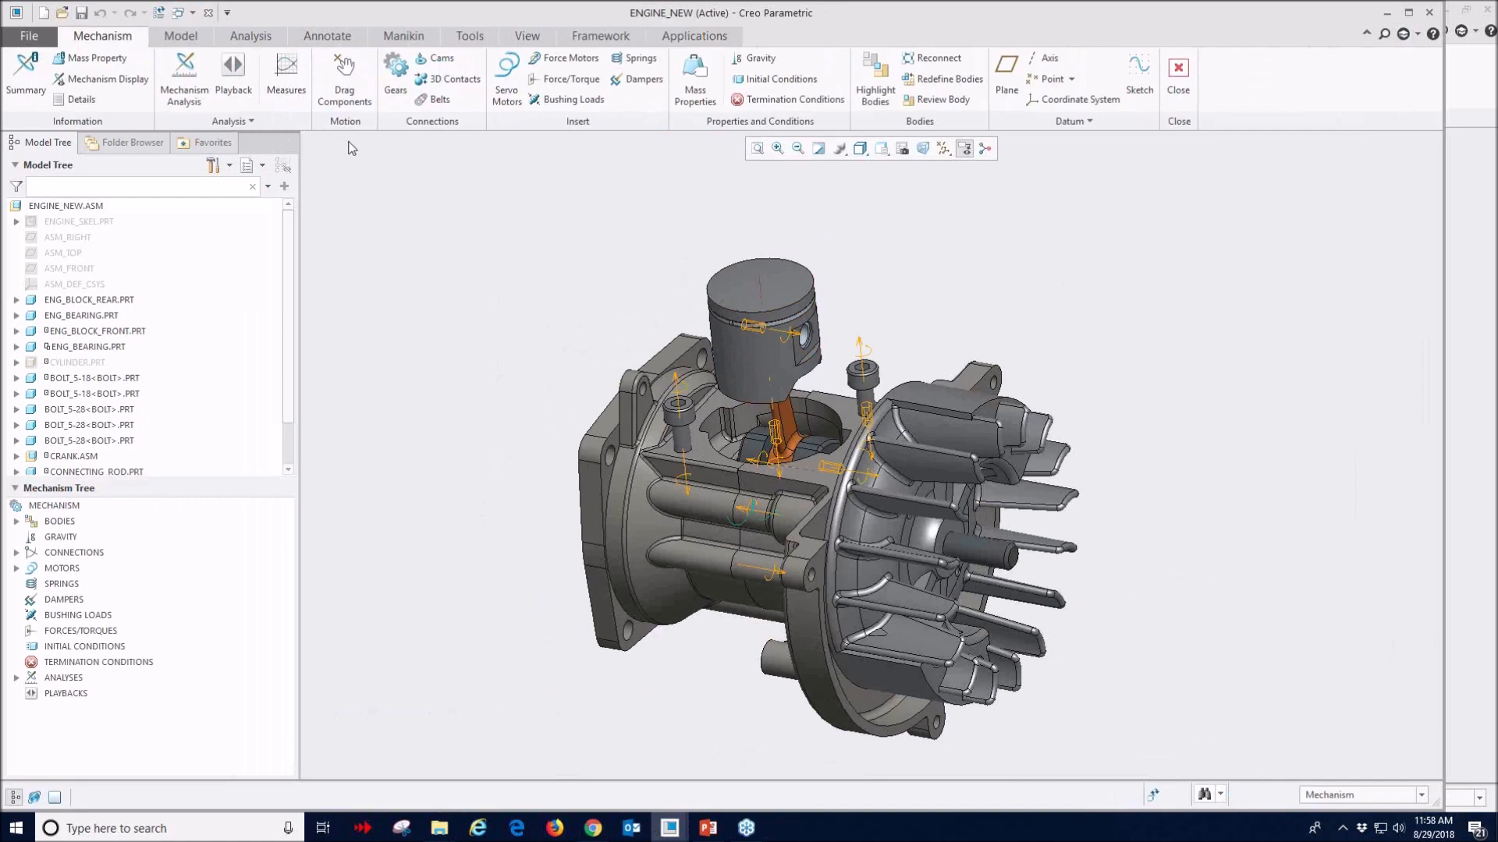
{"action": "left_click", "coordinate": [1410, 12]}
- Check the measure results for a result set to use with the piston_vel measure
{"action": "left_click", "coordinate": [284, 77]}
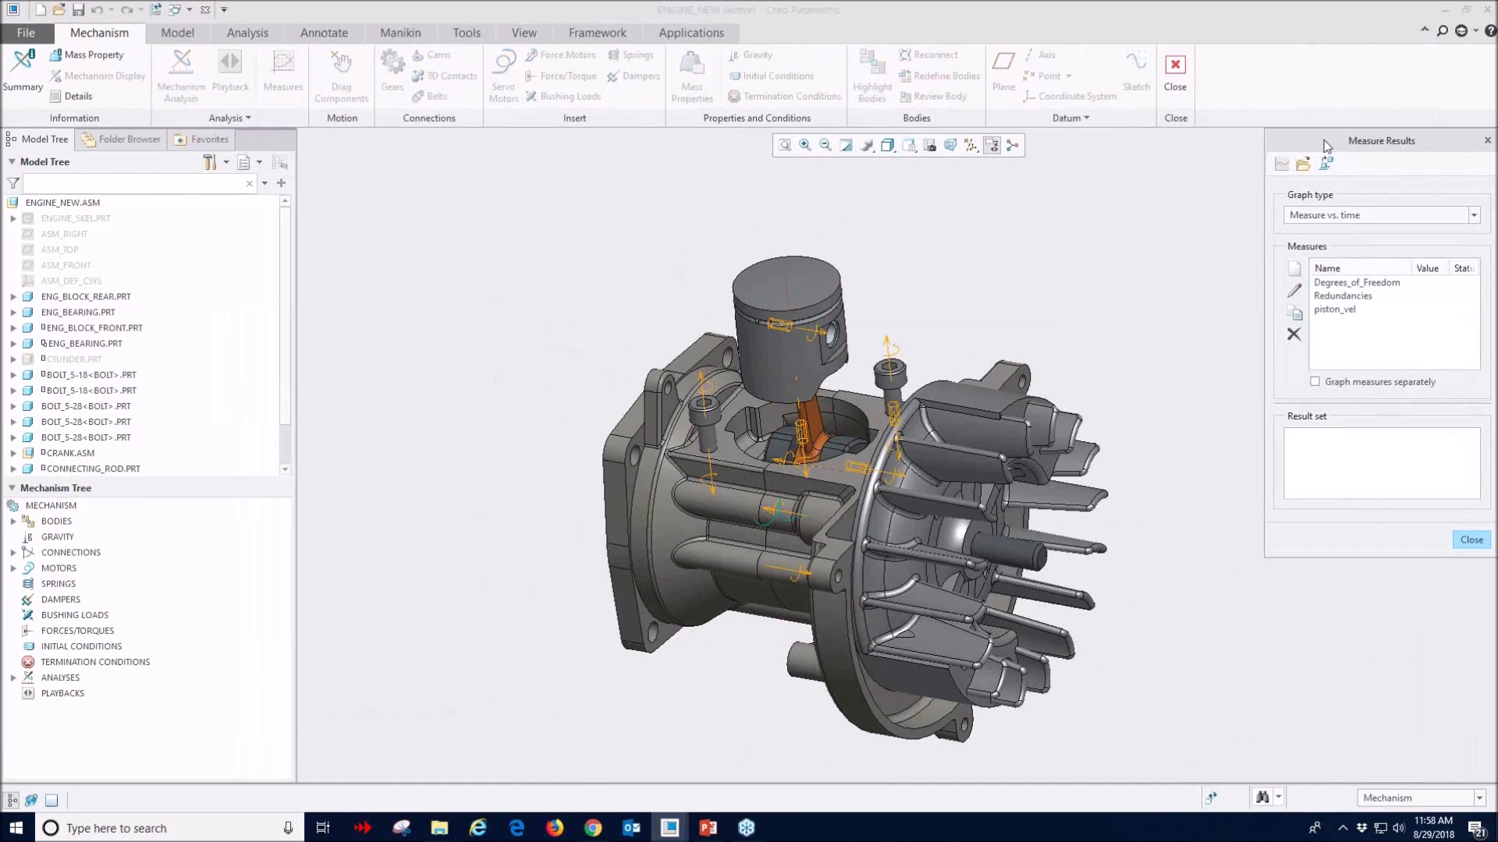
{"action": "left_click_drag", "start_coordinate": [1323, 145], "coordinate": [1247, 128]}
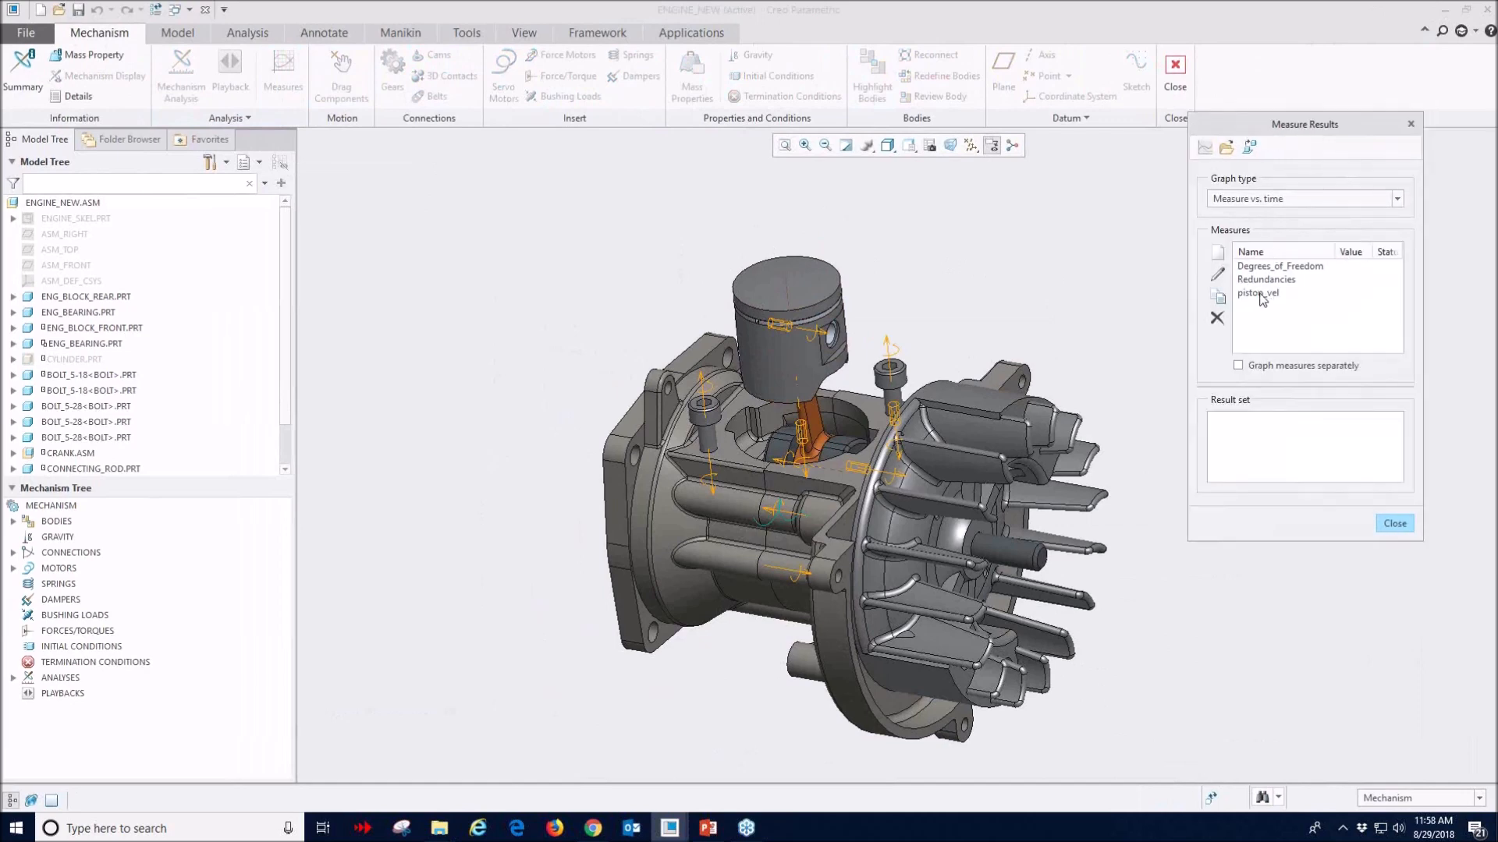
{"action": "left_click", "coordinate": [1261, 295]}
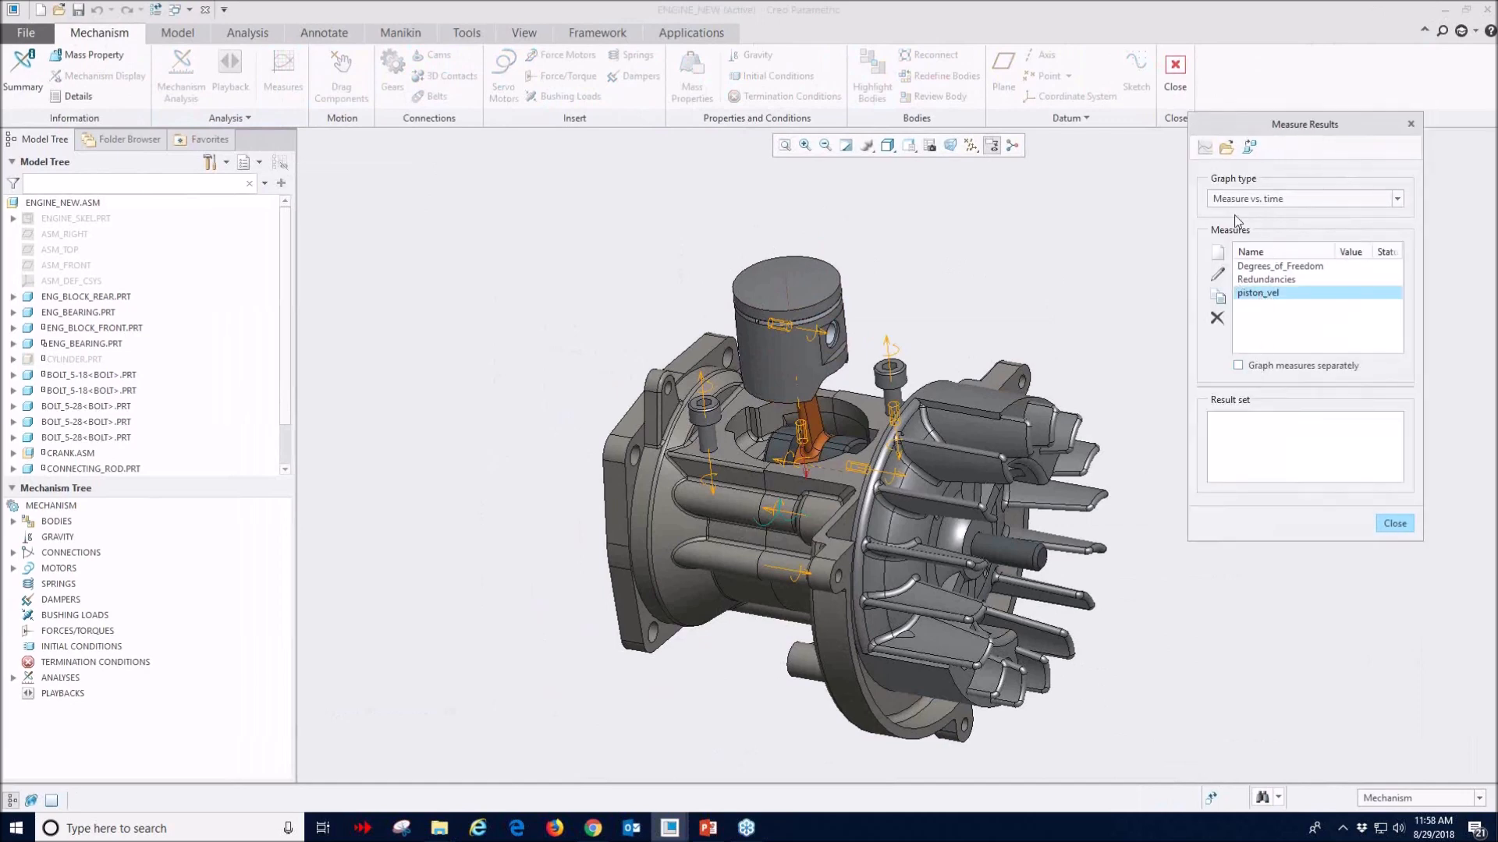
{"action": "left_click", "coordinate": [1396, 522]}
- Run the demo kinematic analysis of the ENGINE_NEW assembly
{"action": "left_click", "coordinate": [13, 678]}
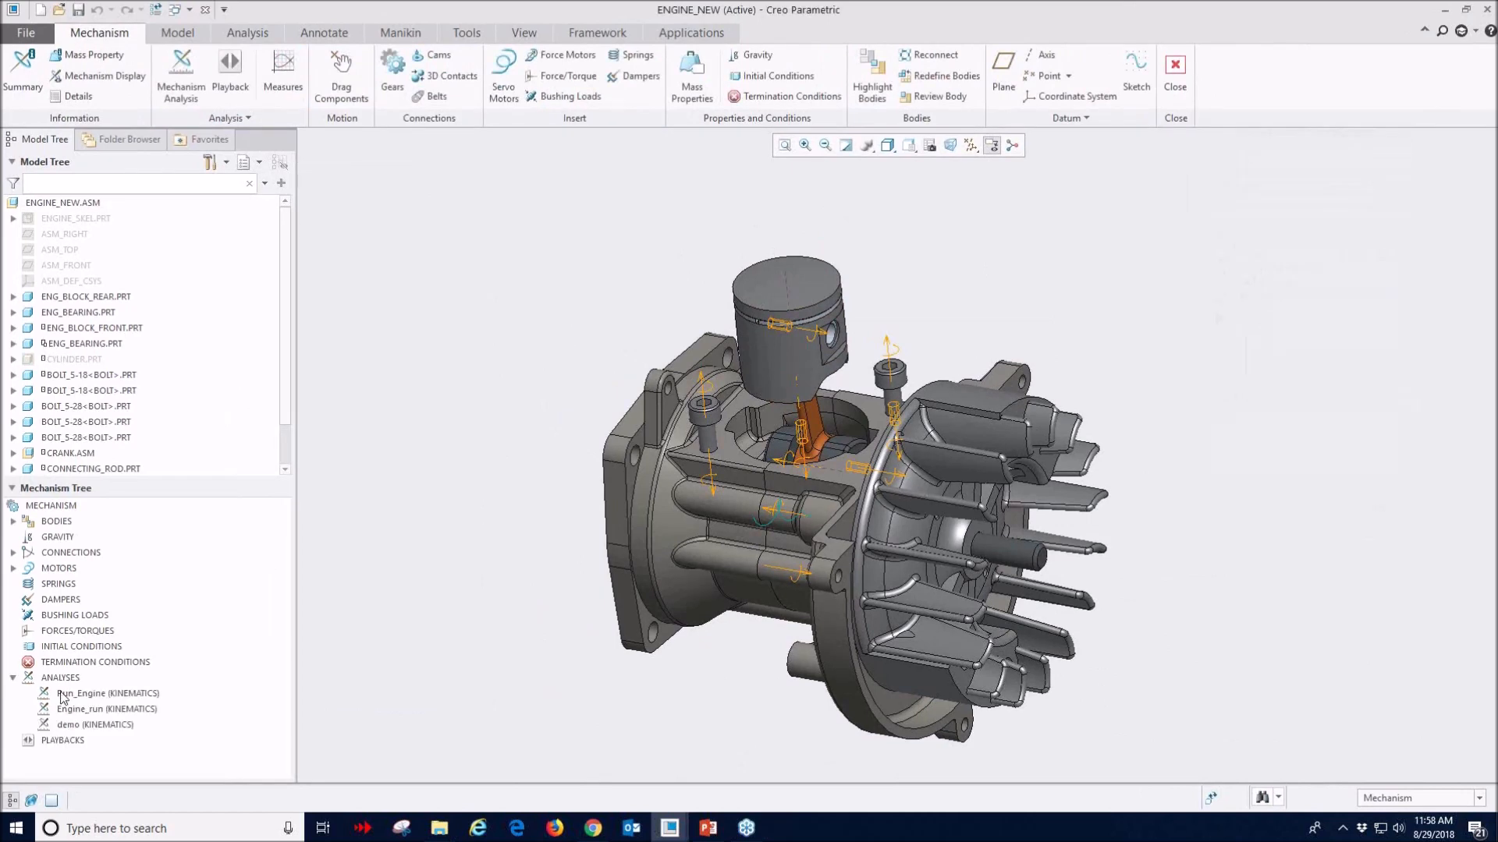
{"action": "right_click", "coordinate": [66, 726]}
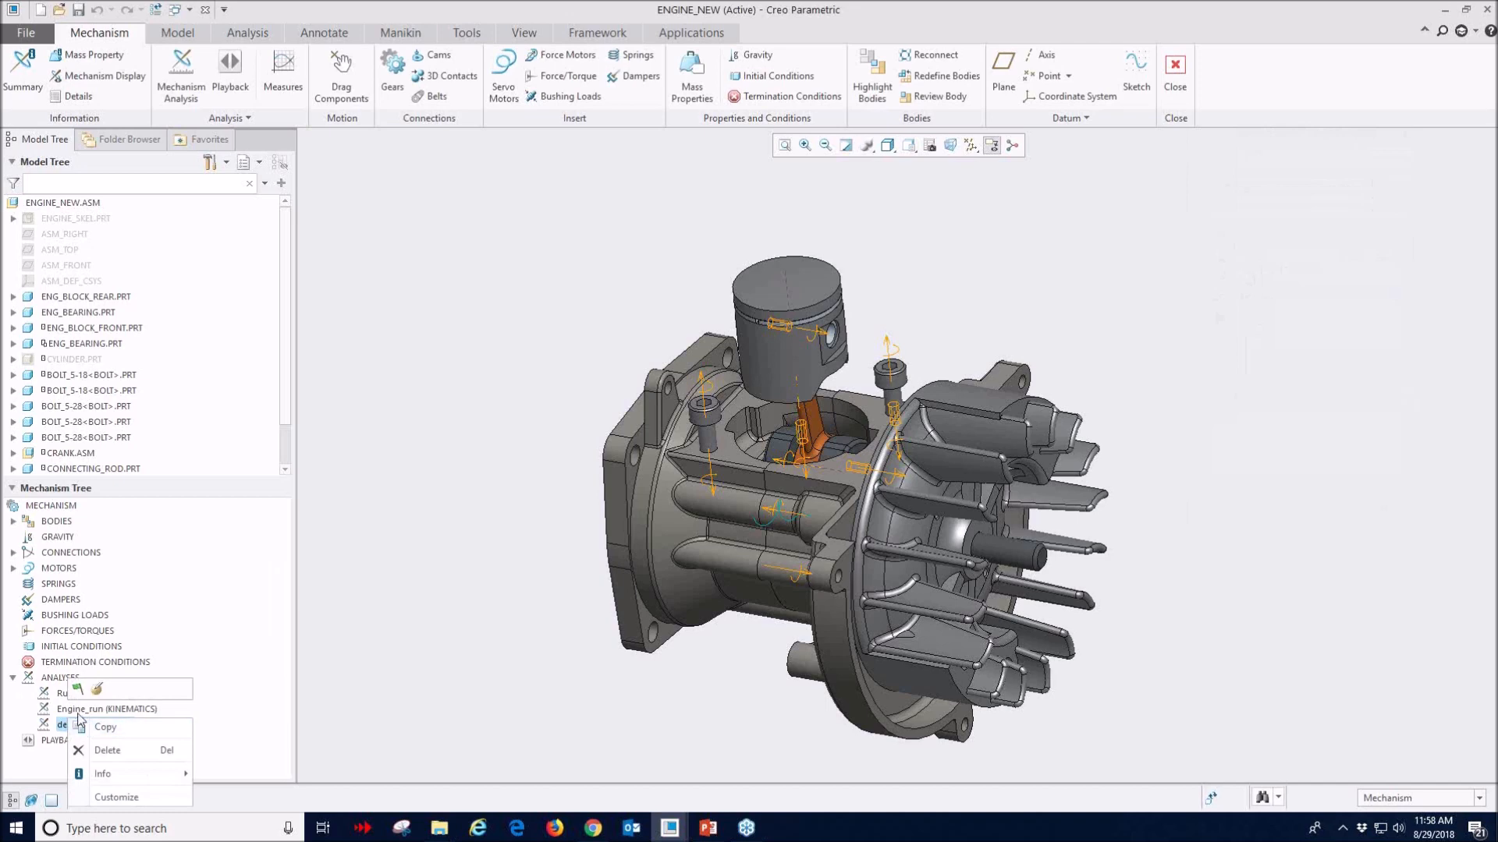
{"action": "left_click", "coordinate": [78, 693]}
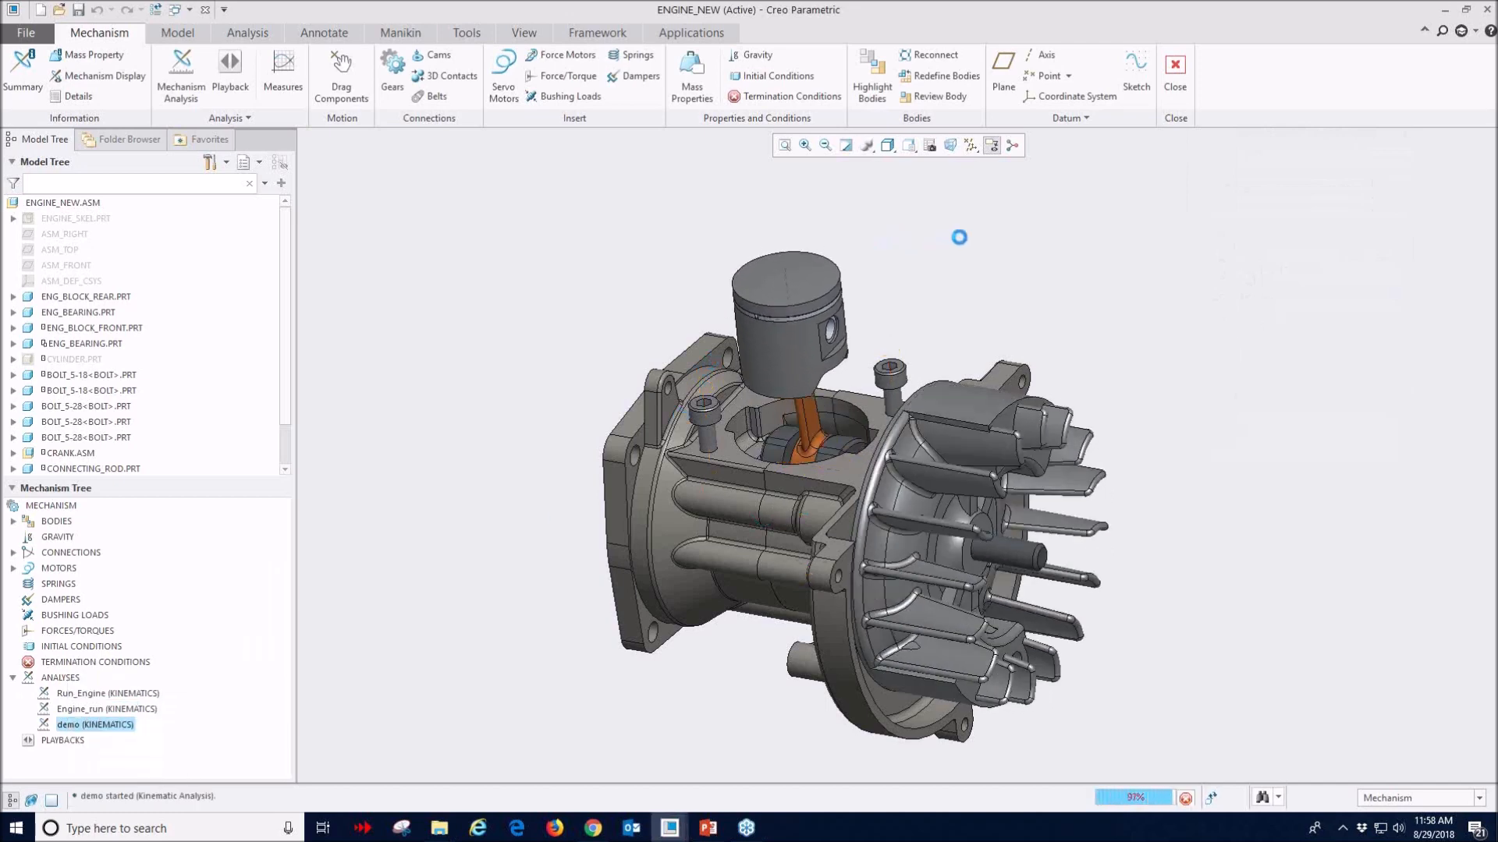
- Graph the piston_vel measure against time for the demo result set, examine the curve and close the graph
{"action": "left_click", "coordinate": [289, 78]}
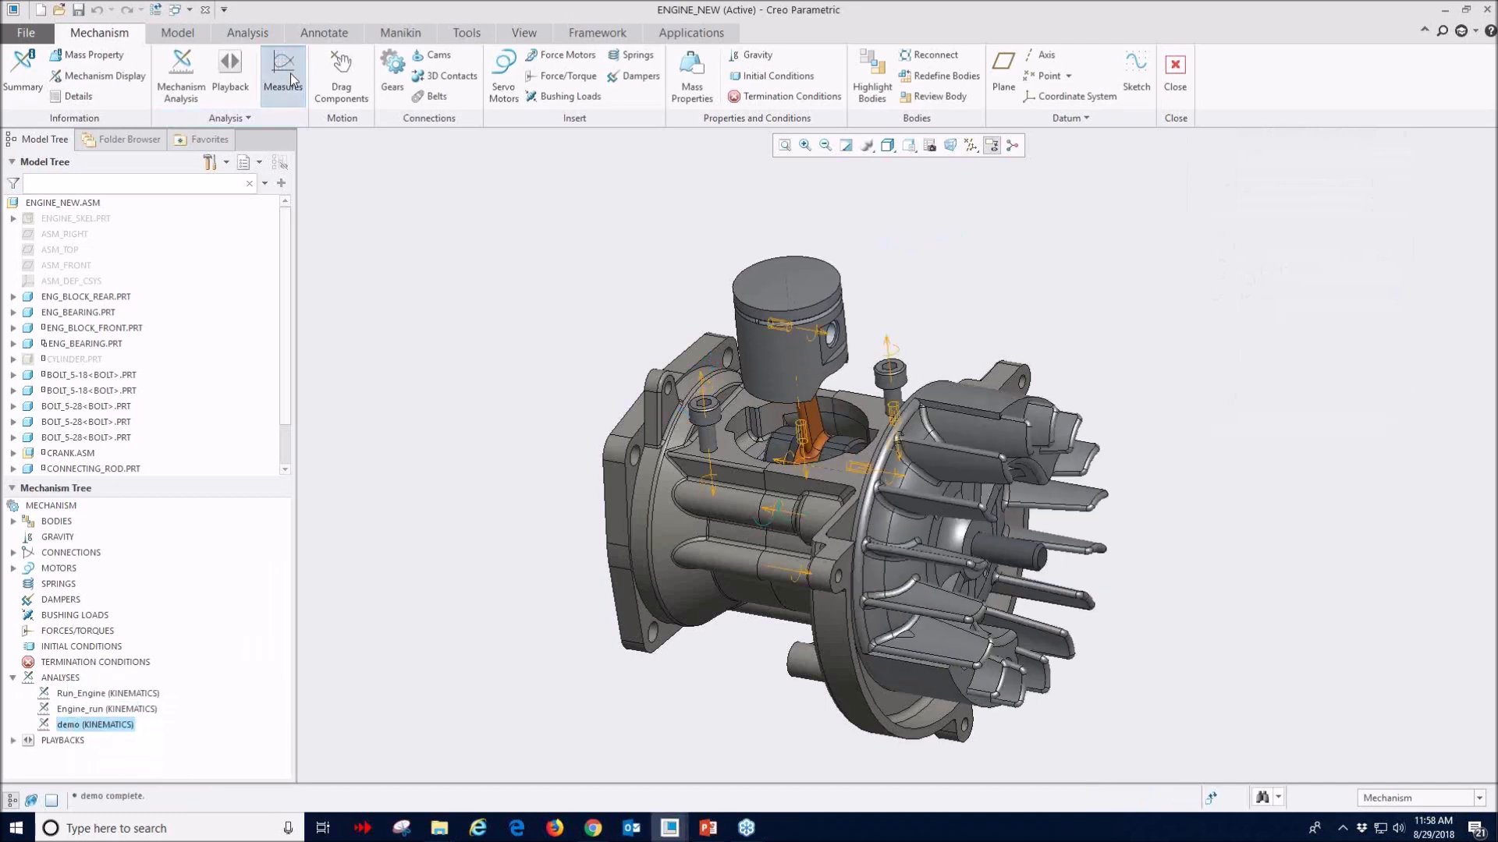
{"action": "left_click", "coordinate": [1248, 296]}
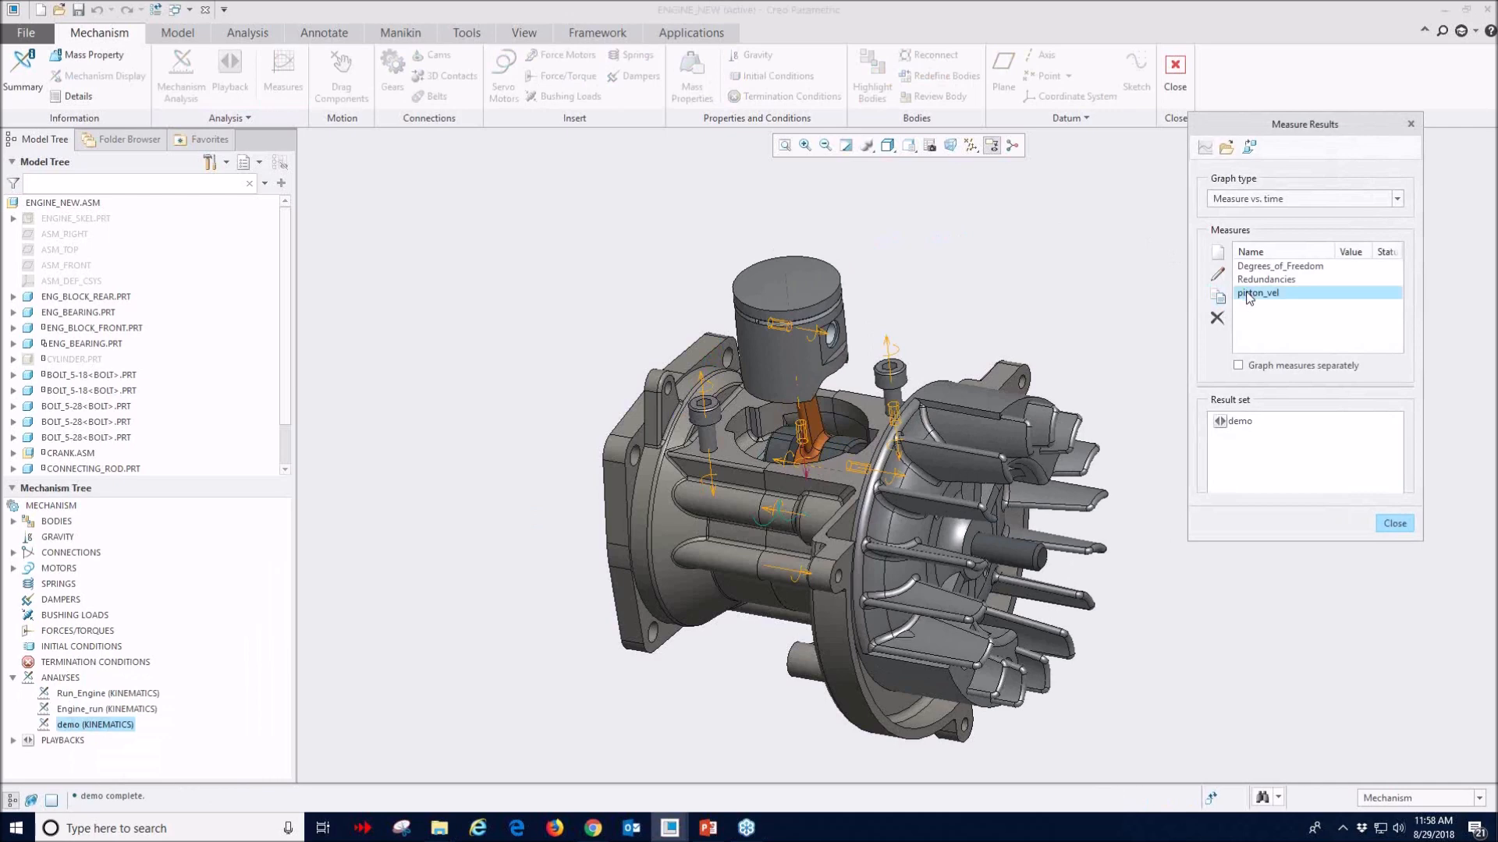
{"action": "left_click", "coordinate": [1252, 421]}
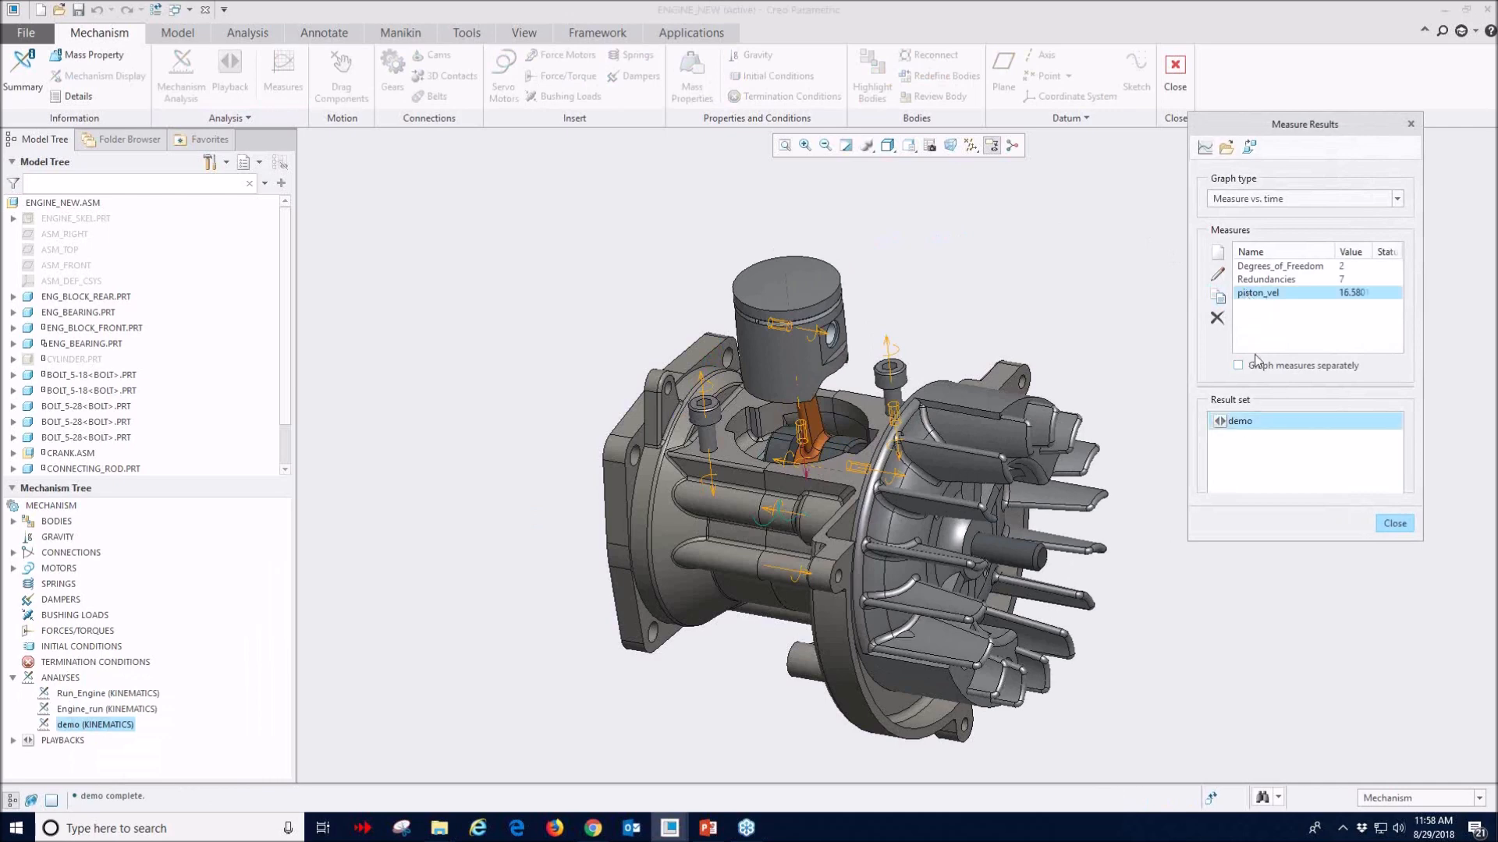
{"action": "left_click", "coordinate": [1205, 147]}
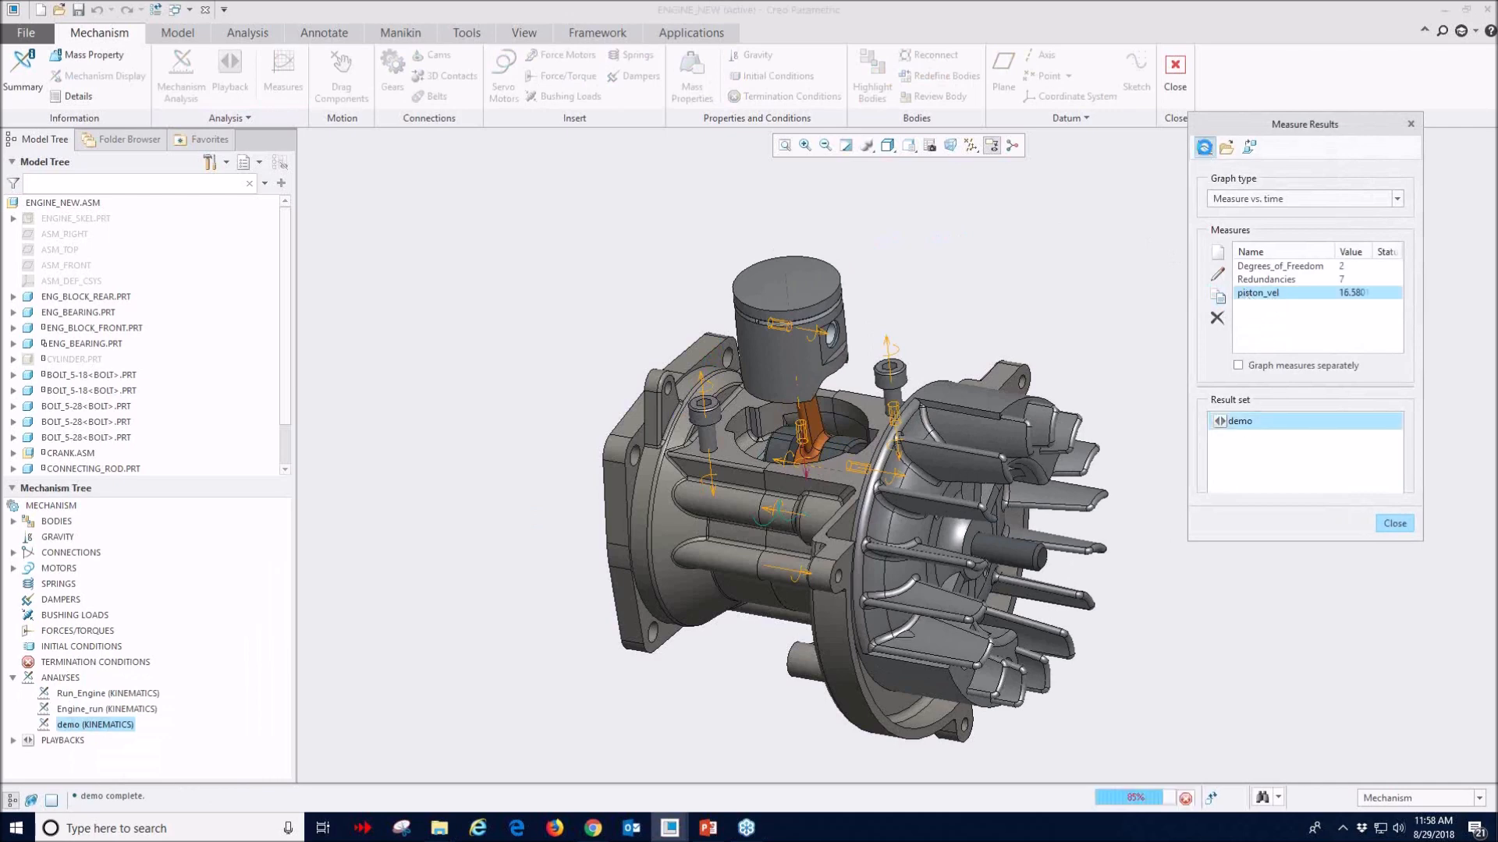
{"action": "scroll", "coordinate": [875, 351], "scroll_direction": "up", "scroll_amount": 2}
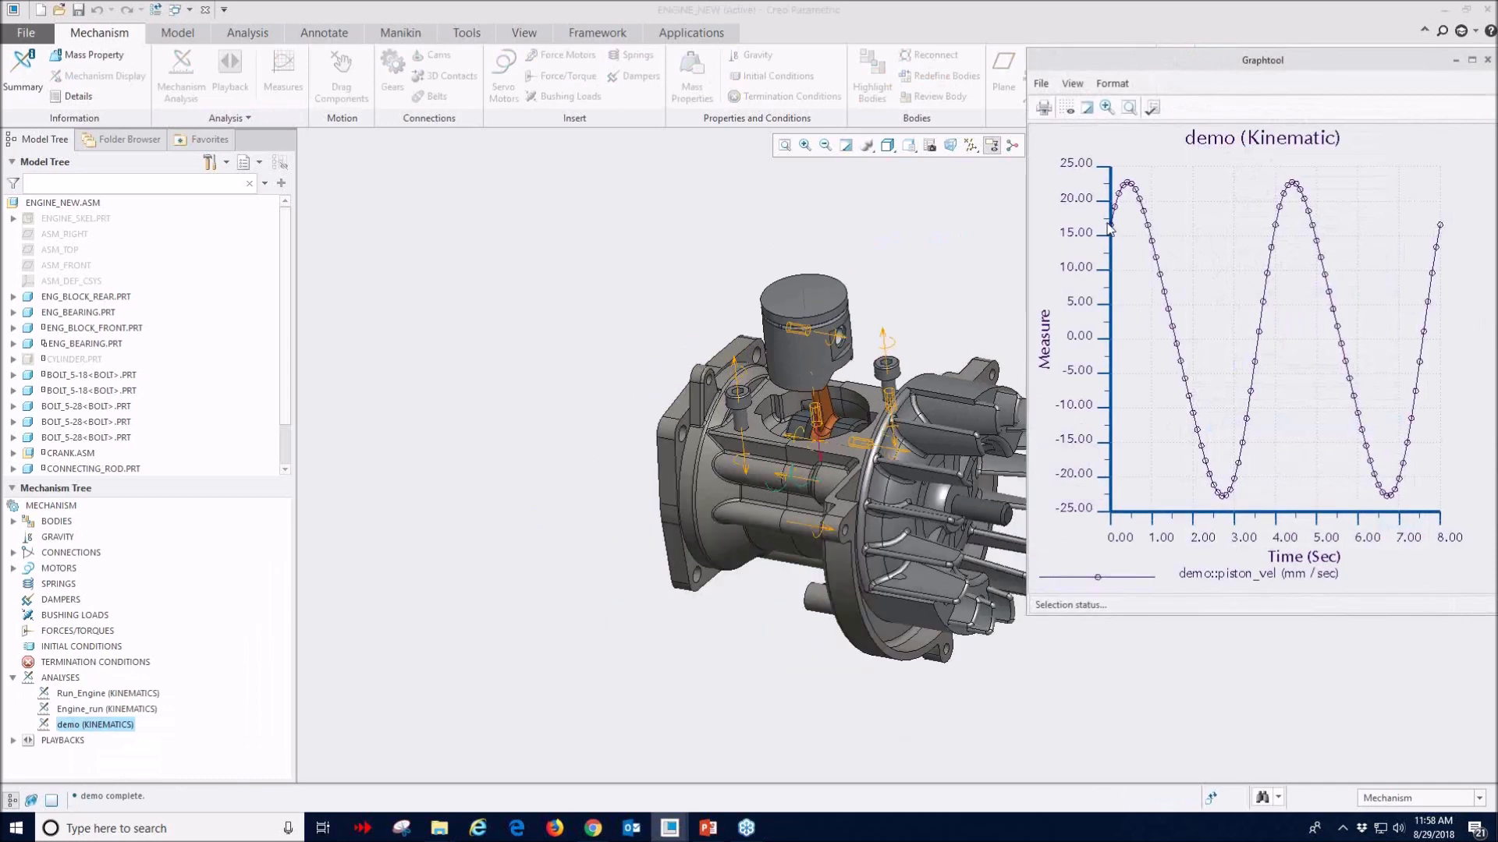
{"action": "left_click", "coordinate": [1292, 182]}
{"action": "left_click", "coordinate": [1300, 185]}
{"action": "mouse_move", "coordinate": [1301, 193]}
{"action": "left_click", "coordinate": [1486, 59]}
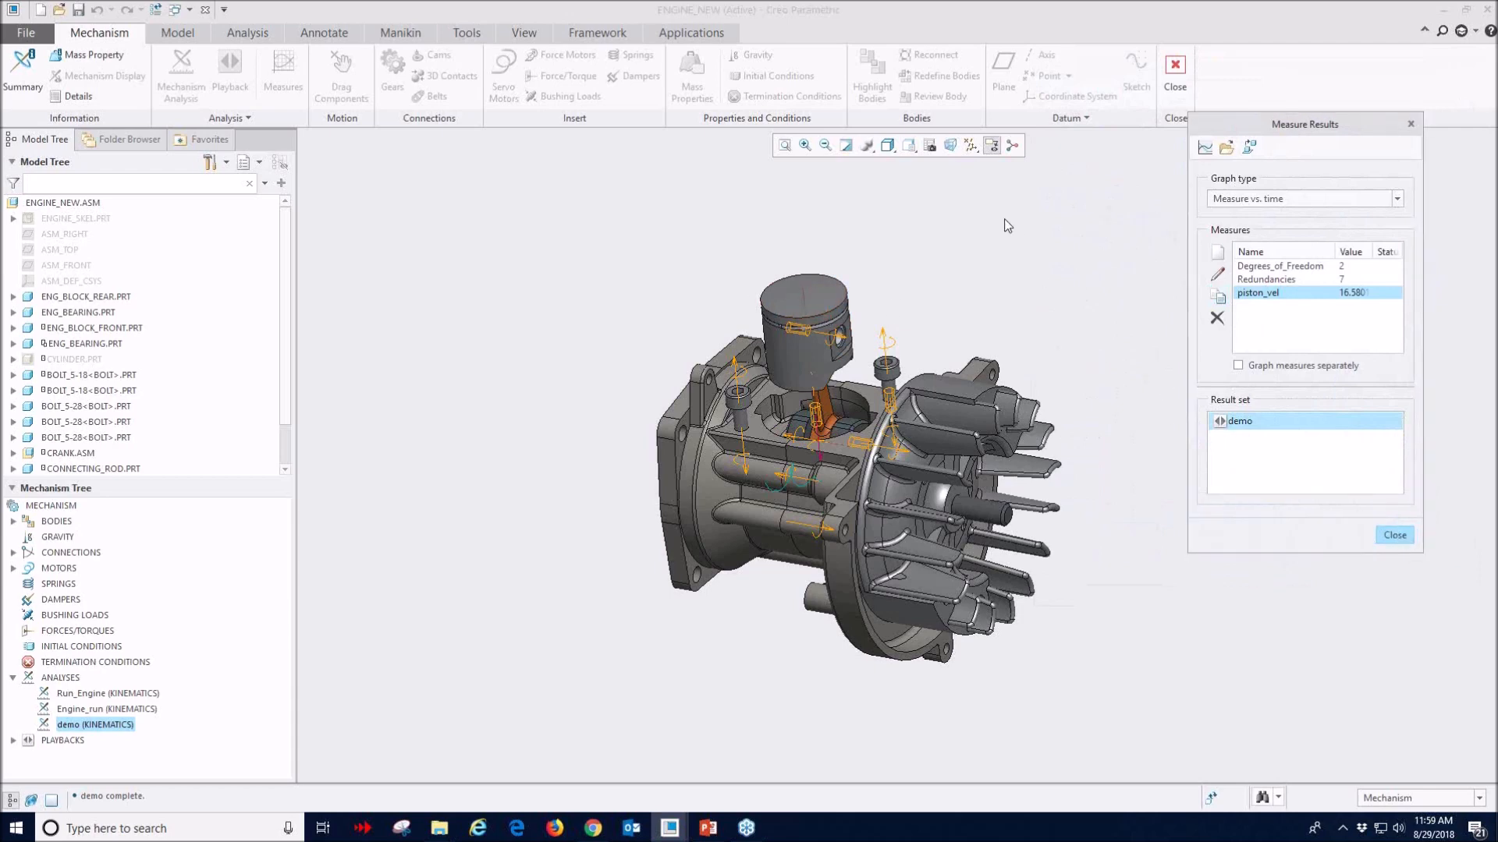
- Create a new display style state for the assembly, accepting the default name
{"action": "left_click", "coordinate": [933, 145]}
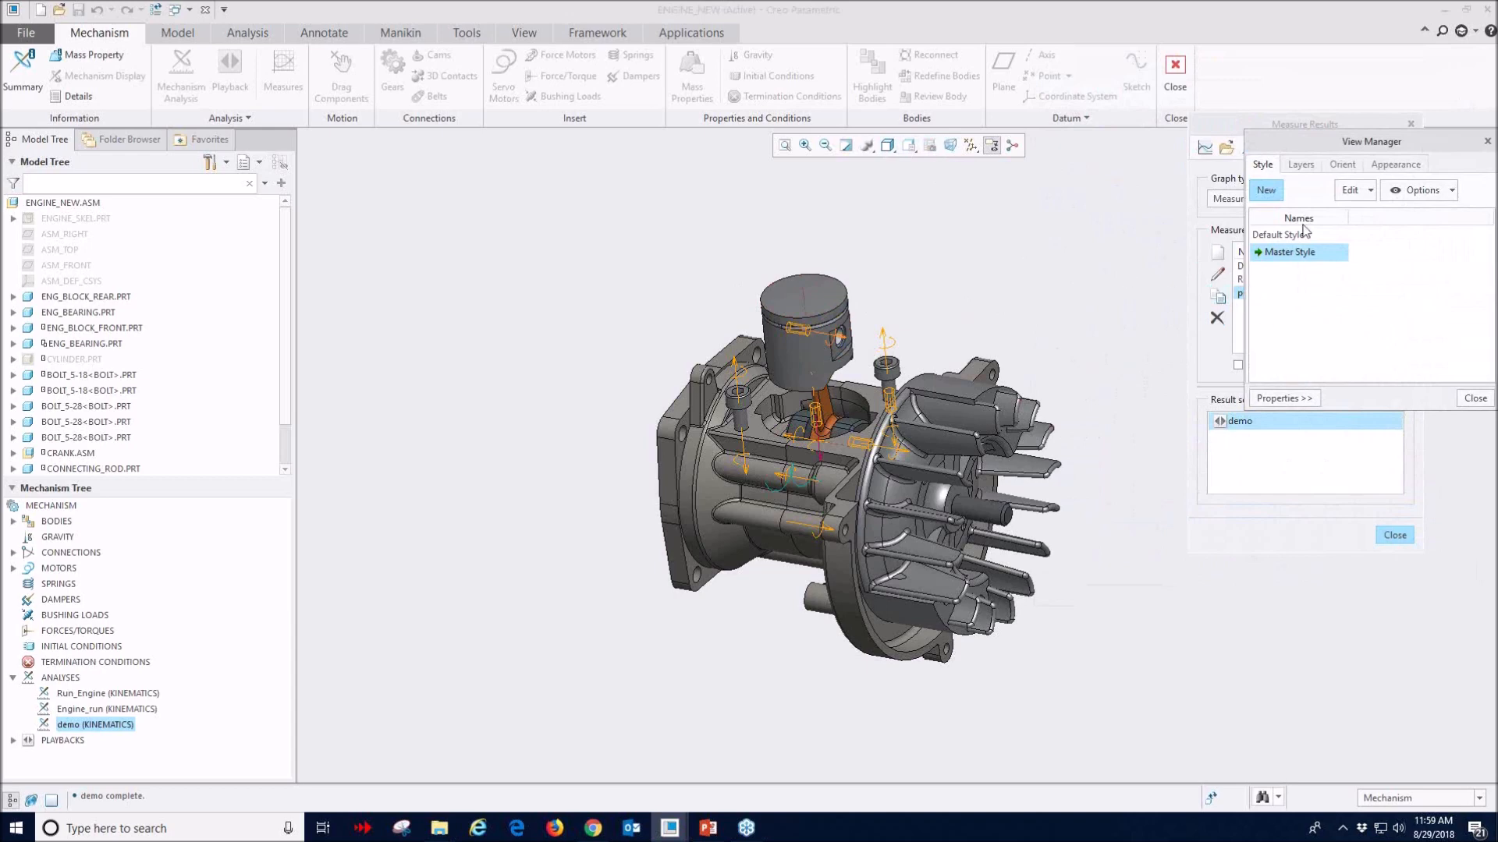
{"action": "left_click", "coordinate": [1276, 192]}
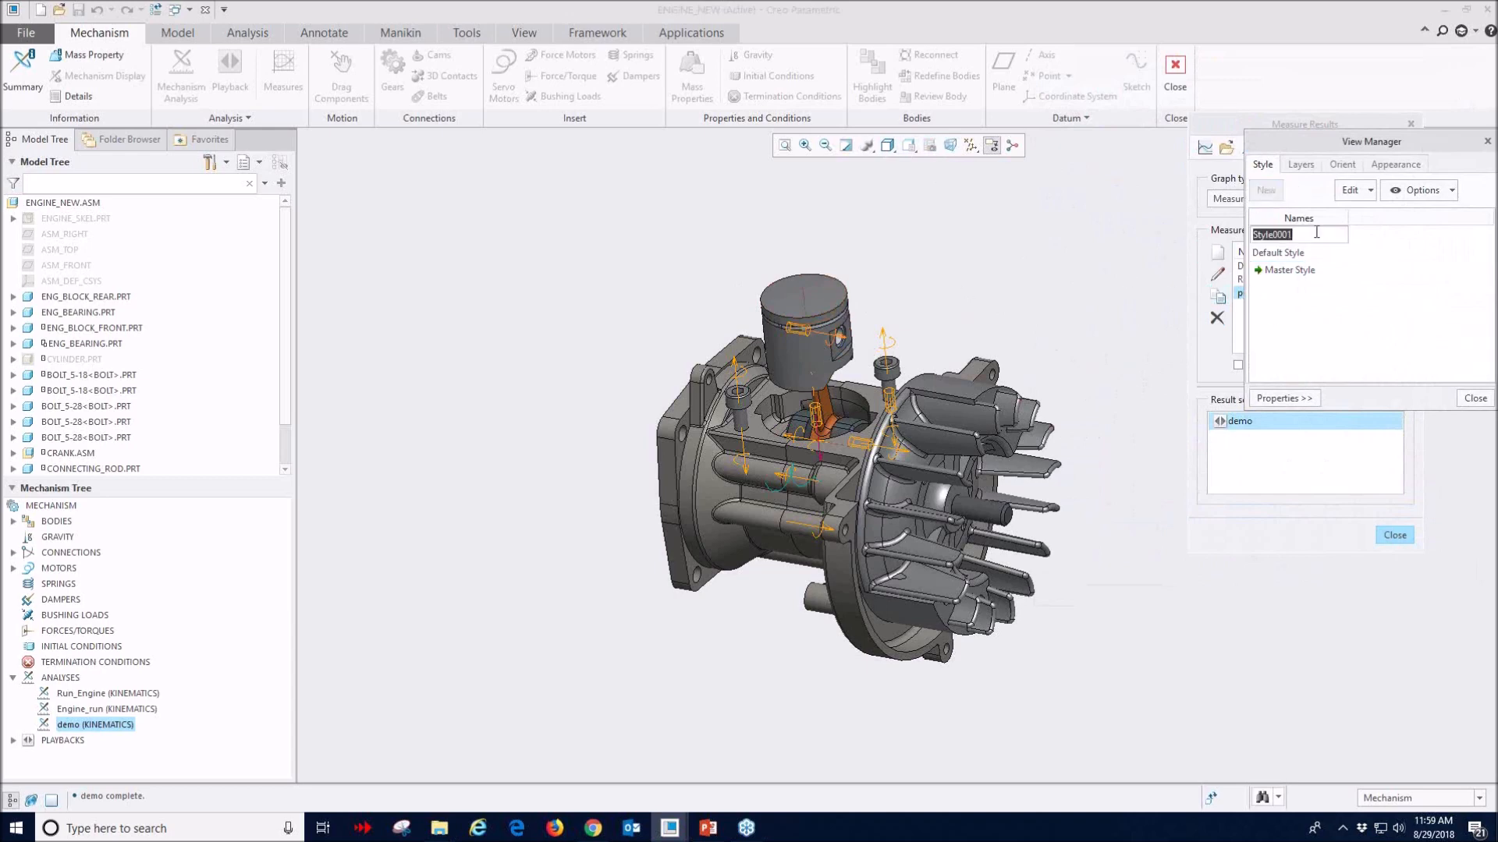
{"action": "key", "text": "Return"}
- Show the piston with the Hidden Line method in the new style, apply it, and close the view manager and measure results
{"action": "left_click", "coordinate": [1375, 225]}
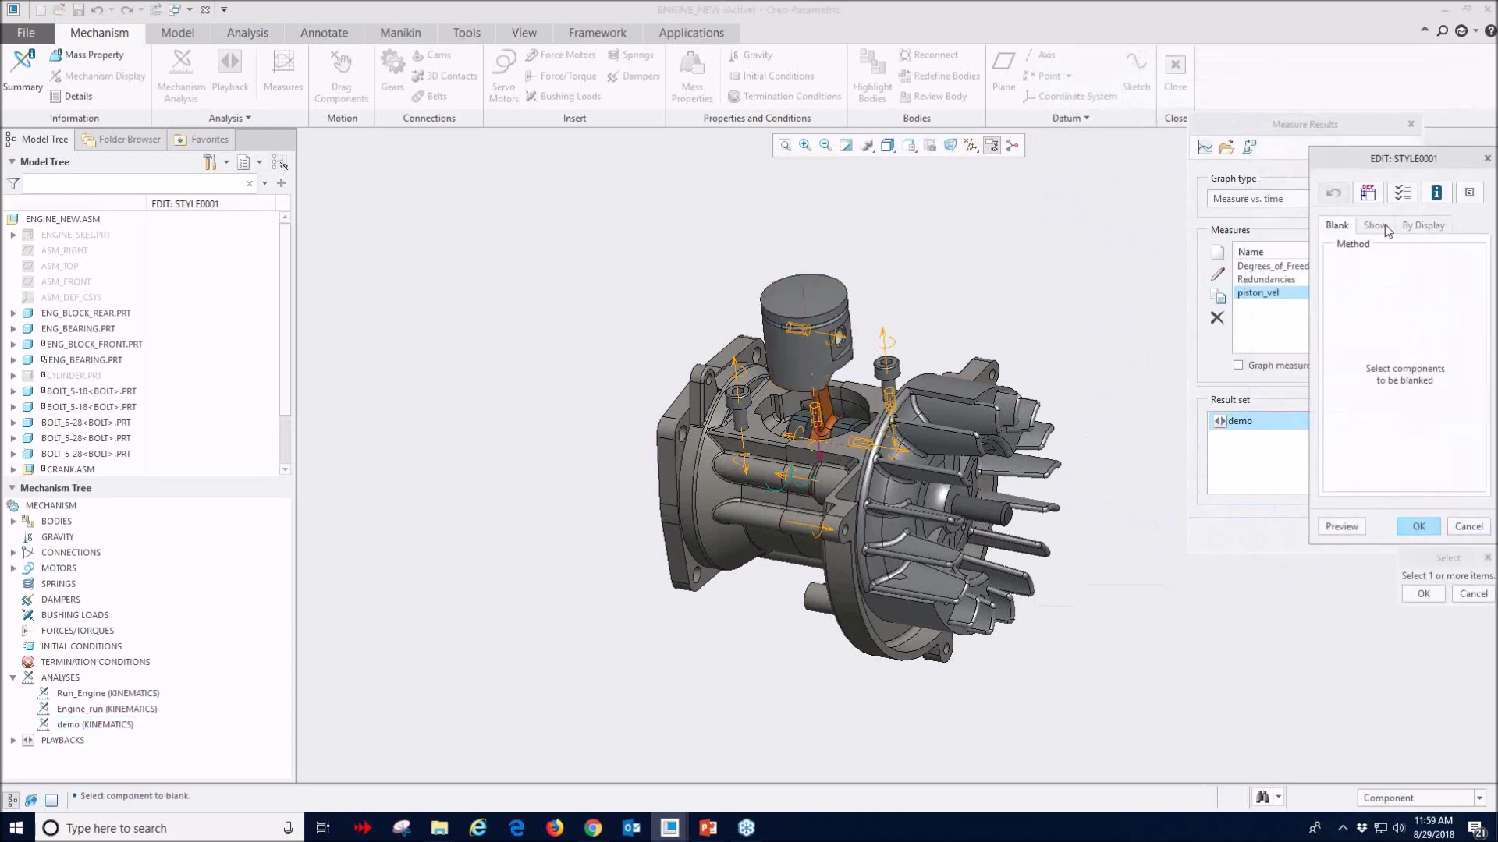
{"action": "left_click", "coordinate": [827, 306]}
{"action": "scroll", "coordinate": [828, 305], "scroll_direction": "up", "scroll_amount": 2}
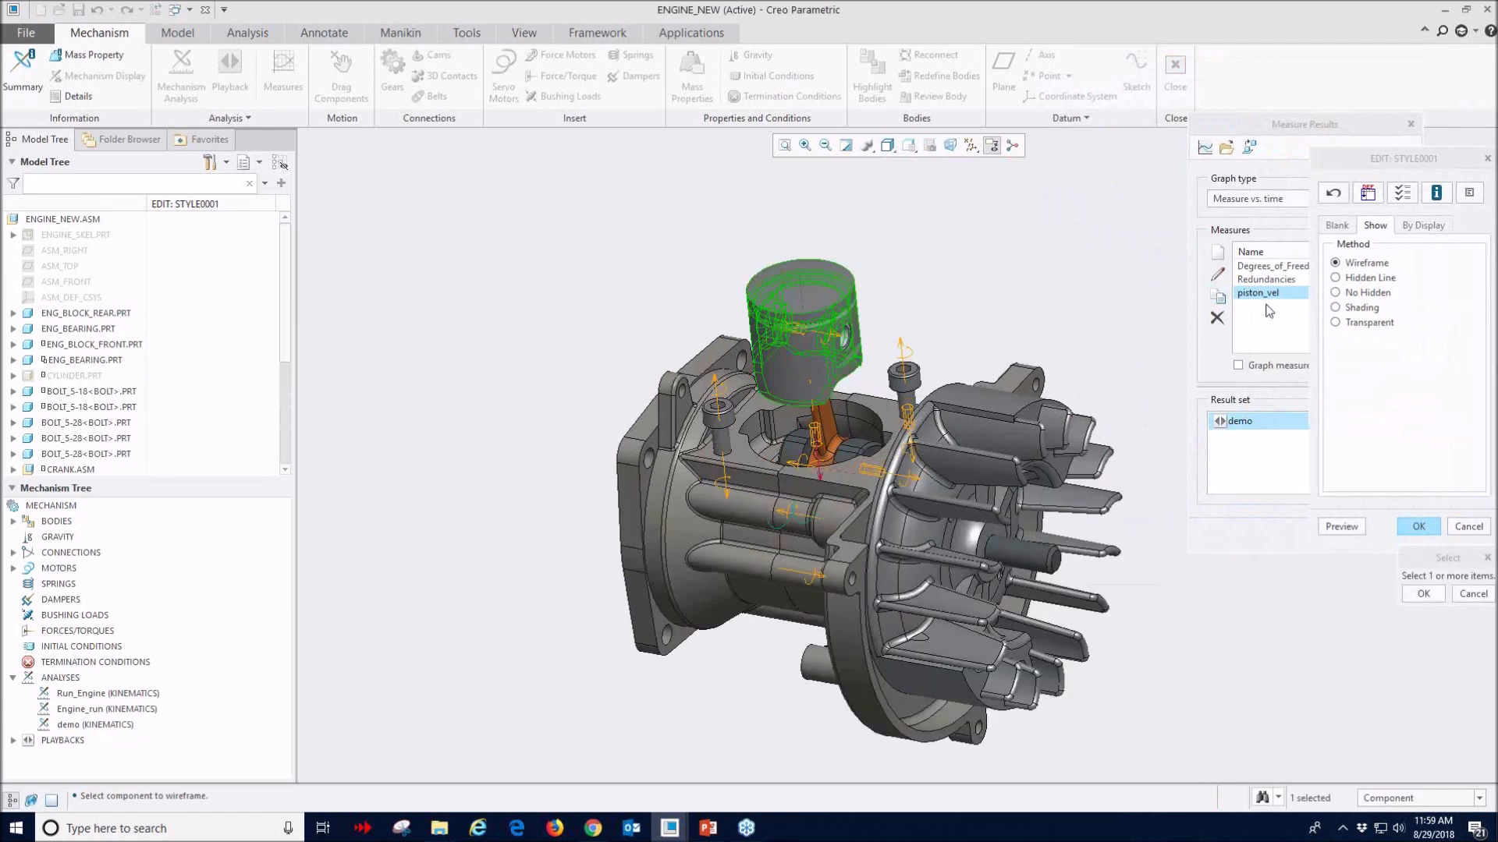
{"action": "left_click", "coordinate": [1334, 279]}
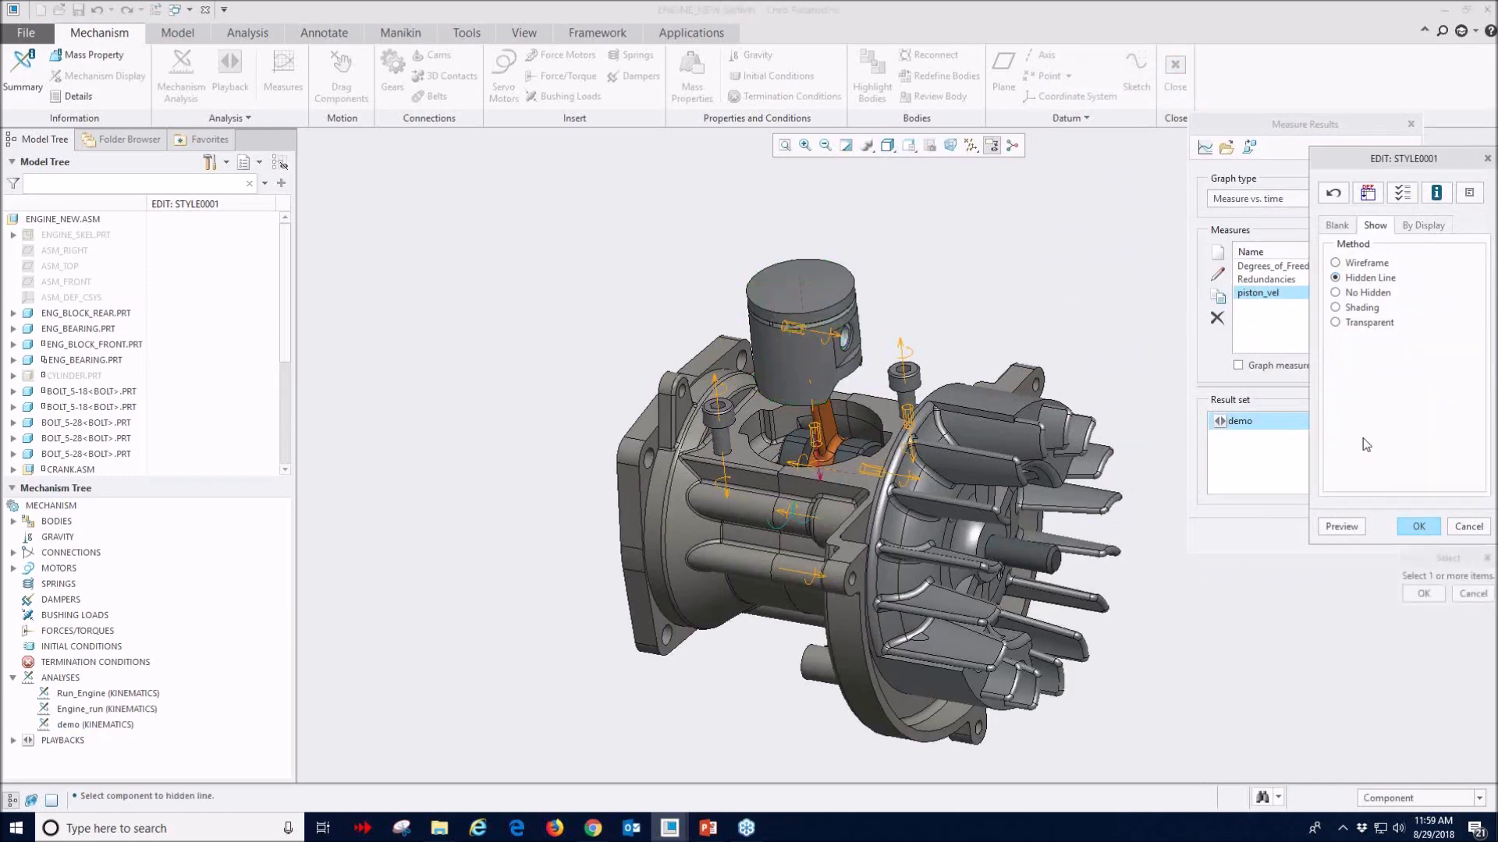
{"action": "left_click", "coordinate": [1423, 593]}
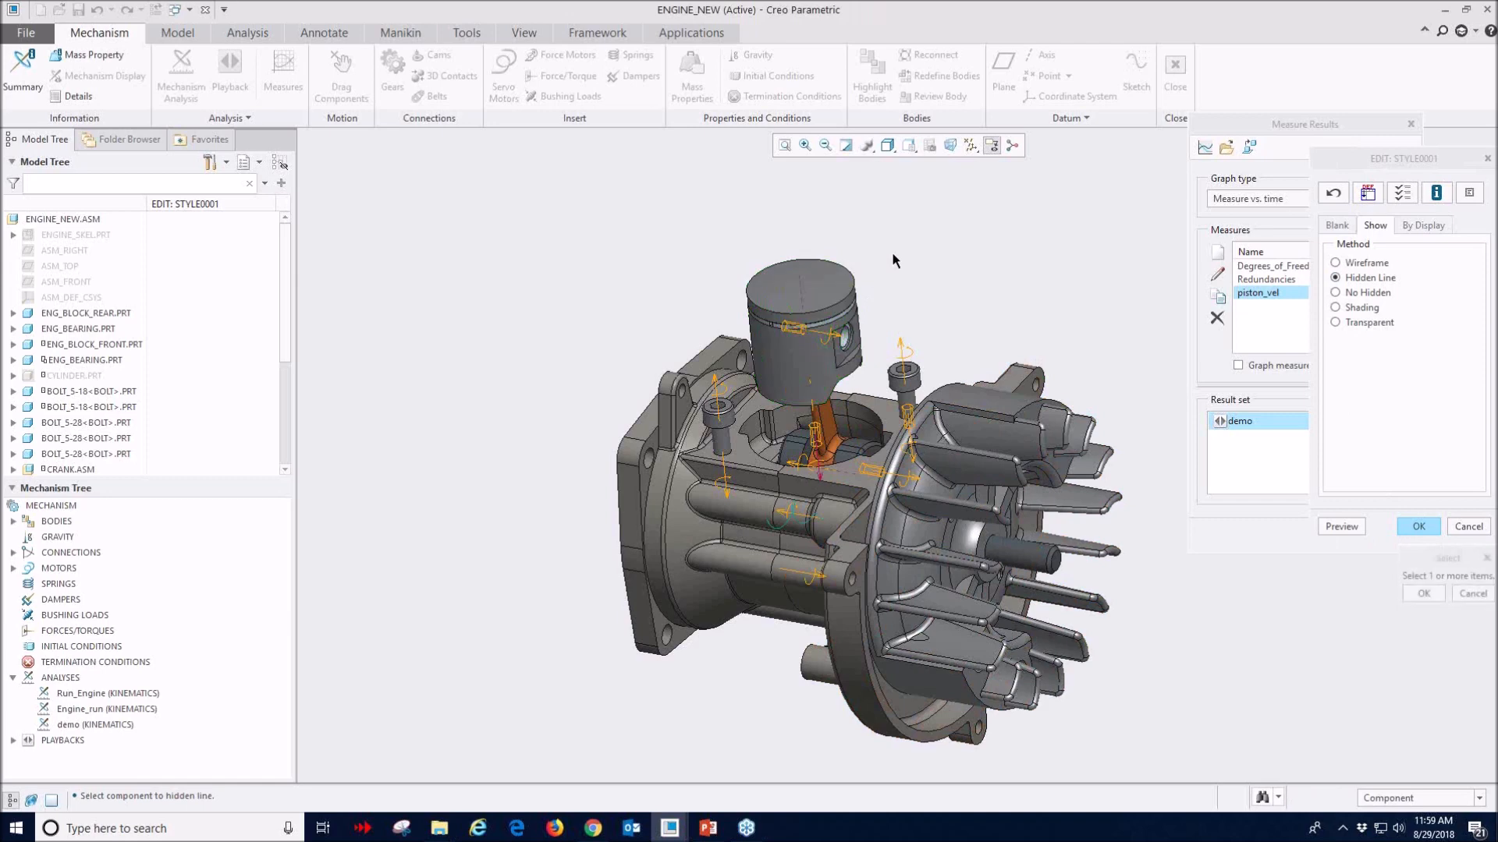
{"action": "left_click", "coordinate": [1423, 594]}
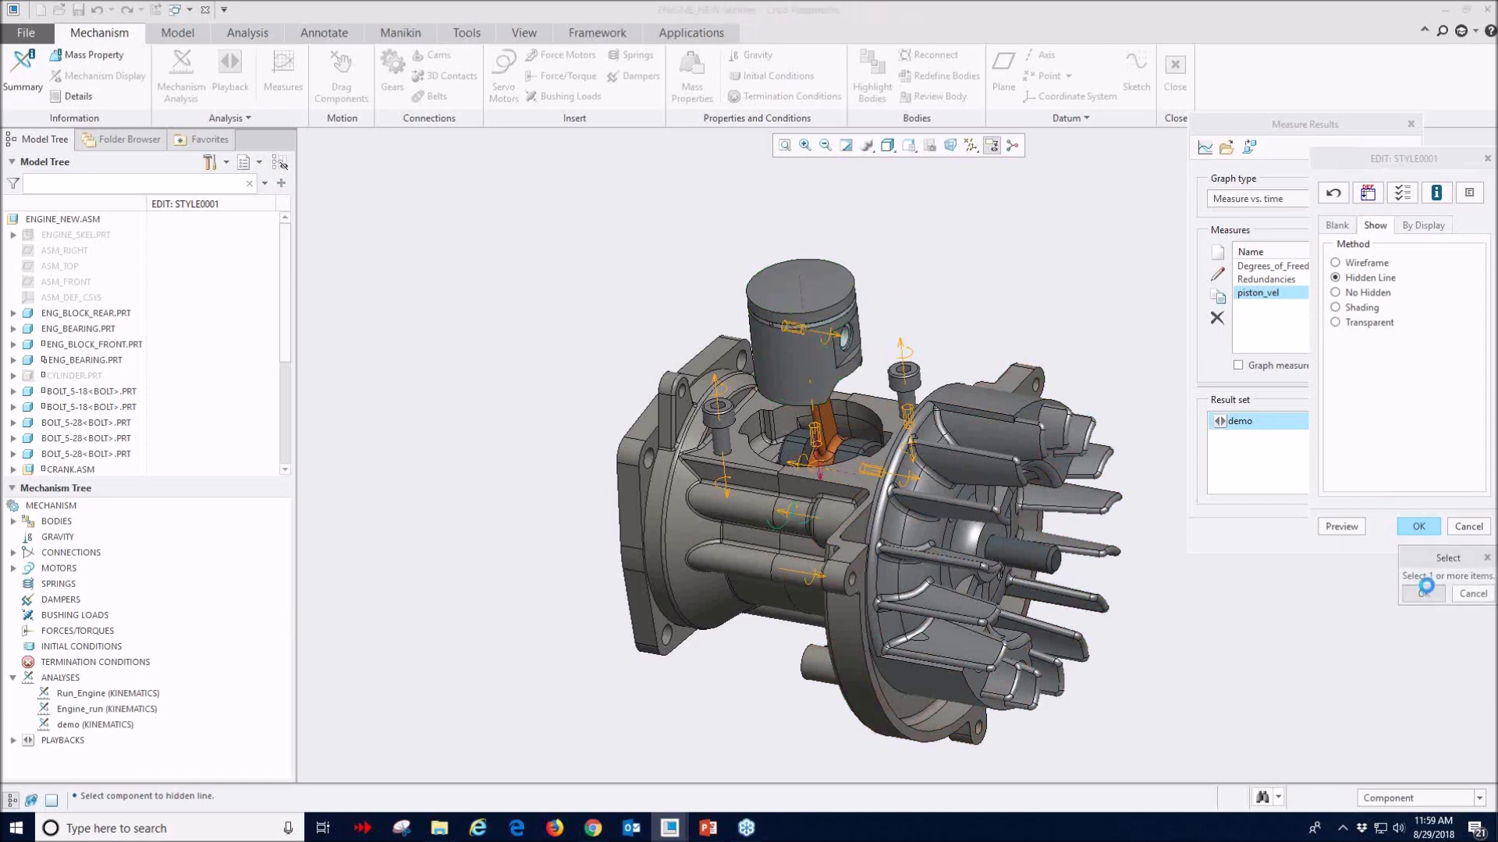
{"action": "left_click", "coordinate": [1418, 527]}
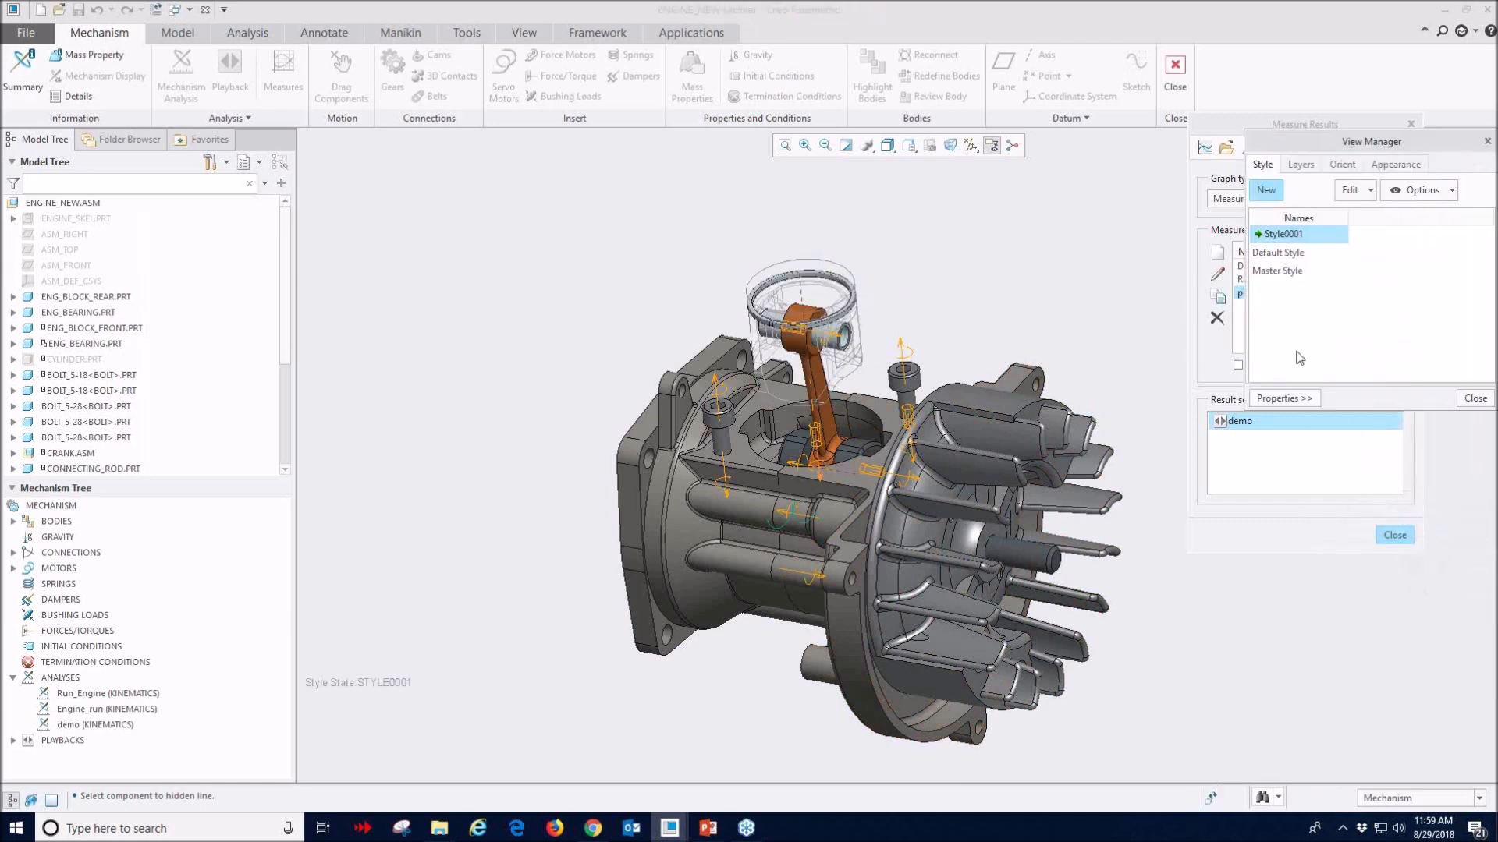
{"action": "left_click", "coordinate": [1475, 398]}
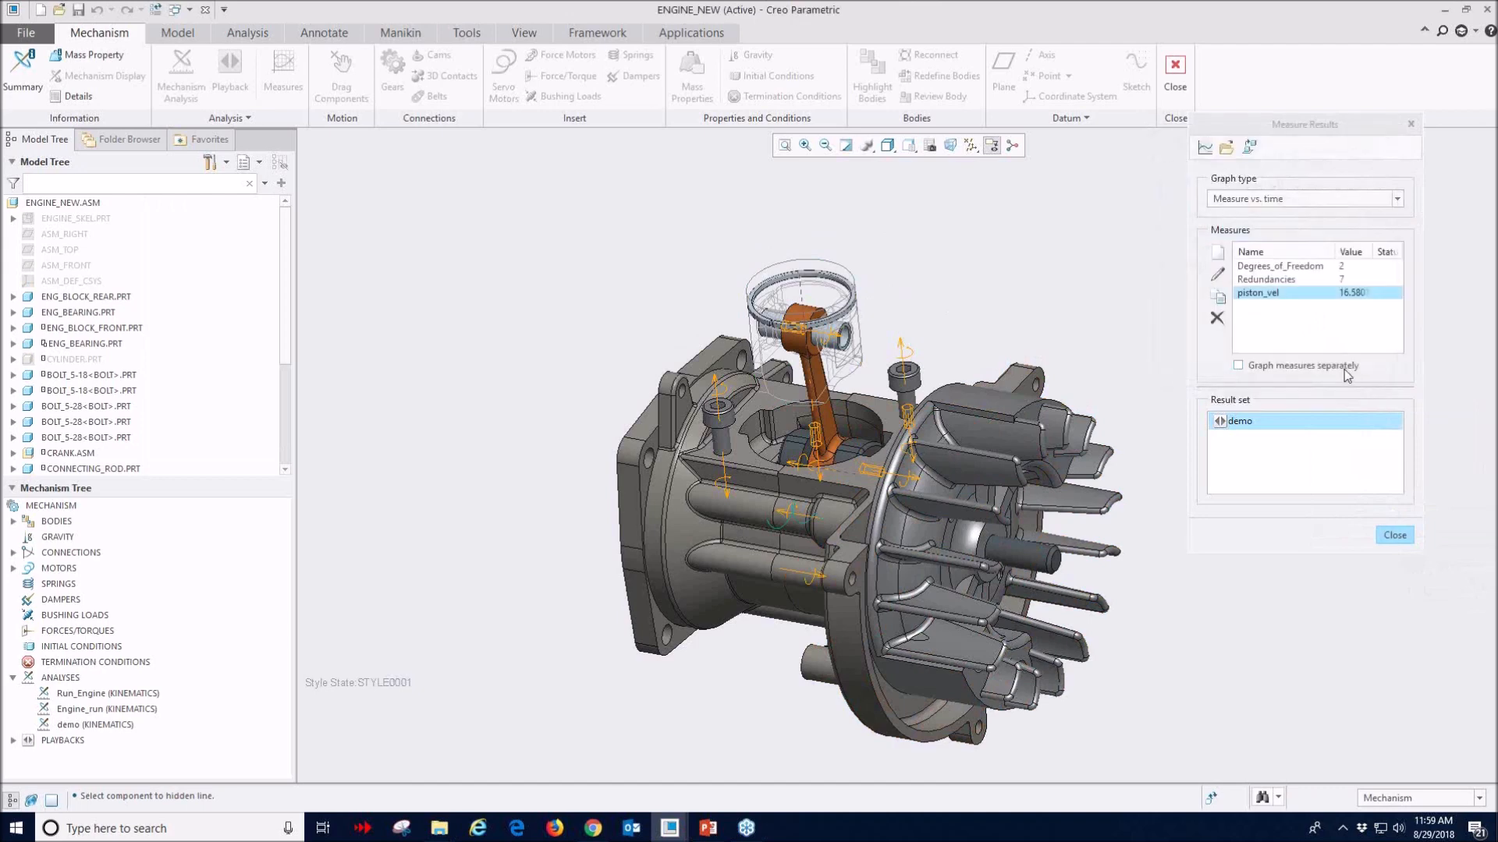
{"action": "left_click", "coordinate": [1395, 535]}
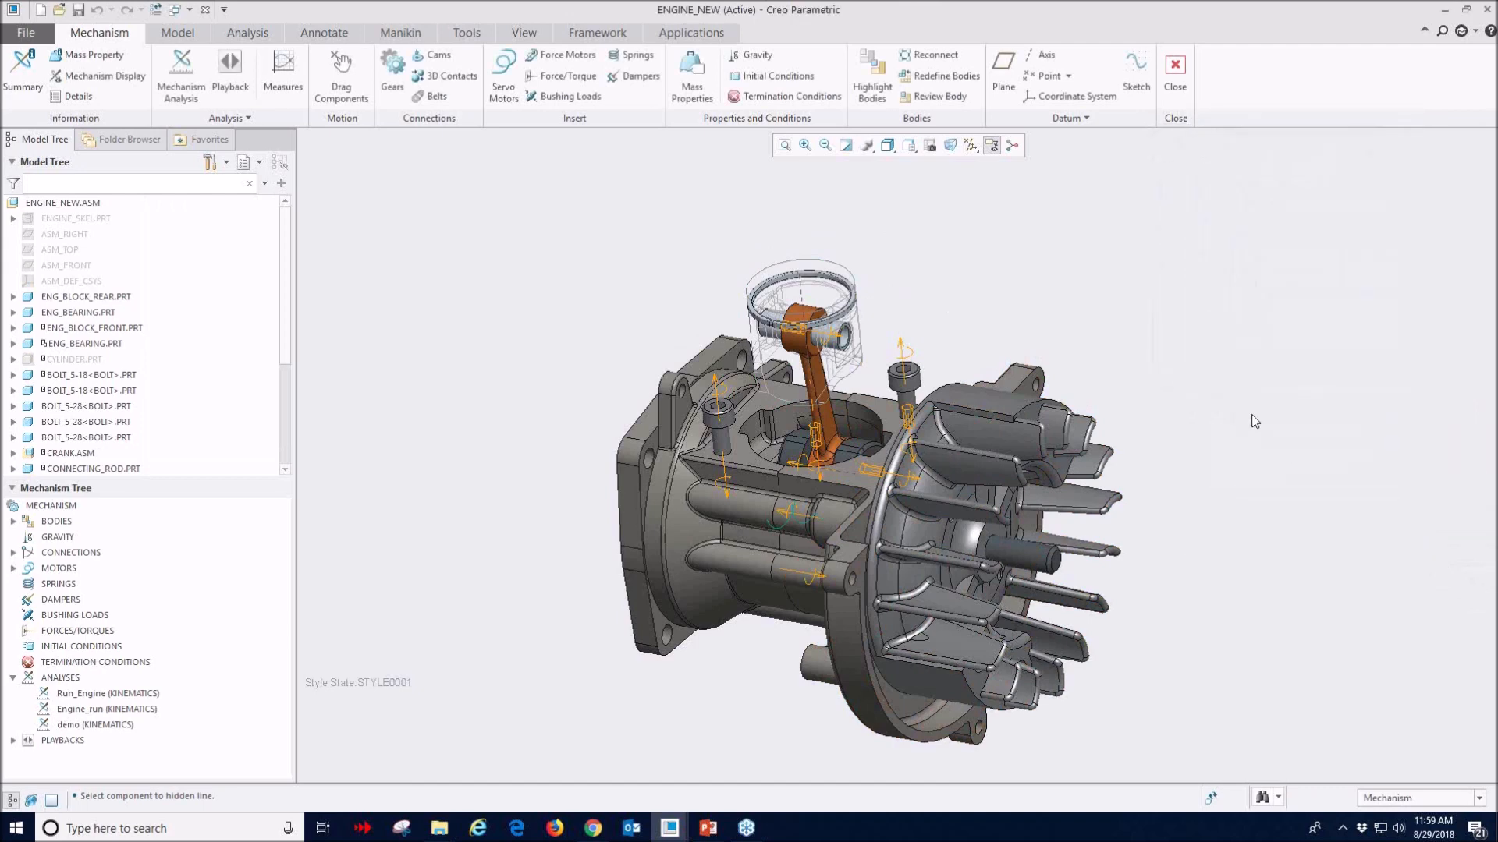
- Play back the demo result set with the piston_vel measure arrow displayed, watch the animation and close the playback
{"action": "left_click", "coordinate": [230, 78]}
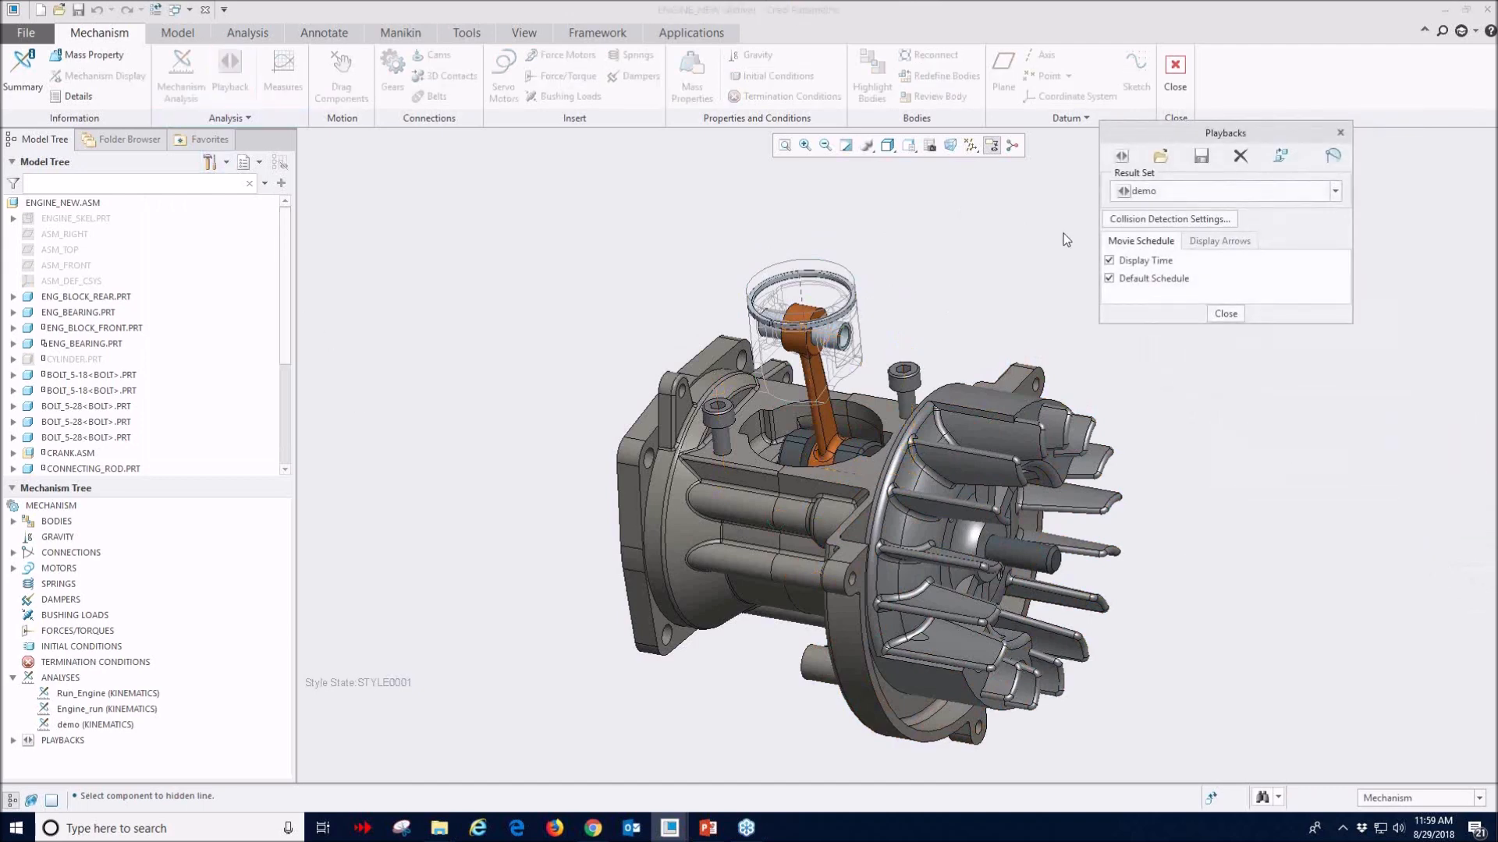
{"action": "left_click", "coordinate": [1215, 242]}
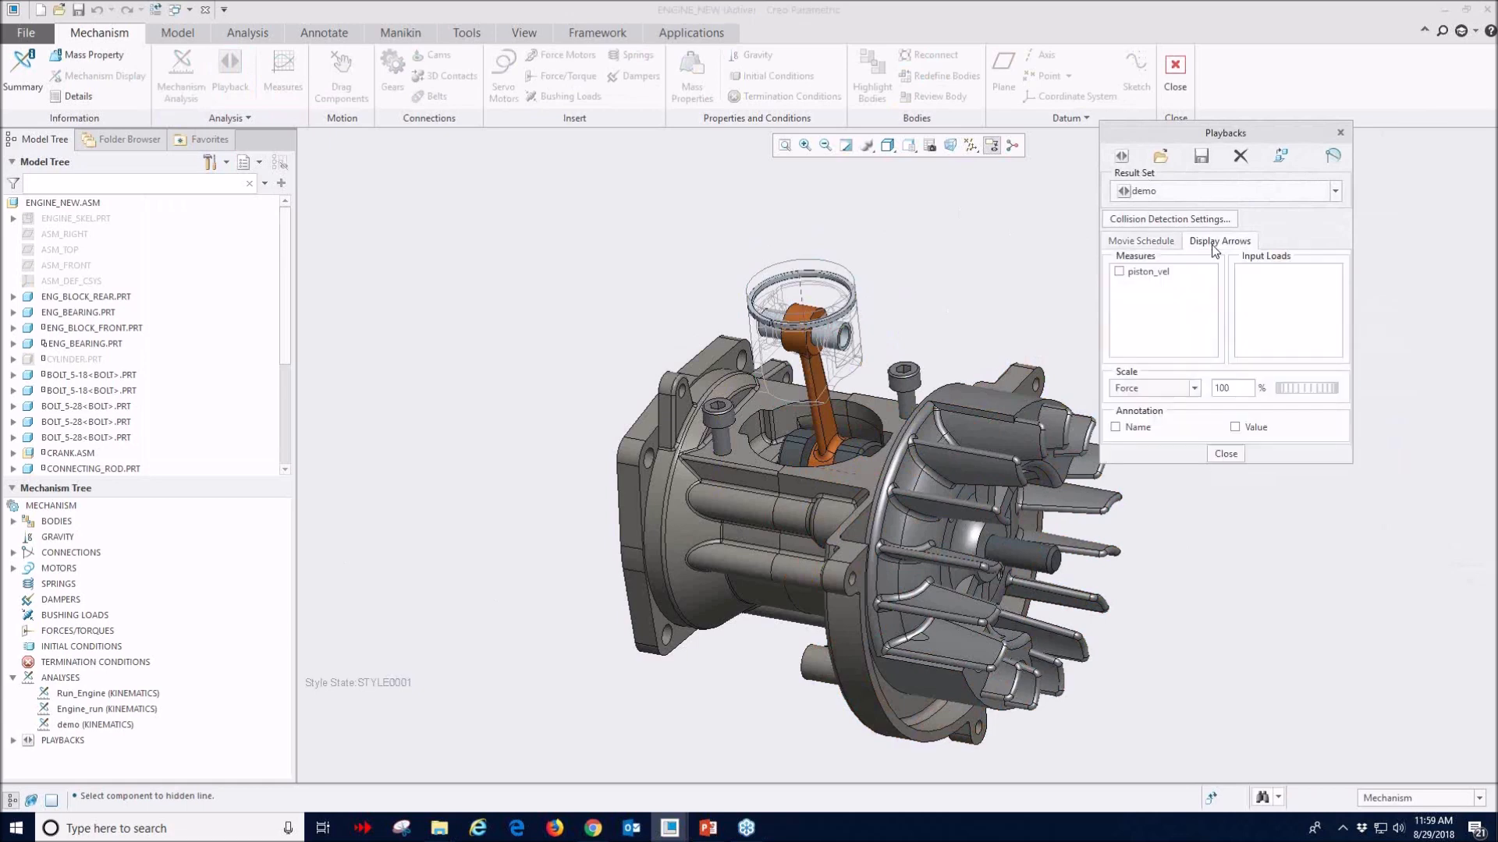
{"action": "left_click", "coordinate": [1125, 273]}
{"action": "left_click", "coordinate": [1120, 272]}
{"action": "left_click", "coordinate": [1123, 157]}
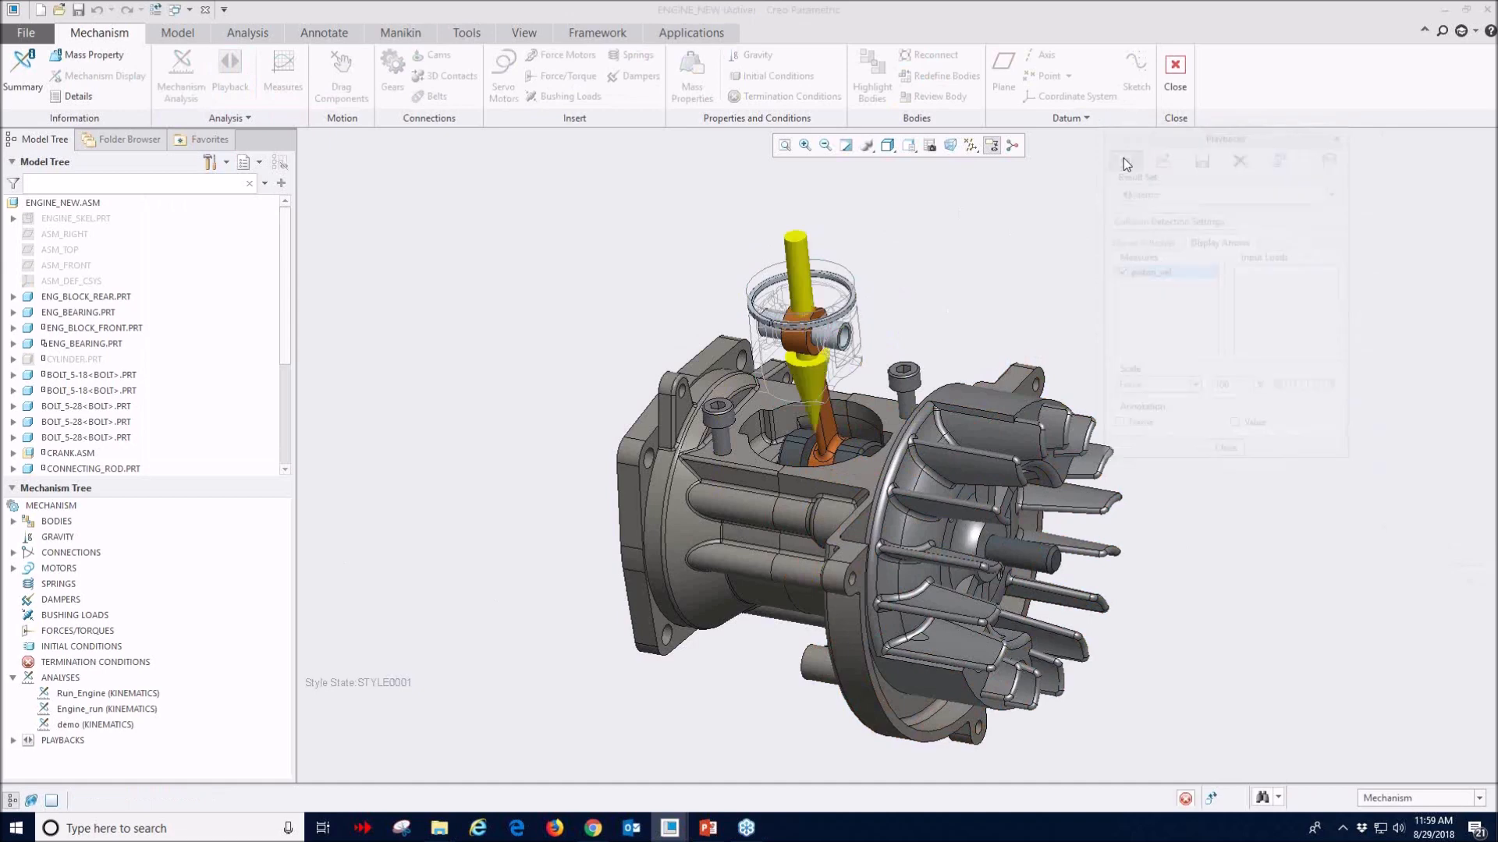
{"action": "left_click", "coordinate": [1265, 244]}
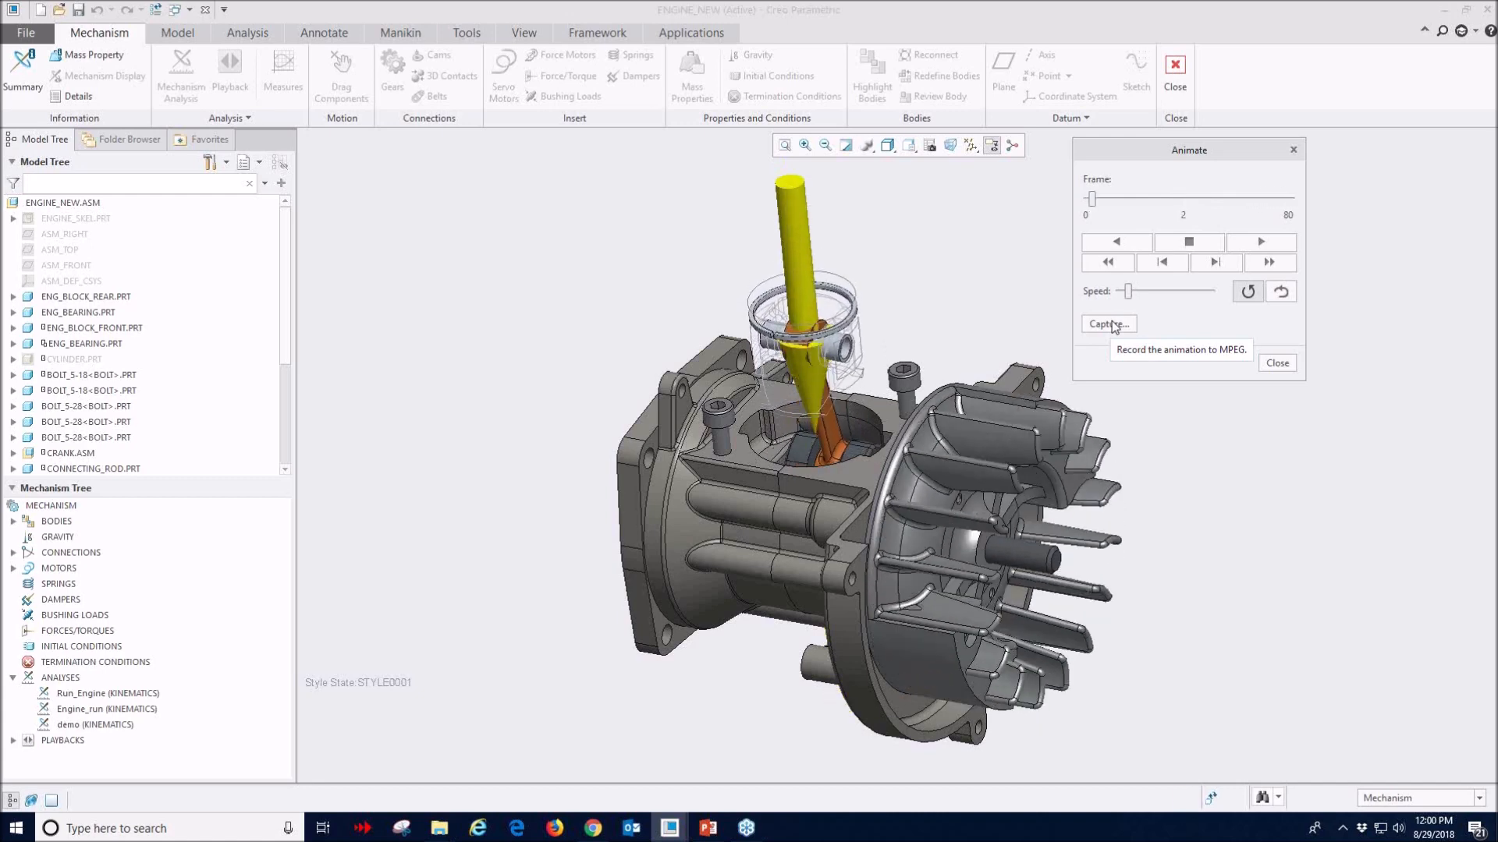
{"action": "left_click", "coordinate": [1273, 364]}
{"action": "left_click", "coordinate": [1229, 454]}
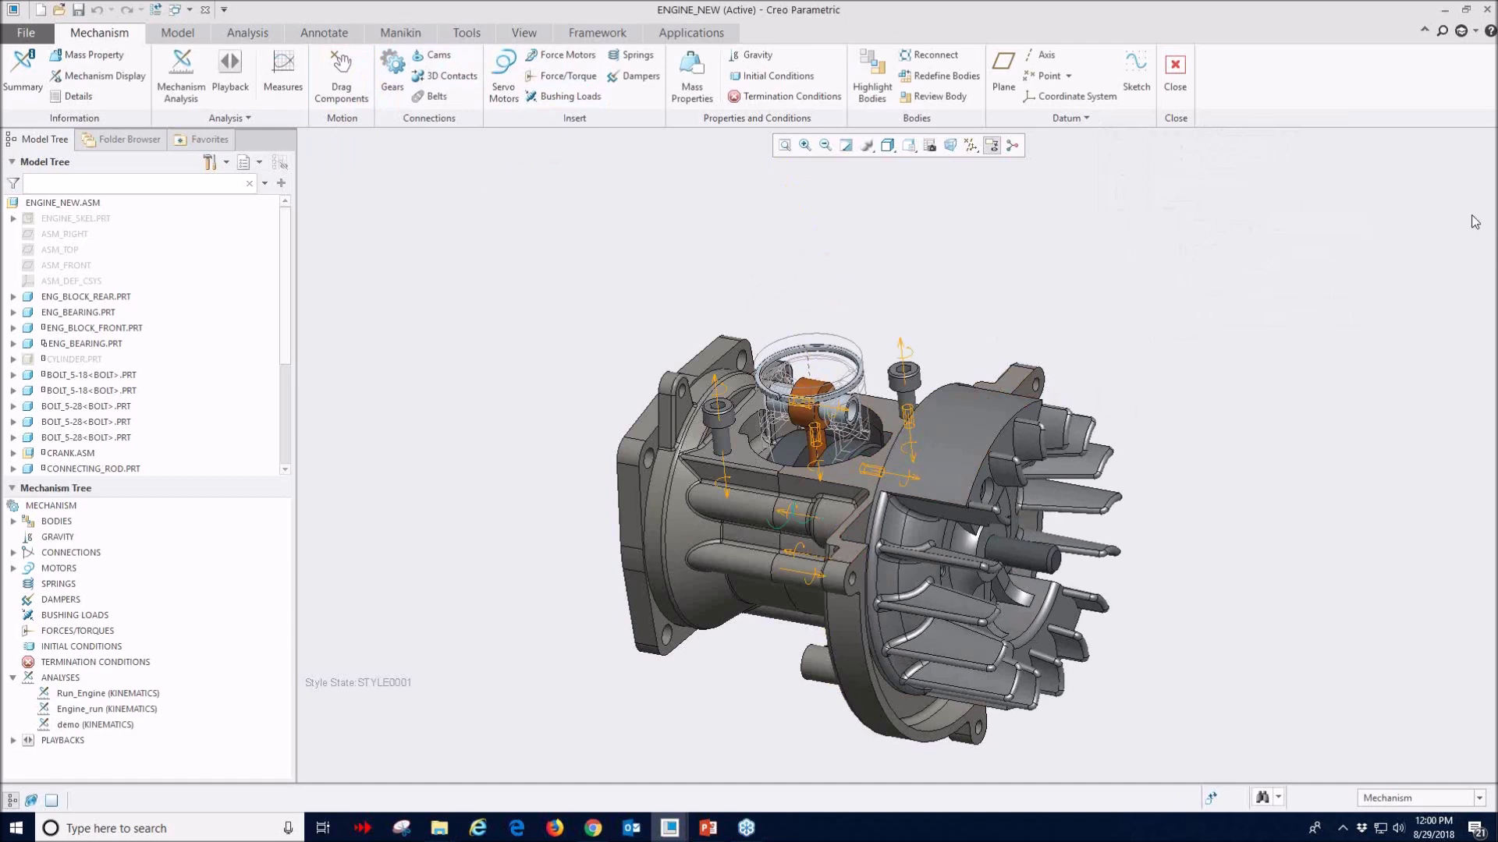
- Exit Mechanism without saving the demo playback and close the ENGINE_NEW window to return to ENGINE.ASM
{"action": "left_click", "coordinate": [1176, 70]}
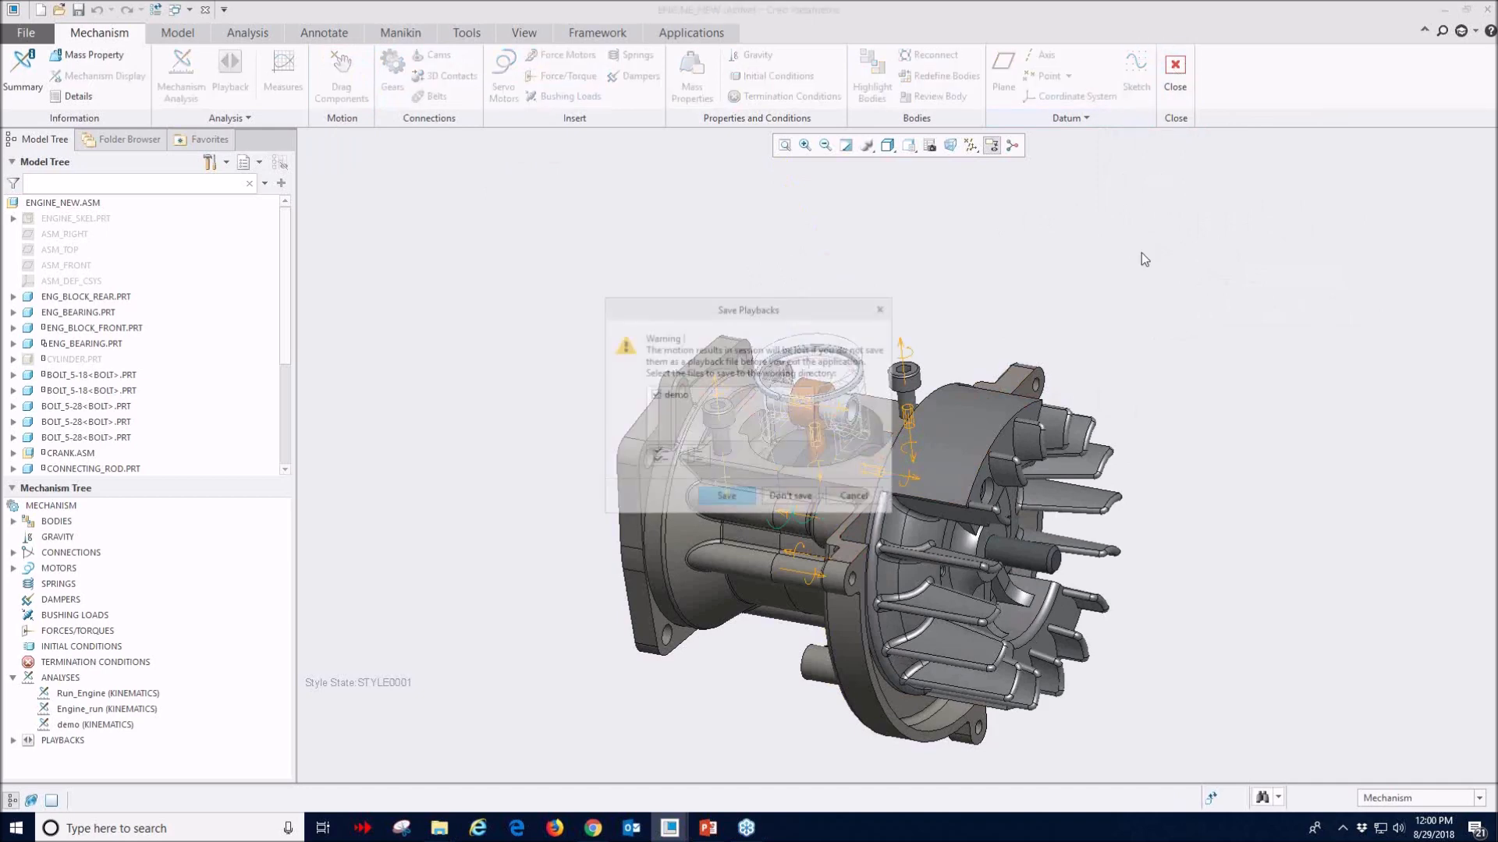
{"action": "left_click", "coordinate": [789, 499]}
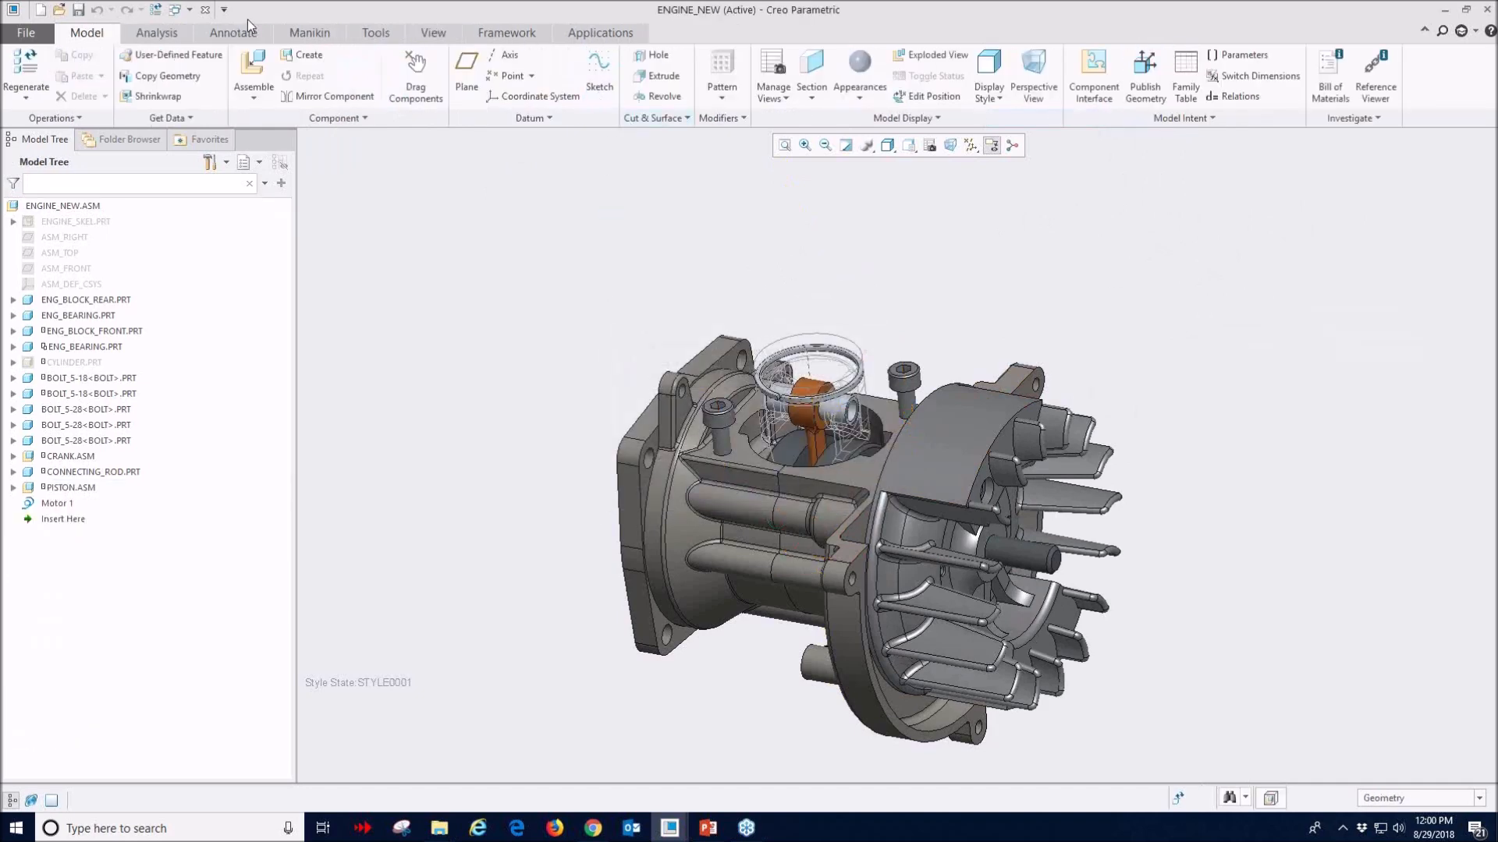
{"action": "left_click", "coordinate": [206, 10]}
{"action": "middle_click_drag", "start_coordinate": [586, 339], "coordinate": [643, 382], "text": "shift"}
{"action": "middle_click_drag", "start_coordinate": [569, 341], "coordinate": [588, 358]}
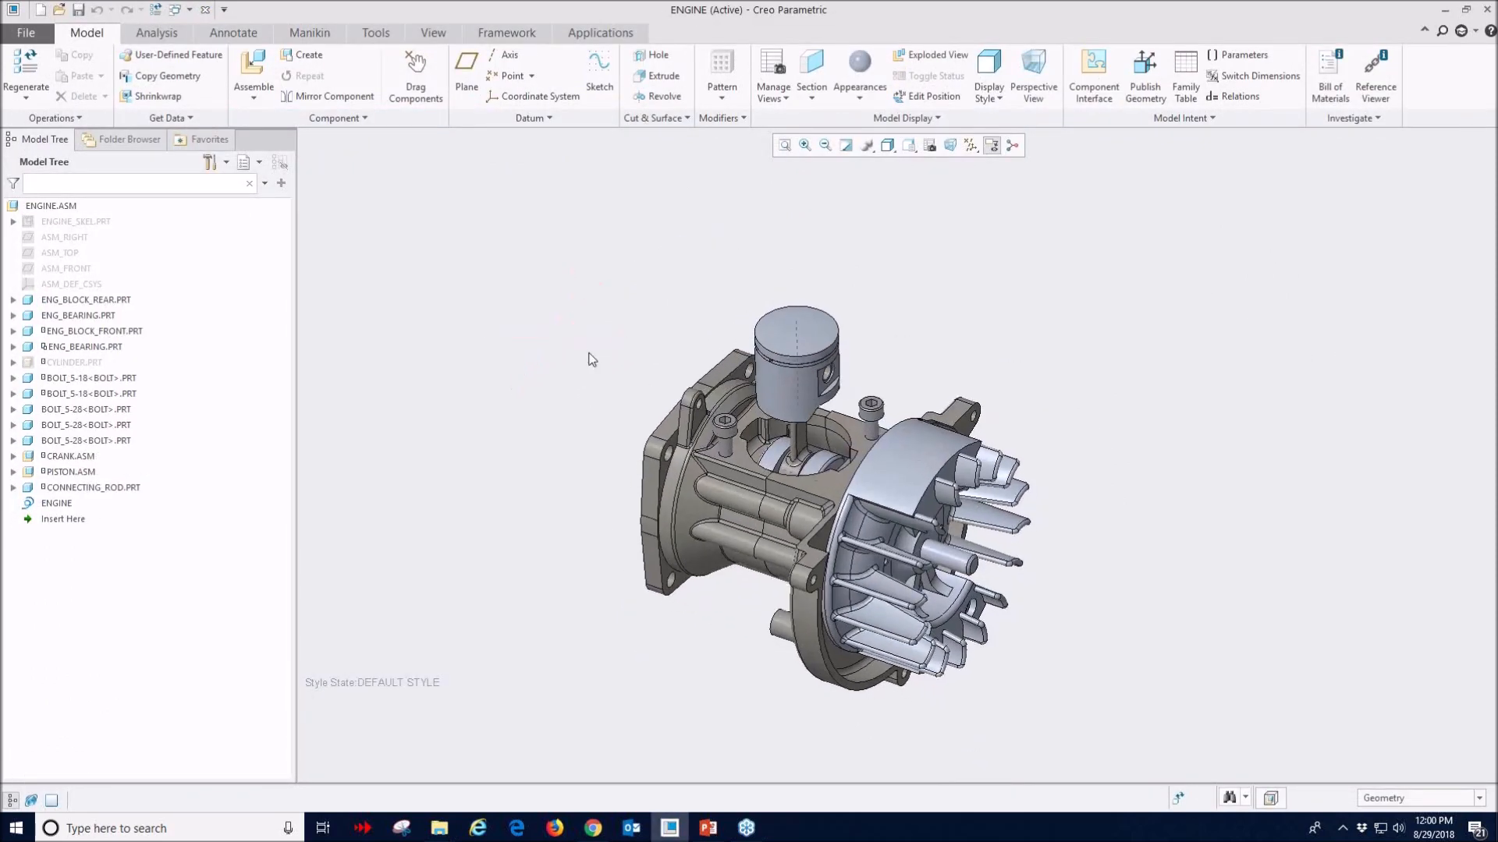
{"action": "mouse_move", "coordinate": [947, 320]}
{"action": "middle_mouse_down"}
{"action": "mouse_move", "coordinate": [946, 336]}
{"action": "mouse_move", "coordinate": [943, 316]}
{"action": "middle_mouse_up"}
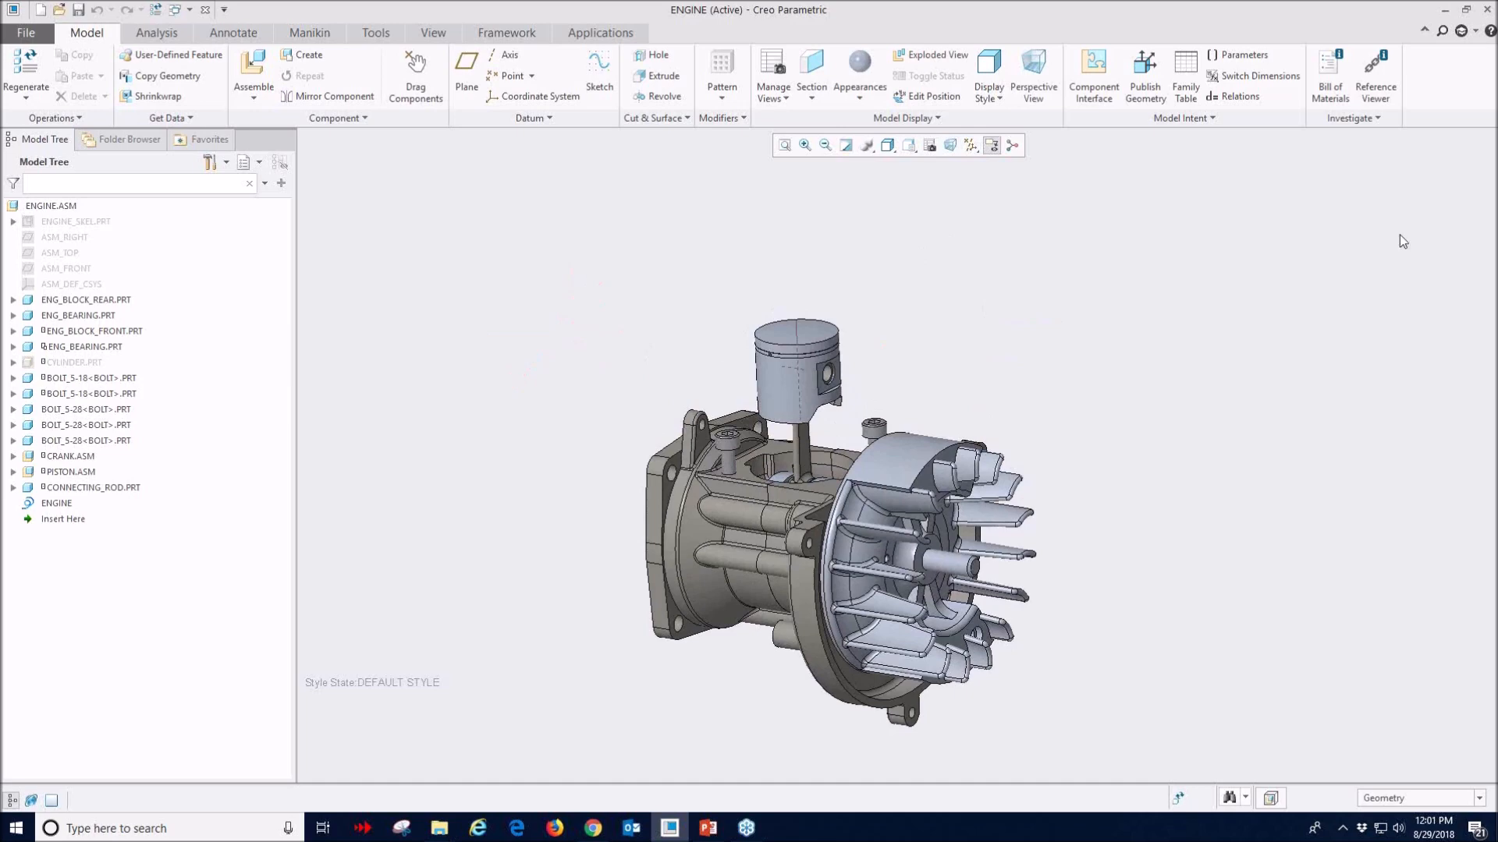
{"action": "left_click", "coordinate": [1490, 227]}
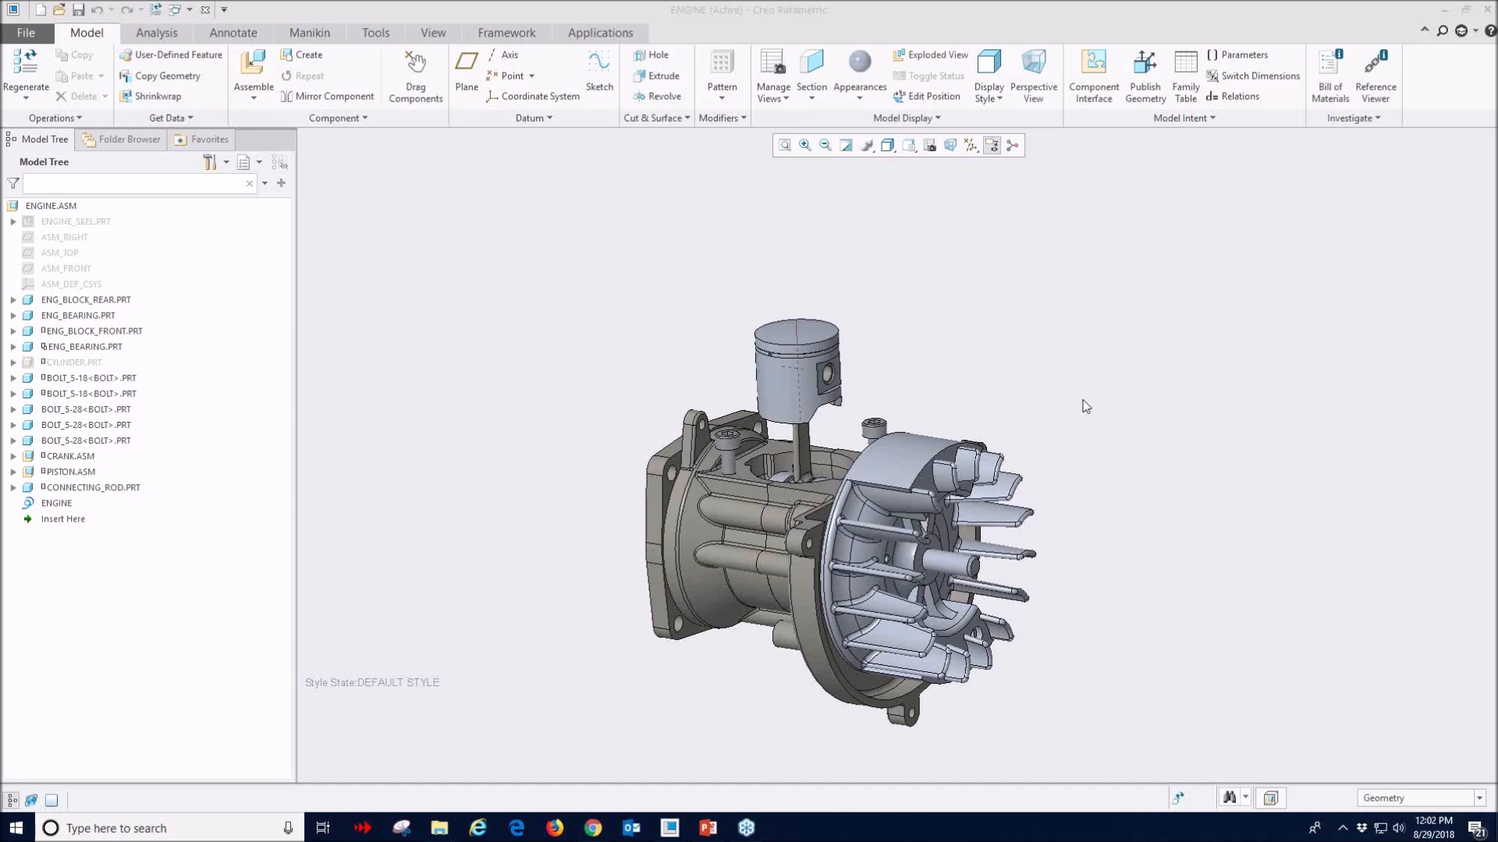
- Show the hidden CYLINDER.PRT in the engine assembly and clear the selection
{"action": "scroll", "coordinate": [897, 562], "scroll_direction": "up", "scroll_amount": 2}
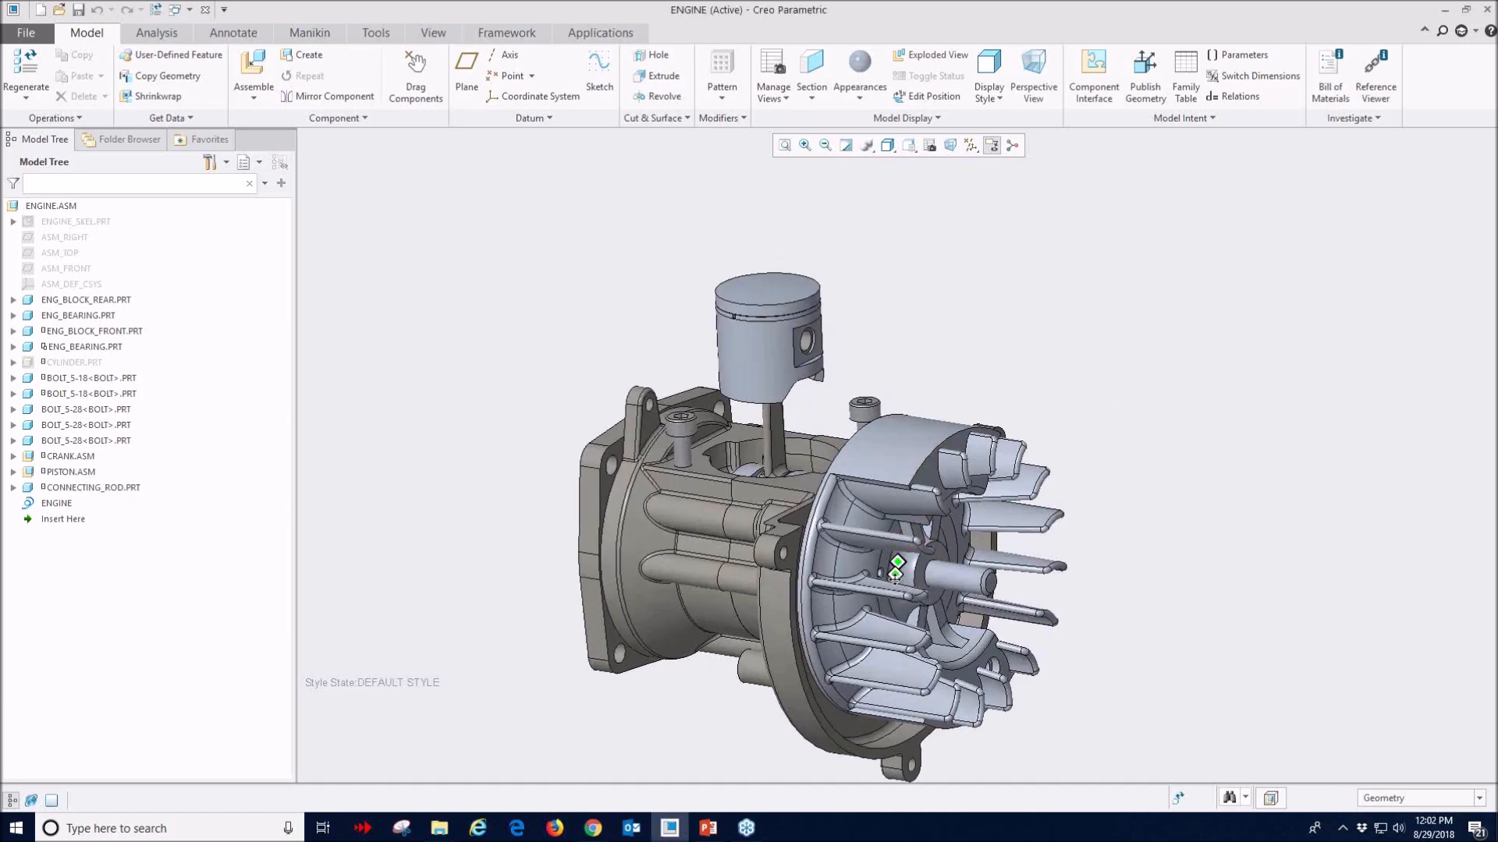
{"action": "middle_click_drag", "start_coordinate": [895, 585], "coordinate": [890, 464], "text": "shift"}
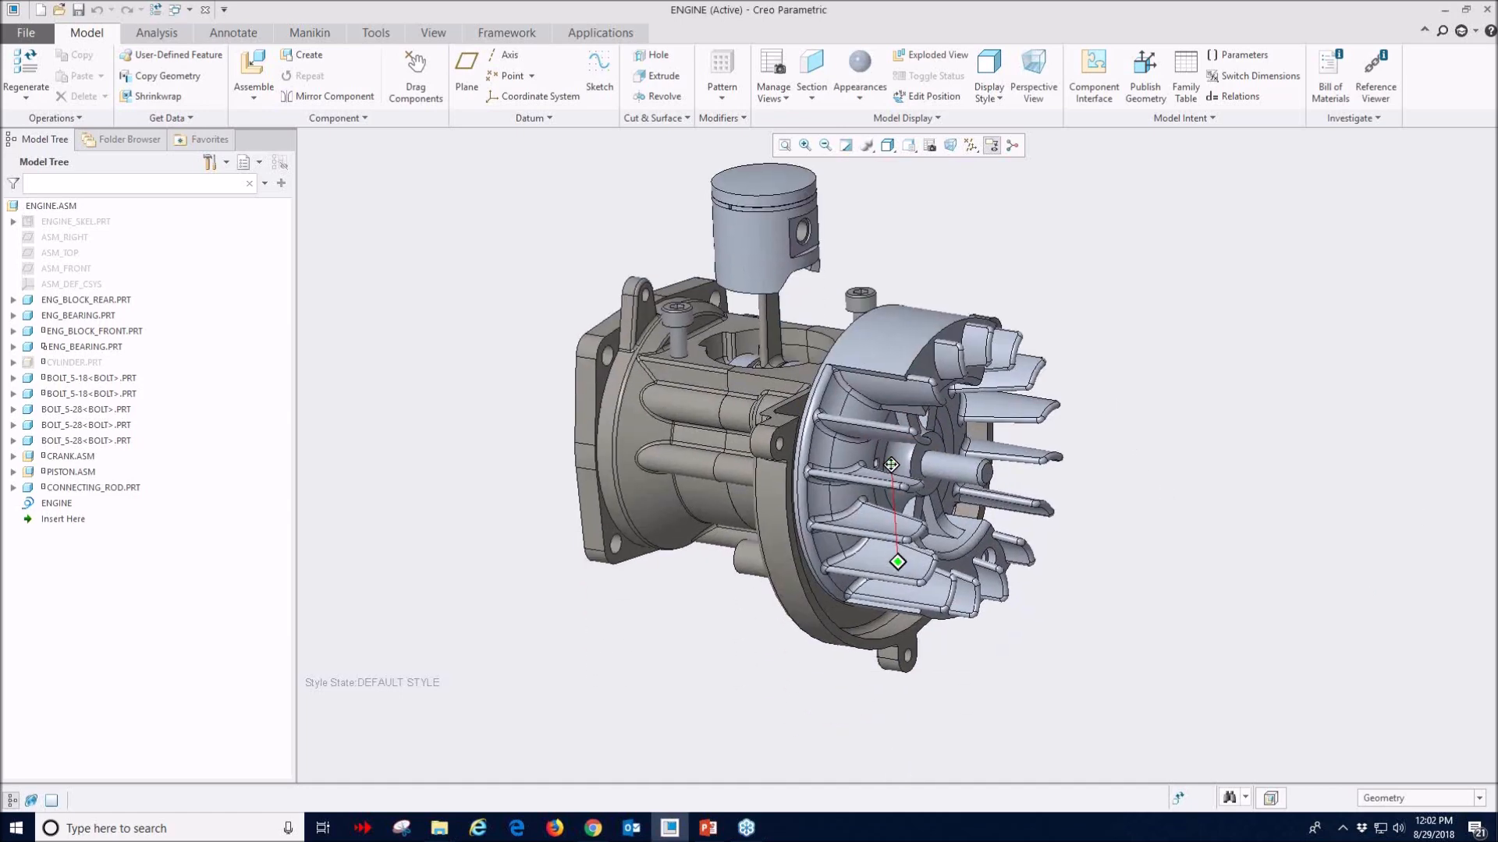
{"action": "right_click", "coordinate": [71, 366]}
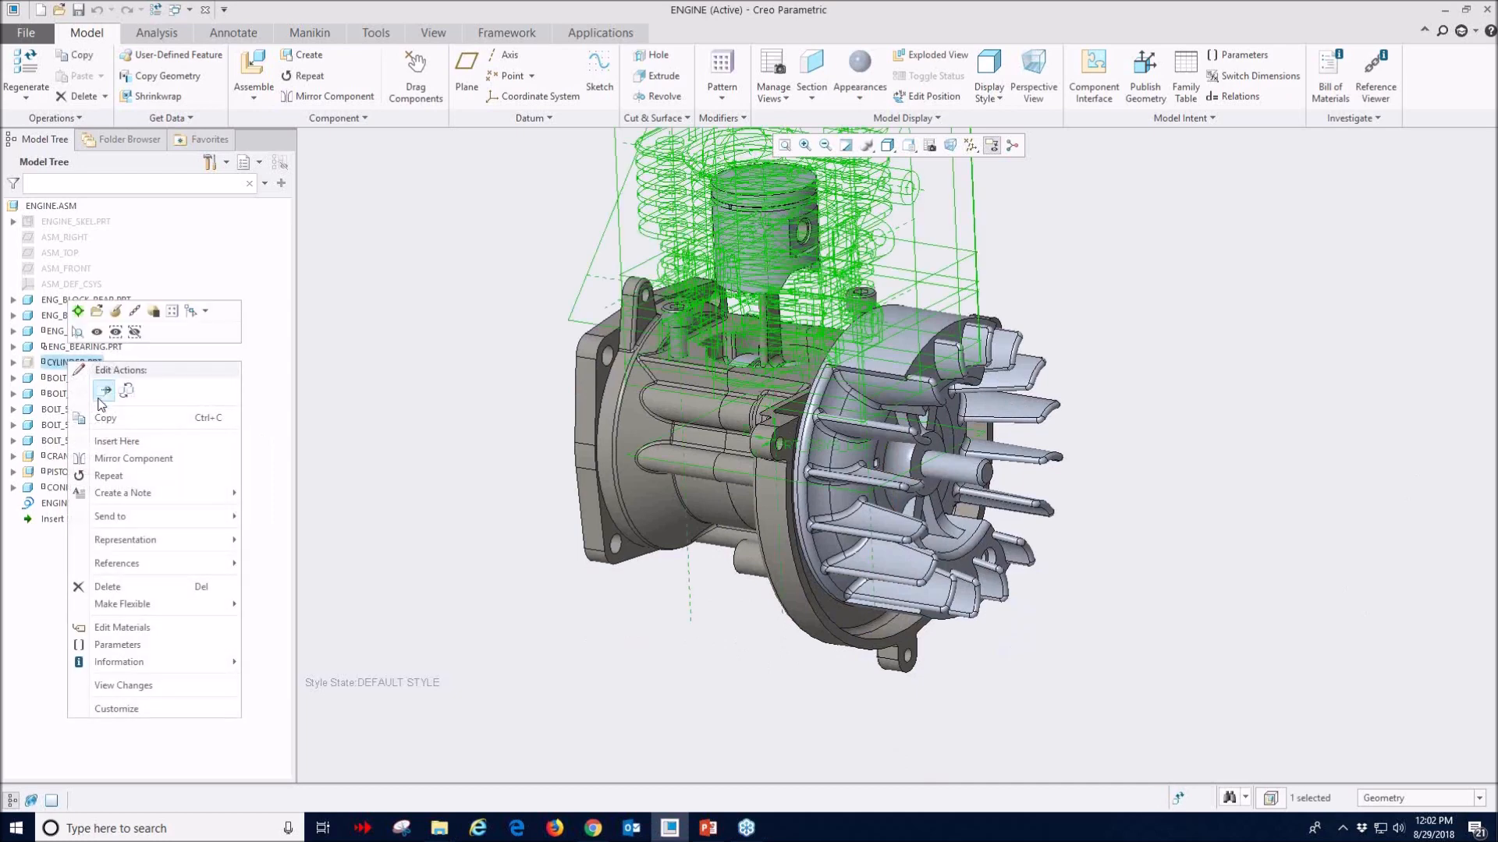
{"action": "left_click", "coordinate": [95, 331]}
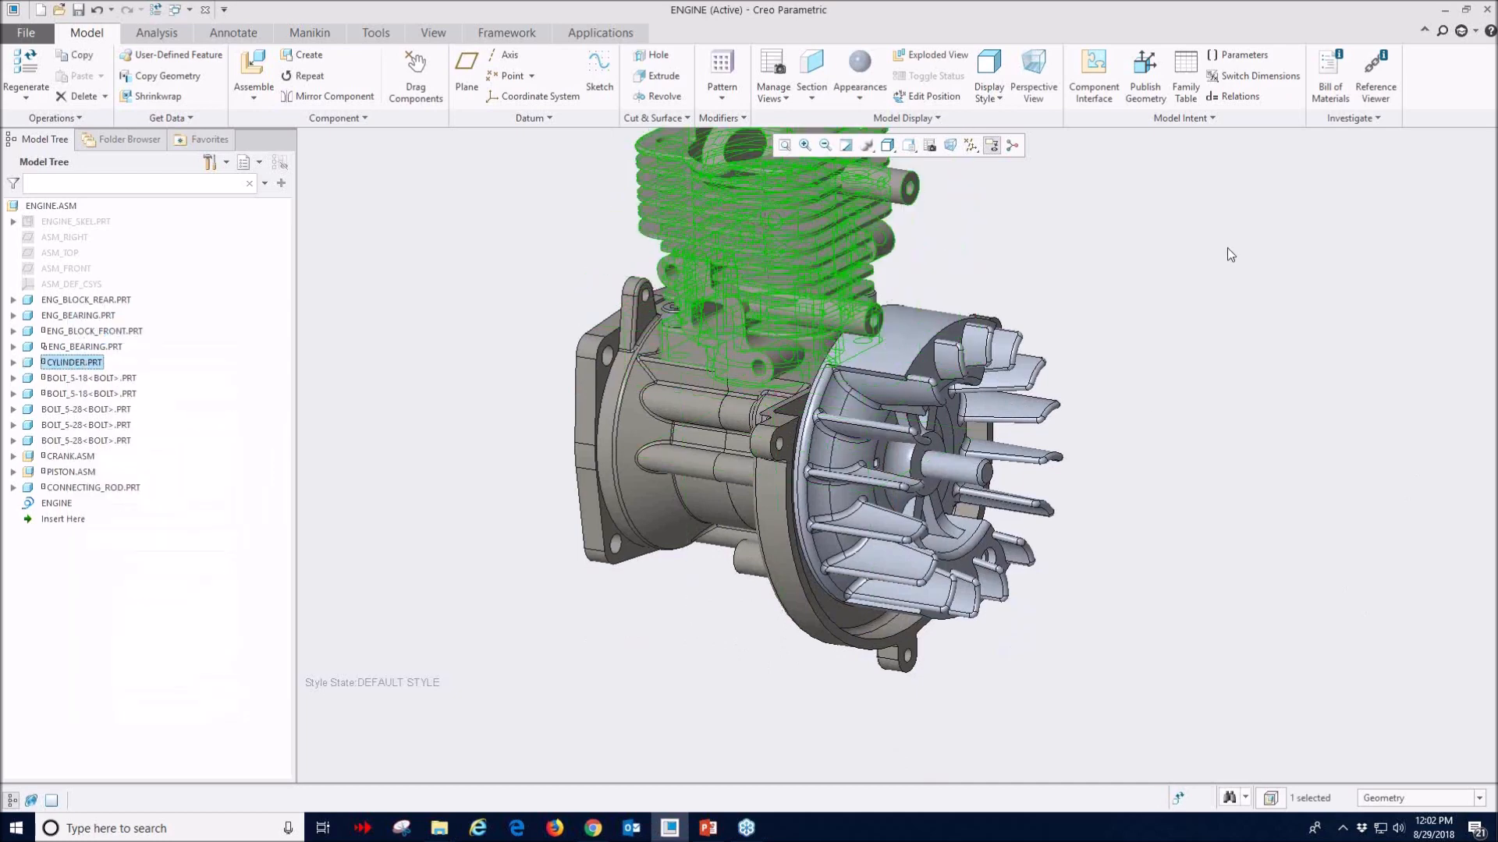
{"action": "scroll", "coordinate": [1068, 554], "scroll_direction": "down", "scroll_amount": 2}
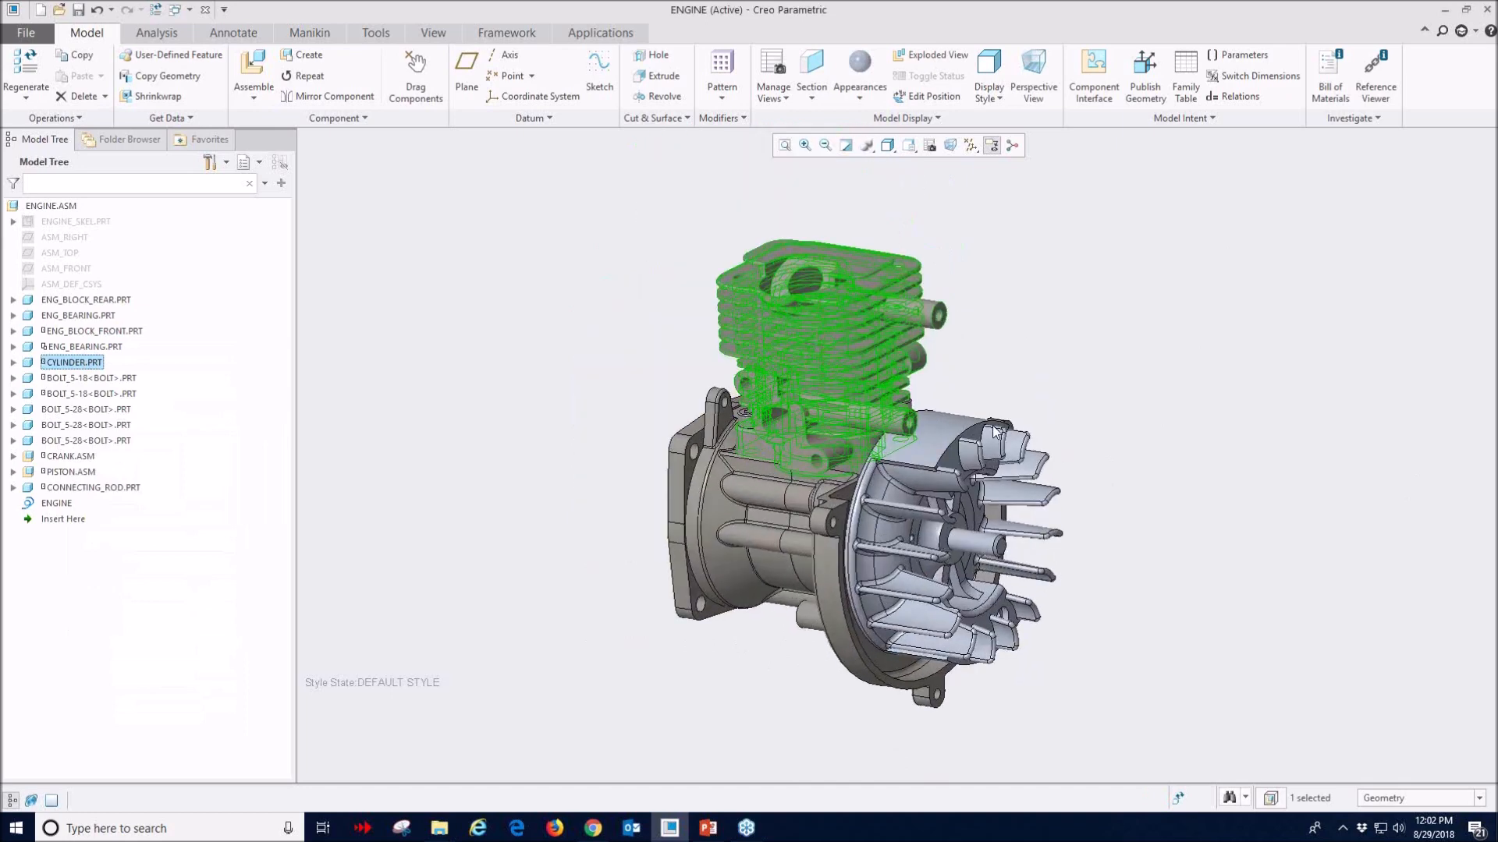
{"action": "left_click", "coordinate": [1101, 354]}
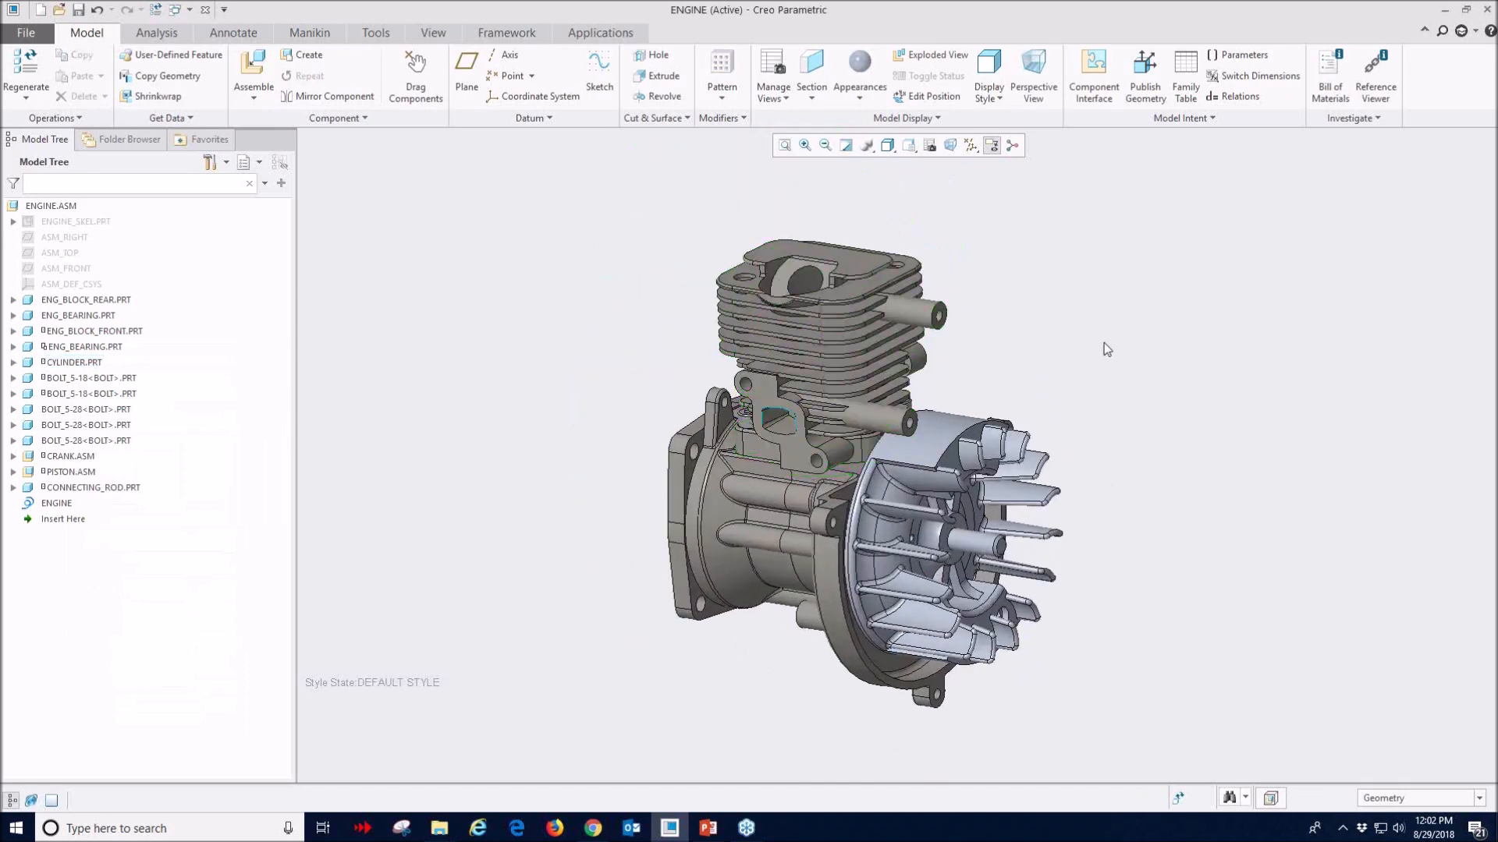
- Enter the Animation application for the engine assembly and switch the window to full screen
{"action": "left_click", "coordinate": [601, 32]}
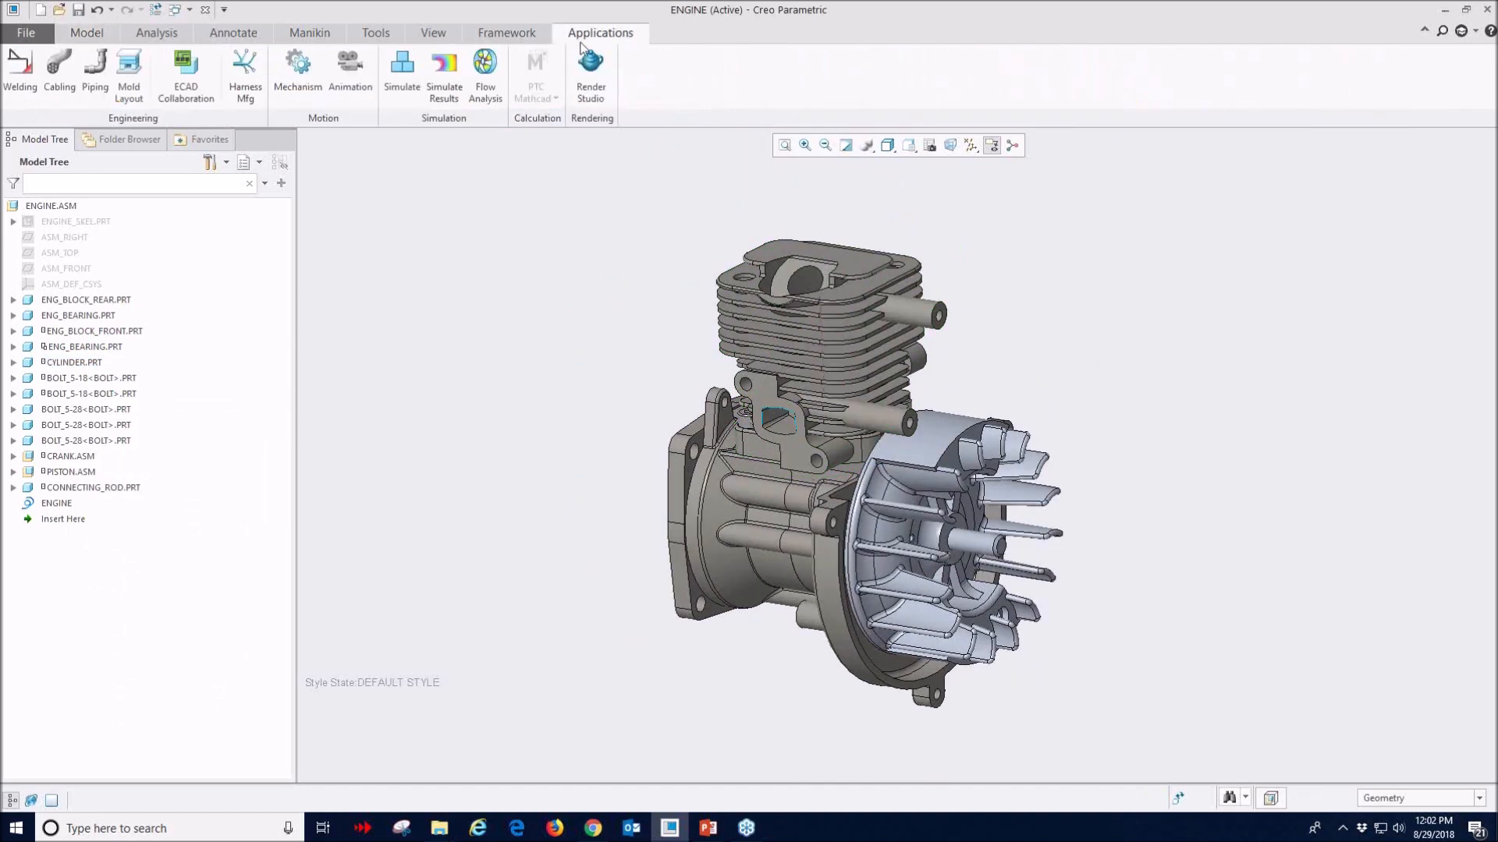
{"action": "left_click", "coordinate": [361, 71]}
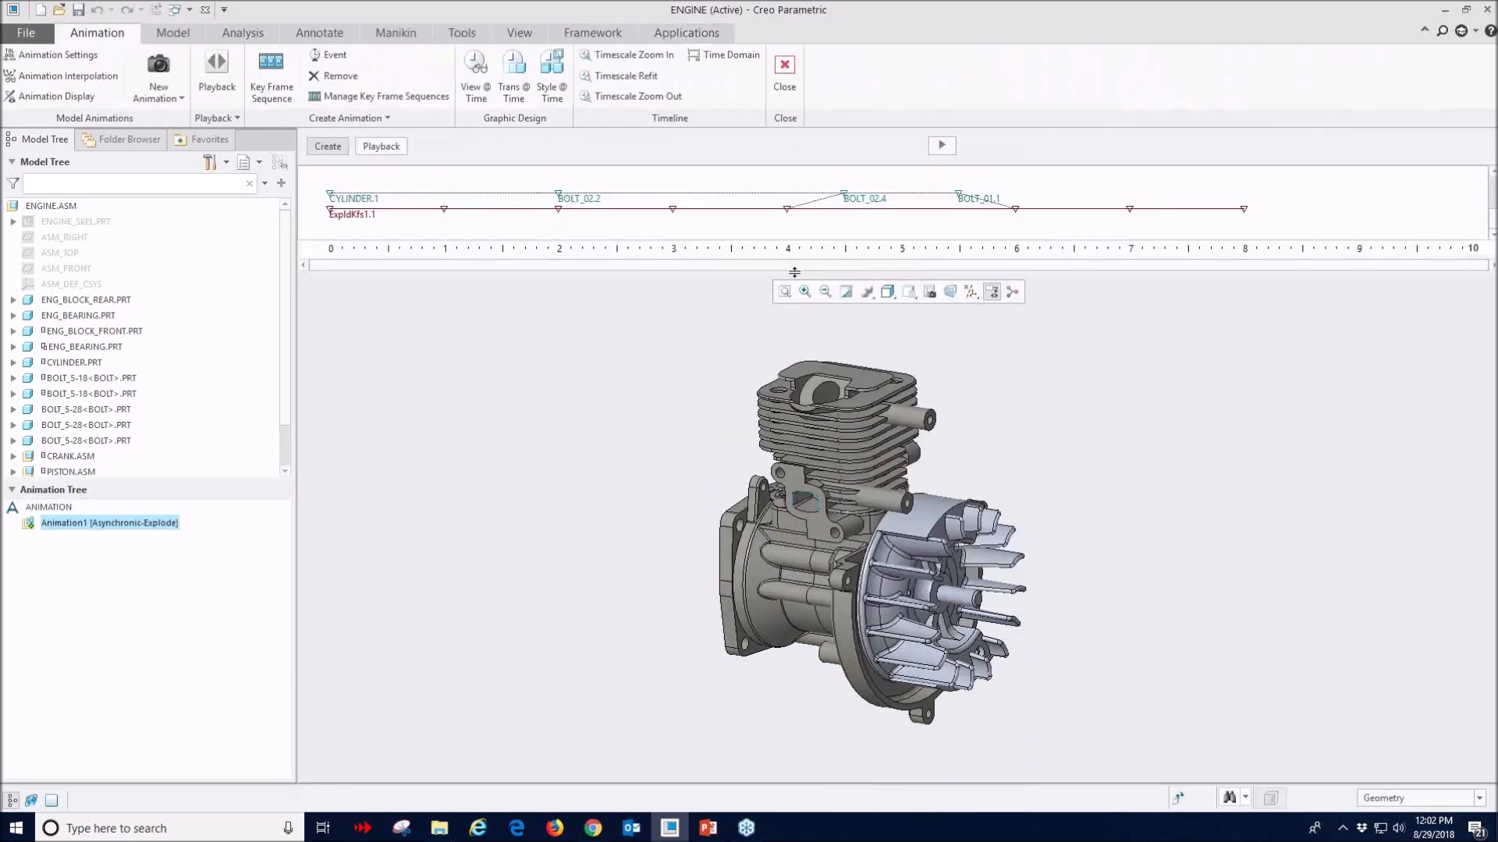
{"action": "key", "text": "F11"}
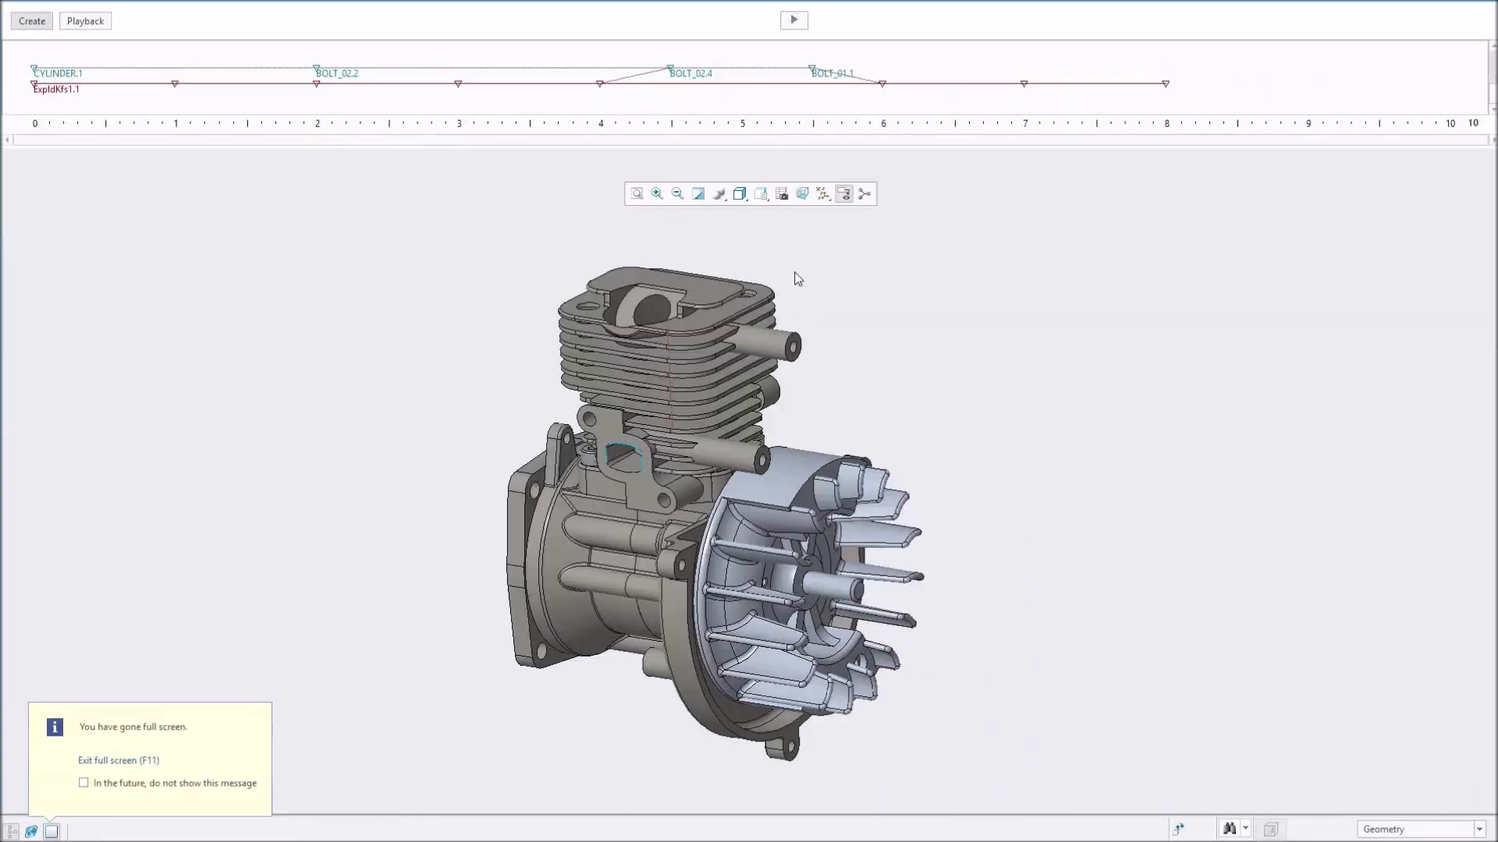
- Open the ExpldKfs1 key frame sequence of the engine animation for editing
{"action": "mouse_move", "coordinate": [558, 6]}
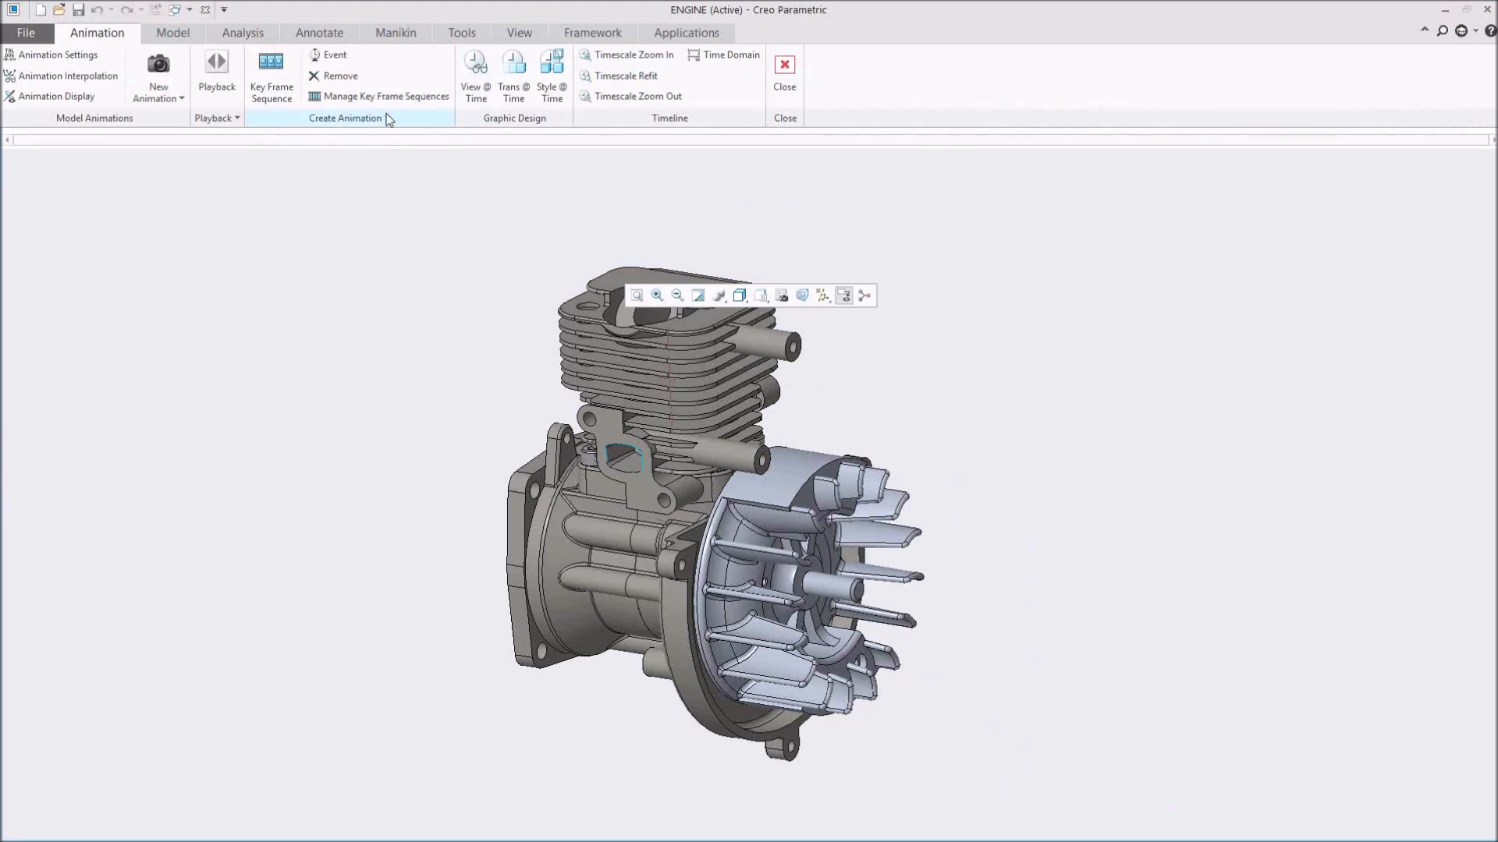
{"action": "left_click", "coordinate": [382, 96]}
{"action": "left_click_drag", "start_coordinate": [1342, 289], "coordinate": [1125, 267]}
{"action": "left_click", "coordinate": [1251, 320]}
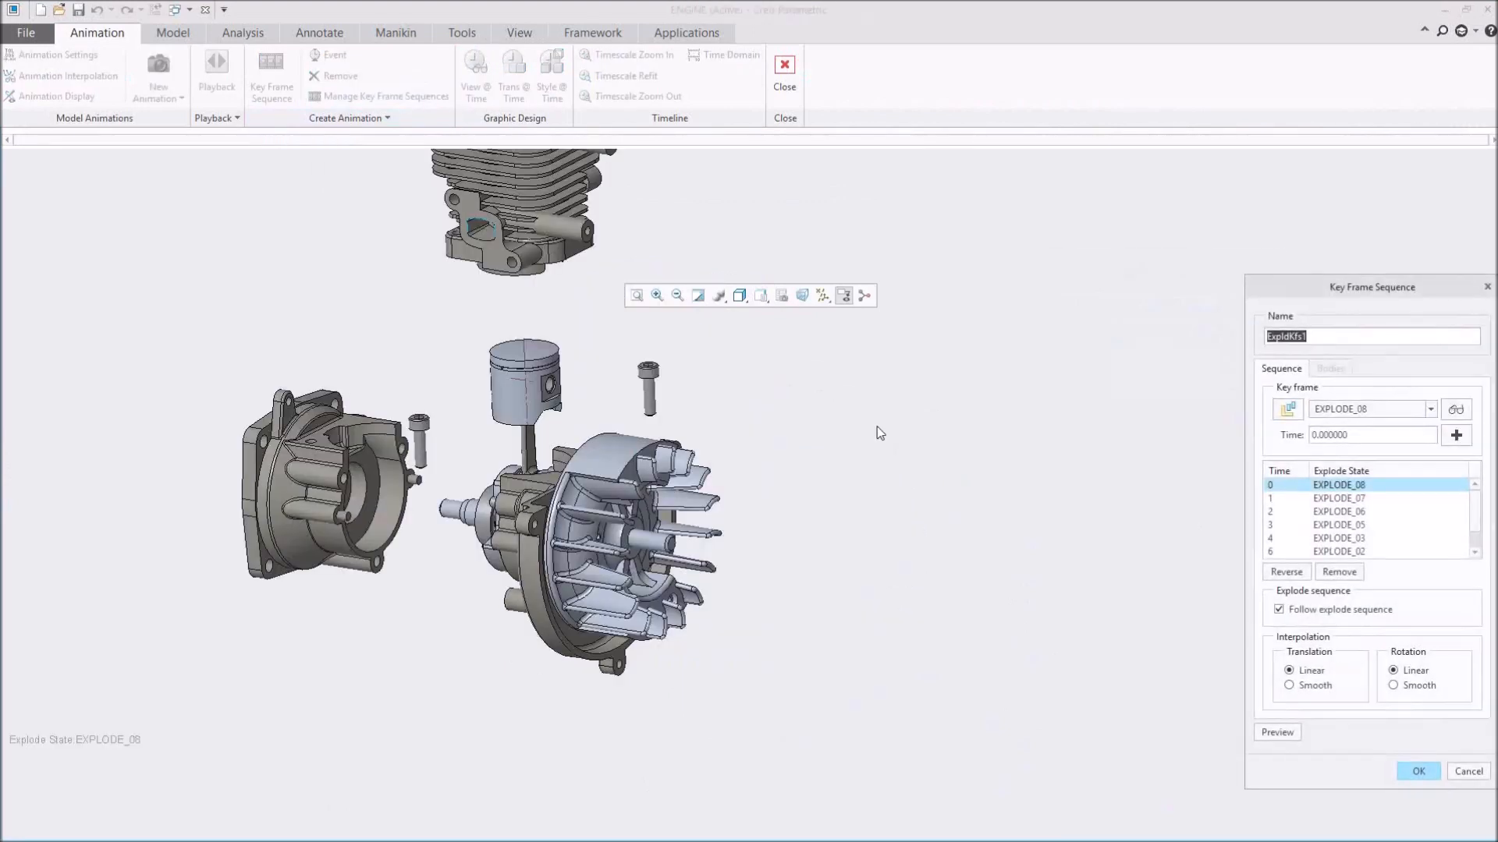
{"action": "left_click", "coordinate": [1290, 410]}
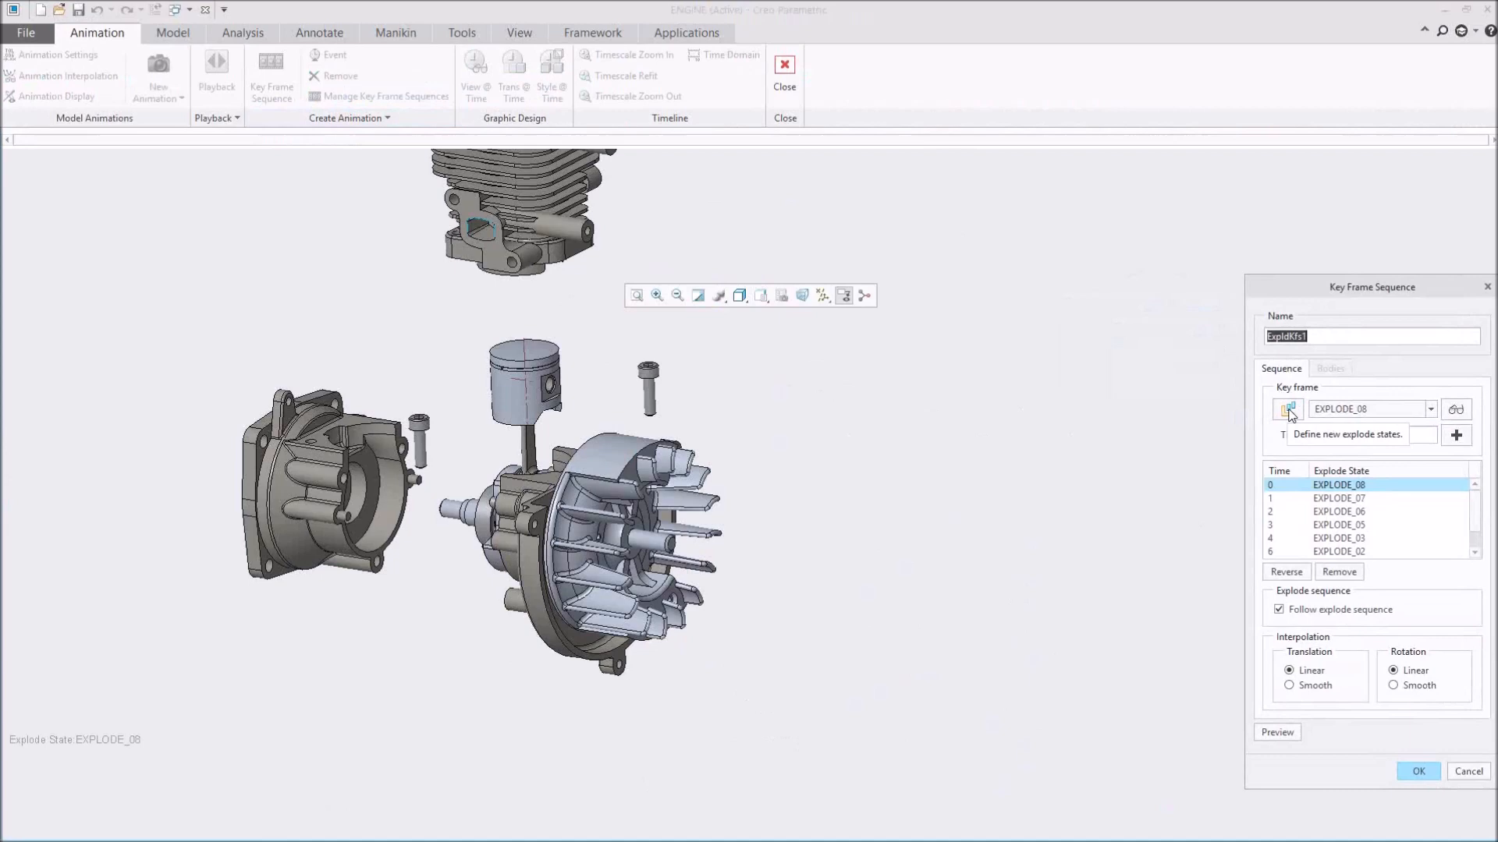
- Step through the key frames of ExpldKfs1 up to the Unexploded state at time 8, and close the sequence dialogs
{"action": "left_click", "coordinate": [1340, 500]}
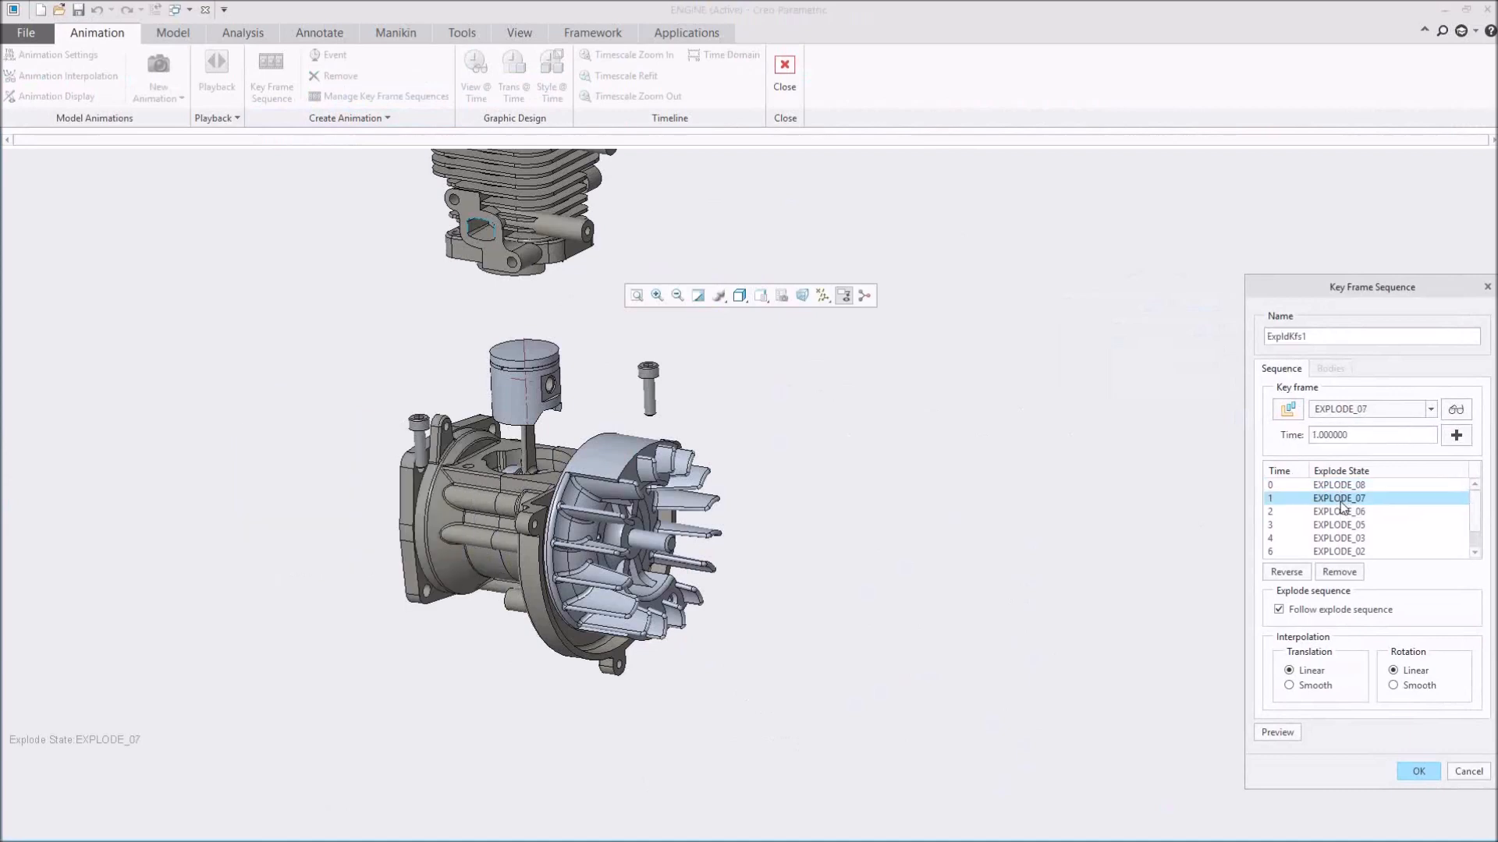
{"action": "left_click", "coordinate": [1340, 513]}
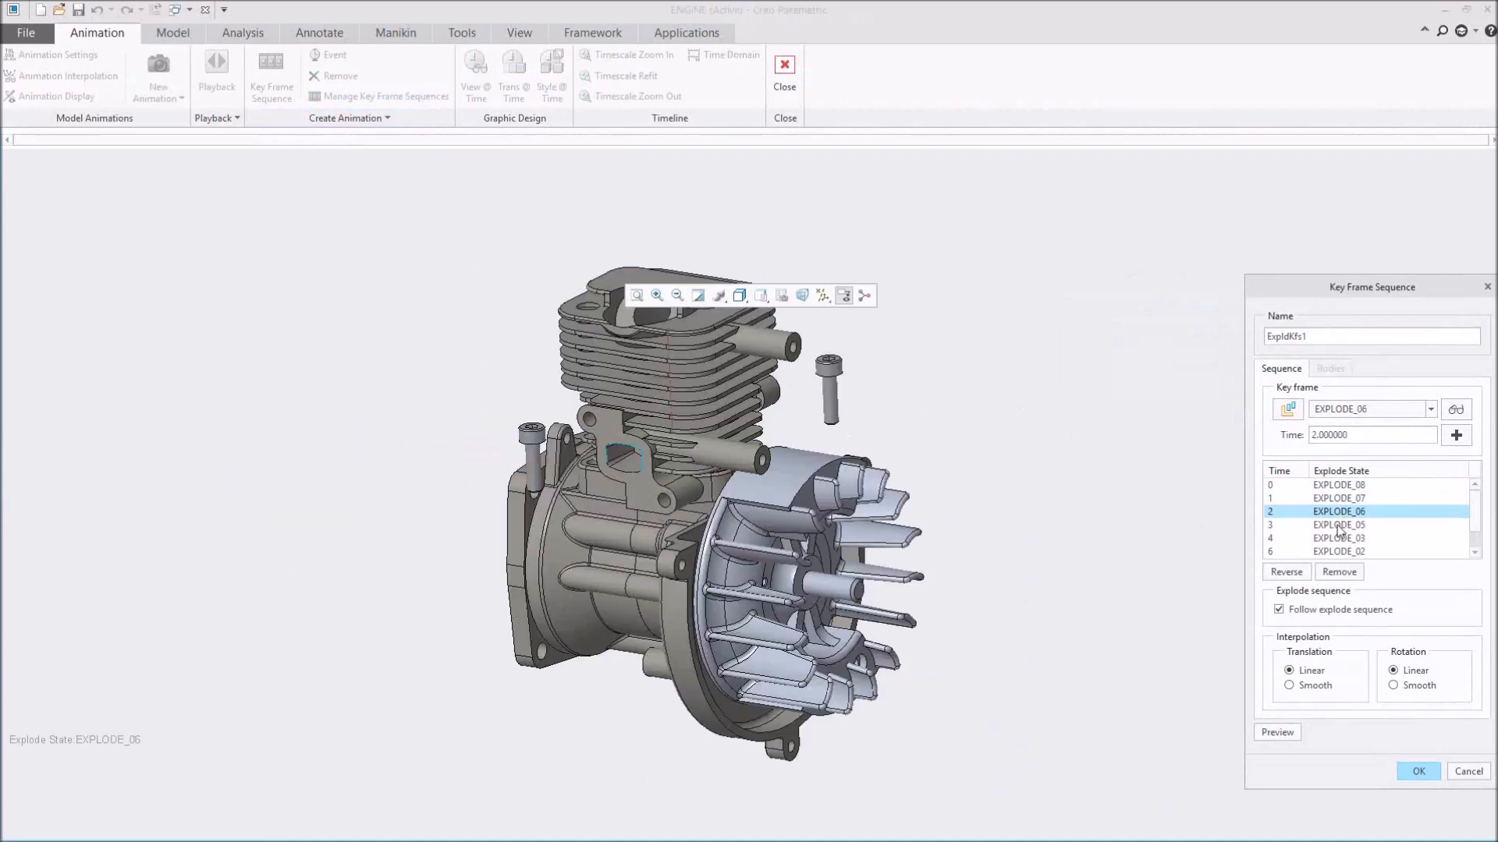
{"action": "left_click", "coordinate": [1339, 529]}
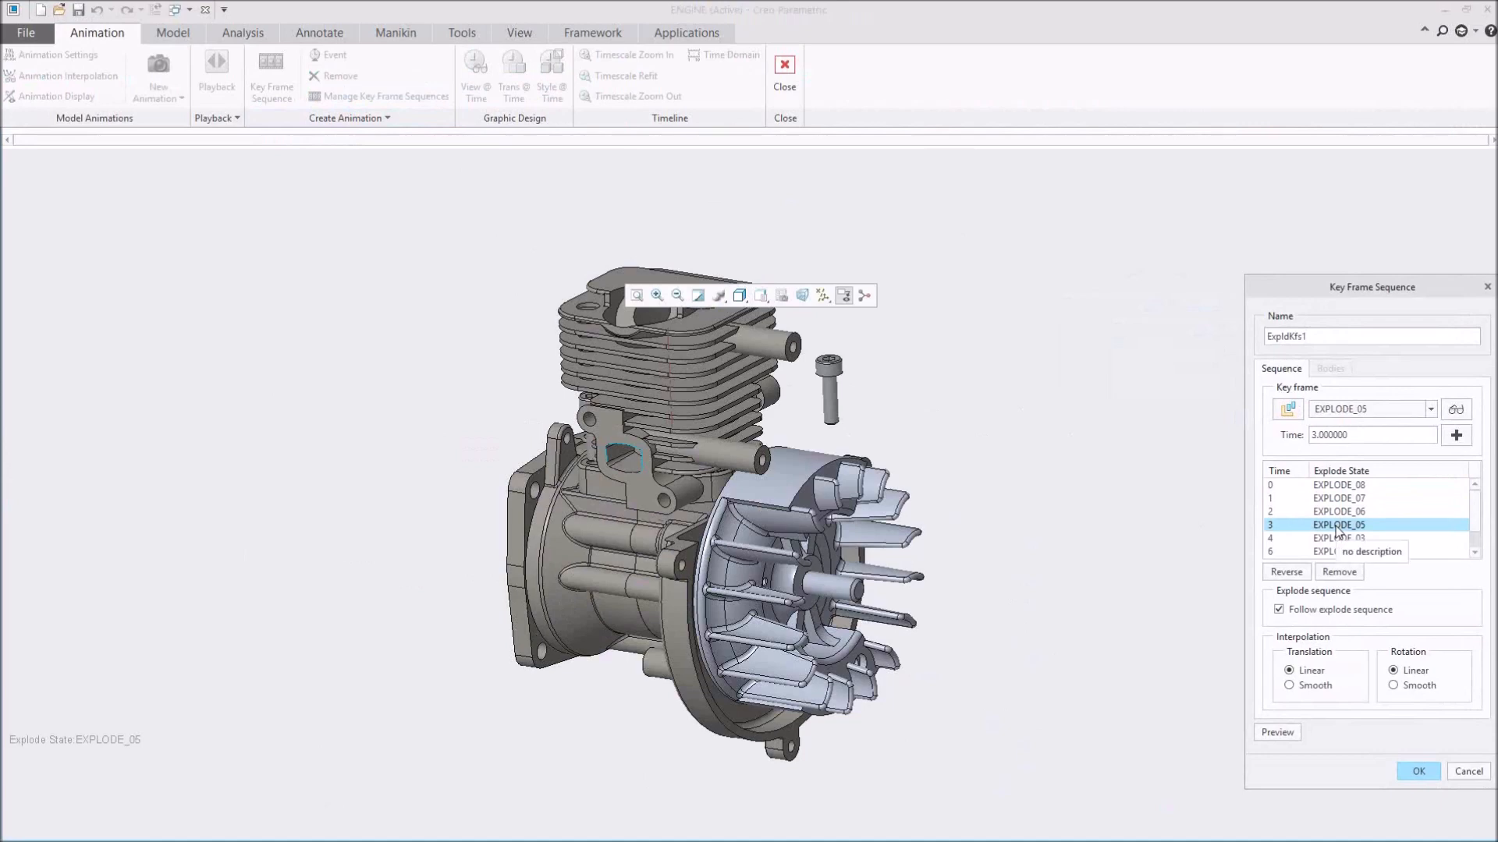
{"action": "left_click", "coordinate": [1347, 486]}
{"action": "left_click", "coordinate": [1348, 499]}
{"action": "left_click", "coordinate": [1342, 513]}
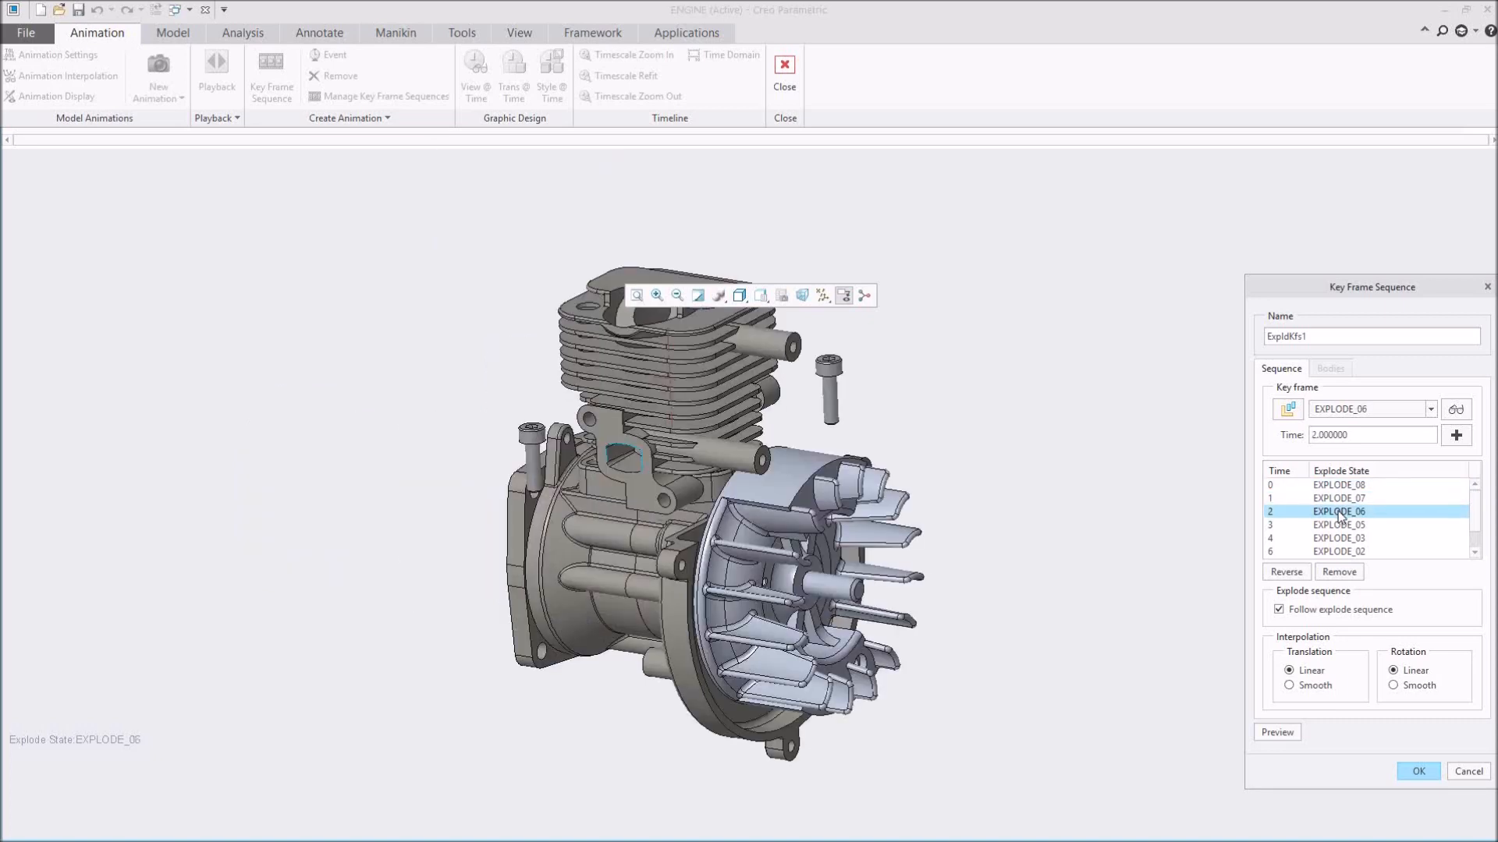
{"action": "left_click", "coordinate": [1340, 526]}
{"action": "left_click", "coordinate": [1336, 541]}
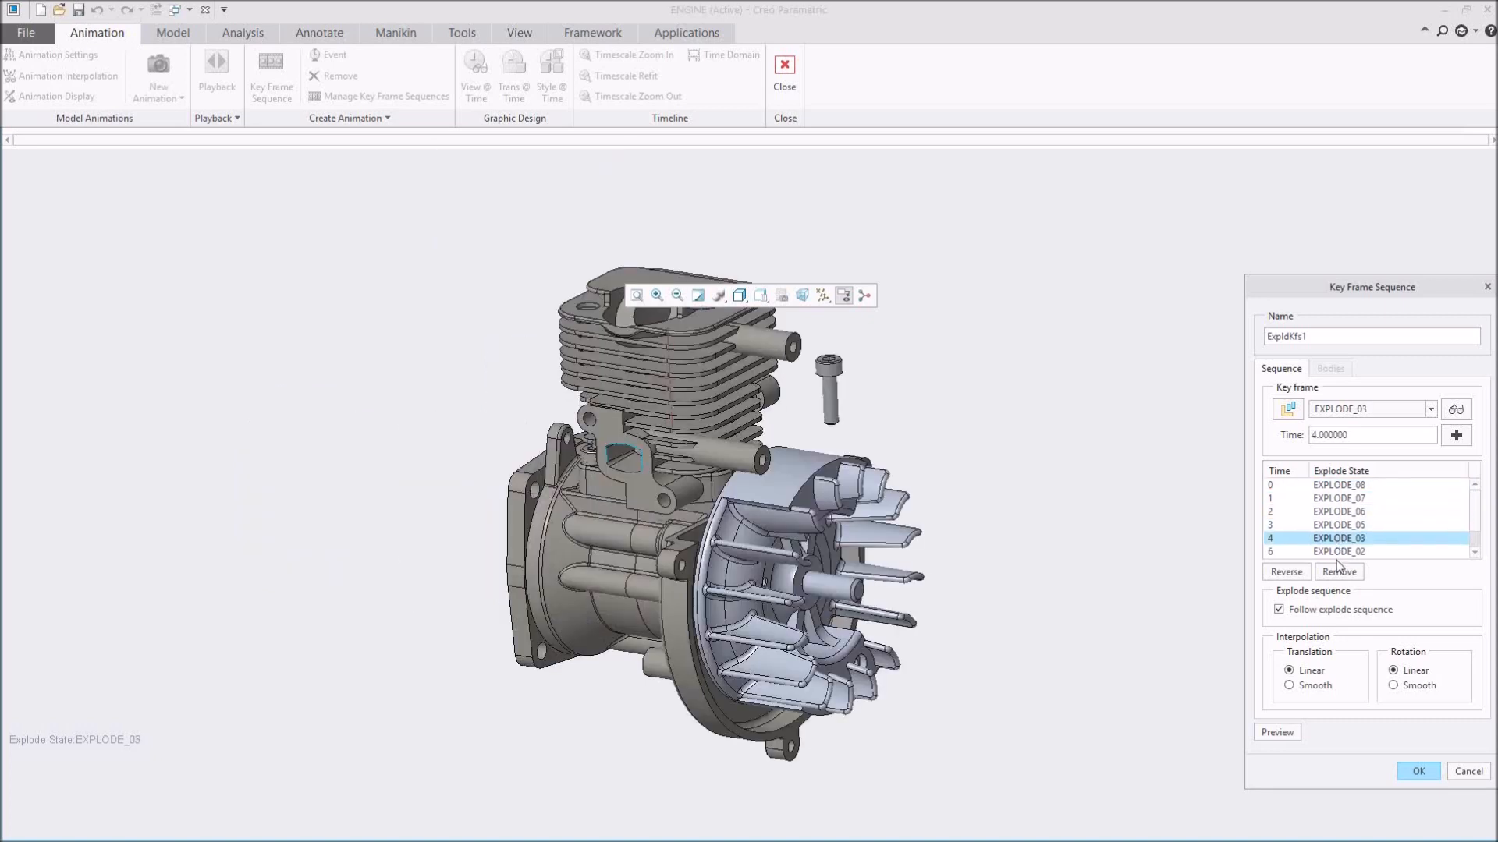
{"action": "left_click", "coordinate": [1338, 553]}
{"action": "left_click", "coordinate": [1338, 538]}
{"action": "left_click", "coordinate": [1337, 551]}
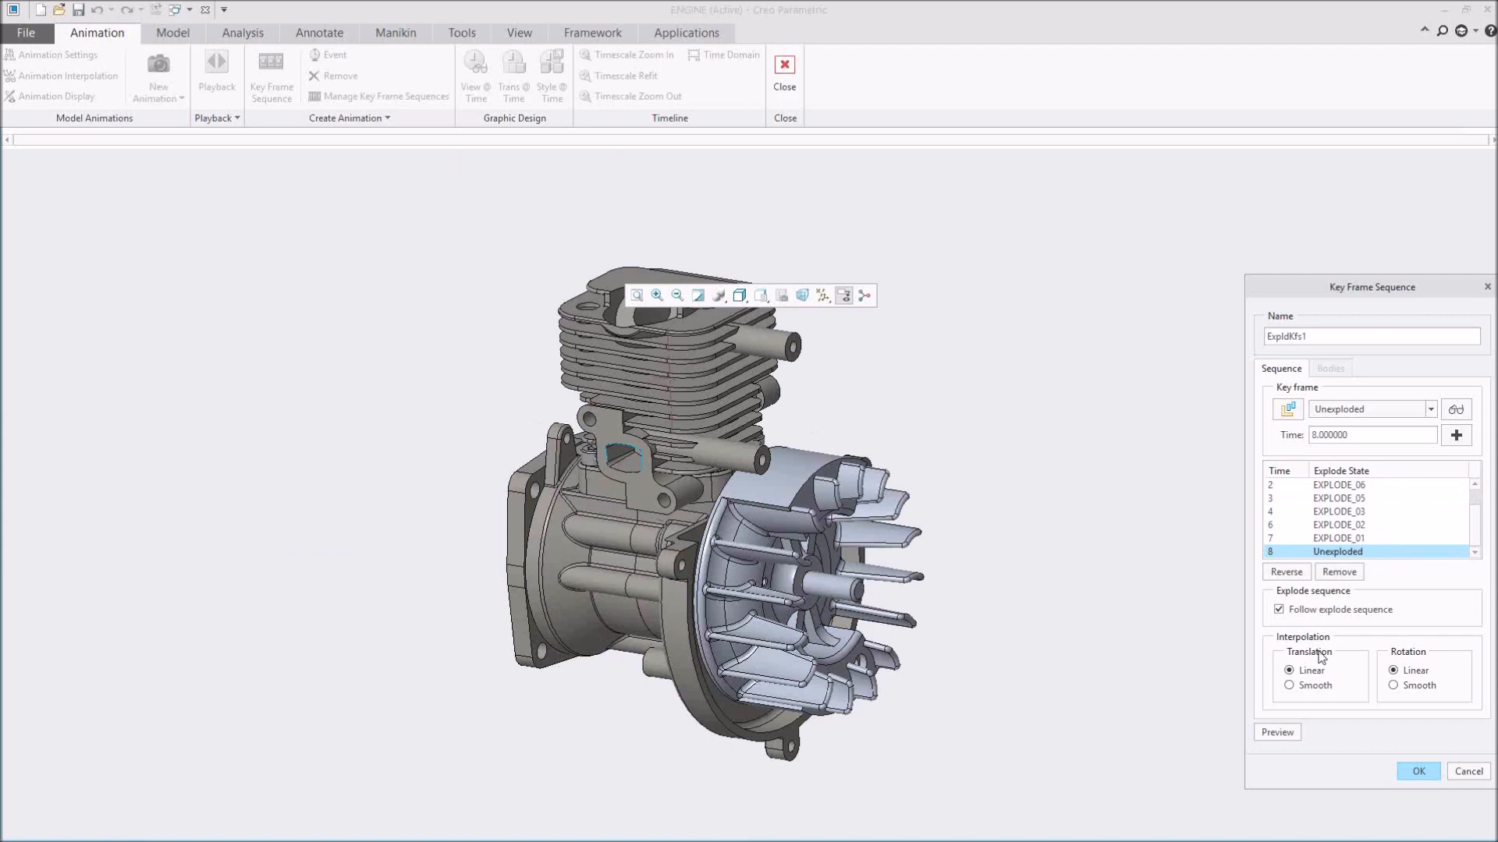
{"action": "left_click", "coordinate": [1435, 769]}
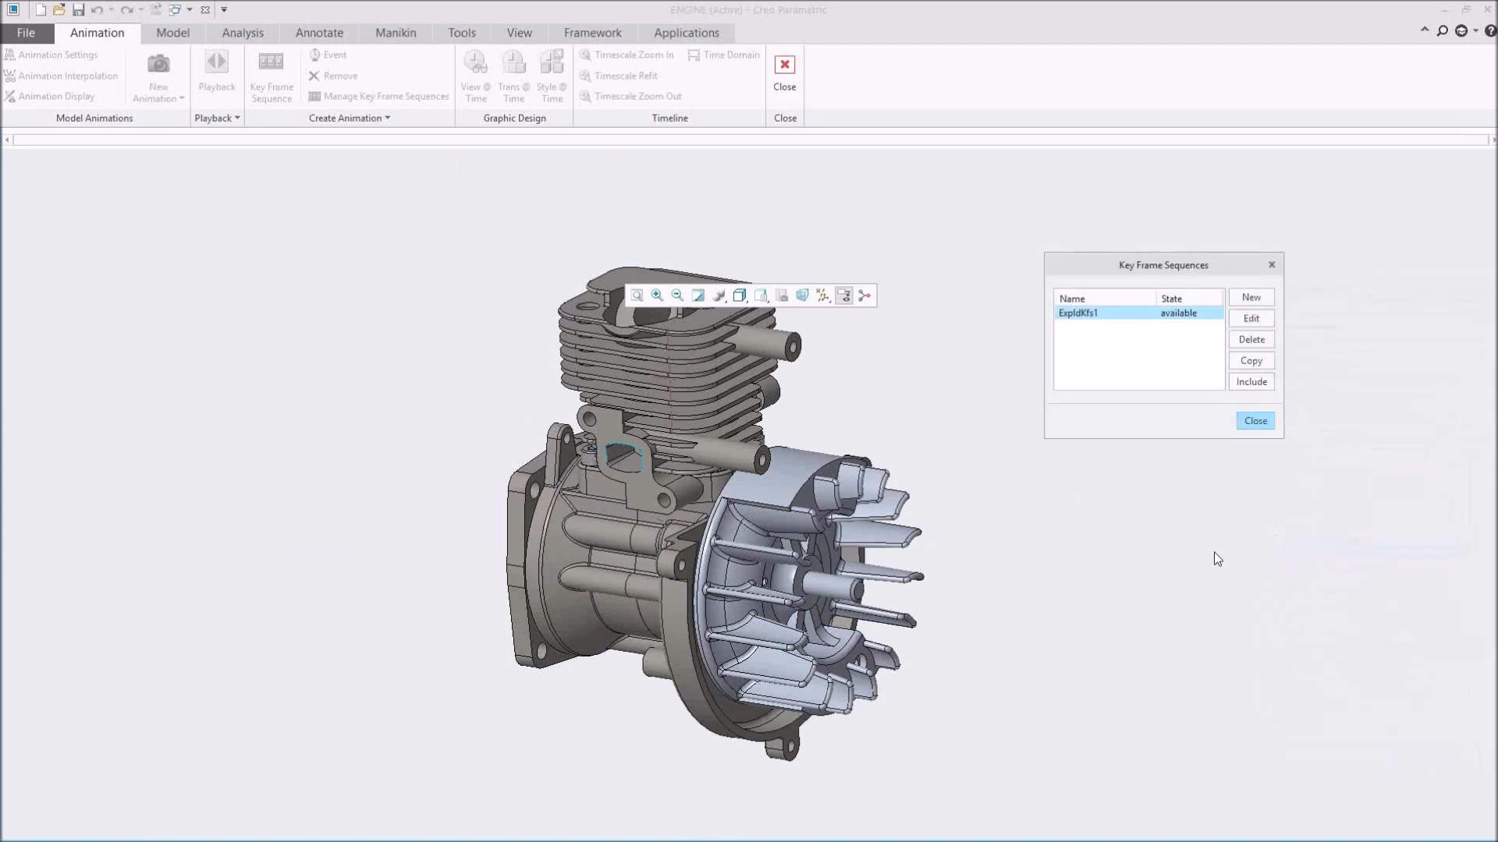
{"action": "left_click", "coordinate": [1254, 422]}
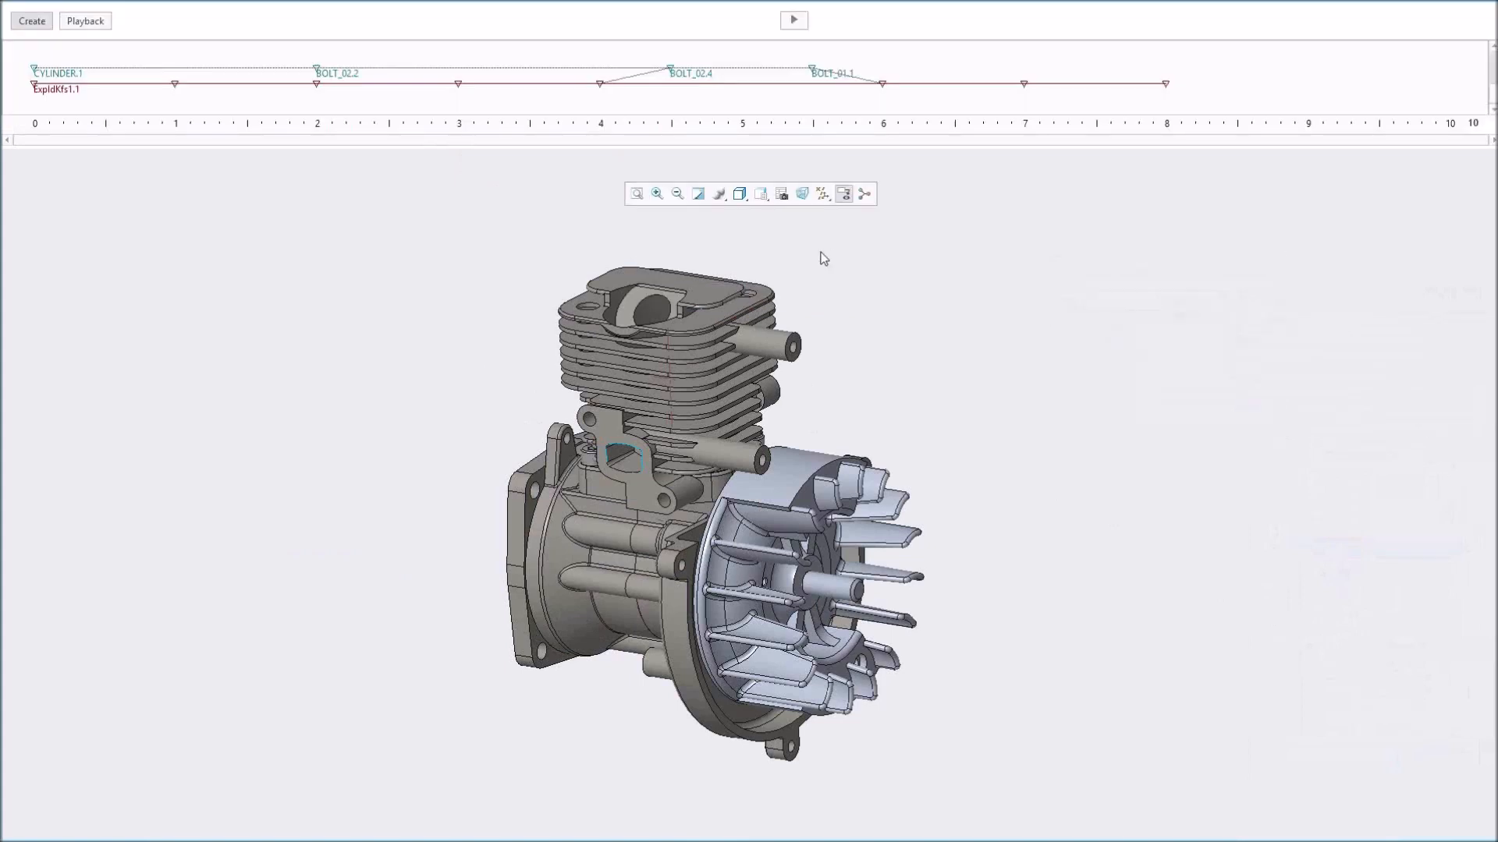
- Examine the engine's explode states at timeline key frames 0, 1, 3 and 4, and exit full screen
{"action": "left_click", "coordinate": [34, 84]}
{"action": "left_click", "coordinate": [177, 84]}
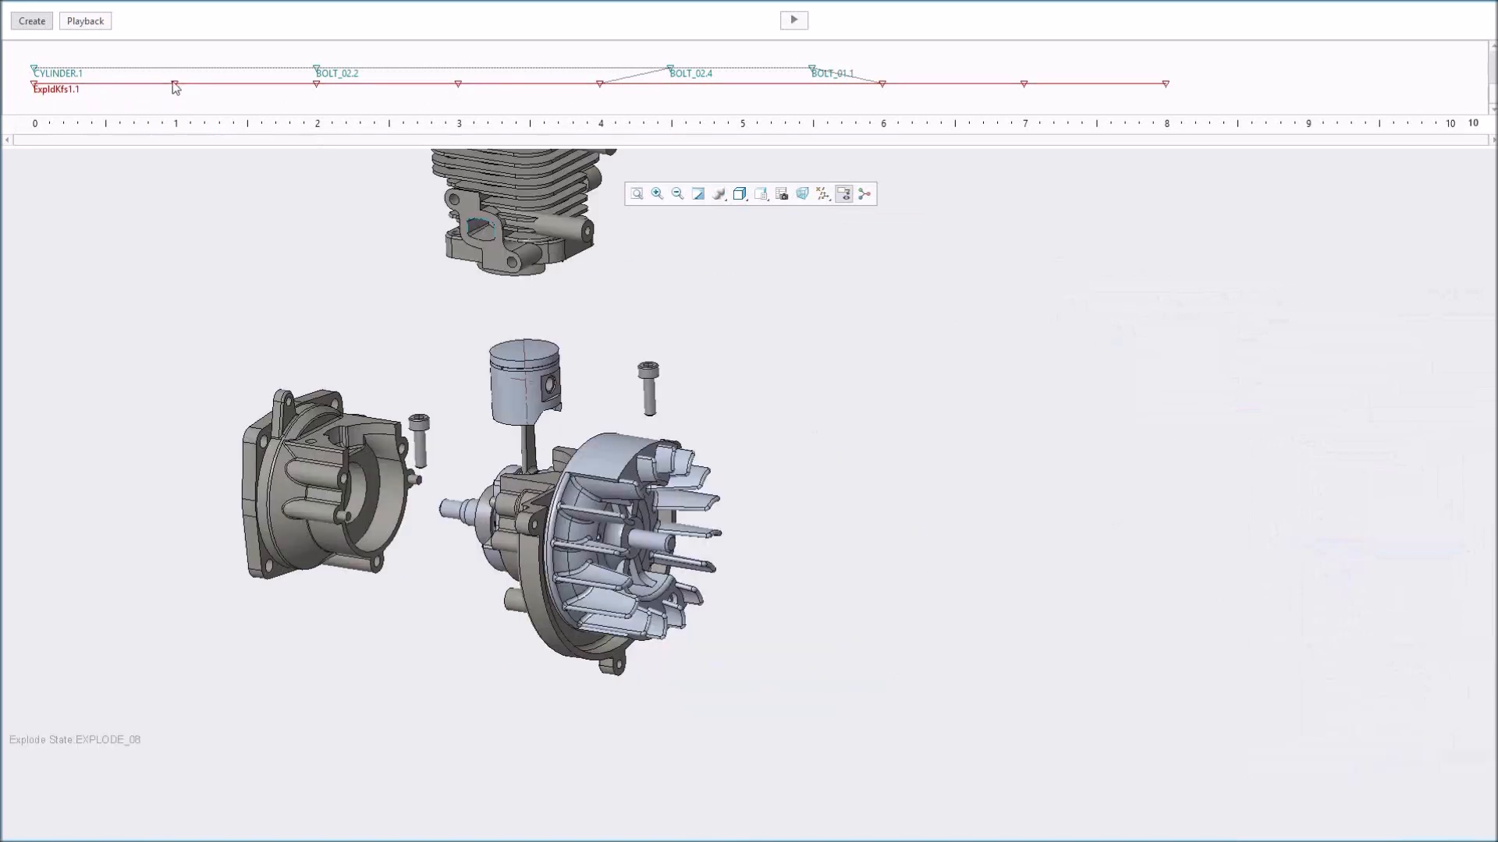
{"action": "left_click", "coordinate": [457, 84]}
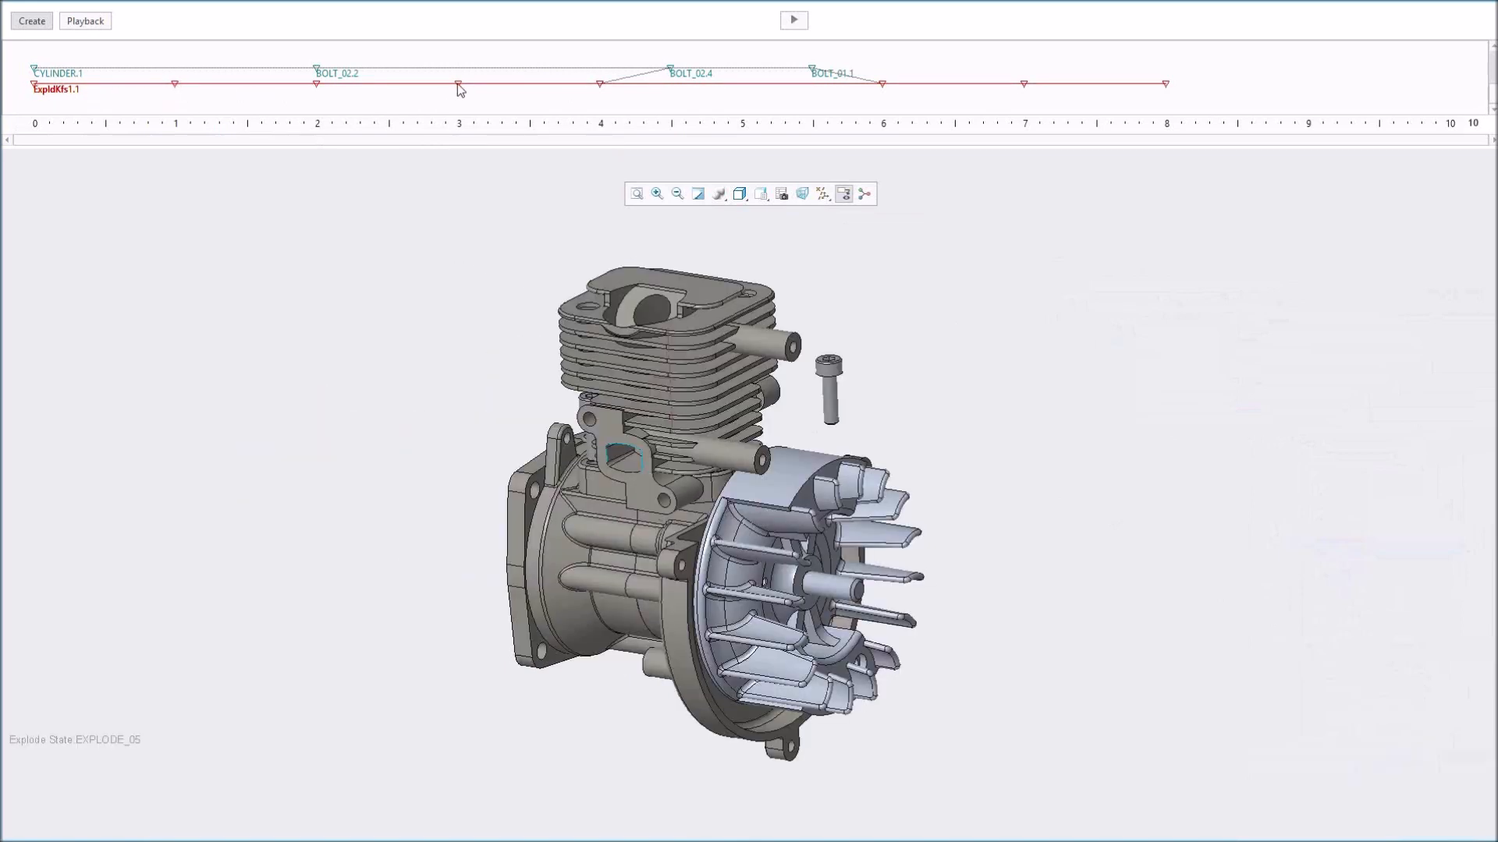
{"action": "middle_click_drag", "start_coordinate": [598, 545], "coordinate": [678, 555]}
{"action": "left_click", "coordinate": [600, 84]}
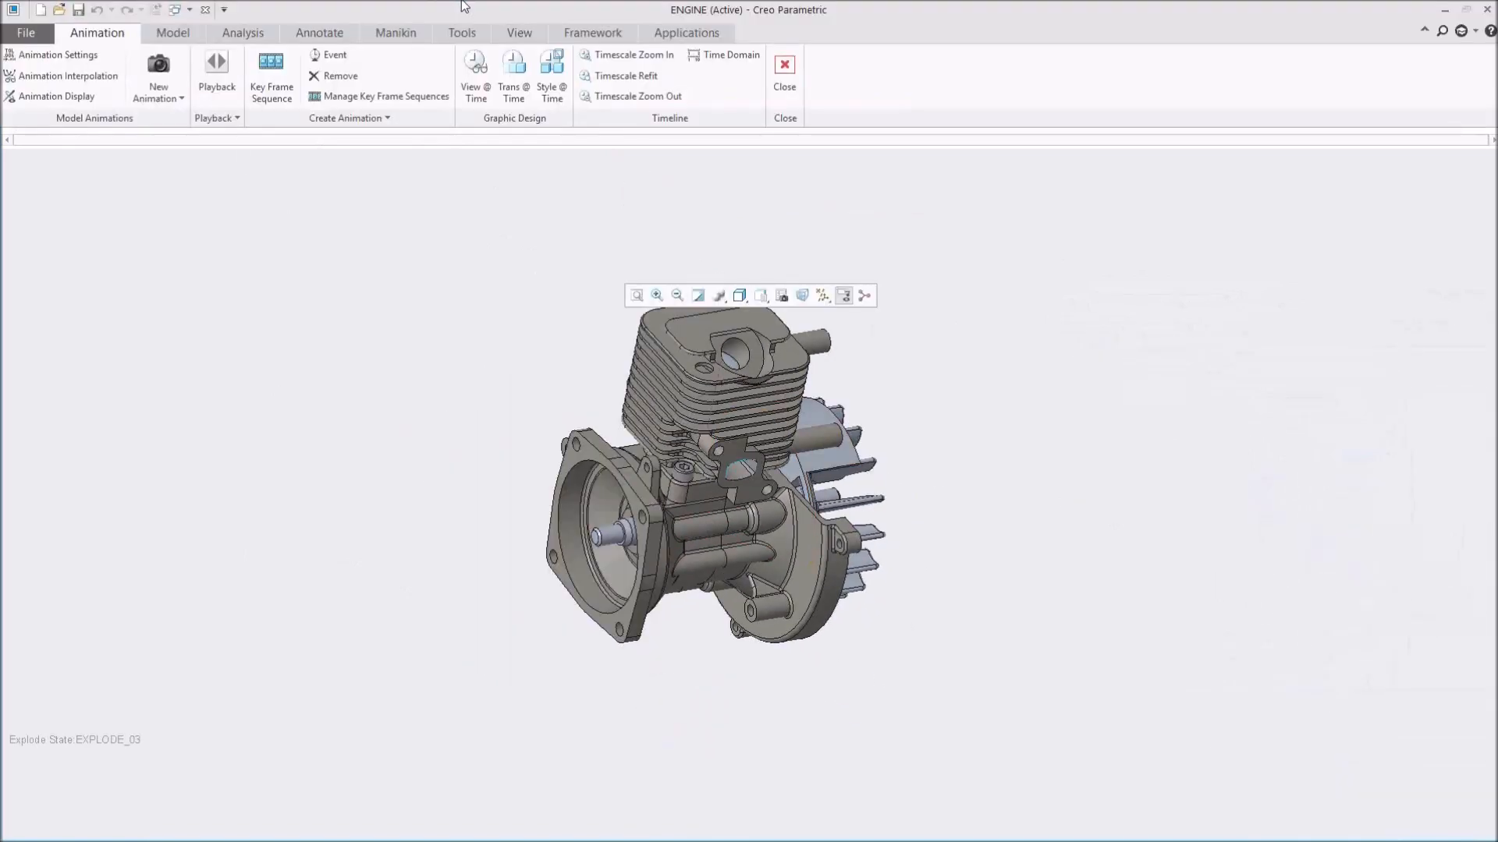
{"action": "key", "text": "F11"}
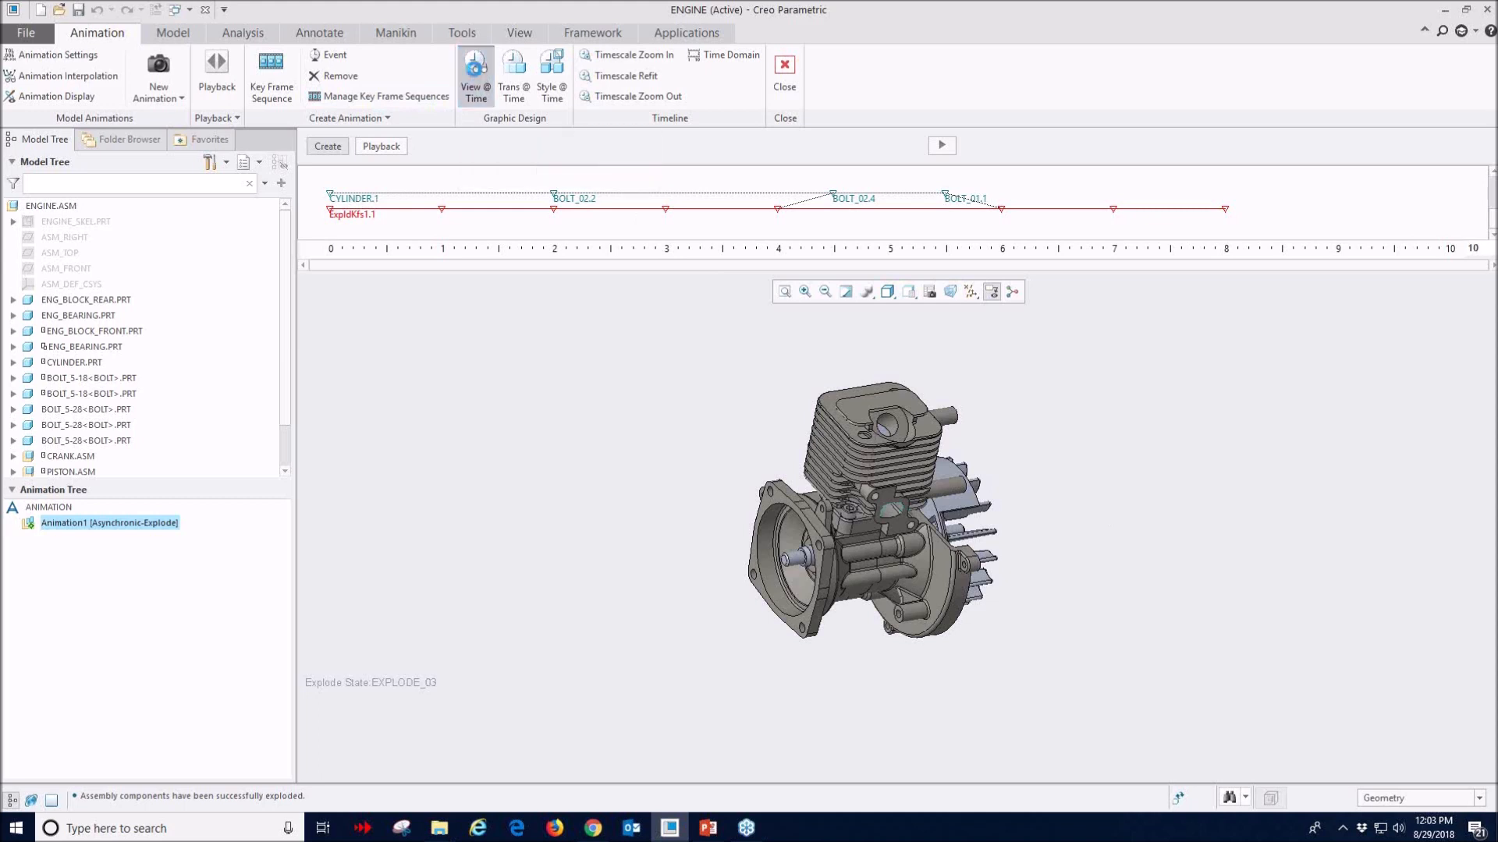
- Preview the DEFAULT orientation in View at Time, inspect the available time reference events and close without applying
{"action": "left_click", "coordinate": [476, 77]}
{"action": "left_click_drag", "start_coordinate": [1373, 303], "coordinate": [1240, 302]}
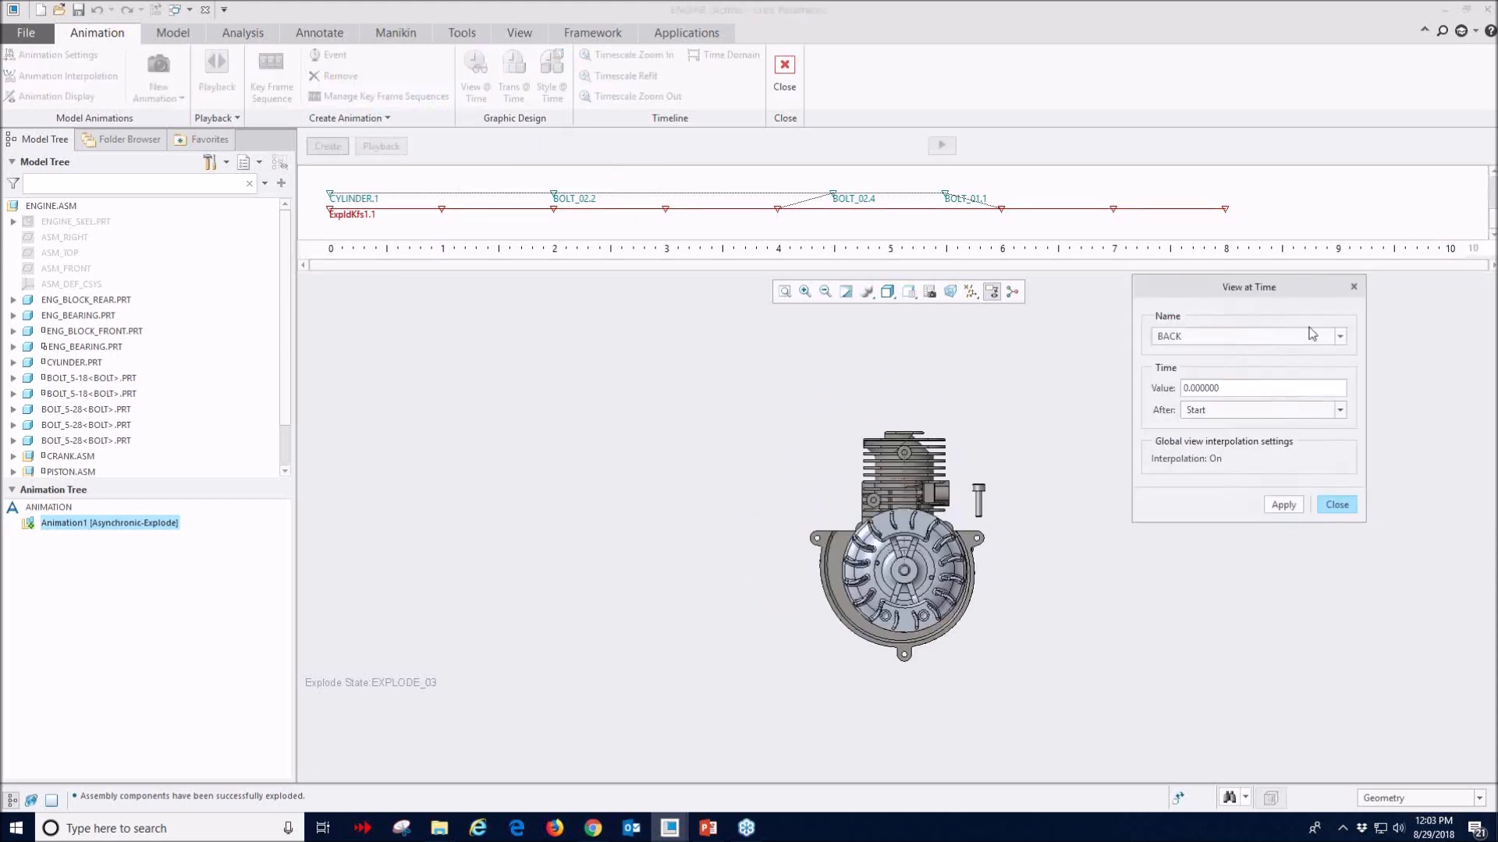
{"action": "left_click", "coordinate": [1341, 337]}
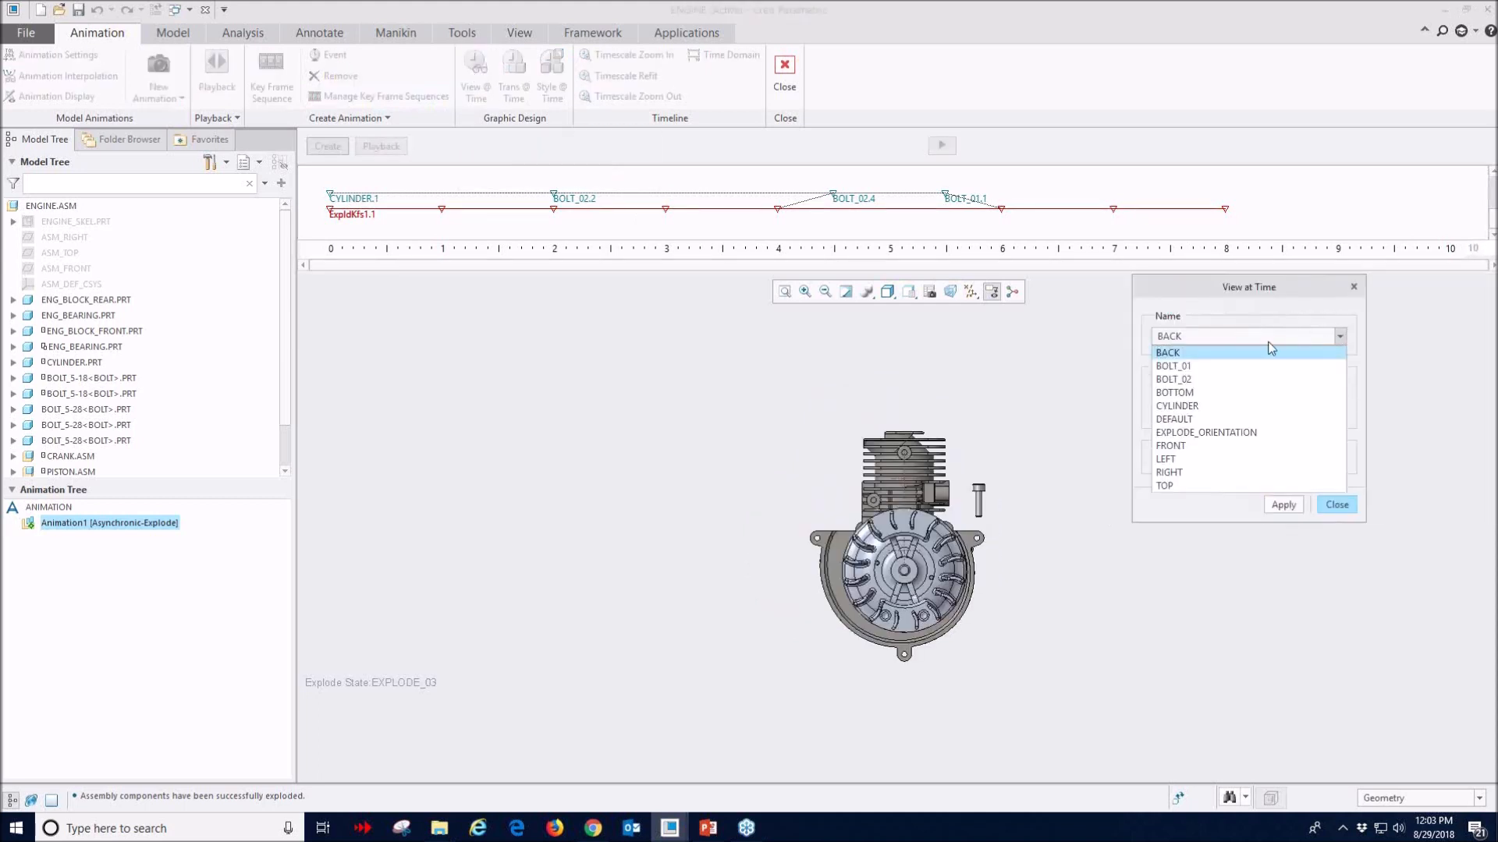
{"action": "left_click", "coordinate": [1191, 419]}
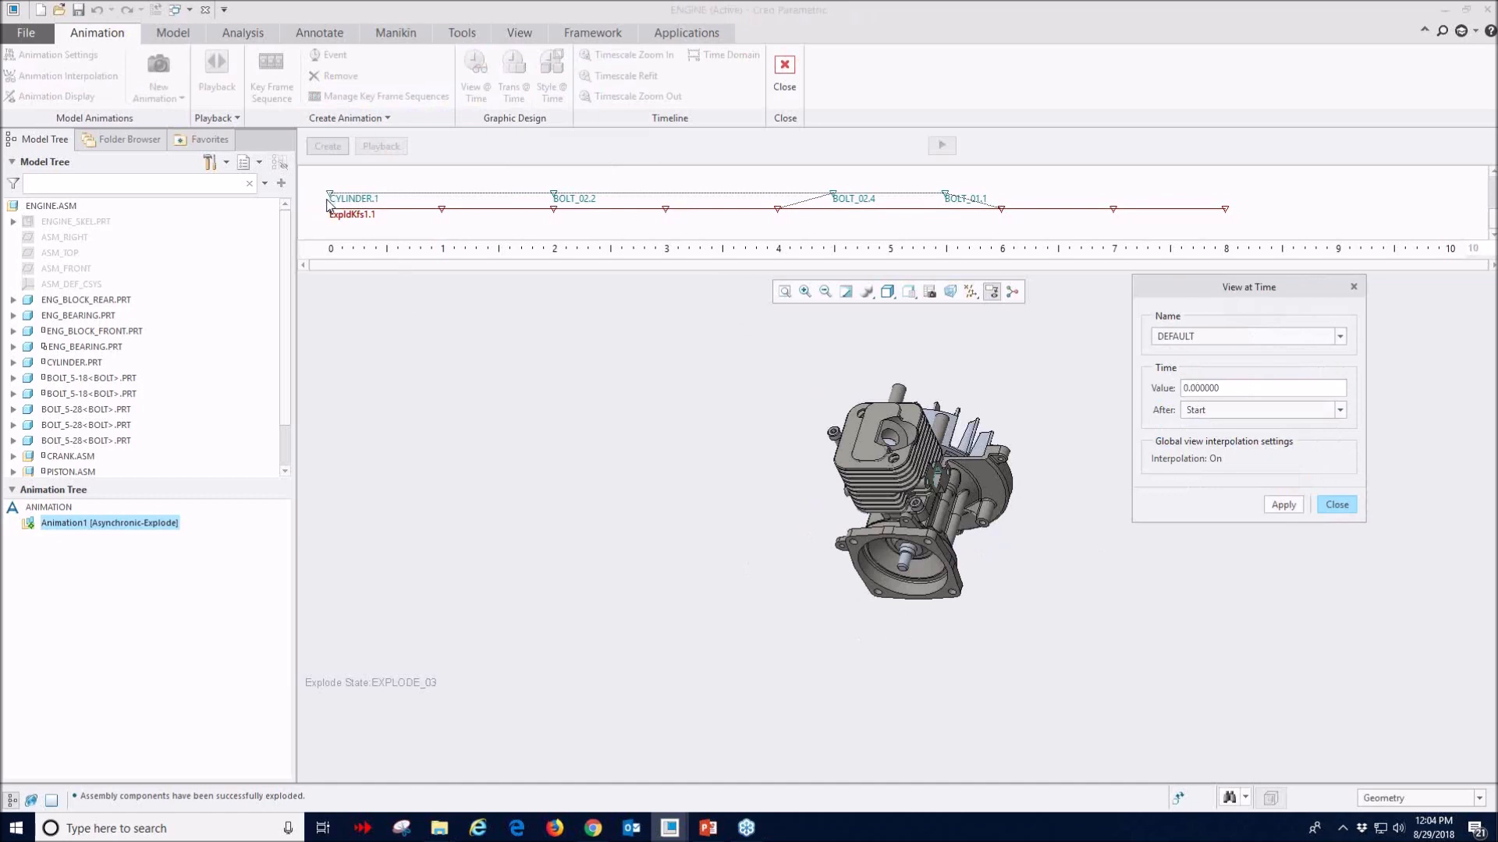
{"action": "left_click", "coordinate": [1340, 411]}
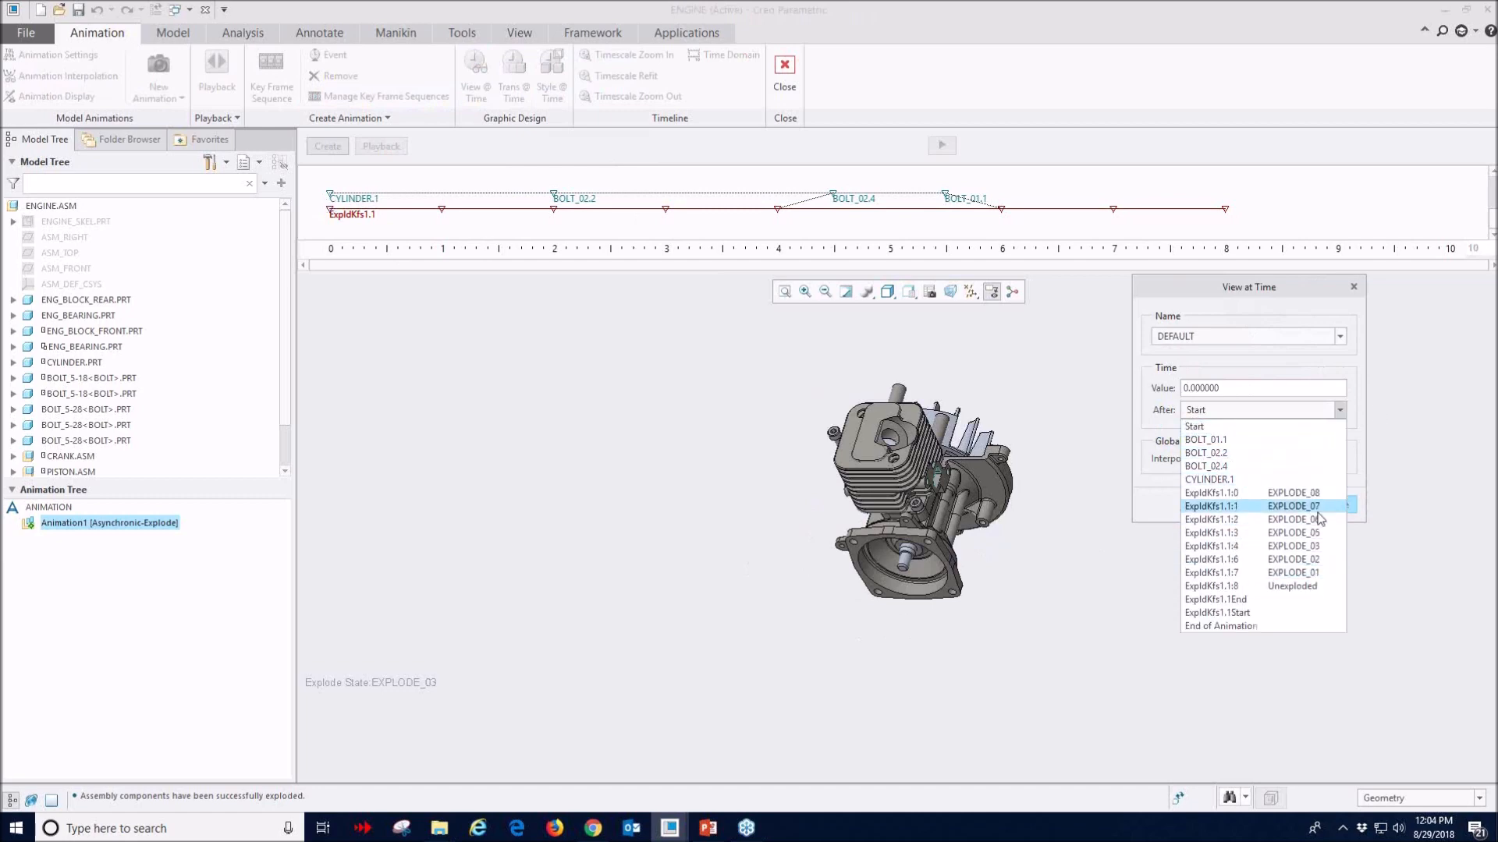
{"action": "left_click", "coordinate": [1350, 474]}
{"action": "left_click", "coordinate": [1326, 507]}
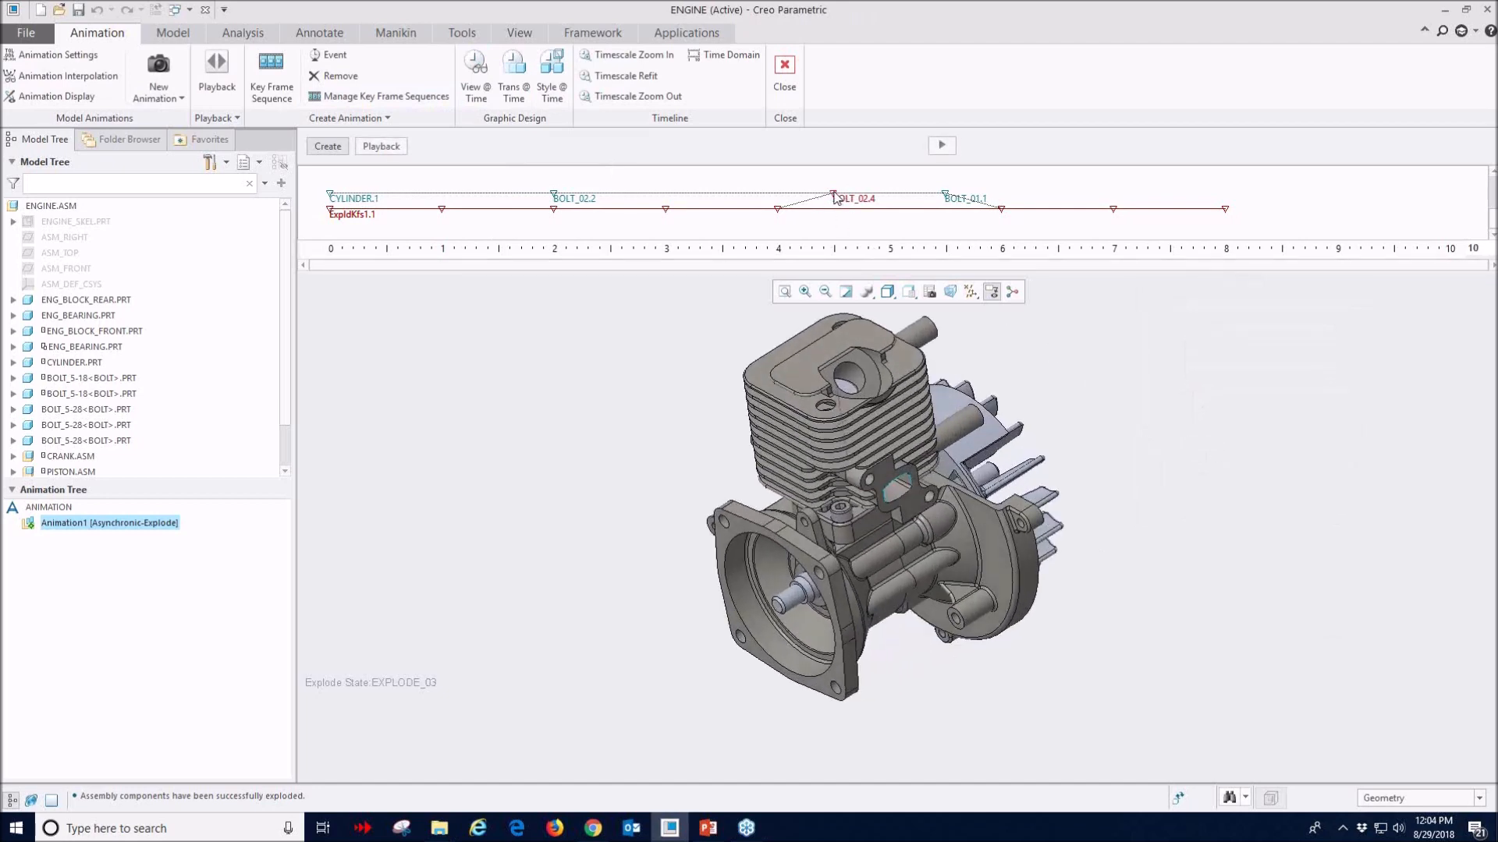
- Inspect the view and time reference settings of the BOLT_02.4 event, and close them unchanged
{"action": "double_click", "coordinate": [838, 198]}
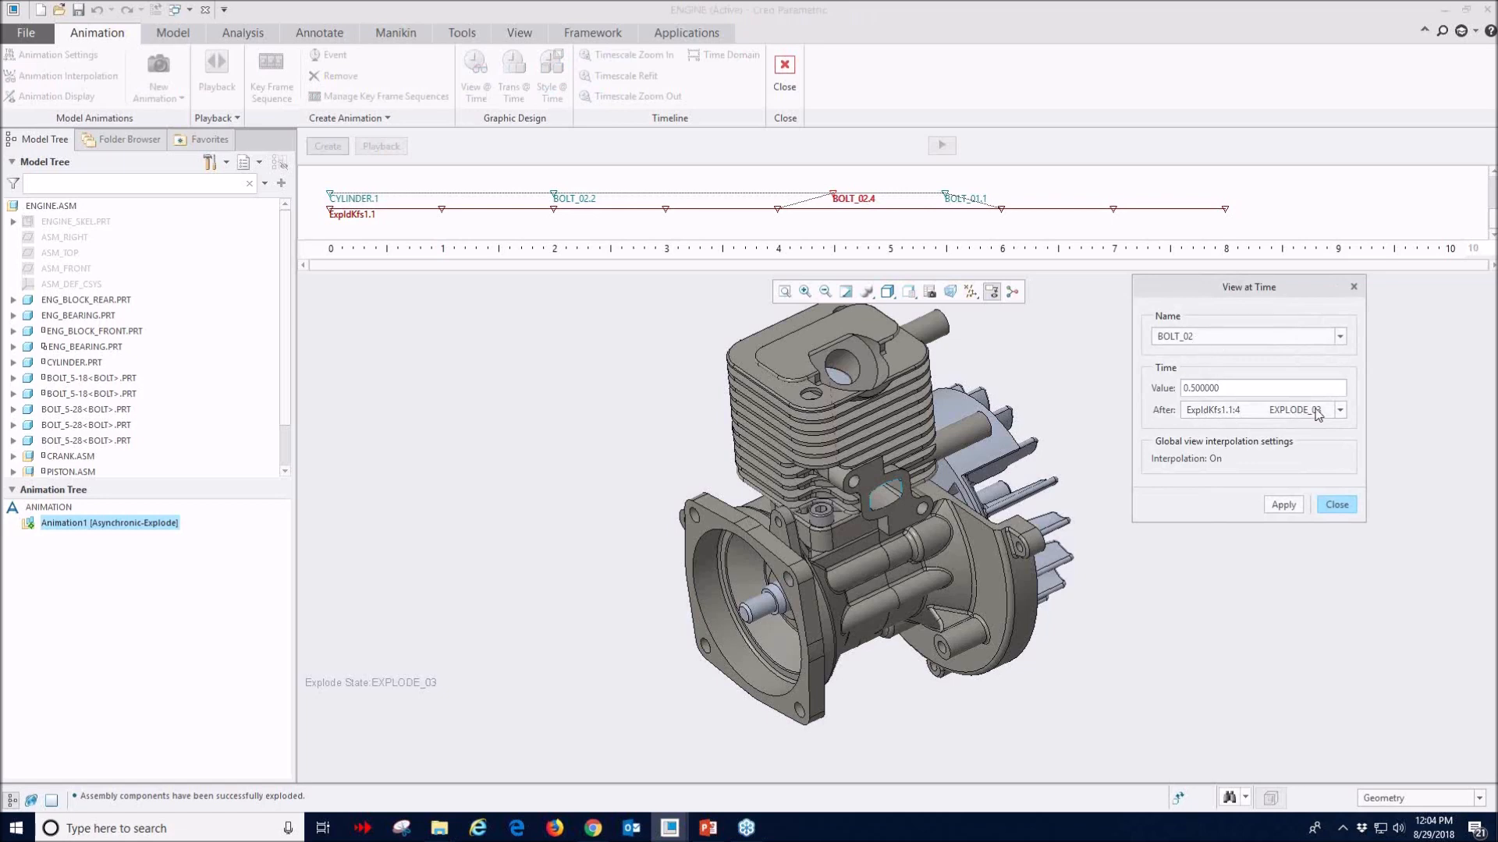
{"action": "left_click", "coordinate": [1345, 410]}
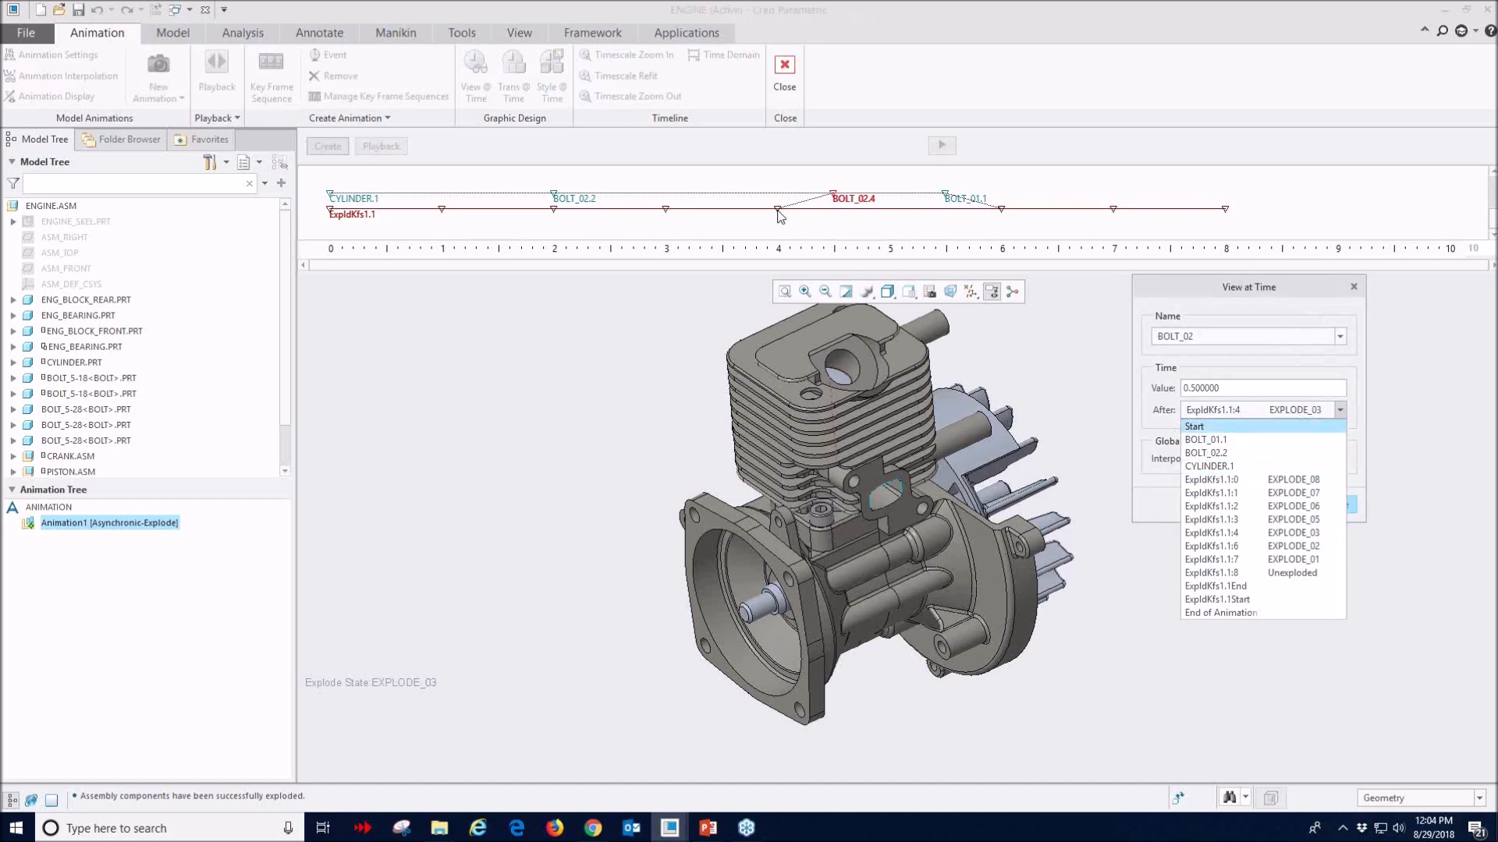
{"action": "left_click", "coordinate": [1343, 370]}
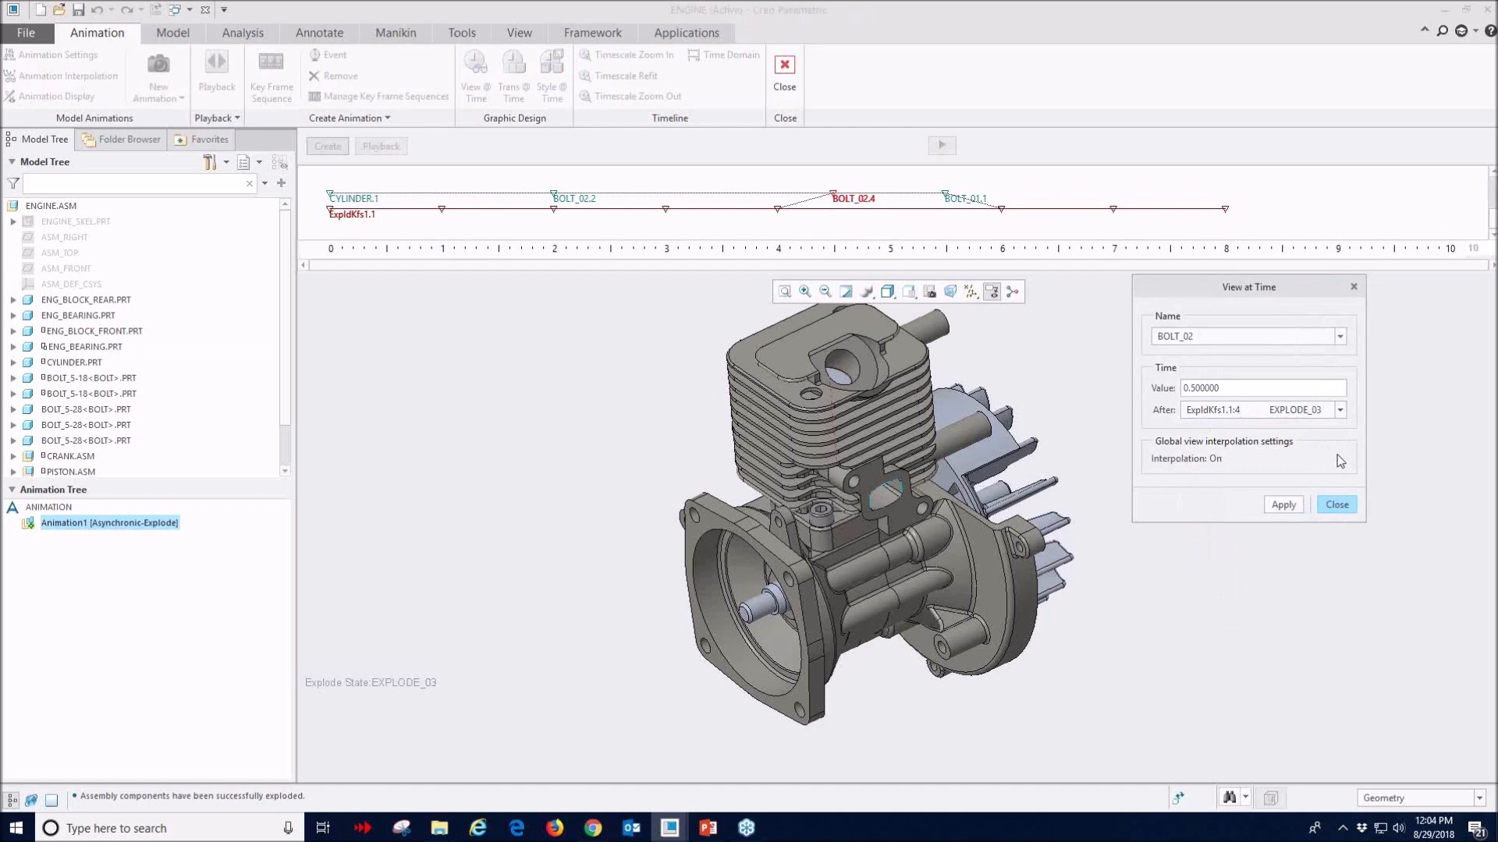
{"action": "left_click", "coordinate": [1320, 505]}
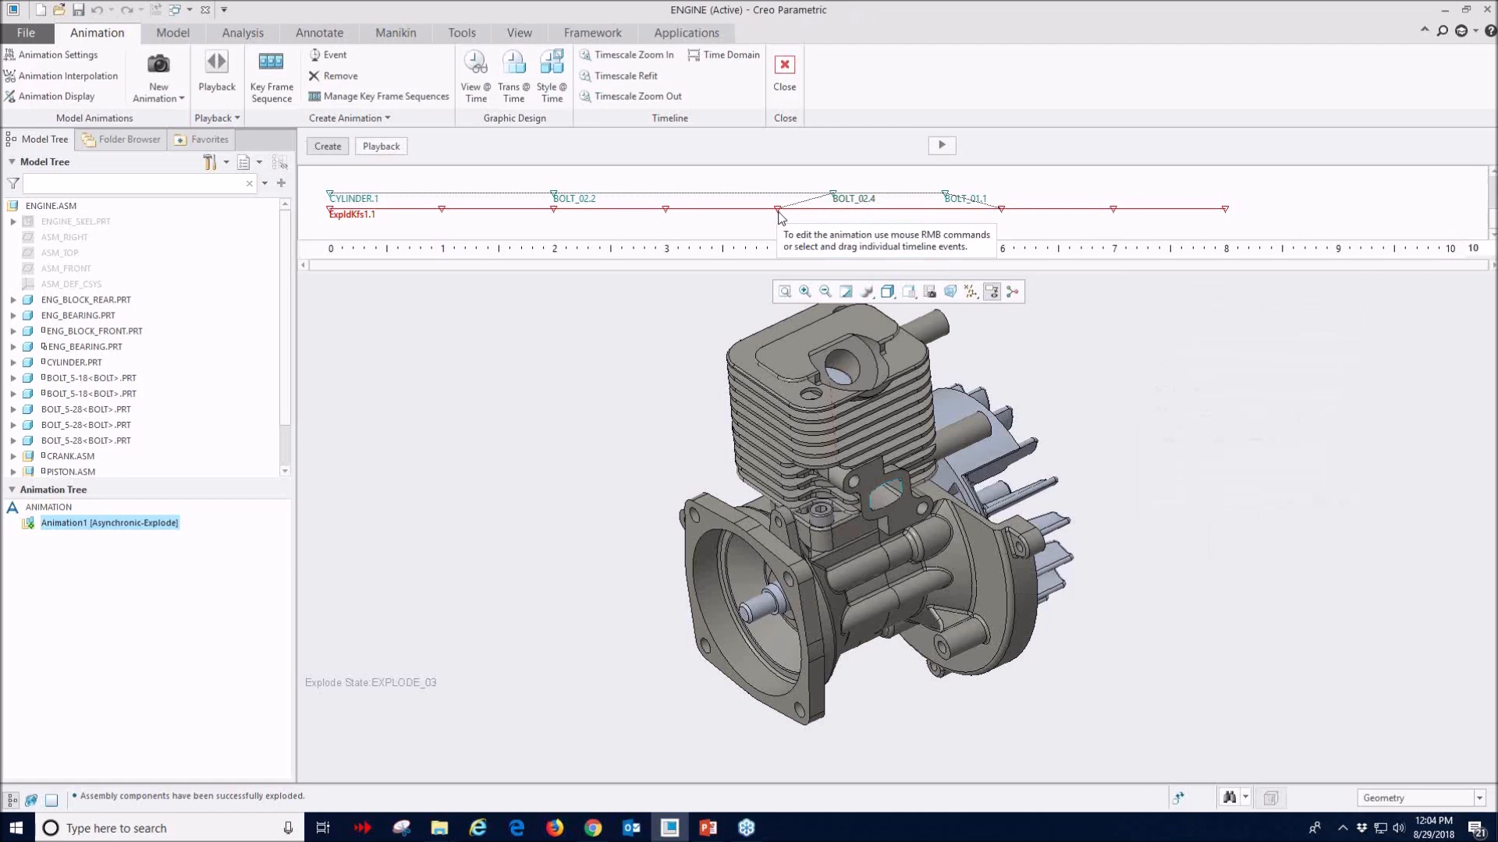
- Move the ExpldKfs1 key frame at time 4 earlier to about 3.6 on the timeline and back to 4
{"action": "left_click_drag", "start_coordinate": [778, 211], "coordinate": [733, 214]}
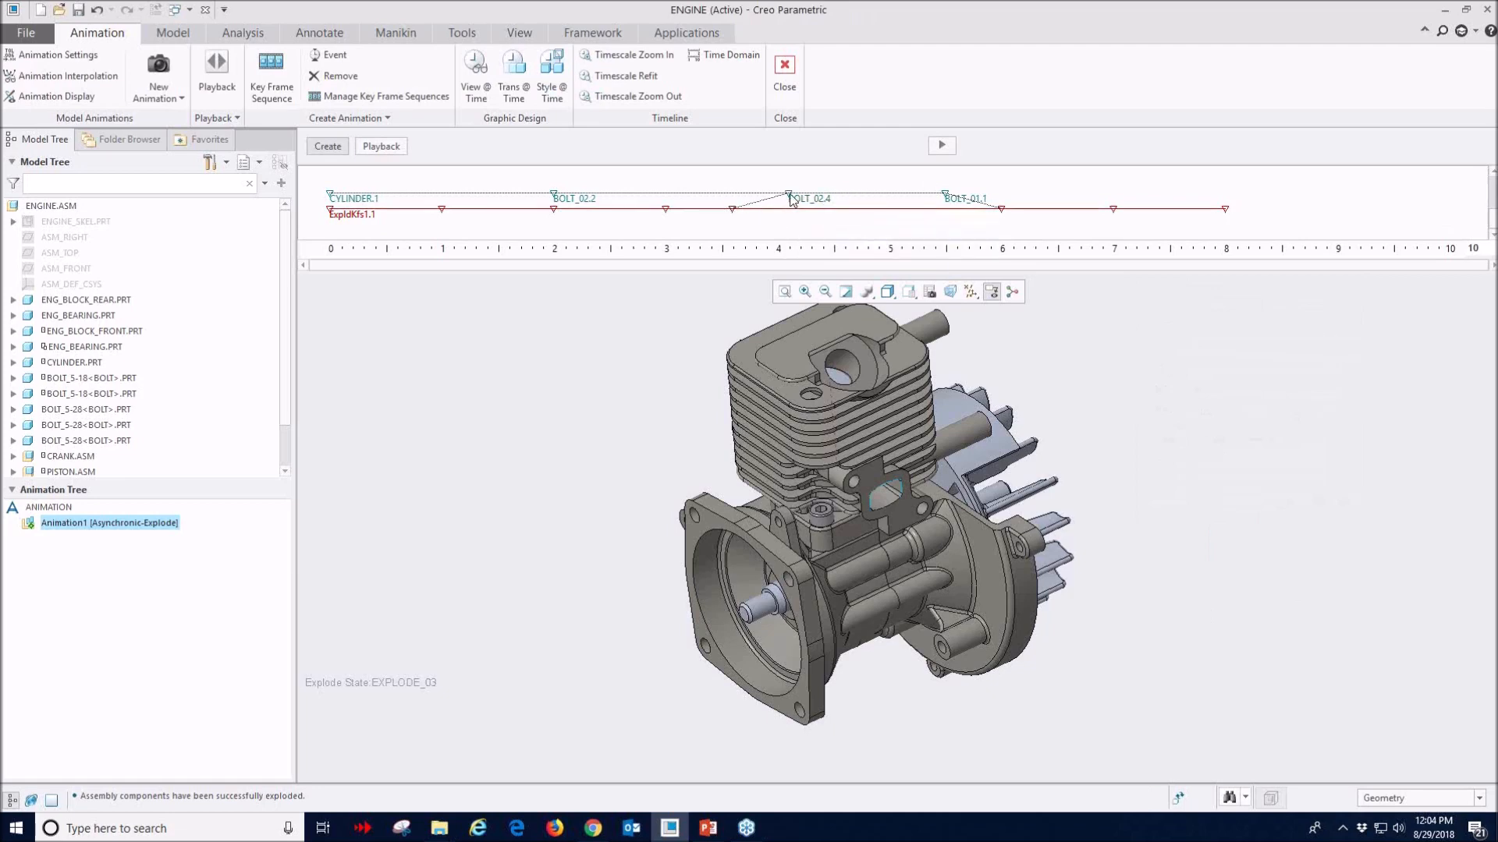
{"action": "mouse_move", "coordinate": [732, 210]}
{"action": "left_mouse_down"}
{"action": "mouse_move", "coordinate": [857, 215]}
{"action": "mouse_move", "coordinate": [778, 216]}
{"action": "left_mouse_up"}
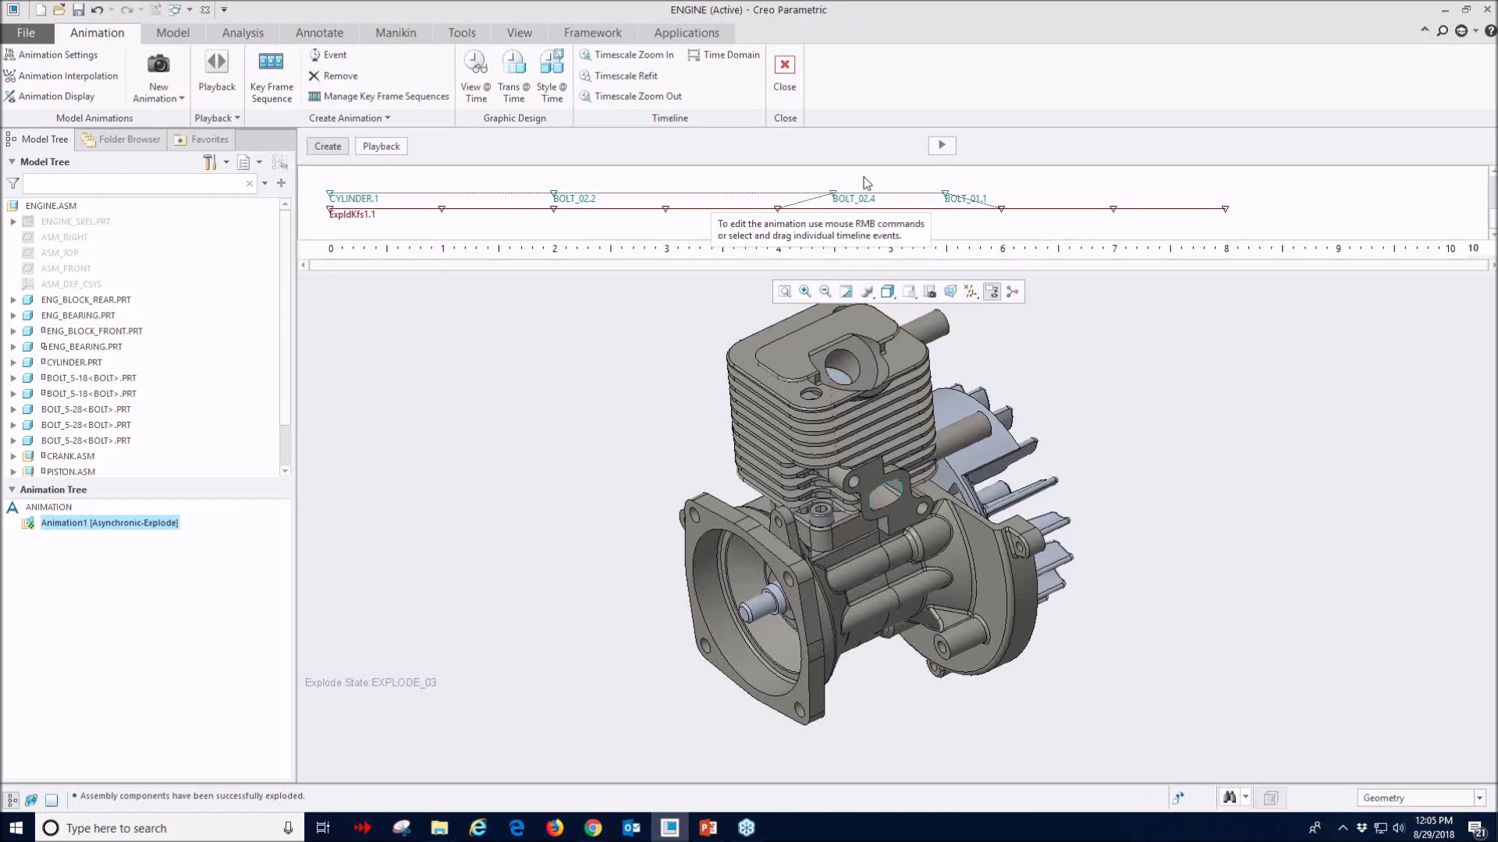
- Generate Animation1, play it back to watch the exploded engine assemble, stop it partway and return to create mode
{"action": "left_click", "coordinate": [942, 145]}
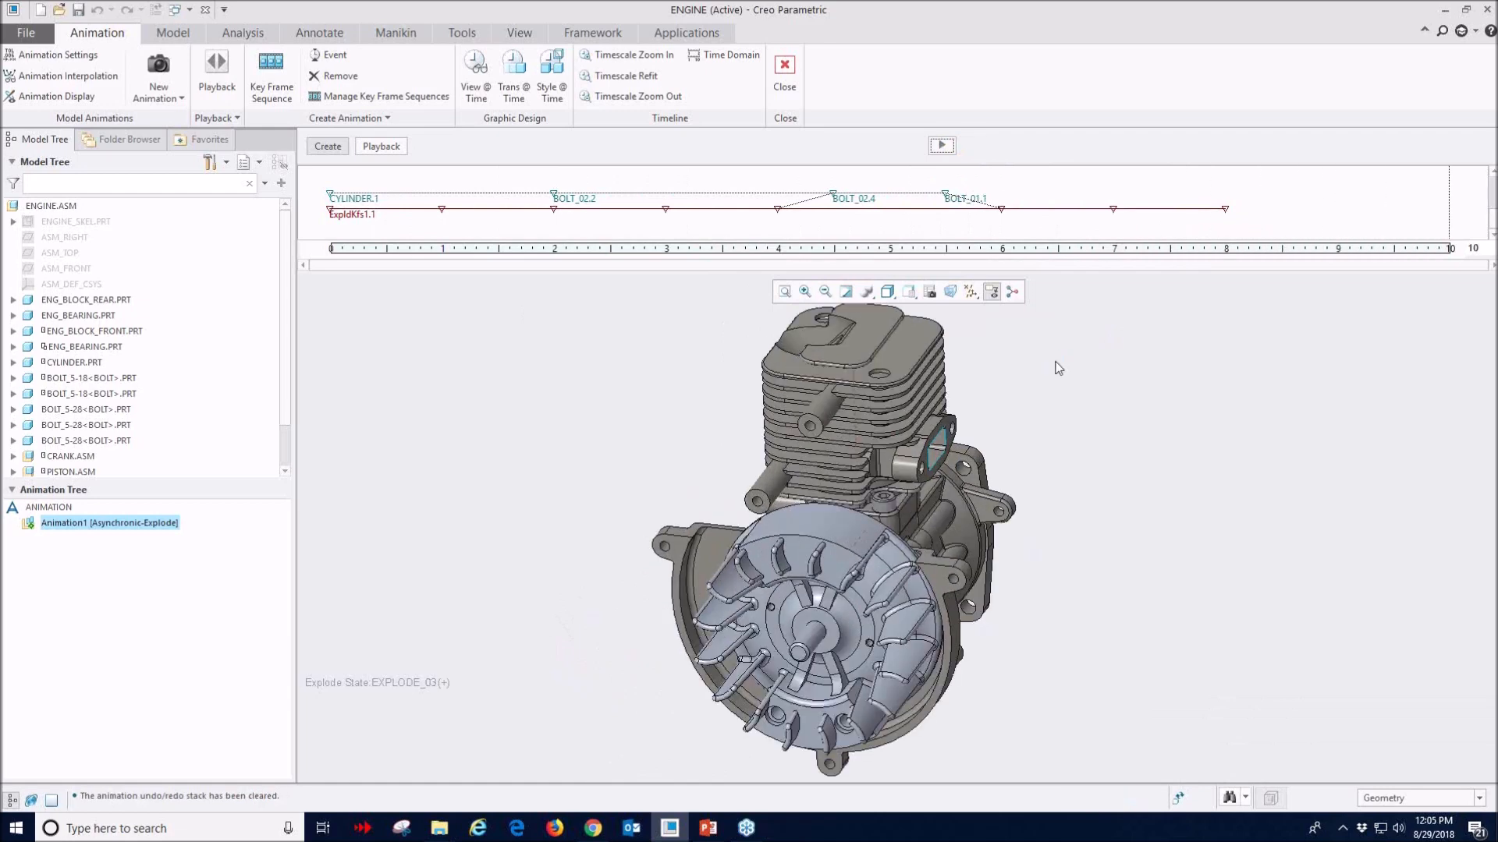
{"action": "left_click", "coordinate": [381, 148]}
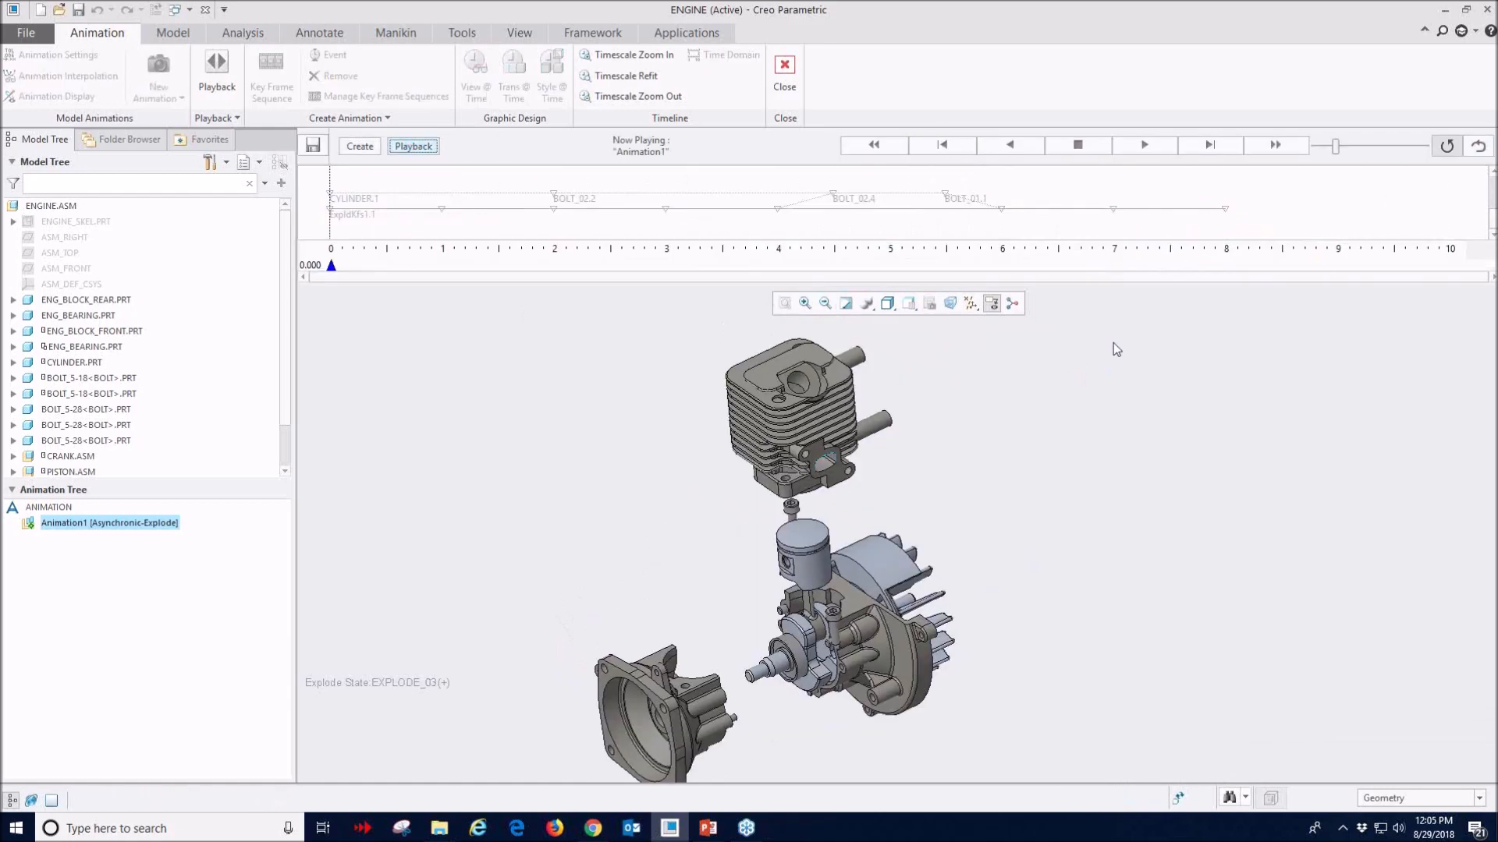
{"action": "left_click", "coordinate": [1156, 147]}
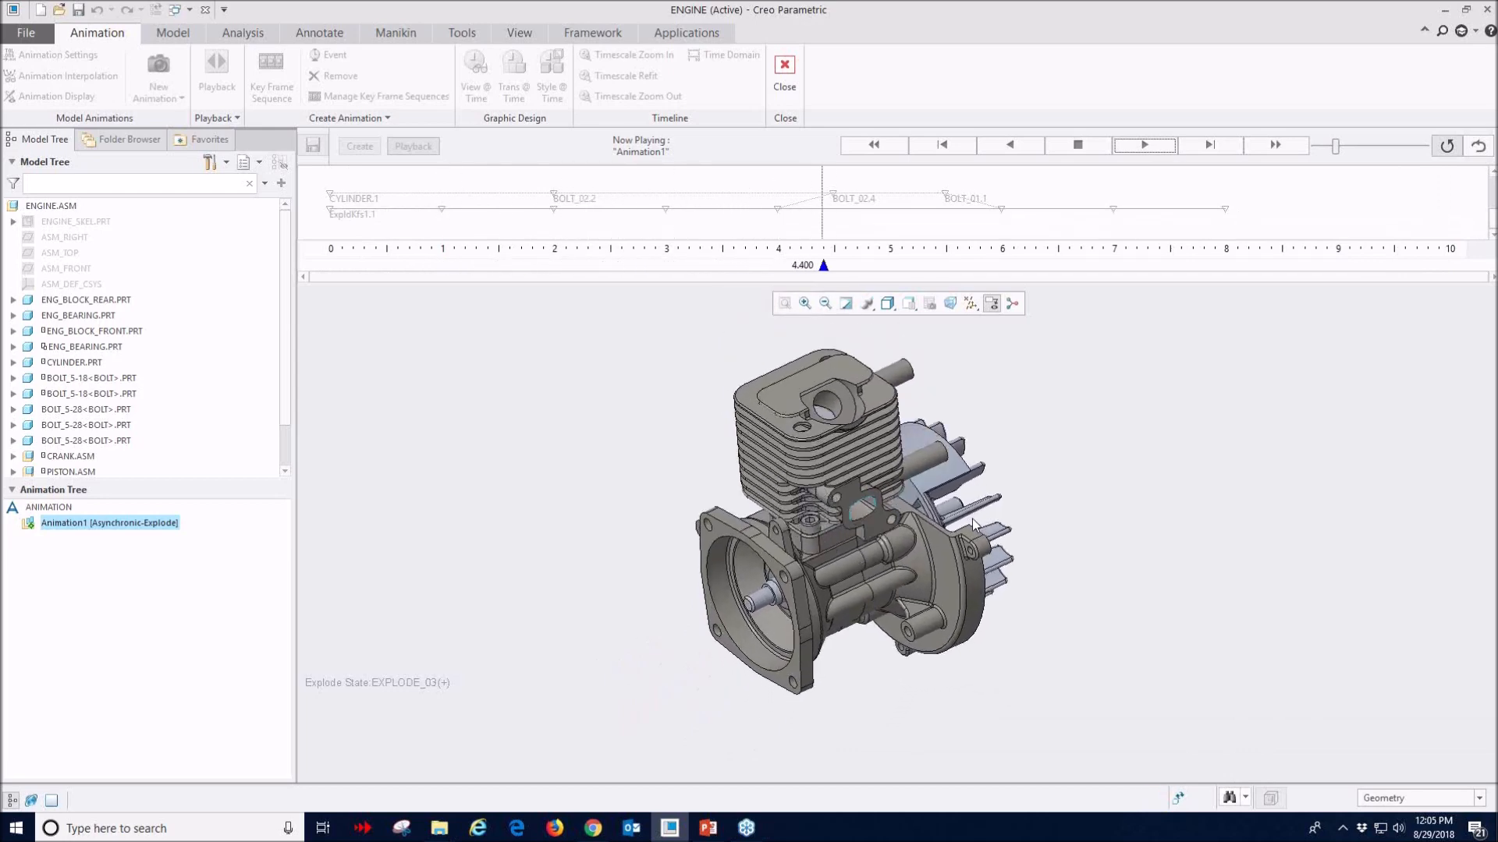
{"action": "left_click", "coordinate": [1095, 145]}
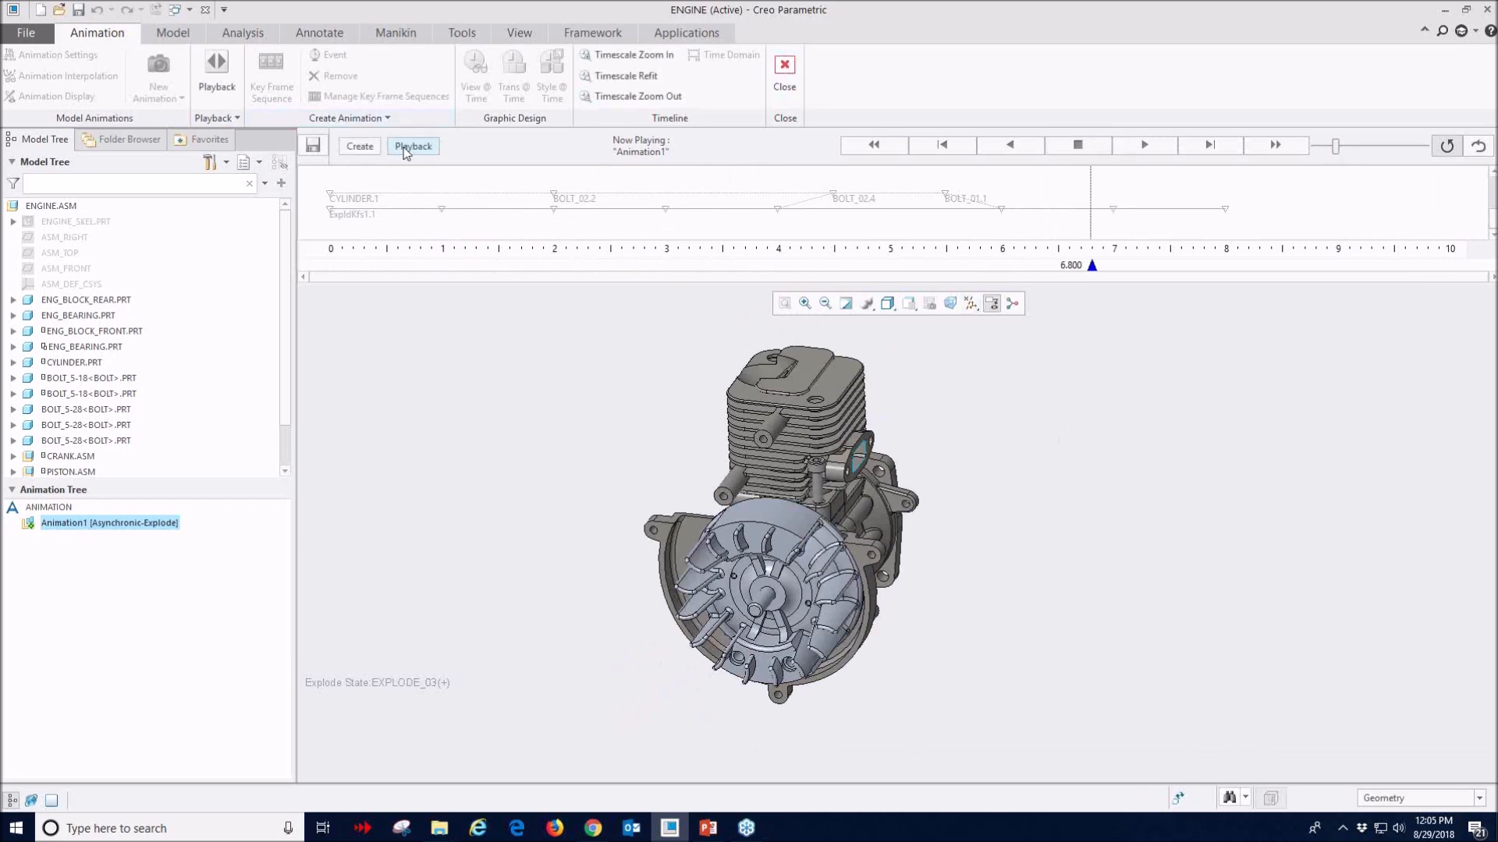
{"action": "left_click", "coordinate": [359, 146]}
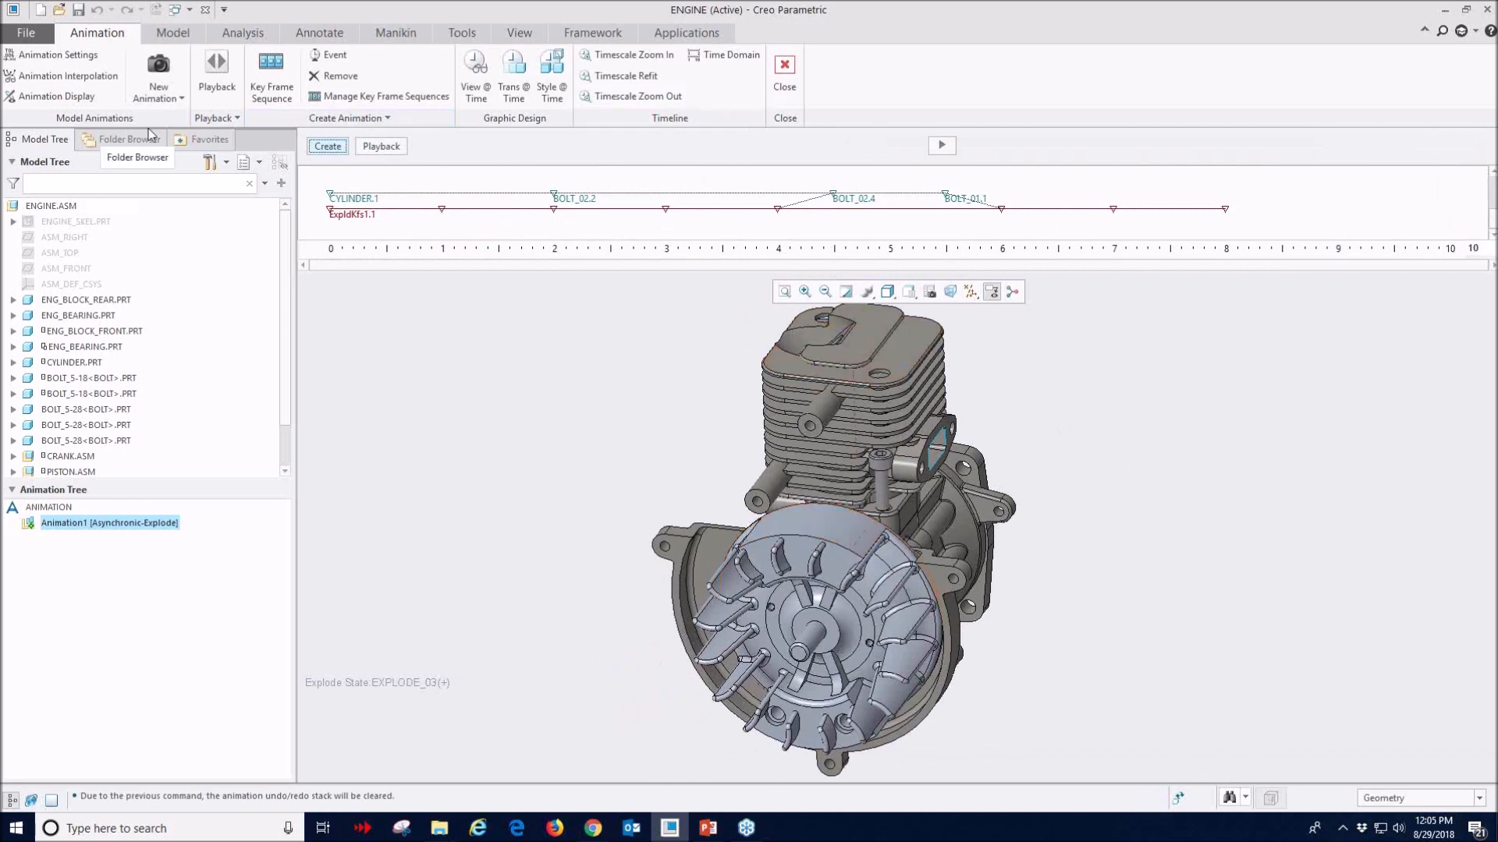
{"action": "left_click", "coordinate": [159, 95]}
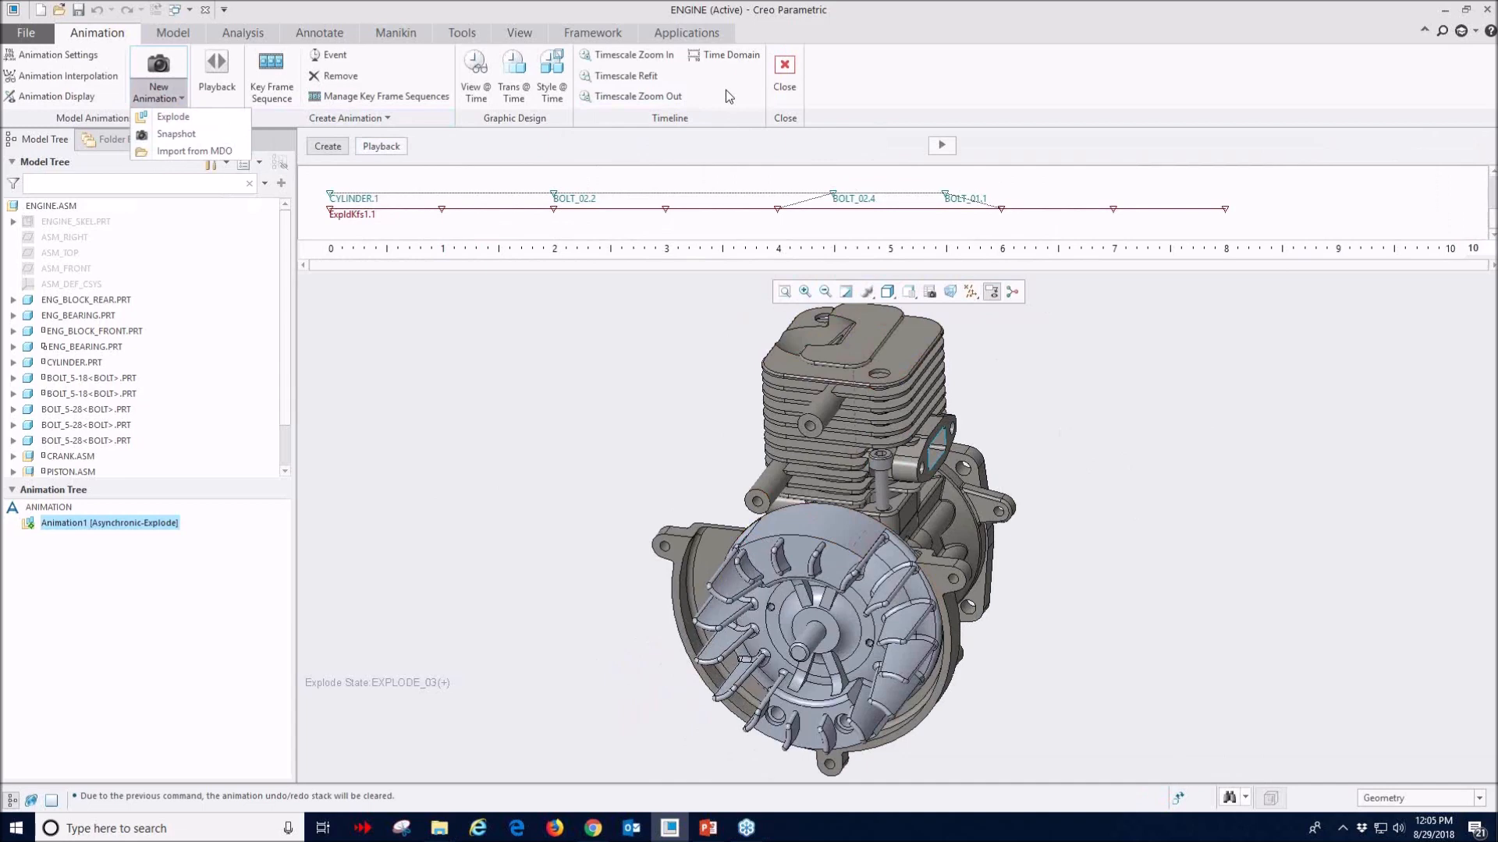
{"action": "left_click", "coordinate": [823, 78]}
- Exit the Animation application without saving the Animation1 playback and turn off the assembly's exploded view
{"action": "left_click", "coordinate": [786, 81]}
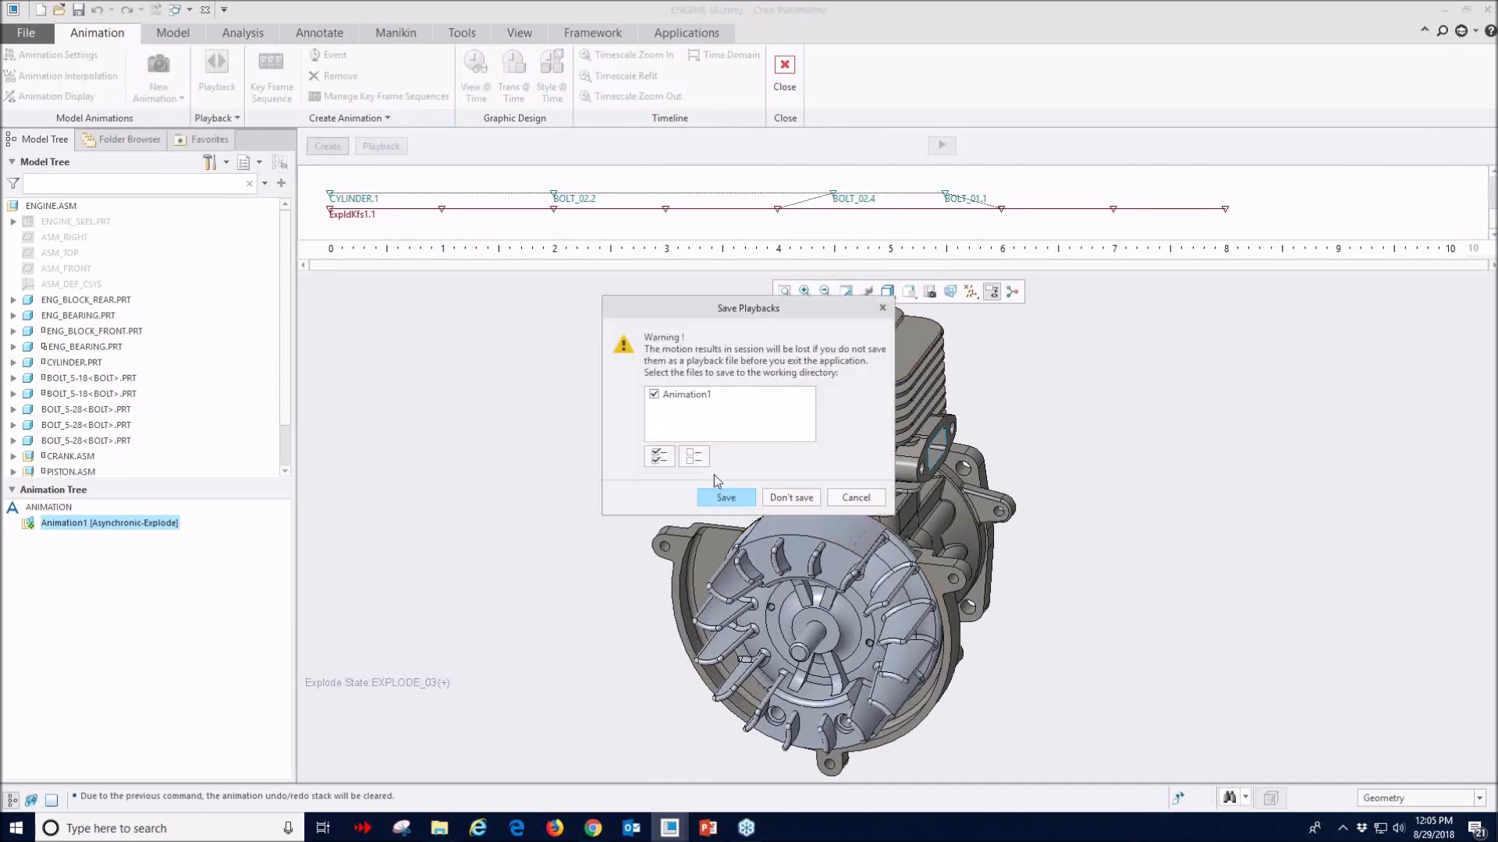
{"action": "left_click", "coordinate": [806, 503]}
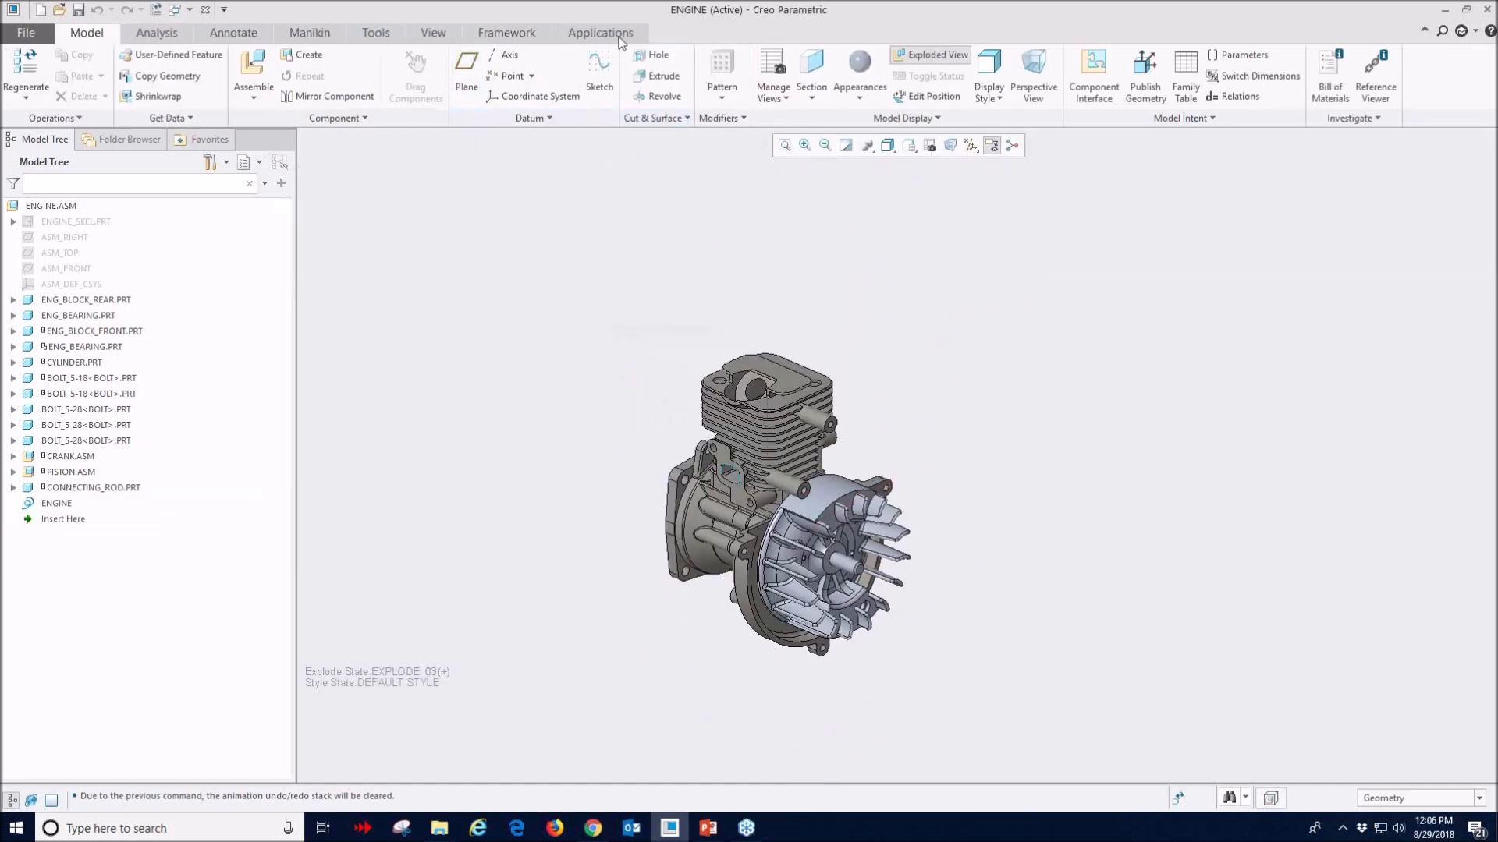
{"action": "left_click", "coordinate": [929, 55]}
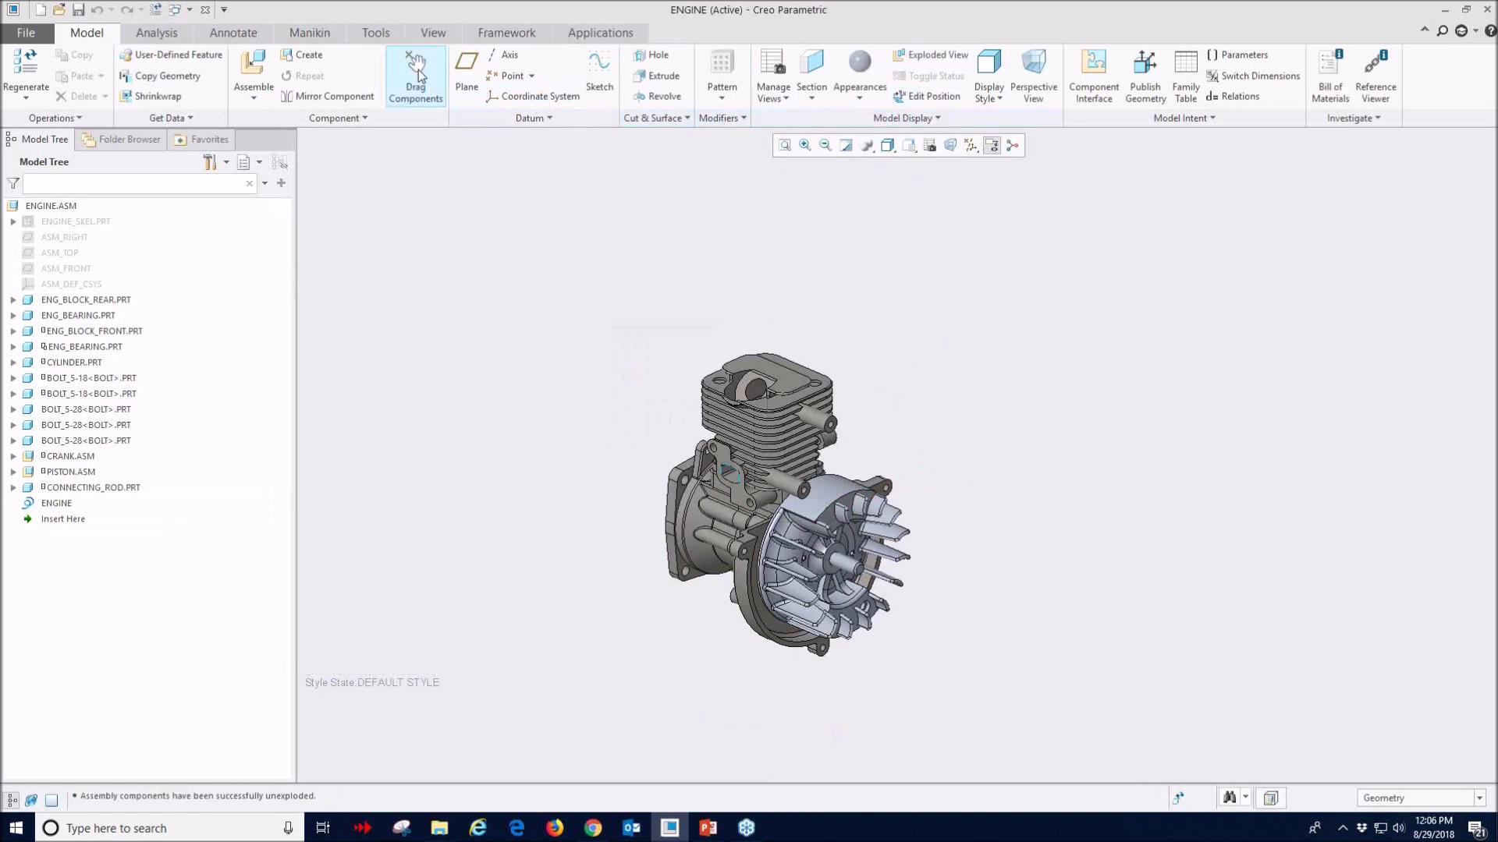
- Review the saved drag snapshots of the engine from Snapshot_07 back to Snapshot_03, ending with Snapshot_03 shown
{"action": "left_click", "coordinate": [415, 75]}
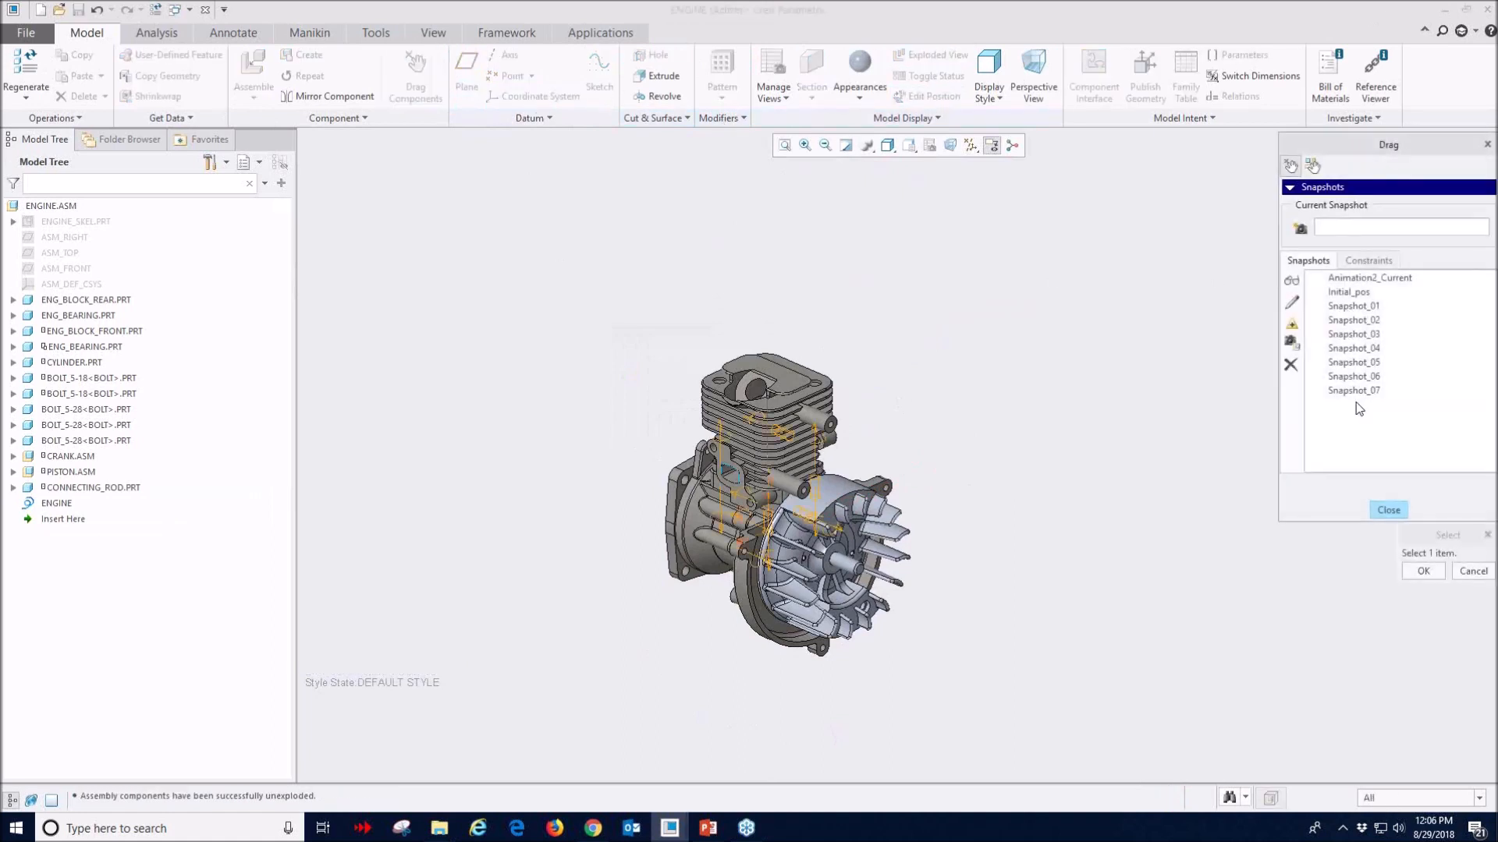
{"action": "scroll", "coordinate": [819, 471], "scroll_direction": "up", "scroll_amount": 3}
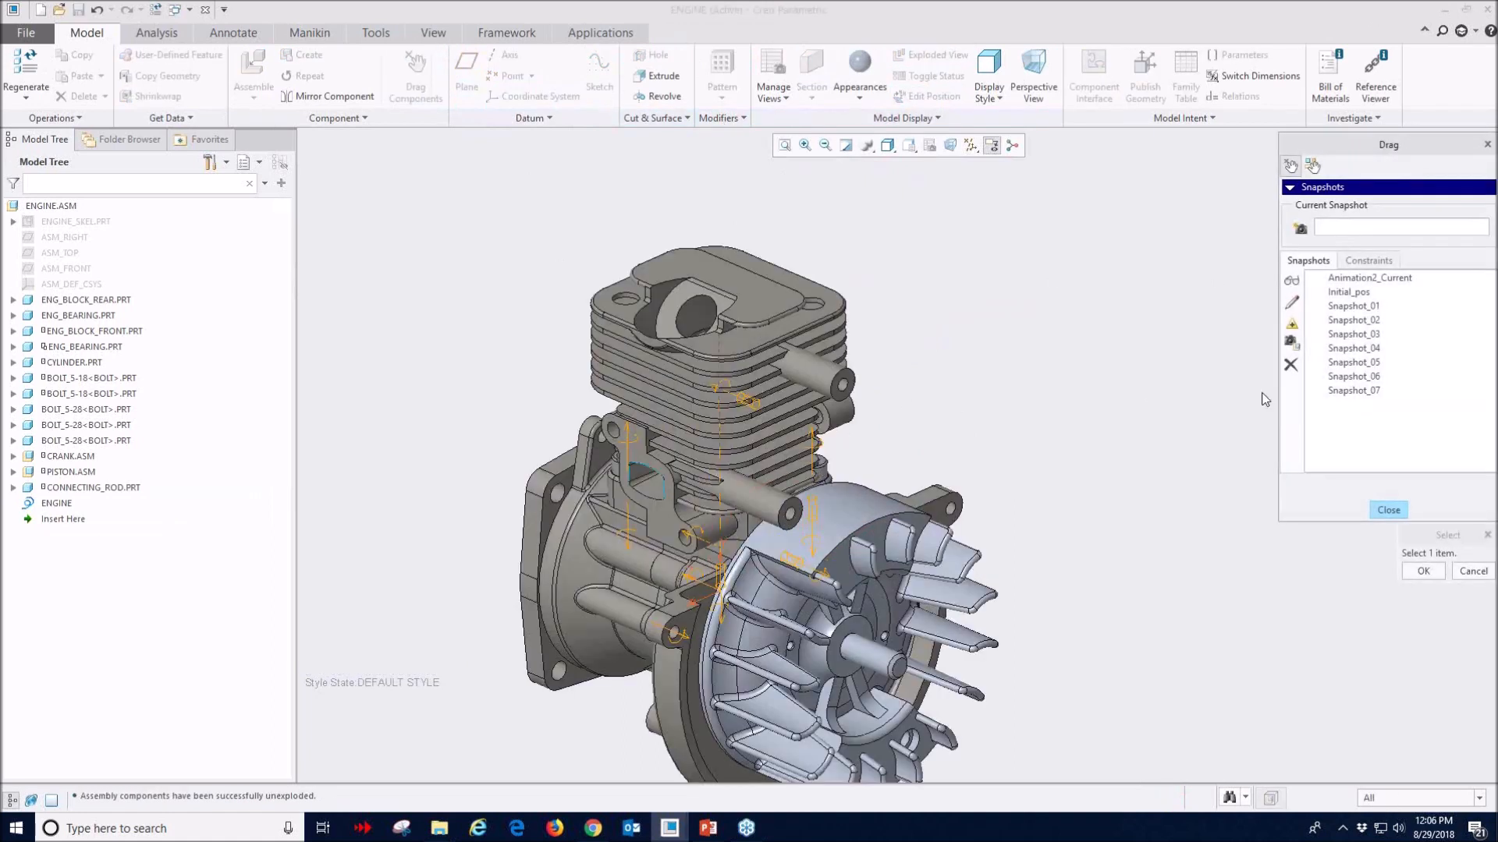
{"action": "left_click", "coordinate": [1367, 392]}
{"action": "left_click", "coordinate": [1366, 377]}
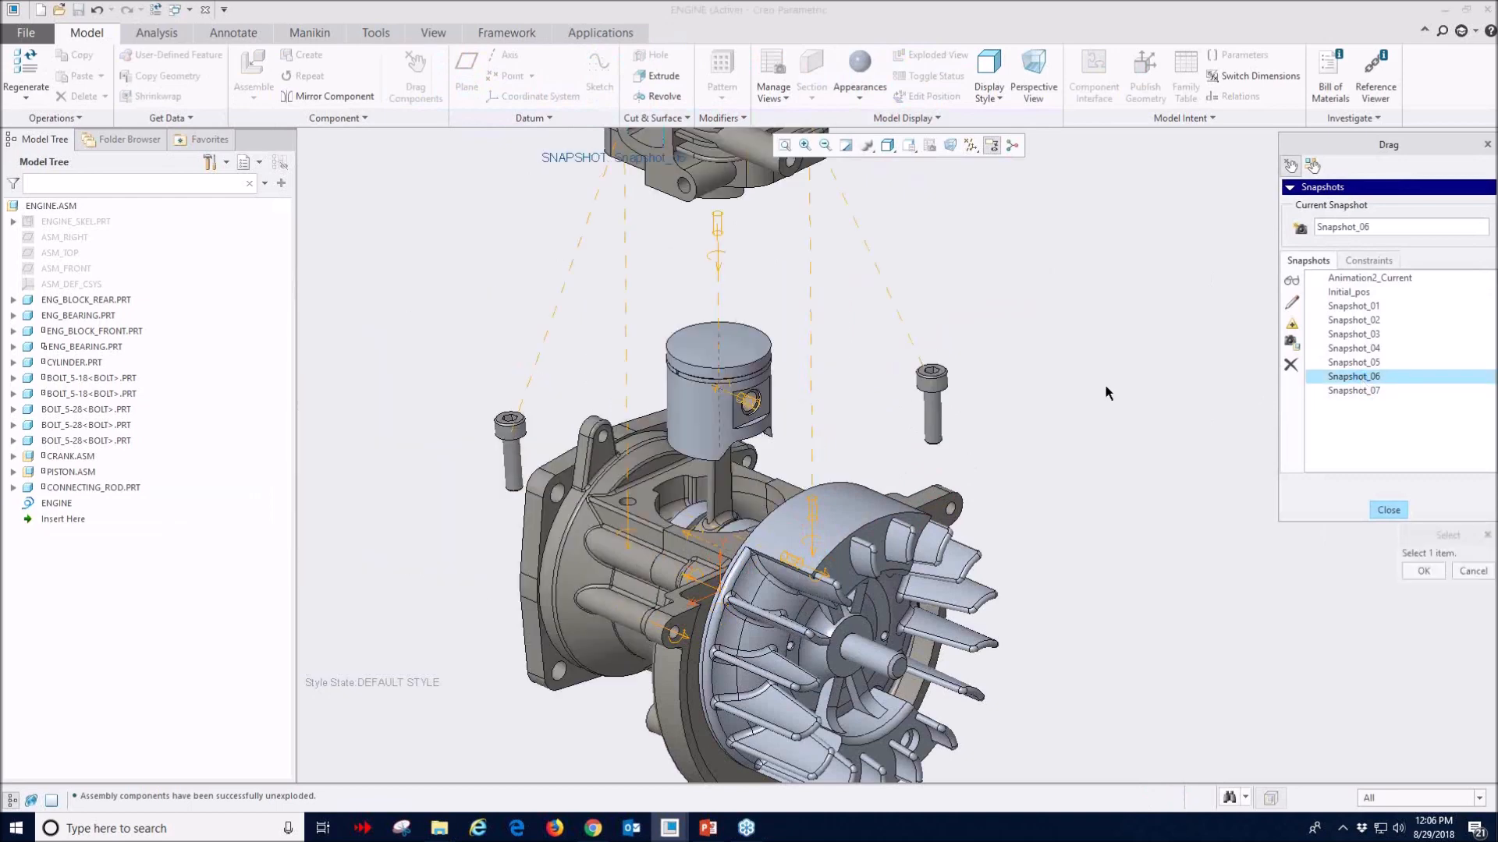
{"action": "left_click", "coordinate": [1357, 364]}
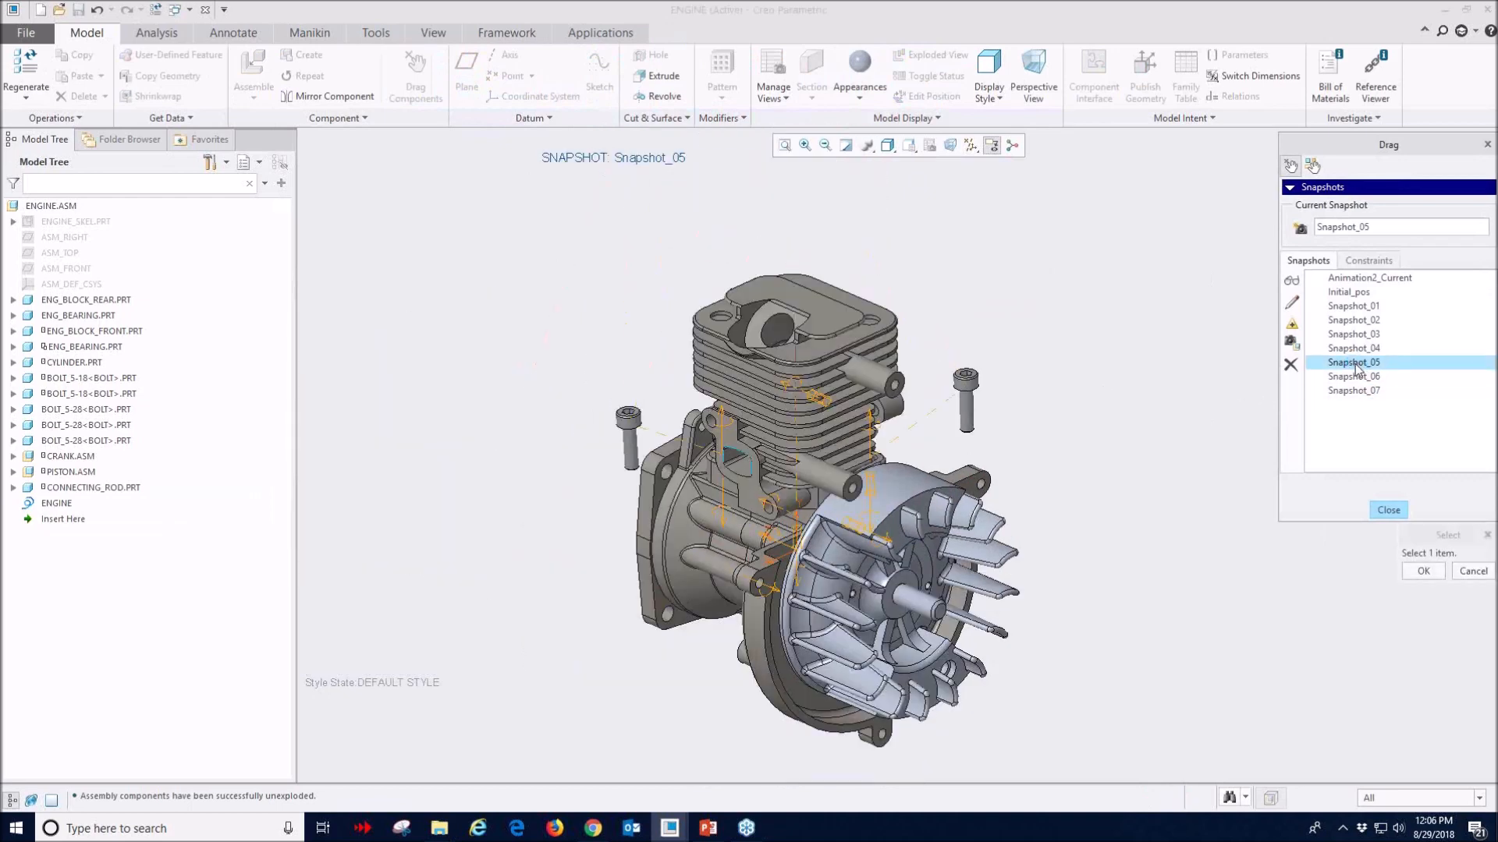
{"action": "left_click", "coordinate": [1357, 348]}
{"action": "left_click", "coordinate": [1355, 335]}
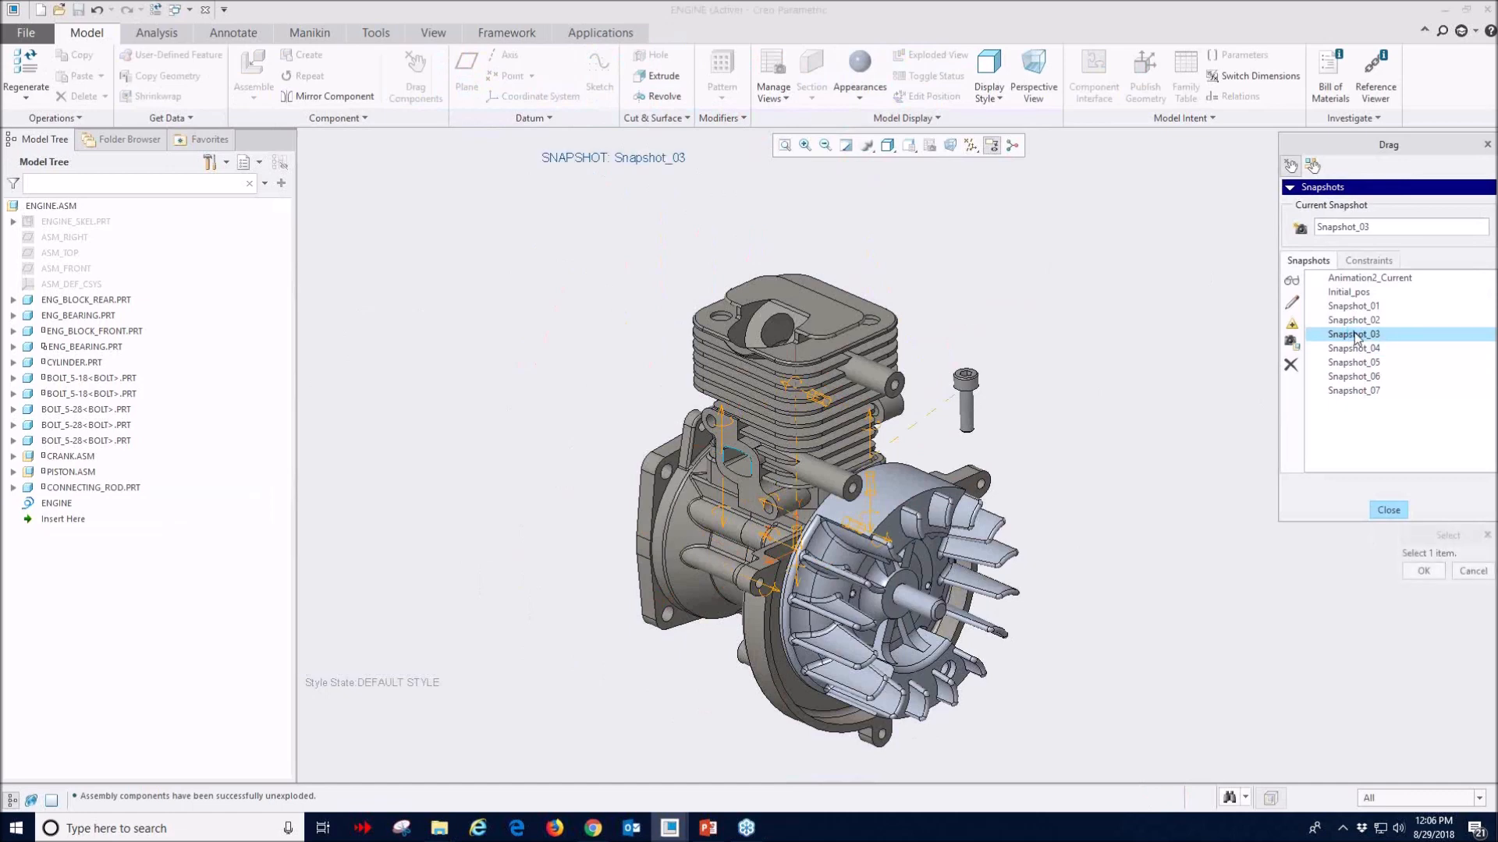
{"action": "left_click", "coordinate": [1393, 514]}
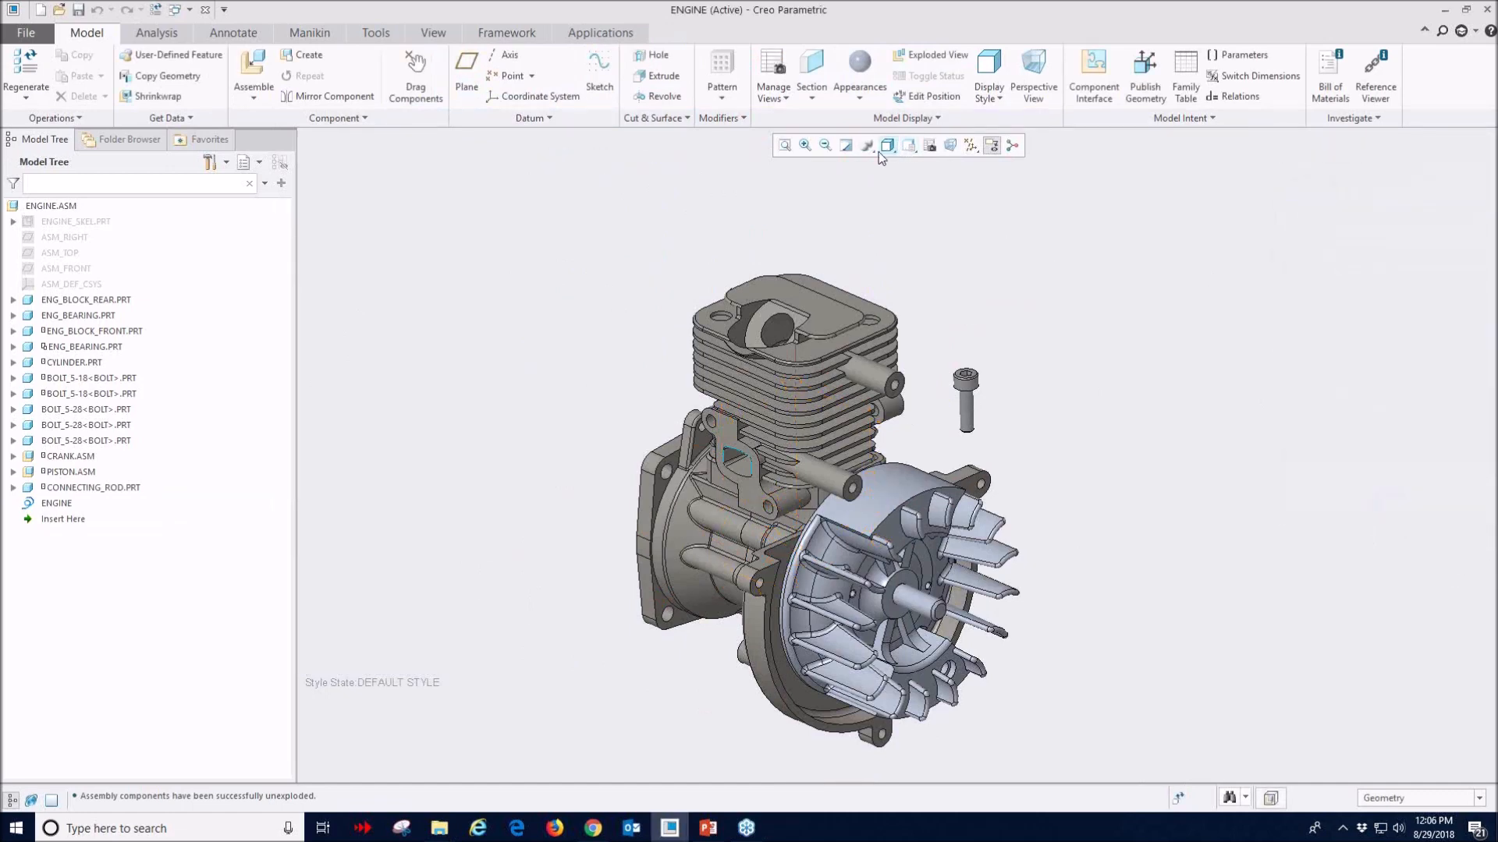
- Display the explode states Explode_01, Explode_06 and Explode_07 one after another, and turn off the exploded view
{"action": "left_click", "coordinate": [908, 147]}
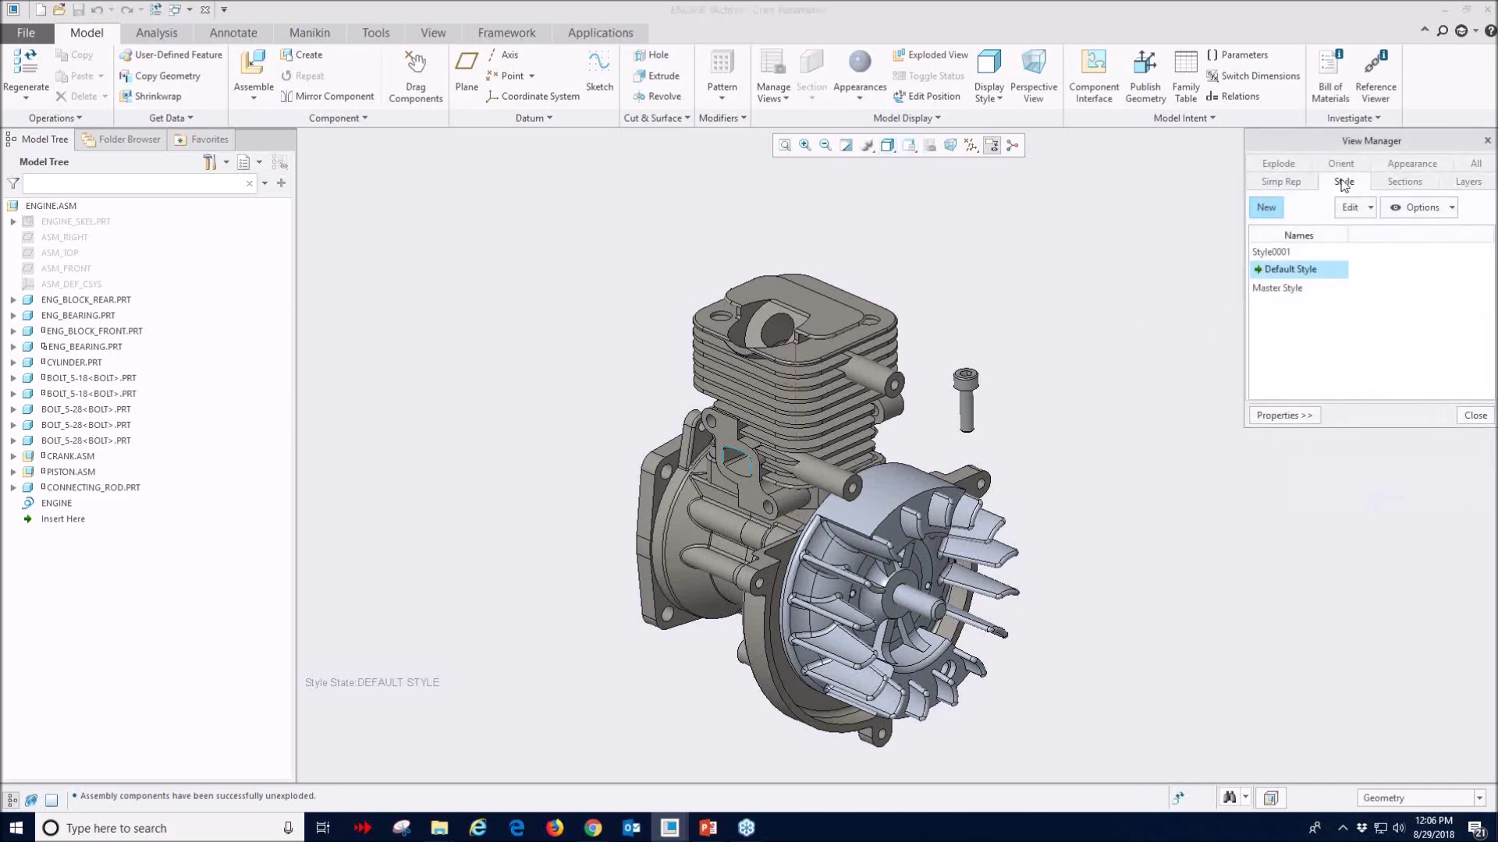
{"action": "left_click", "coordinate": [1283, 165]}
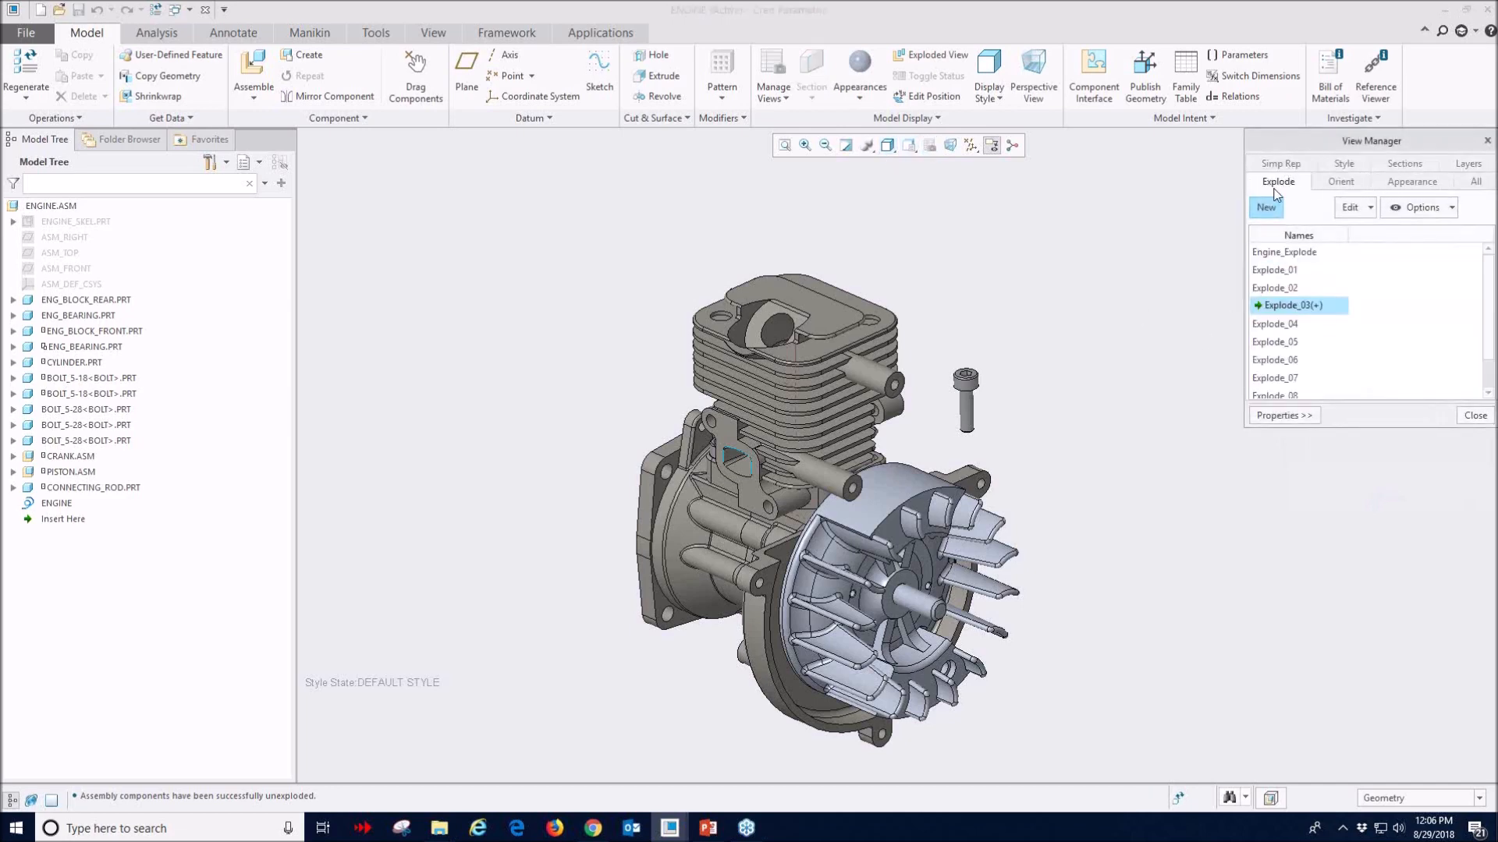
{"action": "double_click", "coordinate": [1278, 271]}
{"action": "double_click", "coordinate": [1273, 360]}
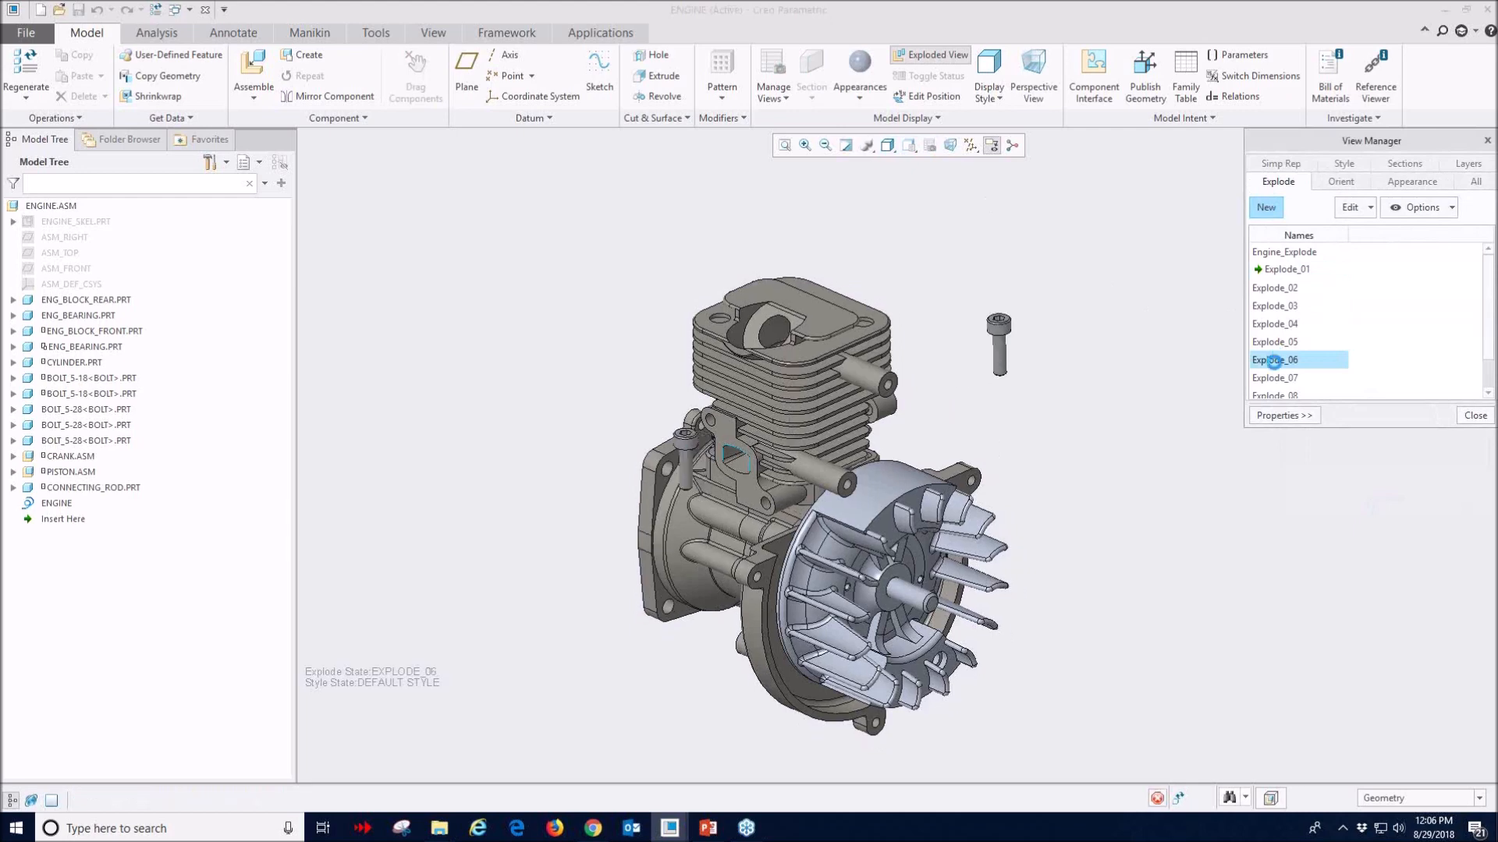
{"action": "double_click", "coordinate": [1271, 378]}
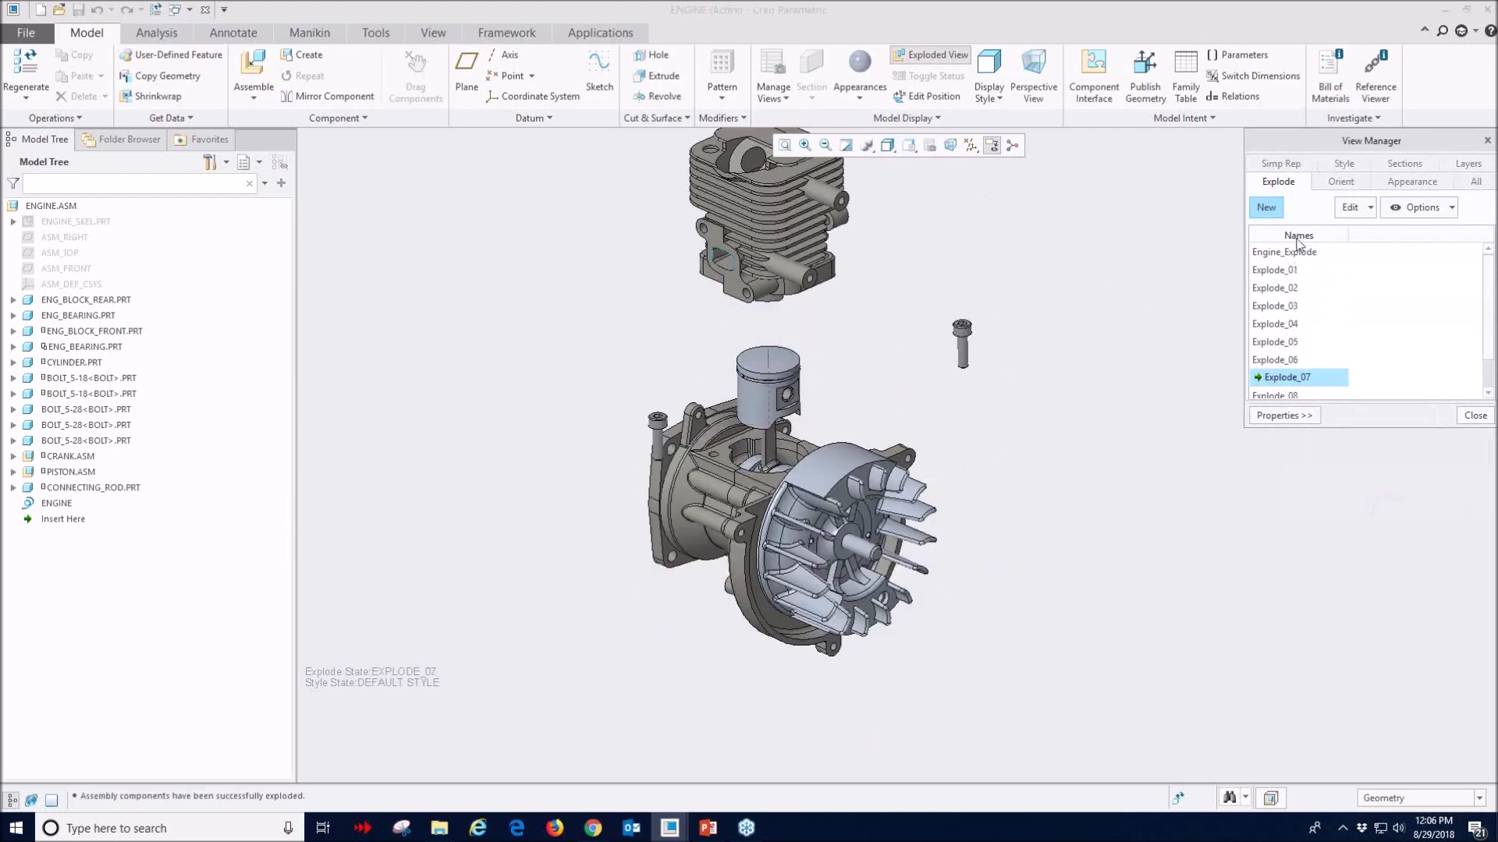
{"action": "left_click_drag", "start_coordinate": [1343, 140], "coordinate": [1157, 141]}
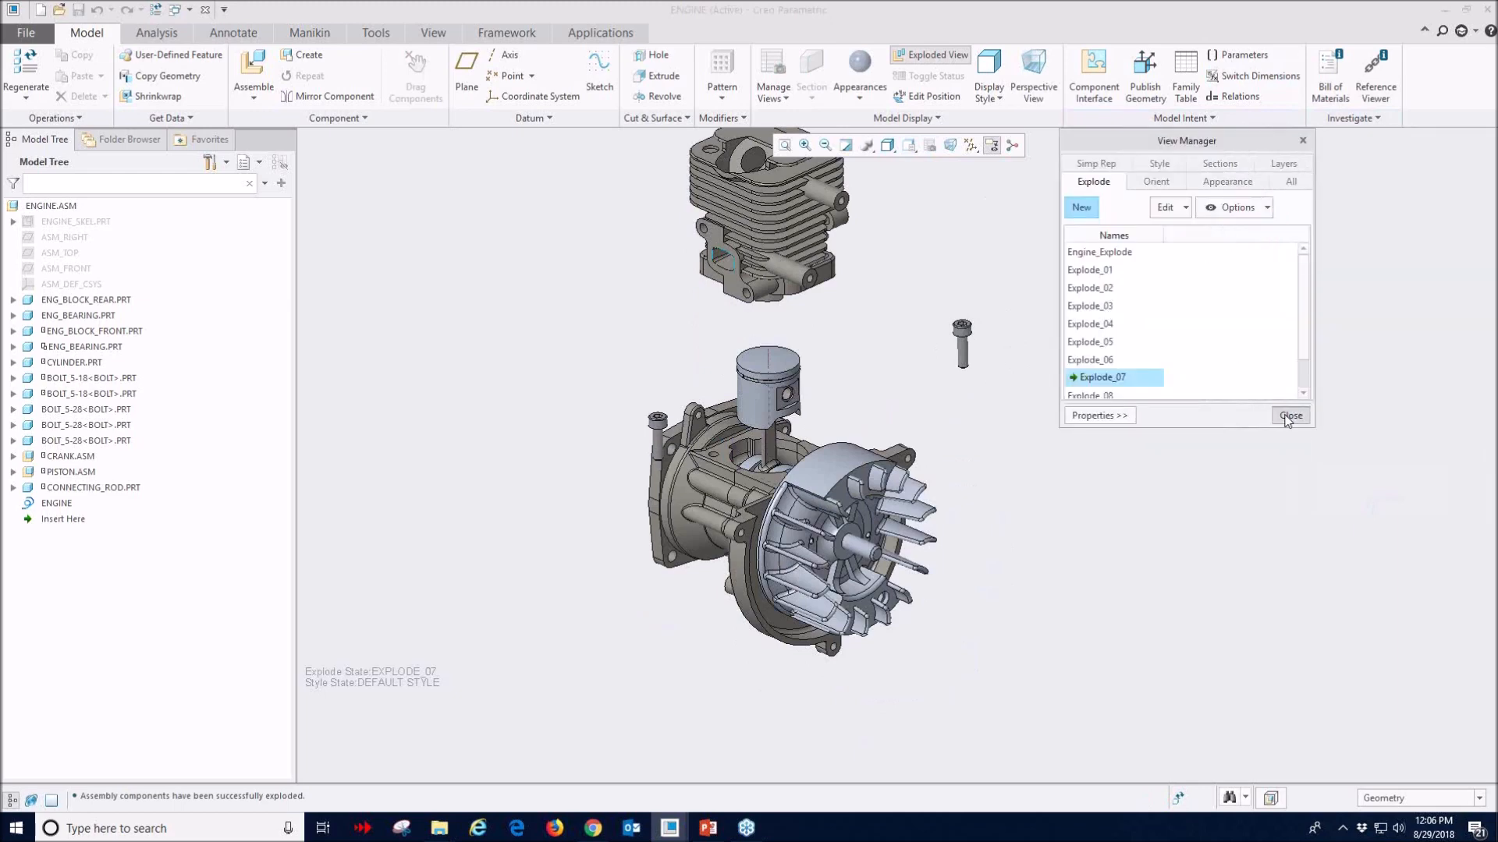
{"action": "left_click", "coordinate": [1290, 415]}
{"action": "left_click", "coordinate": [930, 54]}
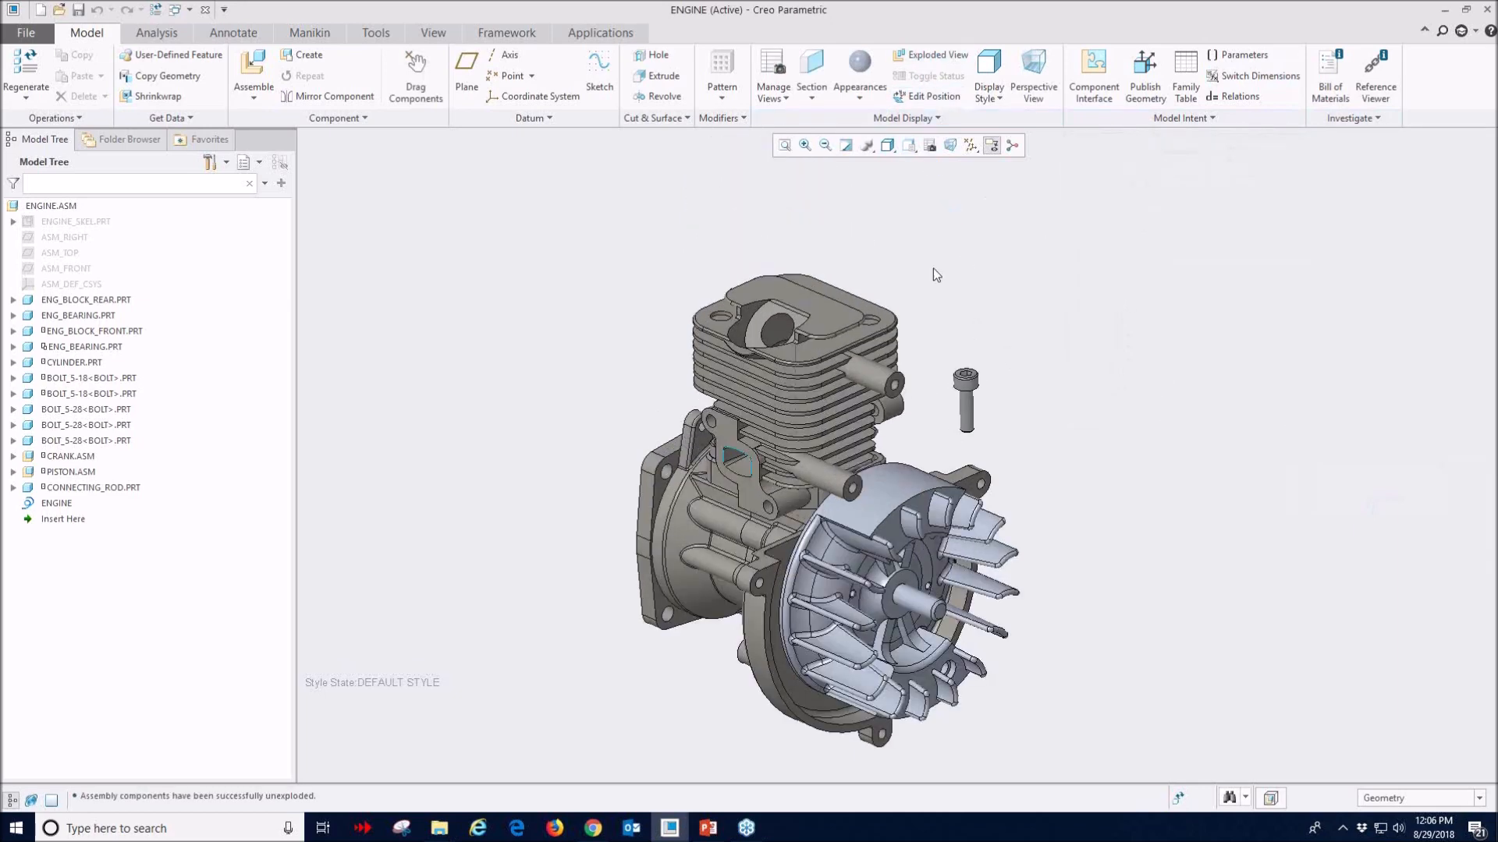
- Switch the engine's exploded view on and off again, and regenerate the assembly
{"action": "mouse_move", "coordinate": [979, 308]}
{"action": "middle_mouse_down"}
{"action": "mouse_move", "coordinate": [959, 326]}
{"action": "mouse_move", "coordinate": [959, 312]}
{"action": "middle_mouse_up"}
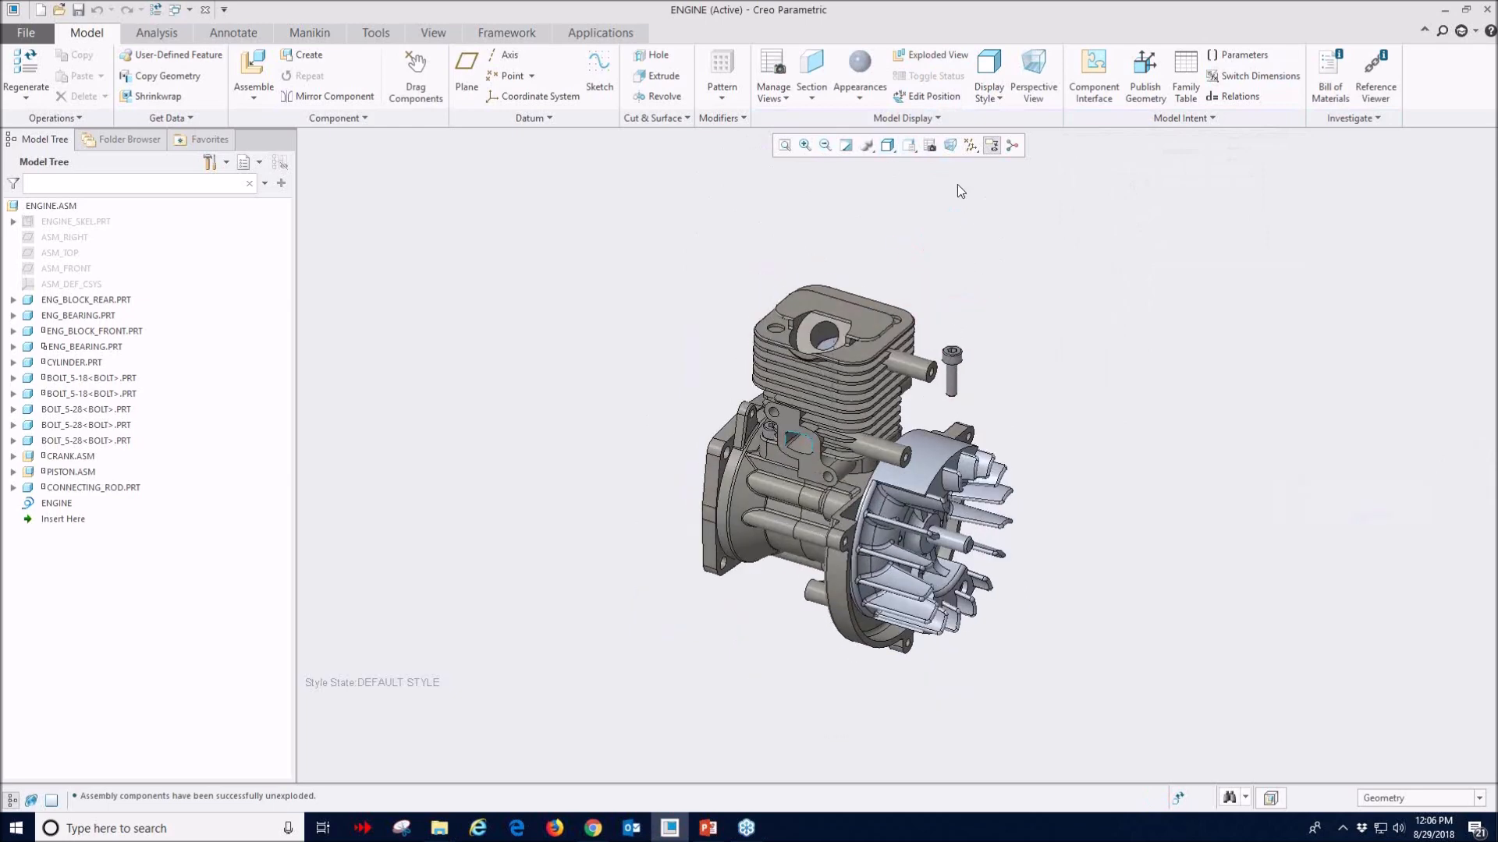
{"action": "left_click", "coordinate": [935, 57]}
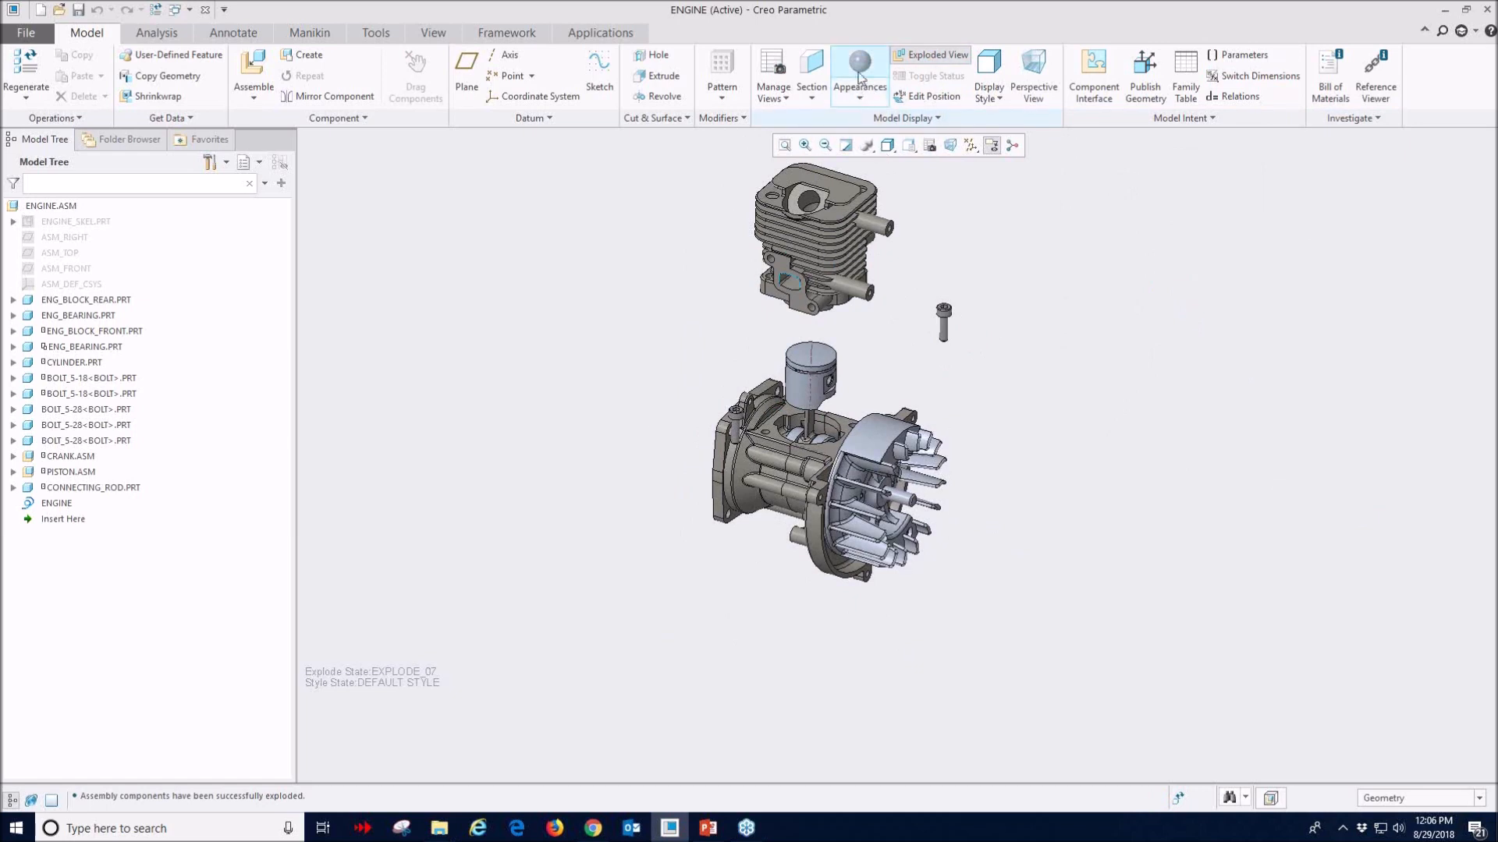
{"action": "left_click", "coordinate": [936, 56]}
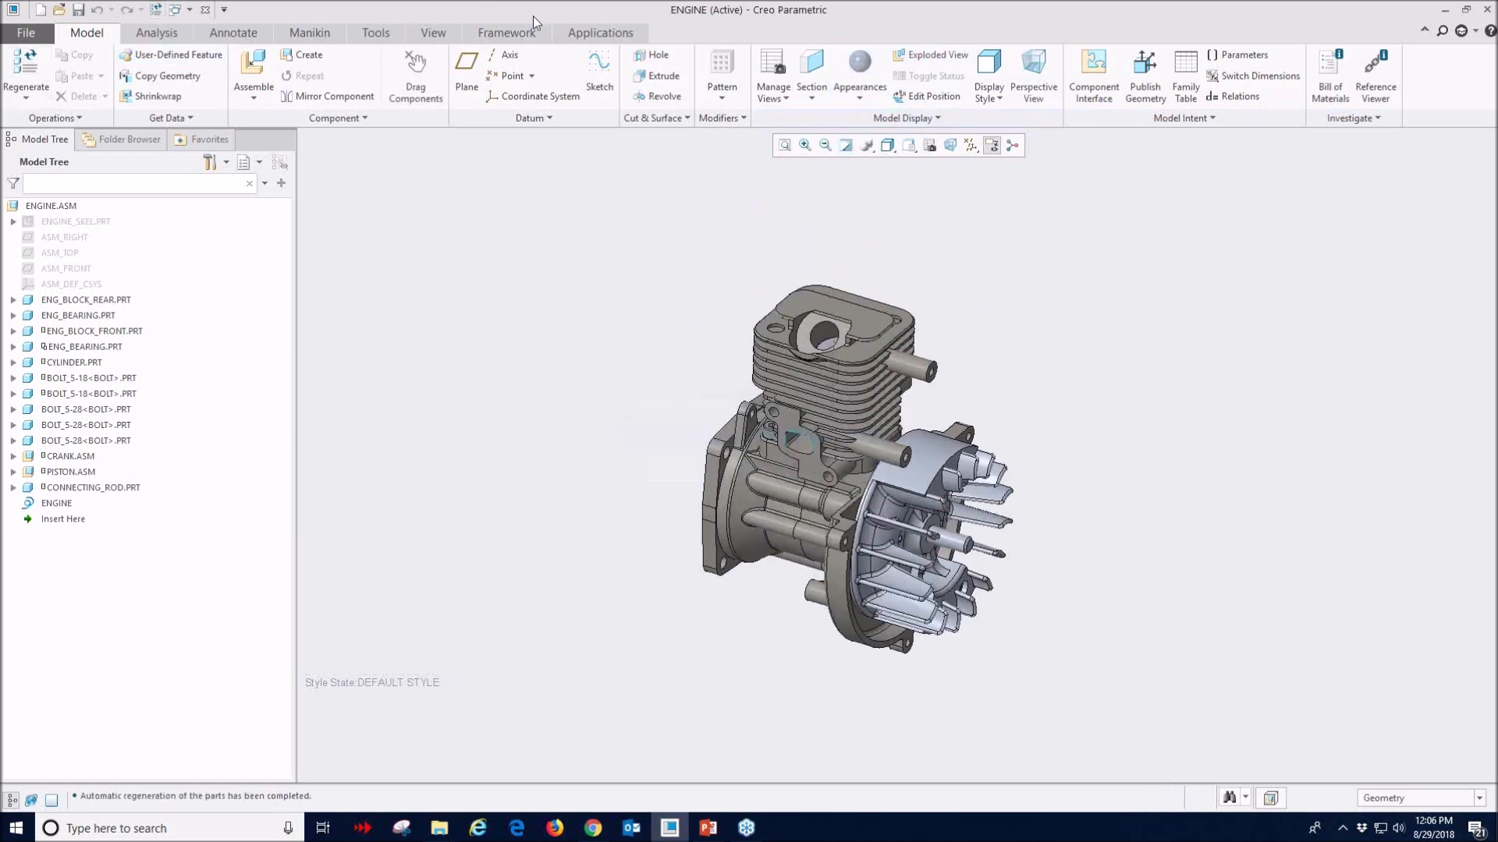
- Bring up the motion and simulation applications for the engine assembly
{"action": "left_click", "coordinate": [594, 34]}
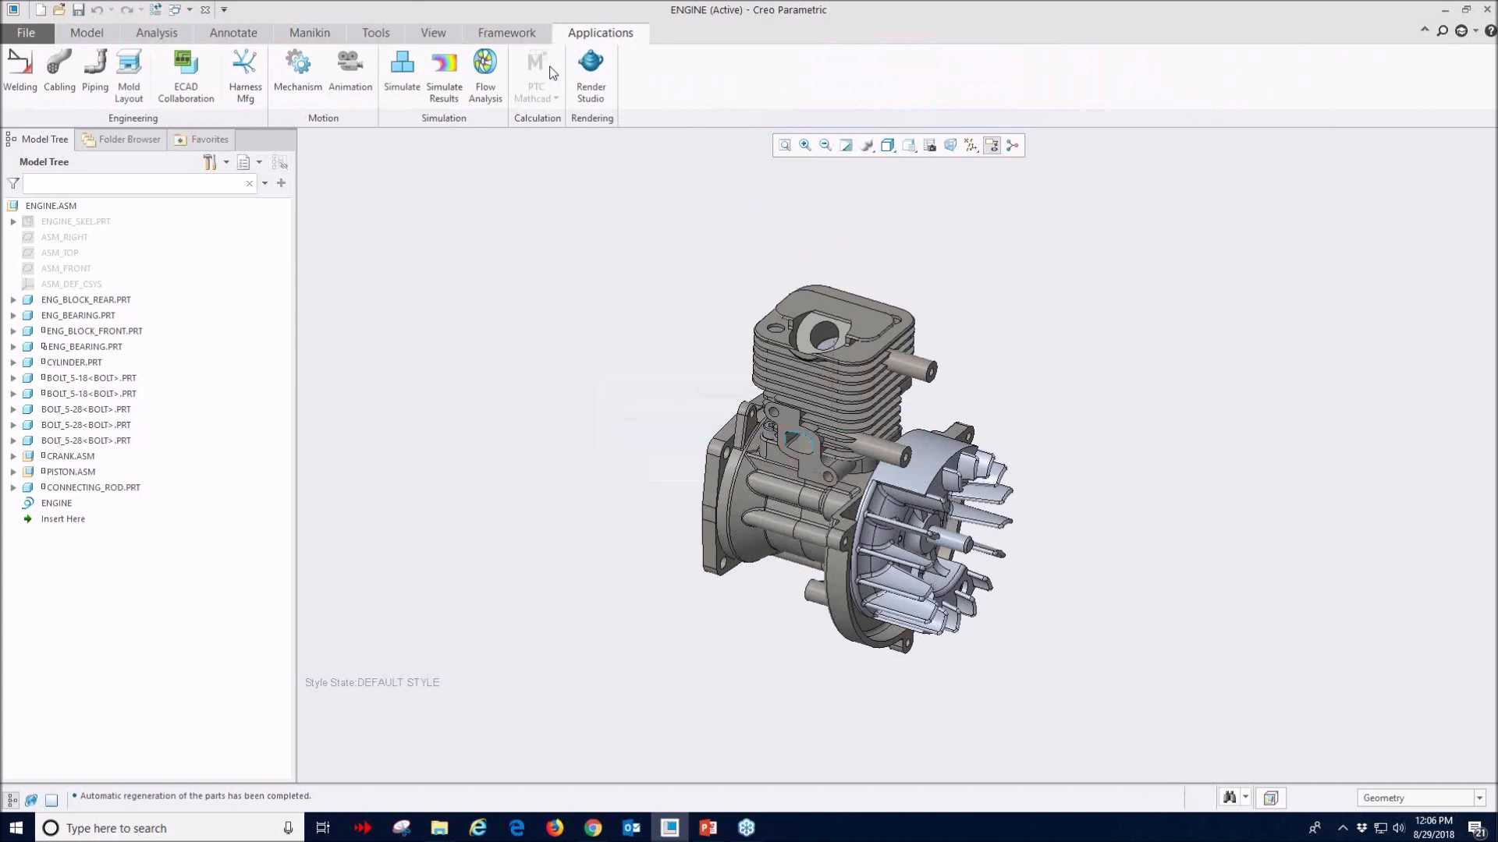
- Open the Animation application for the engine assembly and create a new snapshot animation named Demo
{"action": "left_click", "coordinate": [350, 72]}
{"action": "middle_click_drag", "start_coordinate": [600, 465], "coordinate": [652, 362], "text": "shift"}
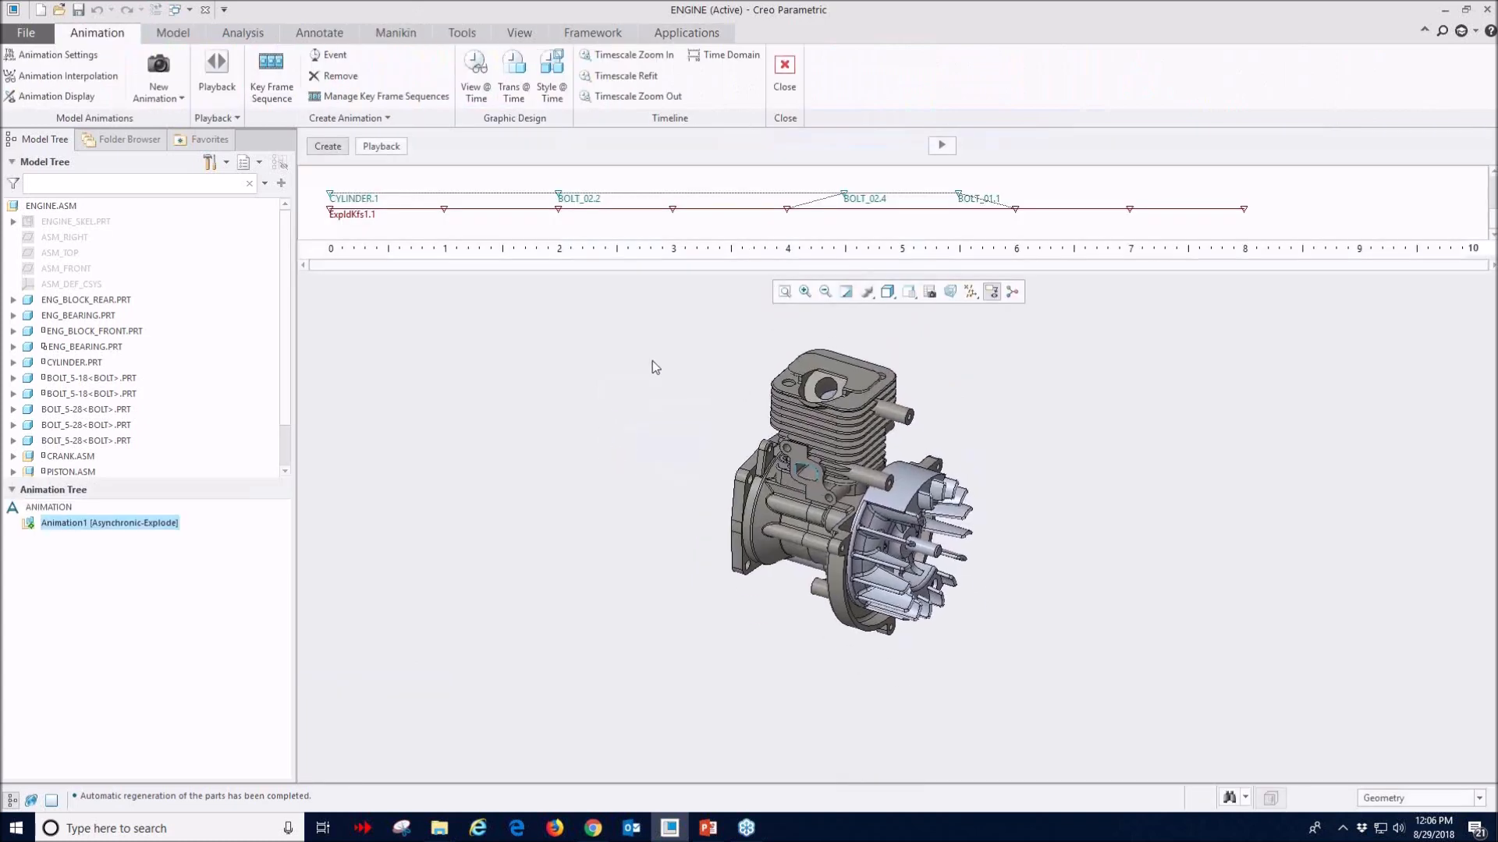
{"action": "left_click", "coordinate": [181, 100]}
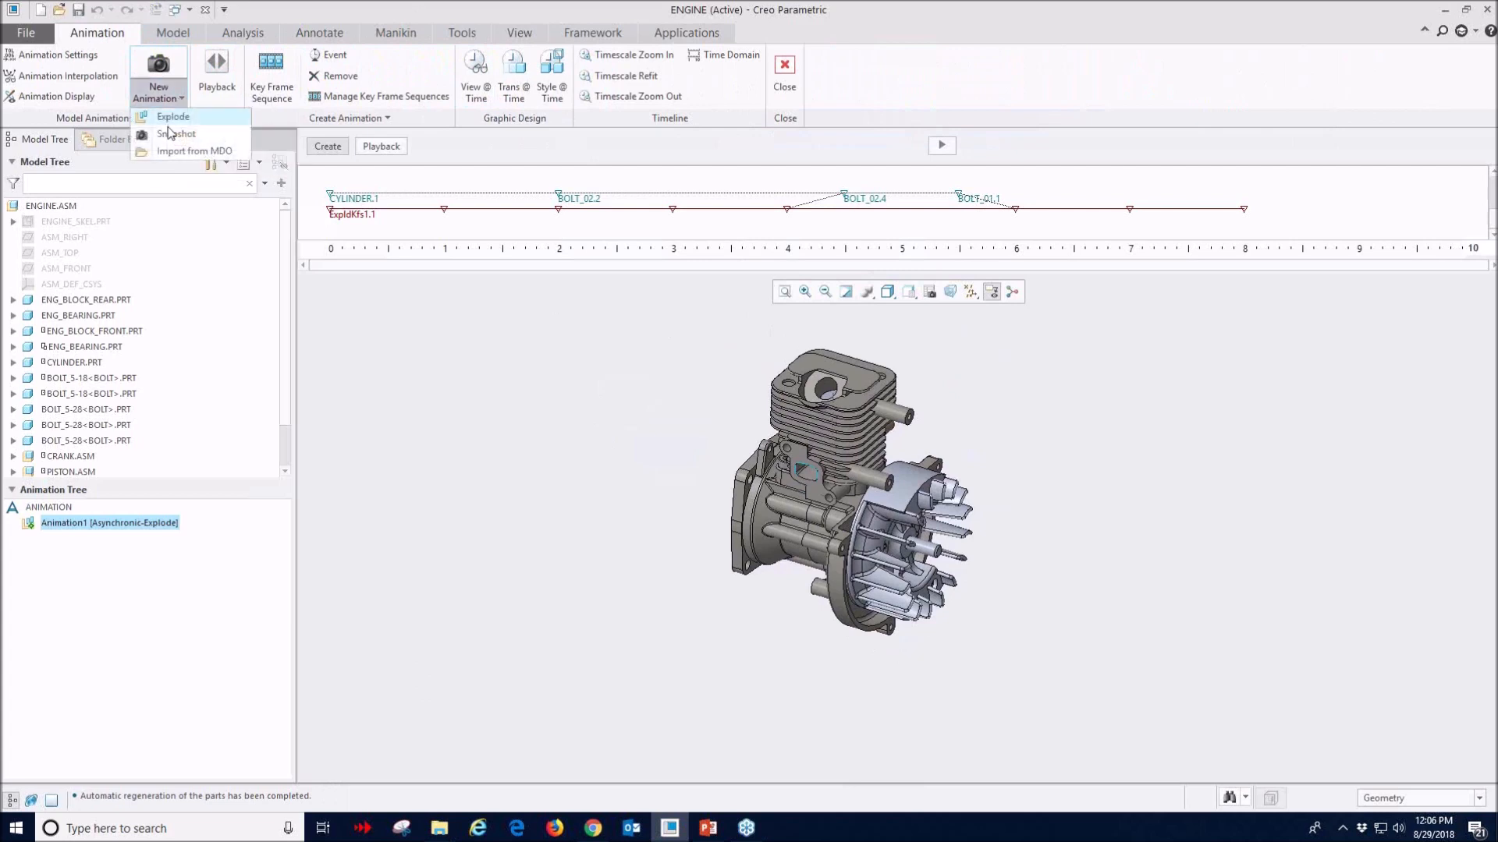
{"action": "left_click", "coordinate": [175, 134]}
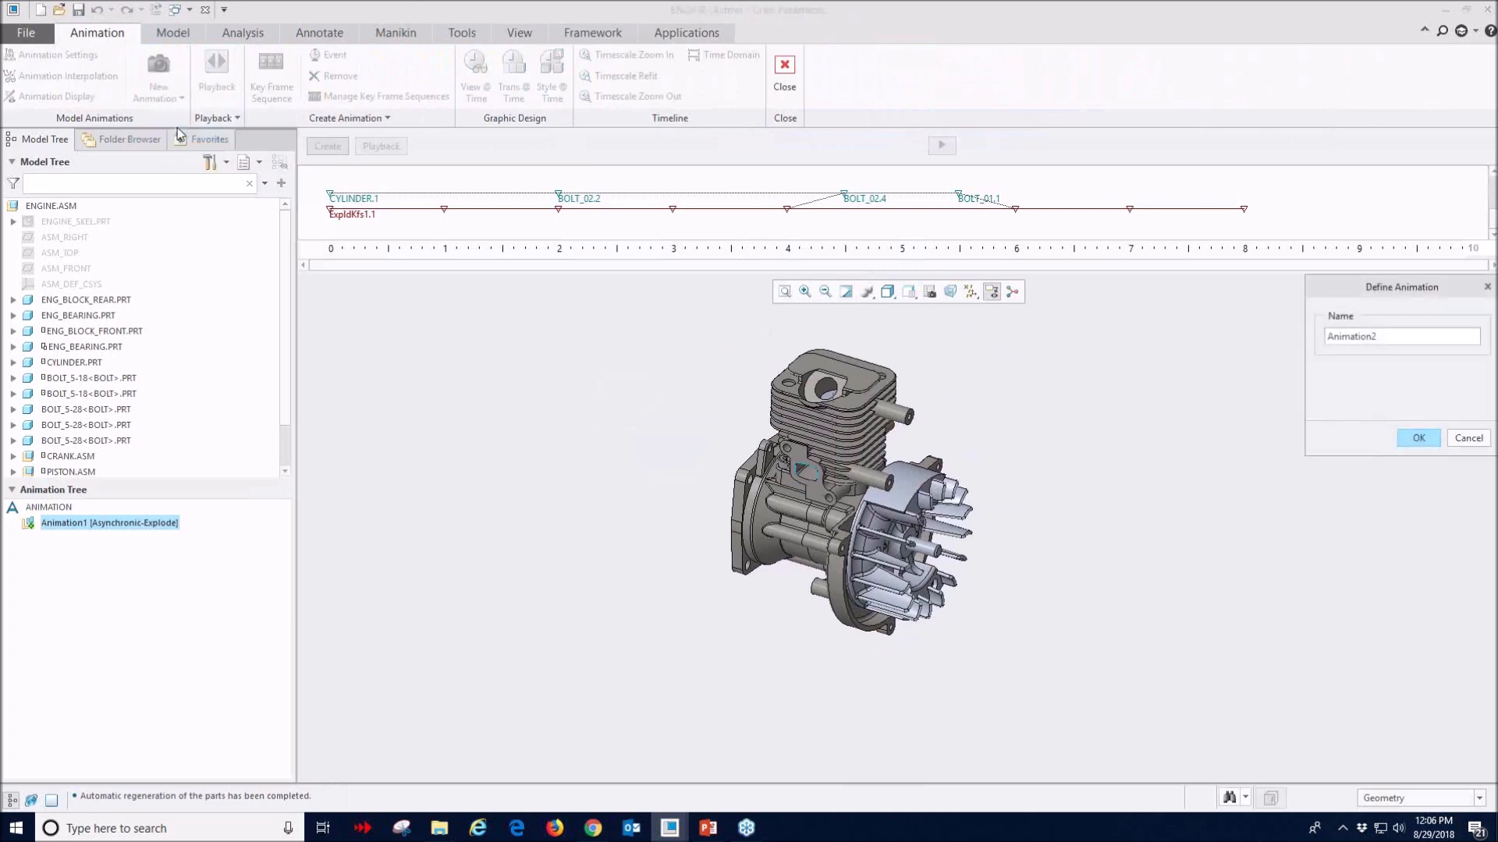
{"action": "left_click_drag", "start_coordinate": [1367, 303], "coordinate": [1047, 340]}
{"action": "type", "text": "Demo"}
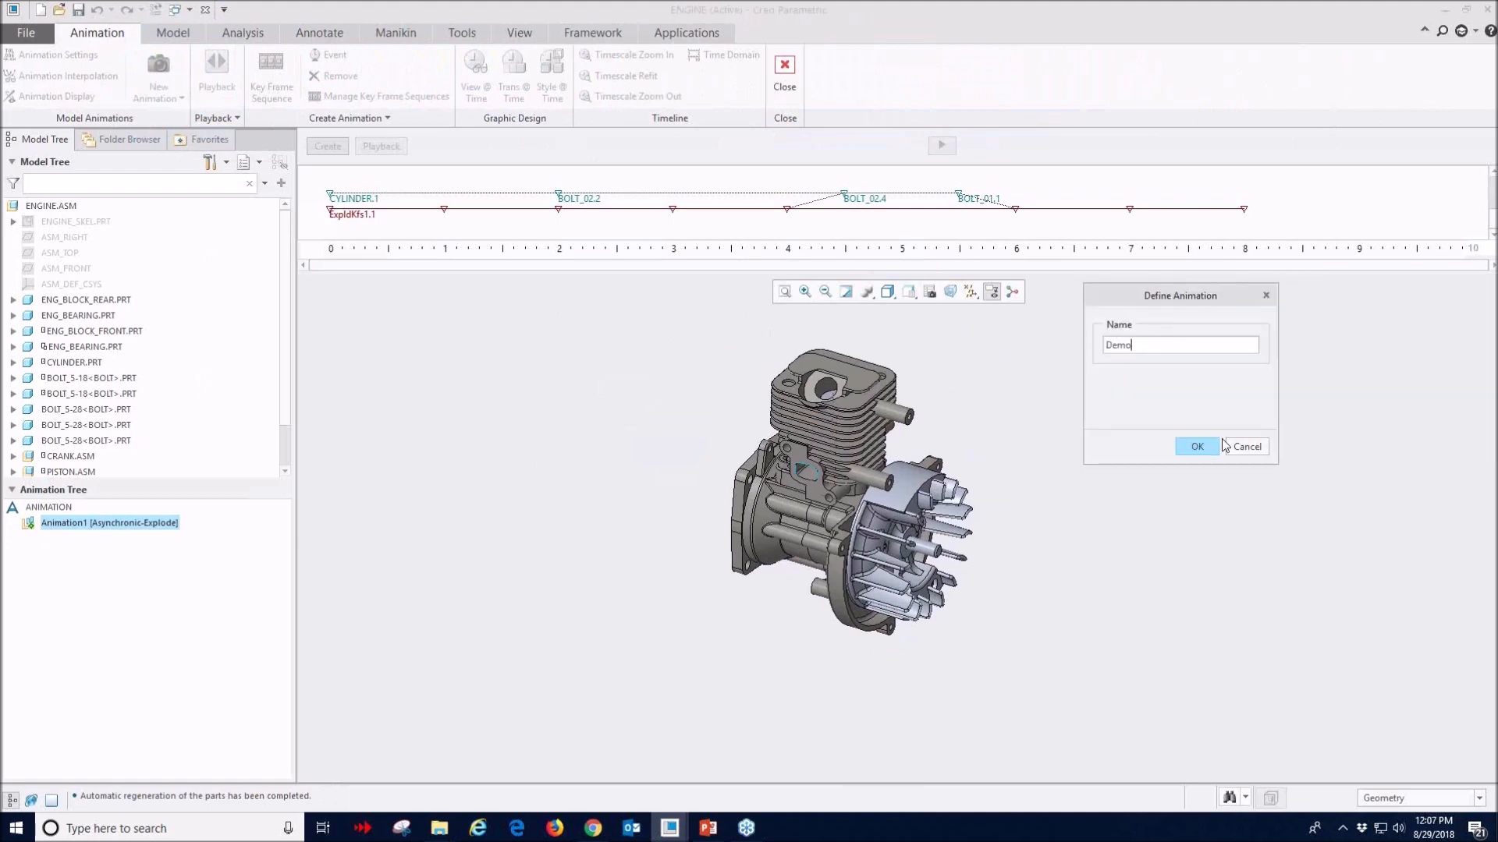
{"action": "left_click", "coordinate": [1195, 446]}
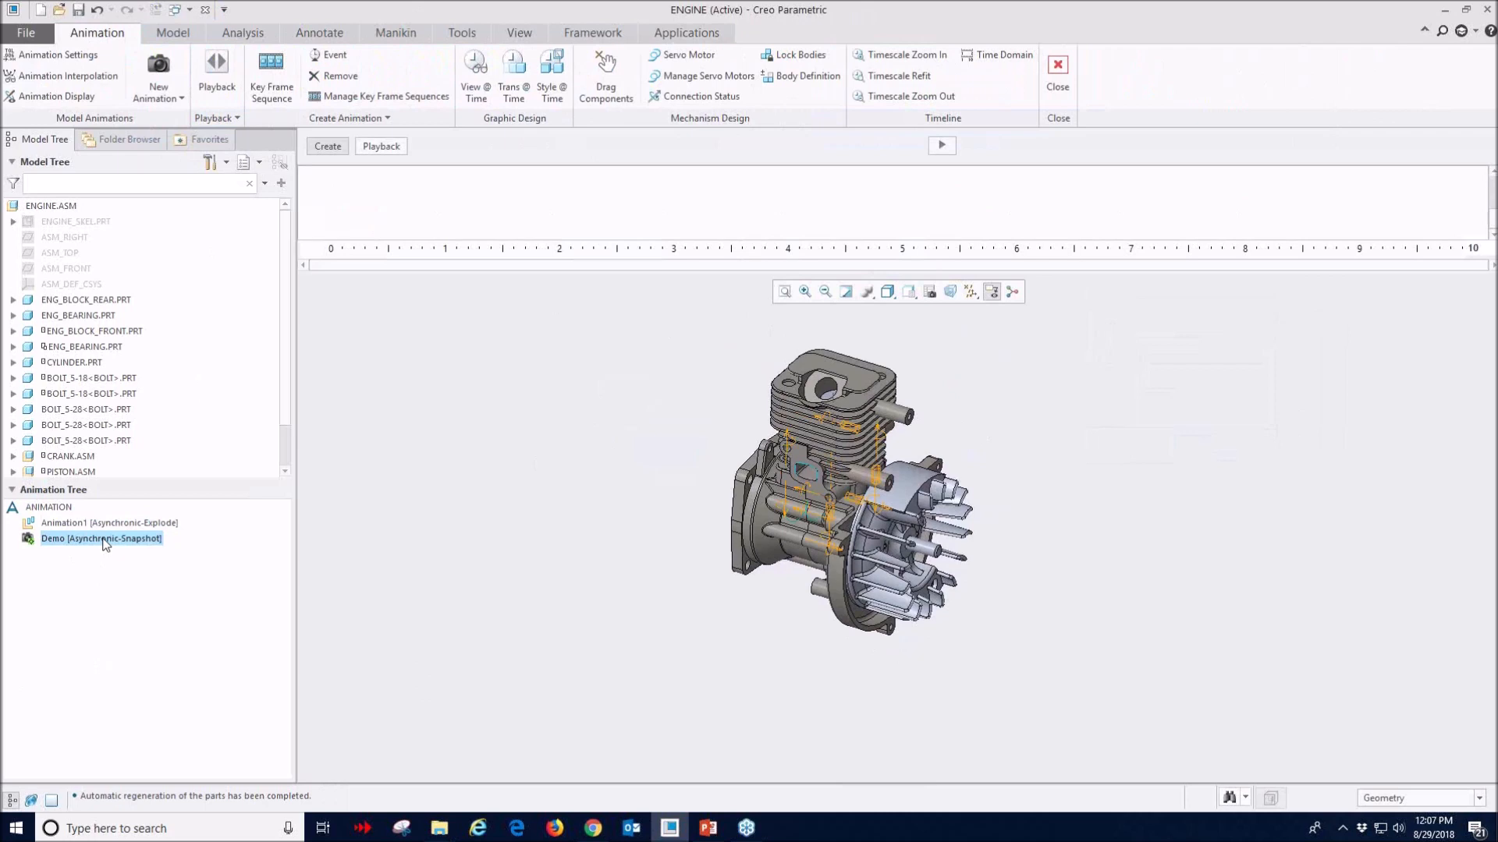
- Start a key frame sequence for the Demo animation and add Snapshot_07 at time 0
{"action": "left_click", "coordinate": [272, 73]}
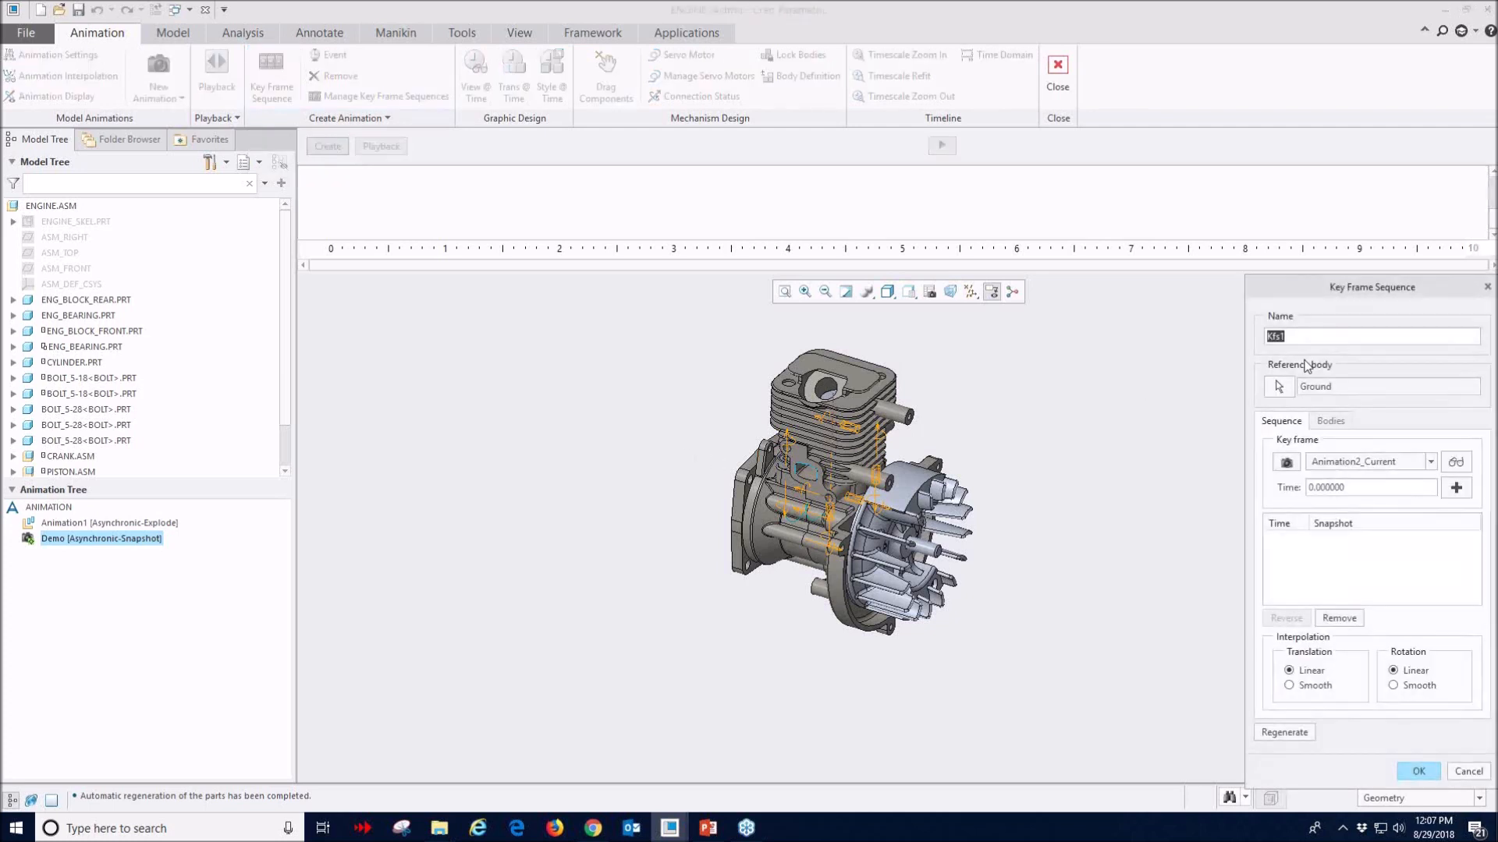
{"action": "left_click_drag", "start_coordinate": [1318, 291], "coordinate": [1148, 201]}
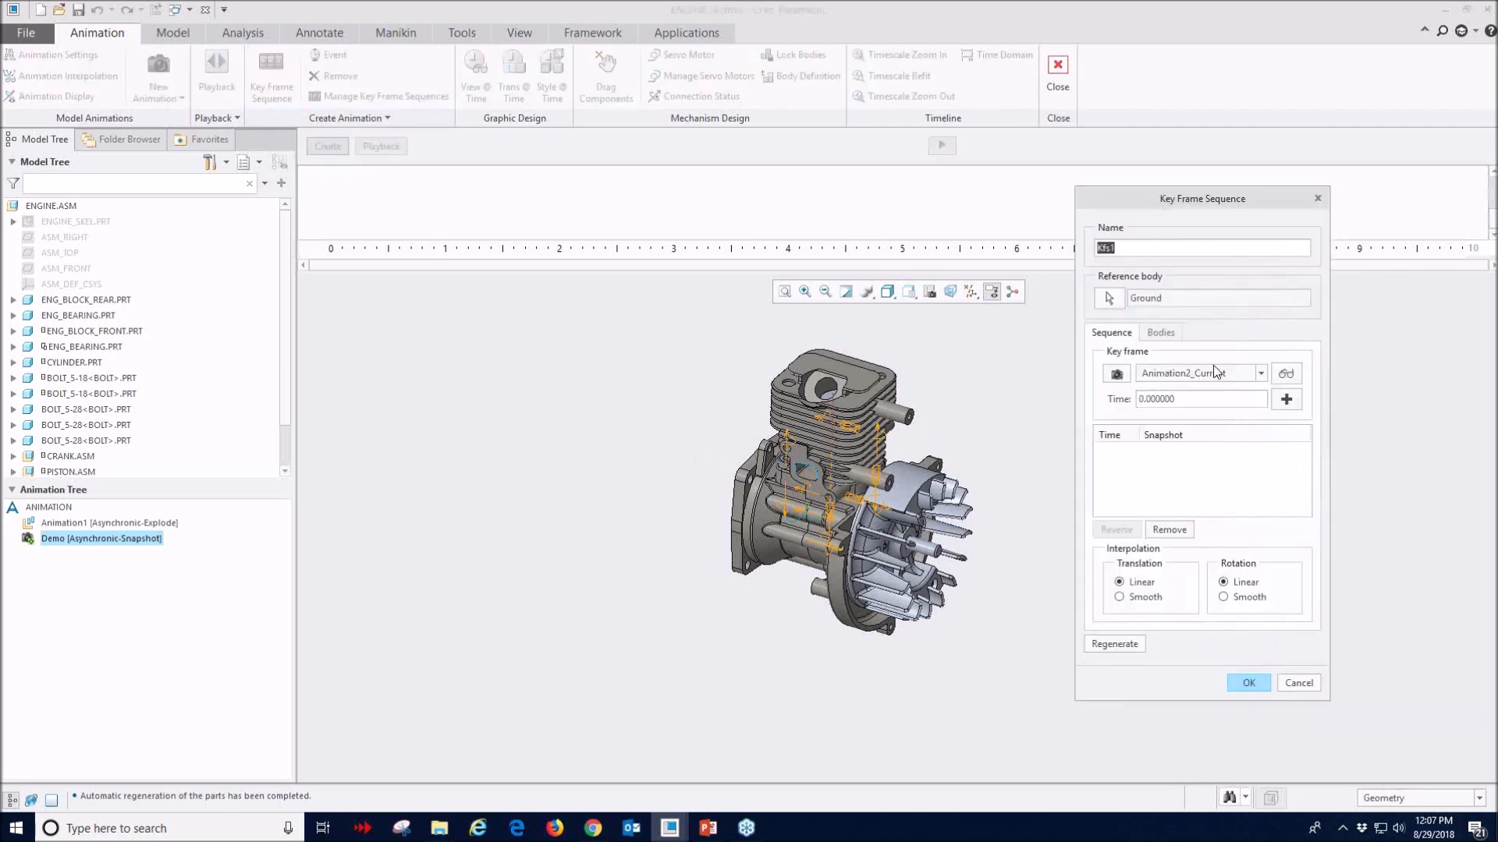
{"action": "left_click", "coordinate": [1260, 373]}
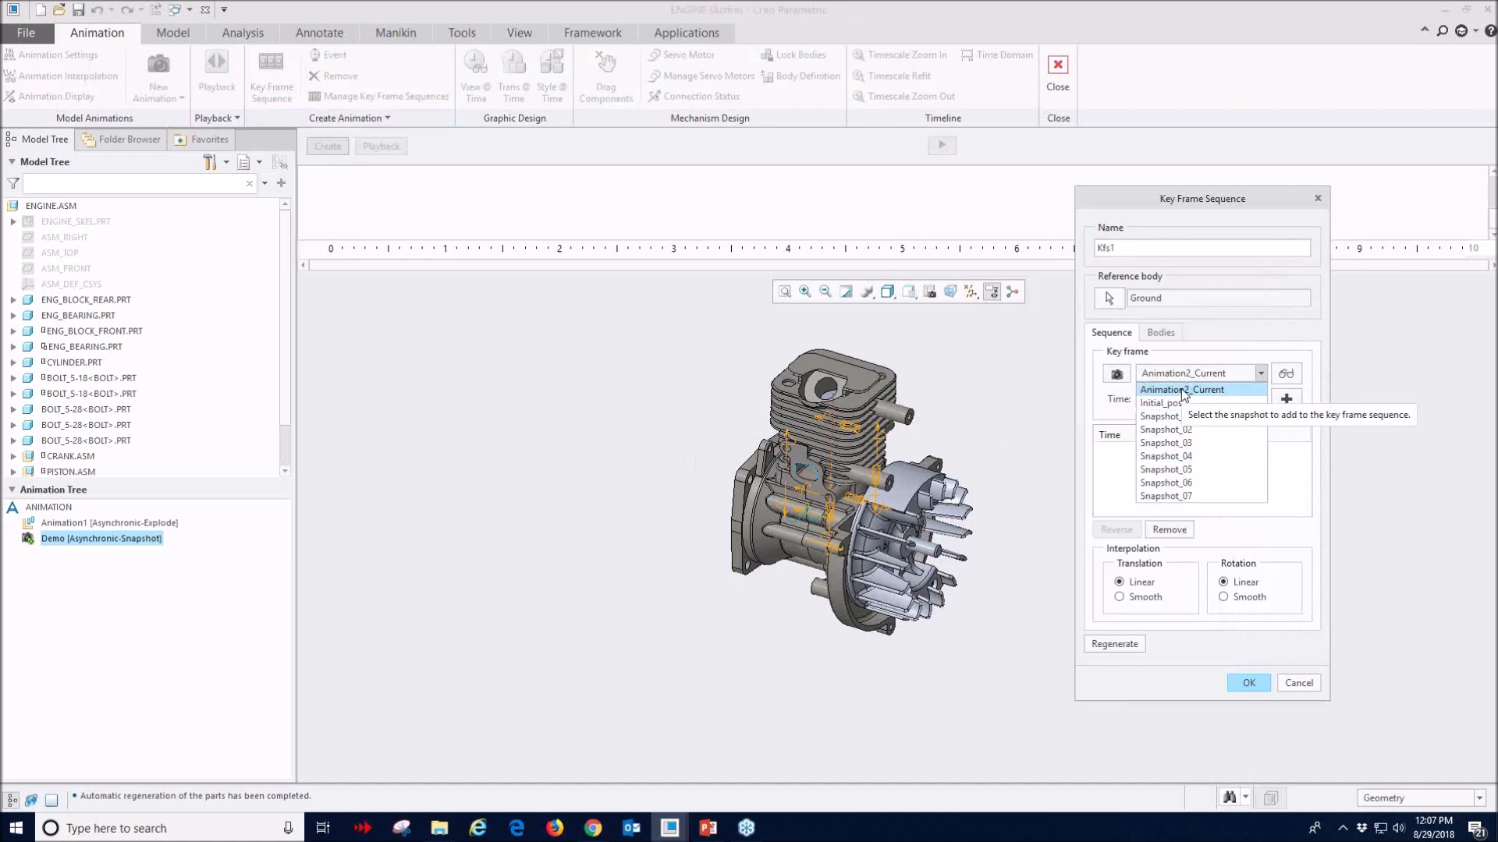
{"action": "left_click", "coordinate": [1170, 496]}
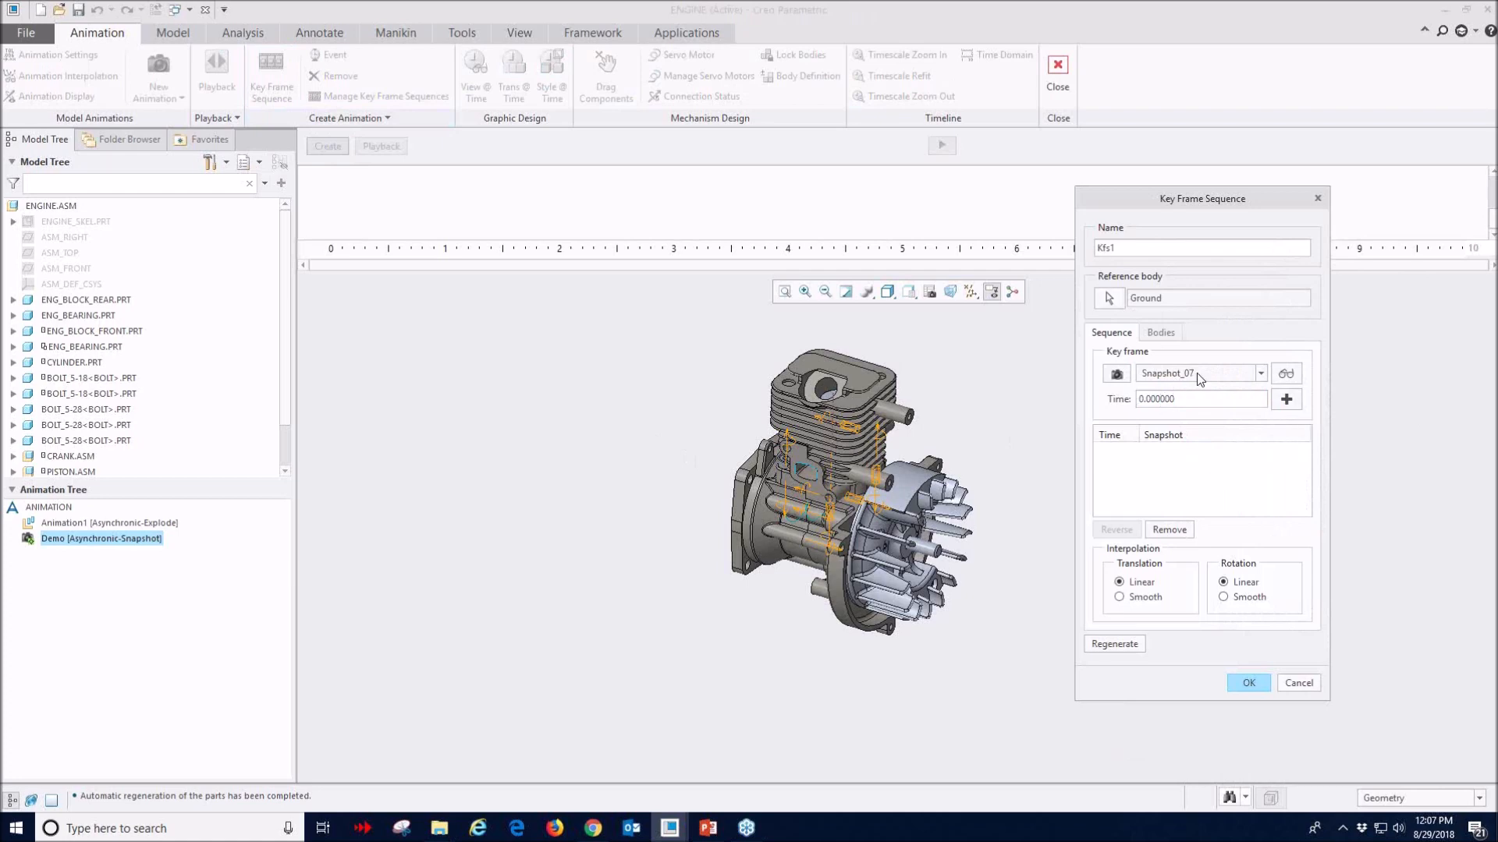
{"action": "left_click", "coordinate": [1286, 401]}
- Add Snapshot_06 at time 1 and Snapshot_05 at time 2 to the key frame sequence
{"action": "left_click", "coordinate": [1259, 378]}
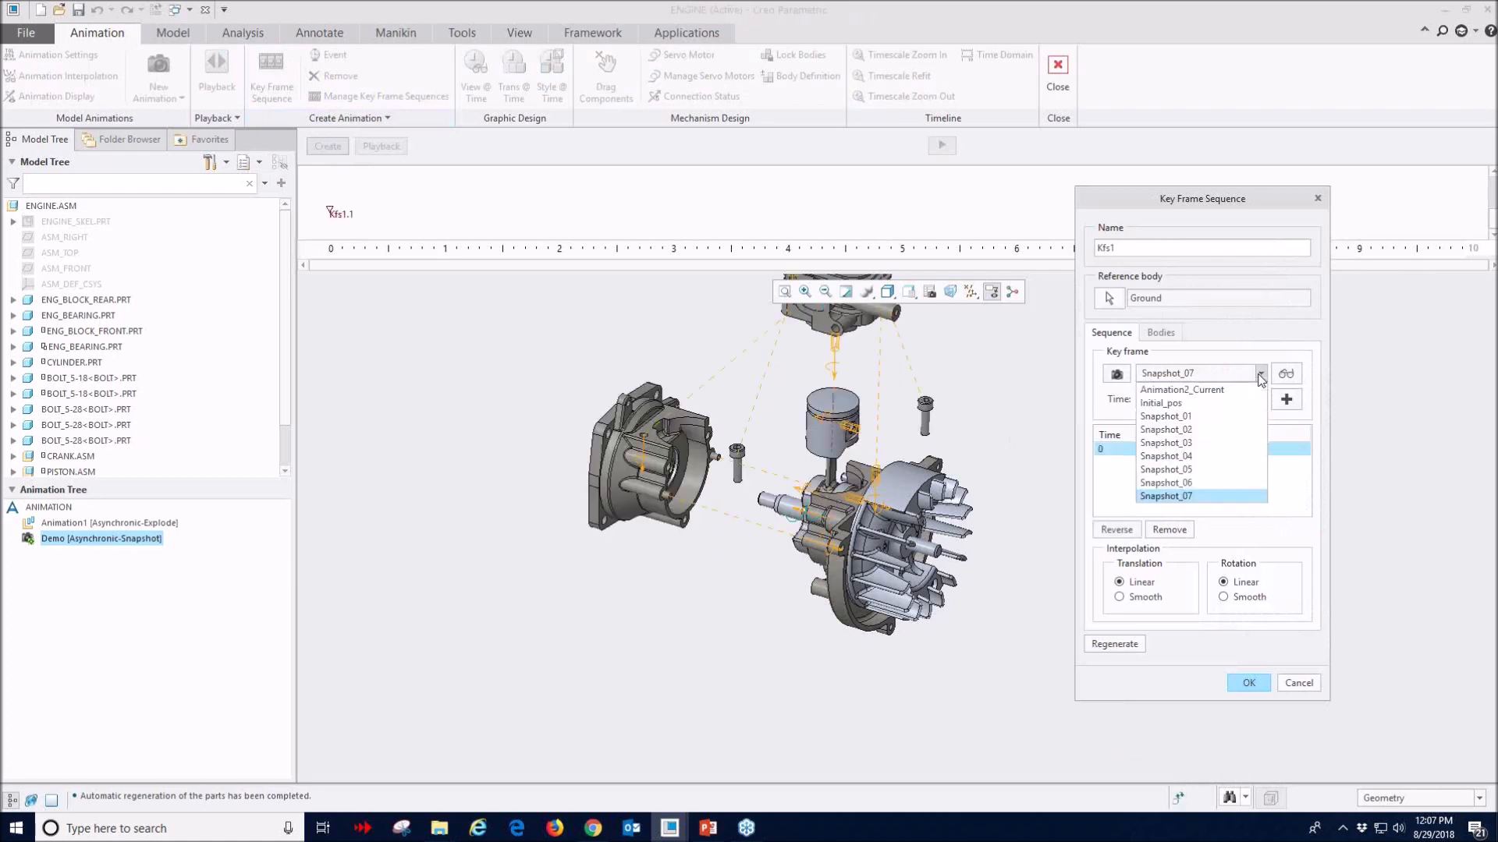
{"action": "left_click", "coordinate": [1165, 483]}
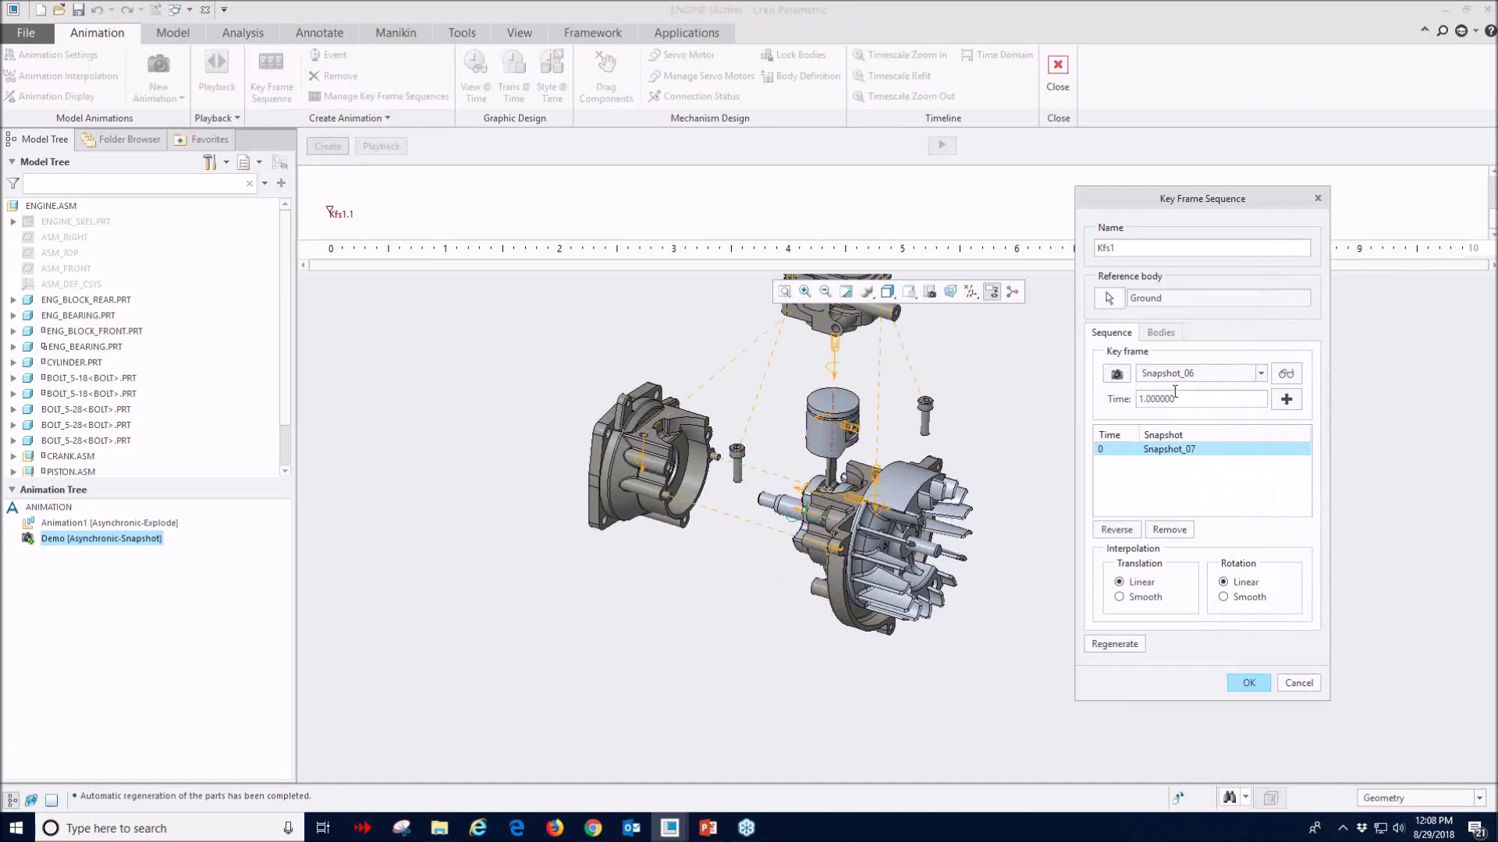
{"action": "left_click", "coordinate": [1286, 399]}
{"action": "left_click", "coordinate": [1261, 374]}
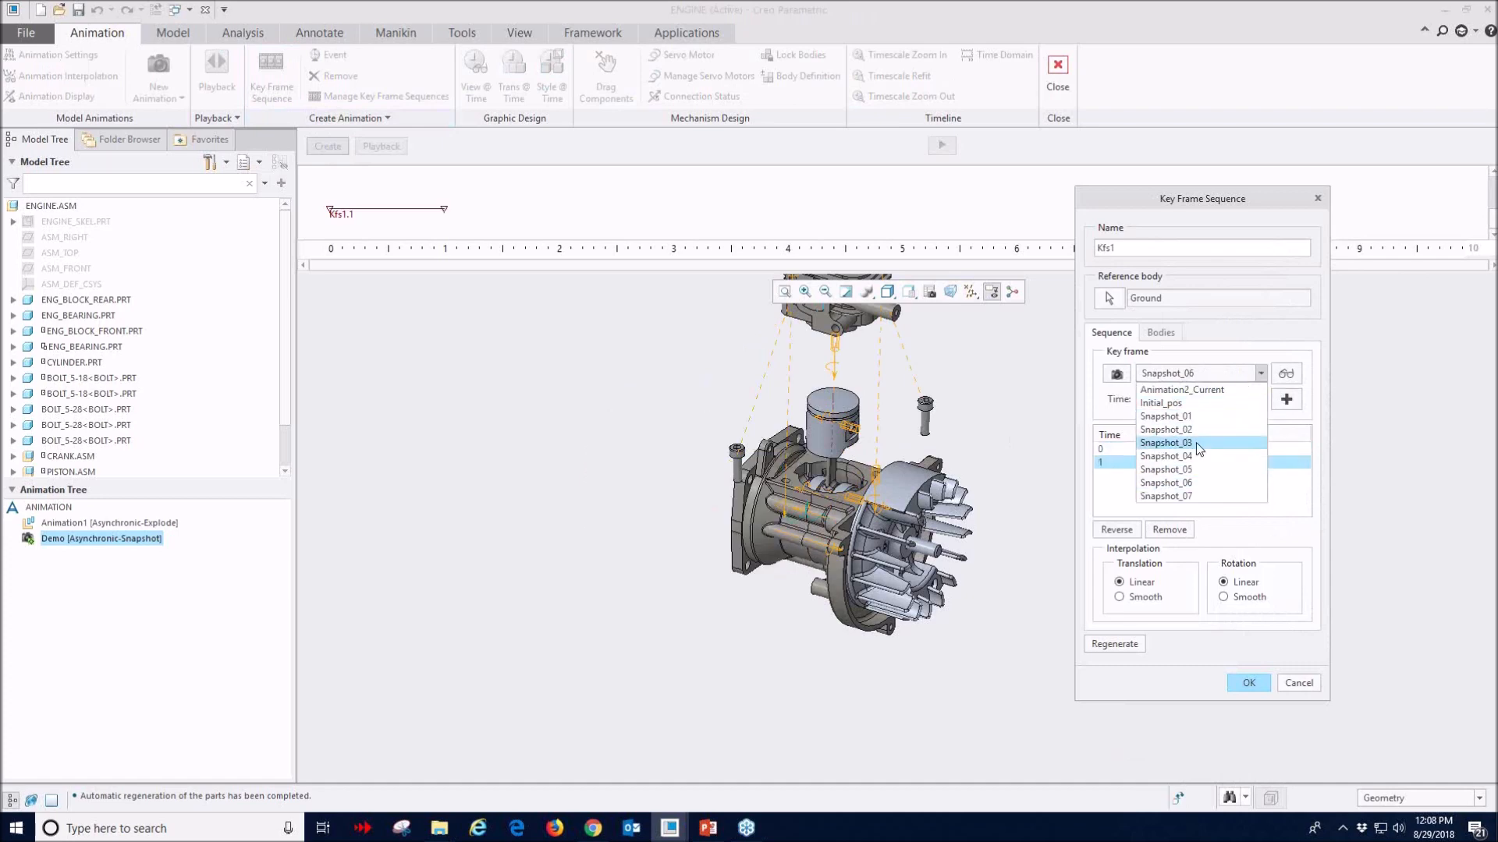
{"action": "left_click", "coordinate": [1191, 470]}
{"action": "left_click", "coordinate": [1287, 399]}
- Add Snapshot_04 at time 3 and Snapshot_03 at time 4 to the key frame sequence
{"action": "left_click", "coordinate": [1260, 373]}
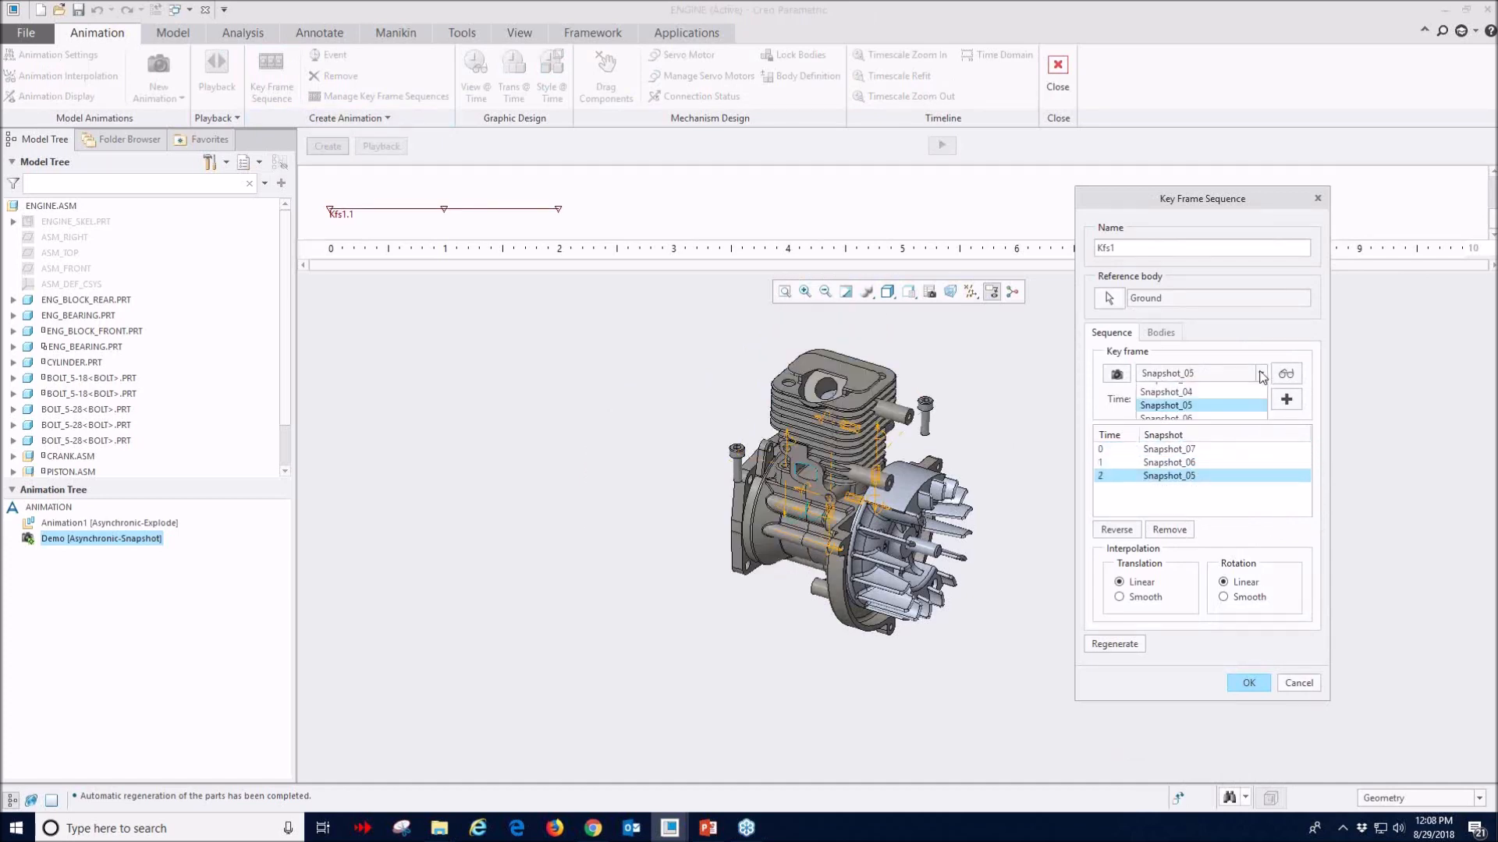
{"action": "left_click", "coordinate": [1186, 456]}
{"action": "left_click", "coordinate": [1286, 399]}
{"action": "left_click", "coordinate": [1260, 373]}
{"action": "left_click", "coordinate": [1187, 442]}
{"action": "left_click", "coordinate": [1286, 400]}
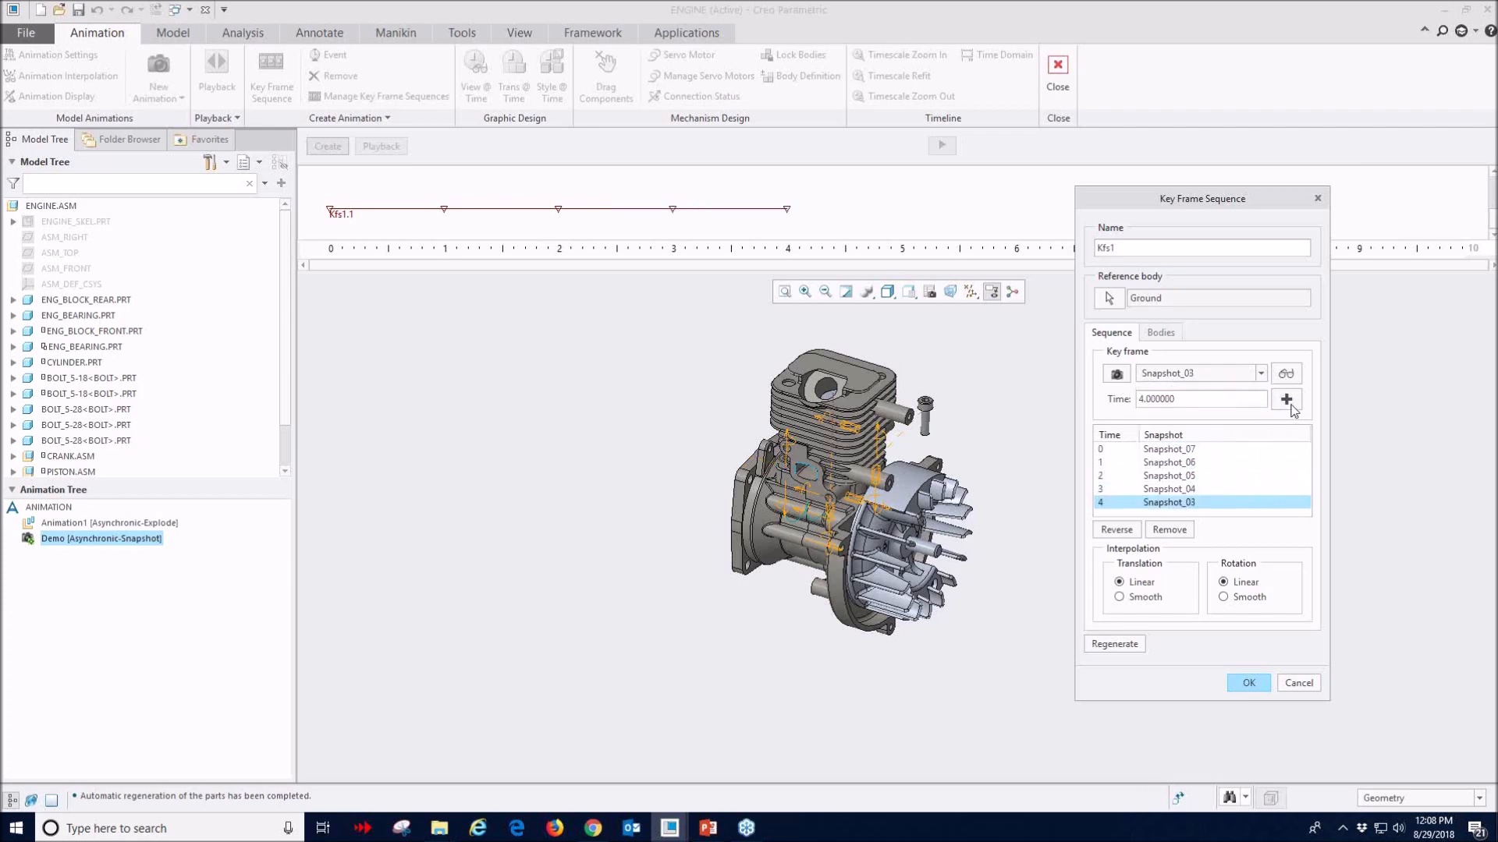
- Add Snapshot_02 at time 5 and Snapshot_01 at time 6 to the key frame sequence
{"action": "left_click", "coordinate": [1261, 373]}
{"action": "left_click", "coordinate": [1187, 429]}
{"action": "left_click", "coordinate": [1286, 399]}
{"action": "left_click", "coordinate": [1260, 374]}
{"action": "left_click", "coordinate": [1209, 415]}
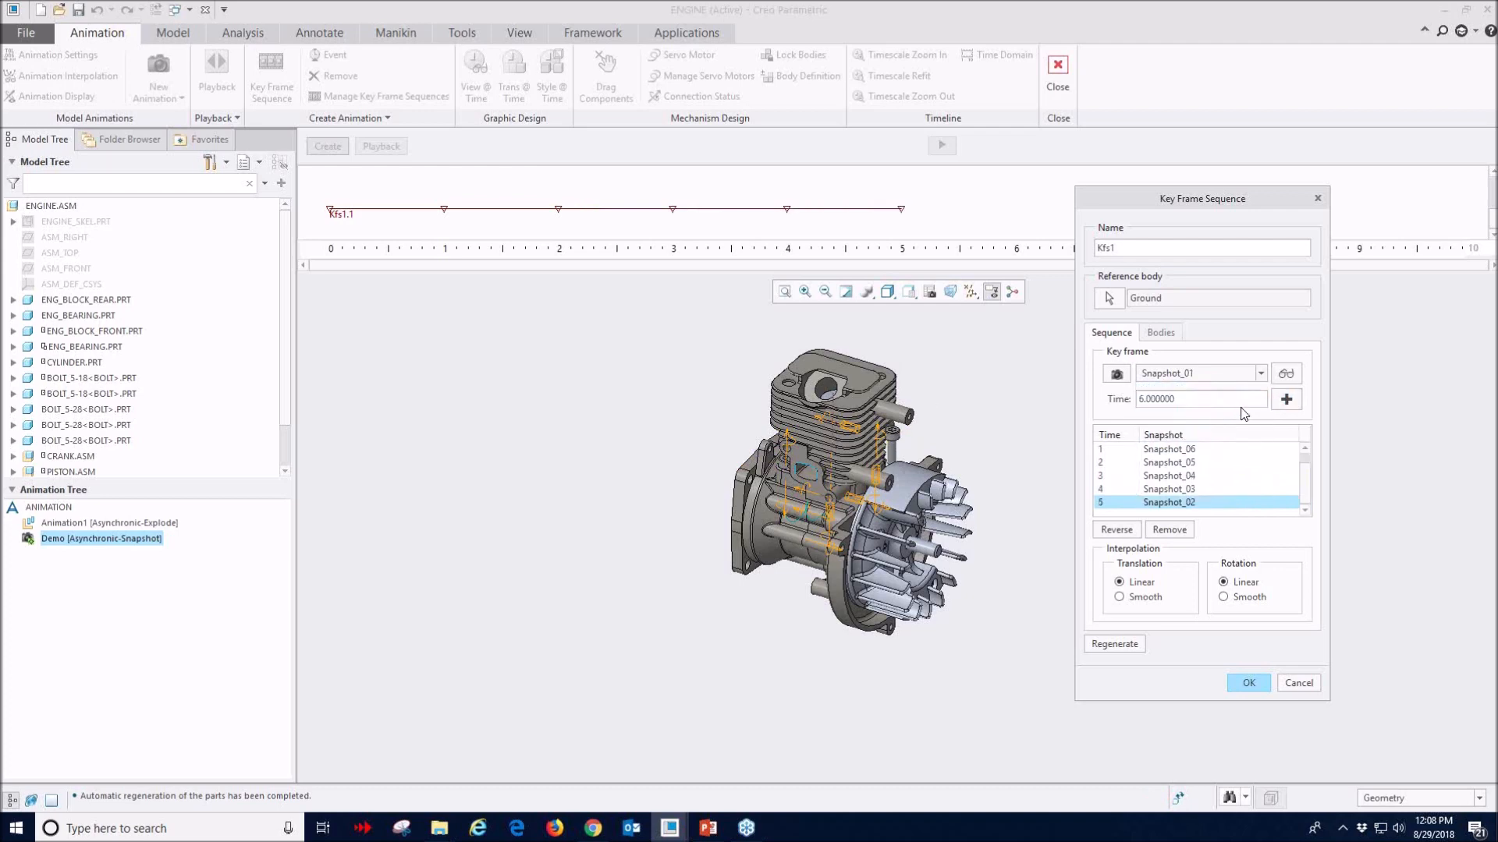
{"action": "left_click", "coordinate": [1286, 399]}
- Add Initial_pos at time 7 as the last key frame and accept the key frame sequence
{"action": "left_click", "coordinate": [1261, 374]}
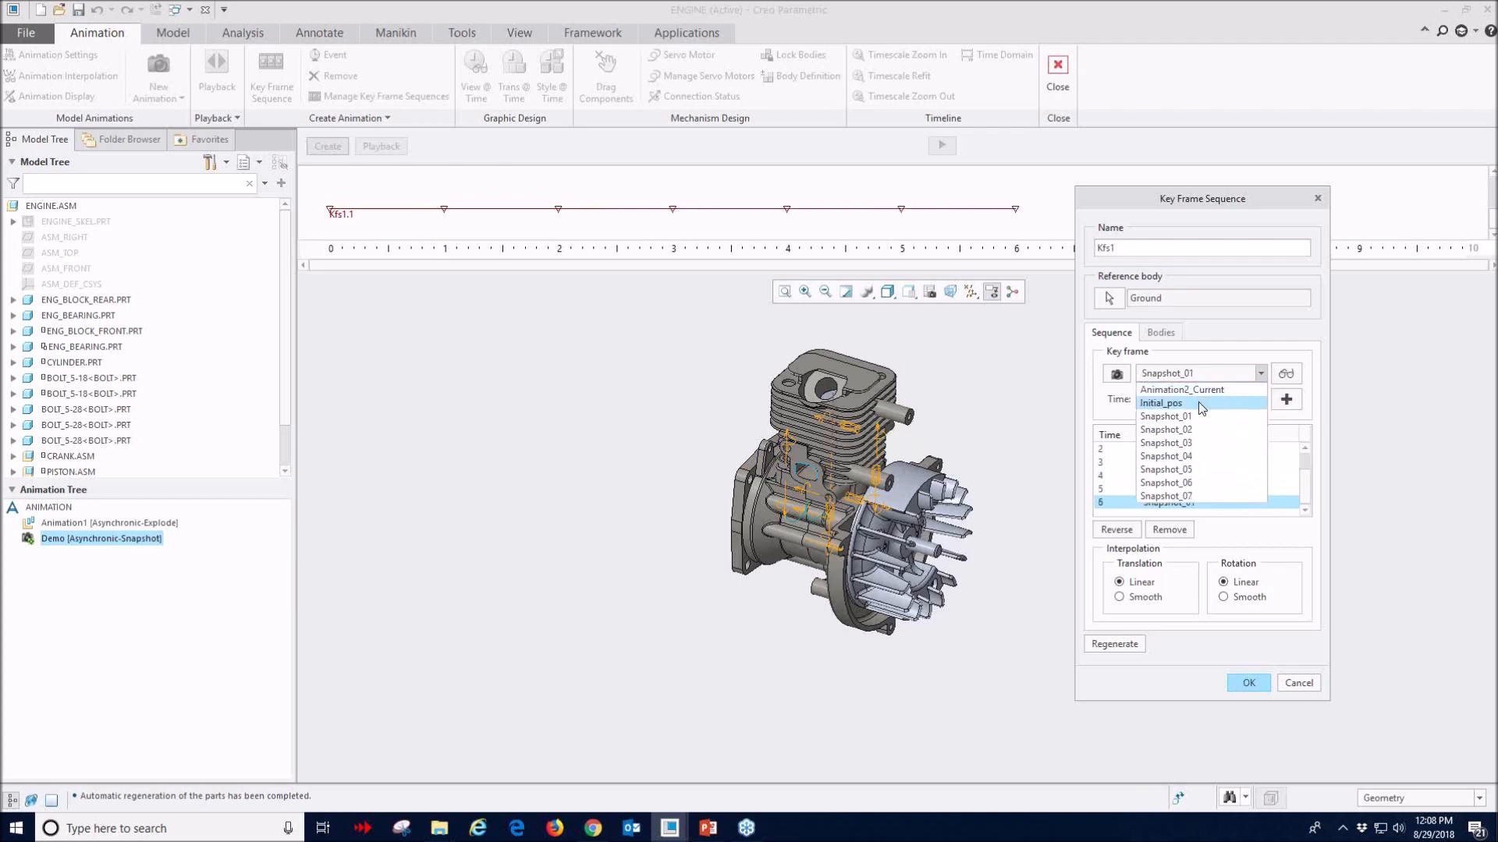
{"action": "left_click", "coordinate": [1248, 401]}
{"action": "left_click", "coordinate": [1286, 400]}
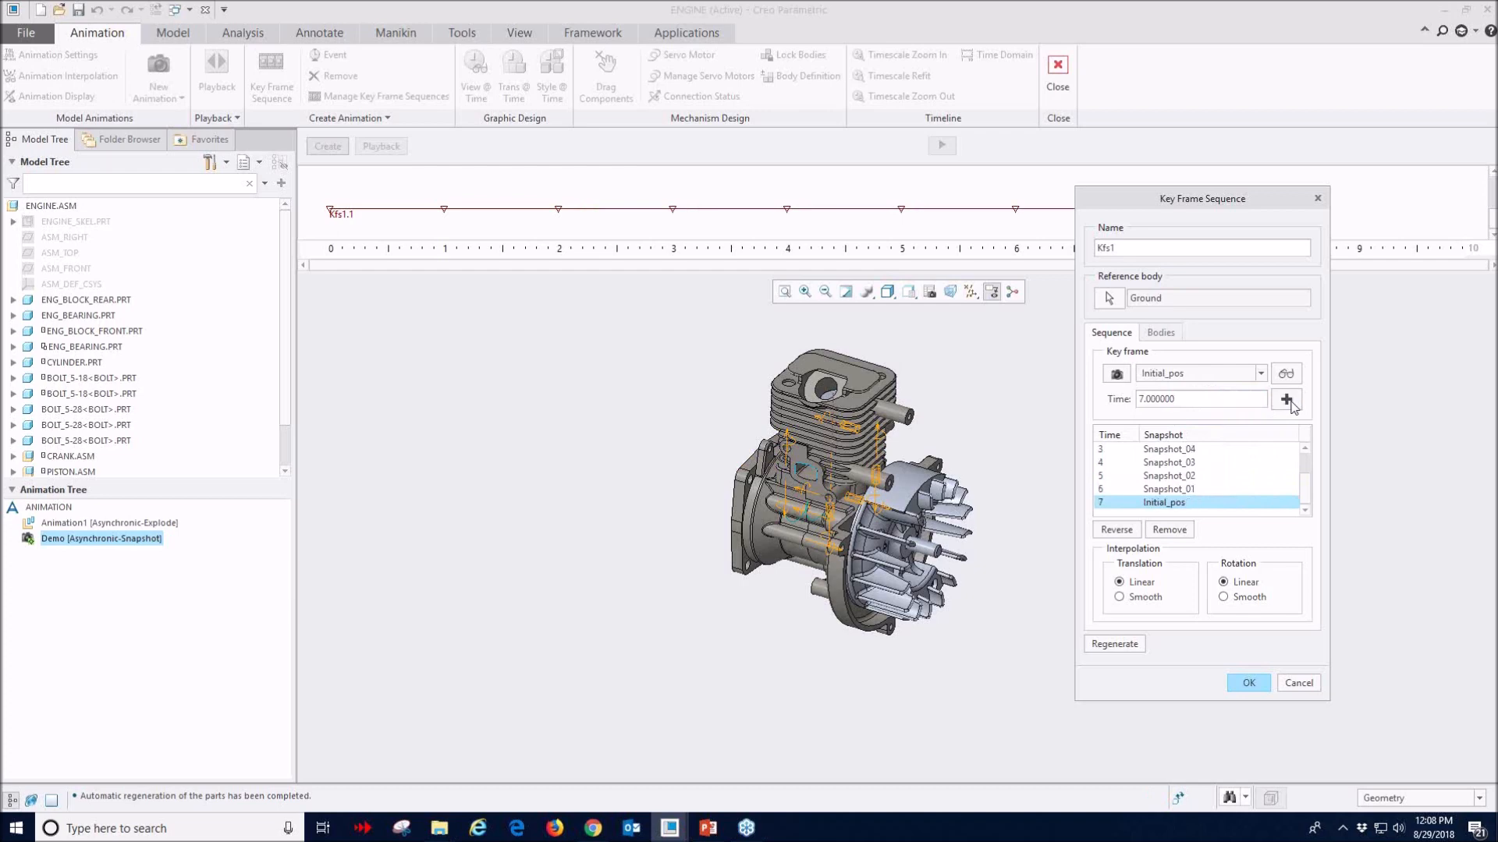
{"action": "left_click", "coordinate": [1245, 683]}
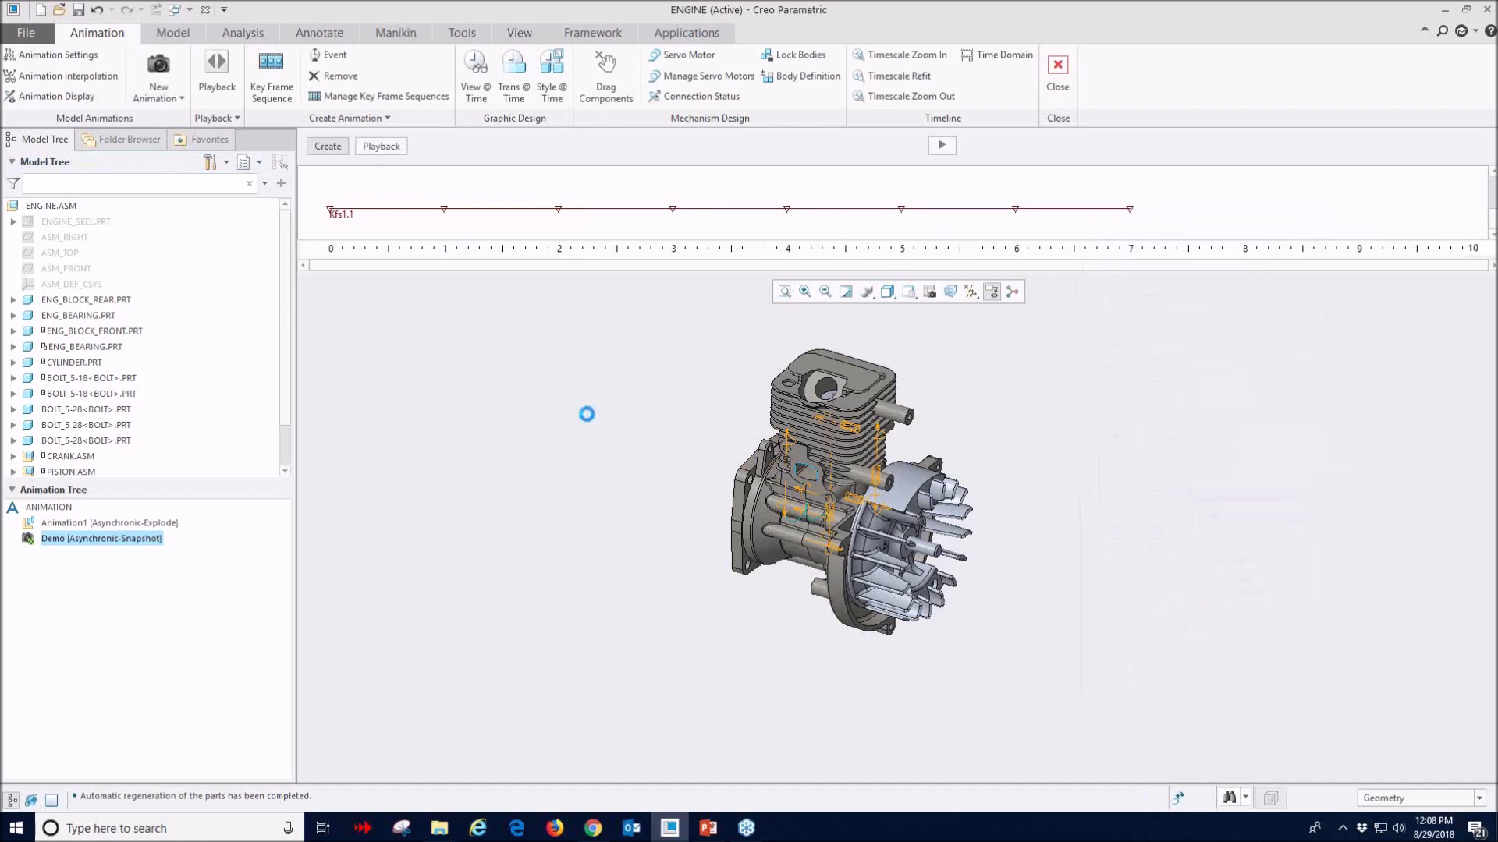
- Play the Demo animation in full screen to review the assembly motion, and return to the normal window
{"action": "key", "text": "F11"}
{"action": "scroll", "coordinate": [622, 312], "scroll_direction": "down", "scroll_amount": 3}
{"action": "scroll", "coordinate": [624, 316], "scroll_direction": "up", "scroll_amount": 1}
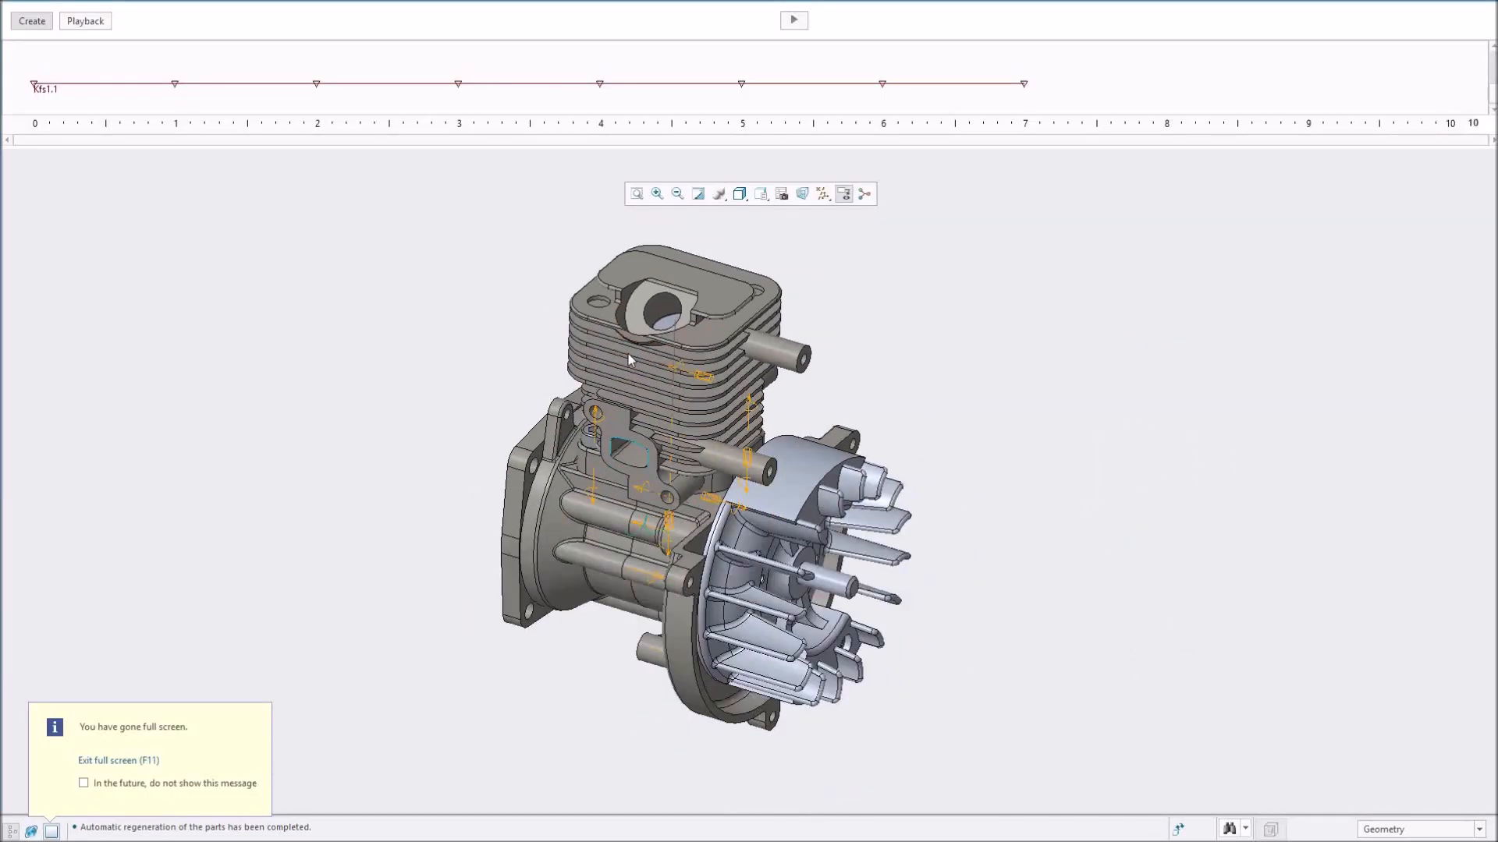
{"action": "left_click", "coordinate": [68, 23]}
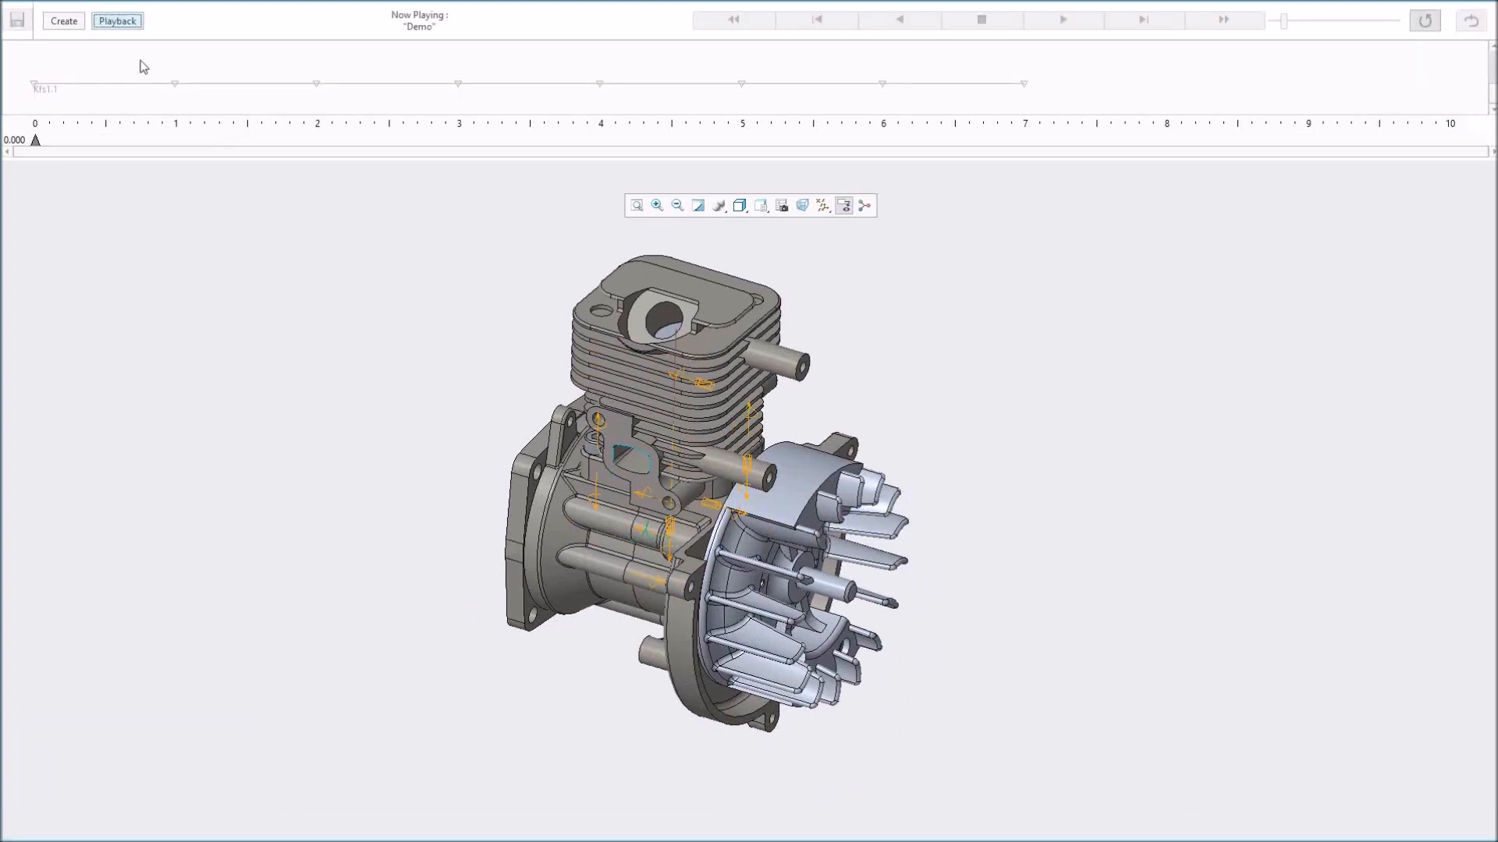
{"action": "left_click", "coordinate": [64, 22]}
{"action": "left_click", "coordinate": [794, 21]}
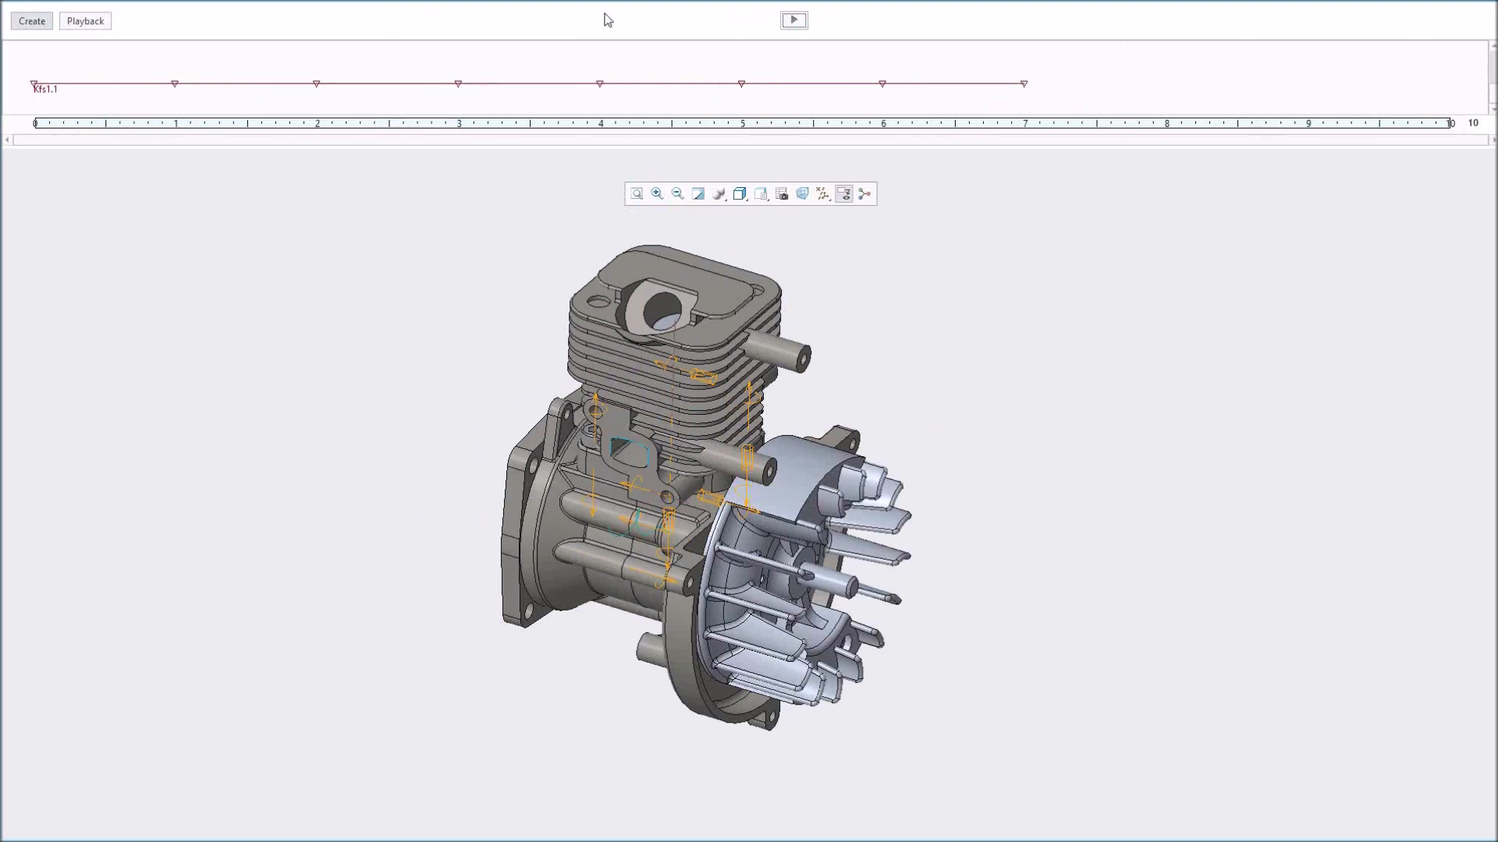
{"action": "key", "text": "F11"}
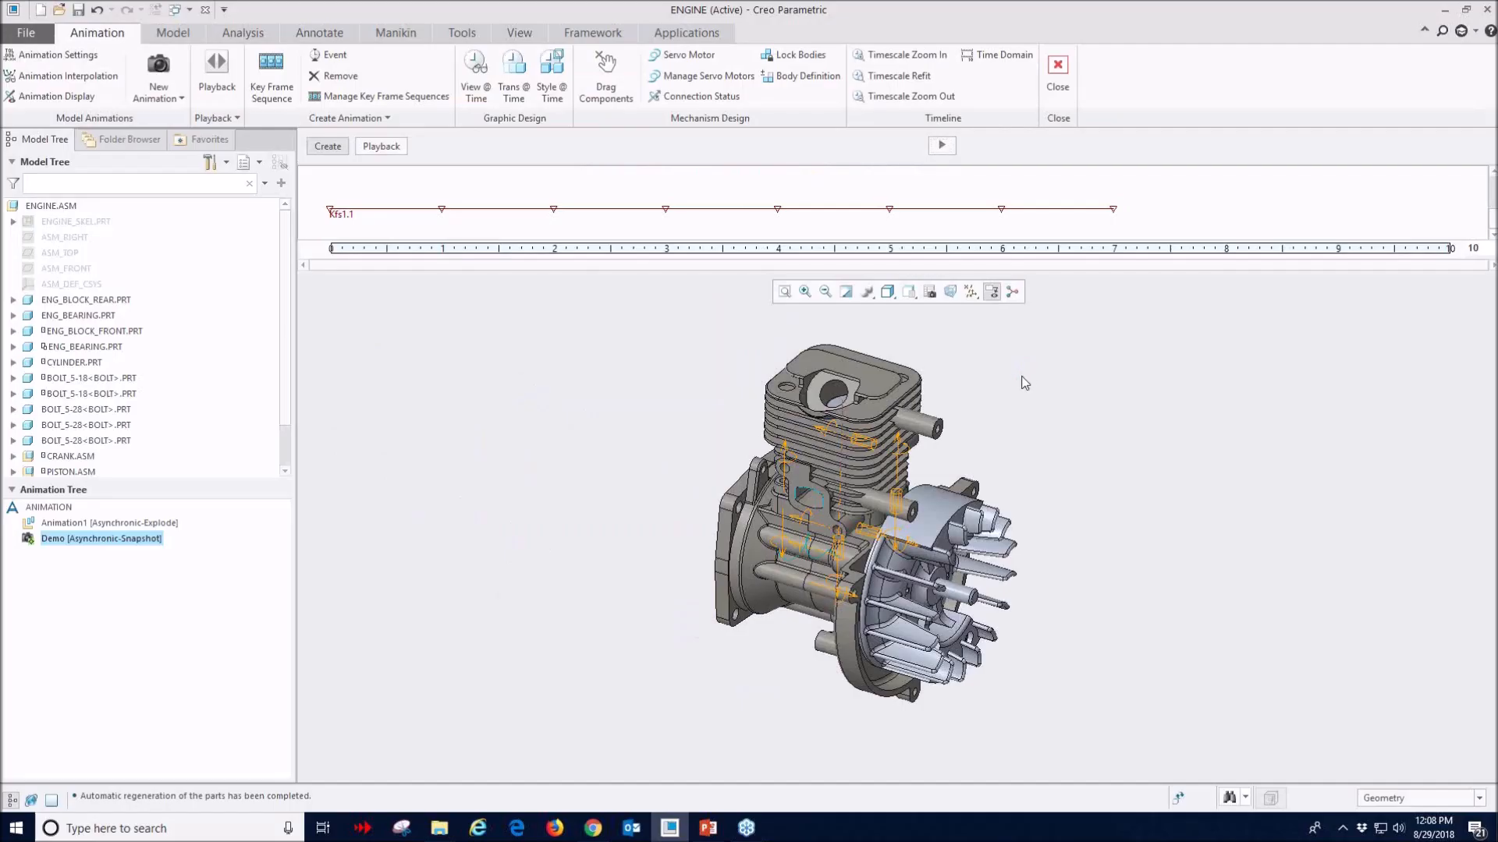
- Add the CYLINDER view to the animation at time 0 after Start
{"action": "left_click", "coordinate": [476, 75]}
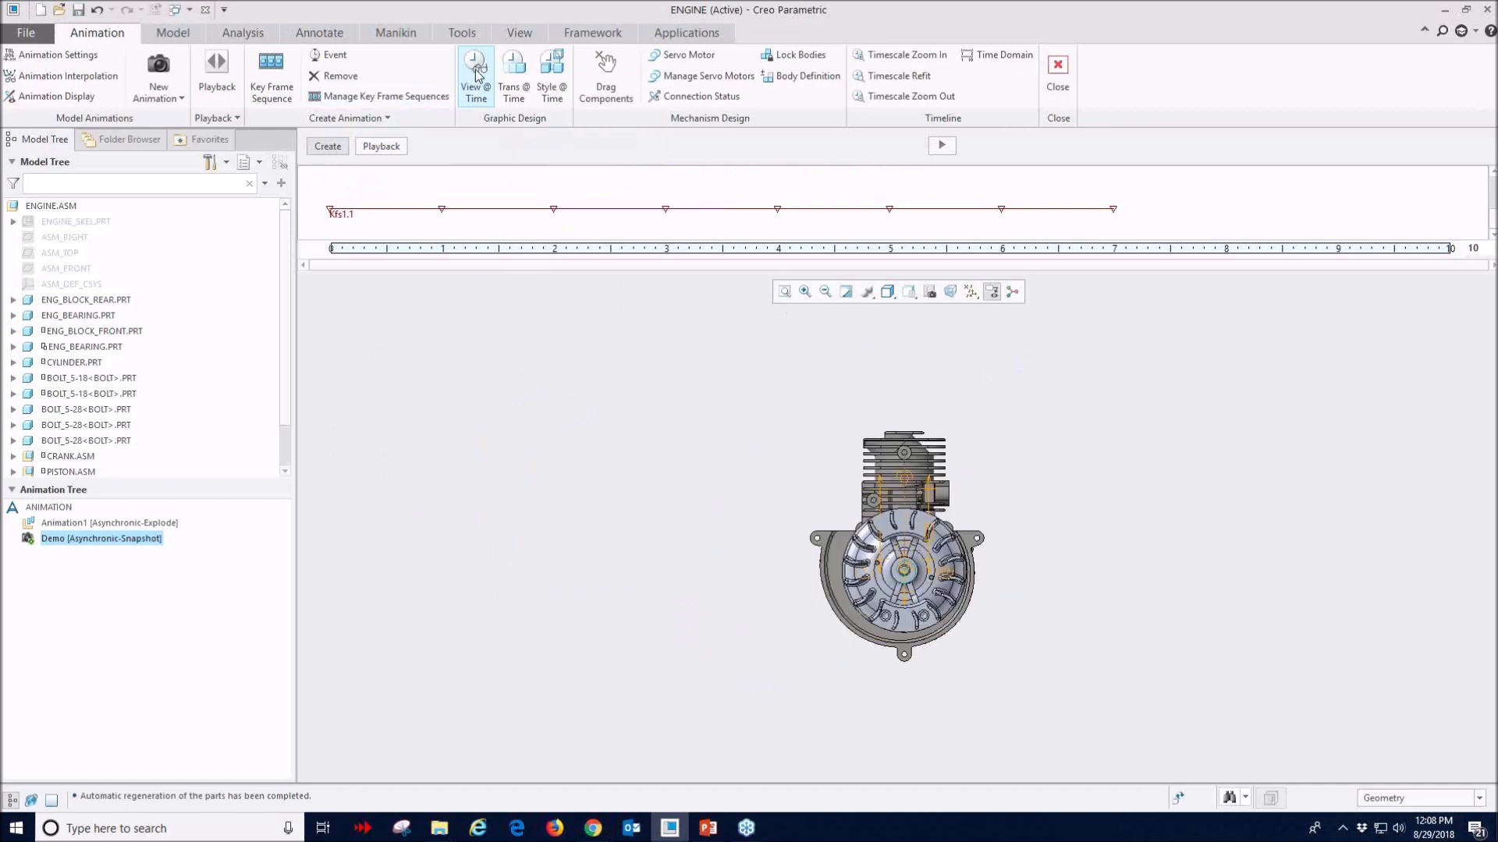
{"action": "left_click", "coordinate": [1225, 343]}
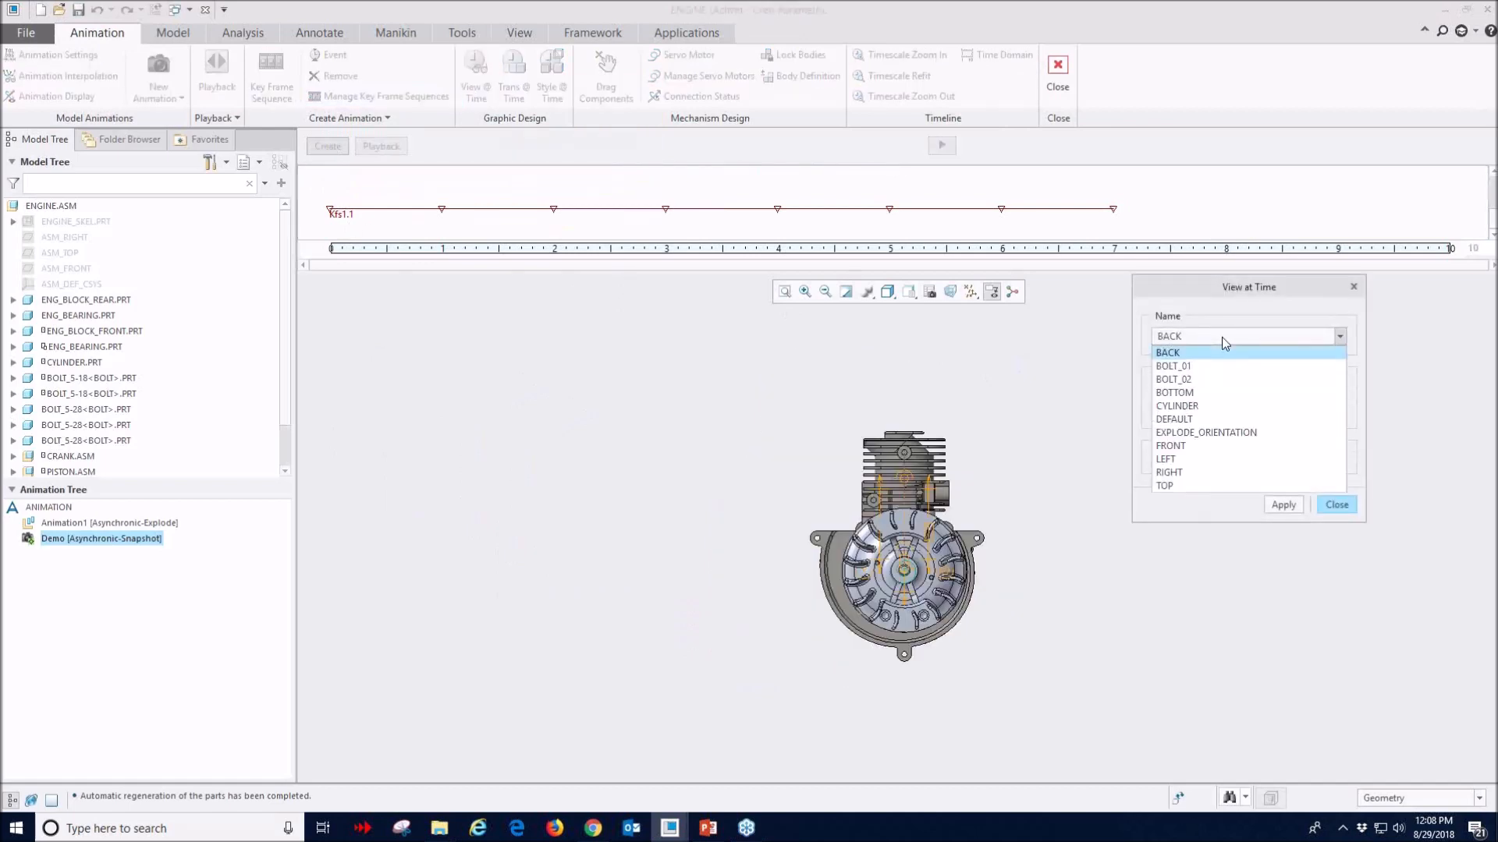
{"action": "left_click", "coordinate": [1209, 406]}
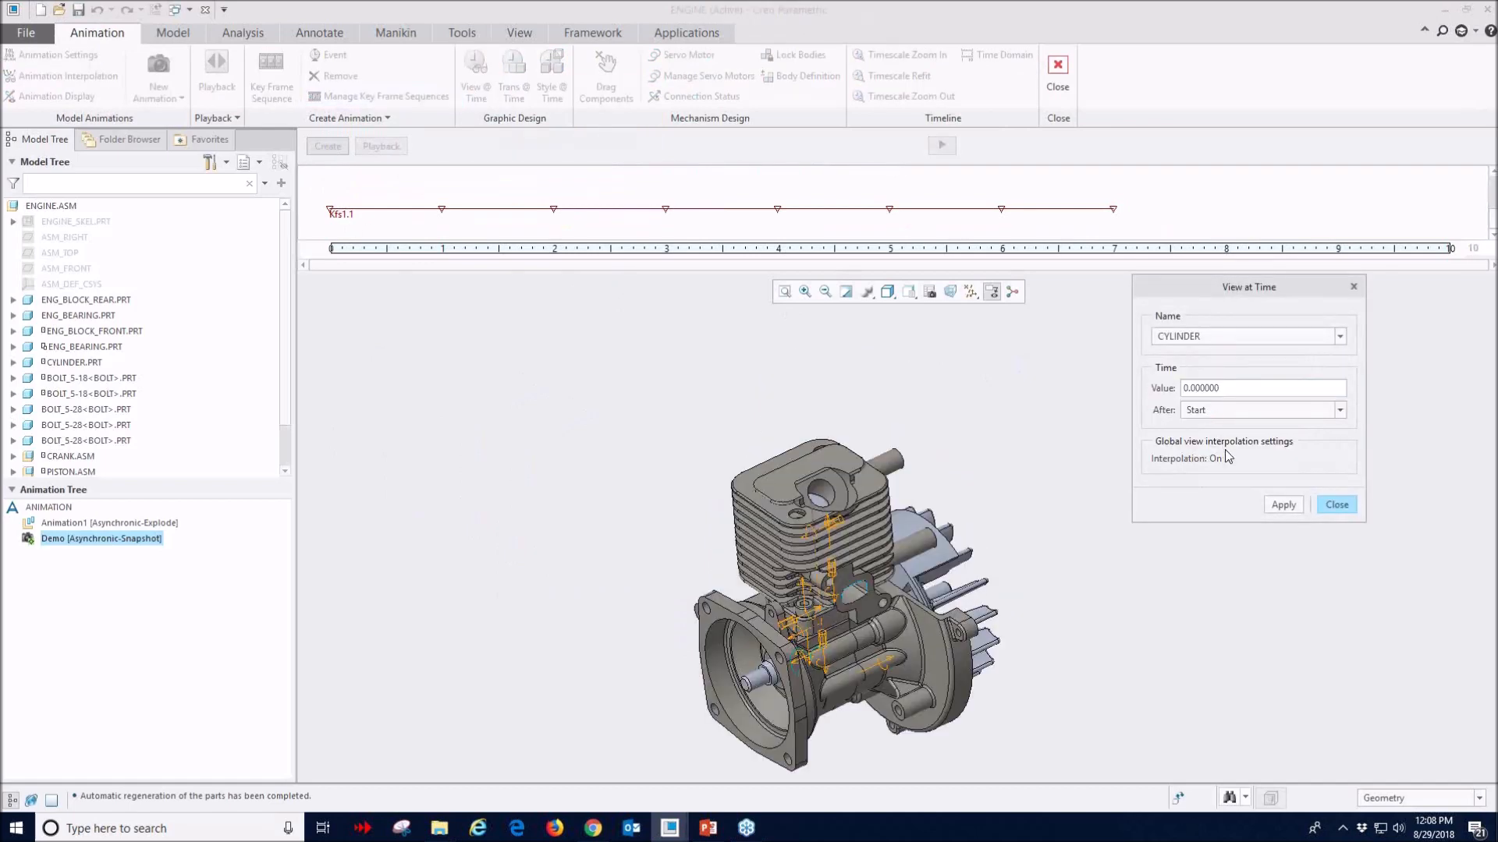
{"action": "left_click", "coordinate": [1284, 505]}
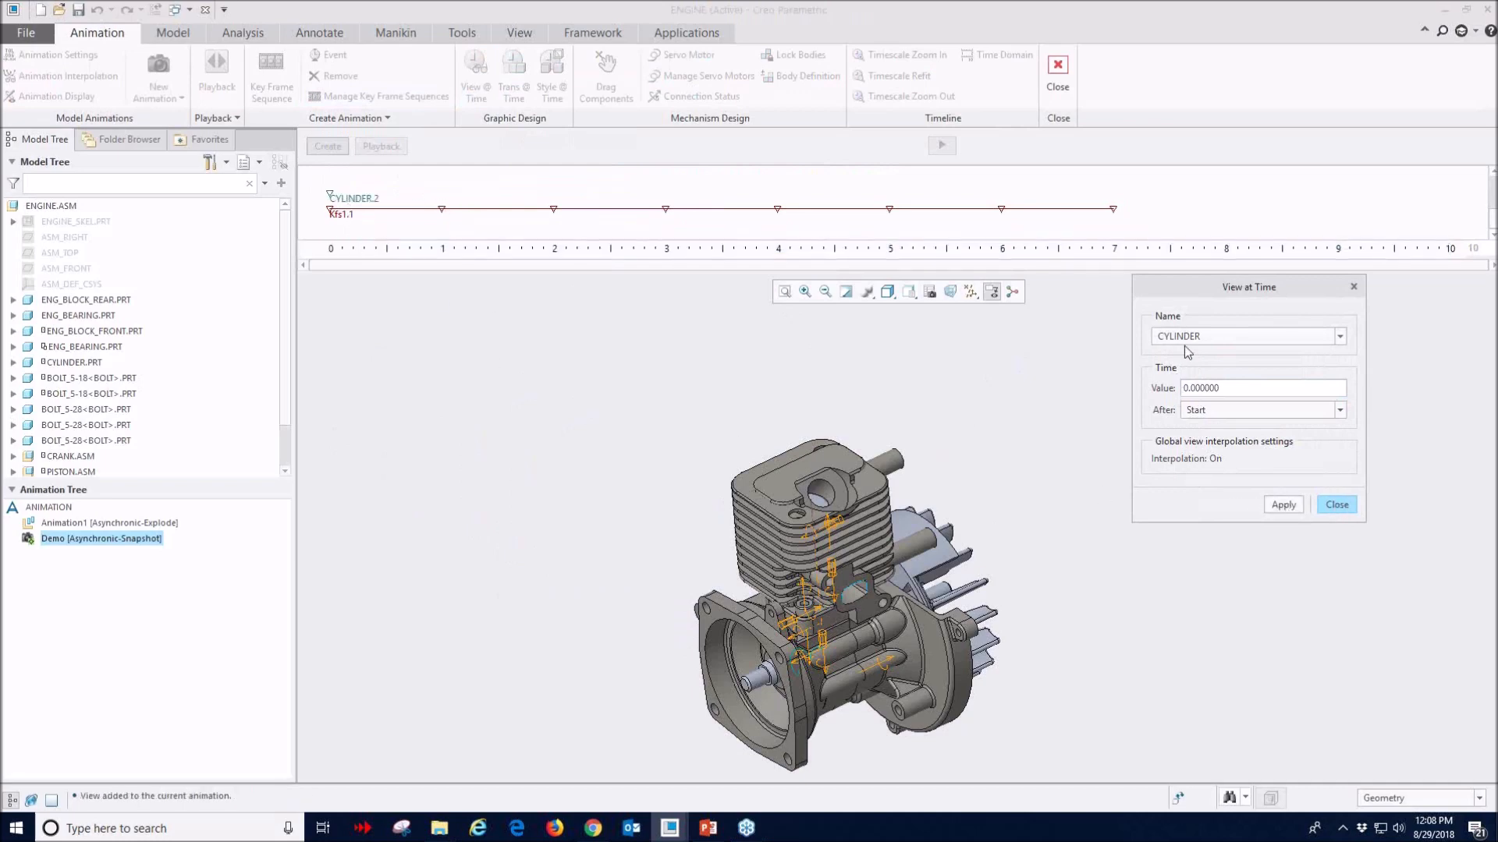
- Add the BOLT_02 view at time 0 after key frame Kfs1.1:2 (Snapshot_05) and finish adding views
{"action": "left_click", "coordinate": [1211, 338]}
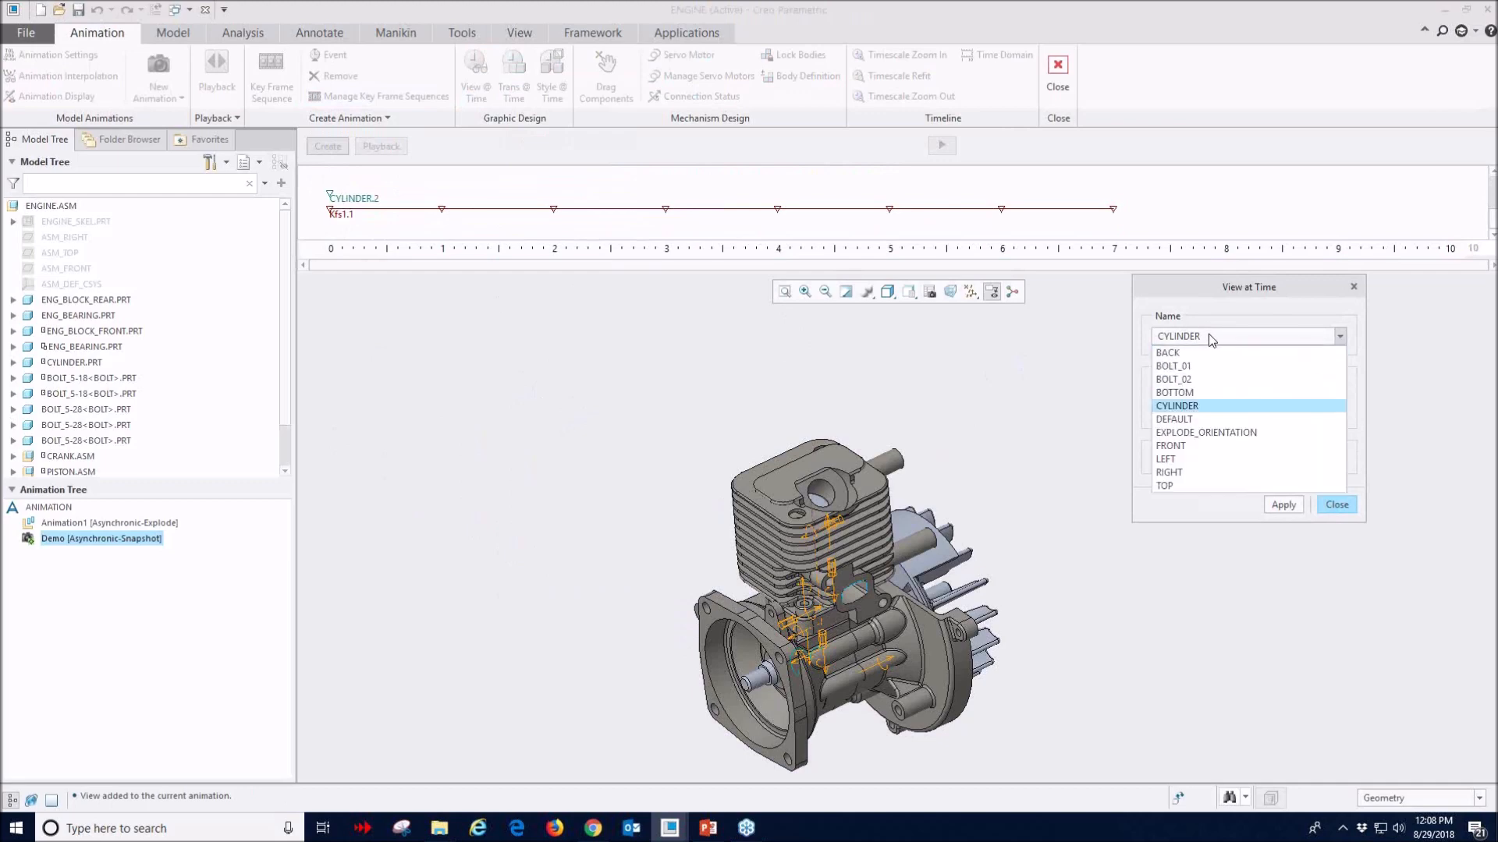
{"action": "left_click", "coordinate": [1192, 380]}
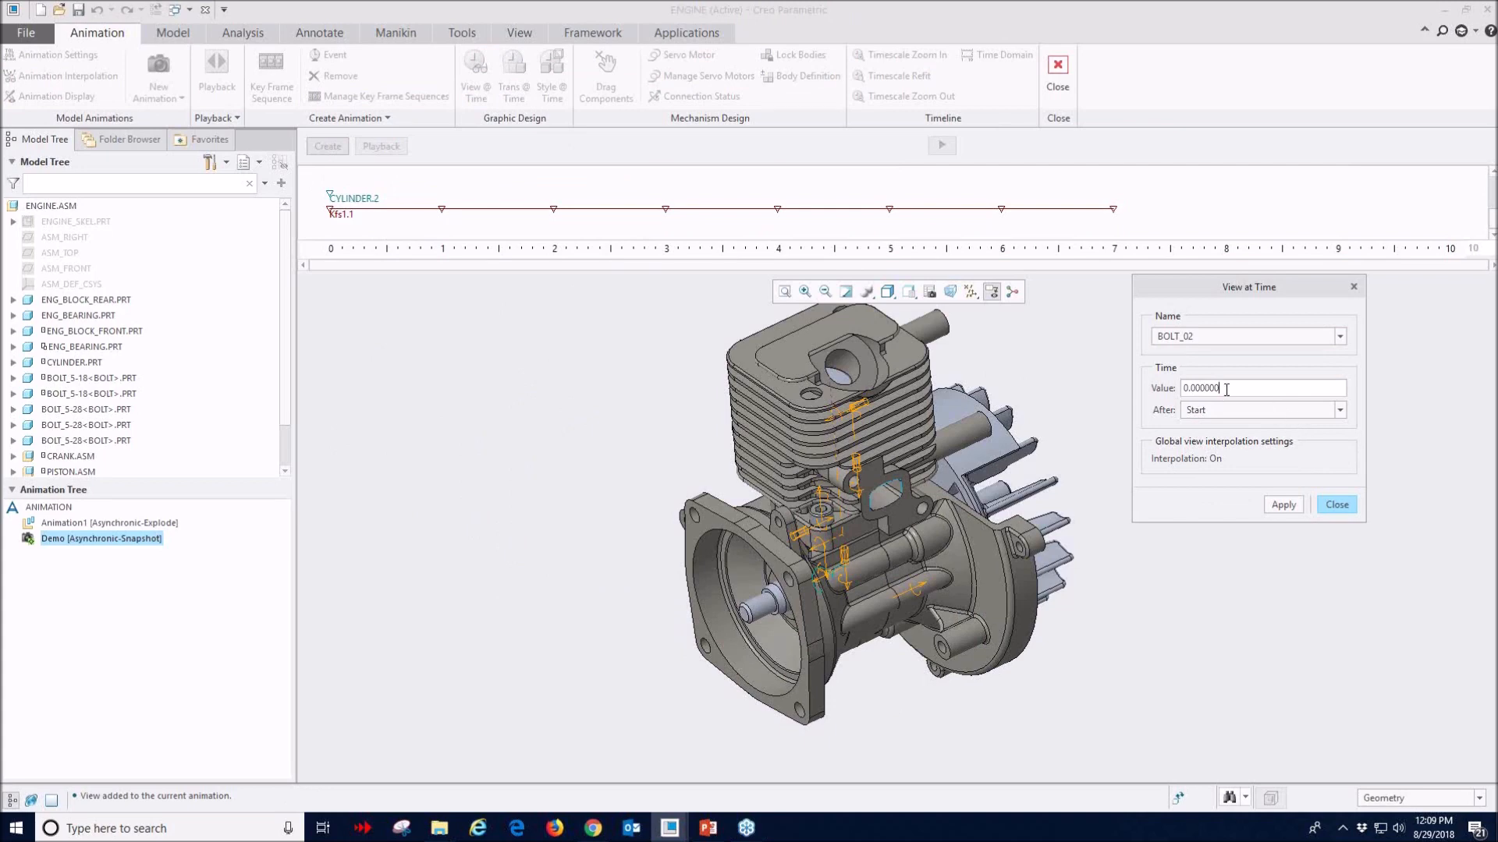
{"action": "left_click", "coordinate": [1340, 410]}
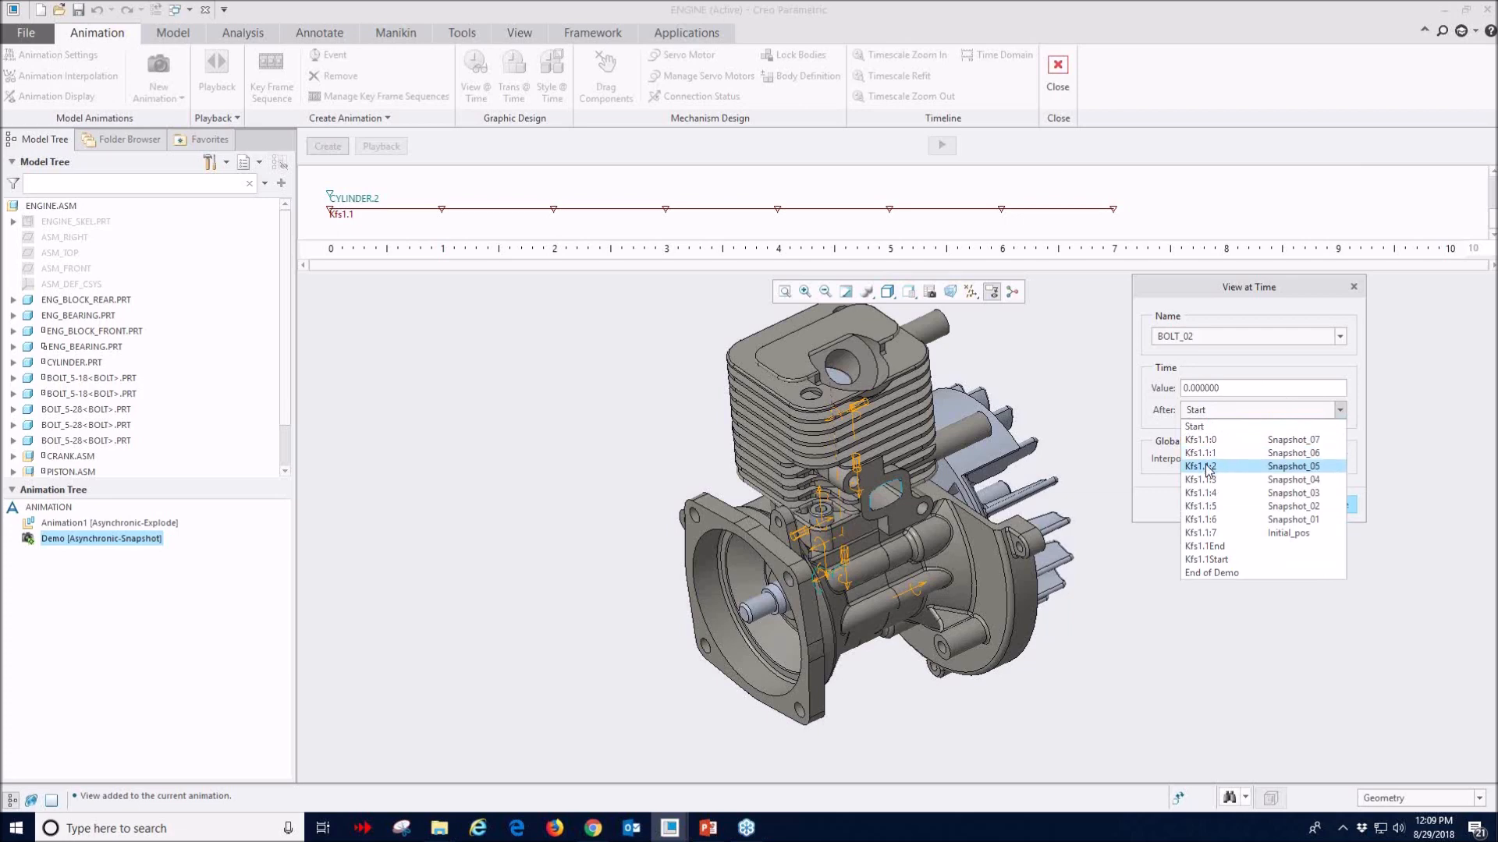
{"action": "left_click", "coordinate": [1208, 467]}
{"action": "left_click", "coordinate": [1281, 505]}
{"action": "left_click", "coordinate": [555, 211]}
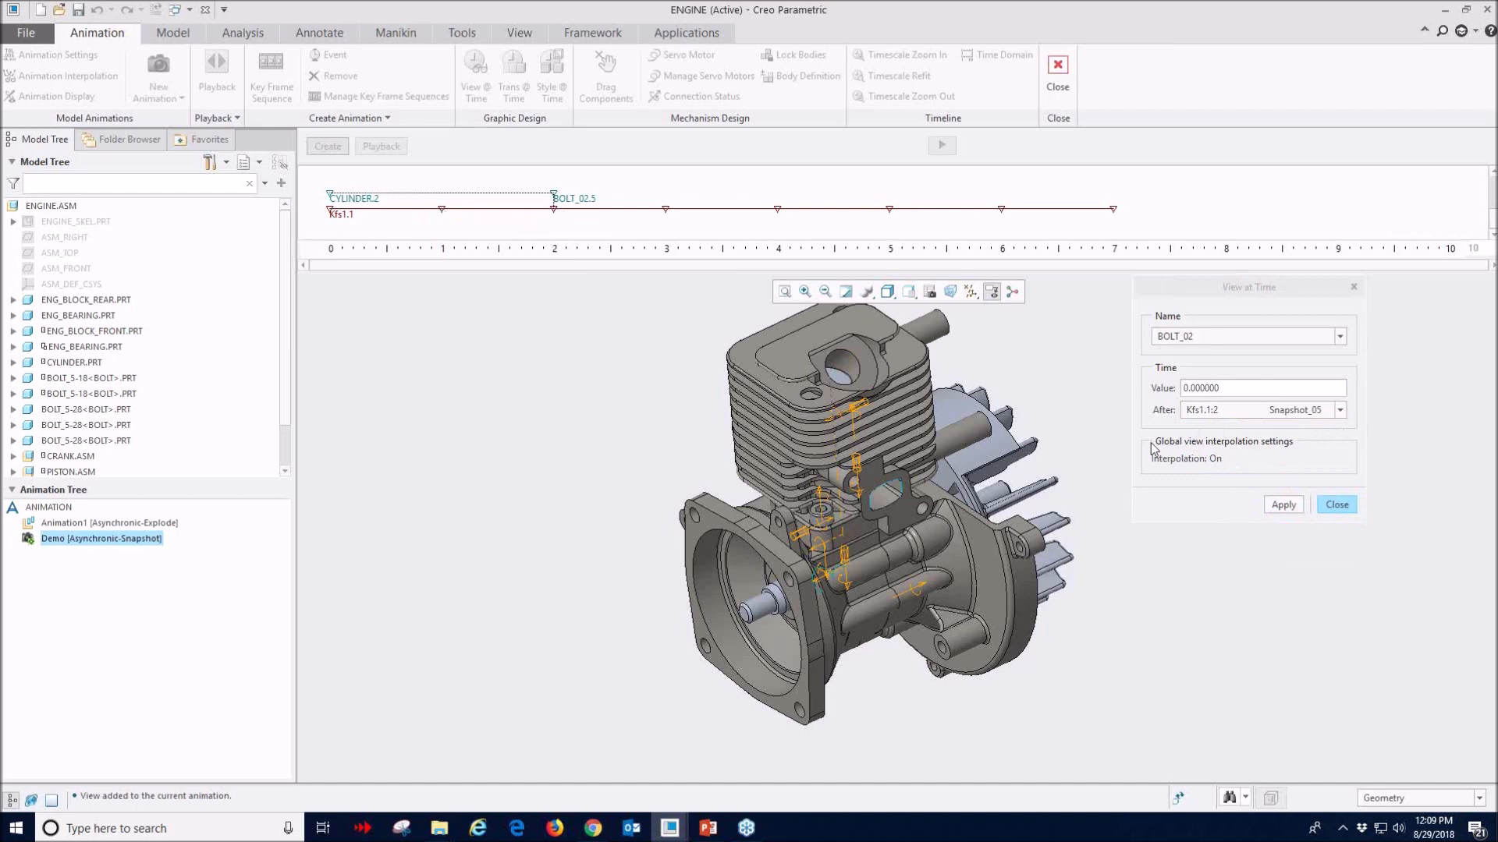
{"action": "left_click", "coordinate": [1297, 507]}
{"action": "left_click", "coordinate": [1336, 505]}
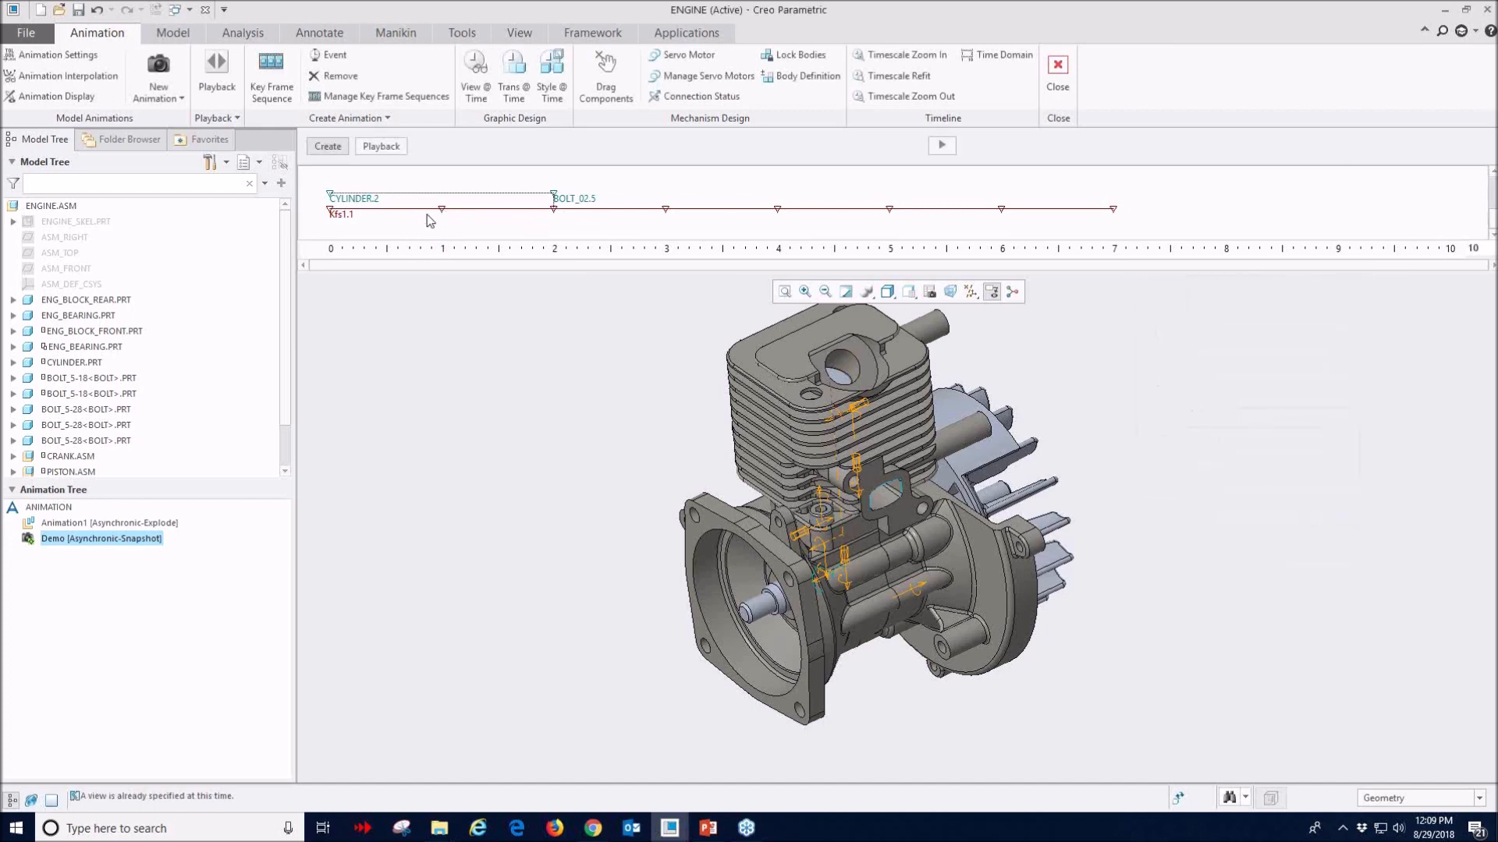
- Play the animation to check the view transitions and preview the key frame at time 2 from another angle
{"action": "left_click", "coordinate": [553, 210]}
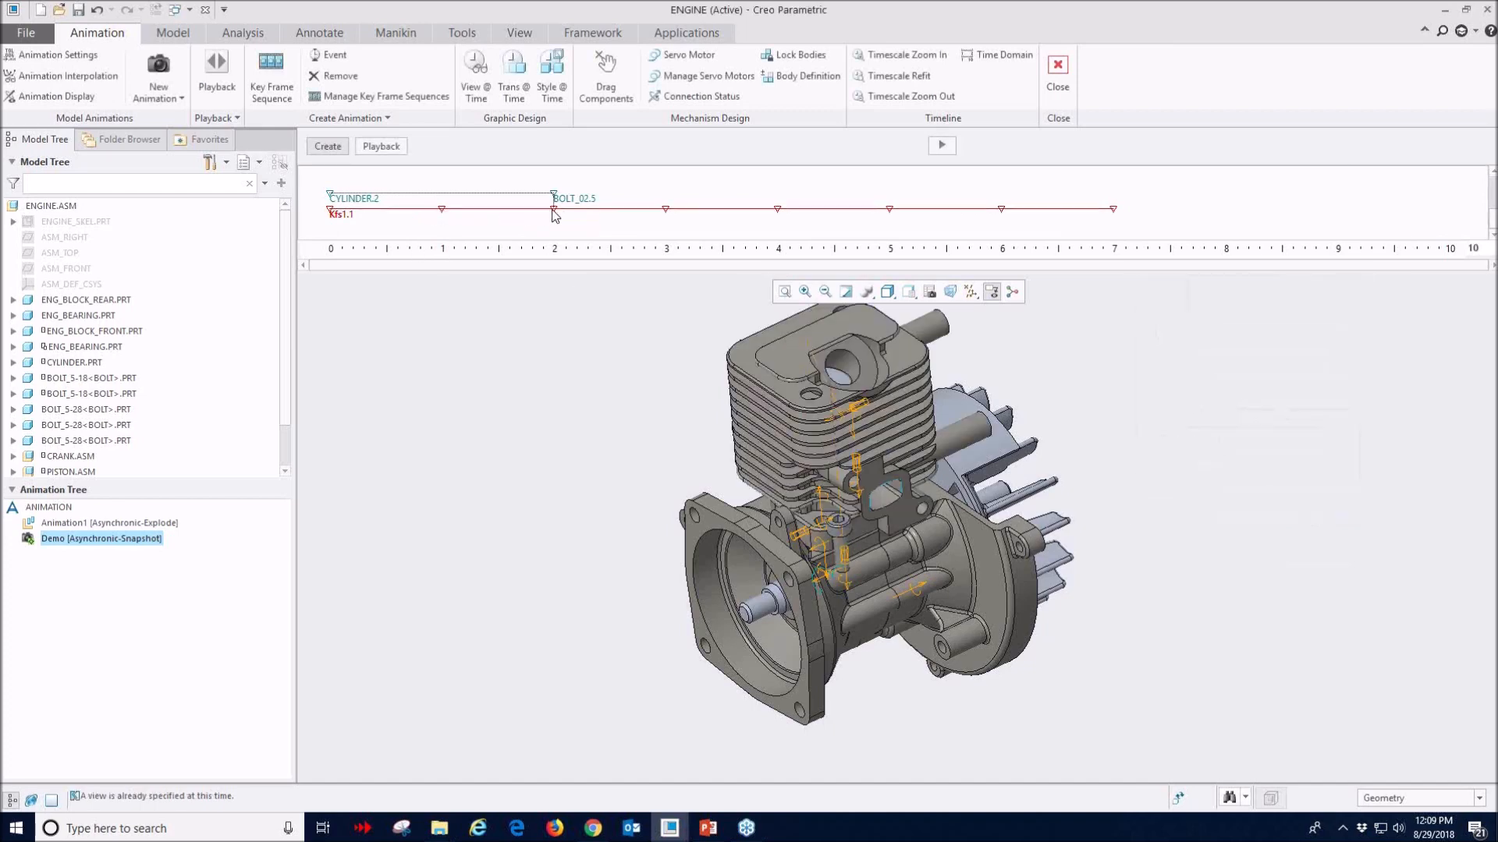
{"action": "left_click", "coordinate": [951, 150]}
{"action": "left_click", "coordinate": [676, 458]}
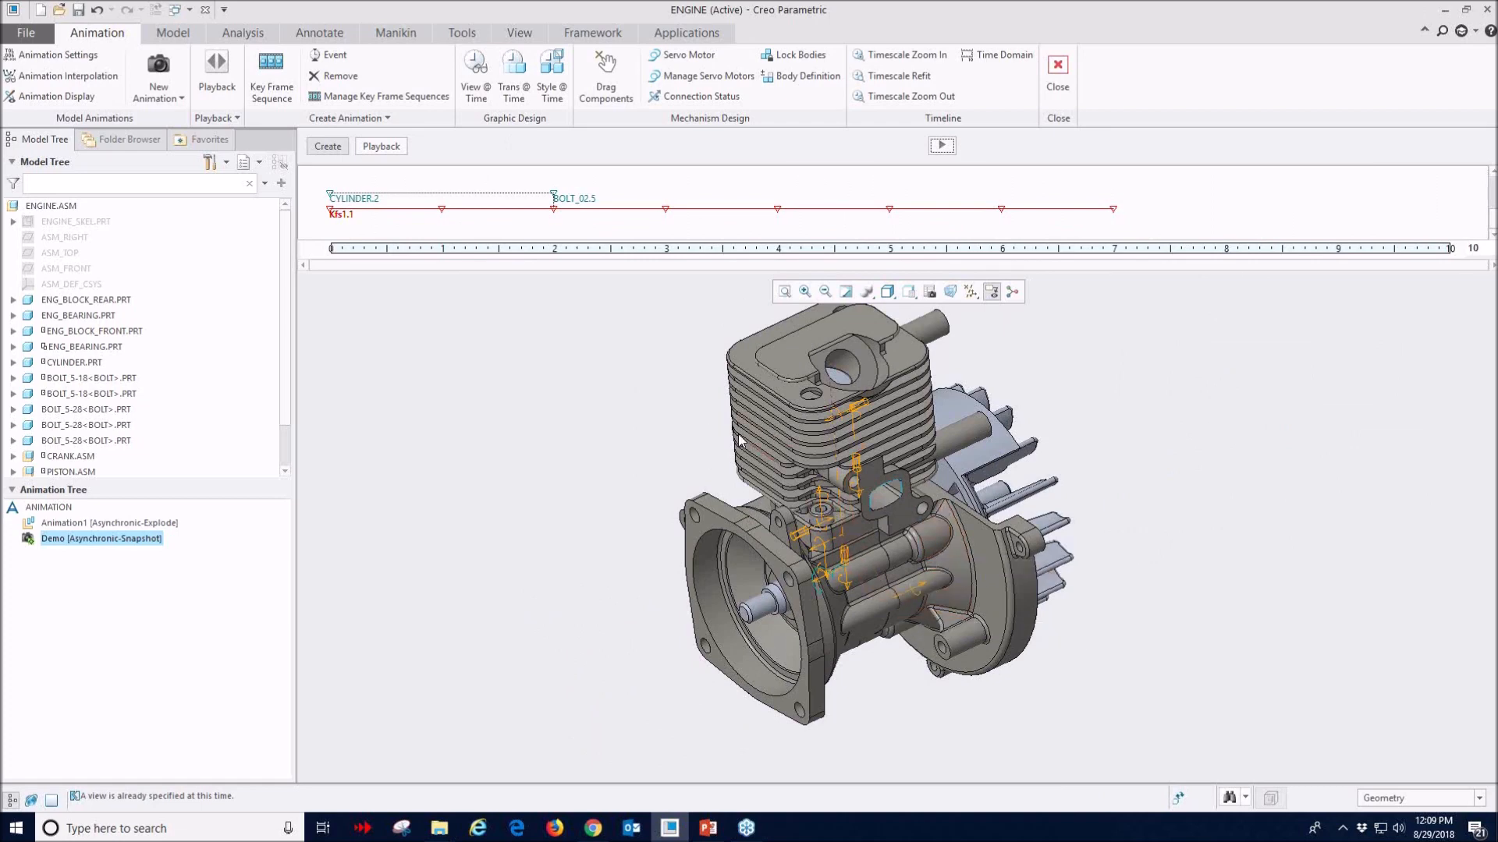
{"action": "middle_click_drag", "start_coordinate": [905, 577], "coordinate": [771, 569]}
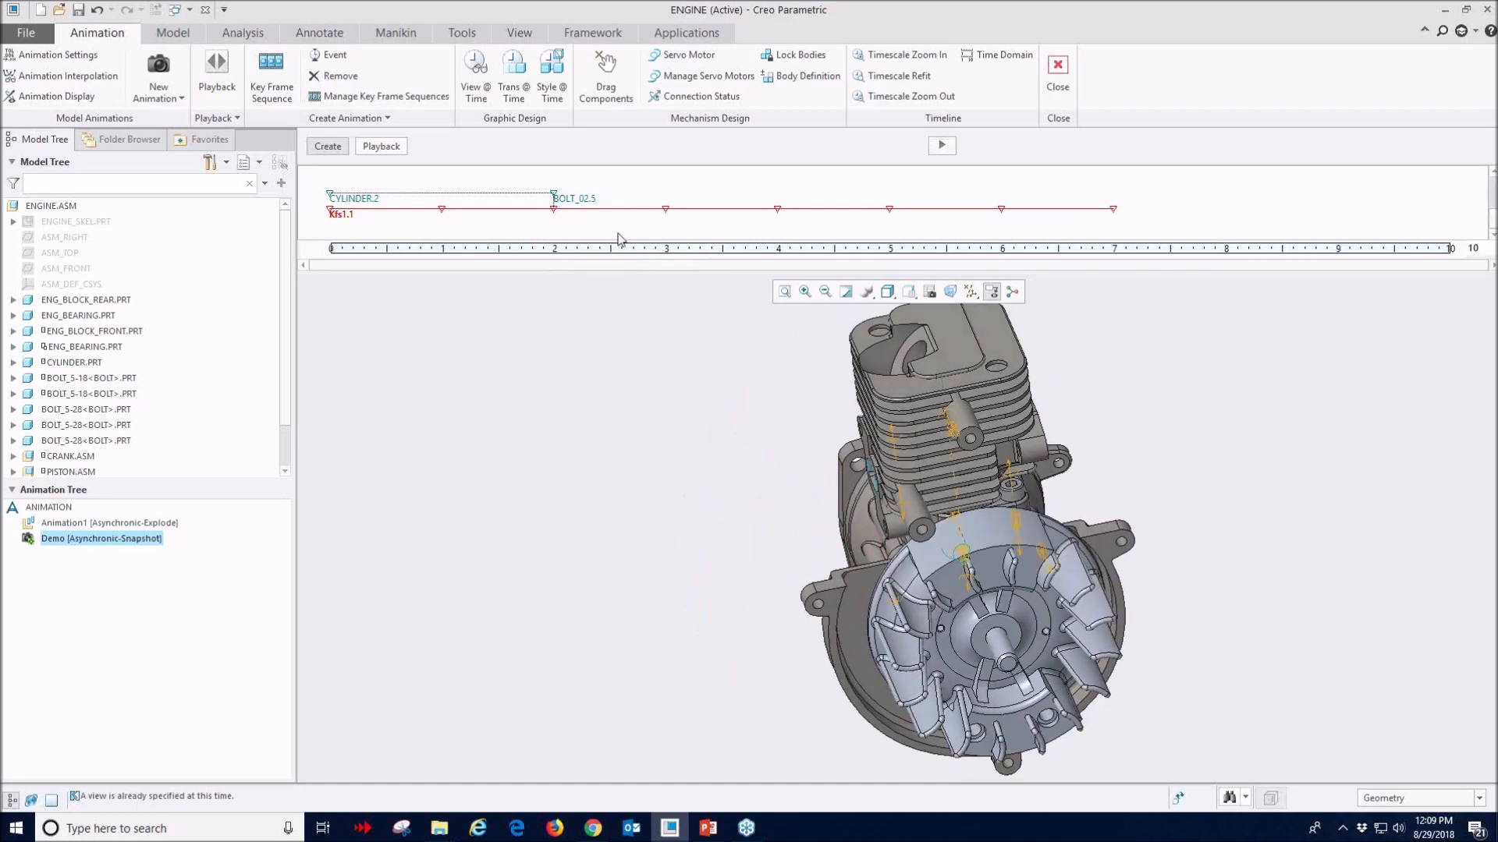
{"action": "left_click", "coordinate": [555, 210]}
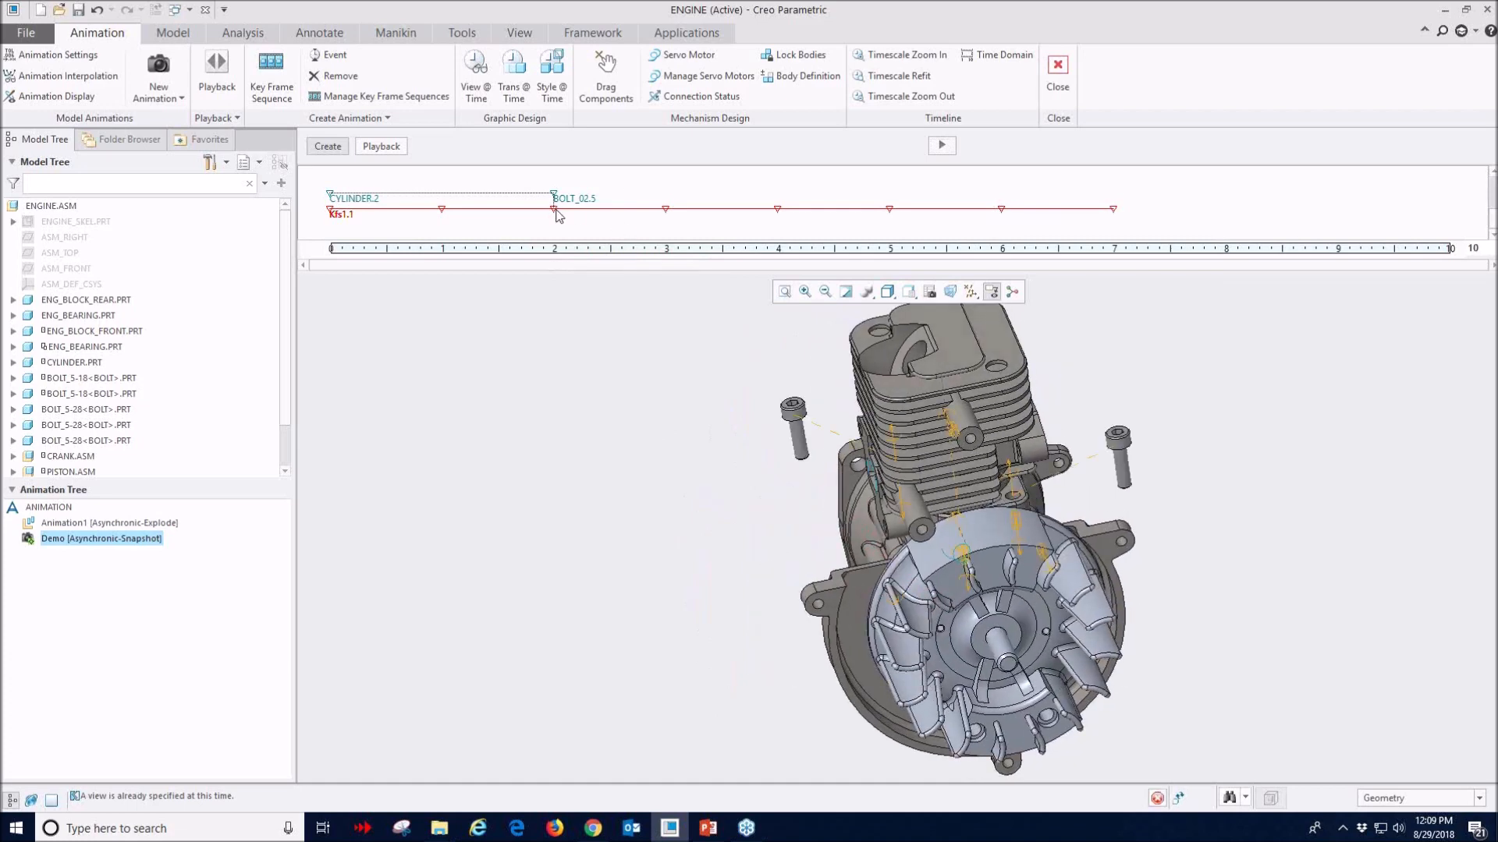
- Preview the key frames at times 3, 5 and 4 on the timeline, and examine the engine bolts from another angle
{"action": "left_click", "coordinate": [666, 210]}
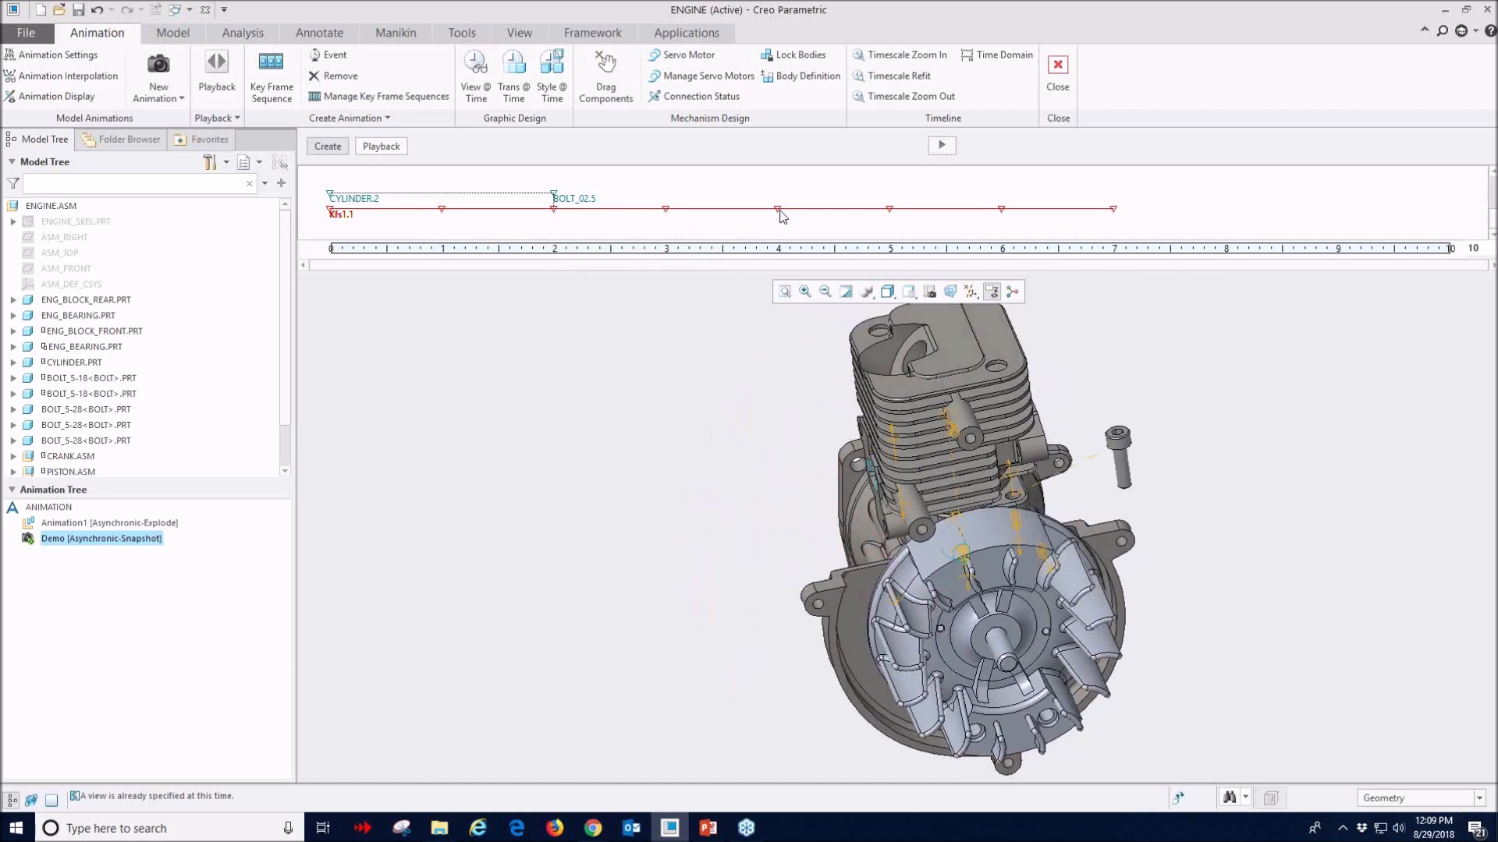
{"action": "left_click", "coordinate": [890, 211]}
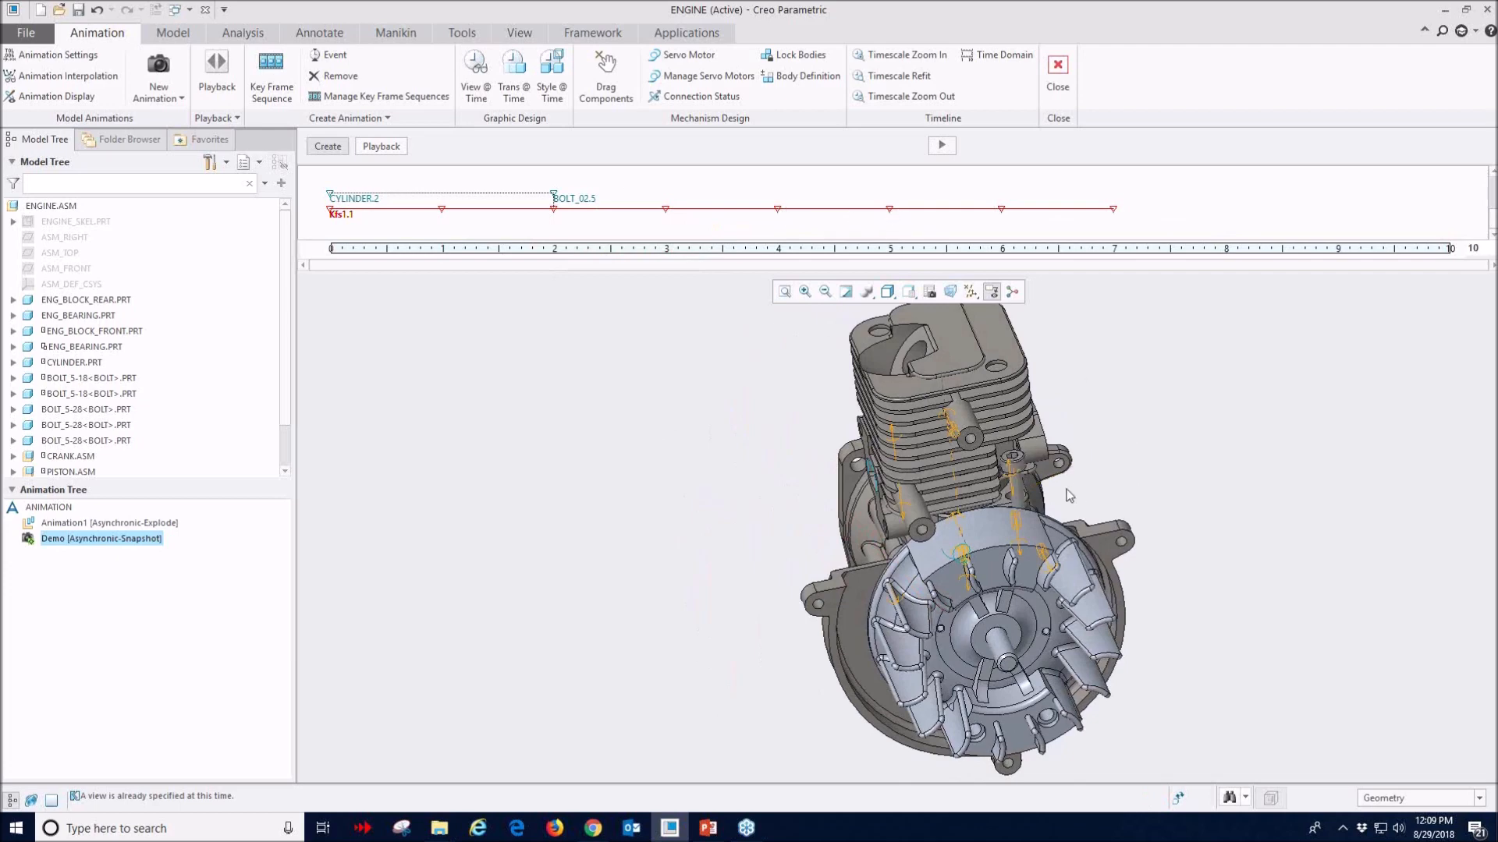
{"action": "left_click", "coordinate": [777, 212]}
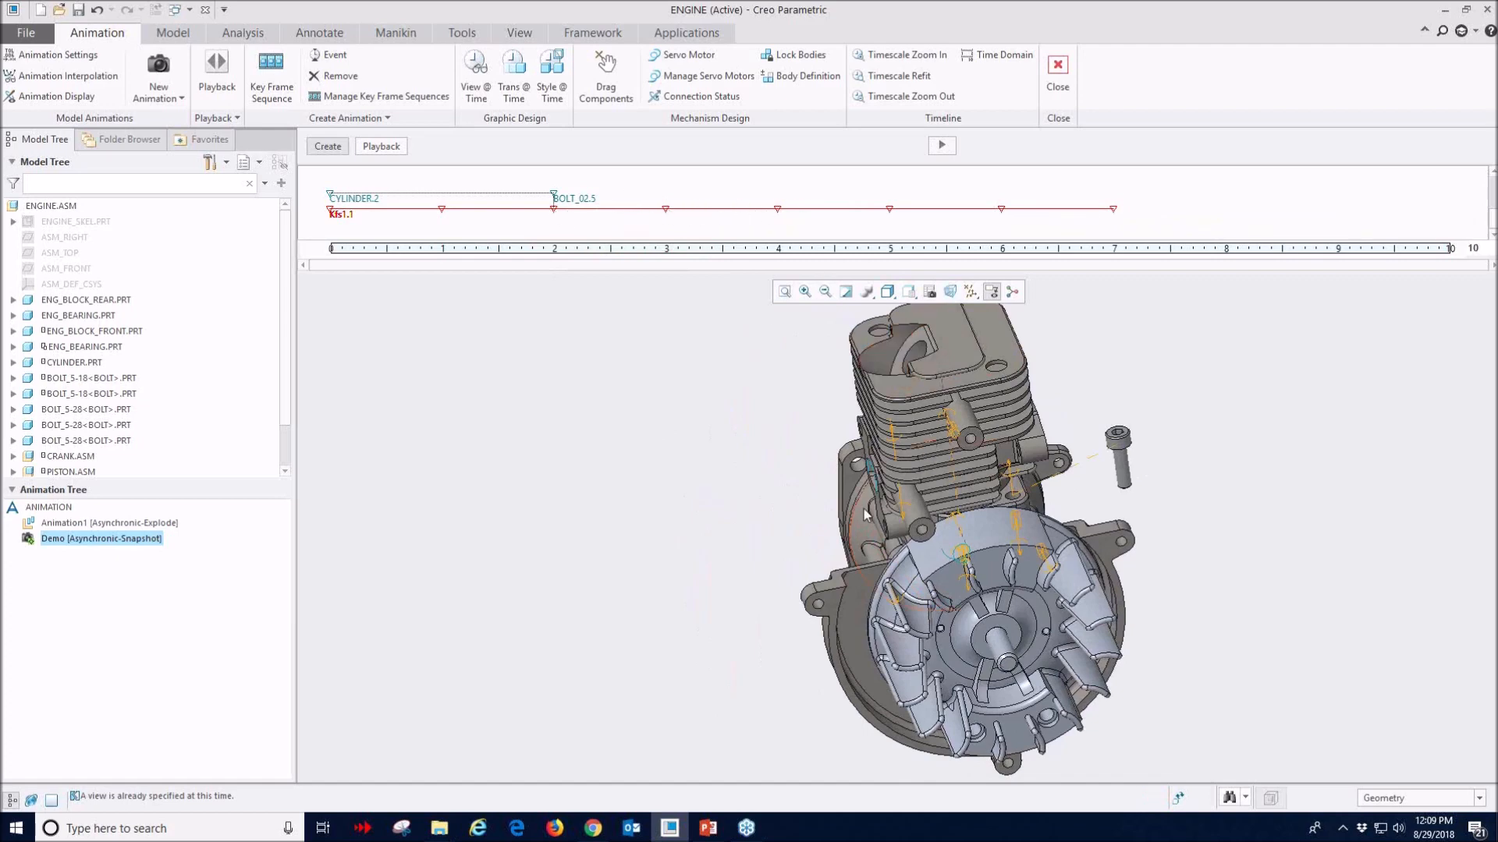
{"action": "middle_click_drag", "start_coordinate": [1012, 528], "coordinate": [1097, 542]}
{"action": "middle_click_drag", "start_coordinate": [986, 653], "coordinate": [968, 608]}
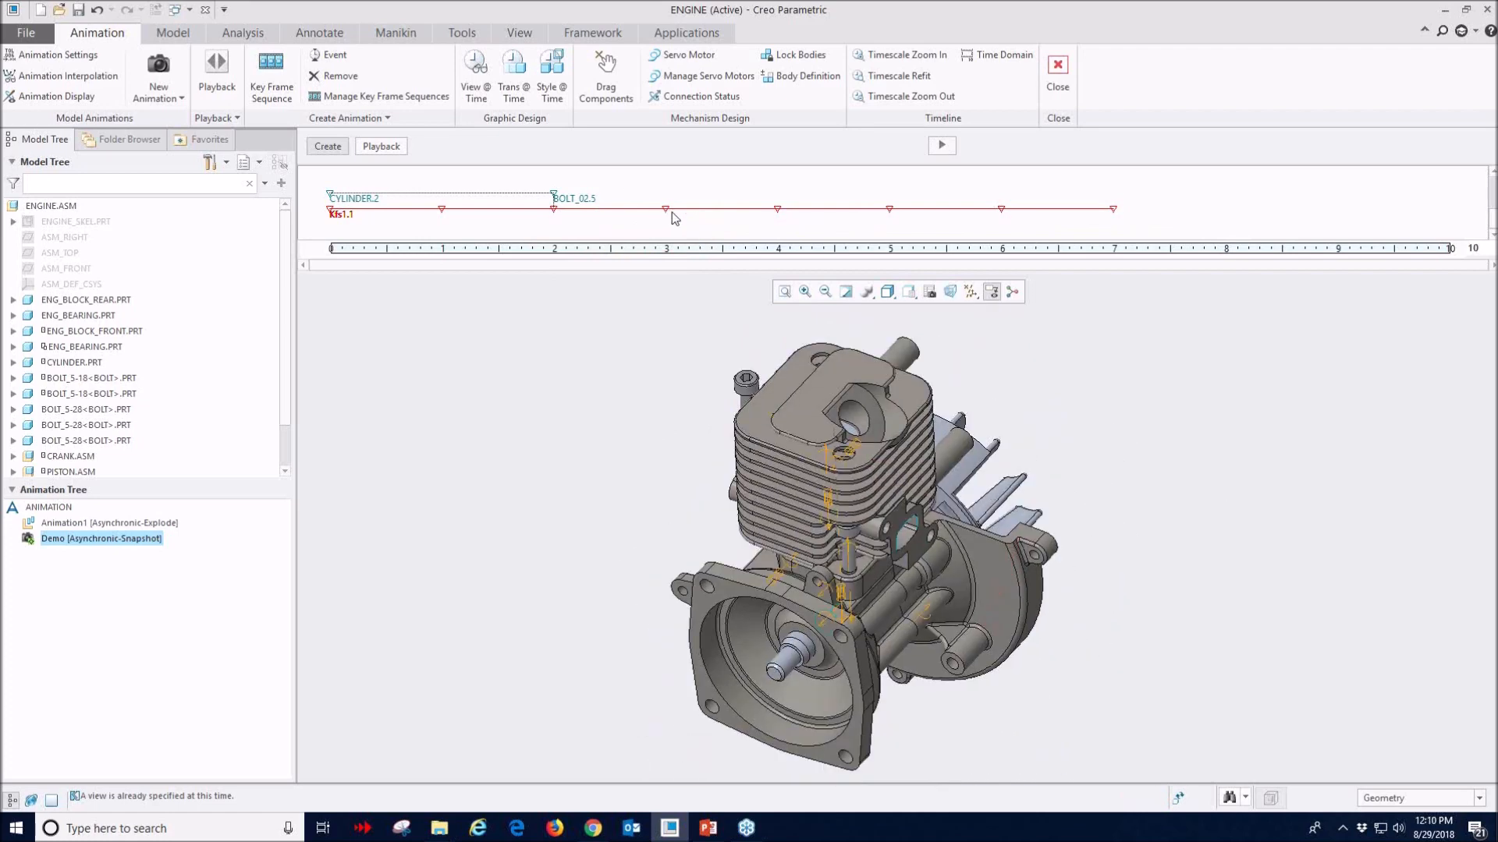
- Step through the timeline key frames from time 1 to 5 to check which bolt moves at each one
{"action": "double_click", "coordinate": [664, 211]}
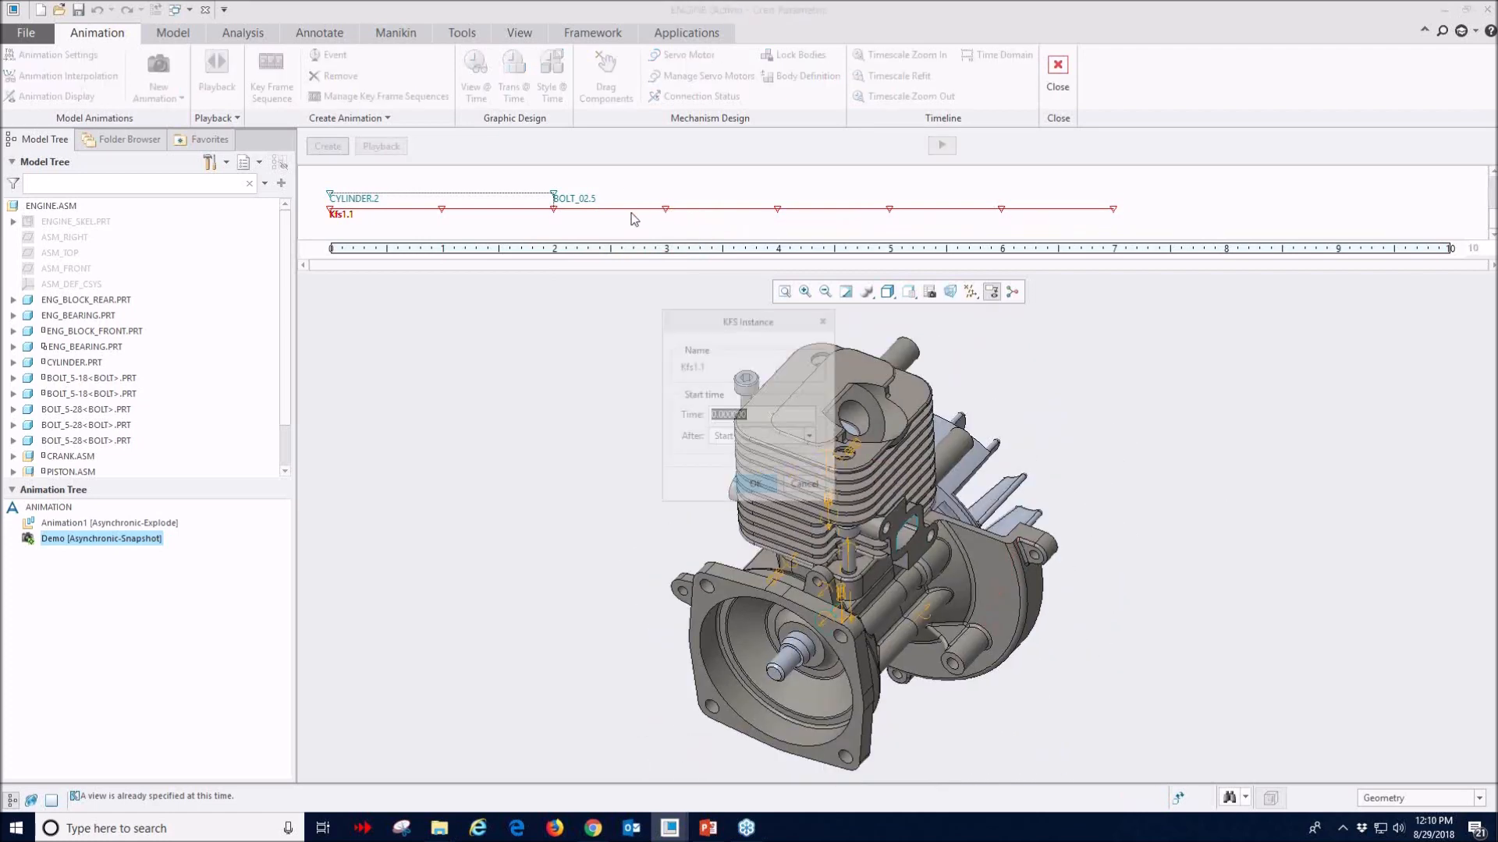
{"action": "left_click", "coordinate": [804, 485]}
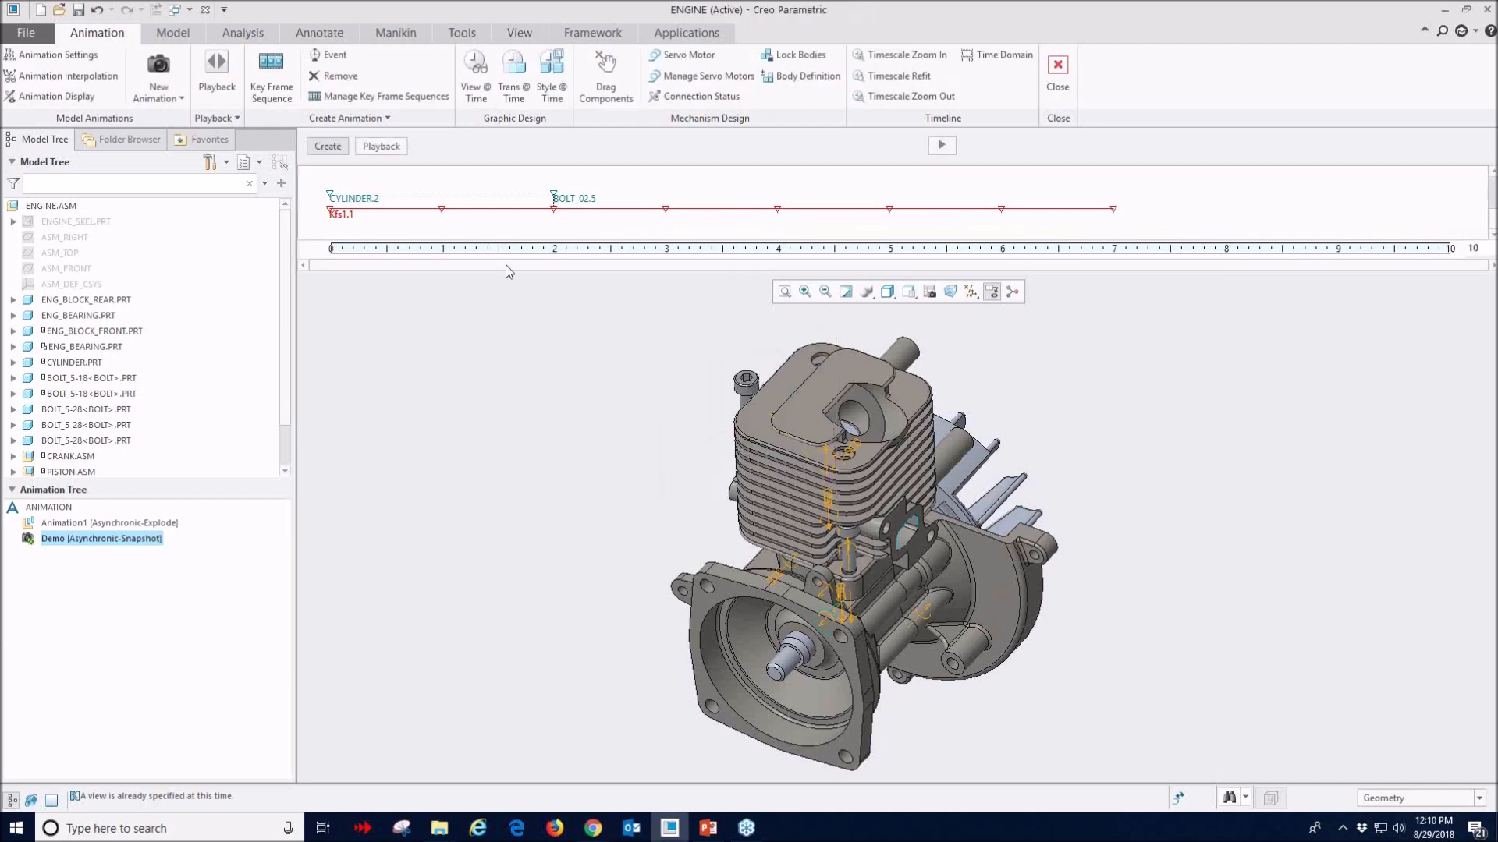
{"action": "left_click", "coordinate": [443, 210]}
{"action": "left_click", "coordinate": [554, 210]}
{"action": "left_click", "coordinate": [667, 211]}
{"action": "left_click", "coordinate": [778, 211]}
{"action": "left_click", "coordinate": [889, 210]}
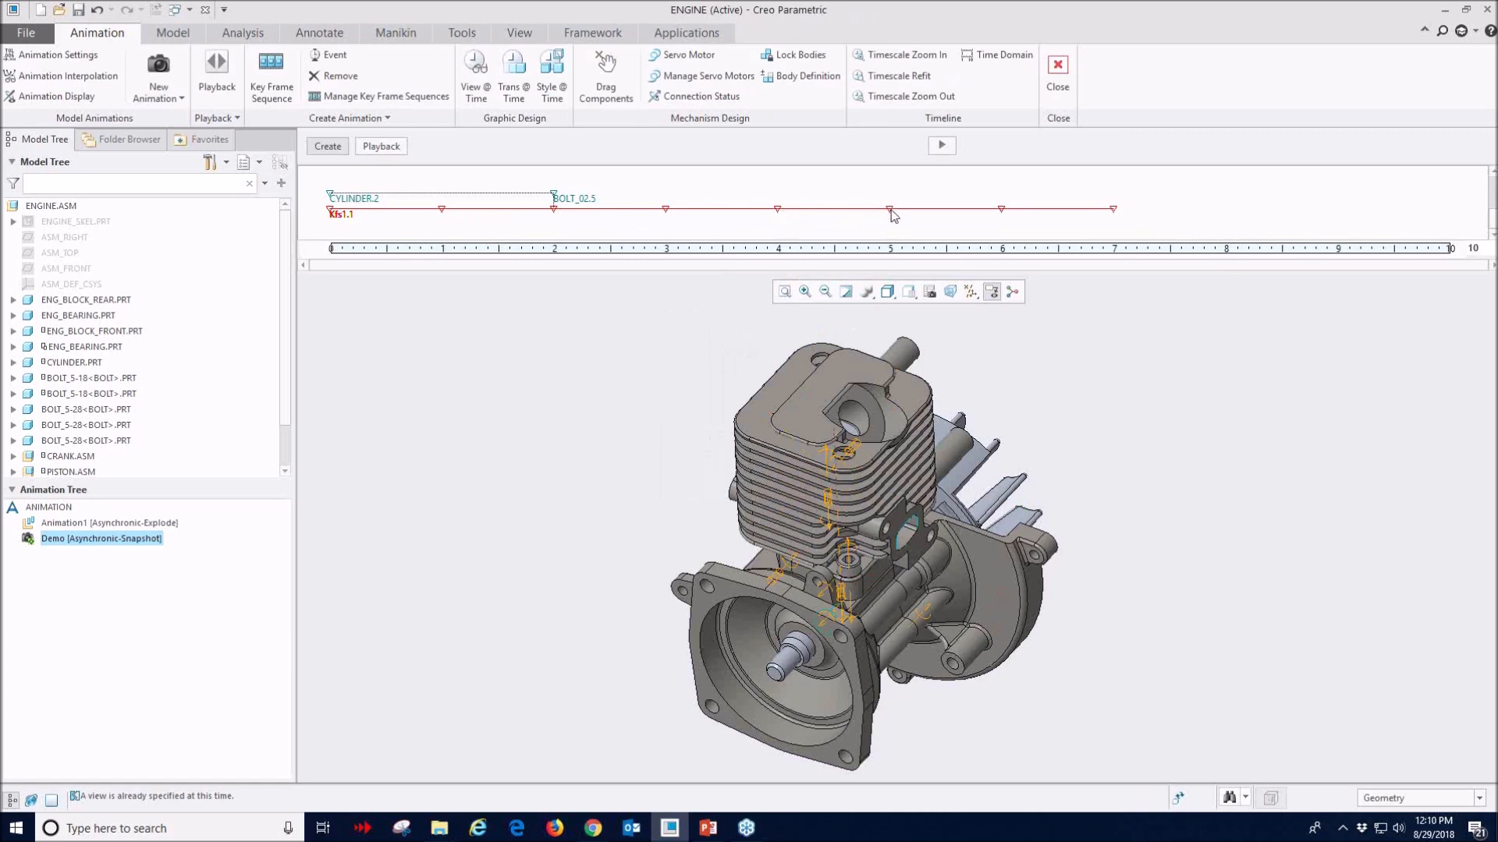
{"action": "left_click", "coordinate": [778, 210]}
{"action": "left_click", "coordinate": [666, 210]}
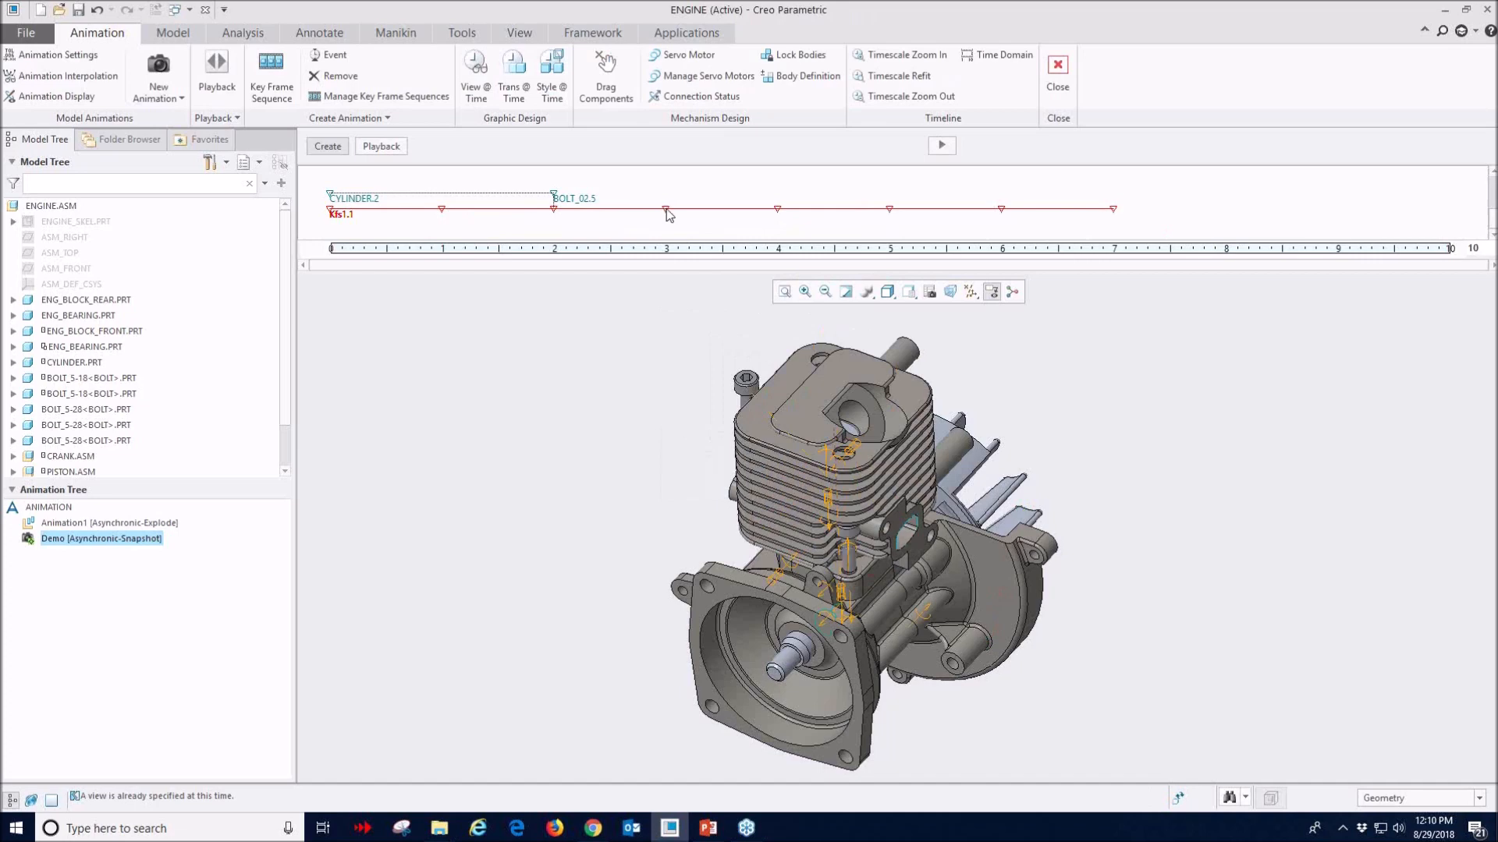
- Open key frame sequence Kfs1 for editing and review its snapshots between Snapshot_06 and Snapshot_02 to identify the bolt movements
{"action": "right_click", "coordinate": [669, 215]}
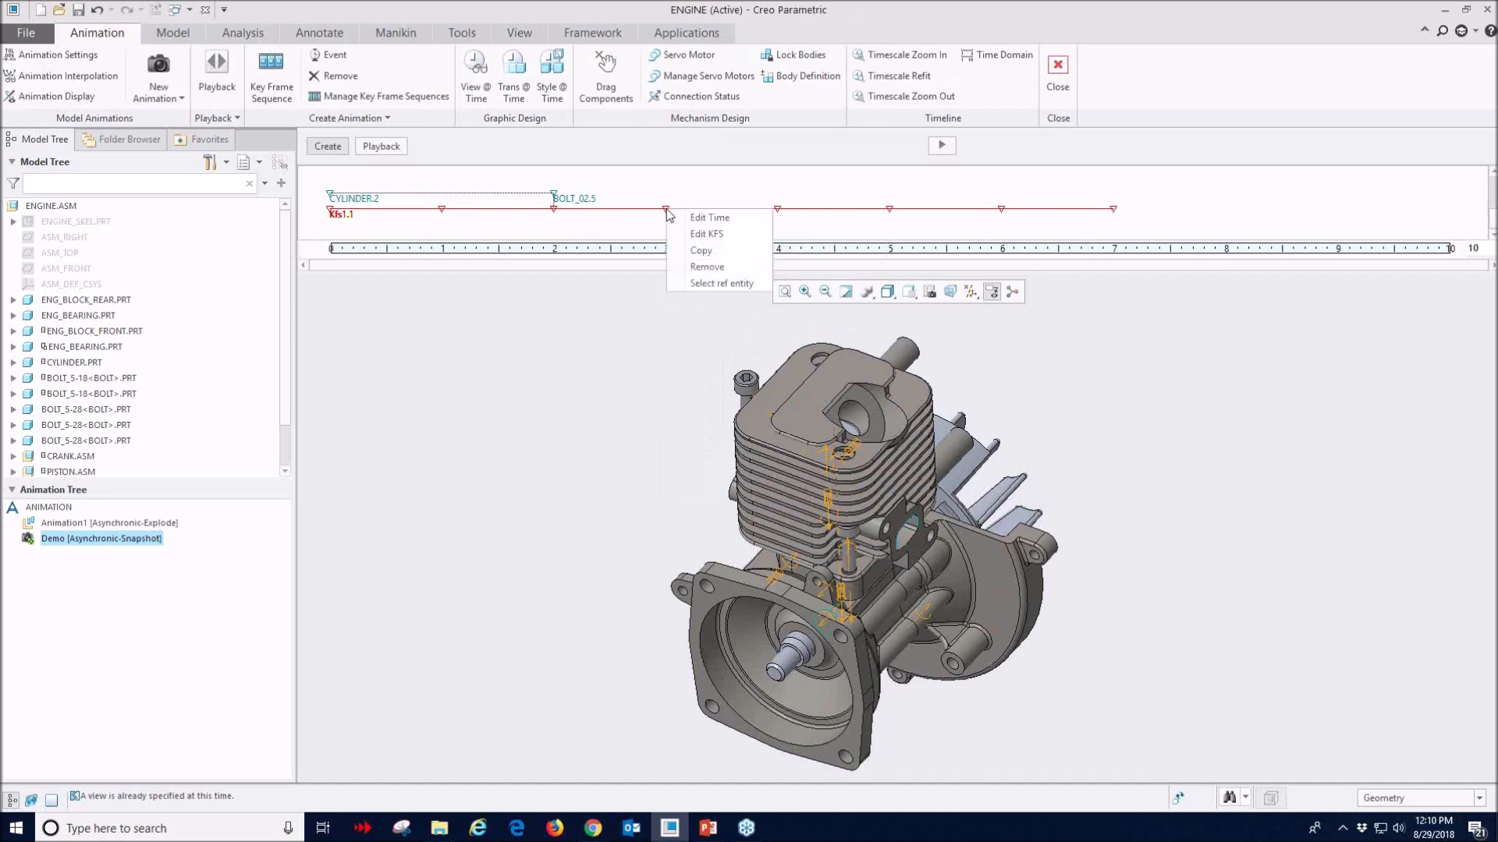
{"action": "left_click", "coordinate": [706, 234]}
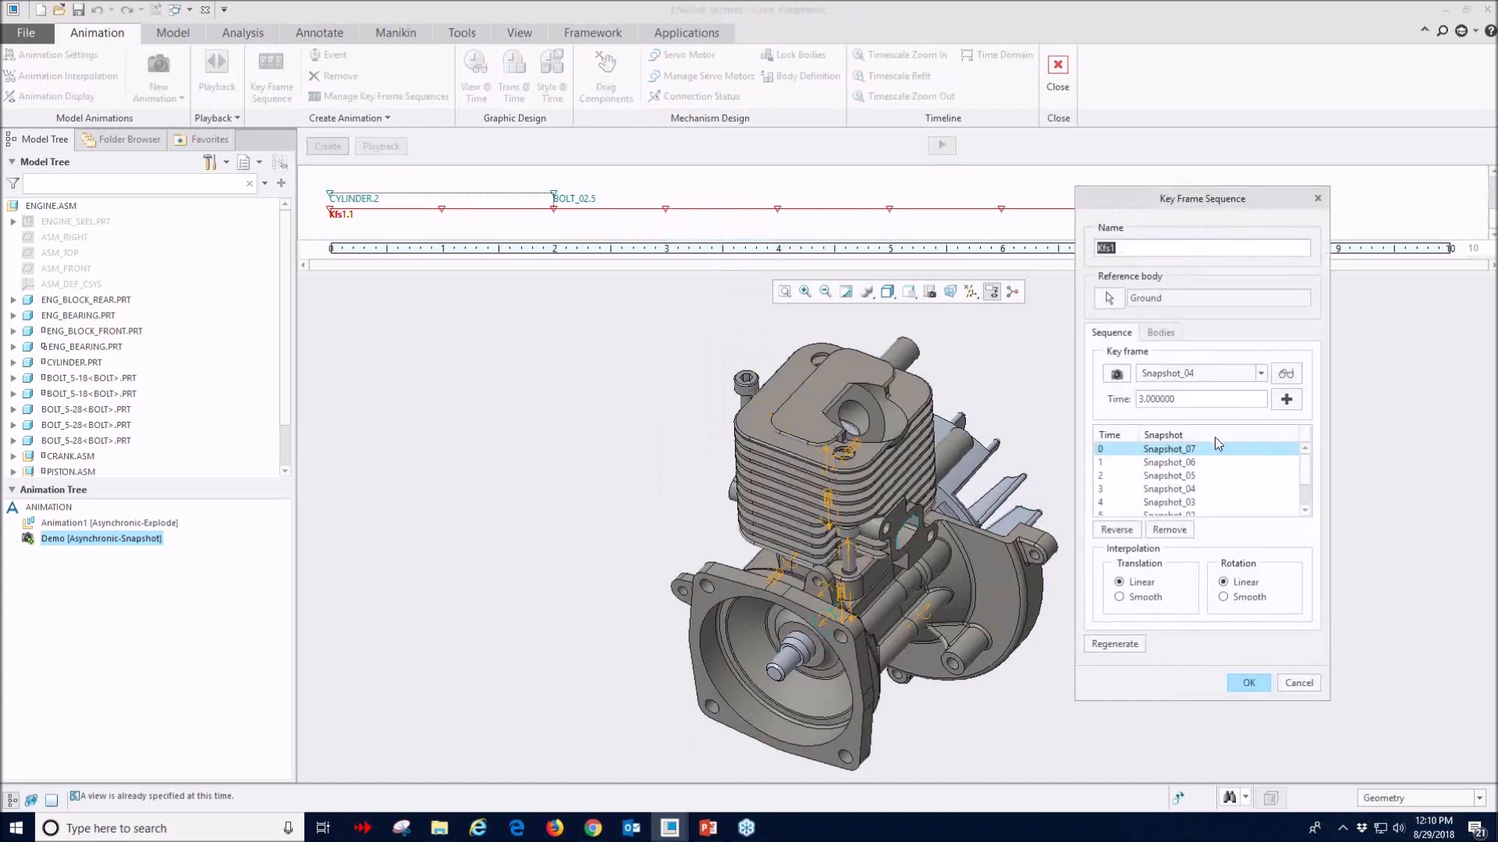
{"action": "left_click", "coordinate": [1170, 463]}
{"action": "left_click", "coordinate": [1170, 489]}
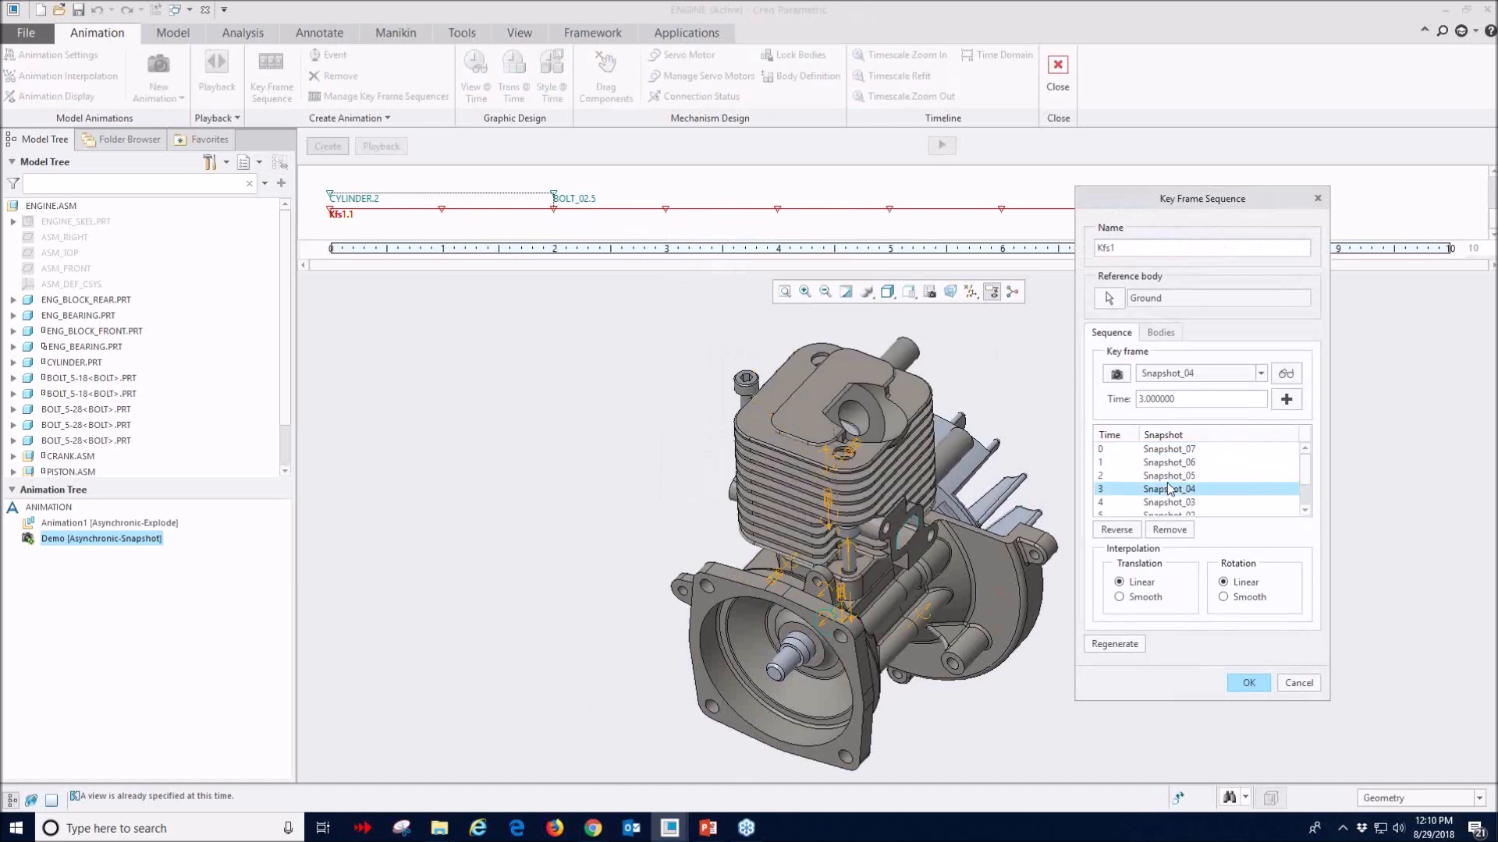
{"action": "left_click", "coordinate": [1168, 477]}
{"action": "left_click", "coordinate": [1169, 490]}
{"action": "left_click", "coordinate": [1168, 503]}
{"action": "scroll", "coordinate": [1167, 505], "scroll_direction": "down", "scroll_amount": 1}
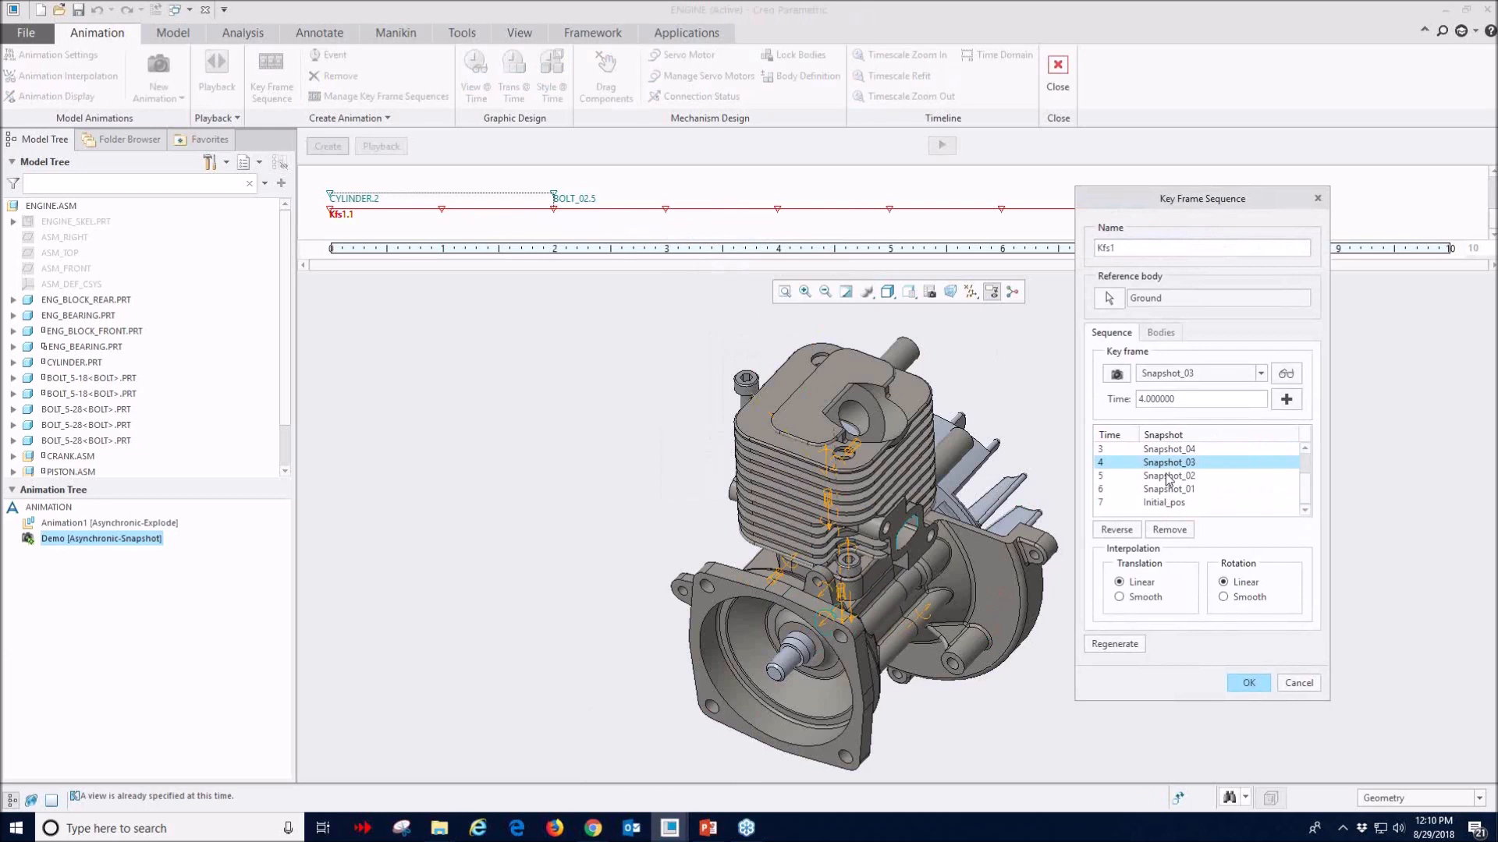
{"action": "left_click", "coordinate": [1169, 476]}
{"action": "left_click", "coordinate": [1168, 462]}
{"action": "left_click", "coordinate": [1168, 451]}
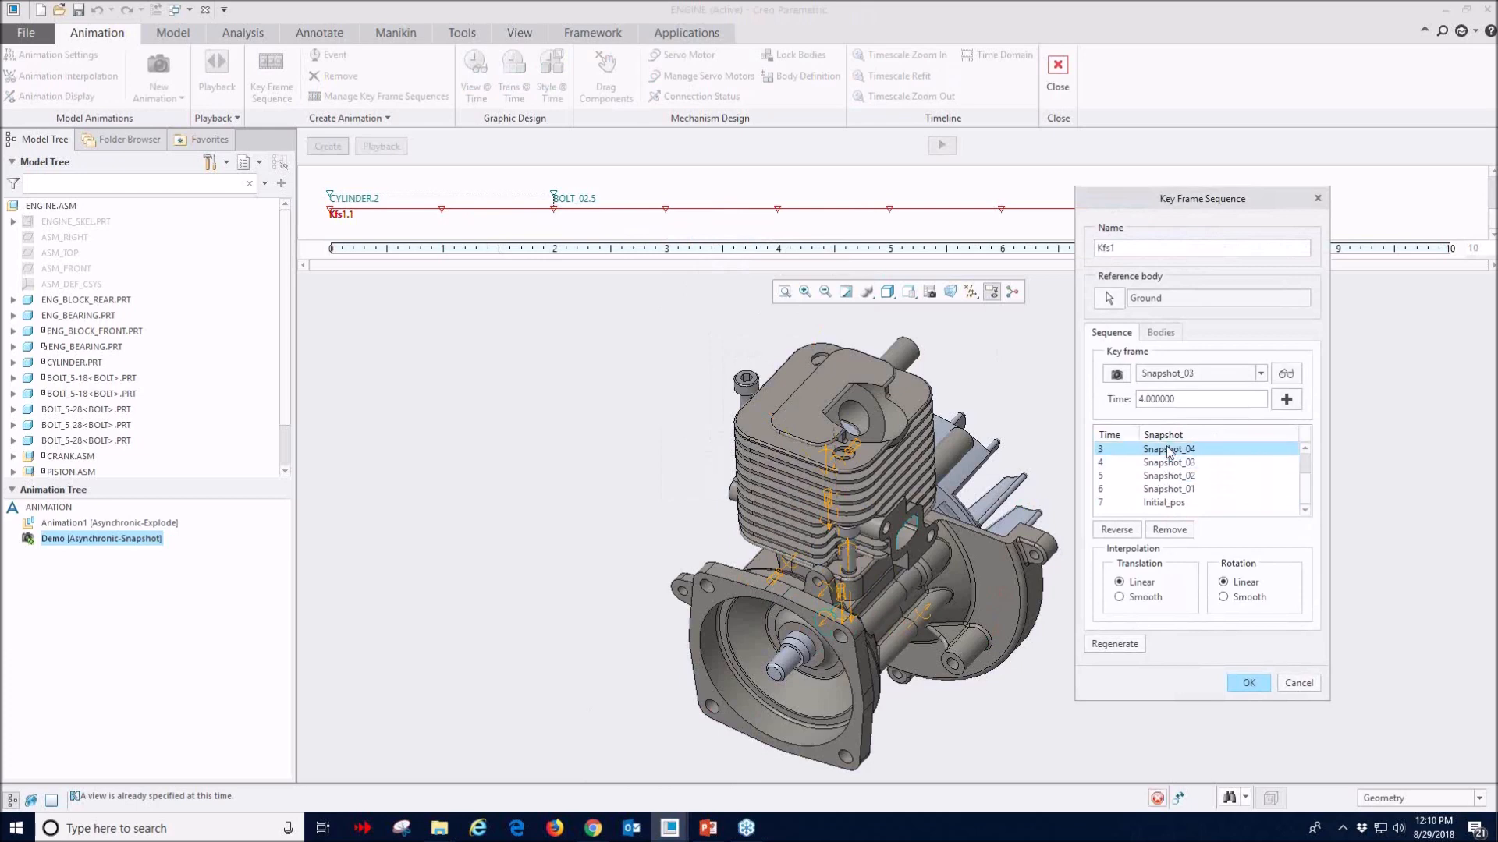
{"action": "scroll", "coordinate": [1166, 475], "scroll_direction": "up", "scroll_amount": 1}
{"action": "left_click", "coordinate": [1163, 489]}
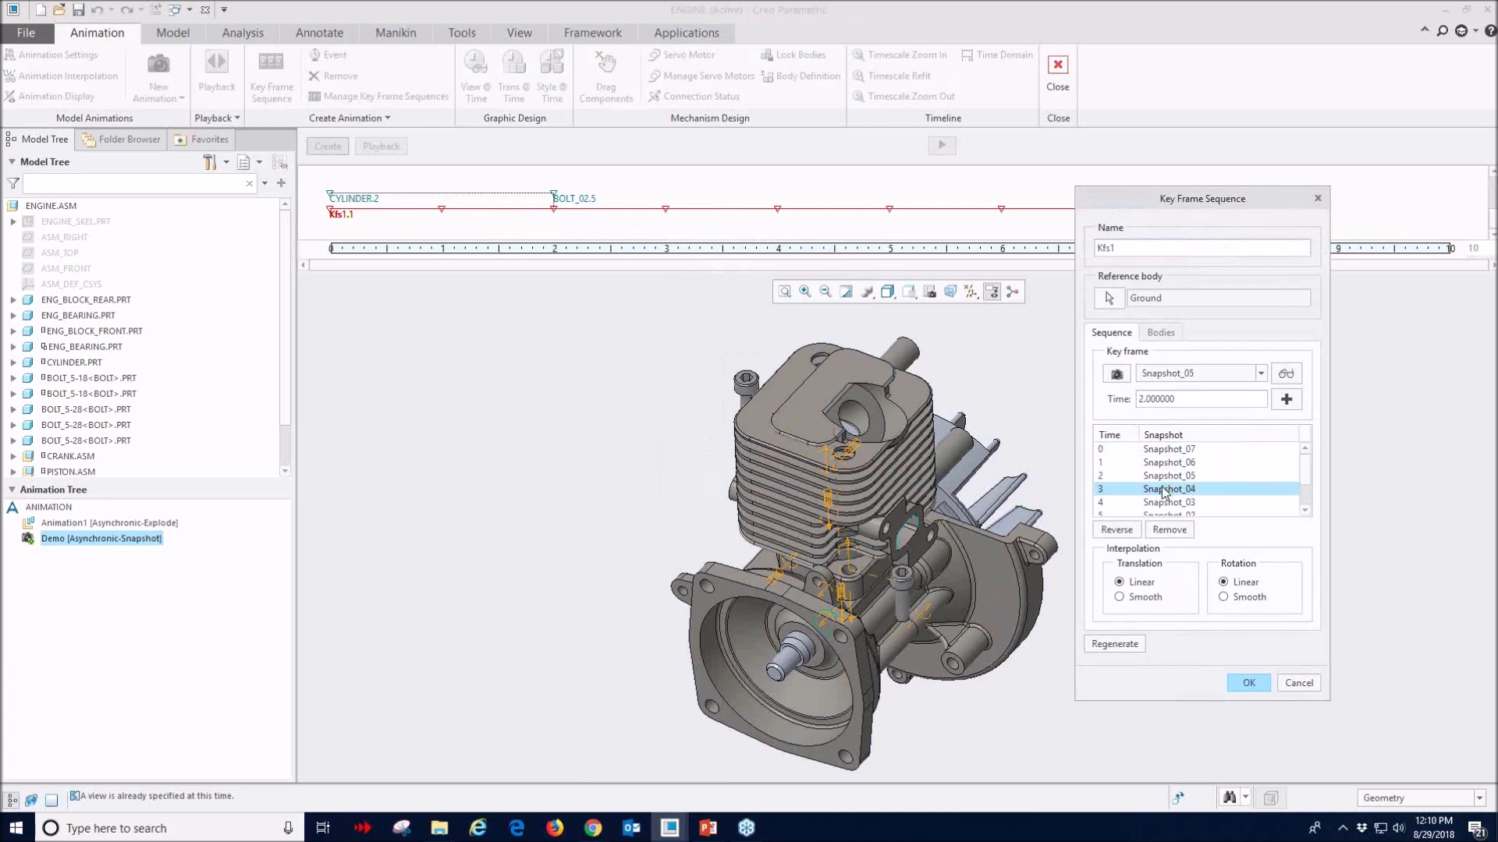
{"action": "left_click", "coordinate": [1163, 503]}
{"action": "left_click", "coordinate": [1164, 514]}
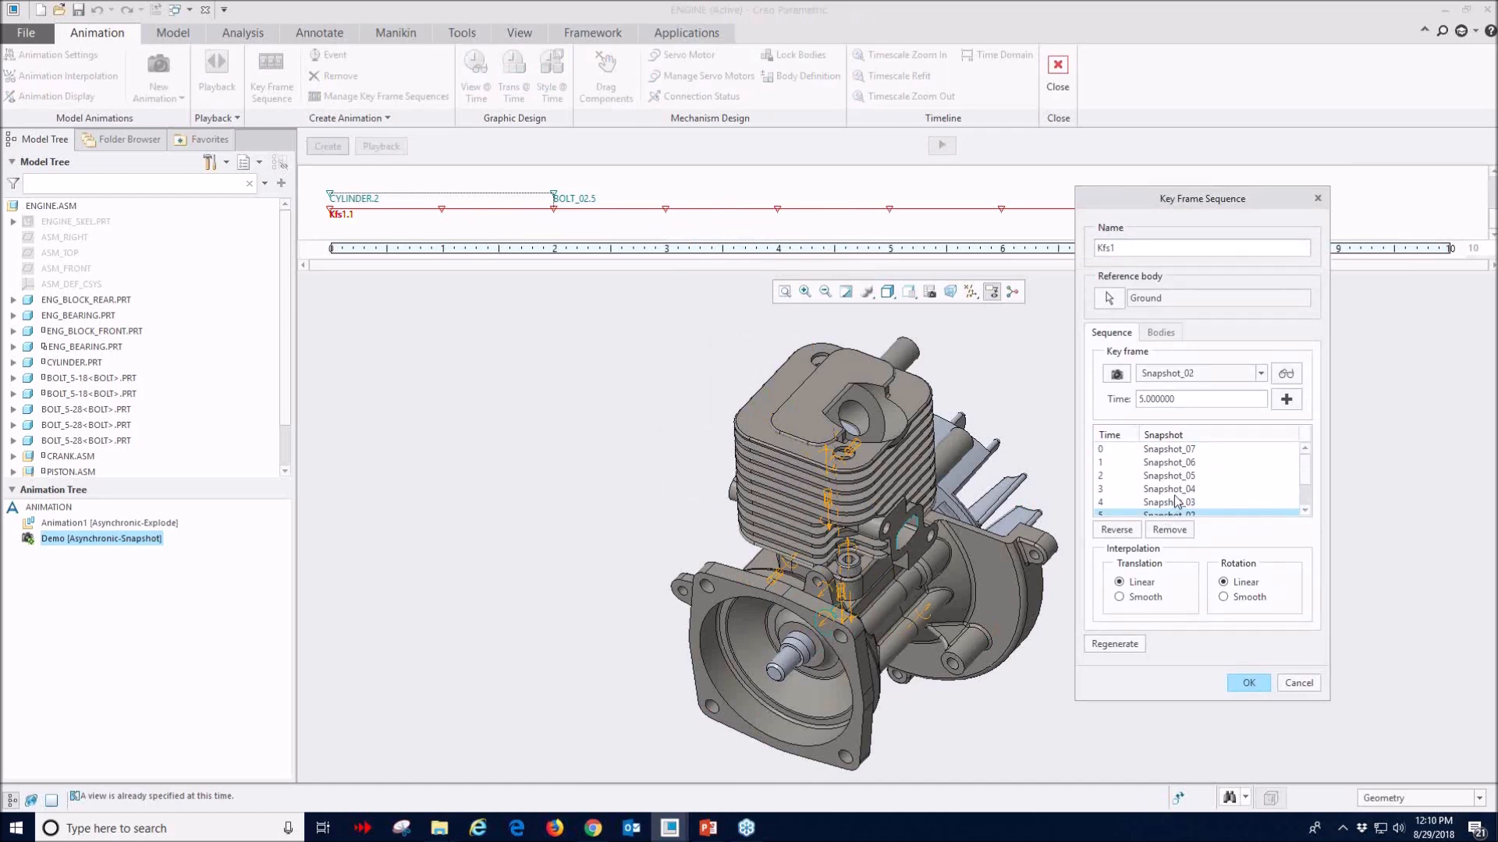
{"action": "left_click", "coordinate": [1247, 684]}
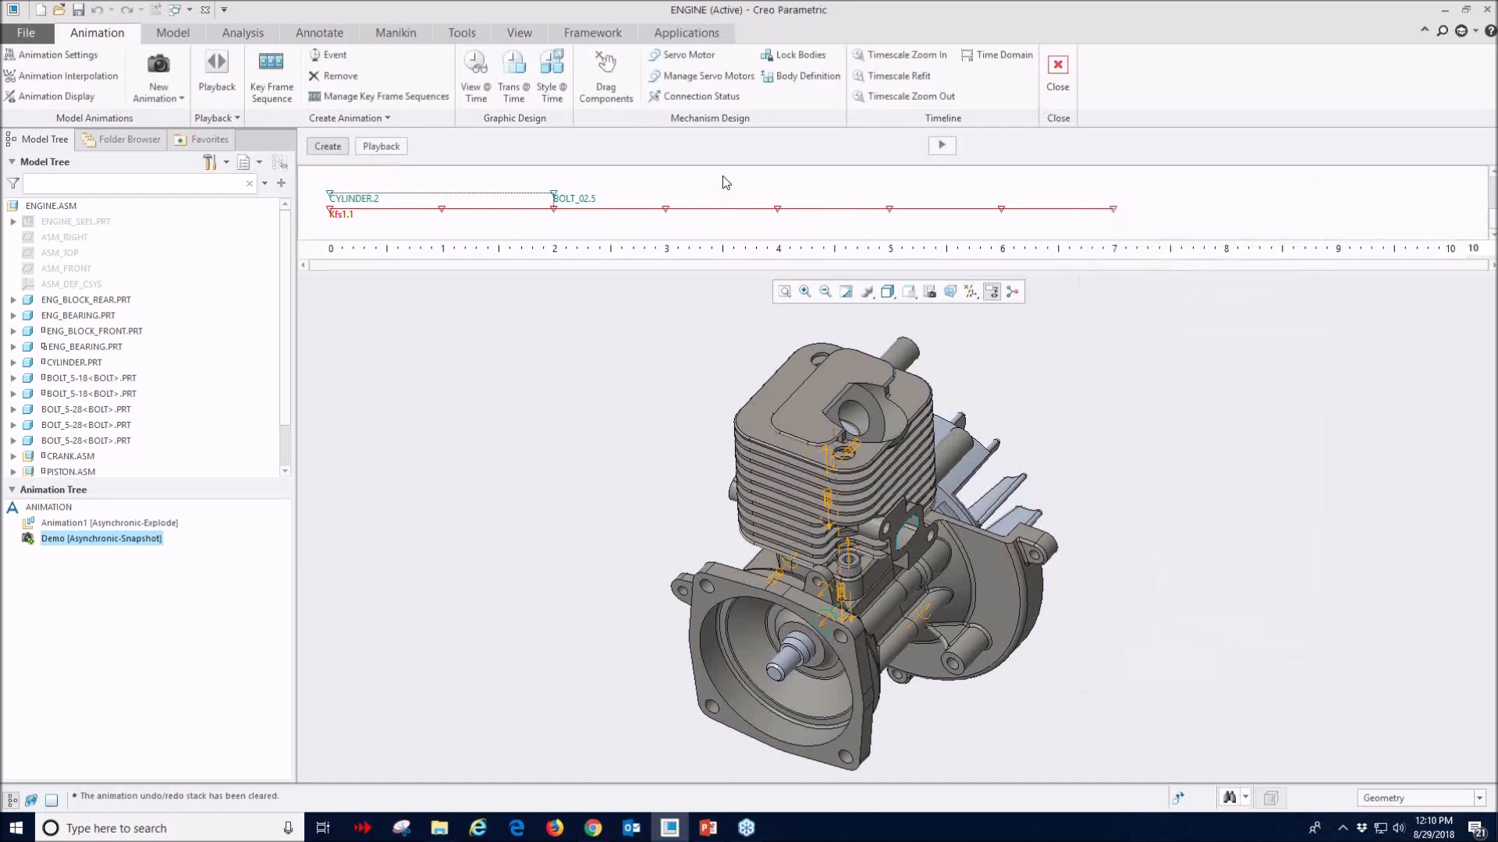
- Add the BOLT_01 view at time 0 after key frame Kfs1.1:4 (Snapshot_03) and finish adding views
{"action": "left_click", "coordinate": [476, 78]}
{"action": "left_click", "coordinate": [1209, 337]}
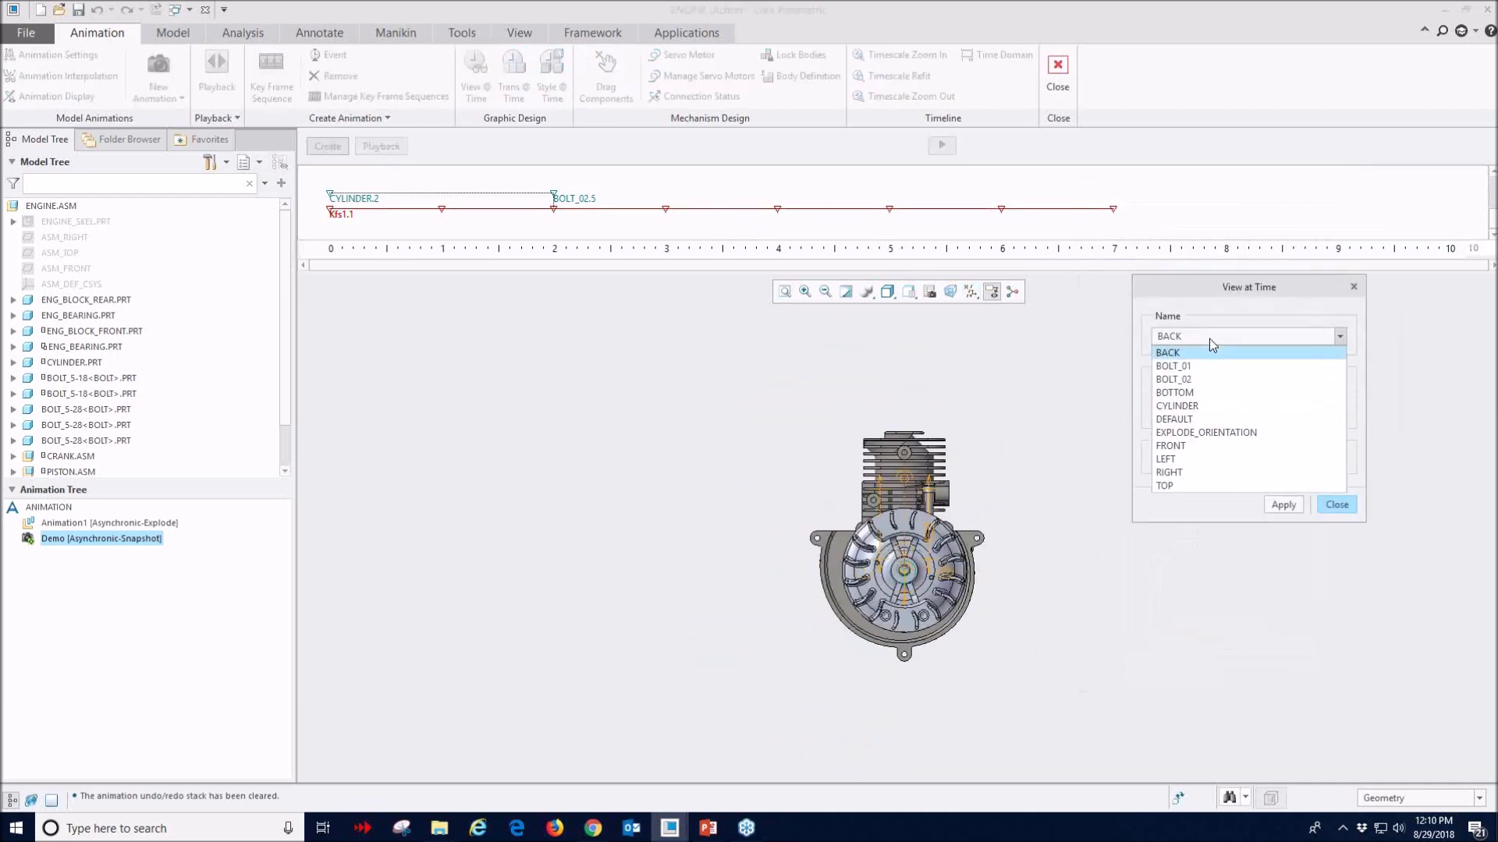
{"action": "left_click", "coordinate": [1192, 367]}
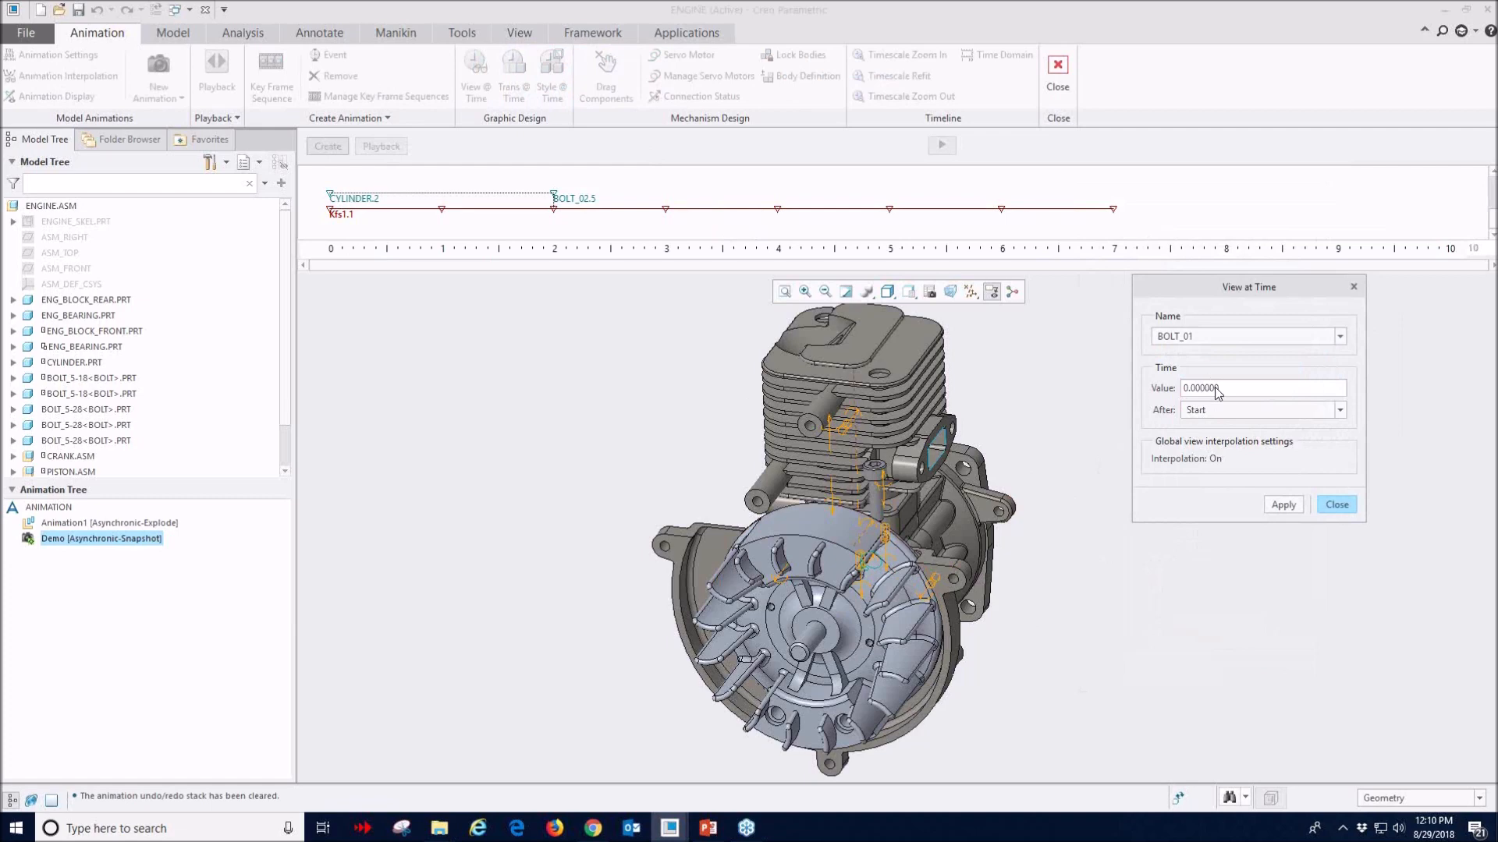
{"action": "left_click", "coordinate": [1262, 413]}
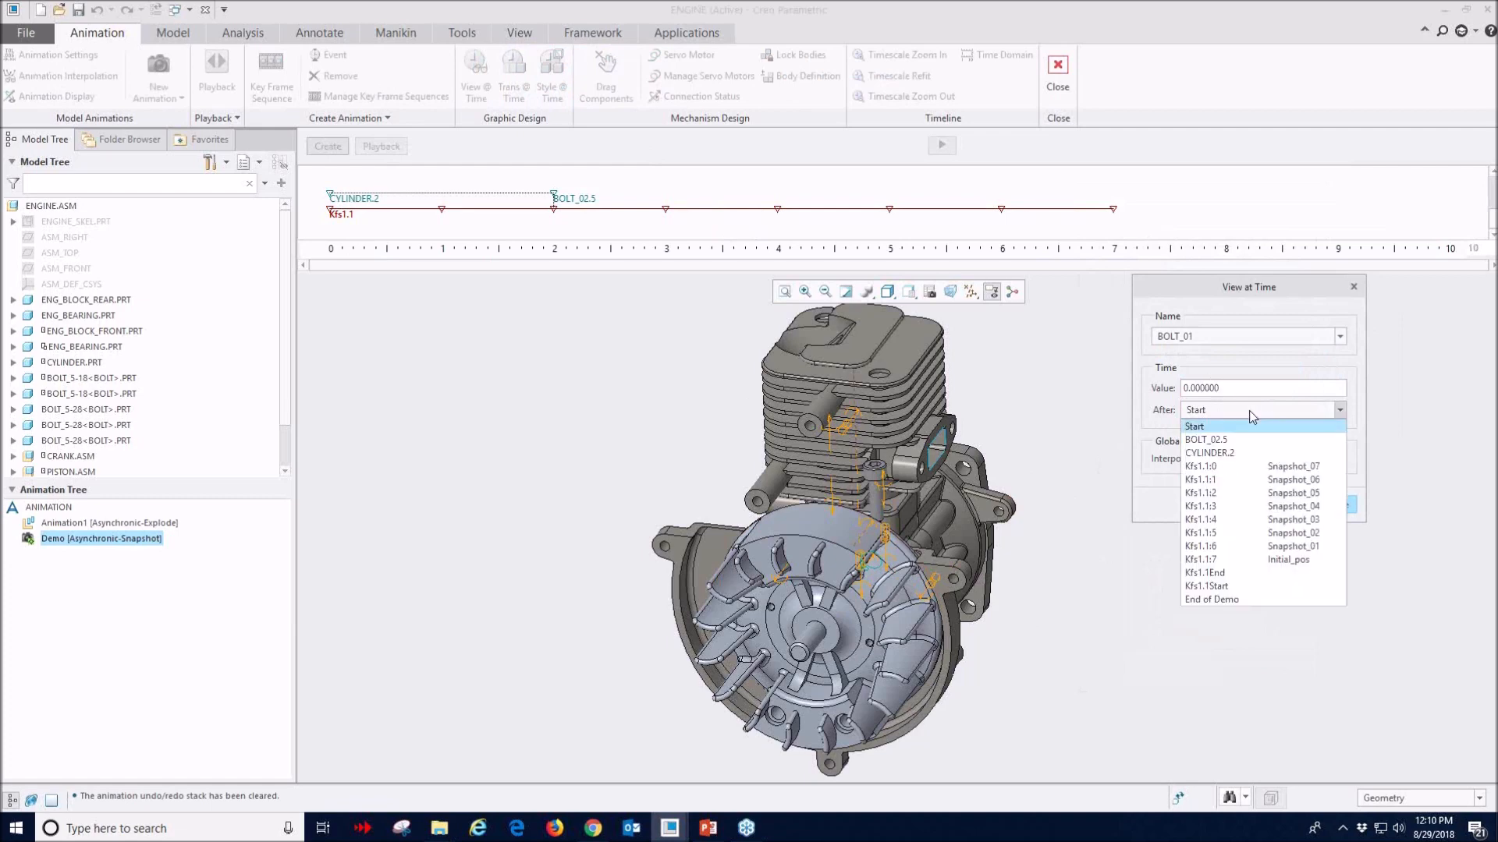
{"action": "left_click", "coordinate": [1213, 519]}
{"action": "left_click", "coordinate": [1283, 505]}
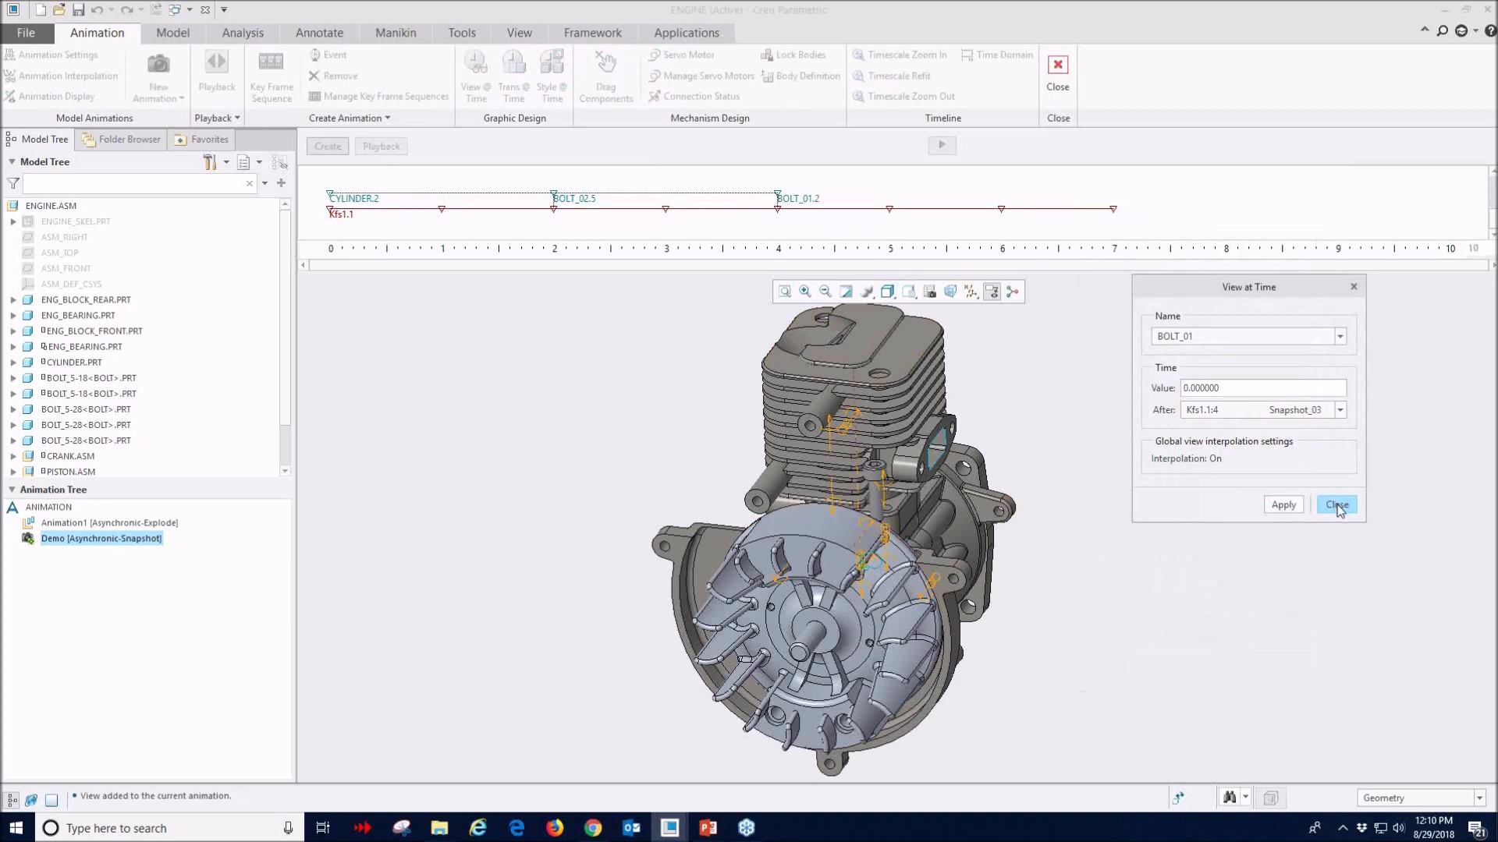
{"action": "left_click", "coordinate": [1294, 507]}
{"action": "left_click", "coordinate": [1336, 504]}
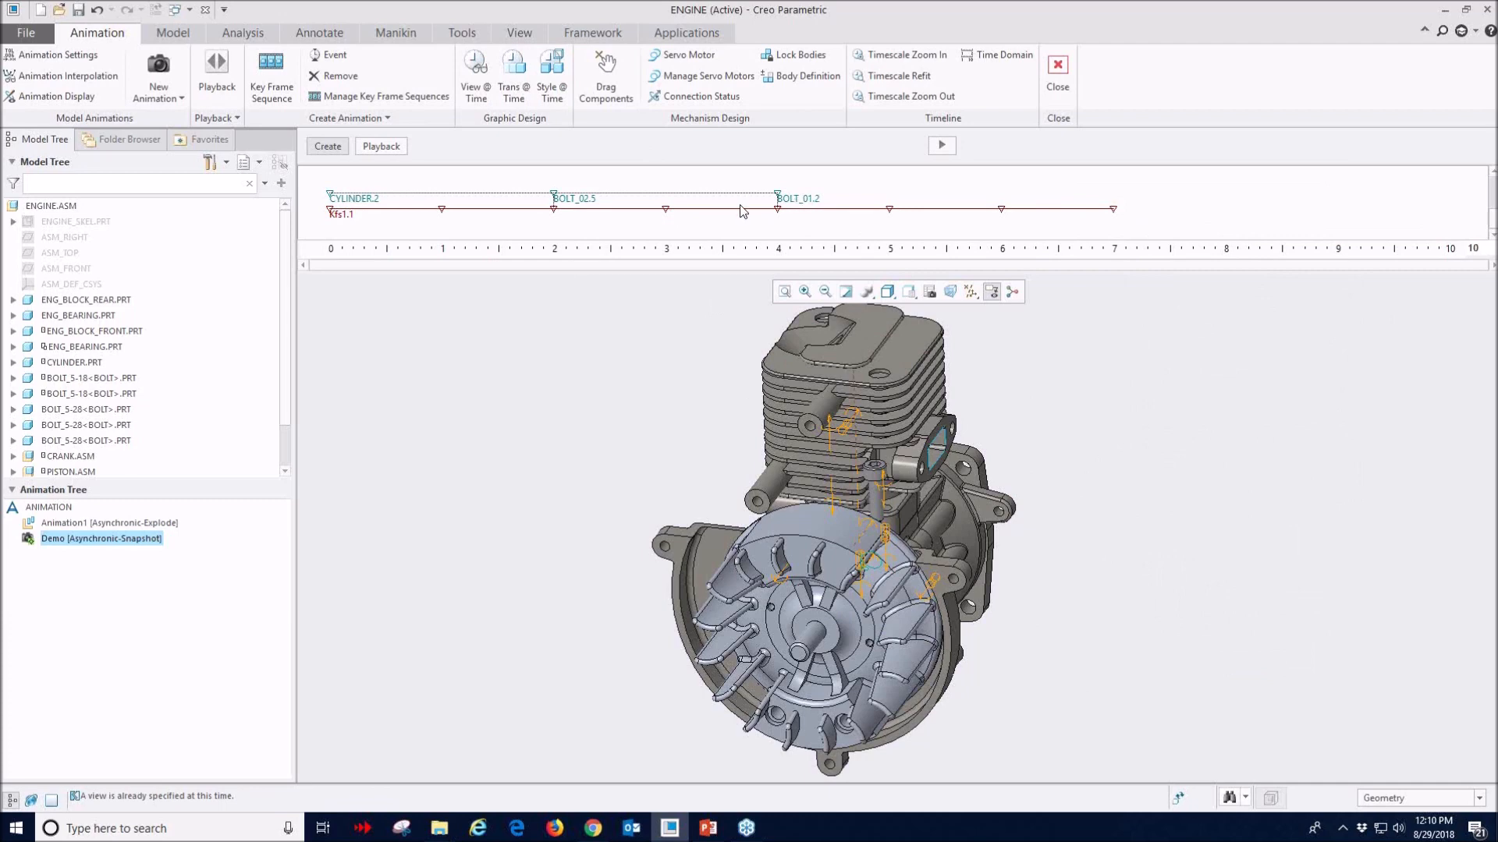
- Play the animation, overwriting the existing result set, and preview the key frame at time 4
{"action": "left_click", "coordinate": [941, 146]}
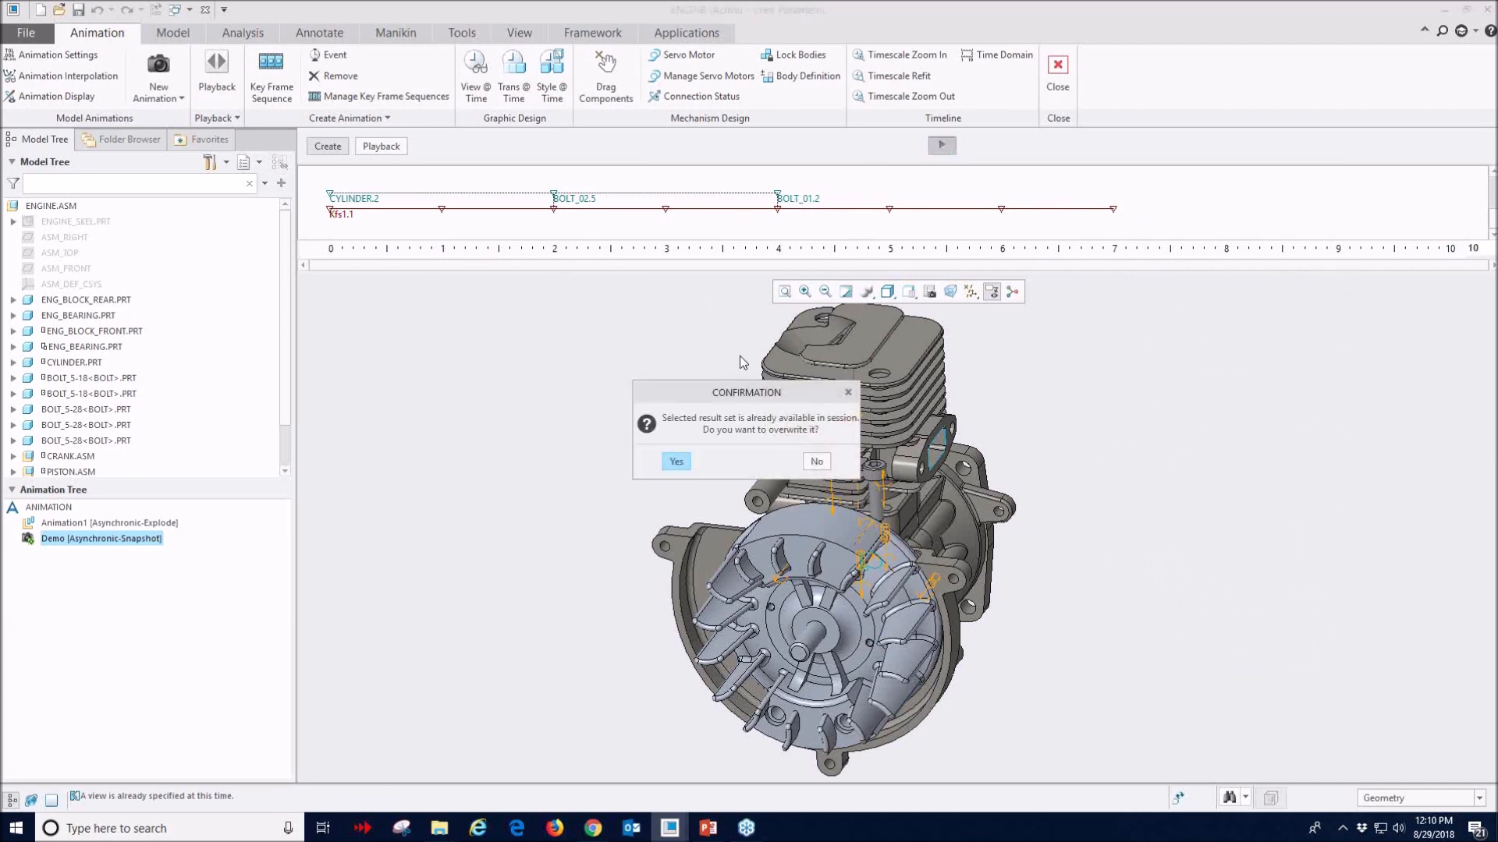
{"action": "left_click", "coordinate": [676, 462]}
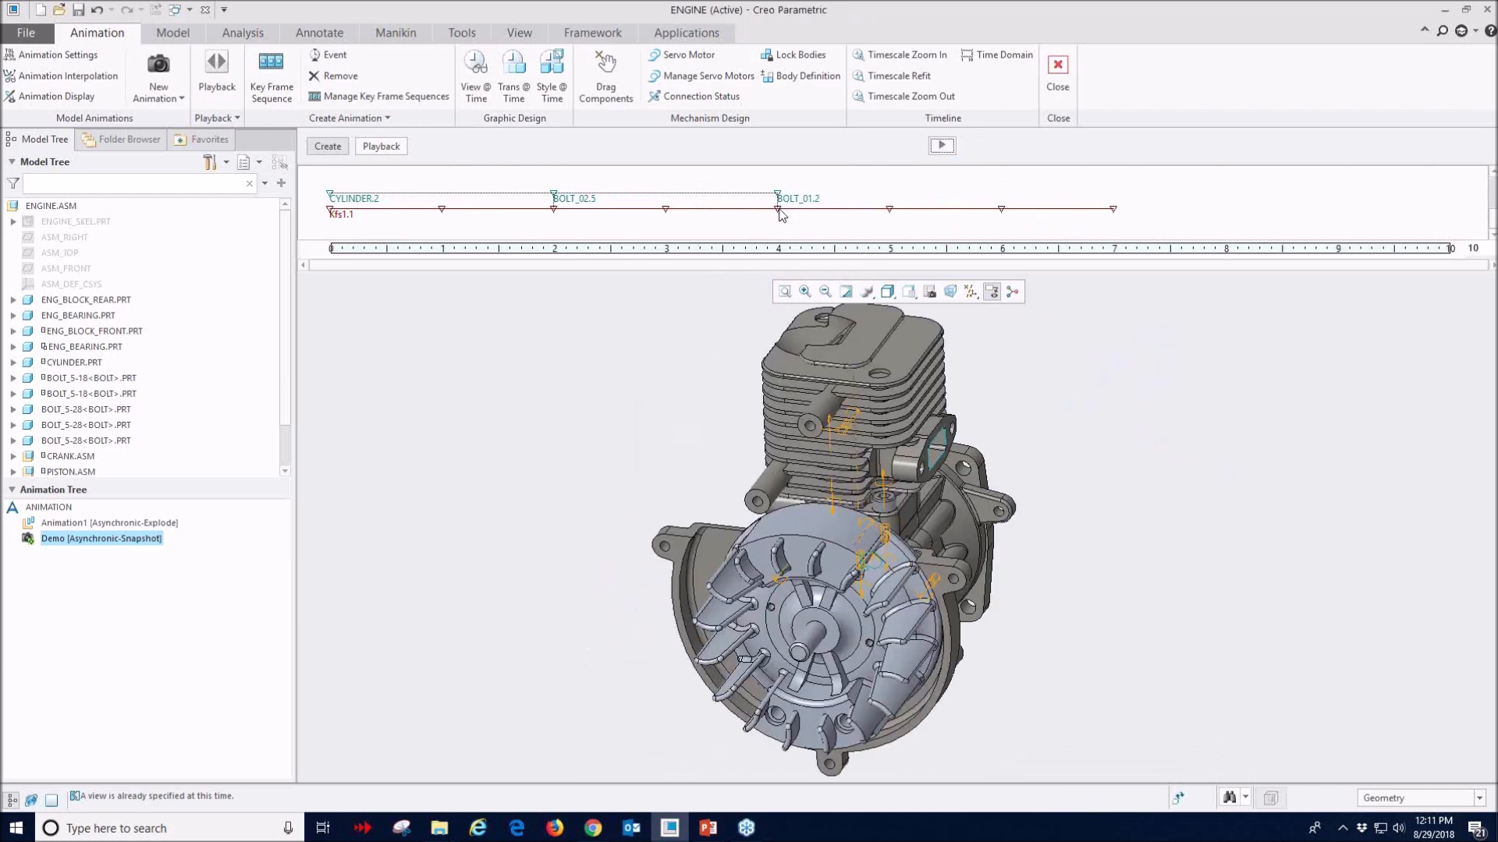
{"action": "mouse_move", "coordinate": [779, 212]}
{"action": "left_mouse_down"}
{"action": "mouse_move", "coordinate": [879, 218]}
{"action": "mouse_move", "coordinate": [766, 218]}
{"action": "mouse_move", "coordinate": [781, 217]}
{"action": "left_mouse_up"}
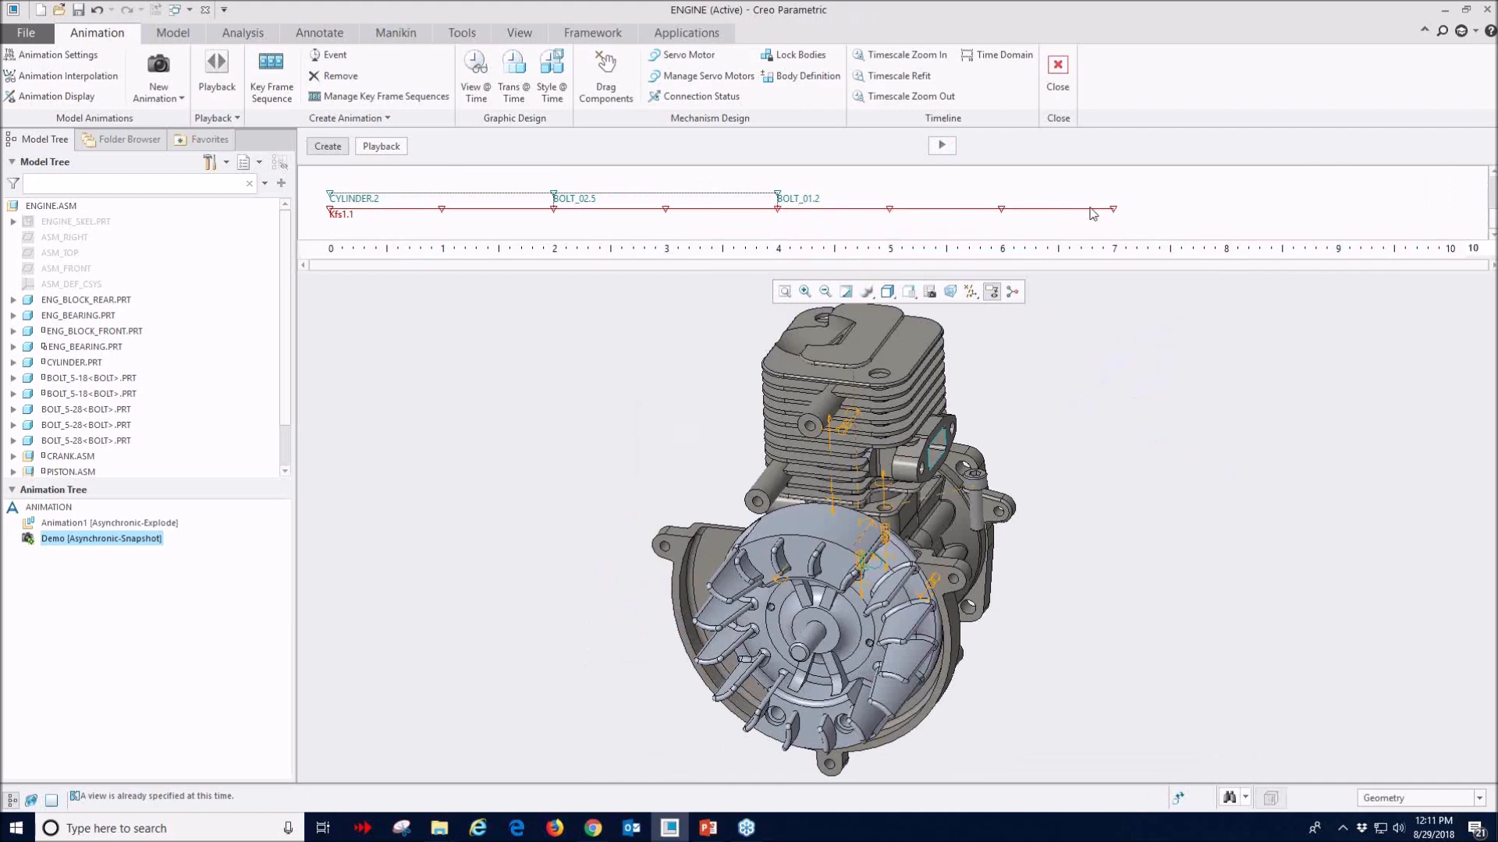
- Shift the last four key frames of the sequence one unit later, to times 8, 7, 6 and 5
{"action": "left_click_drag", "start_coordinate": [1117, 215], "coordinate": [1225, 212]}
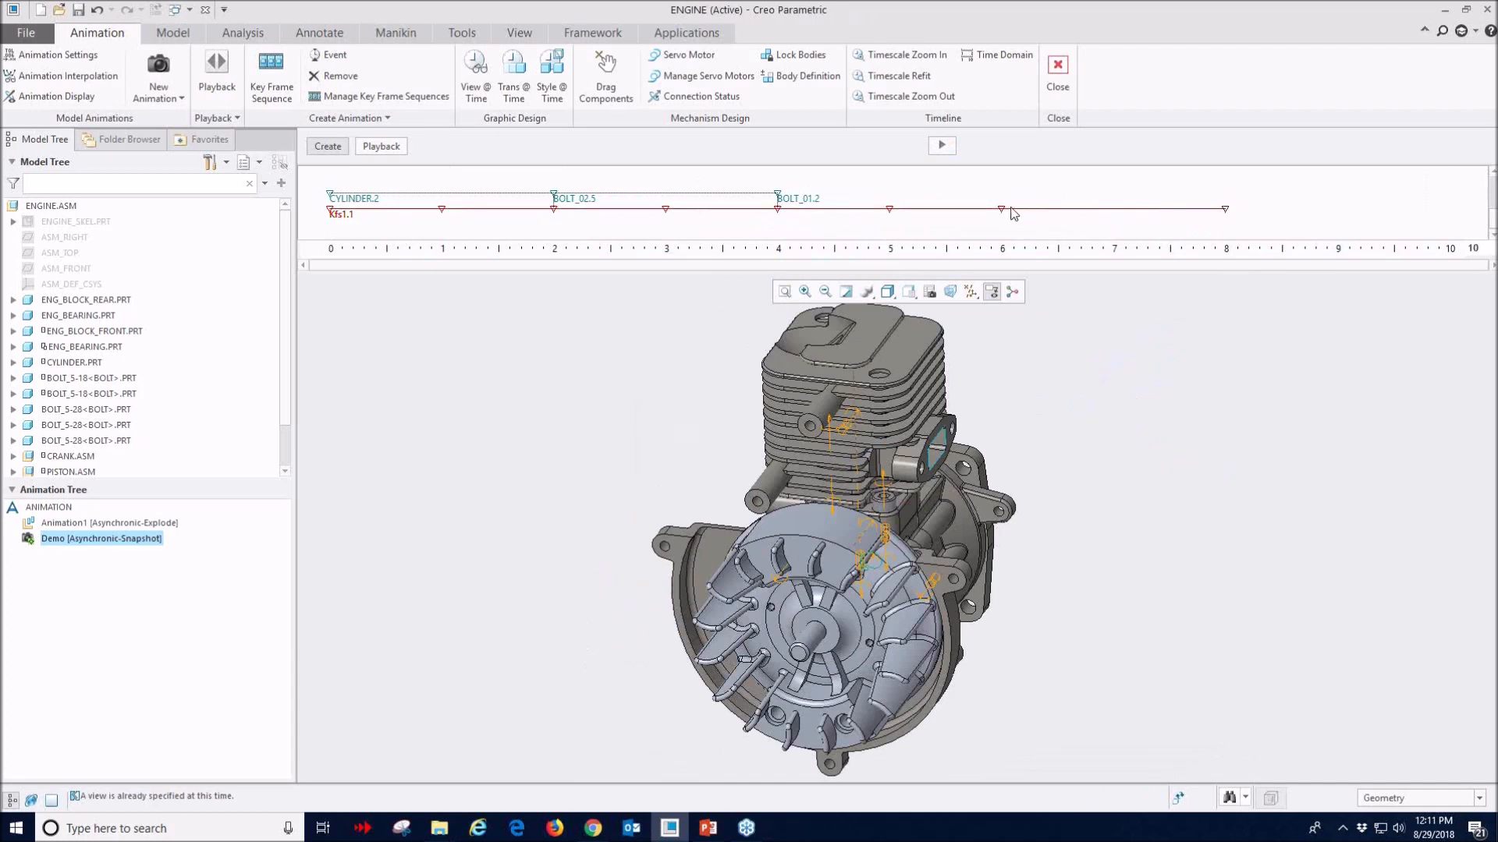
{"action": "left_click_drag", "start_coordinate": [1005, 215], "coordinate": [1107, 214]}
{"action": "left_click_drag", "start_coordinate": [889, 211], "coordinate": [1001, 215]}
{"action": "left_click_drag", "start_coordinate": [778, 215], "coordinate": [890, 215]}
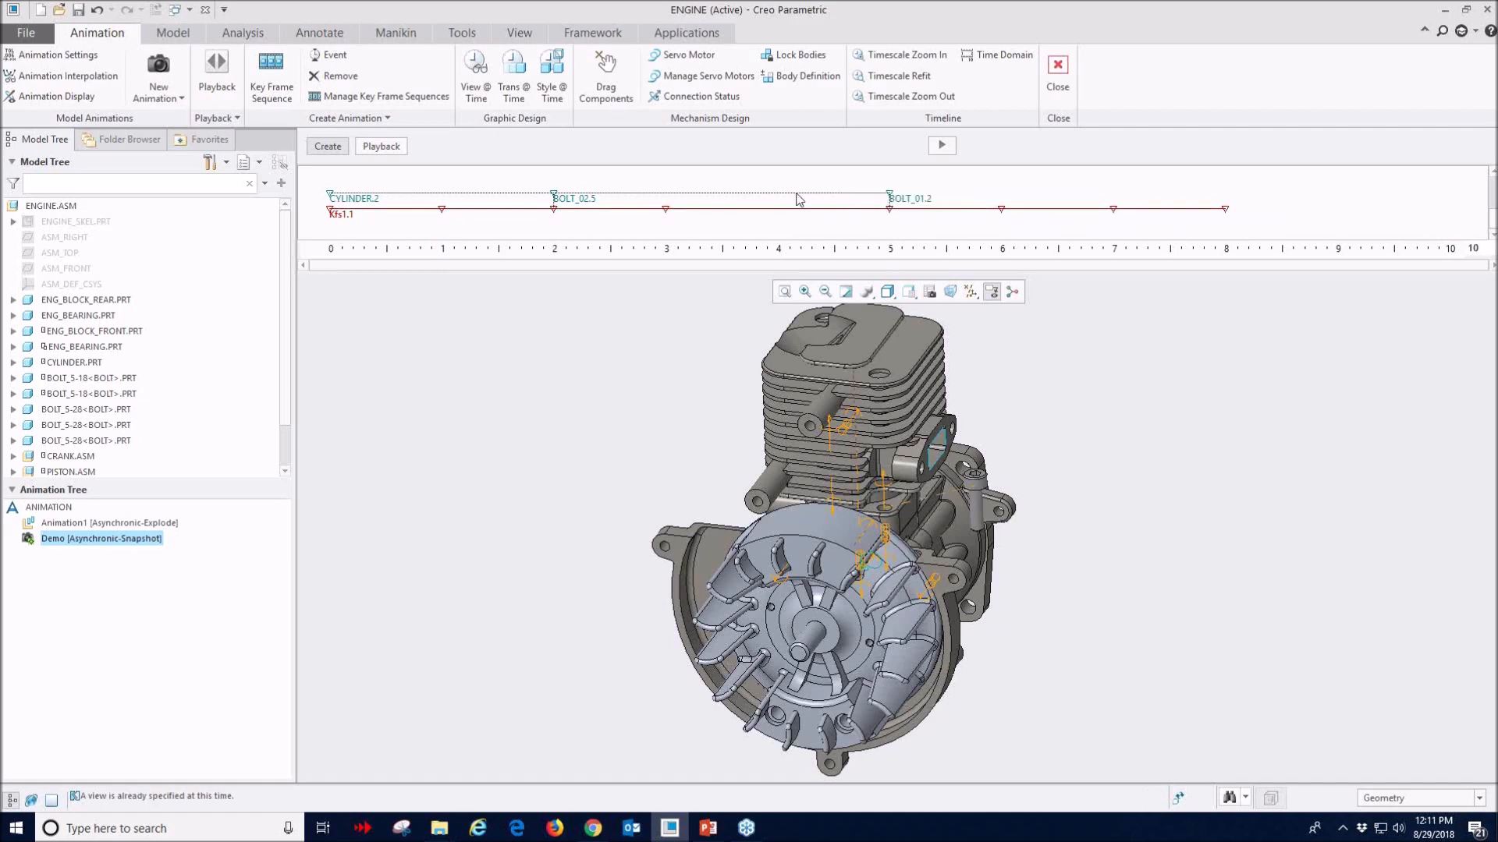
- Add the BOLT_02 view again at 0.5 after key frame Kfs1.1:3 (Snapshot_04) and finish adding views
{"action": "left_click", "coordinate": [475, 75]}
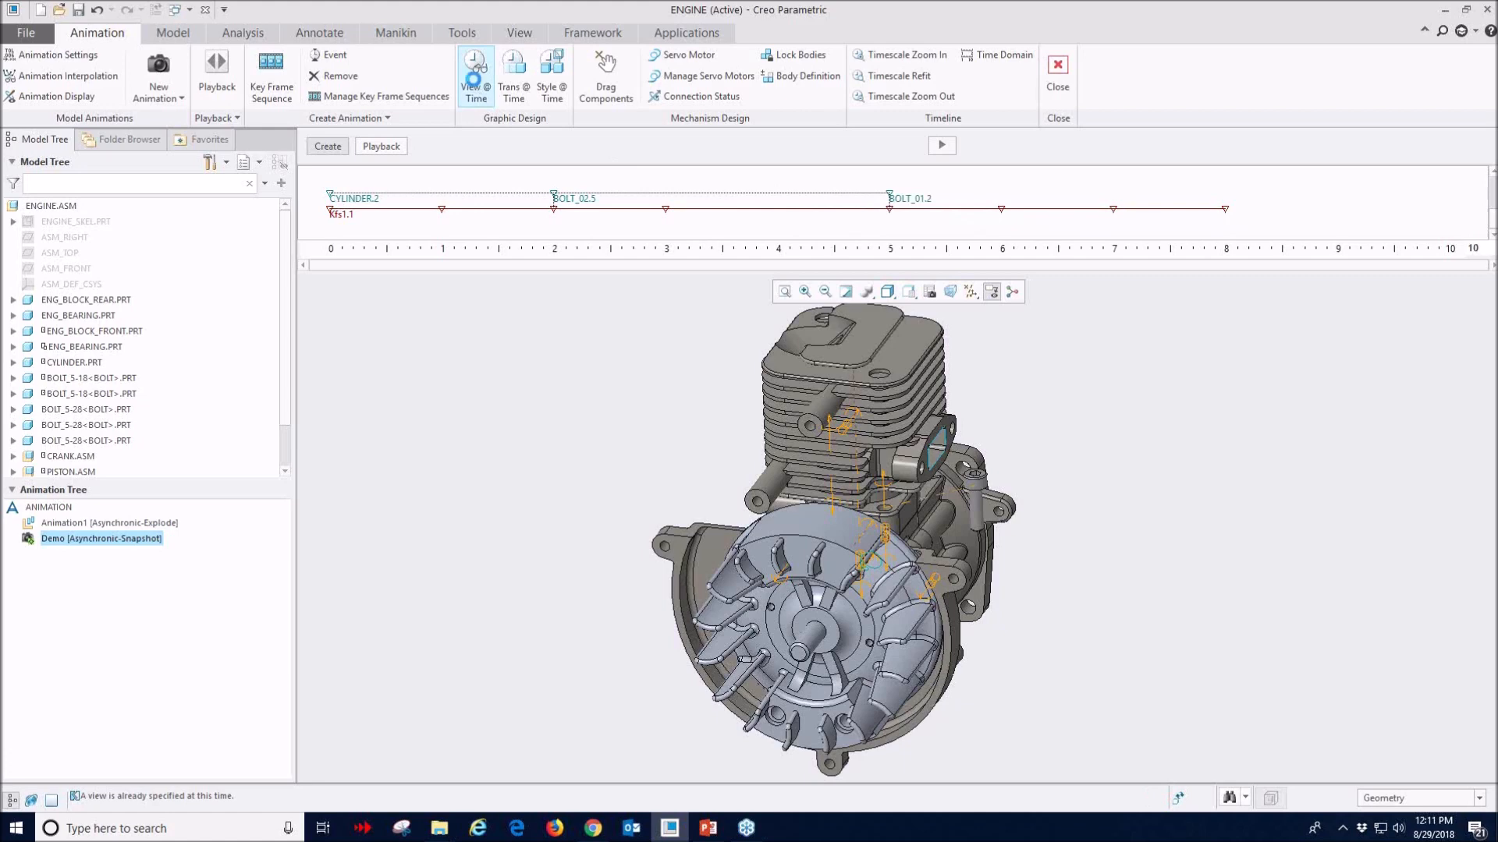
{"action": "left_click", "coordinate": [1189, 337]}
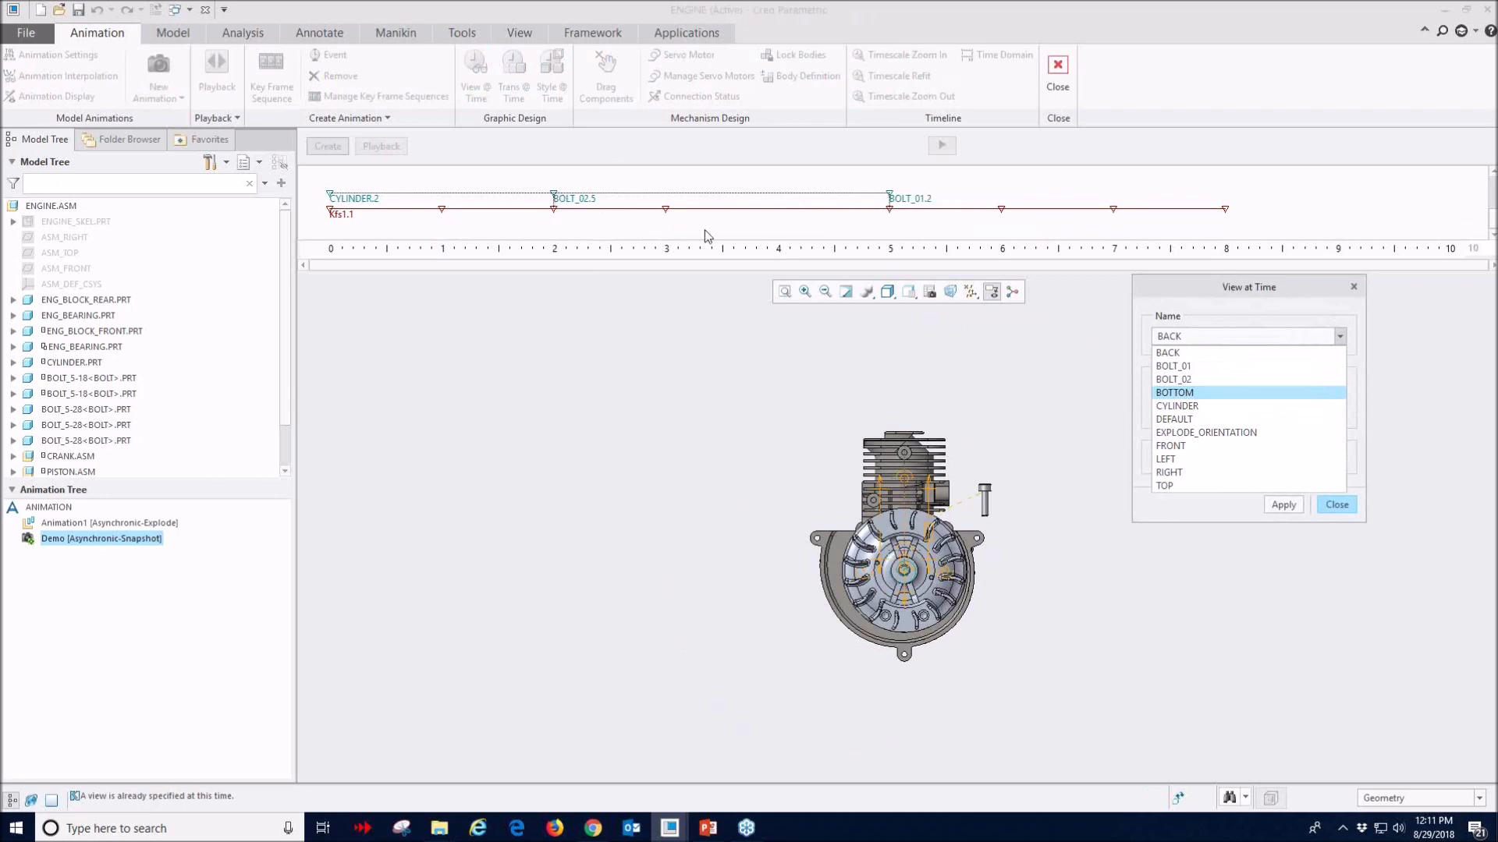
{"action": "left_click", "coordinate": [1172, 380]}
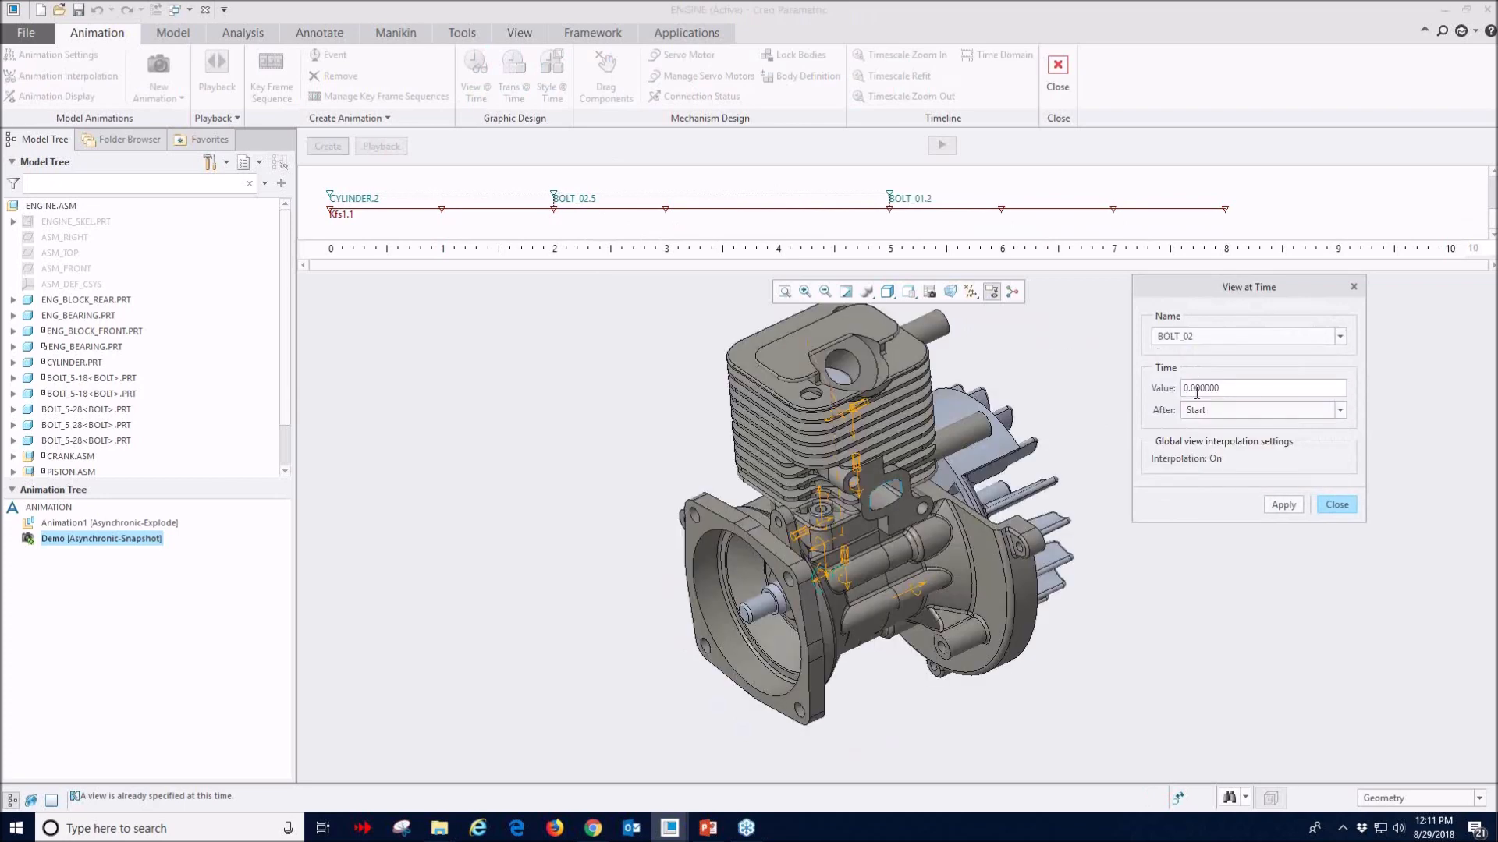
{"action": "left_click", "coordinate": [1271, 412]}
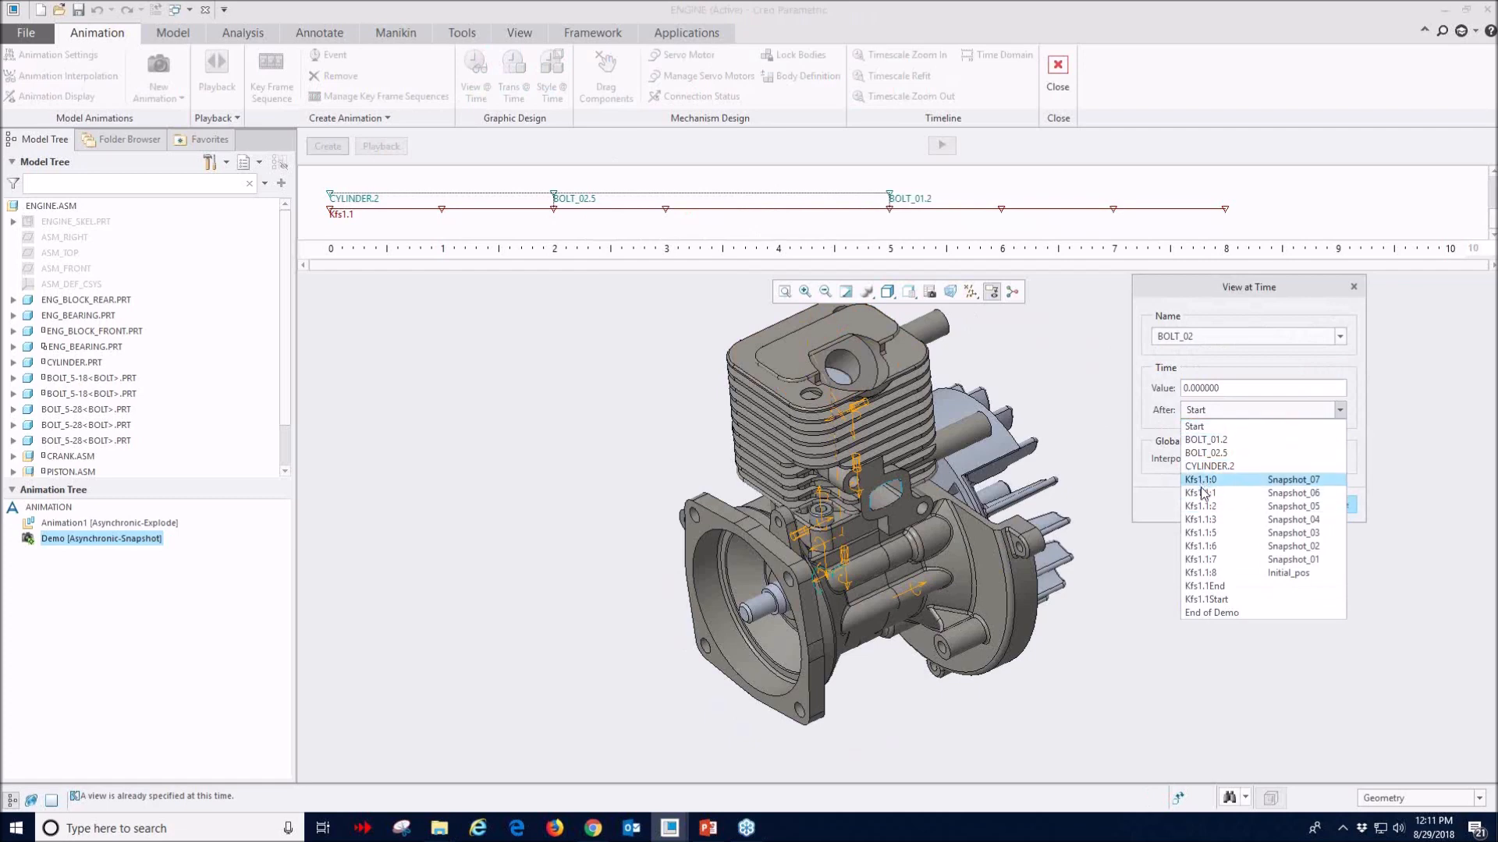
{"action": "left_click", "coordinate": [1202, 520]}
{"action": "left_click_drag", "start_coordinate": [1223, 387], "coordinate": [1150, 390]}
{"action": "type", "text": ".5"}
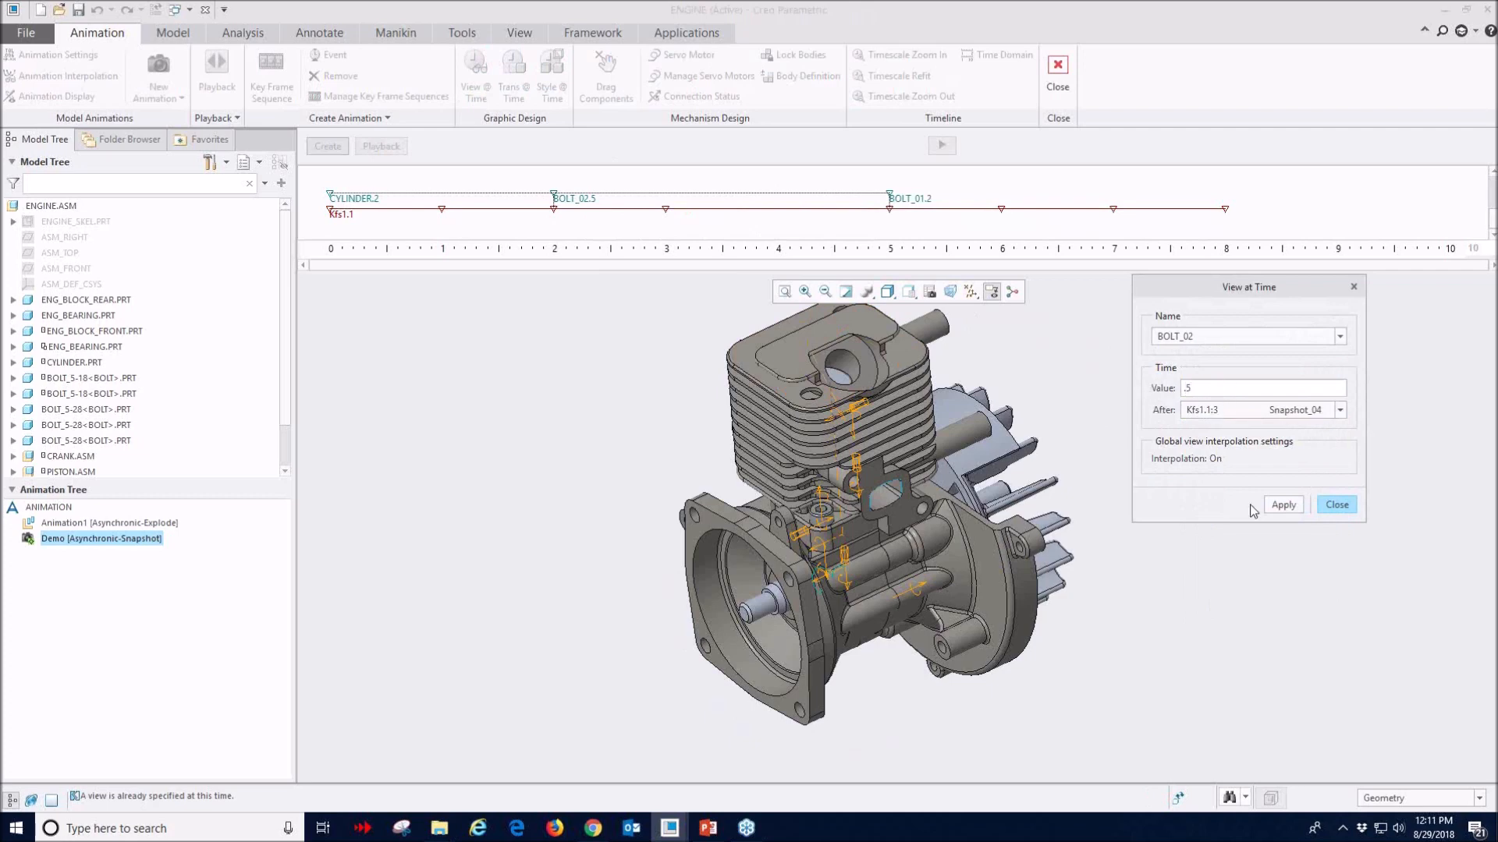
{"action": "left_click", "coordinate": [1283, 506]}
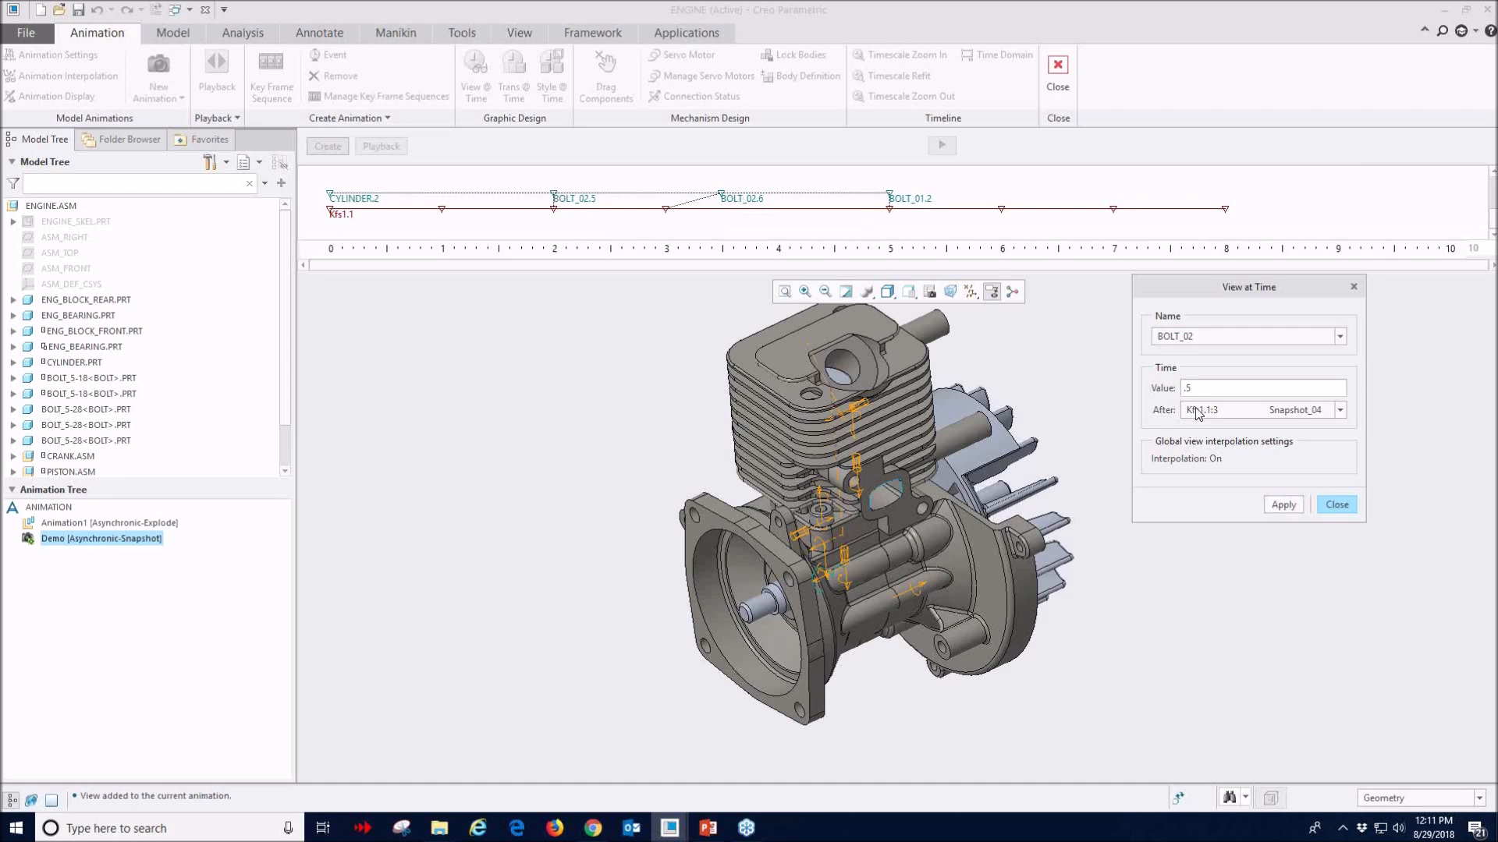
{"action": "left_click", "coordinate": [1337, 505]}
- Set the time of the BOLT_01 view to -0.25 relative to key frame Kfs1.1:5 (Snapshot_03)
{"action": "double_click", "coordinate": [890, 201]}
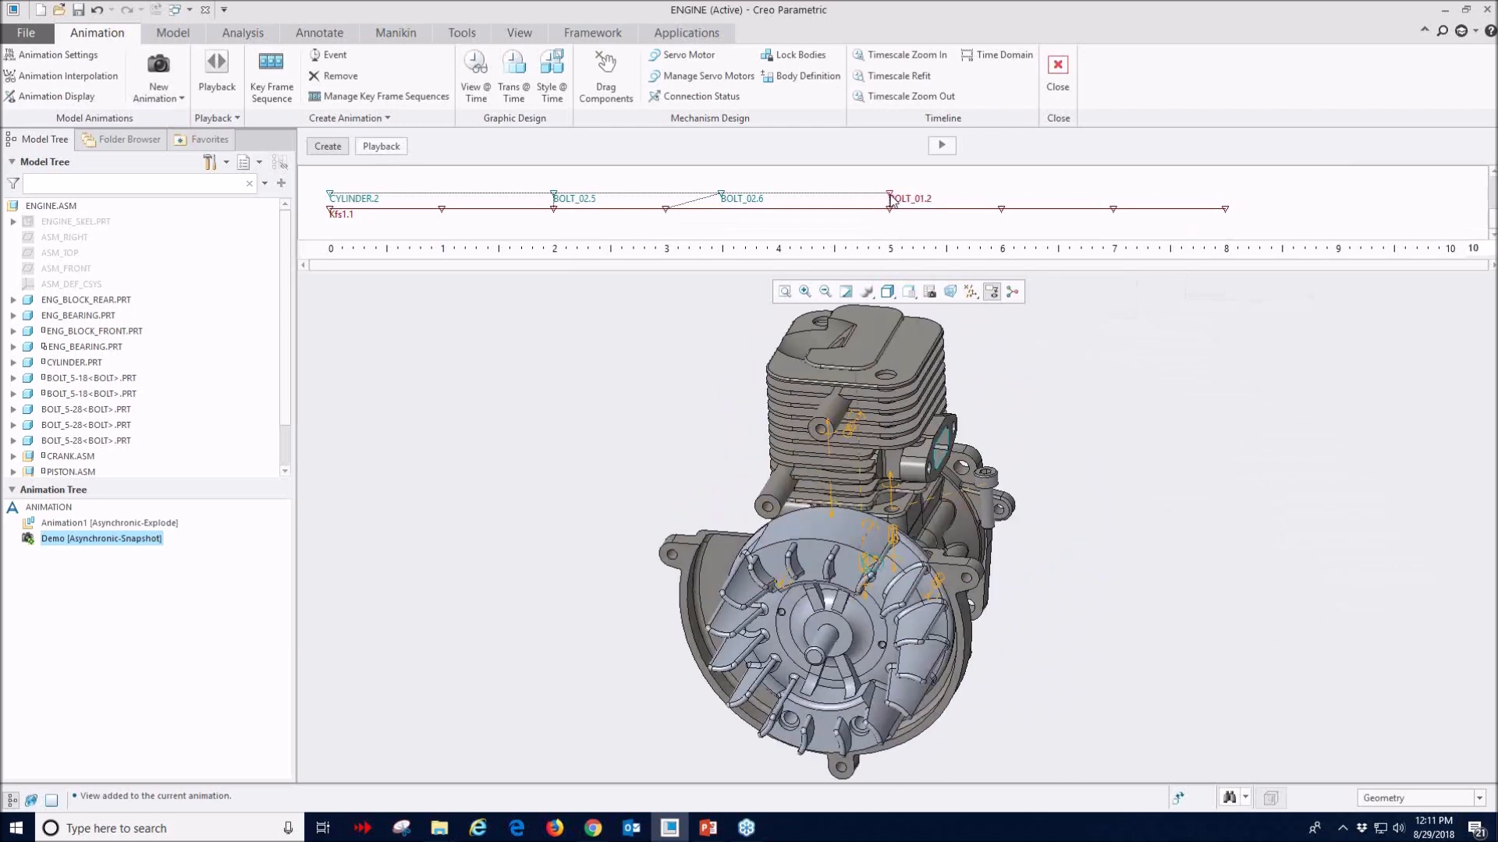
{"action": "left_click_drag", "start_coordinate": [1231, 398], "coordinate": [1139, 388]}
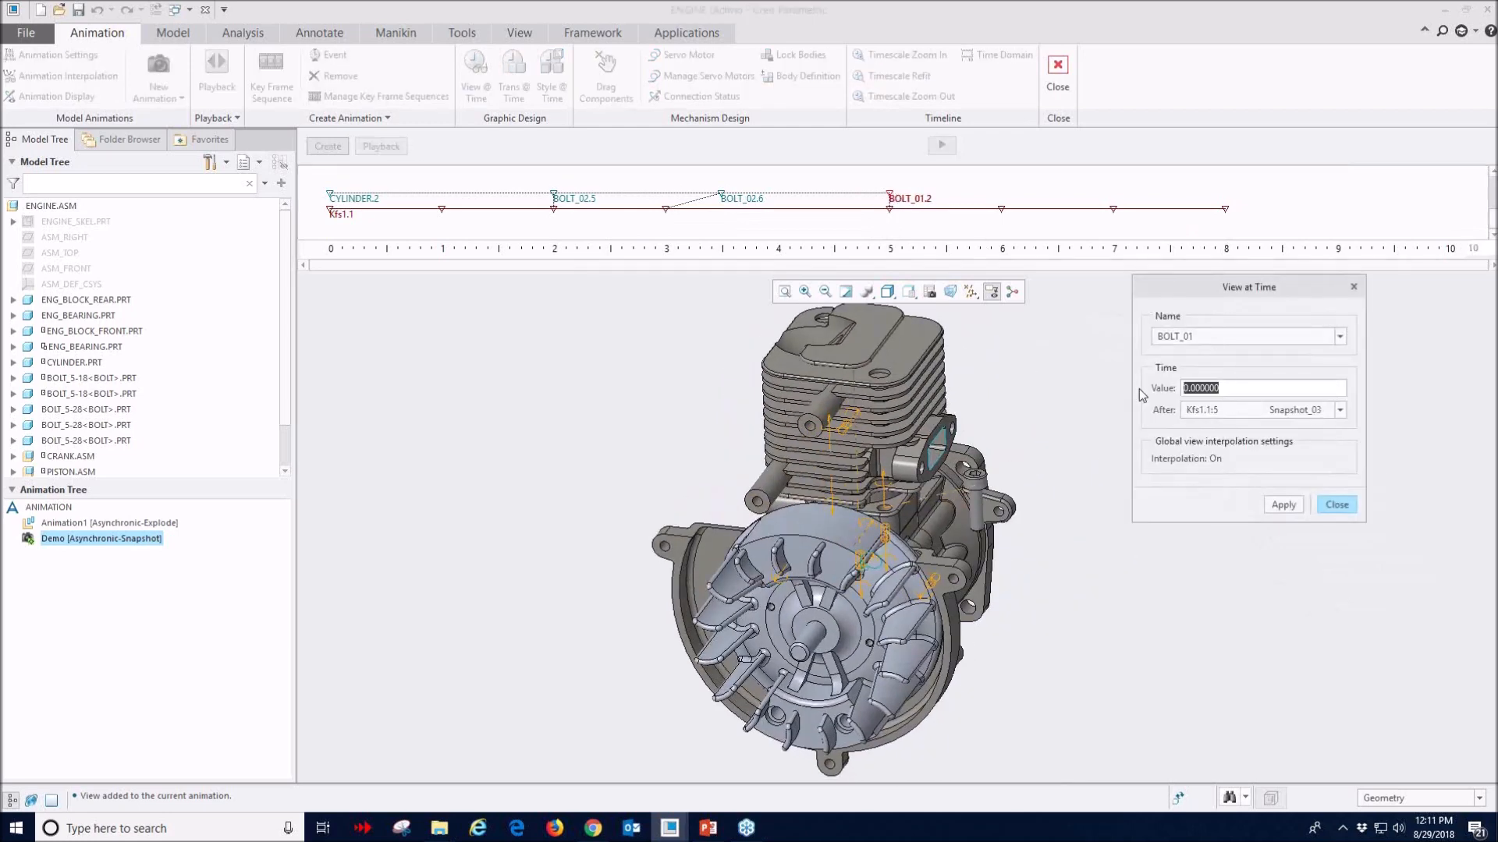
{"action": "type", "text": "-.25"}
{"action": "left_click", "coordinate": [1282, 505]}
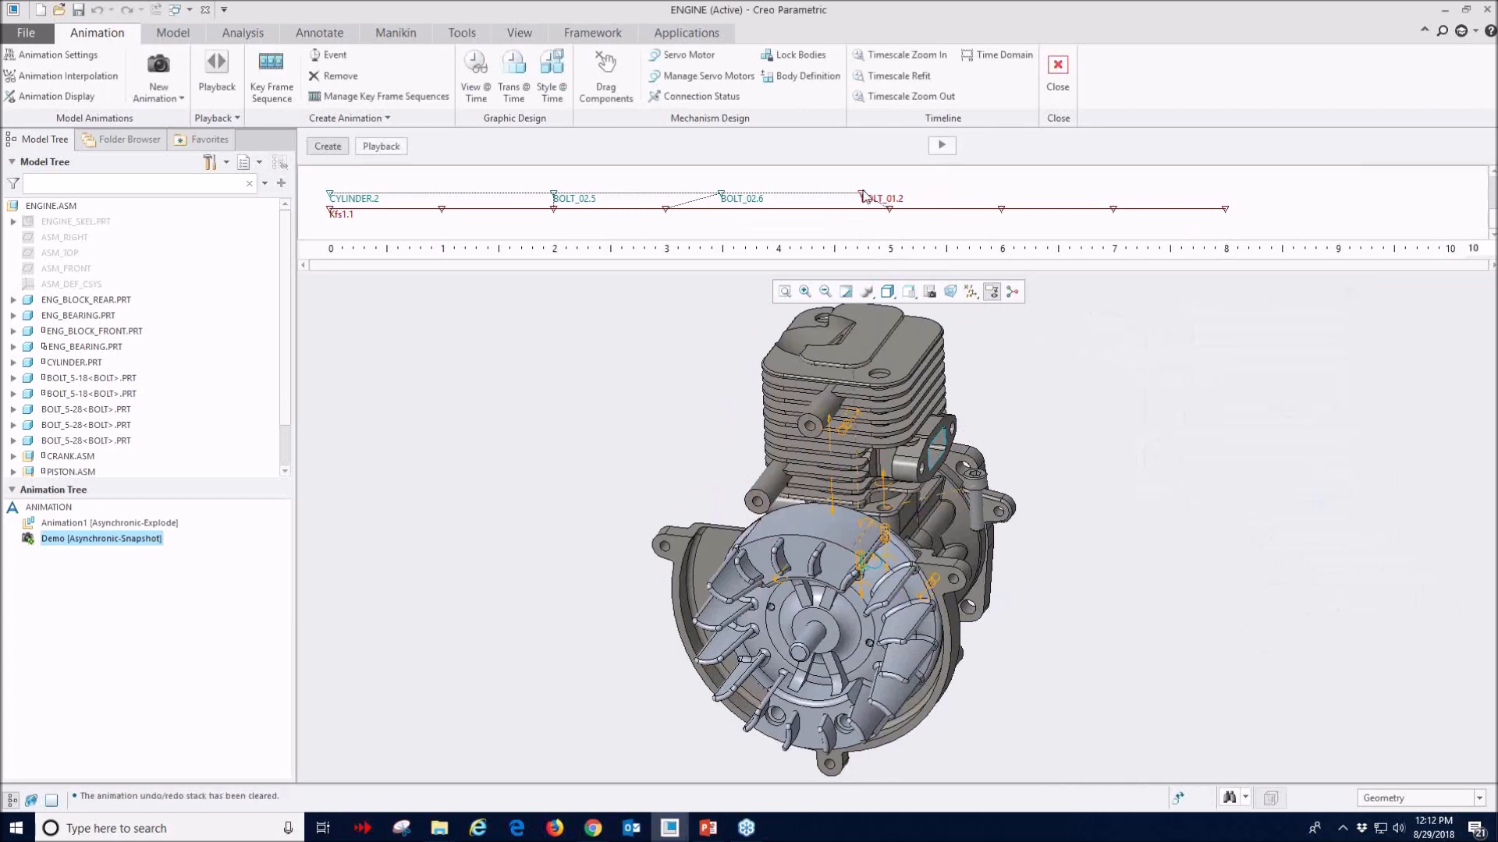
- Regenerate the Demo animation over the existing result set, play back the result and stop it
{"action": "mouse_move", "coordinate": [889, 209]}
{"action": "left_mouse_down"}
{"action": "mouse_move", "coordinate": [950, 211]}
{"action": "mouse_move", "coordinate": [890, 209]}
{"action": "left_mouse_up"}
{"action": "left_click", "coordinate": [941, 146]}
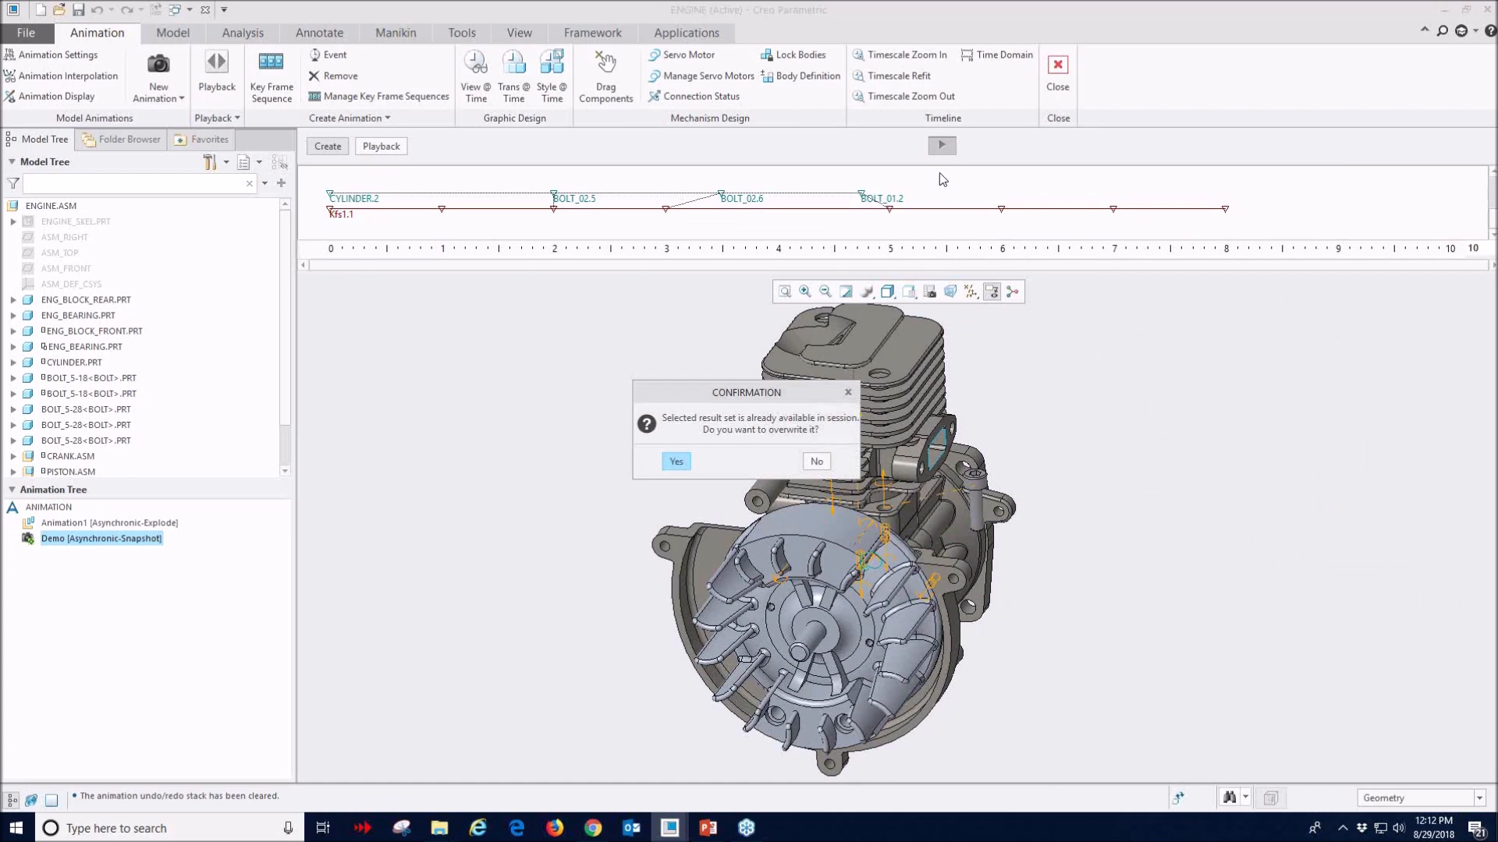
{"action": "left_click", "coordinate": [676, 462]}
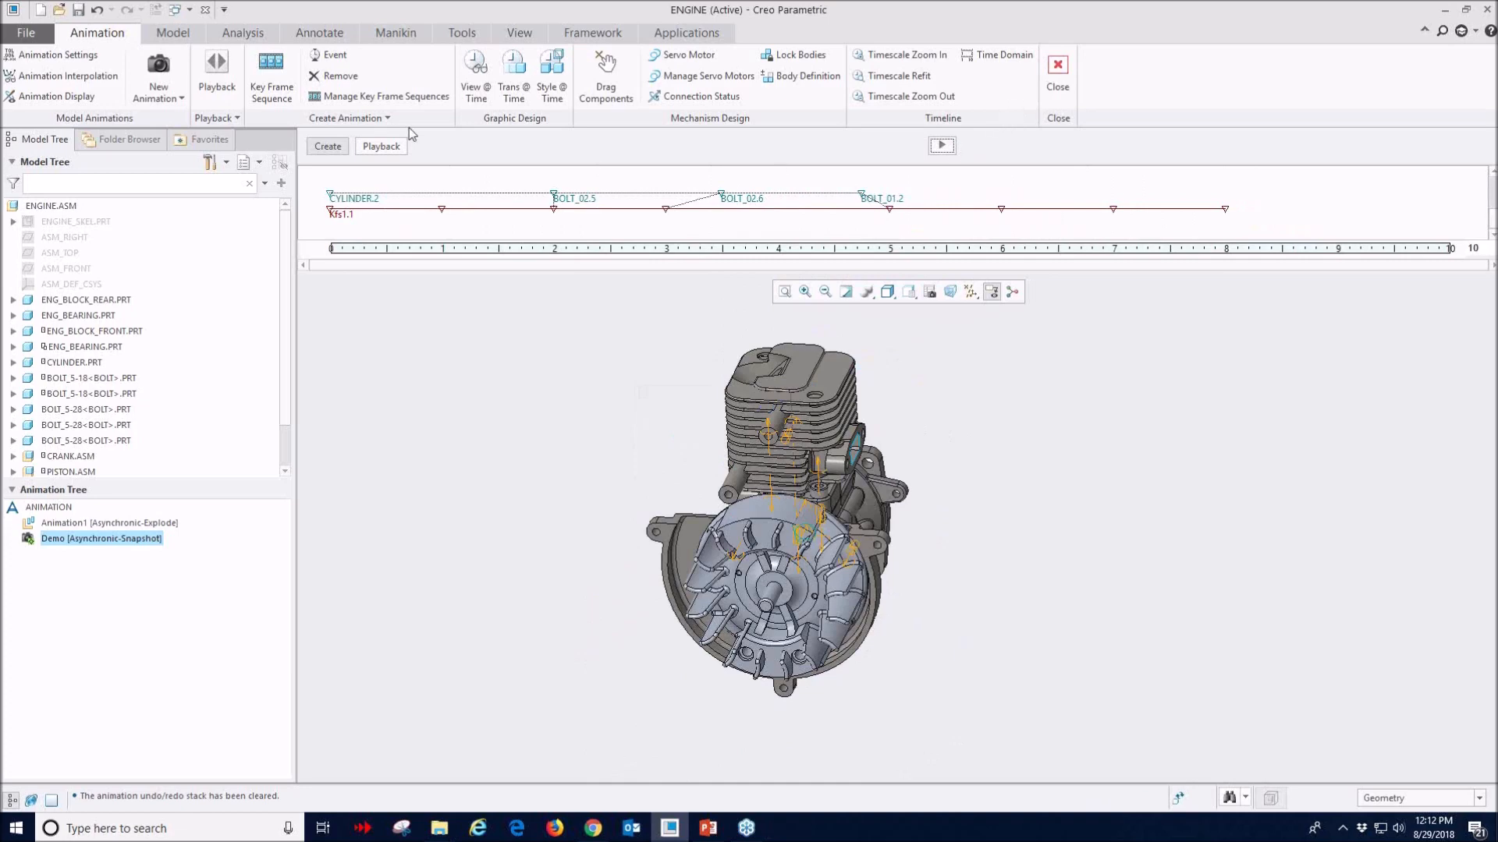
{"action": "left_click", "coordinate": [381, 145]}
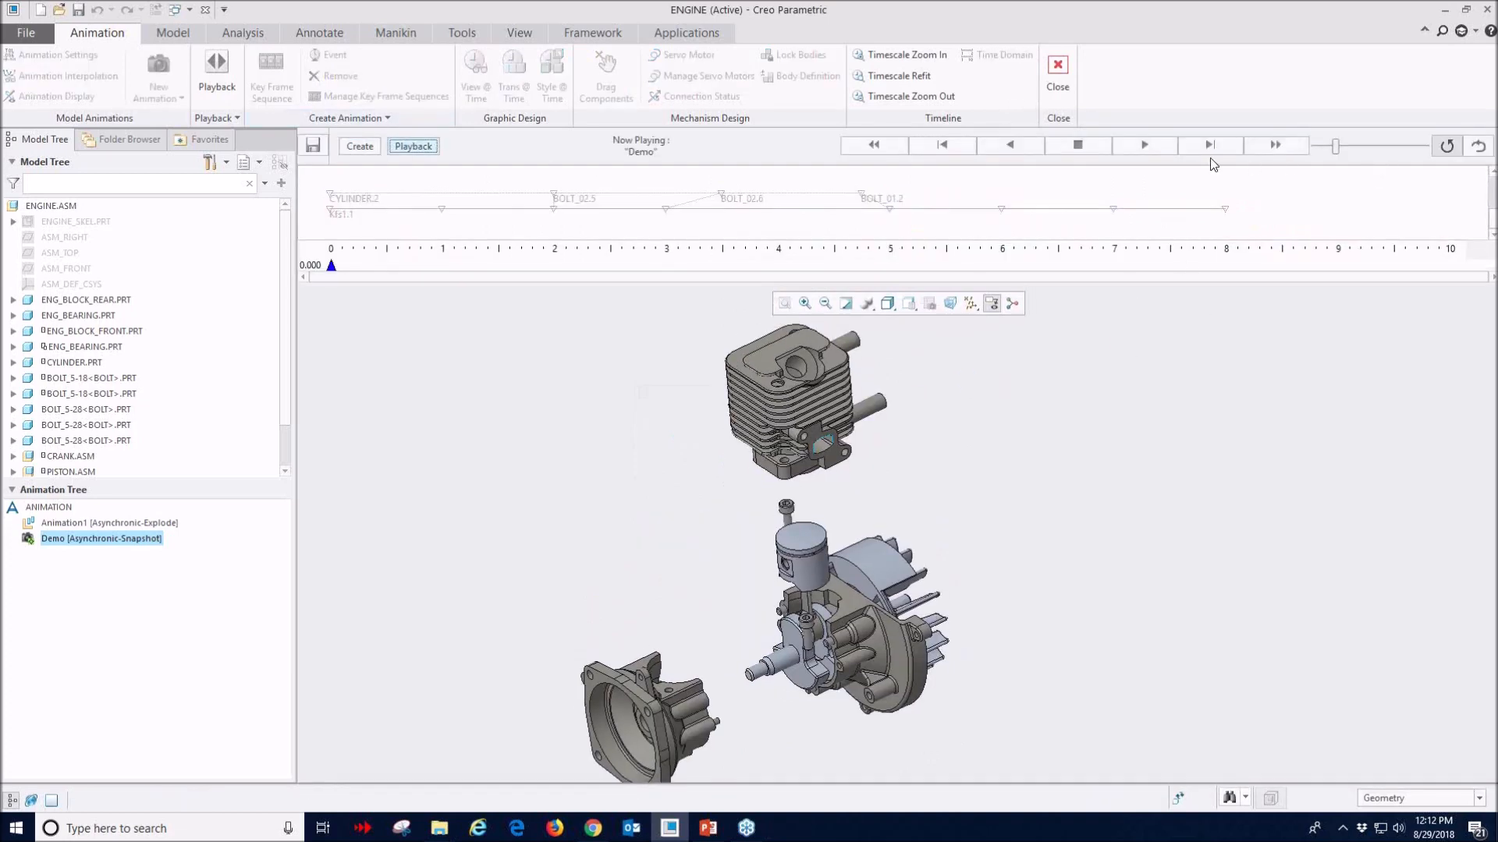
{"action": "left_click", "coordinate": [1150, 148]}
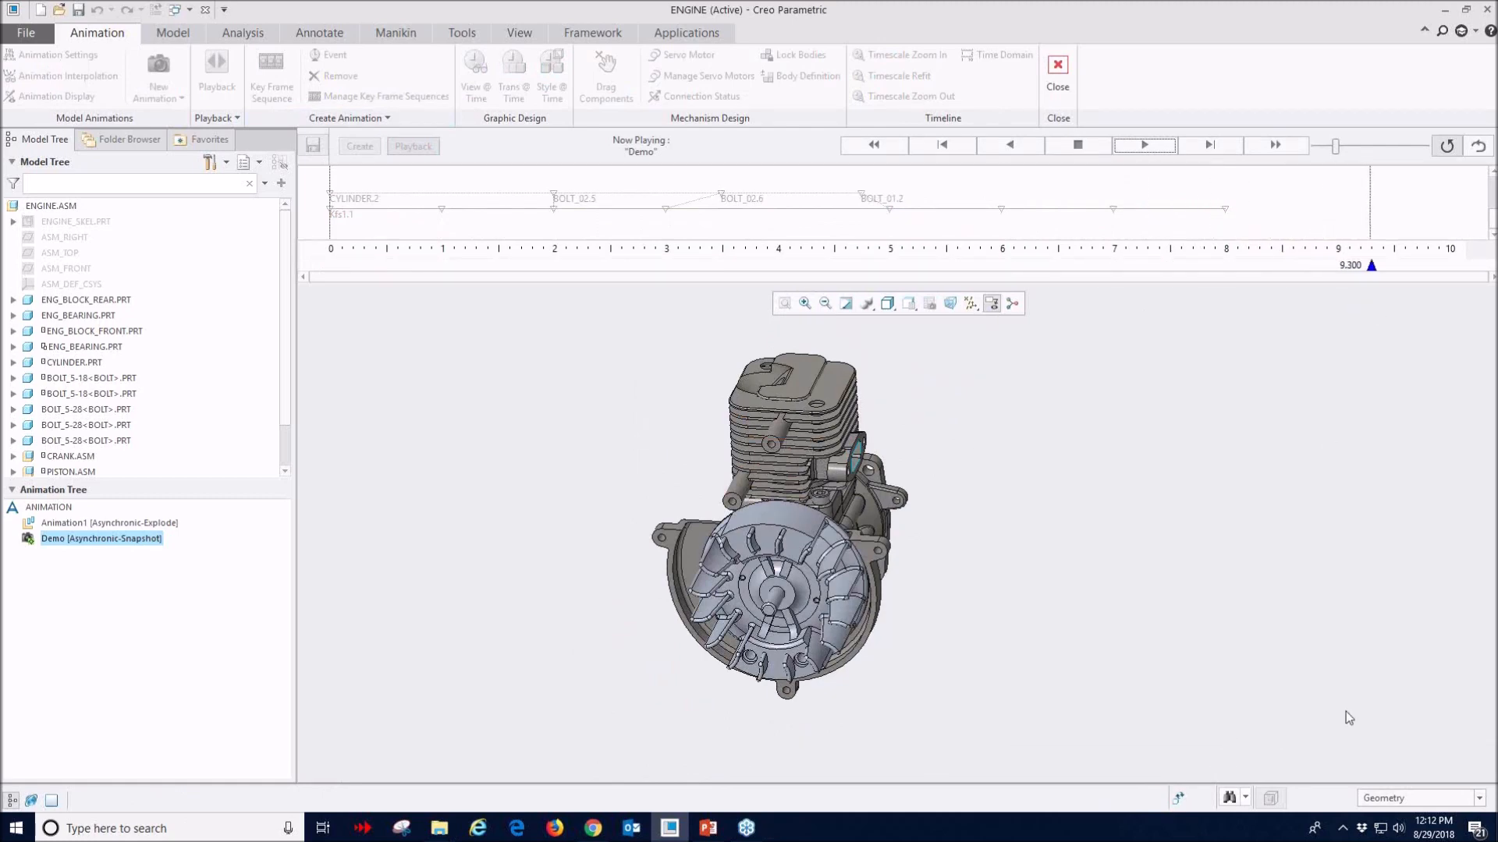
{"action": "left_click", "coordinate": [1084, 146]}
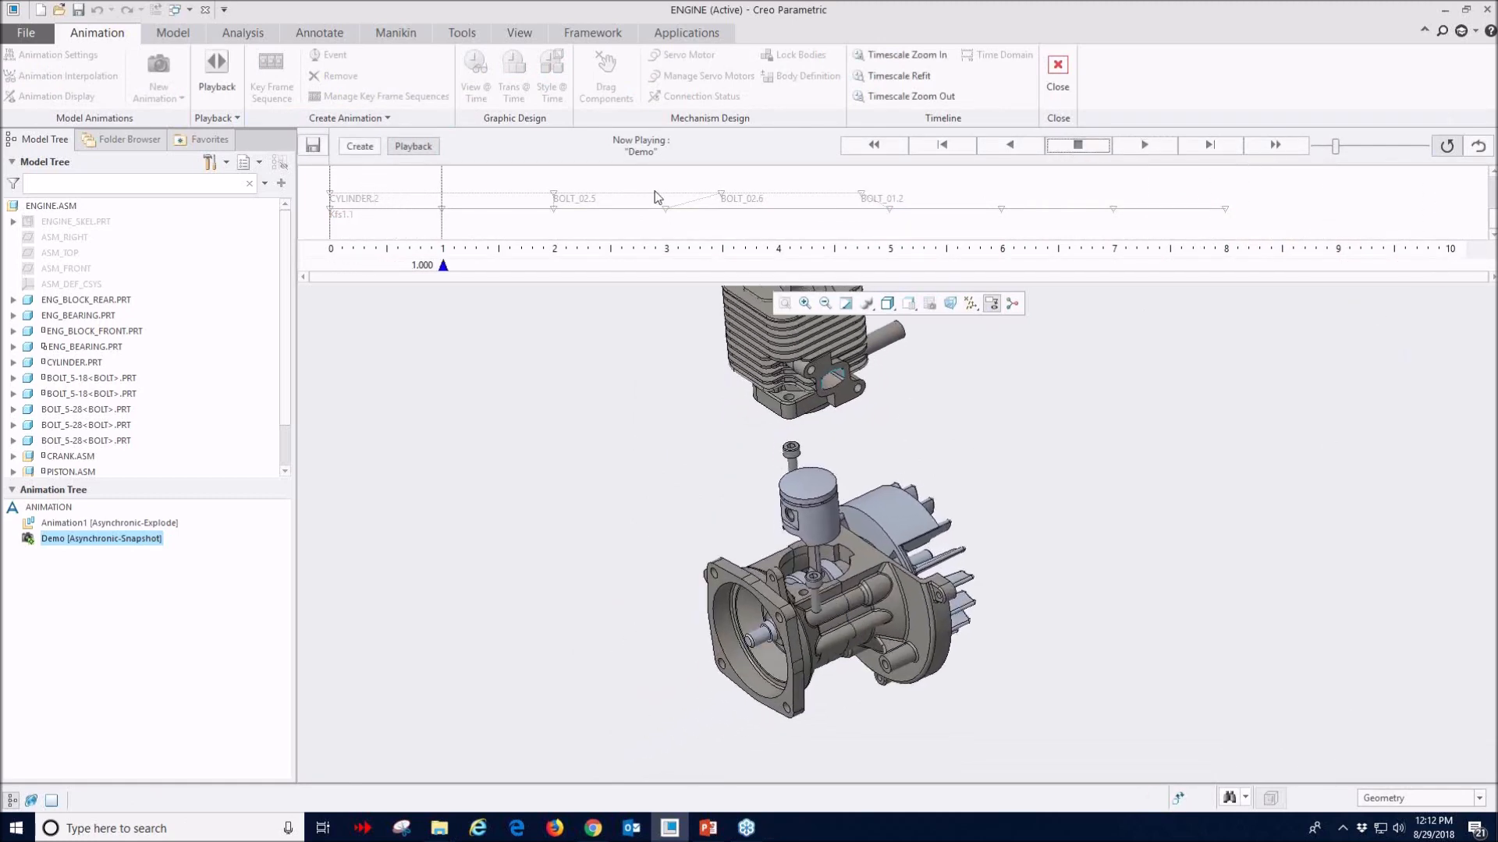
- Return to editing, move the second BOLT_02 view to about time 4.2, and regenerate the animation over the existing result set
{"action": "left_click", "coordinate": [370, 150]}
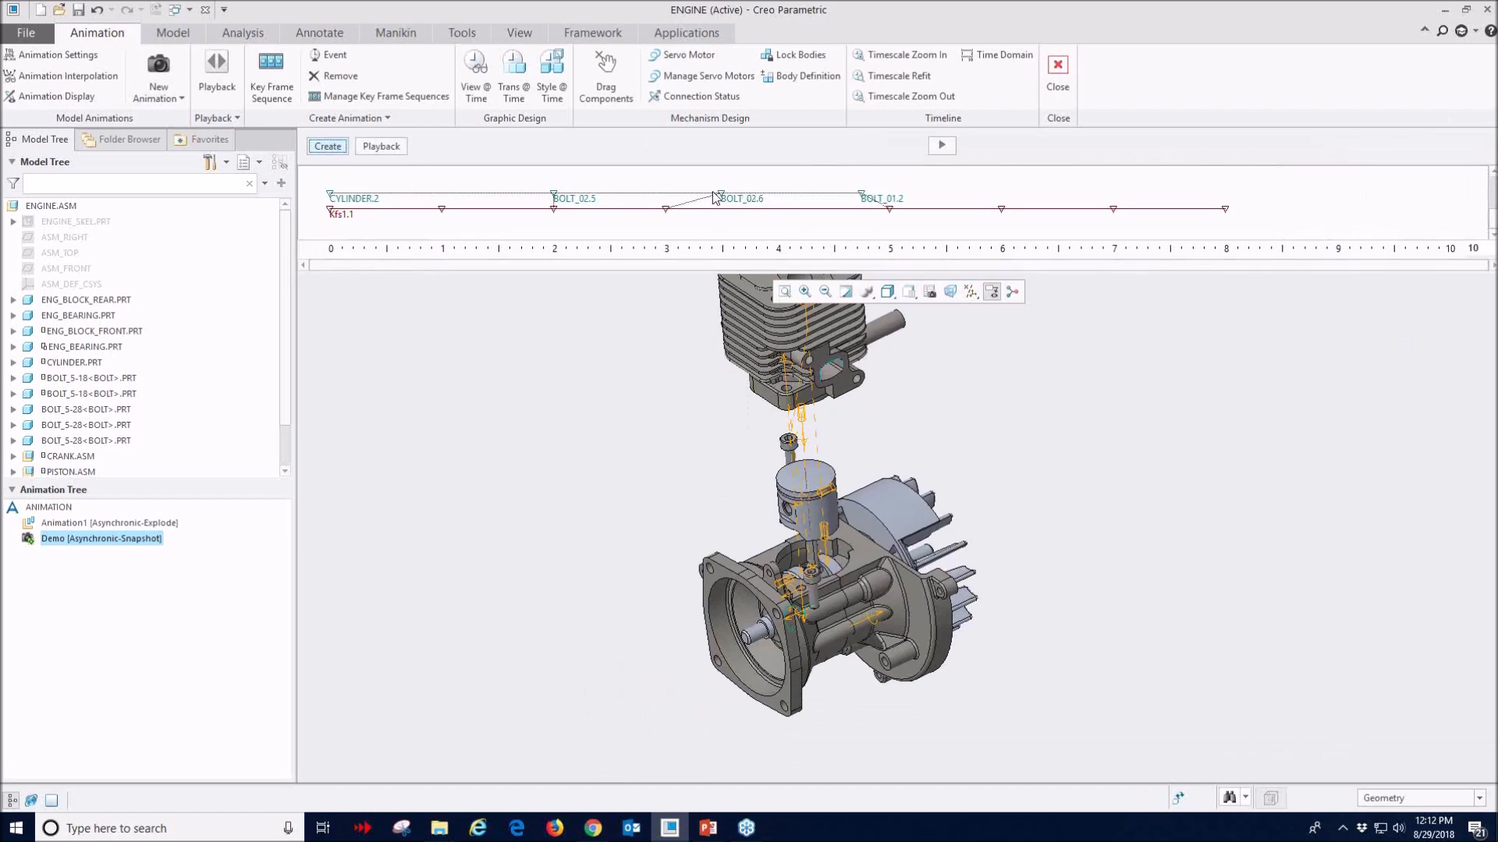
{"action": "left_click", "coordinate": [862, 200]}
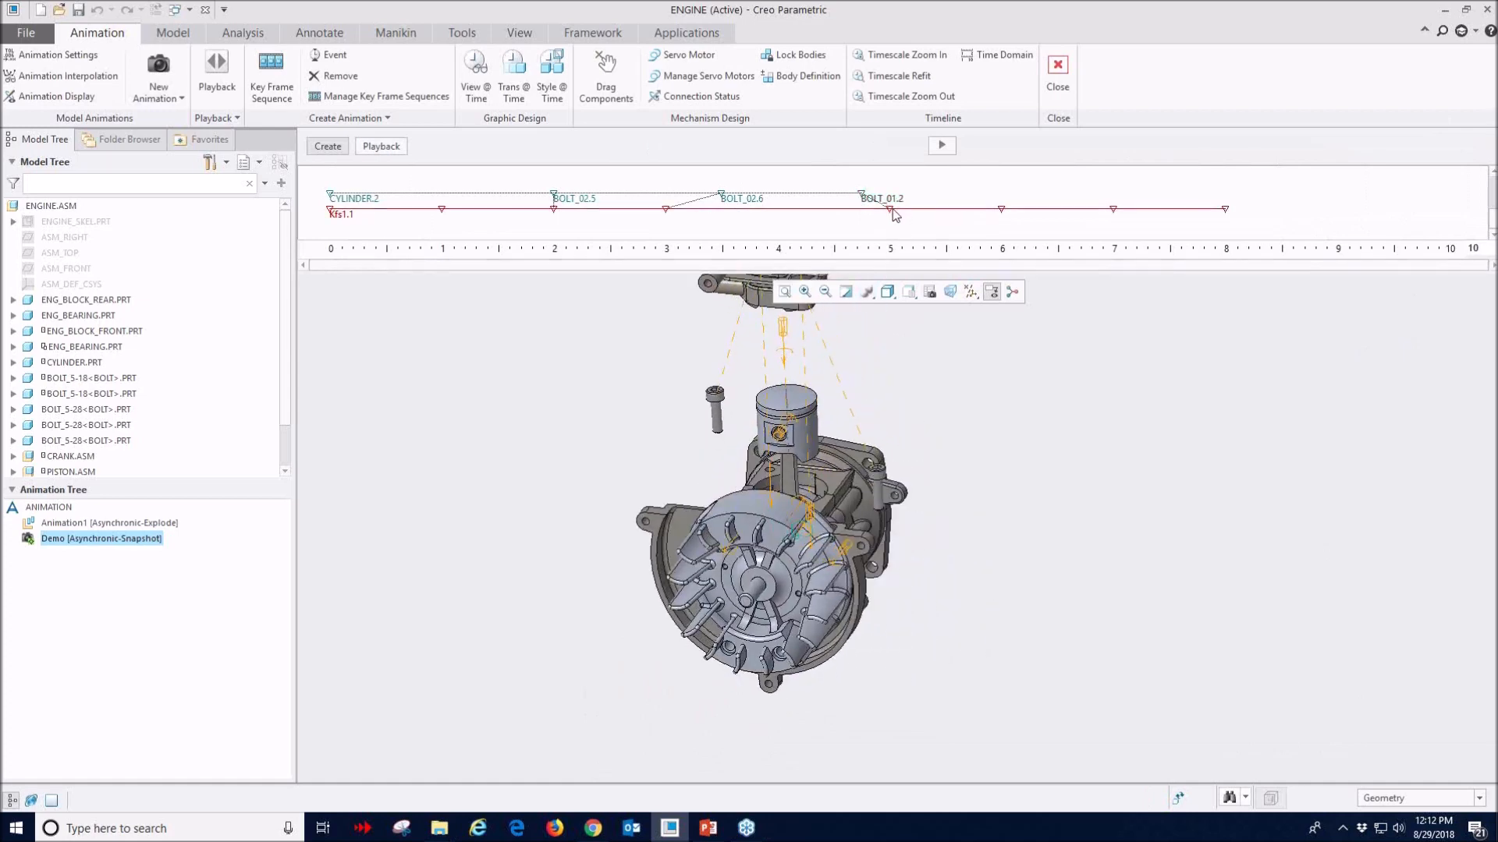
{"action": "left_click", "coordinate": [893, 212]}
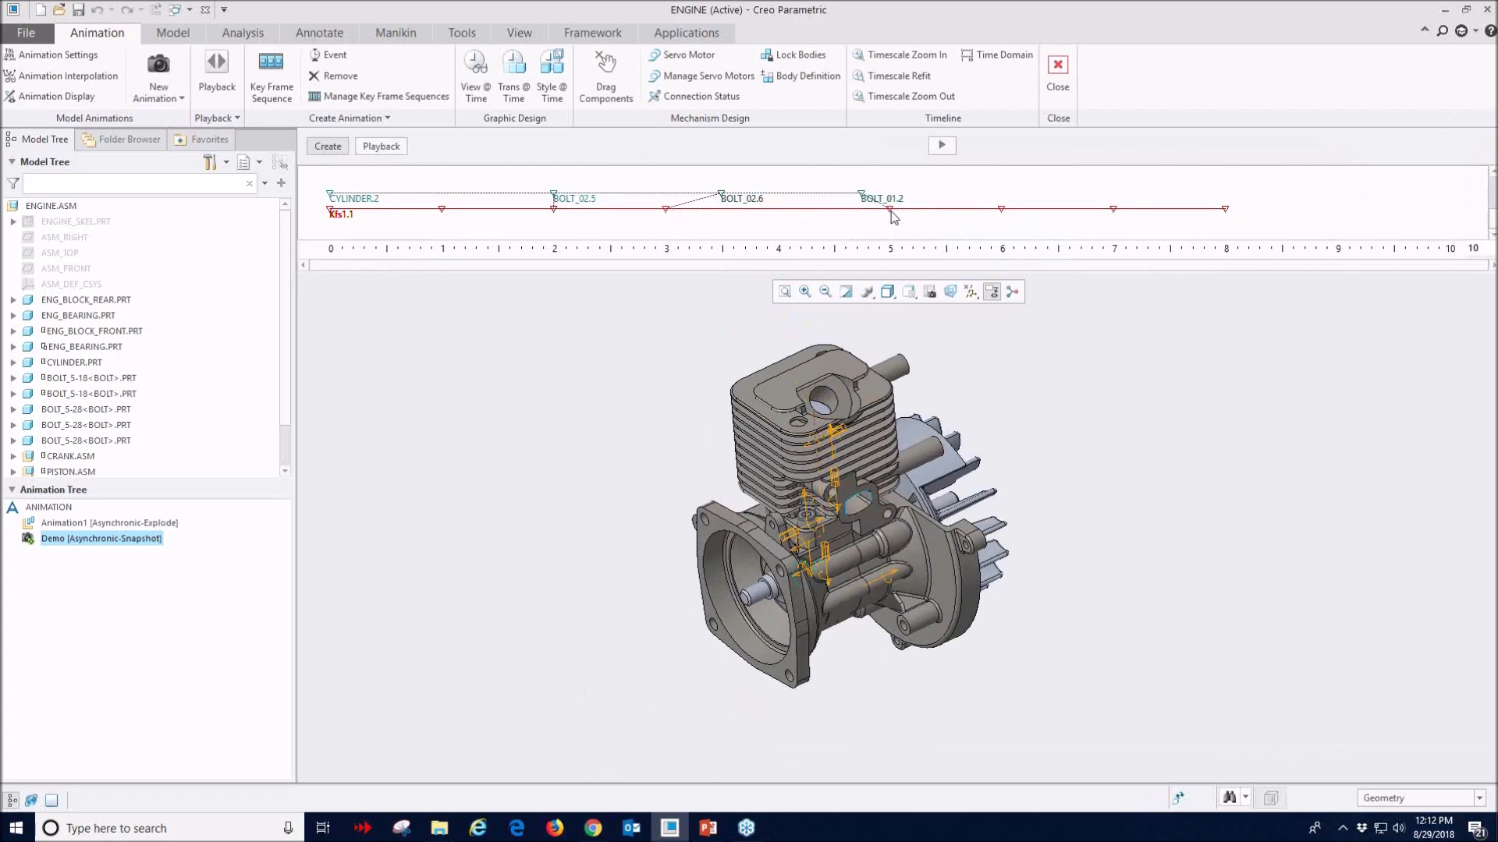
{"action": "left_click_drag", "start_coordinate": [725, 199], "coordinate": [800, 197]}
{"action": "left_click", "coordinate": [942, 145]}
{"action": "left_click", "coordinate": [676, 458]}
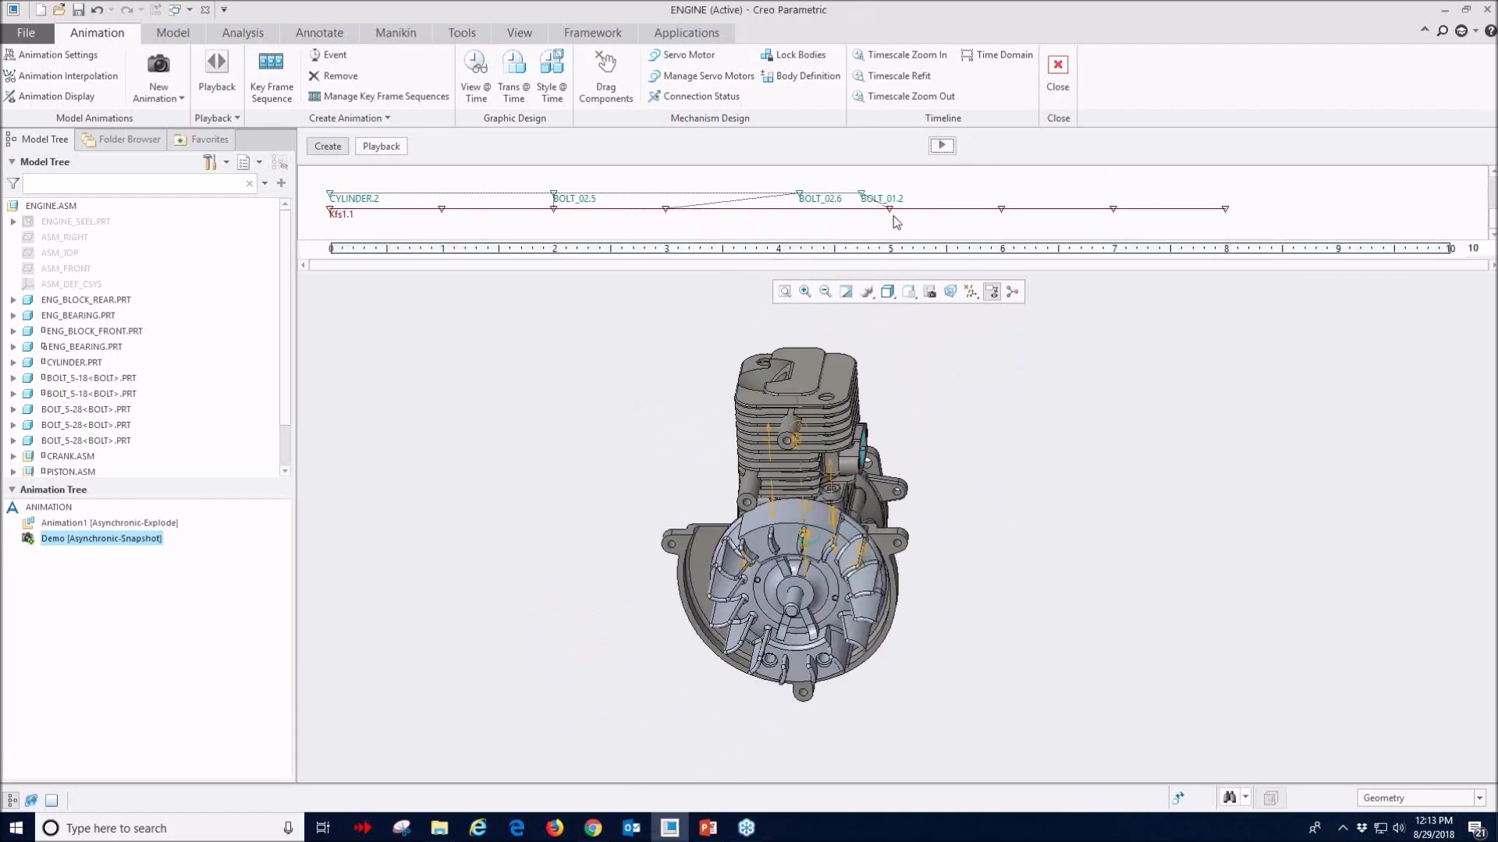
- Retime the key frames at 7, 6 and 5 to about 7.1, 6.4 and 5.5, leaving the last one at 8
{"action": "left_click_drag", "start_coordinate": [1224, 210], "coordinate": [1280, 210]}
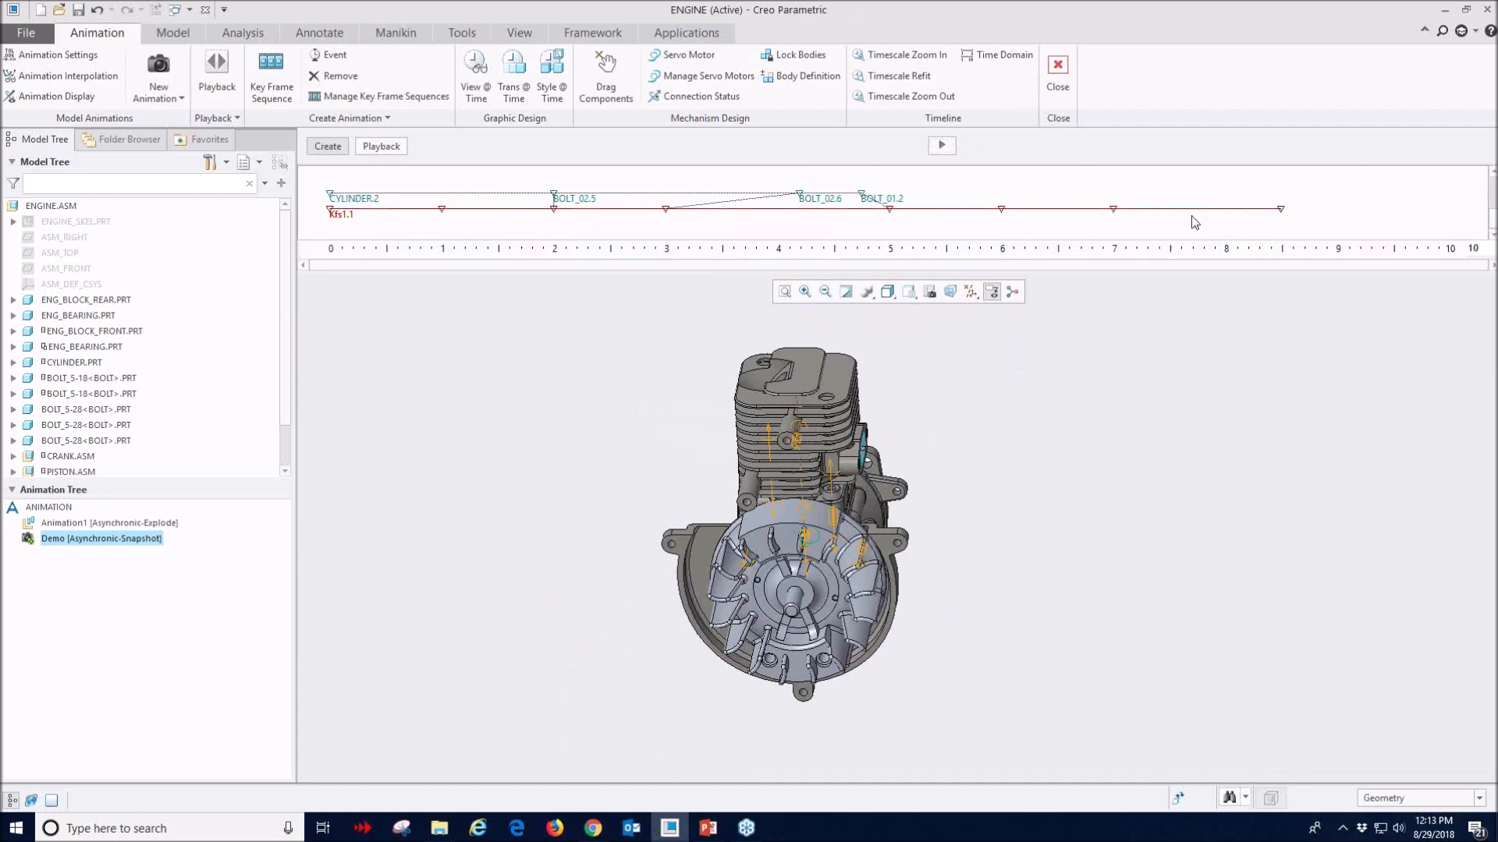
{"action": "mouse_move", "coordinate": [1115, 212]}
{"action": "left_mouse_down"}
{"action": "mouse_move", "coordinate": [1177, 212]}
{"action": "mouse_move", "coordinate": [1123, 214]}
{"action": "left_mouse_up"}
{"action": "left_click_drag", "start_coordinate": [1280, 211], "coordinate": [1225, 212]}
{"action": "left_click_drag", "start_coordinate": [1004, 212], "coordinate": [1044, 209]}
{"action": "left_click_drag", "start_coordinate": [889, 209], "coordinate": [947, 211]}
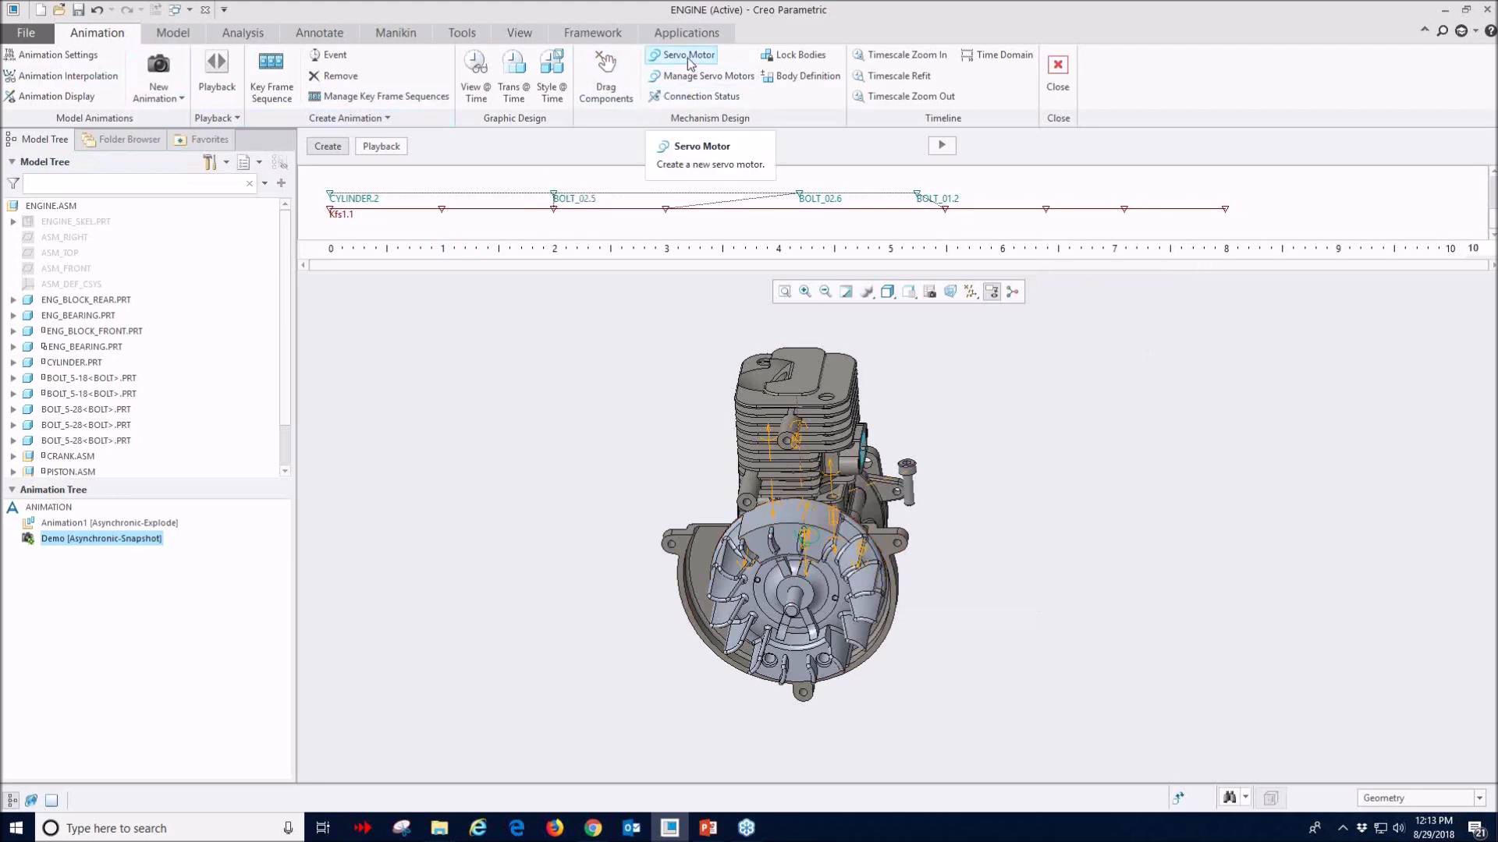
- Review the references, profile details and properties of the existing ENGINE servo motor and close its definition
{"action": "left_click", "coordinate": [691, 78]}
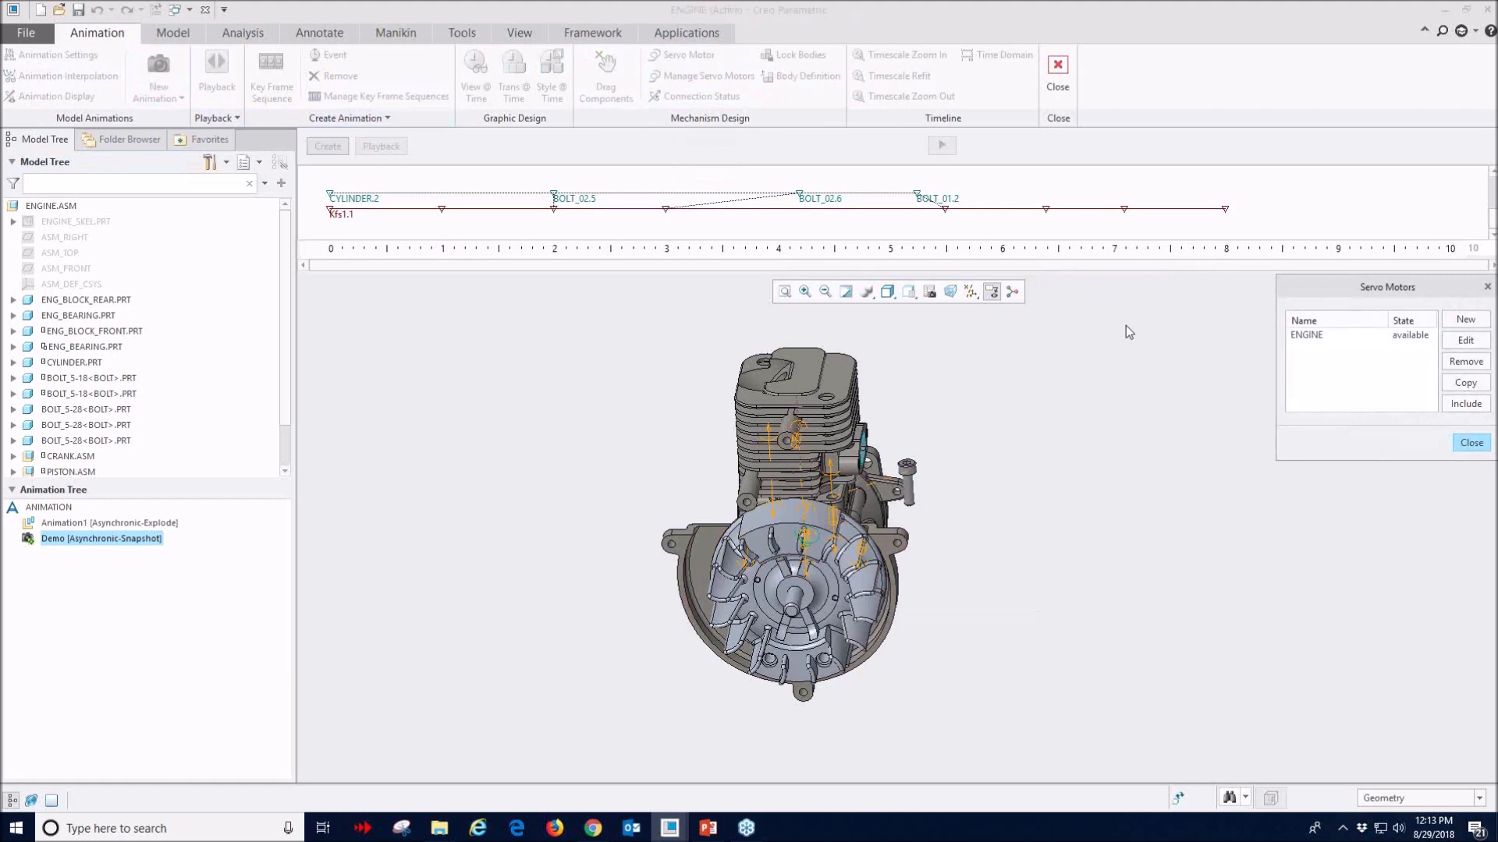
{"action": "left_click_drag", "start_coordinate": [1330, 291], "coordinate": [1200, 292]}
{"action": "left_click", "coordinate": [1186, 337]}
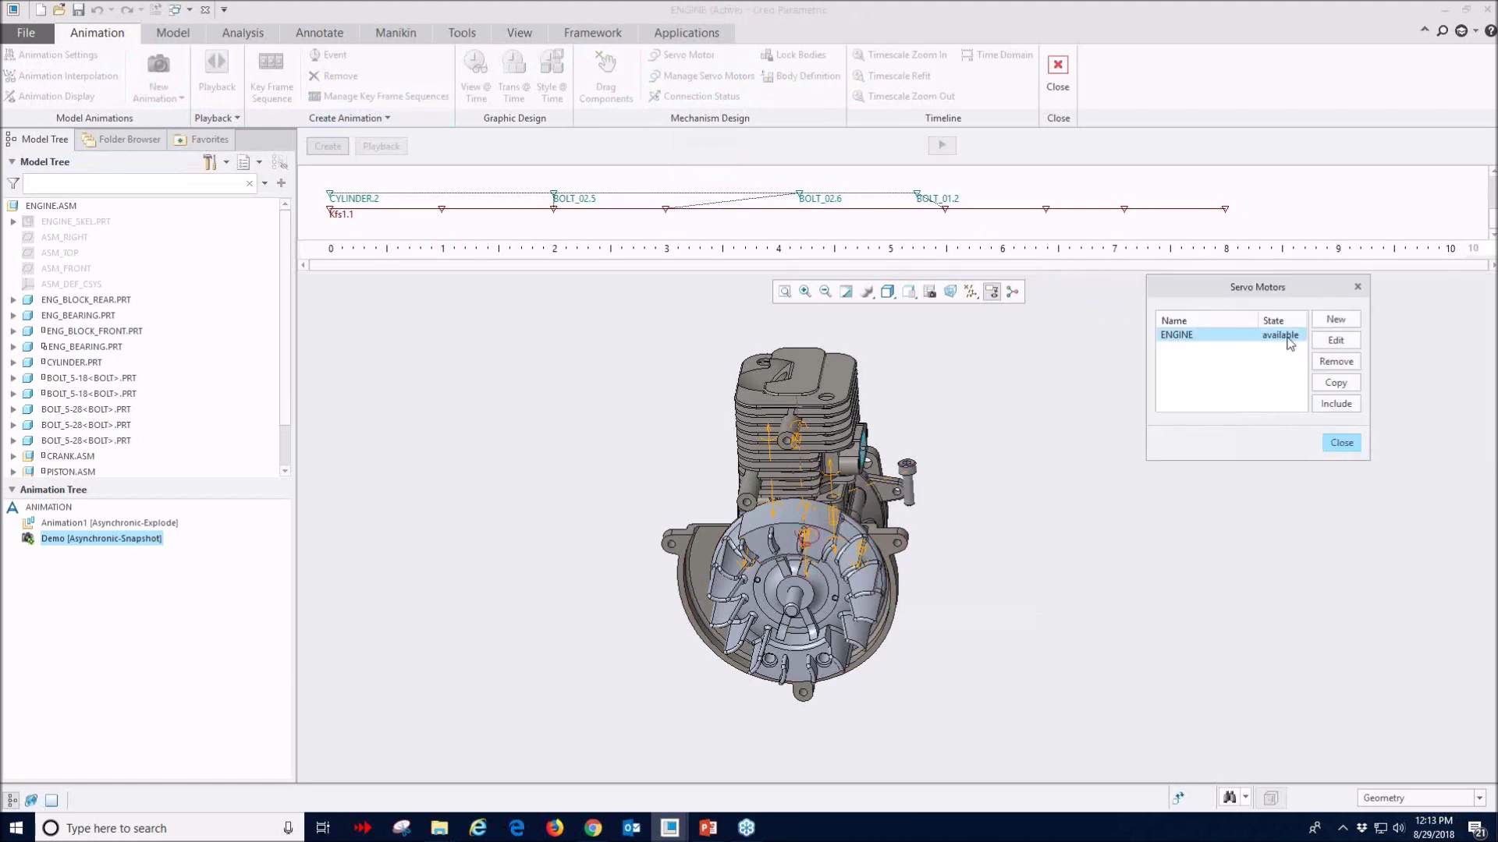
{"action": "double_click", "coordinate": [1256, 341]}
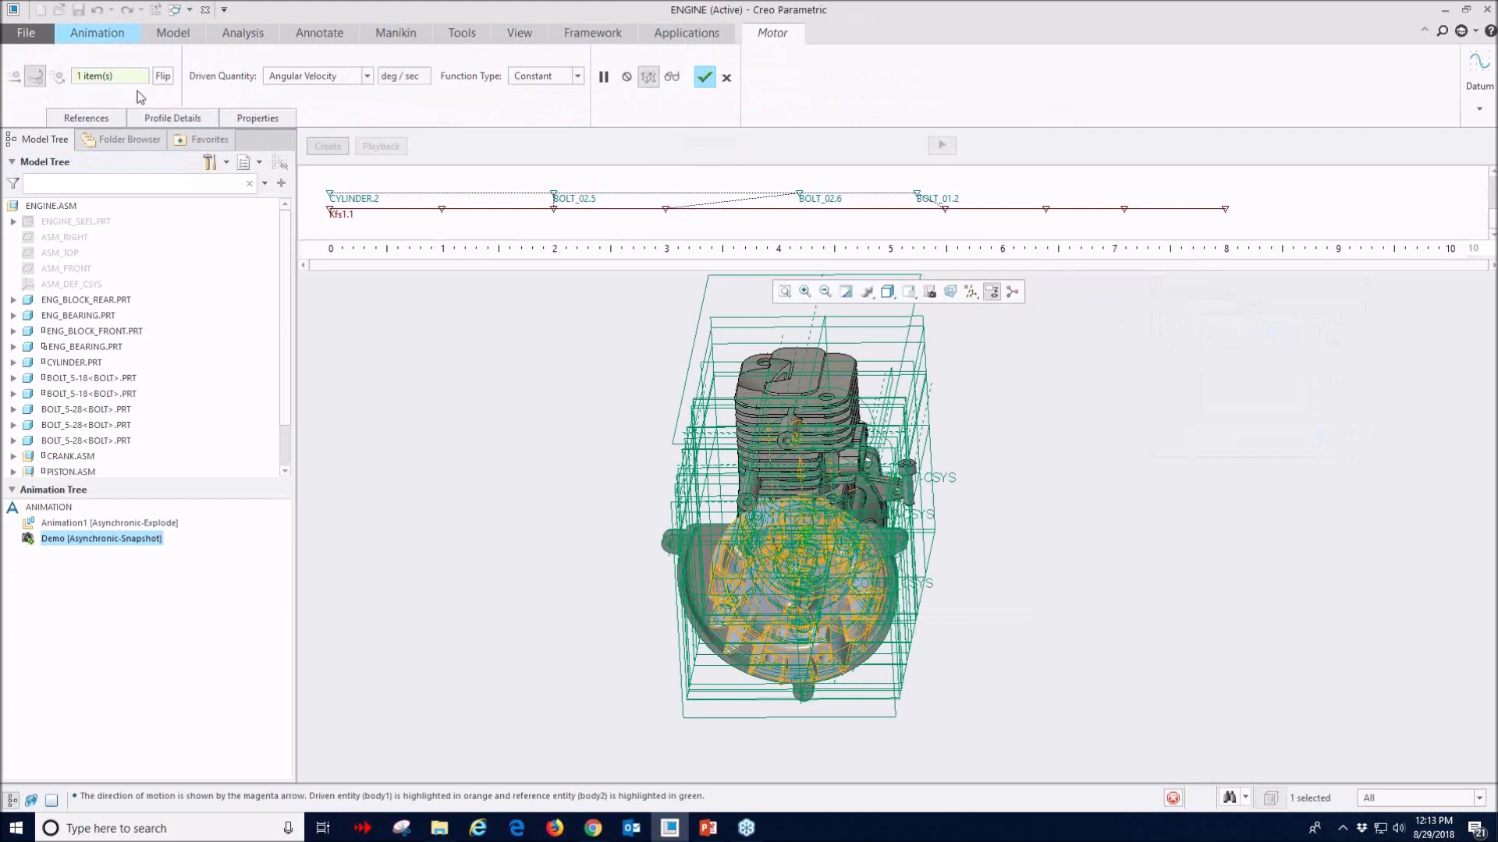
{"action": "left_click", "coordinate": [88, 118]}
{"action": "left_click", "coordinate": [163, 121]}
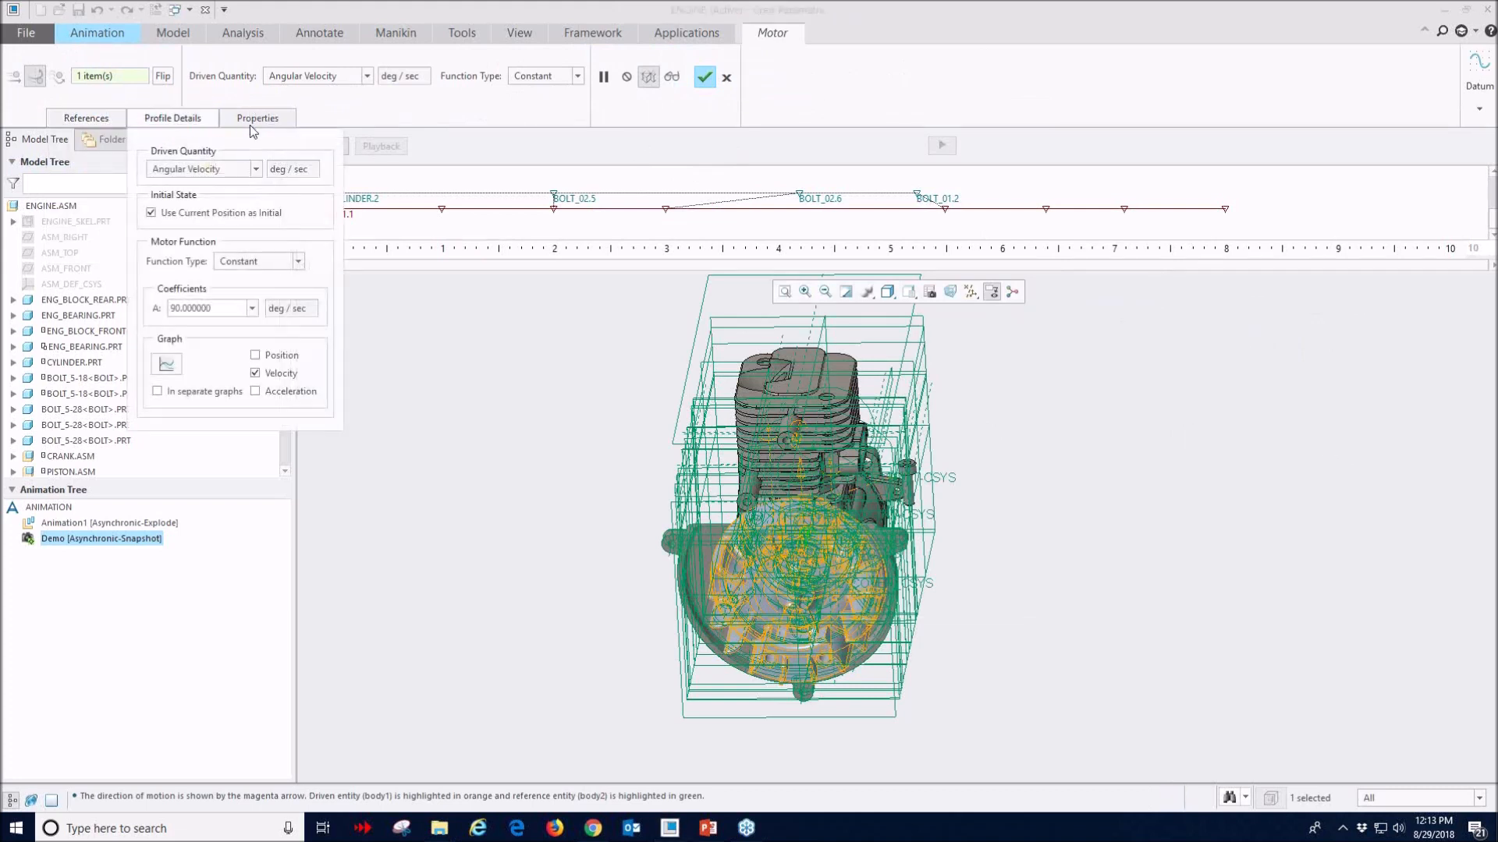
{"action": "left_click", "coordinate": [262, 121]}
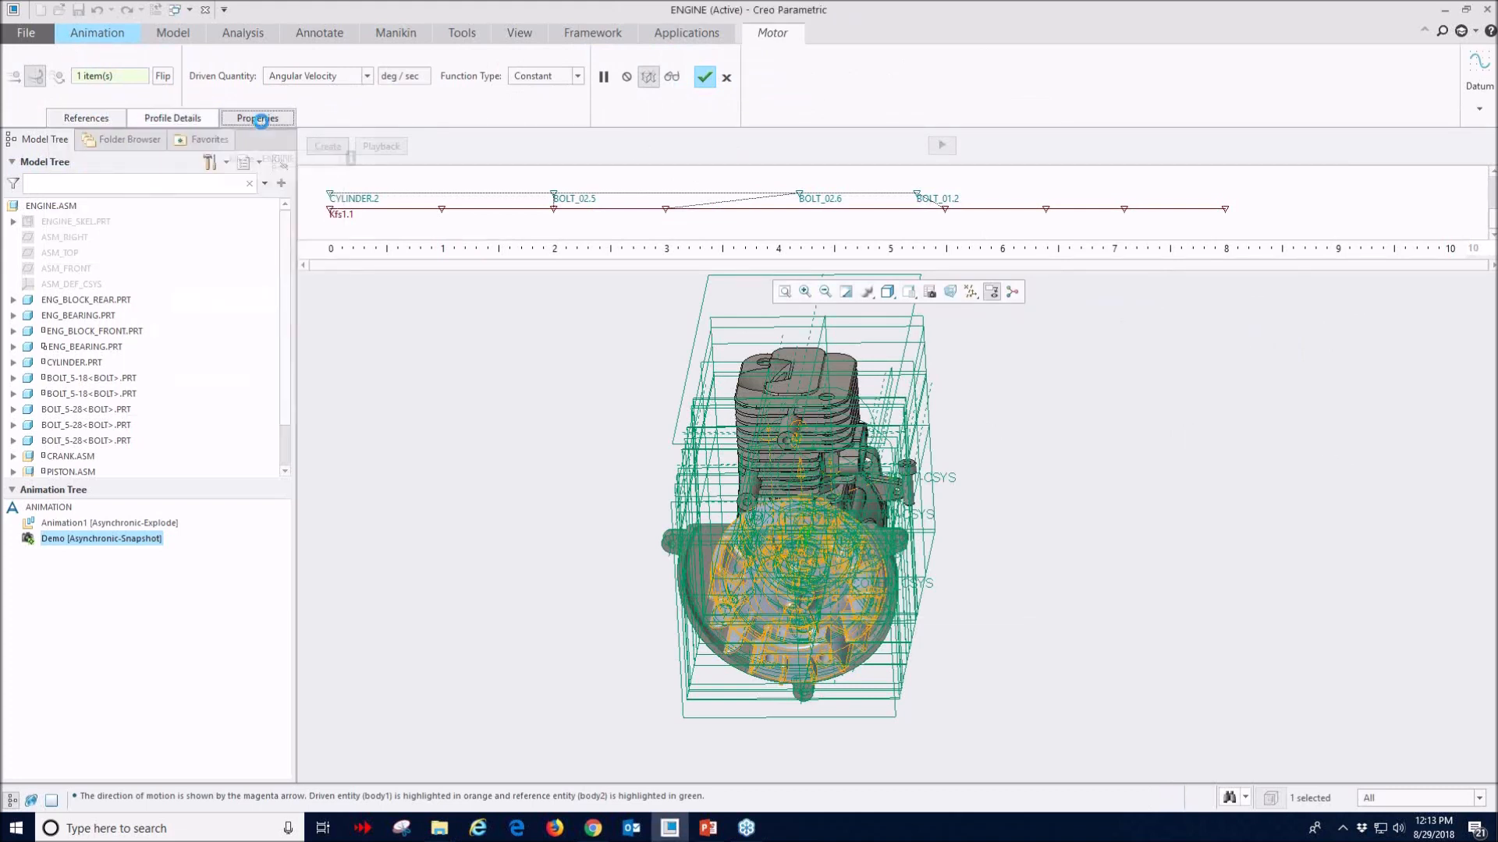
{"action": "left_click", "coordinate": [704, 76]}
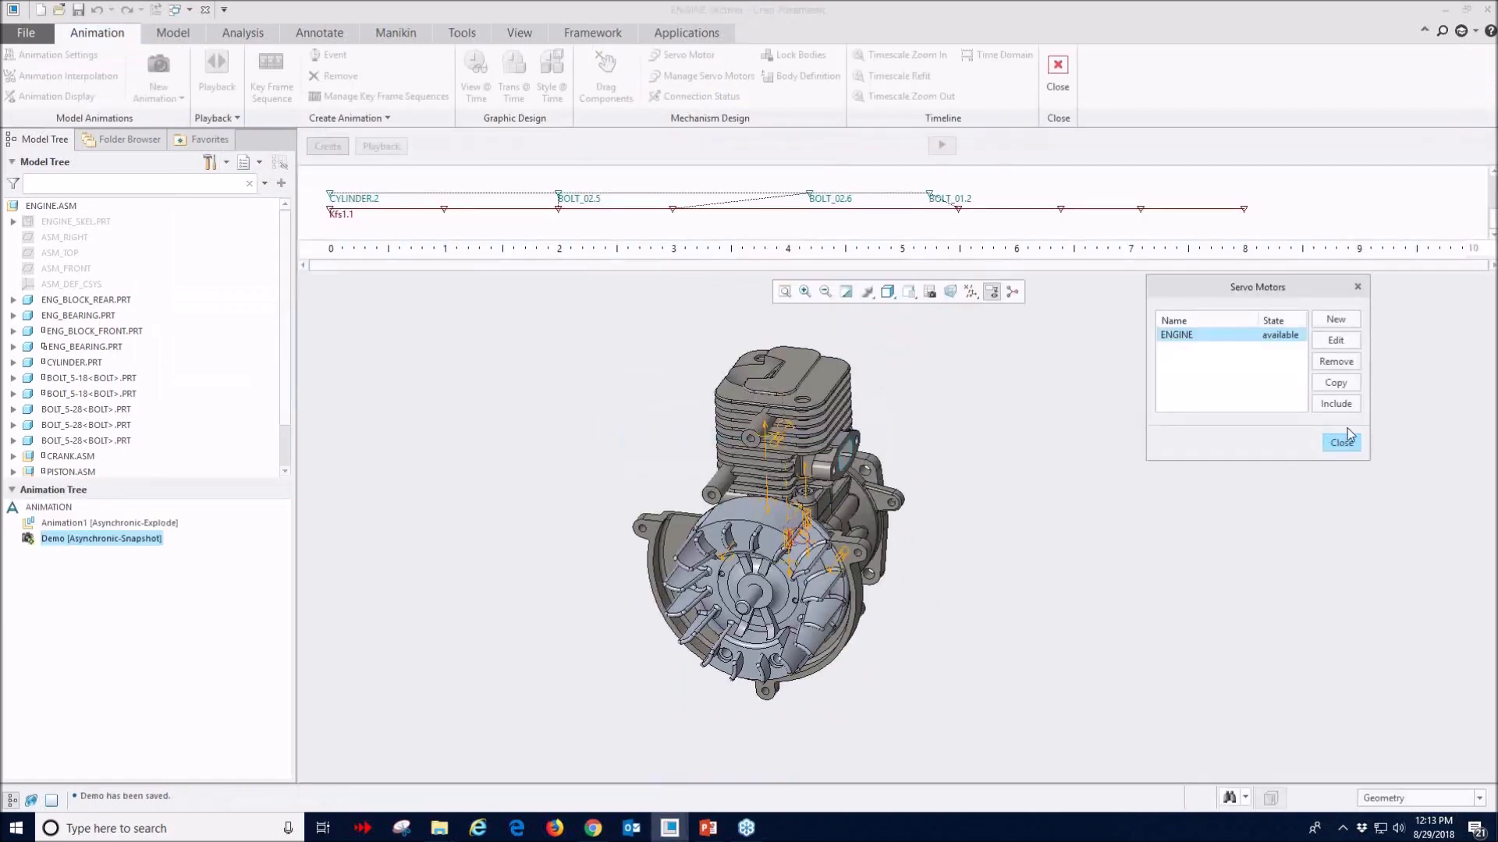
{"action": "left_click", "coordinate": [1341, 443]}
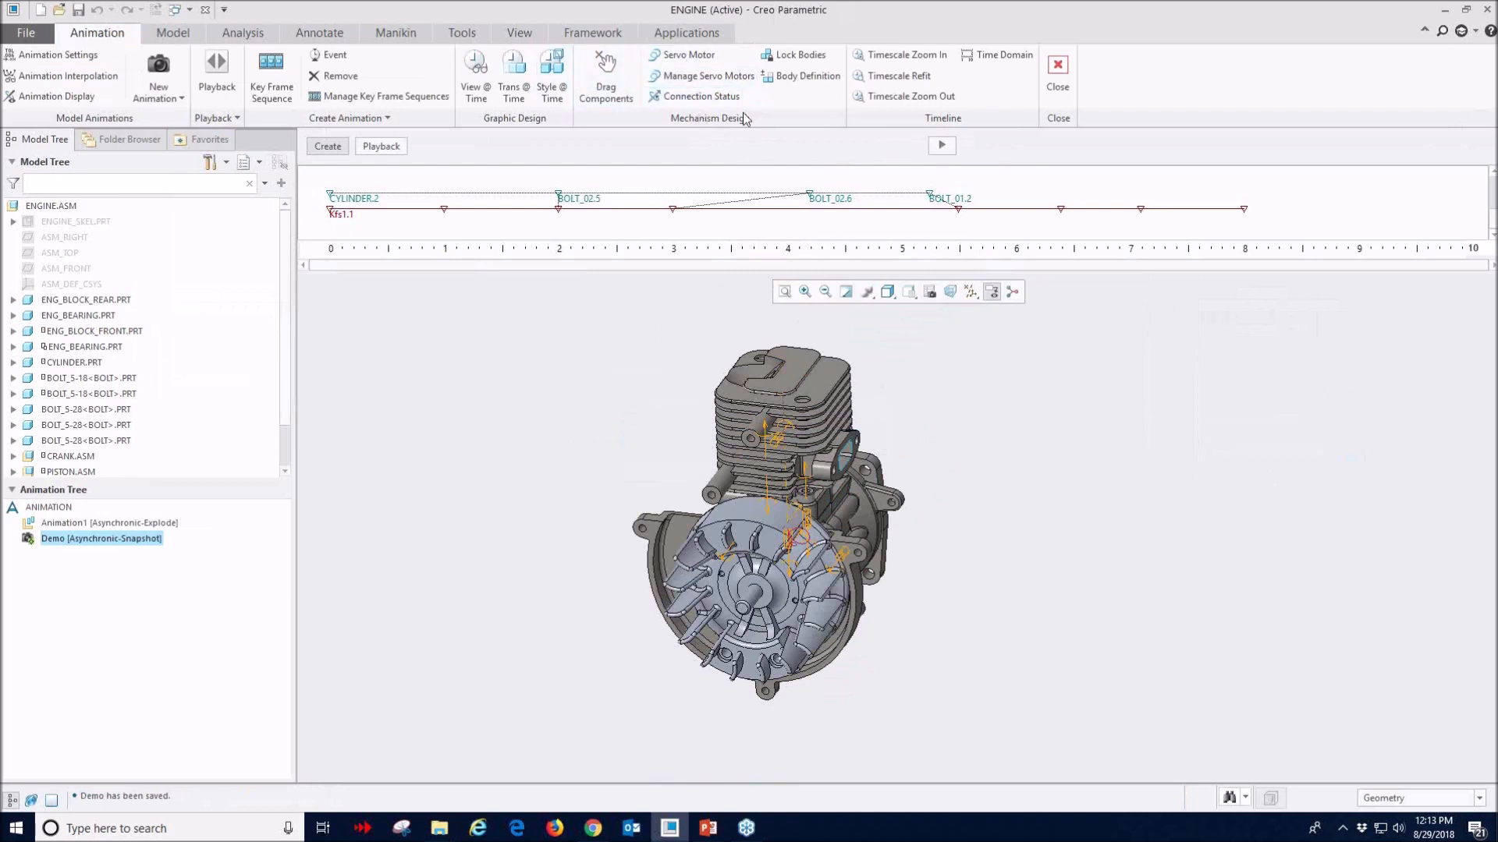
{"action": "left_click", "coordinate": [686, 55]}
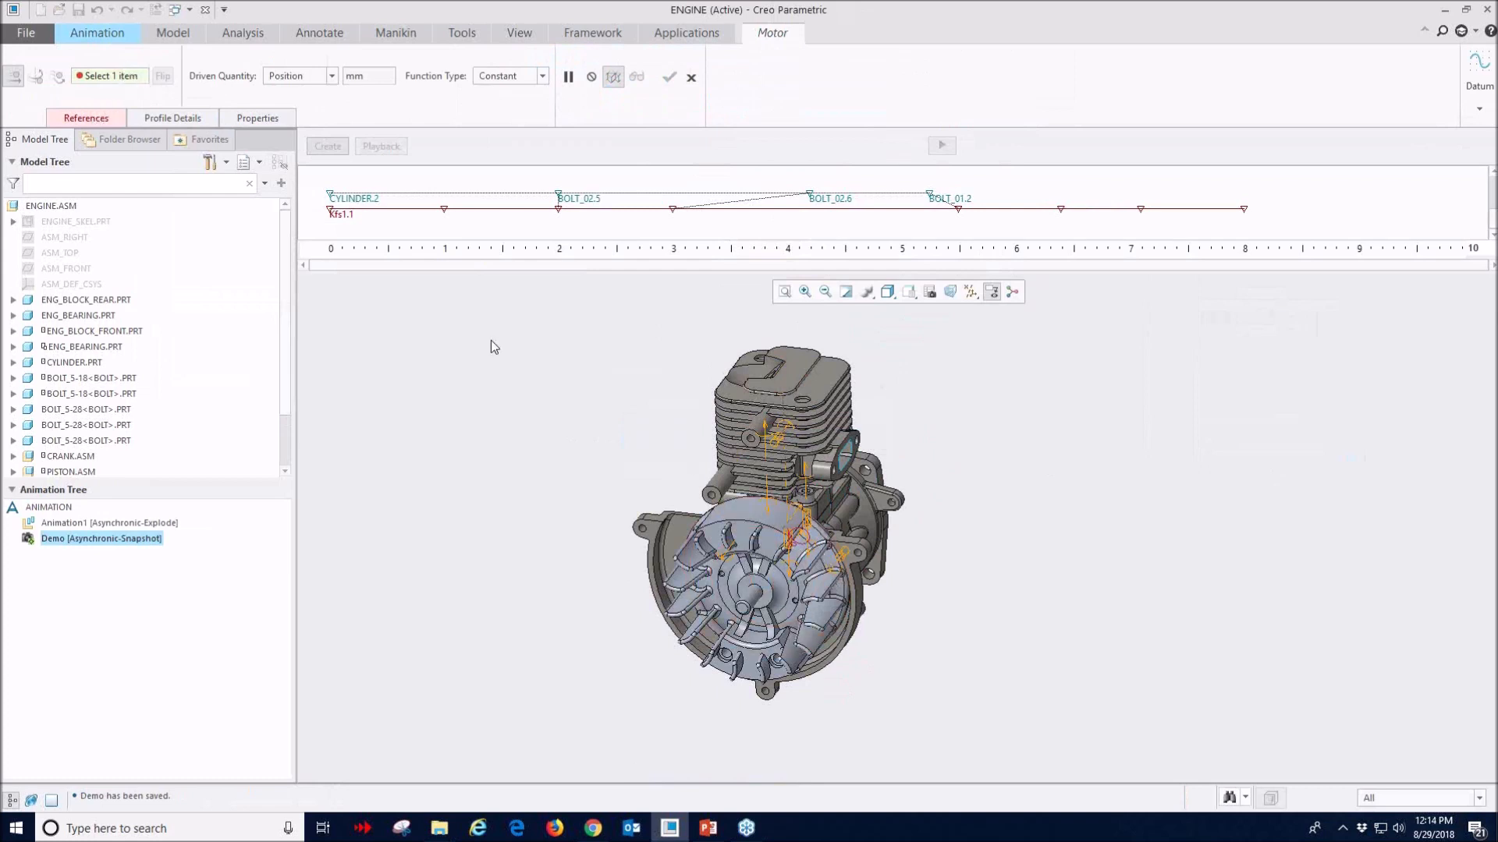
{"action": "left_click", "coordinate": [91, 118]}
{"action": "left_click", "coordinate": [156, 119]}
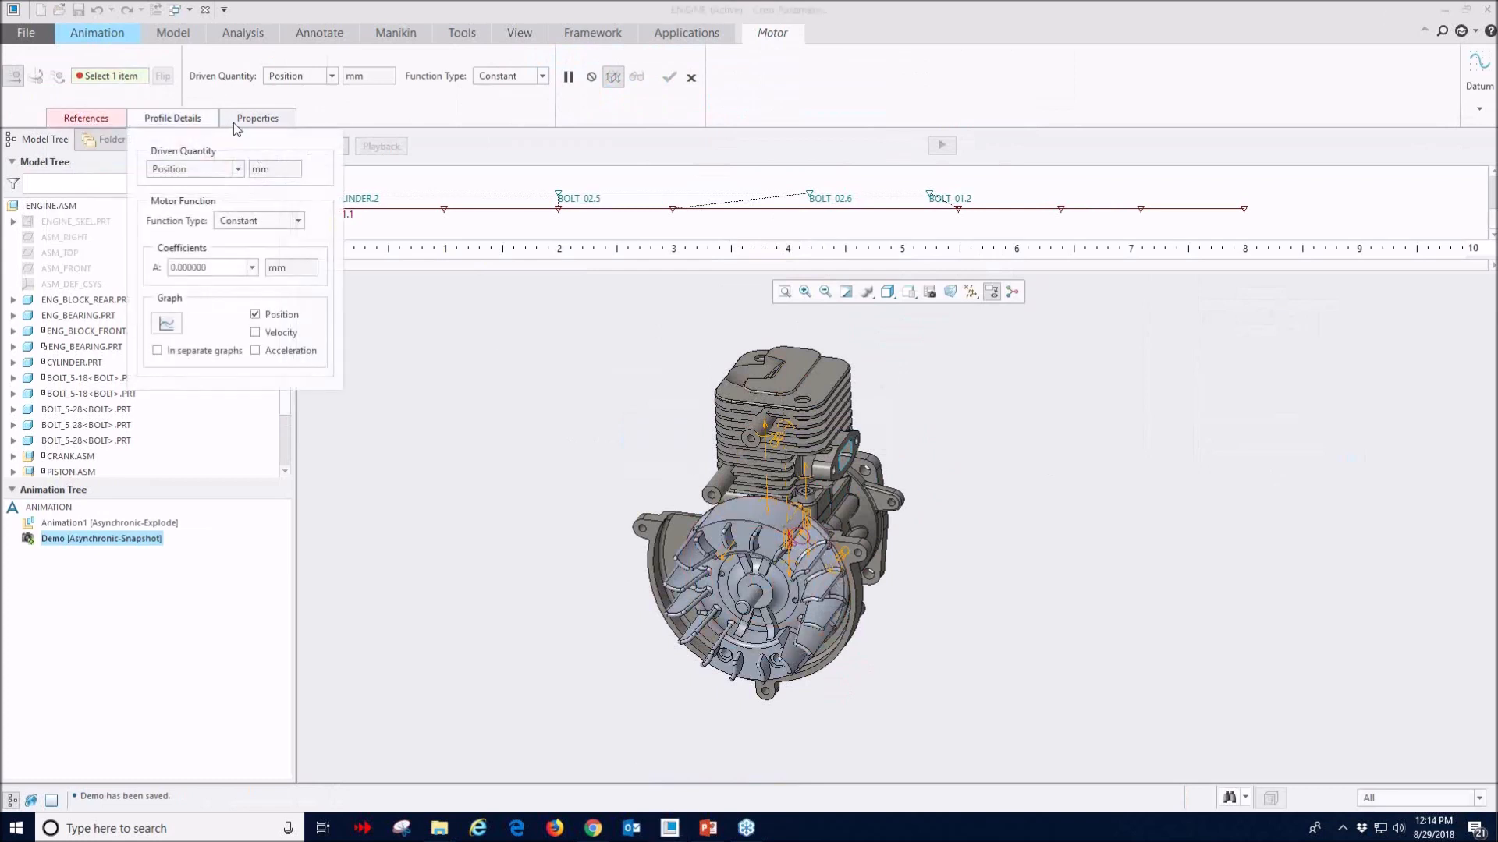
{"action": "left_click", "coordinate": [691, 77]}
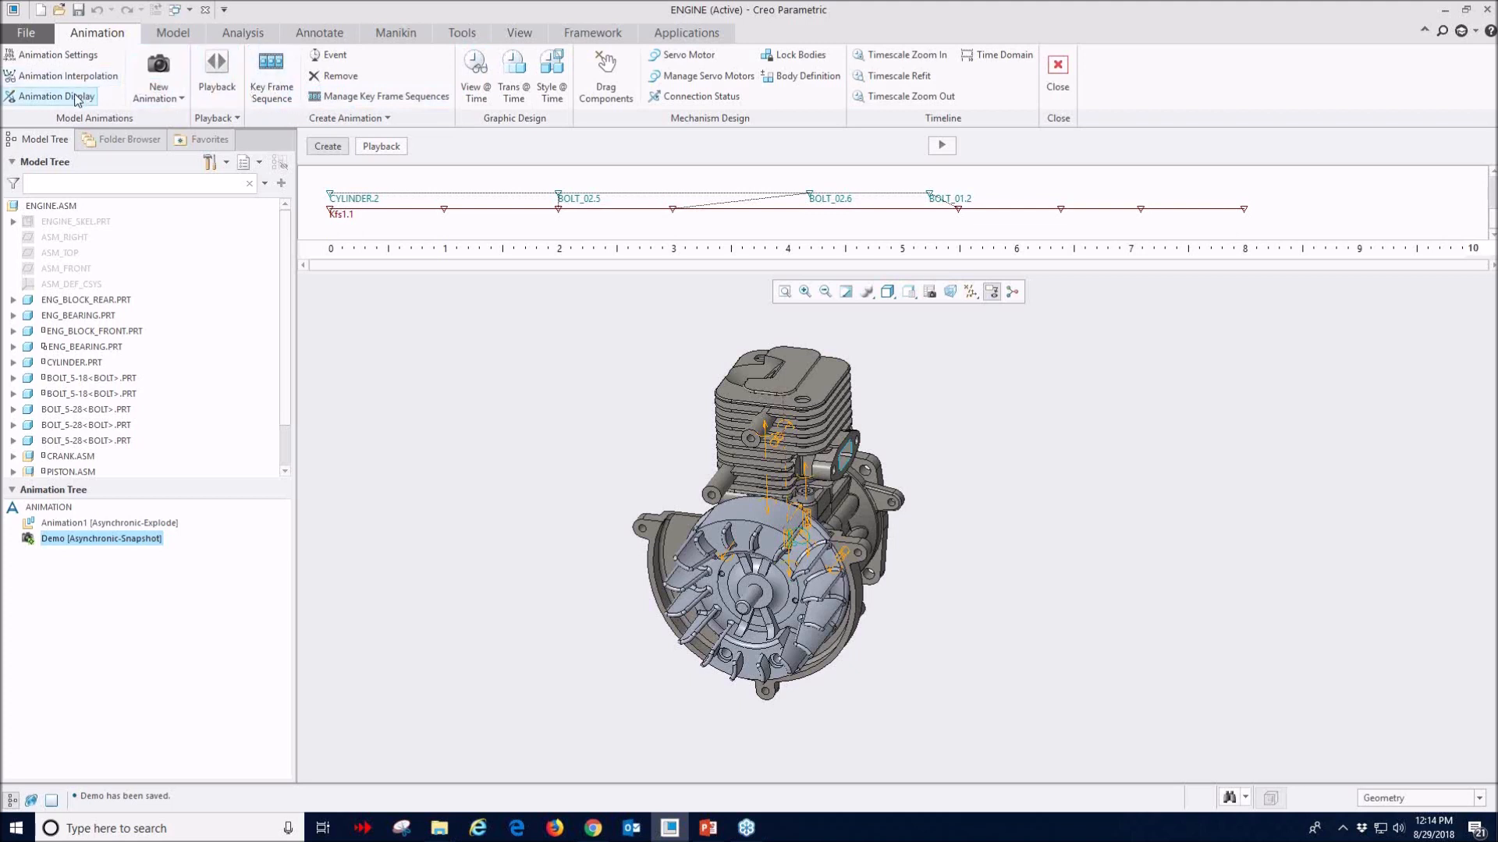
- Include the ENGINE servo motor in the animation and move its start to time 8
{"action": "left_click", "coordinate": [670, 76]}
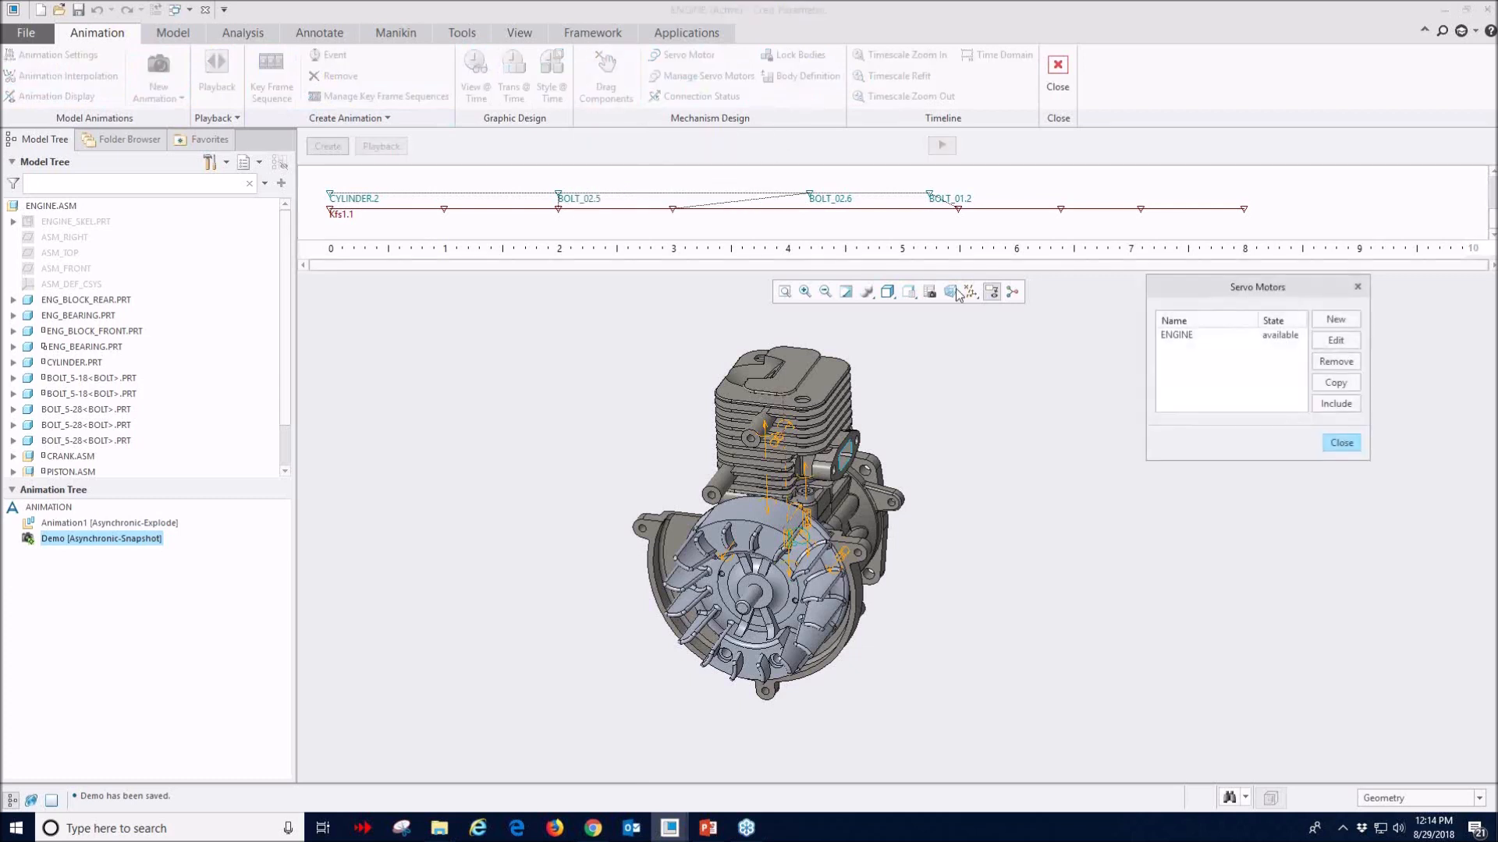
{"action": "left_click", "coordinate": [1184, 337]}
{"action": "left_click", "coordinate": [1343, 405]}
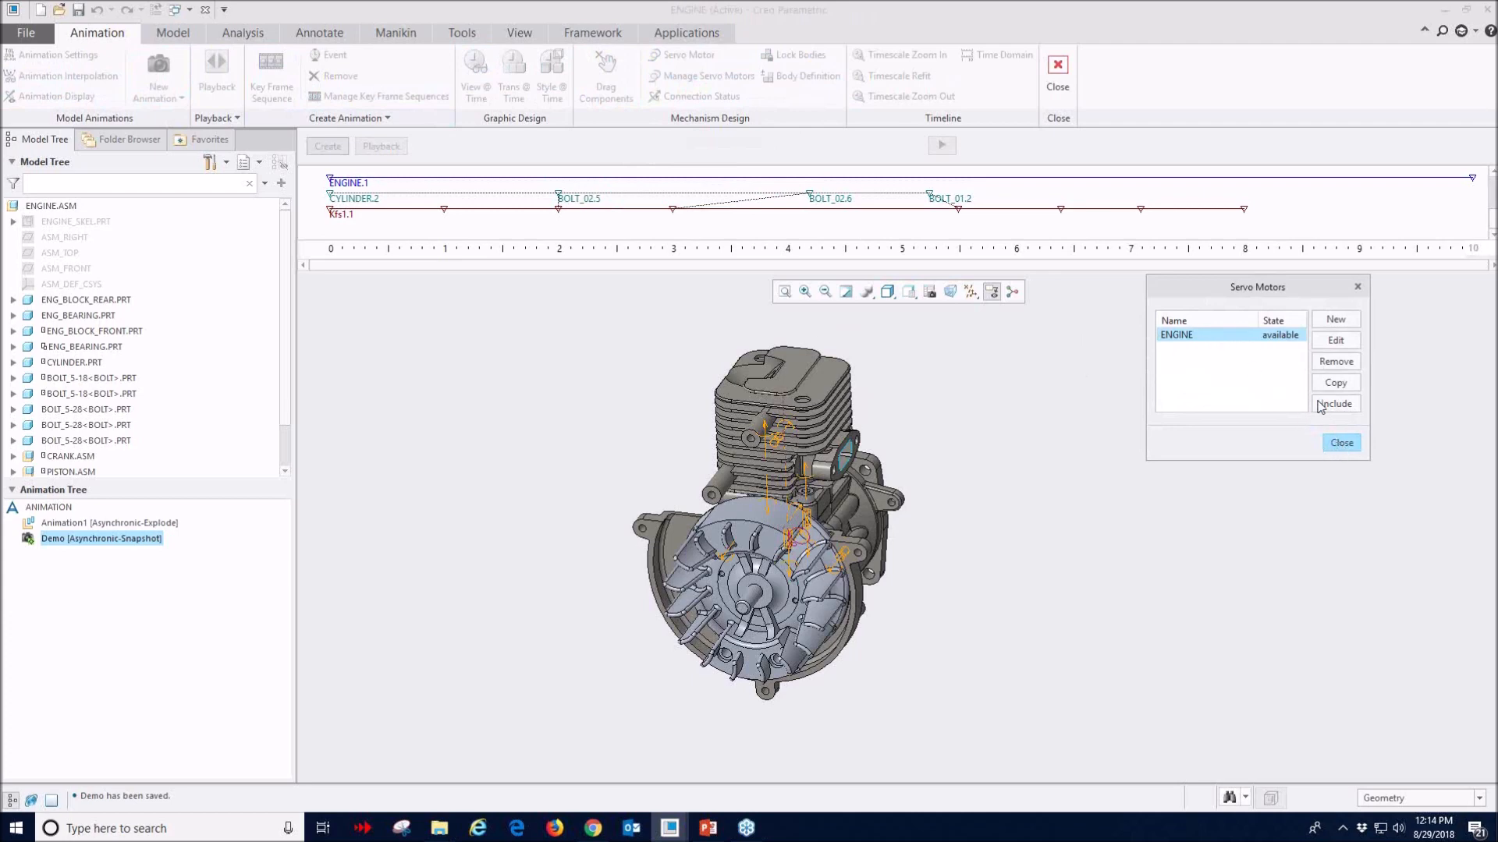
{"action": "left_click", "coordinate": [1341, 445]}
{"action": "left_click_drag", "start_coordinate": [339, 183], "coordinate": [1247, 197]}
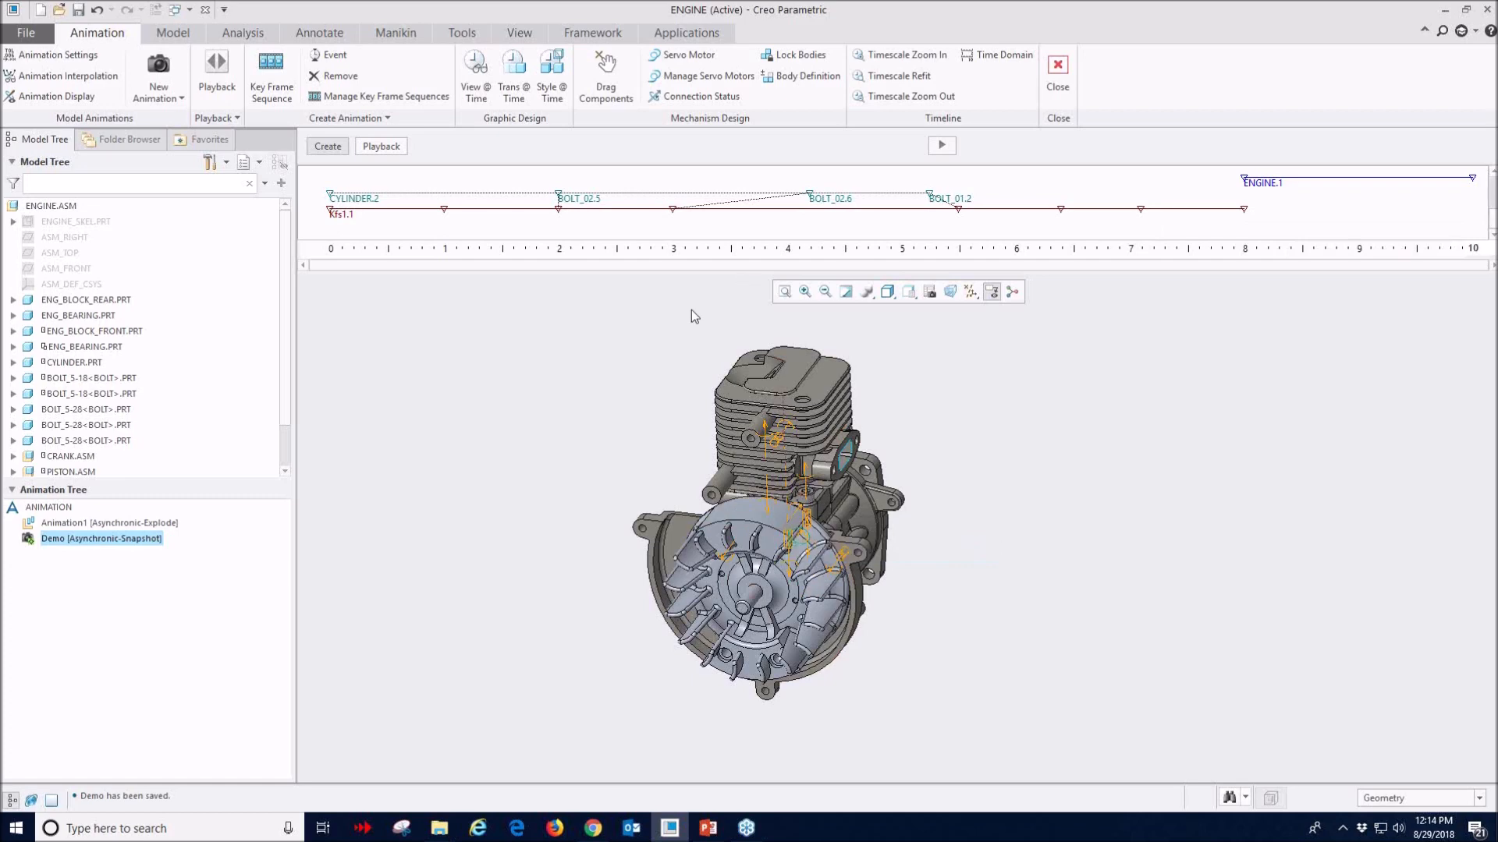
- Run the animation with the servo motor, overwriting the existing result set, and check the ENGINE.1 timeline entry
{"action": "left_click", "coordinate": [942, 145]}
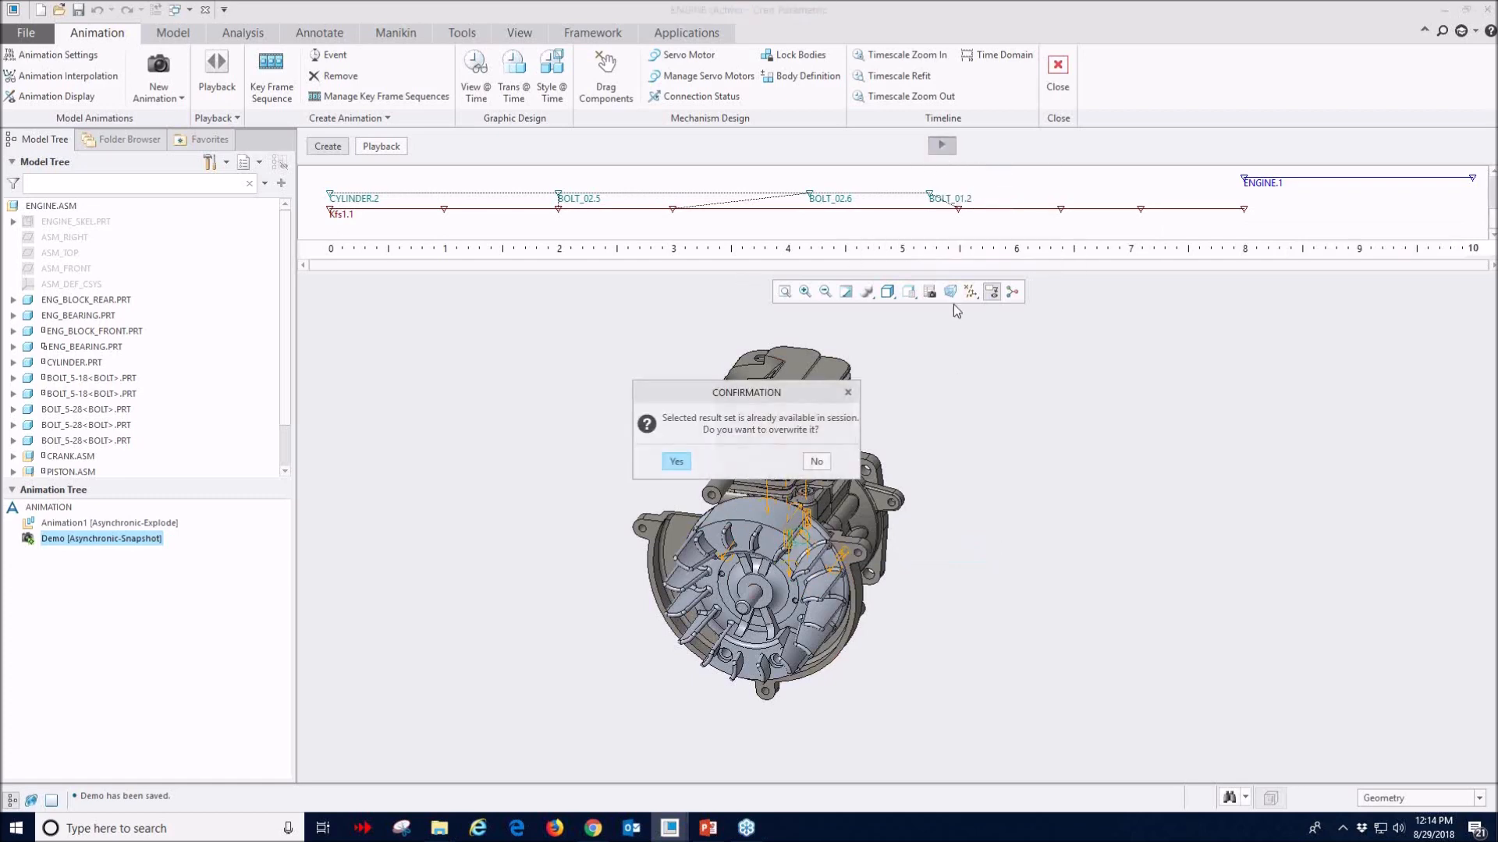
{"action": "left_click", "coordinate": [677, 461]}
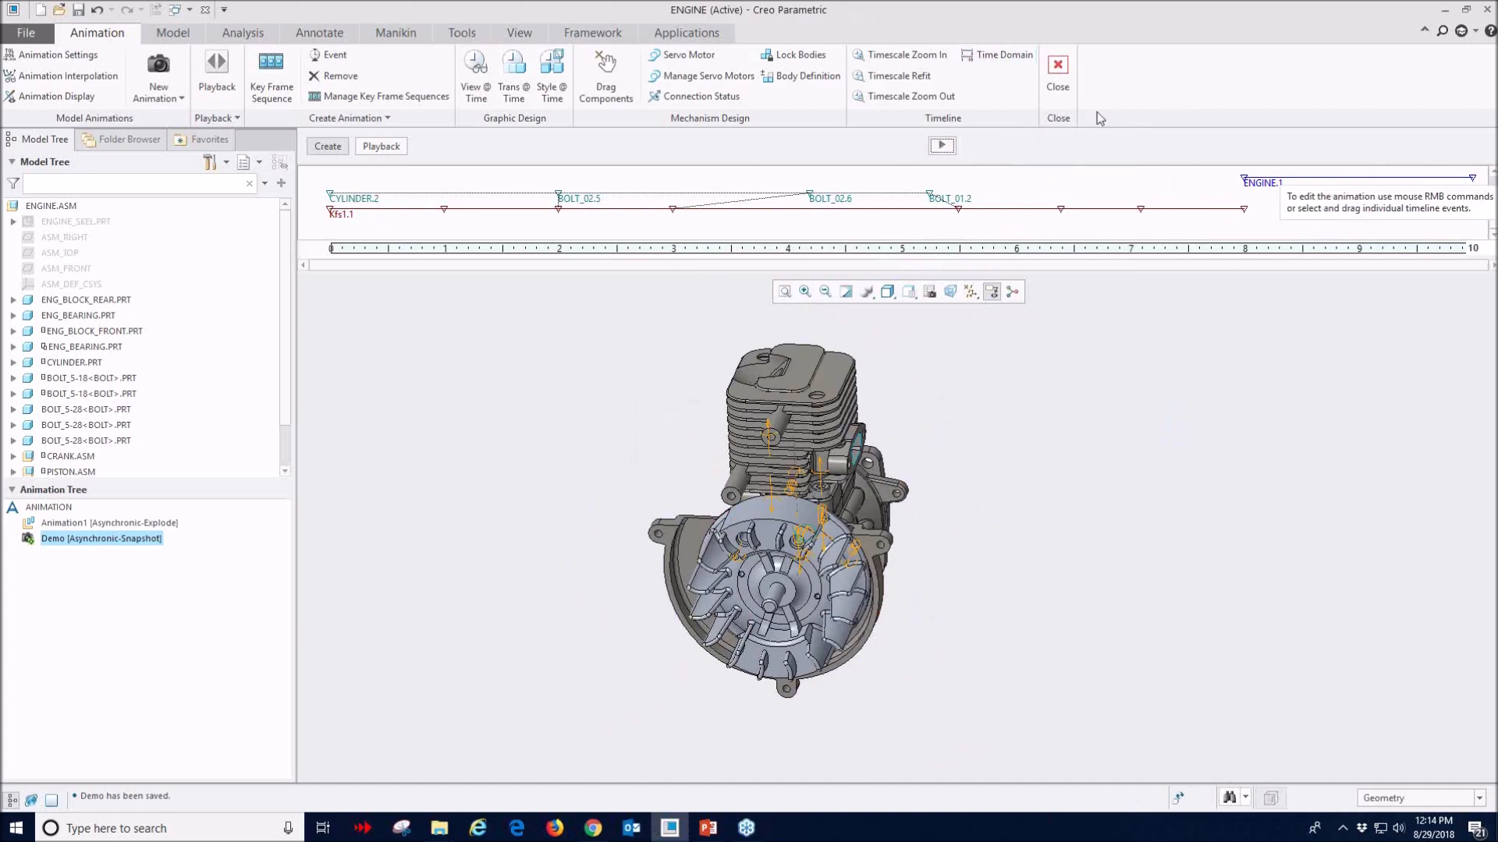
{"action": "double_click", "coordinate": [1265, 182]}
{"action": "left_click", "coordinate": [806, 509]}
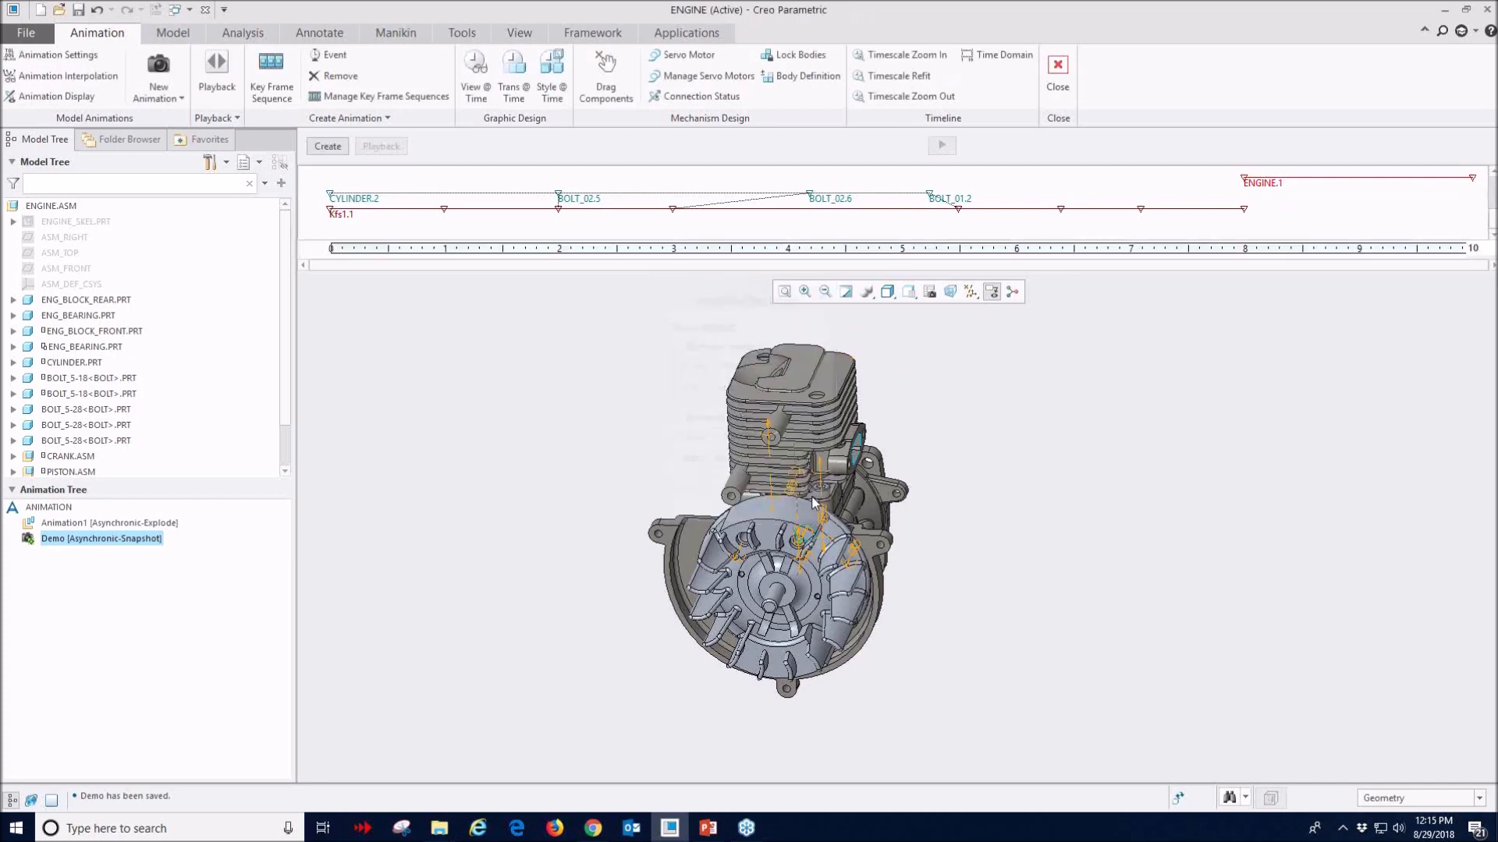
- Set the ENGINE servo motor's constant angular velocity to 360 deg/sec and close the servo motor list
{"action": "left_click", "coordinate": [690, 76]}
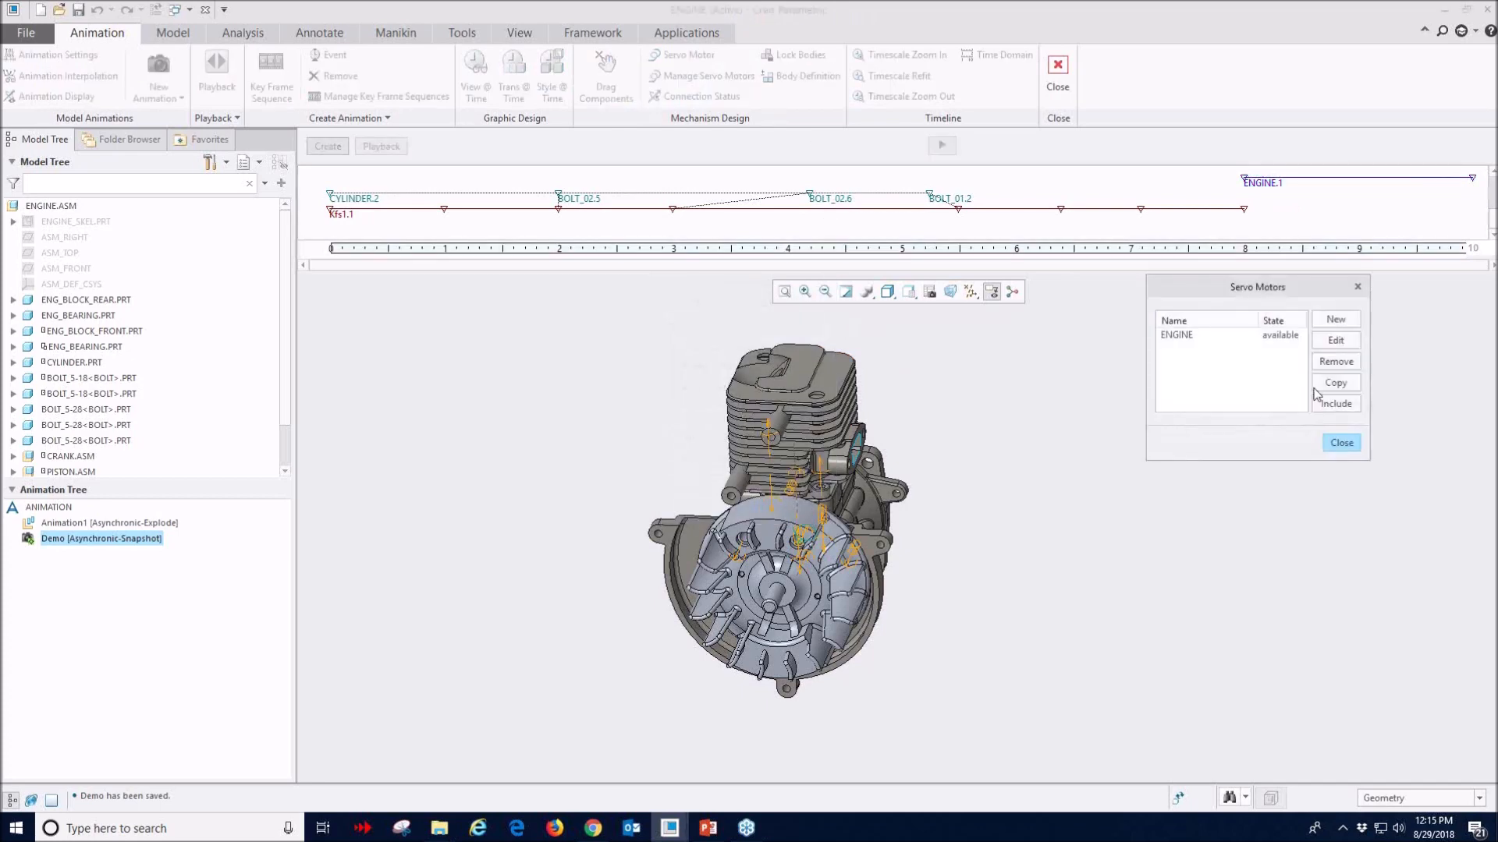
{"action": "left_click", "coordinate": [1178, 334]}
{"action": "left_click", "coordinate": [1335, 340]}
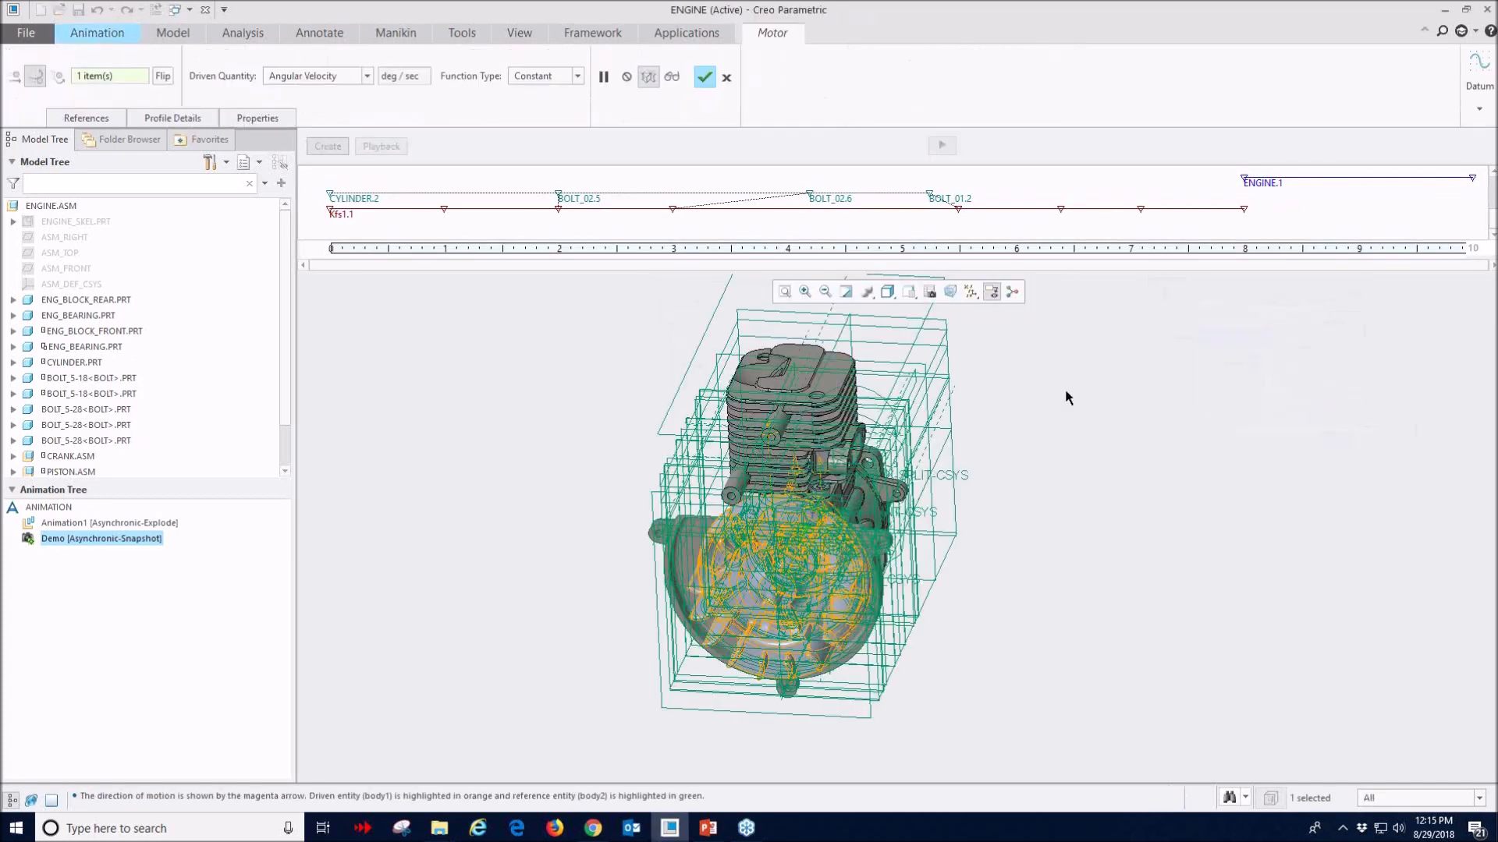
{"action": "left_click", "coordinate": [175, 119]}
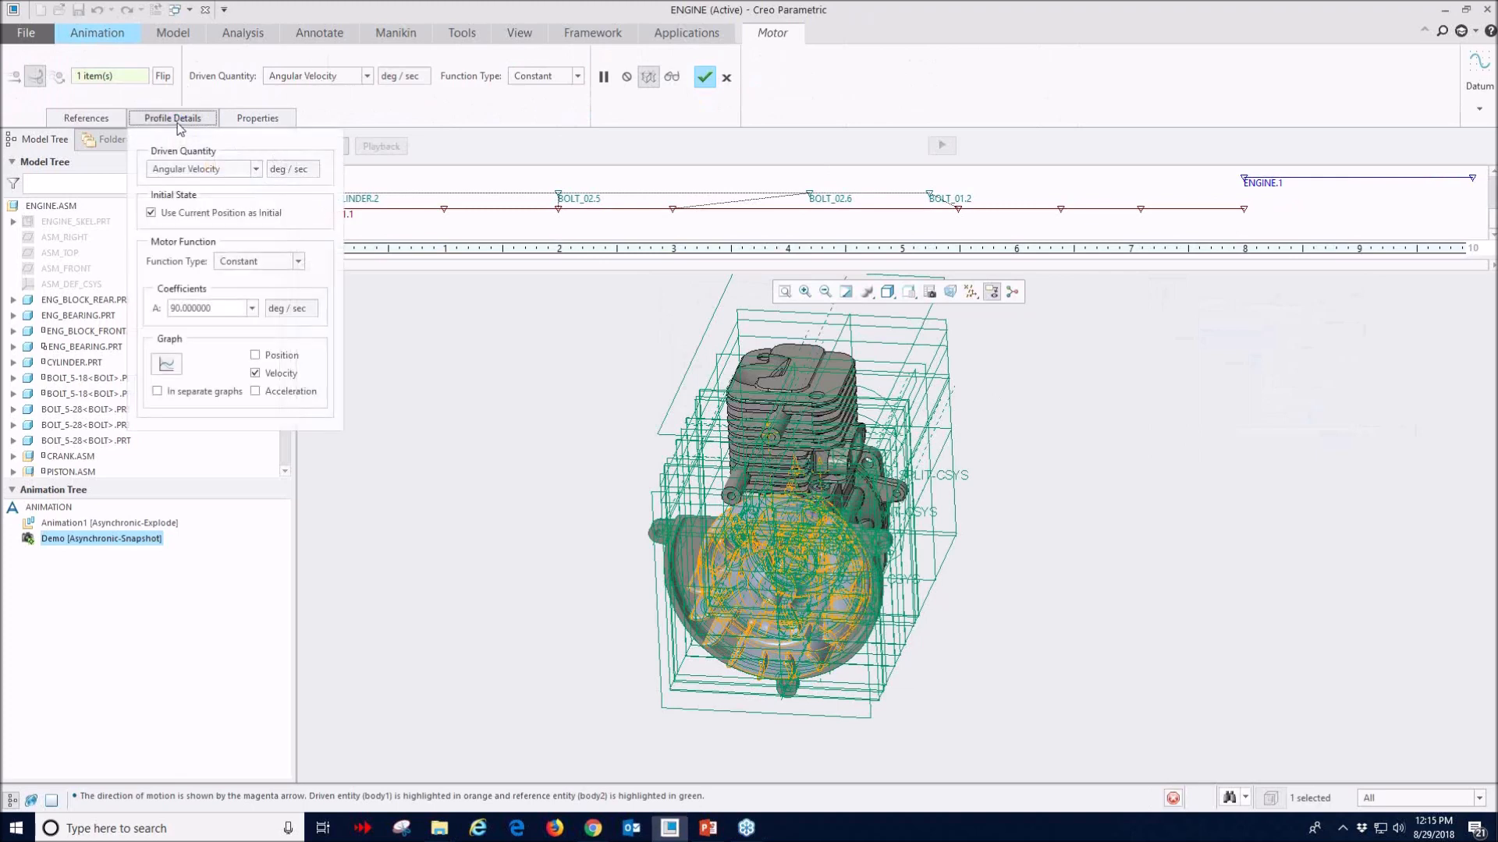
{"action": "left_click_drag", "start_coordinate": [235, 312], "coordinate": [168, 307]}
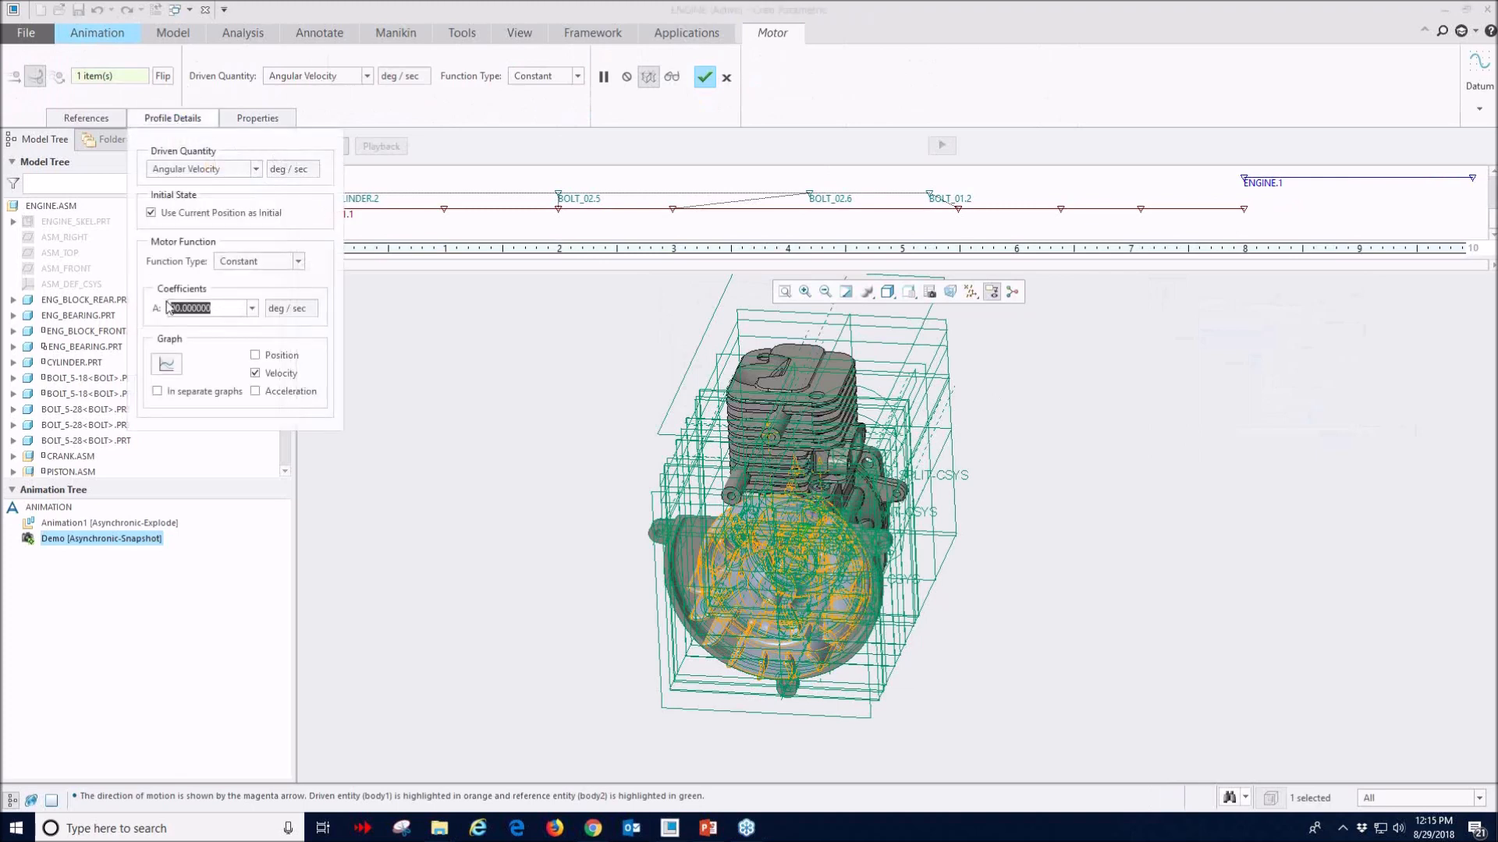
{"action": "type", "text": "360"}
{"action": "key", "text": "Return"}
{"action": "left_click", "coordinate": [704, 76]}
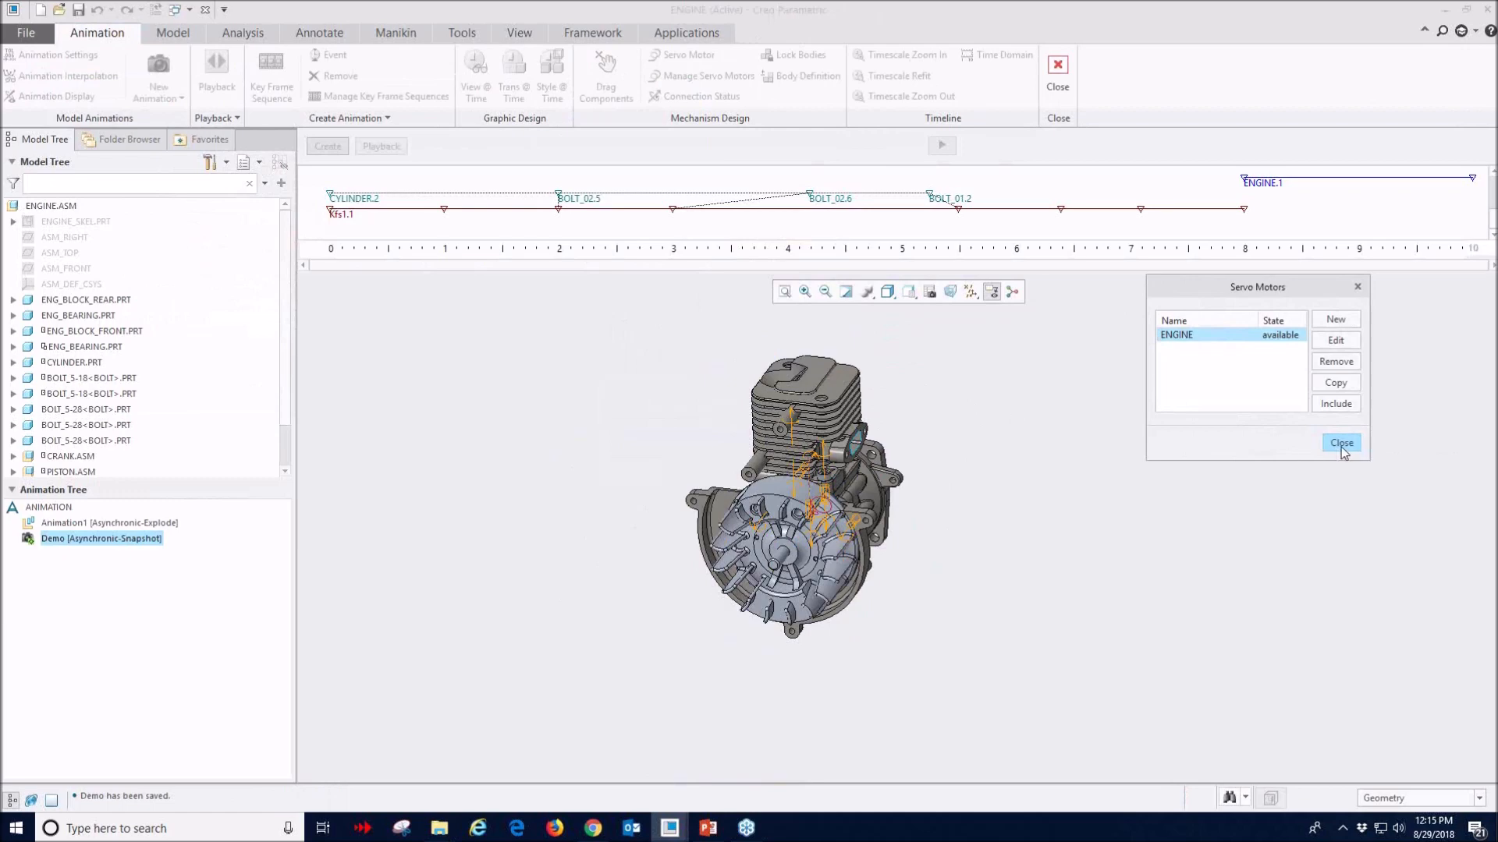
{"action": "left_click", "coordinate": [1342, 445]}
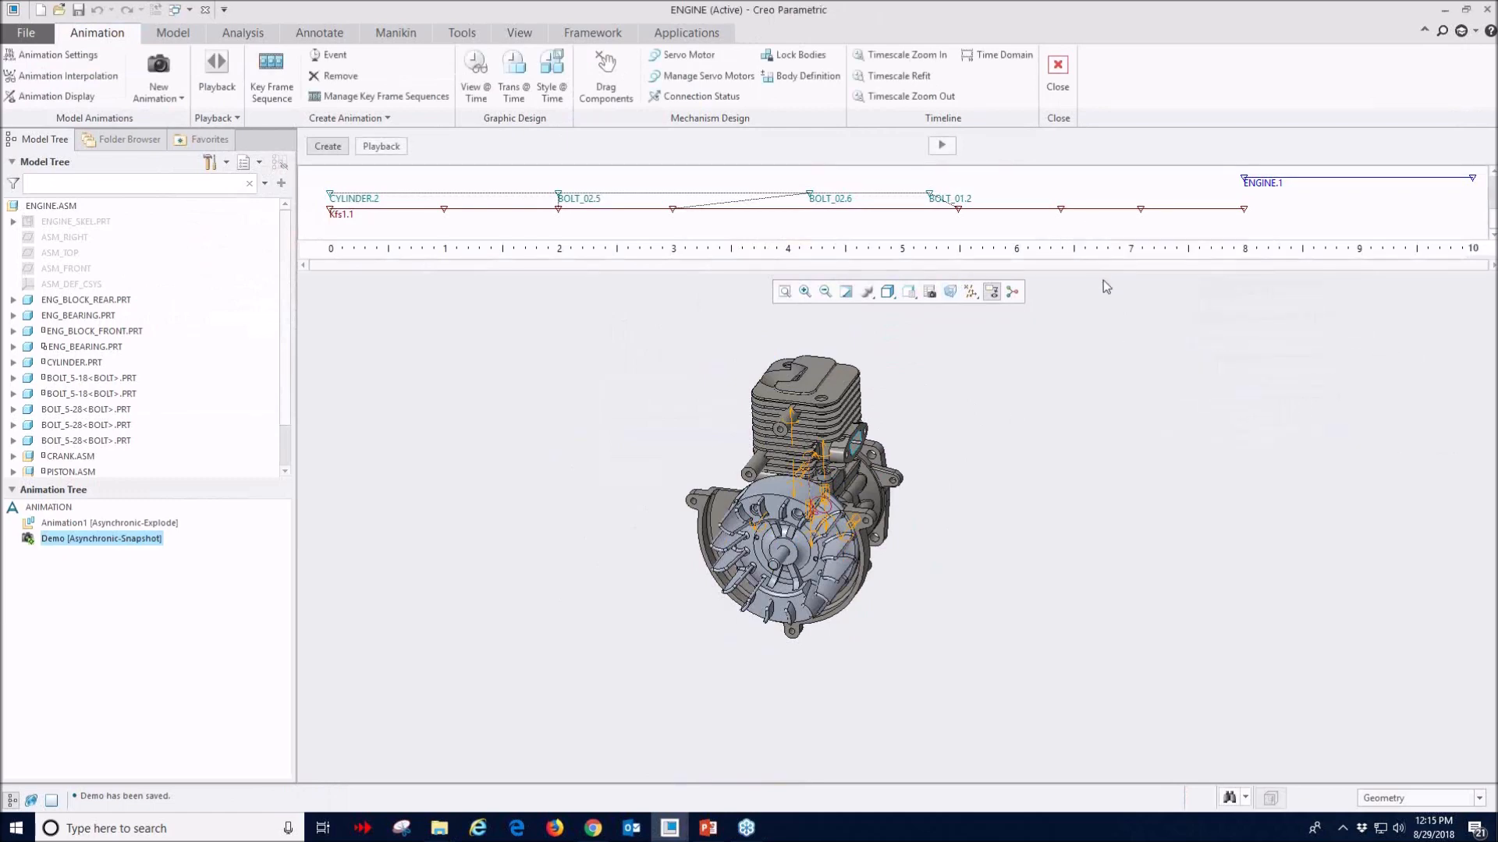
- Enlarge the timeline area by extending its lower edge downward
{"action": "left_click_drag", "start_coordinate": [1104, 270], "coordinate": [1102, 311]}
{"action": "scroll", "coordinate": [841, 496], "scroll_direction": "up", "scroll_amount": 2}
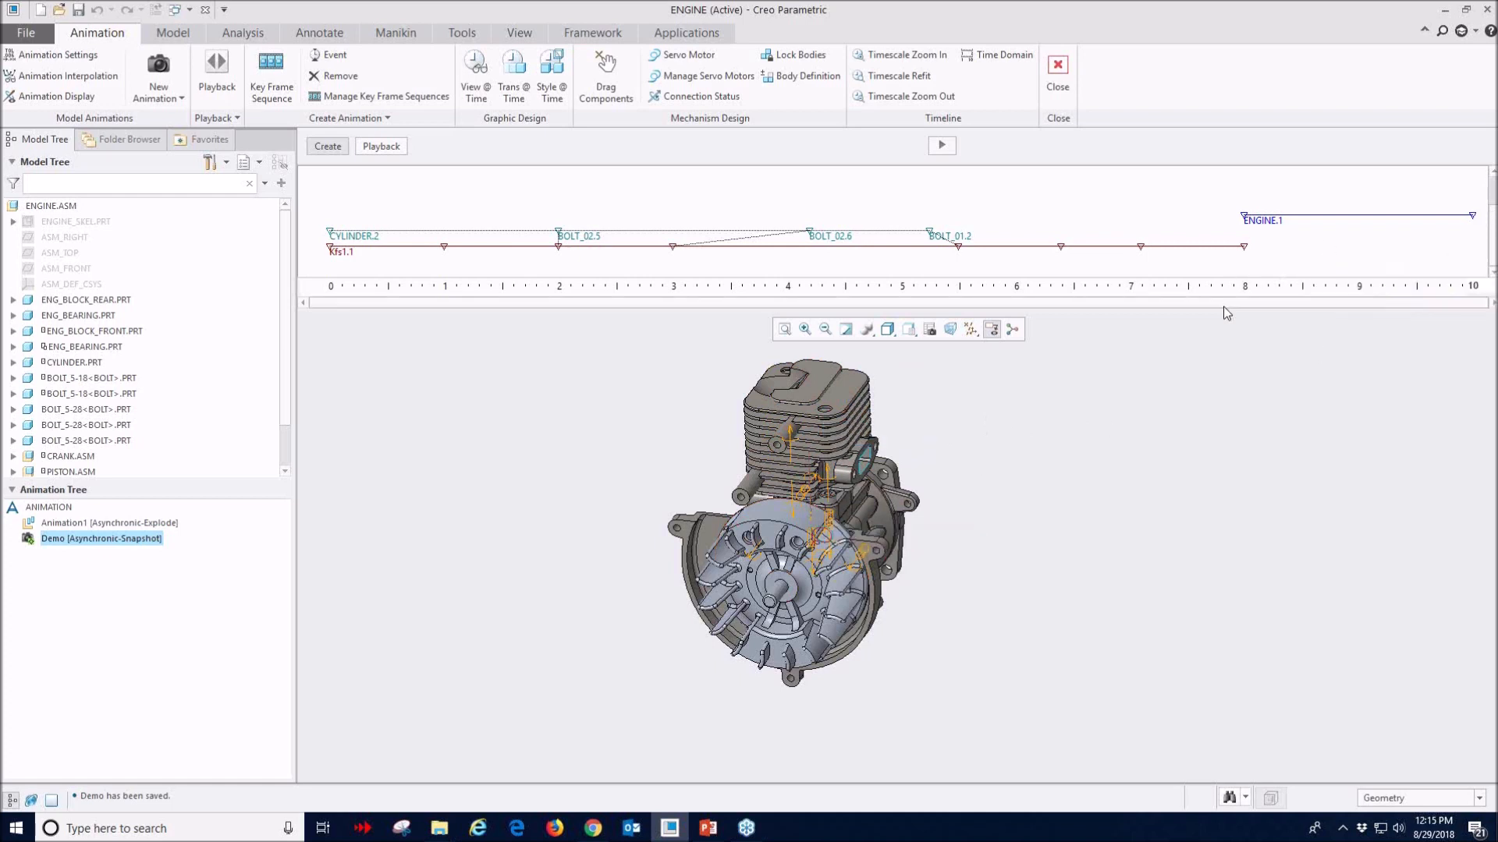
{"action": "left_click_drag", "start_coordinate": [1223, 310], "coordinate": [1224, 331]}
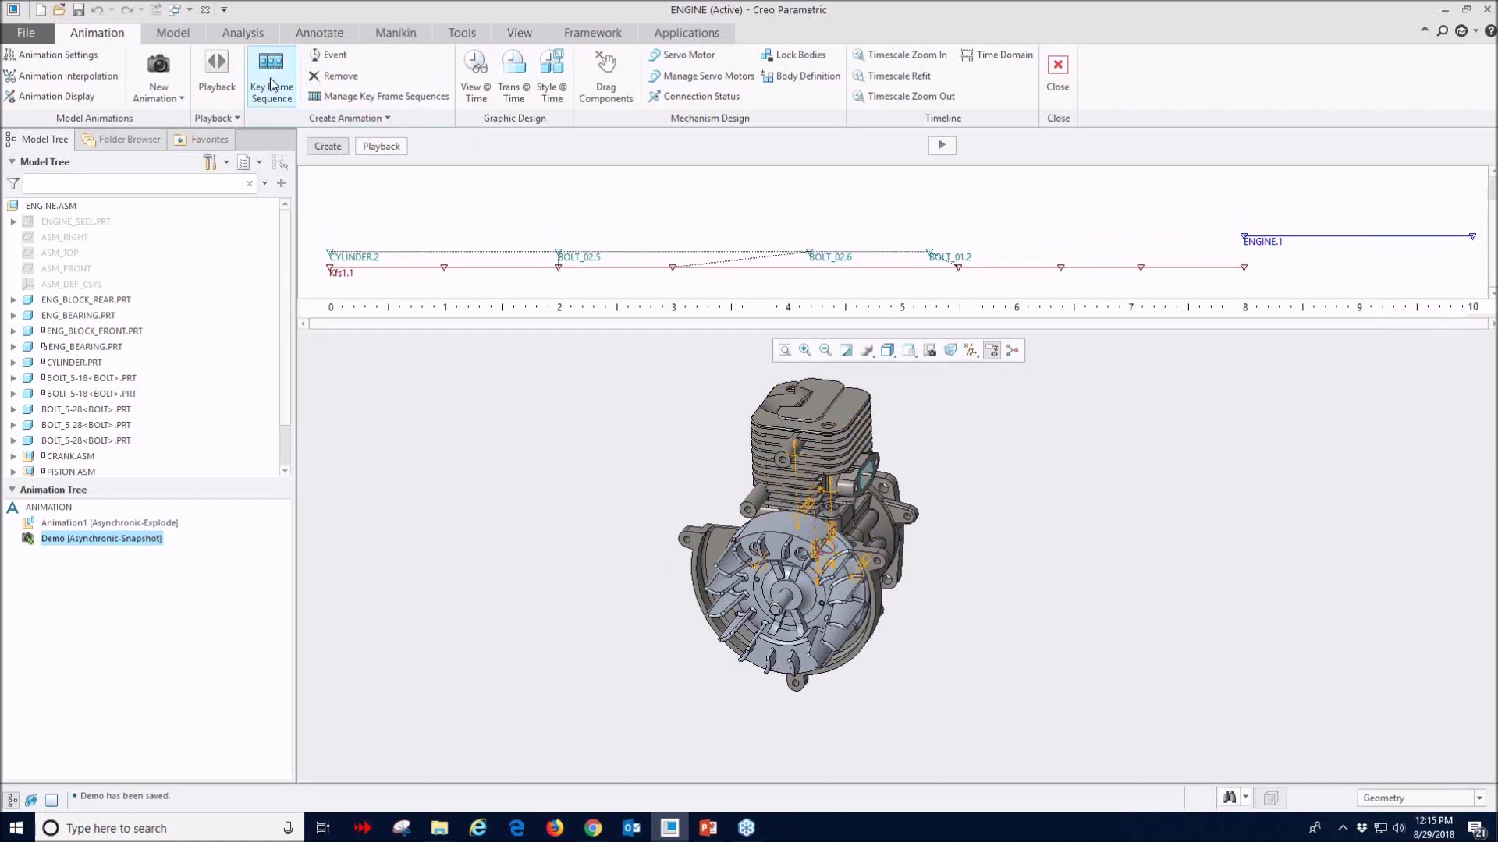
- Create an event named EndOfAssembly at time 0 after the Kfs1.1:8 Initial_pos key frame
{"action": "left_click", "coordinate": [329, 57]}
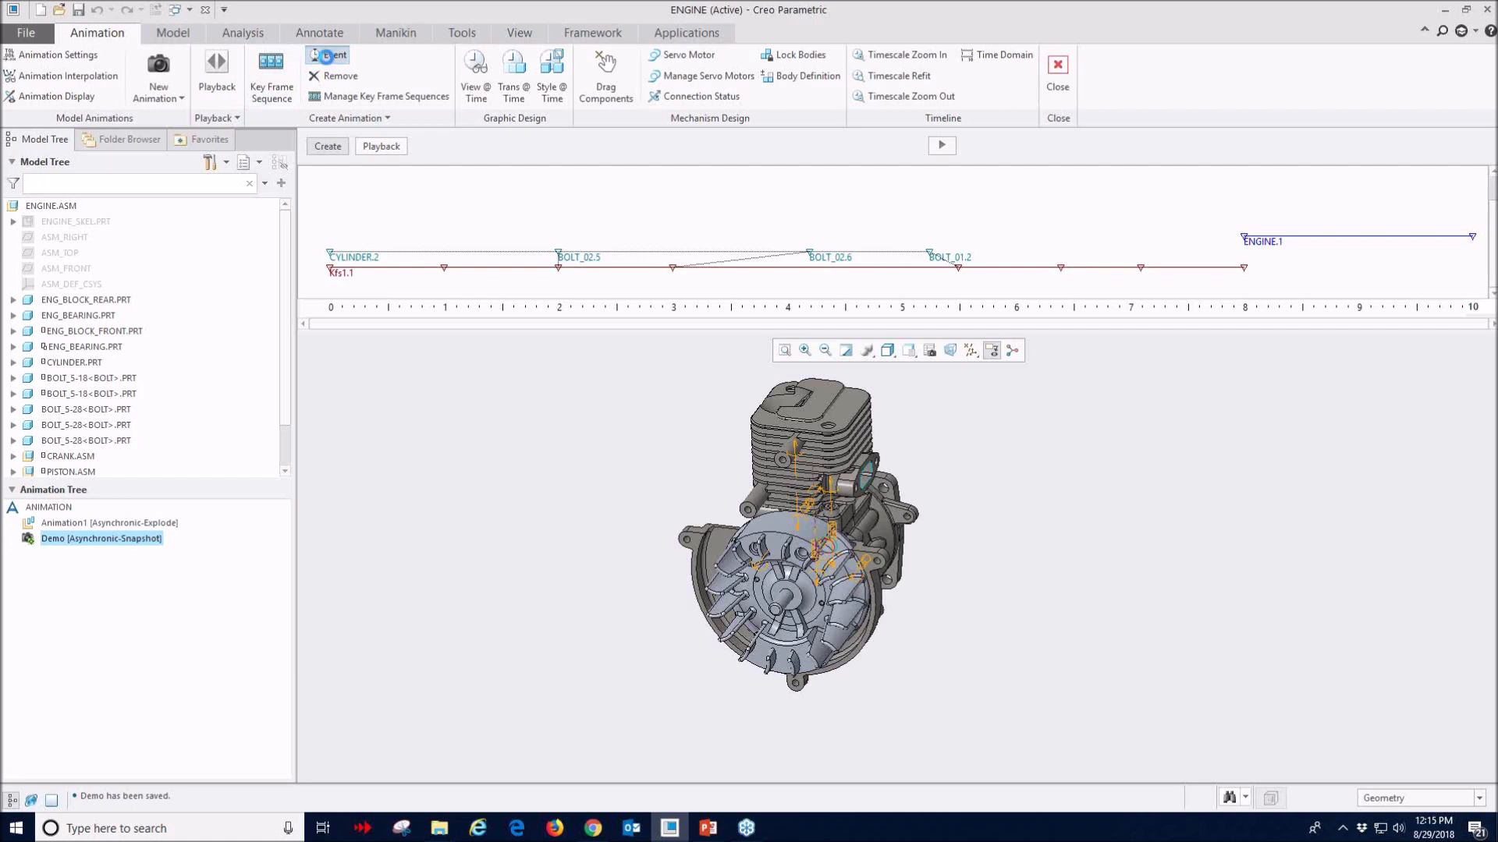
{"action": "left_click_drag", "start_coordinate": [1352, 289], "coordinate": [1010, 363]}
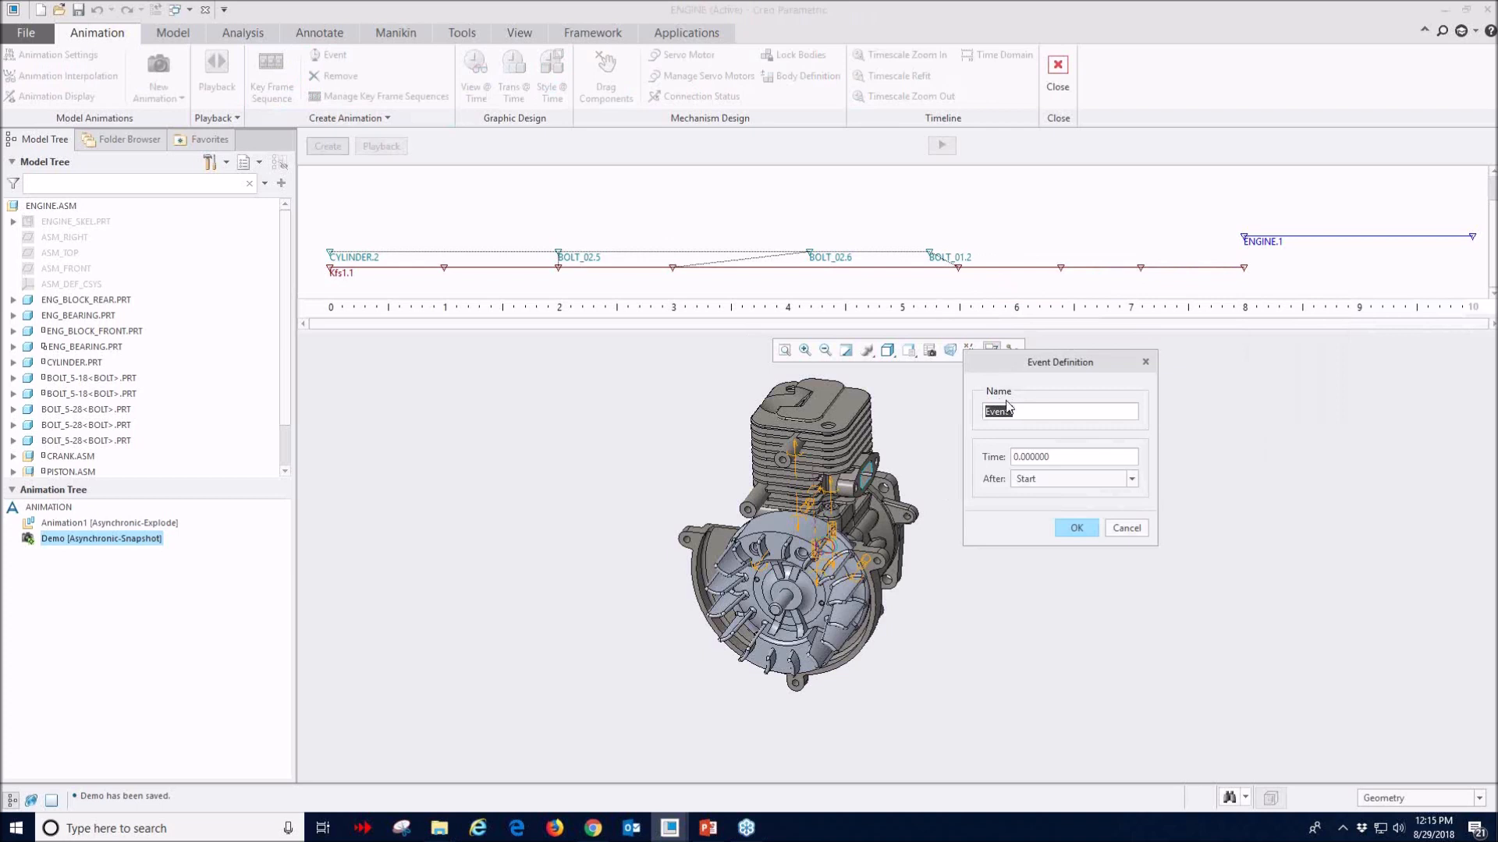
{"action": "type", "text": "Eno"}
{"action": "left_click", "coordinate": [1132, 479]}
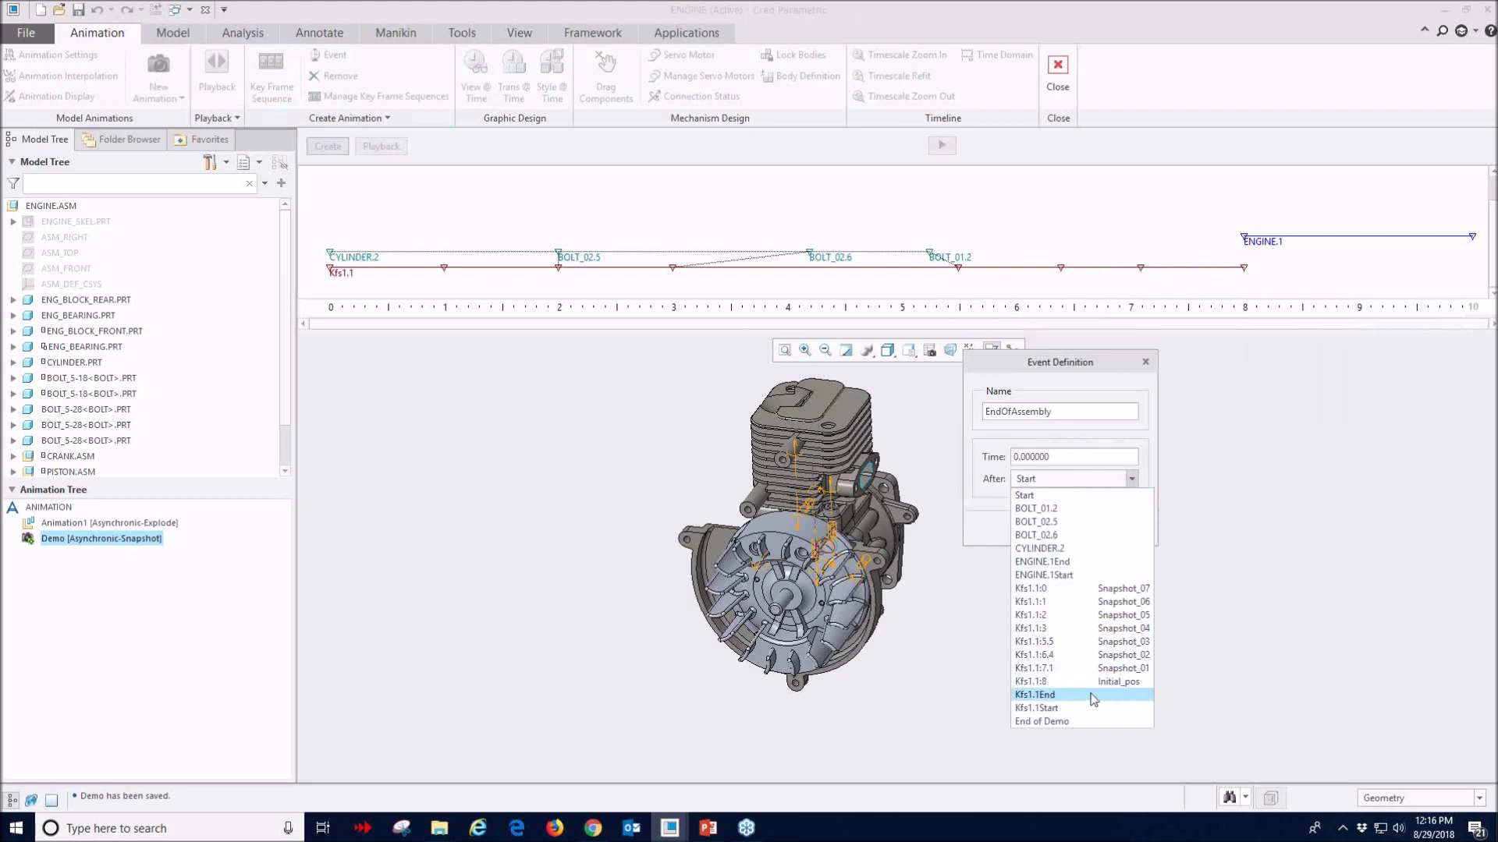
{"action": "left_click", "coordinate": [1043, 683]}
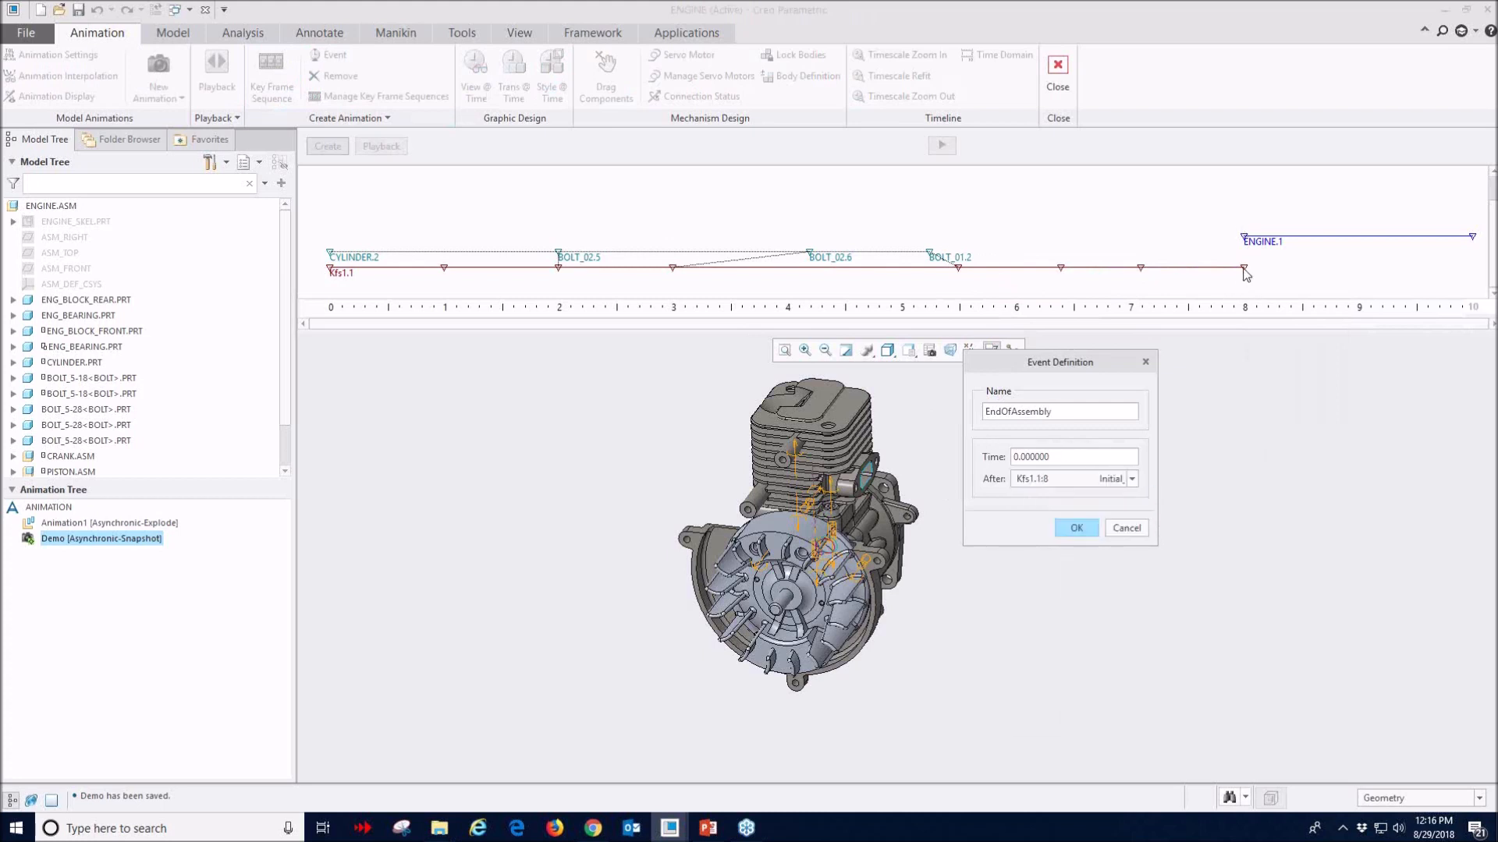
{"action": "left_click", "coordinate": [1073, 528]}
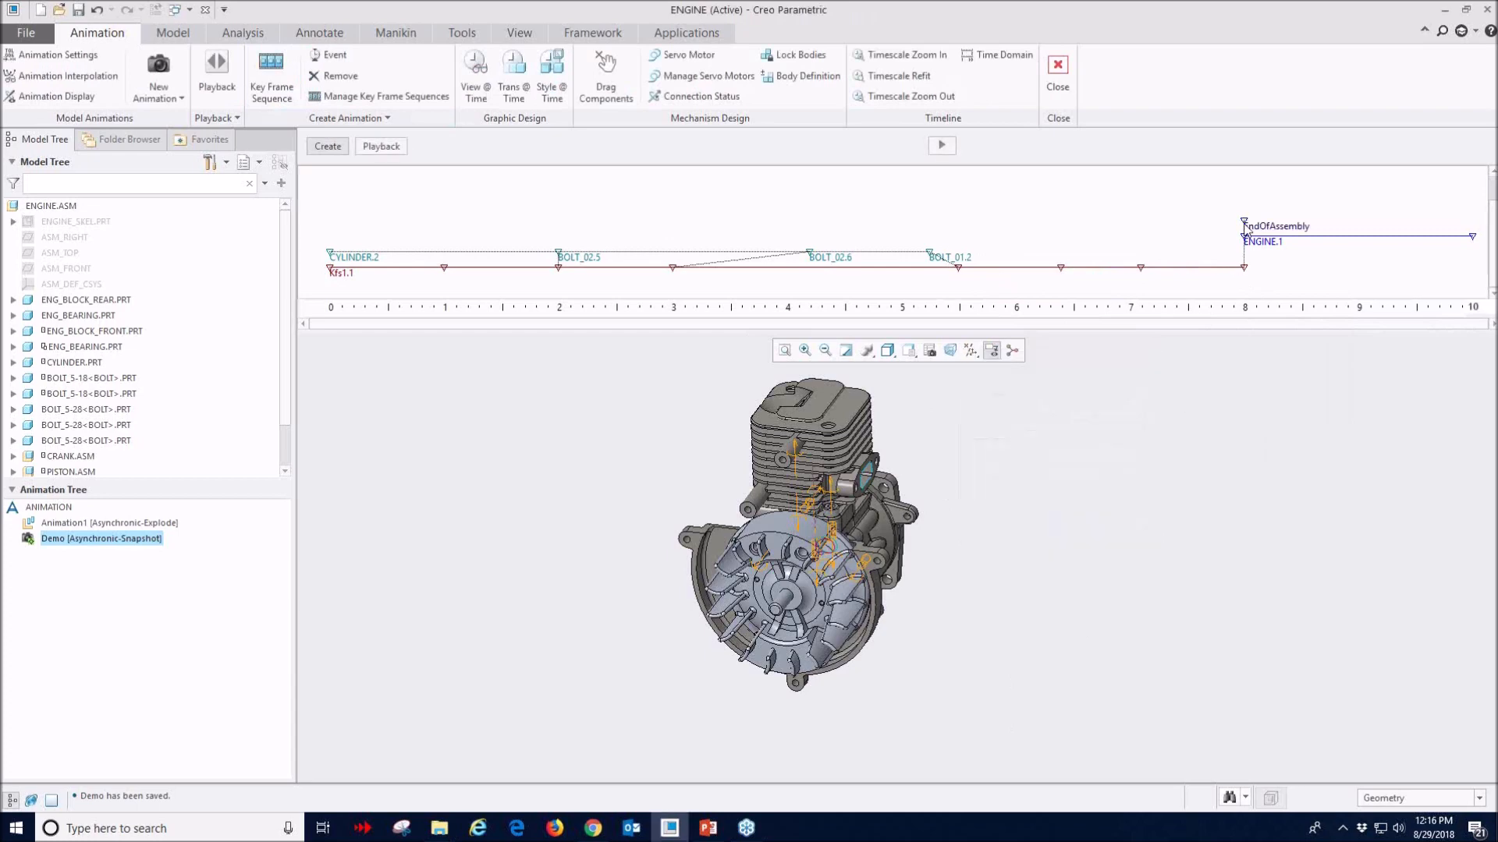
- Move the start of the ENGINE.1 servo motor to time 8.5 and check its time domain settings without changing them
{"action": "mouse_move", "coordinate": [1239, 275]}
{"action": "left_mouse_down"}
{"action": "mouse_move", "coordinate": [1202, 274]}
{"action": "mouse_move", "coordinate": [1248, 281]}
{"action": "left_mouse_up"}
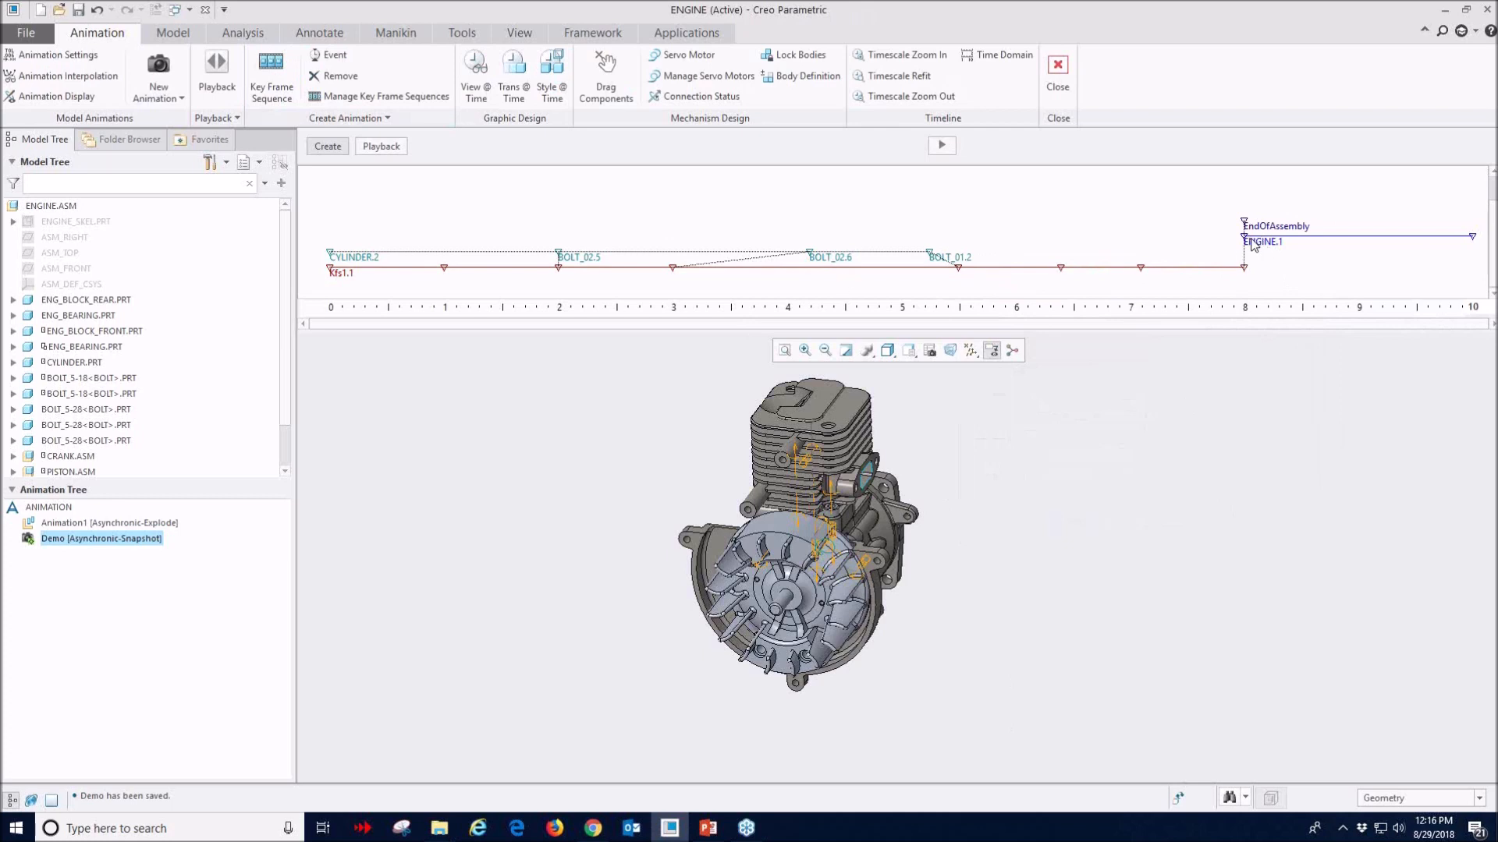
{"action": "left_click_drag", "start_coordinate": [1248, 243], "coordinate": [1300, 244]}
{"action": "double_click", "coordinate": [1315, 241]}
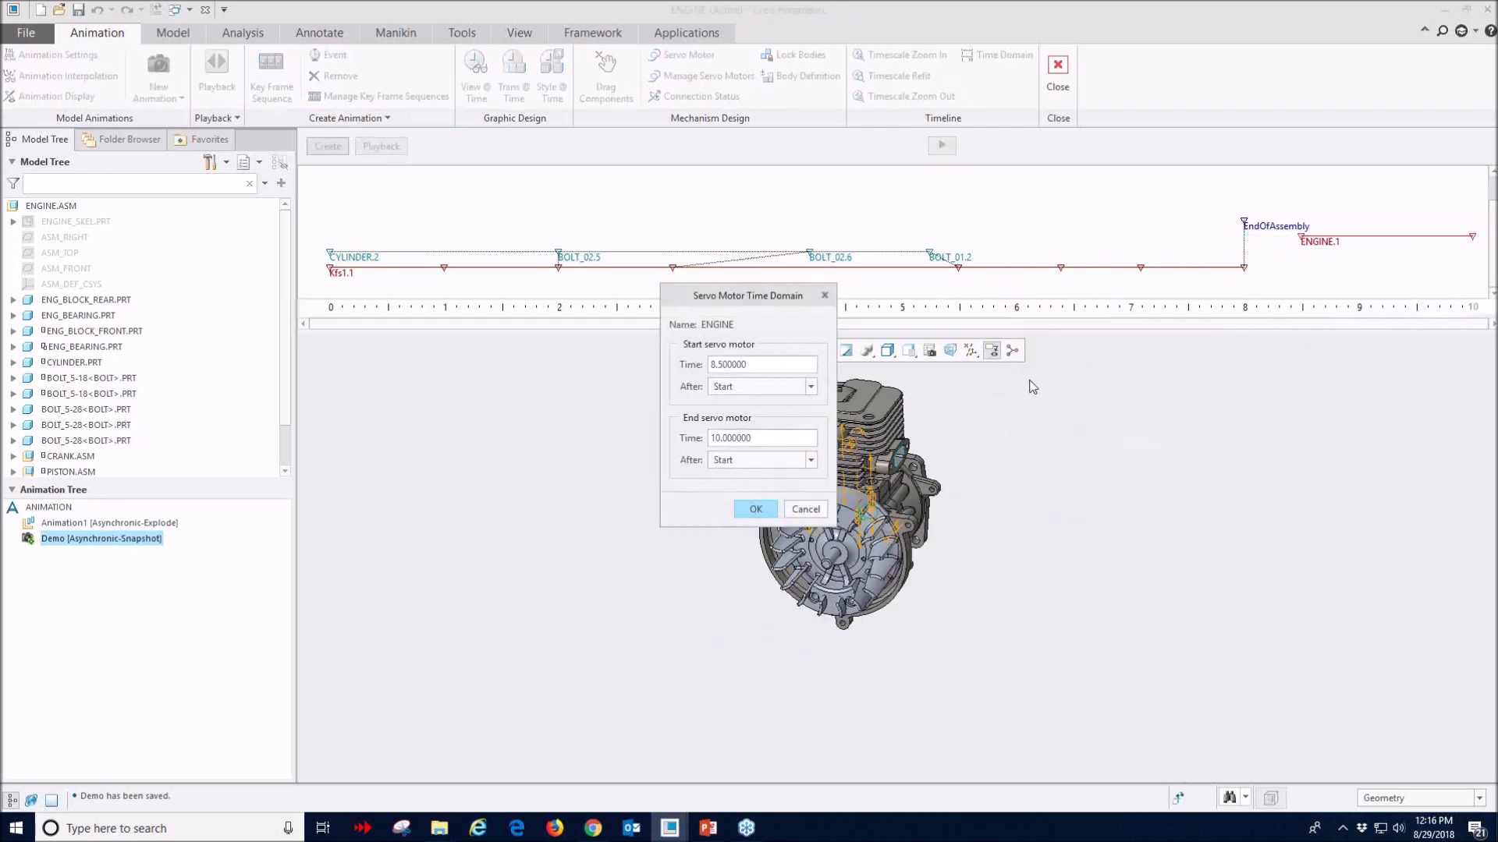
{"action": "left_click", "coordinate": [806, 509]}
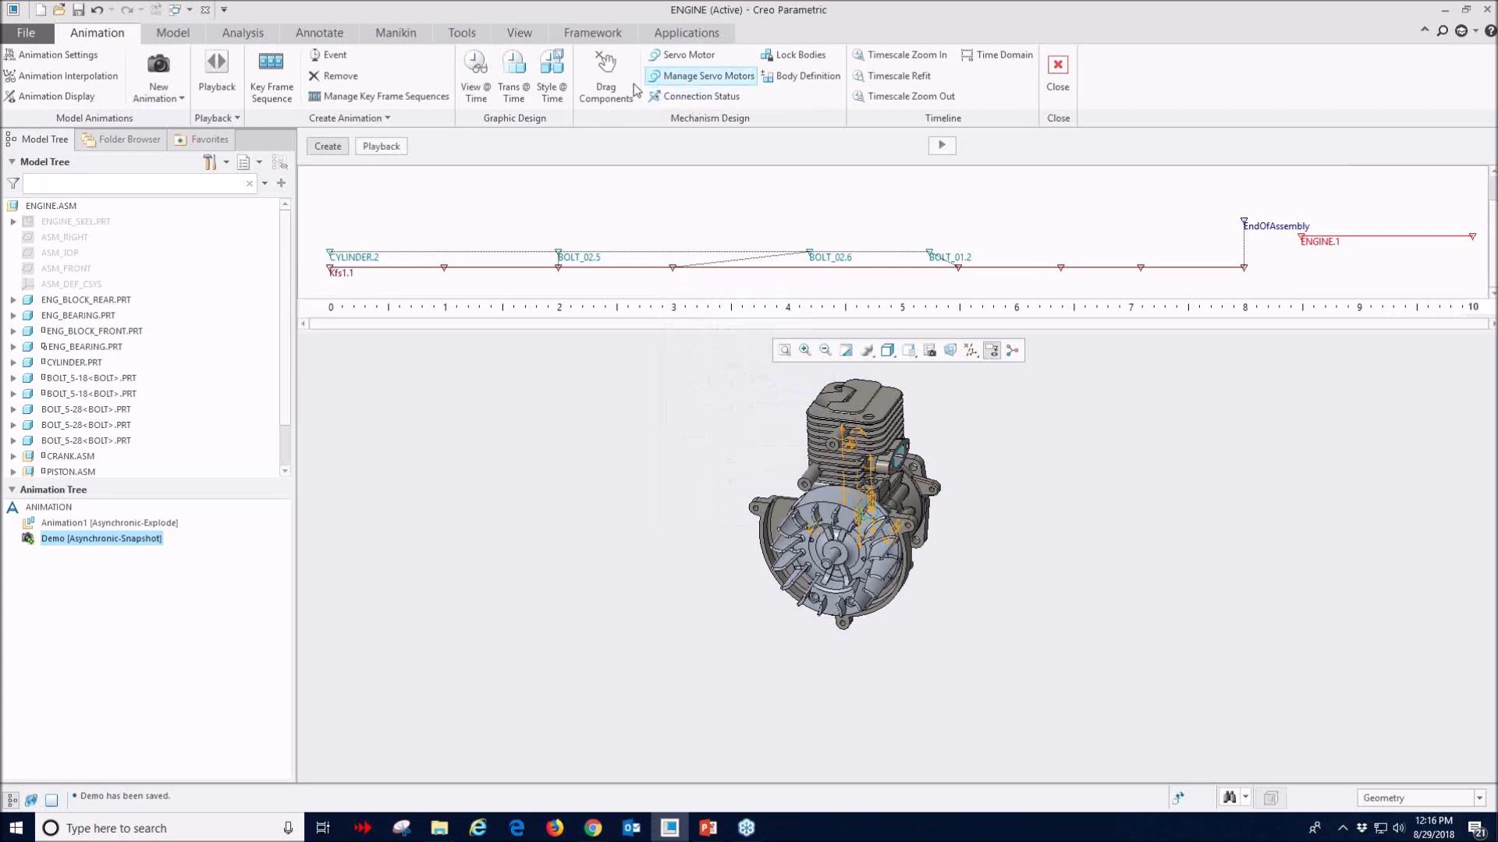
- Create an event named StartOfMech at time 1 after the EndOfAssembly event
{"action": "left_click", "coordinate": [332, 54]}
{"action": "type", "text": "StartOfMech"}
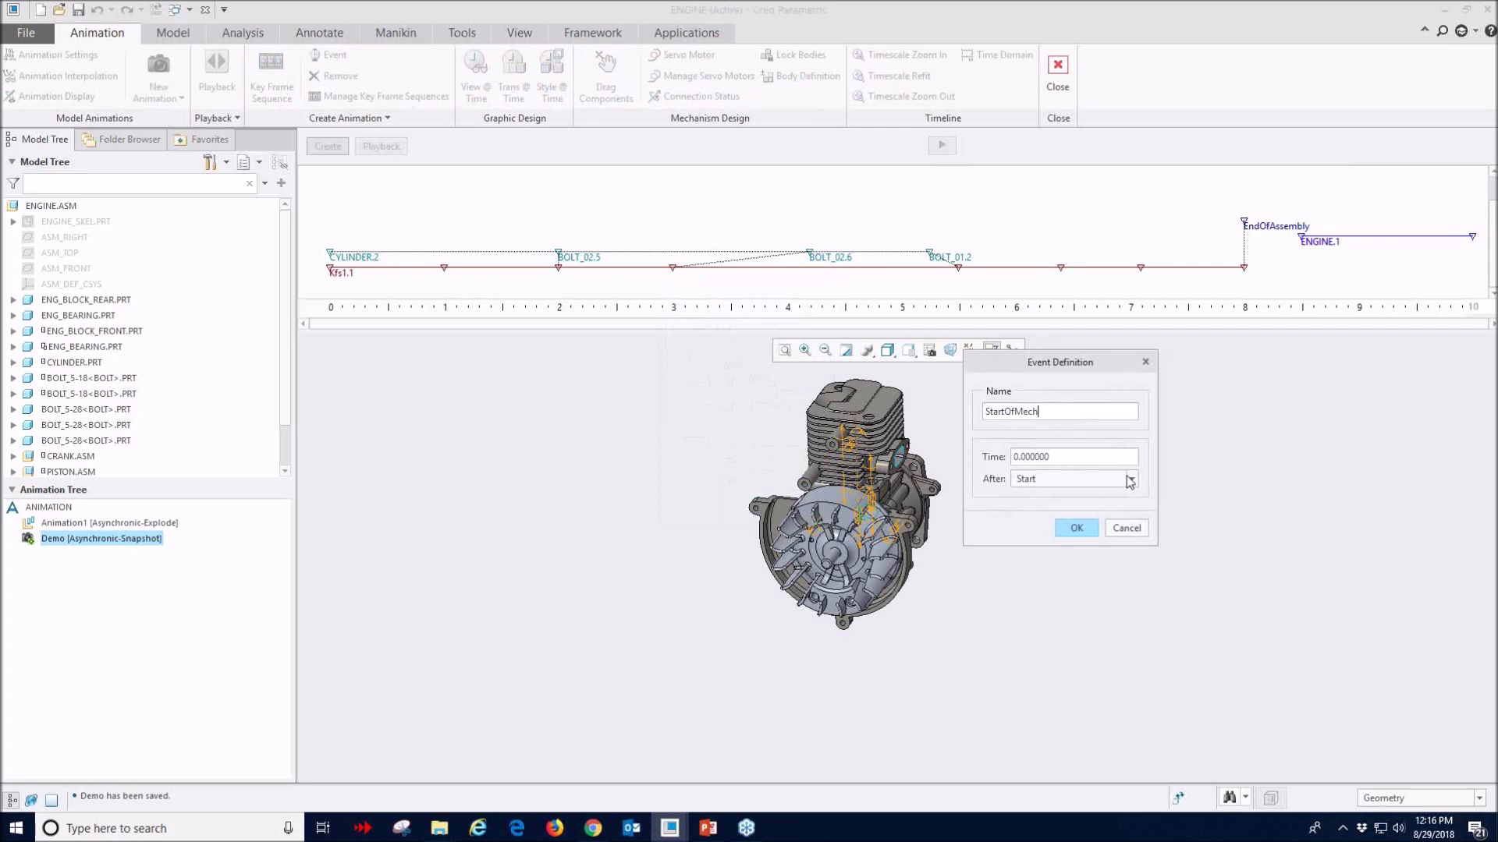
{"action": "double_click", "coordinate": [1066, 452]}
{"action": "key", "text": "BackSpace"}
{"action": "left_click", "coordinate": [1131, 479]}
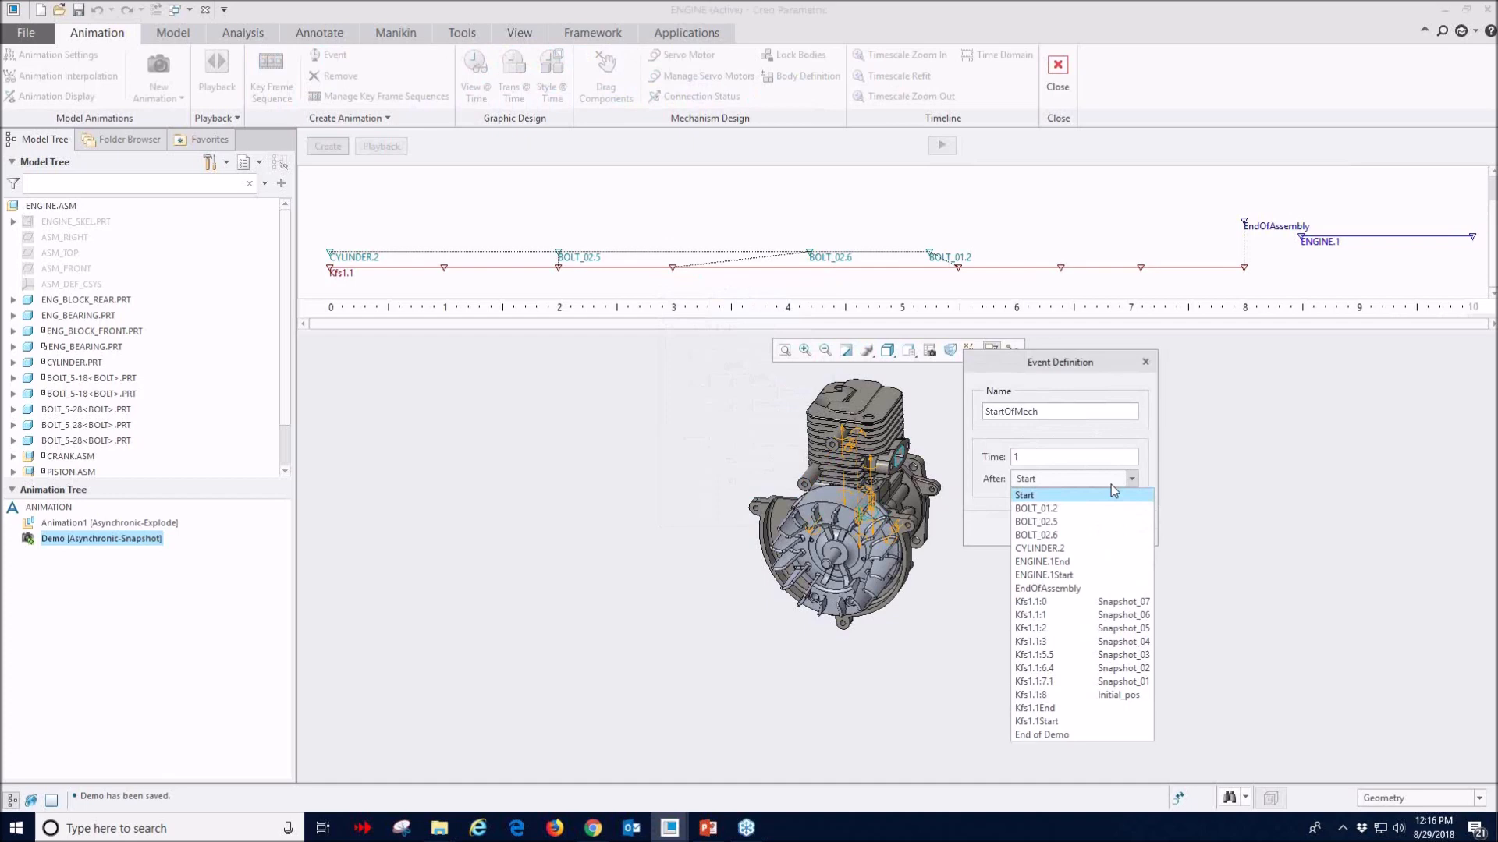
{"action": "left_click", "coordinate": [1074, 589]}
{"action": "left_click", "coordinate": [1075, 529]}
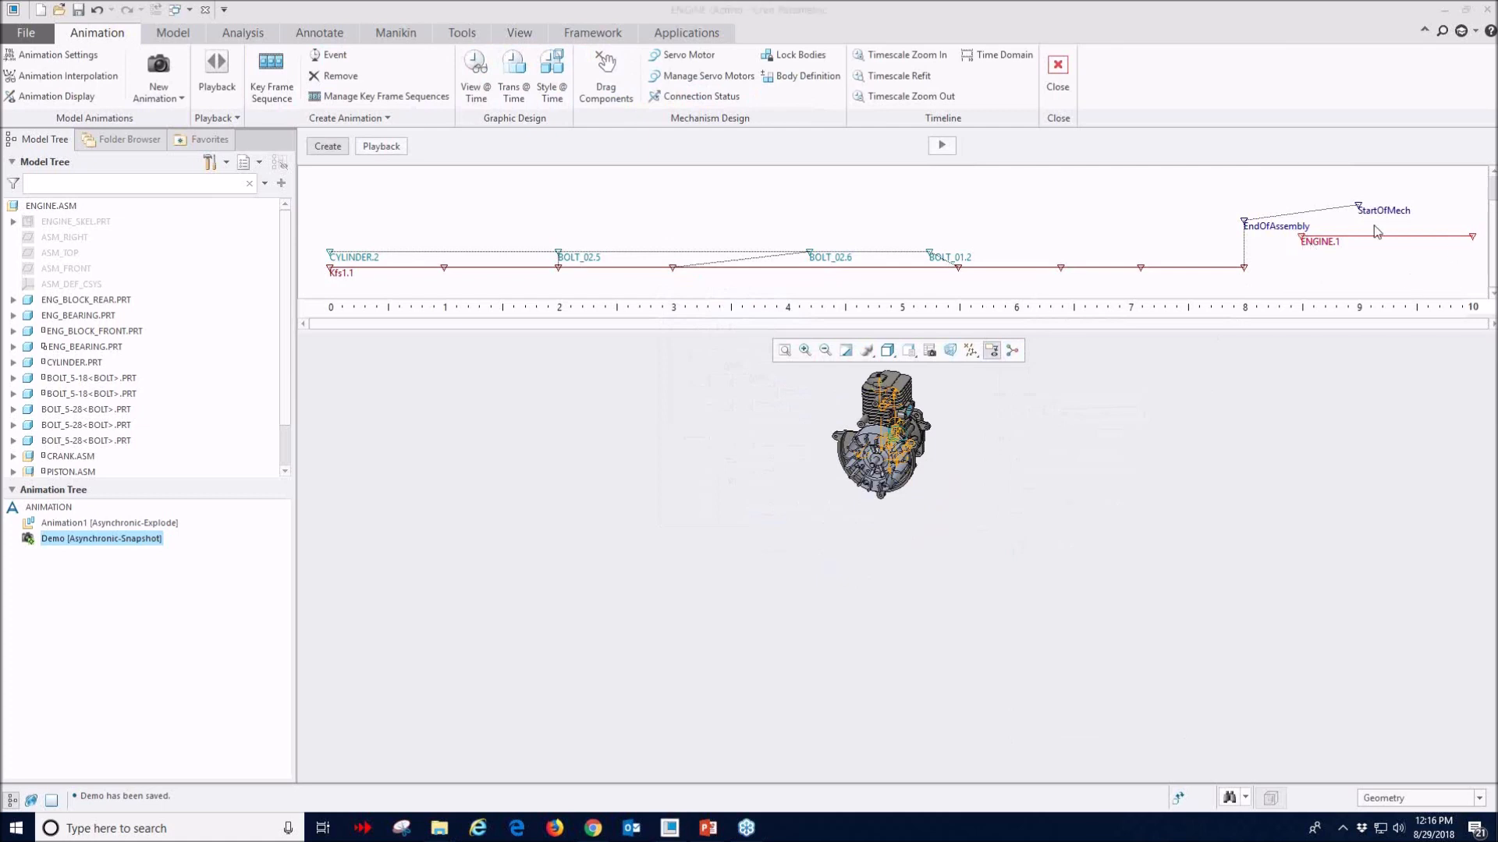
- Extend the Demo animation's time domain to an end time of 11
{"action": "left_click", "coordinate": [997, 55]}
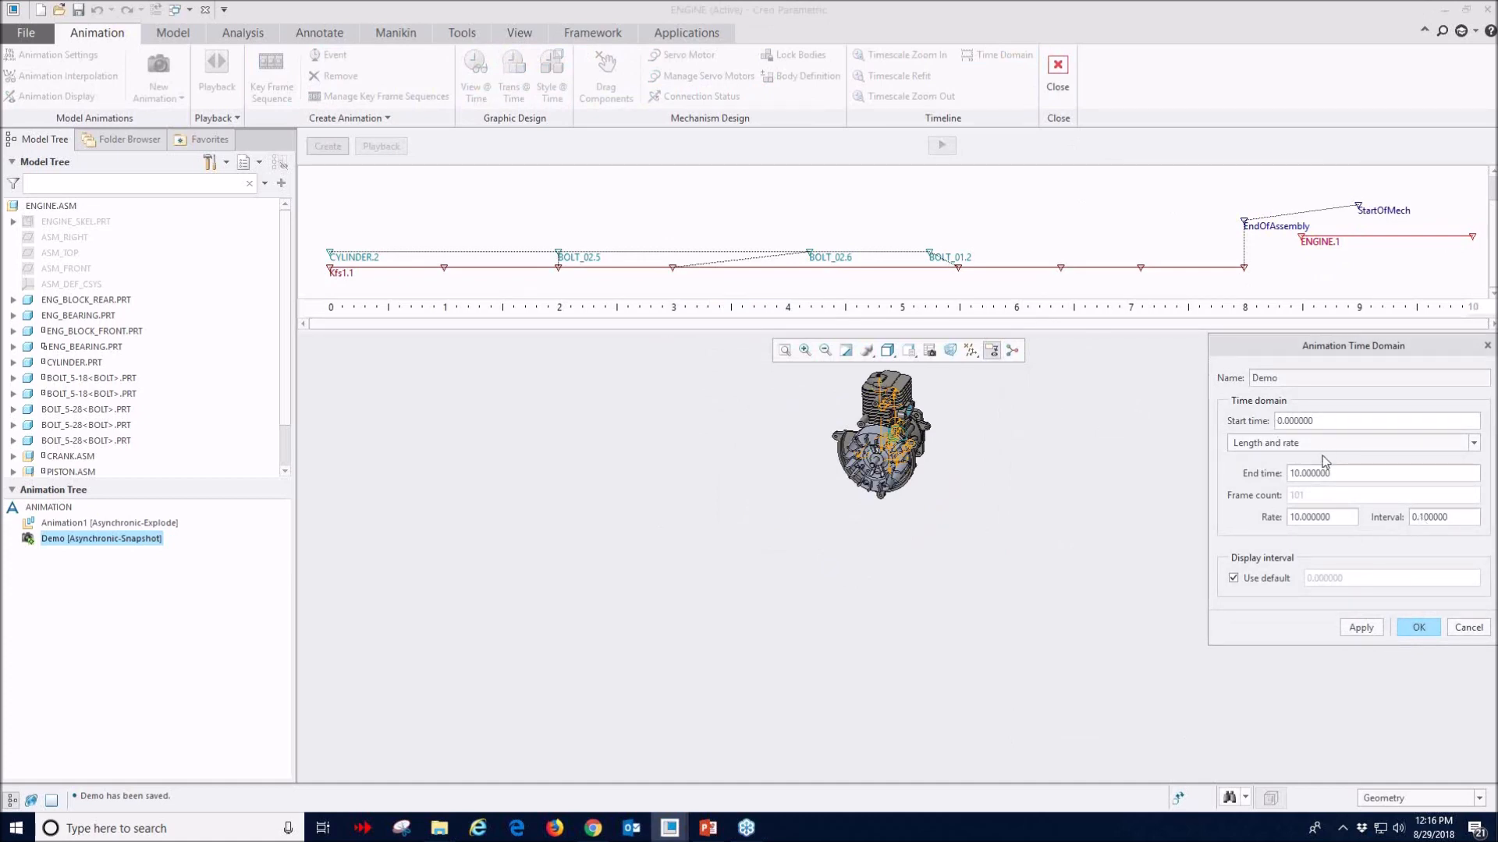
{"action": "double_click", "coordinate": [1342, 473]}
{"action": "type", "text": "11"}
{"action": "left_click", "coordinate": [1371, 628]}
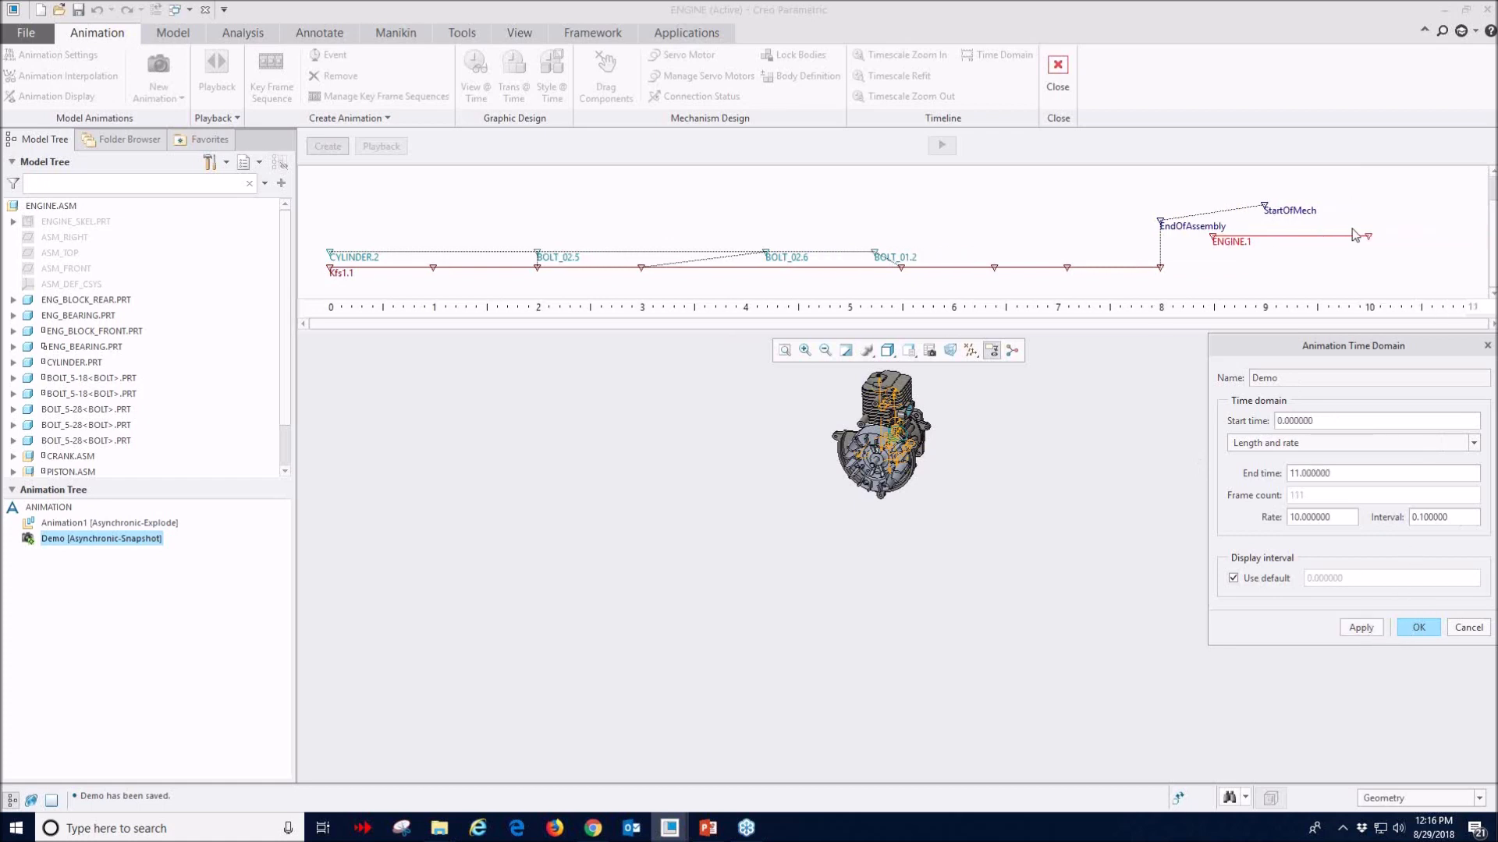
{"action": "left_click", "coordinate": [1372, 245]}
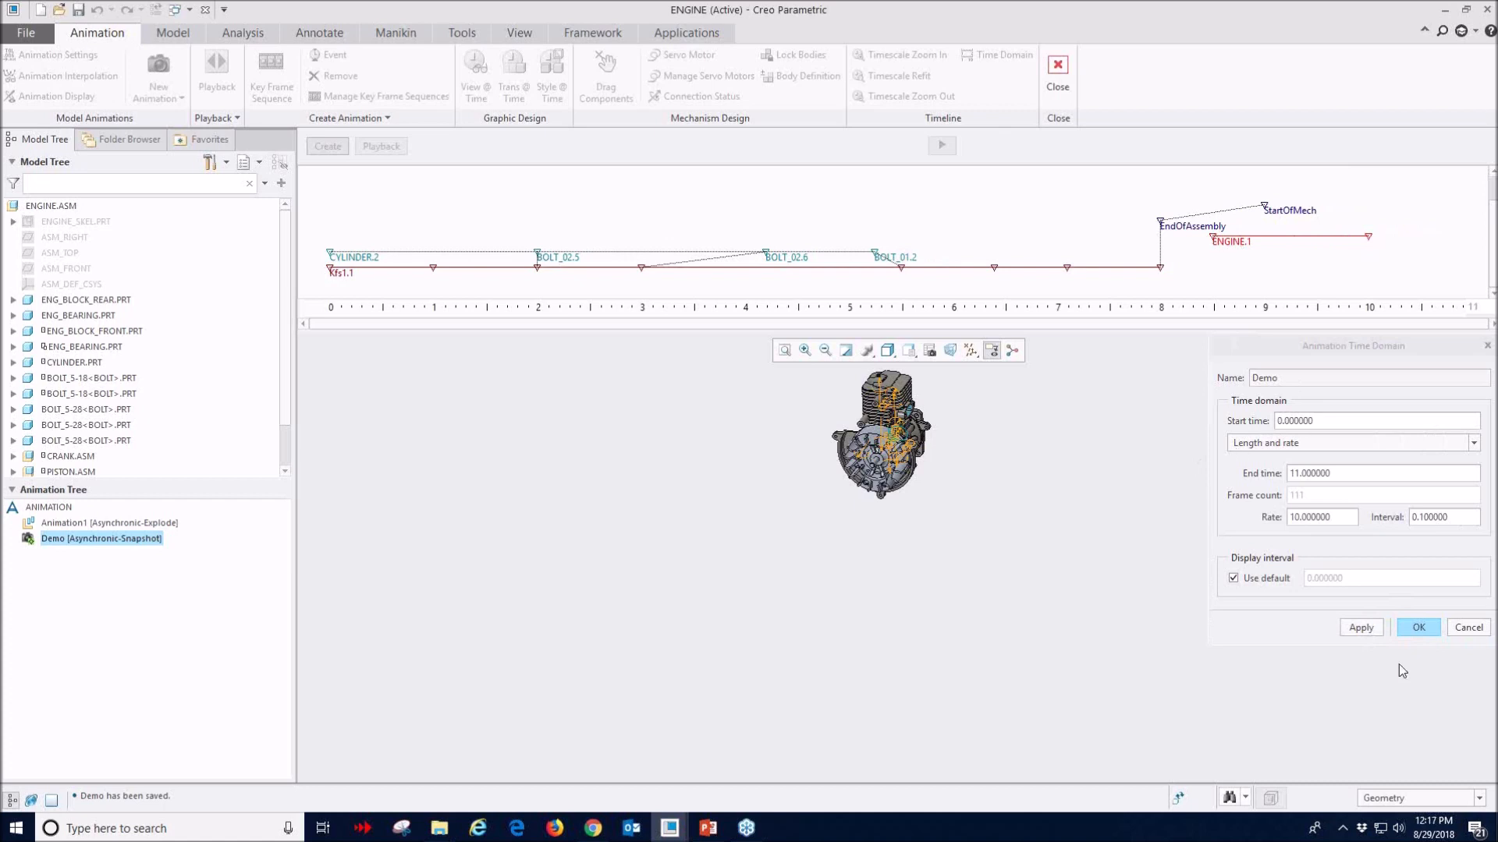
{"action": "left_click", "coordinate": [1418, 629]}
- Set the ENGINE servo motor to start at time 0 after StartOfMech and end at time 0 after End of Demo
{"action": "double_click", "coordinate": [1218, 242]}
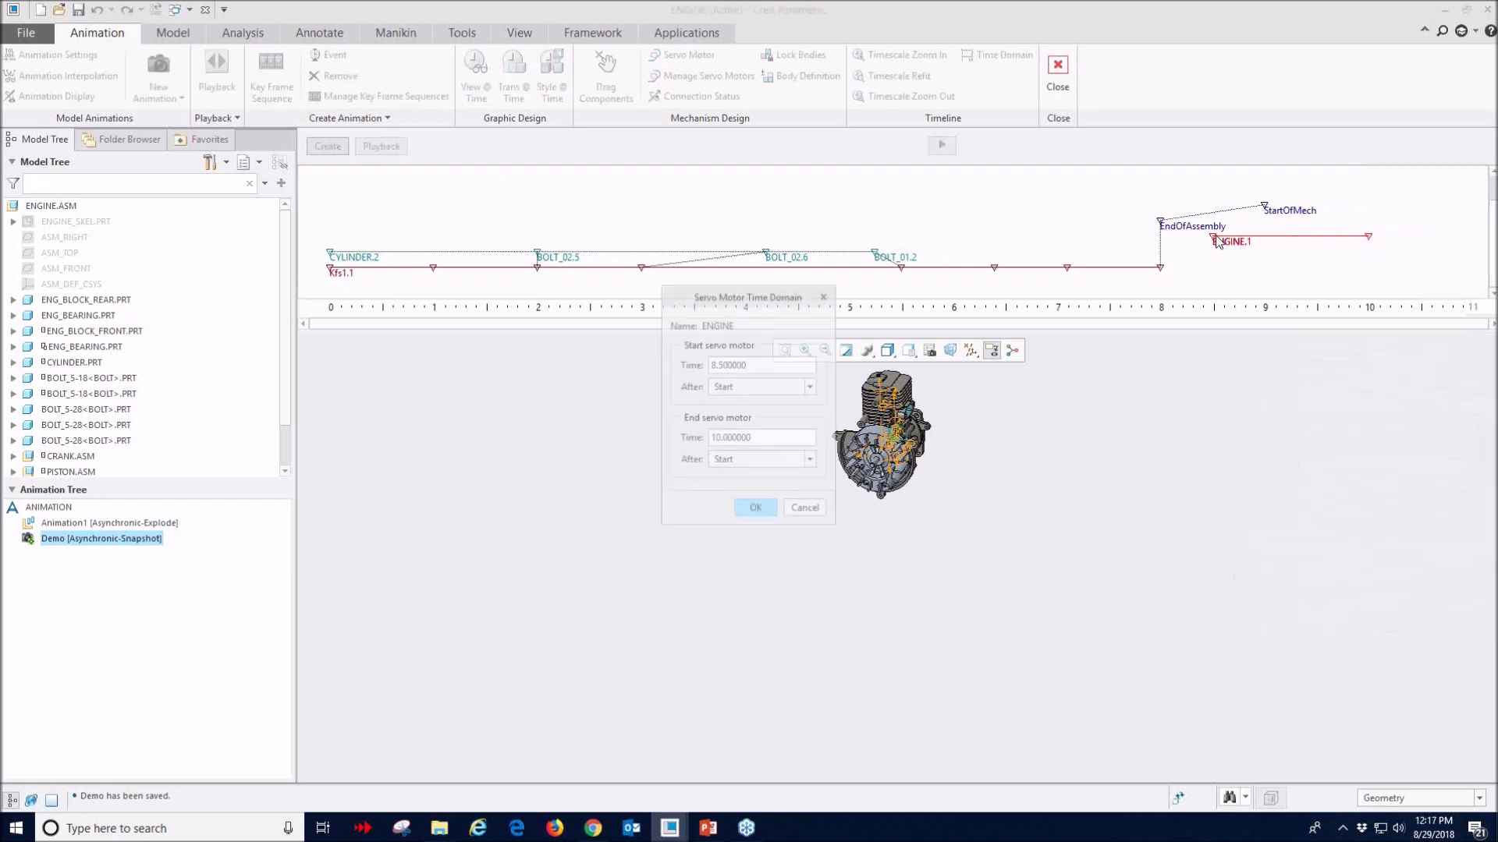
{"action": "left_click", "coordinate": [812, 387]}
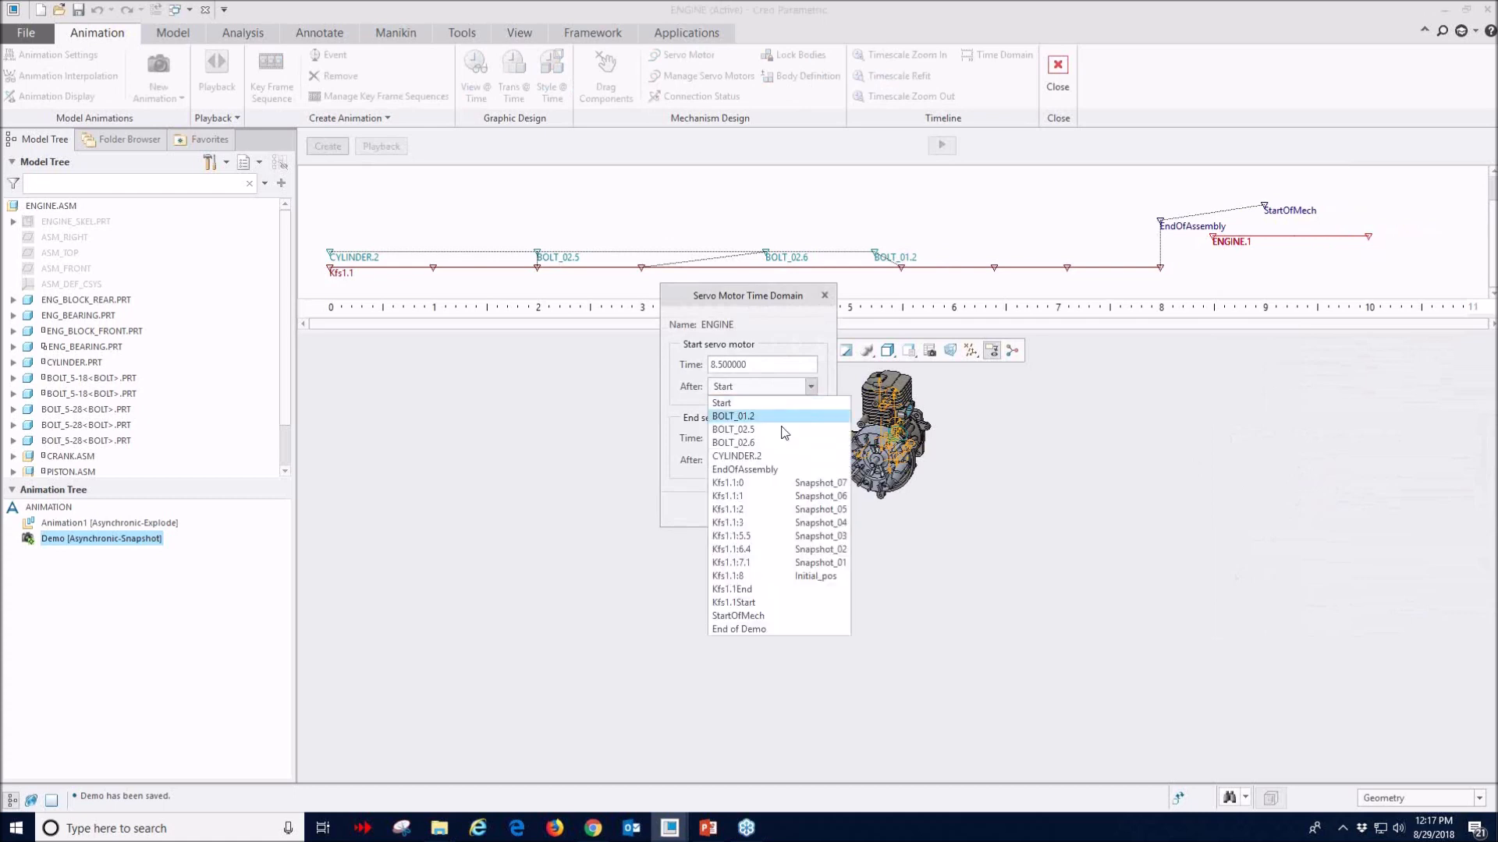
{"action": "left_click", "coordinate": [758, 616]}
{"action": "double_click", "coordinate": [728, 363]}
{"action": "type", "text": "0"}
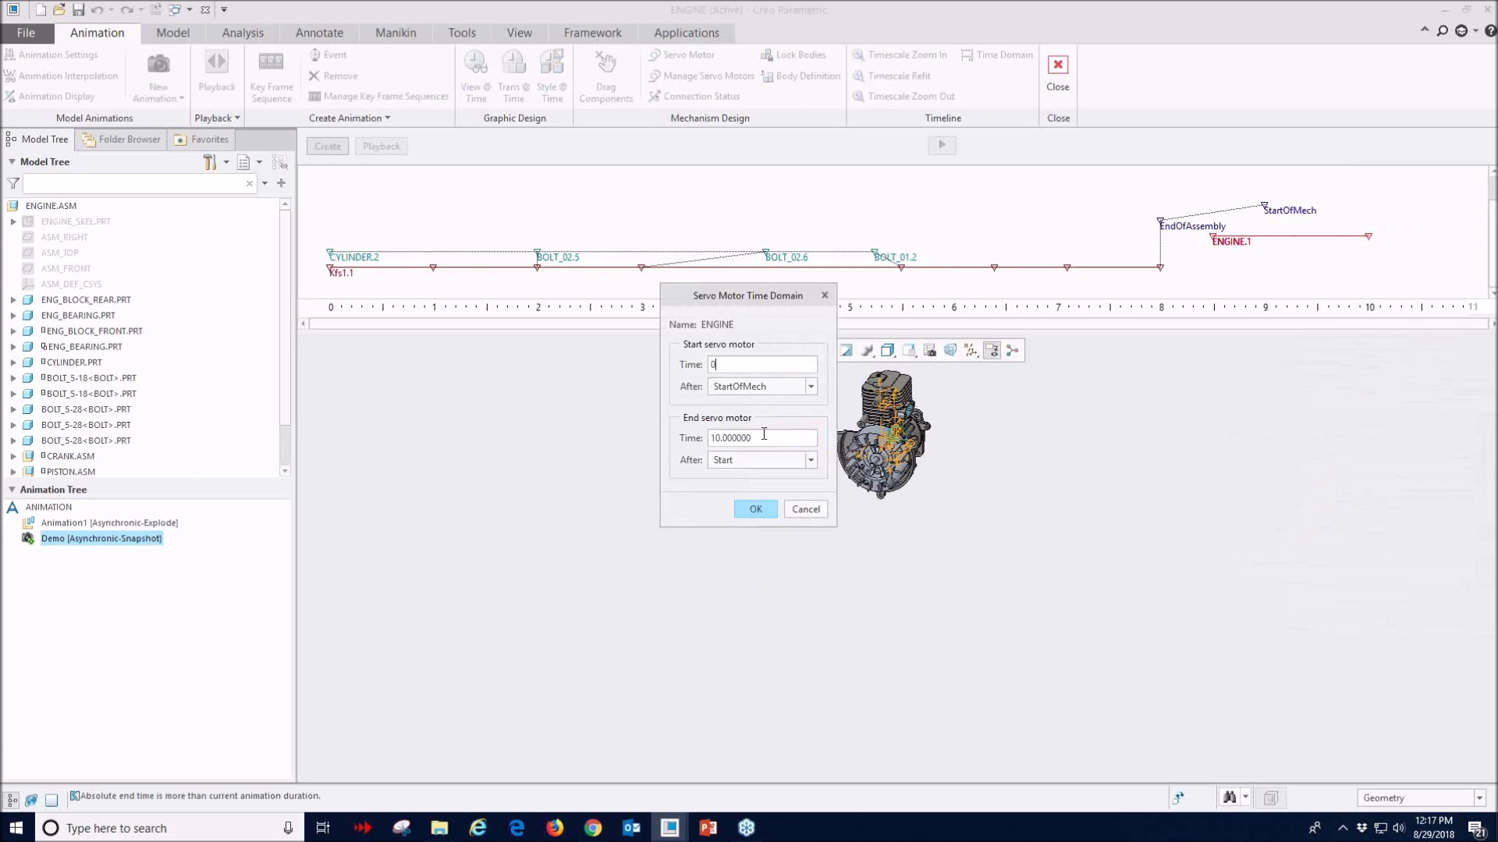
{"action": "left_click", "coordinate": [812, 461]}
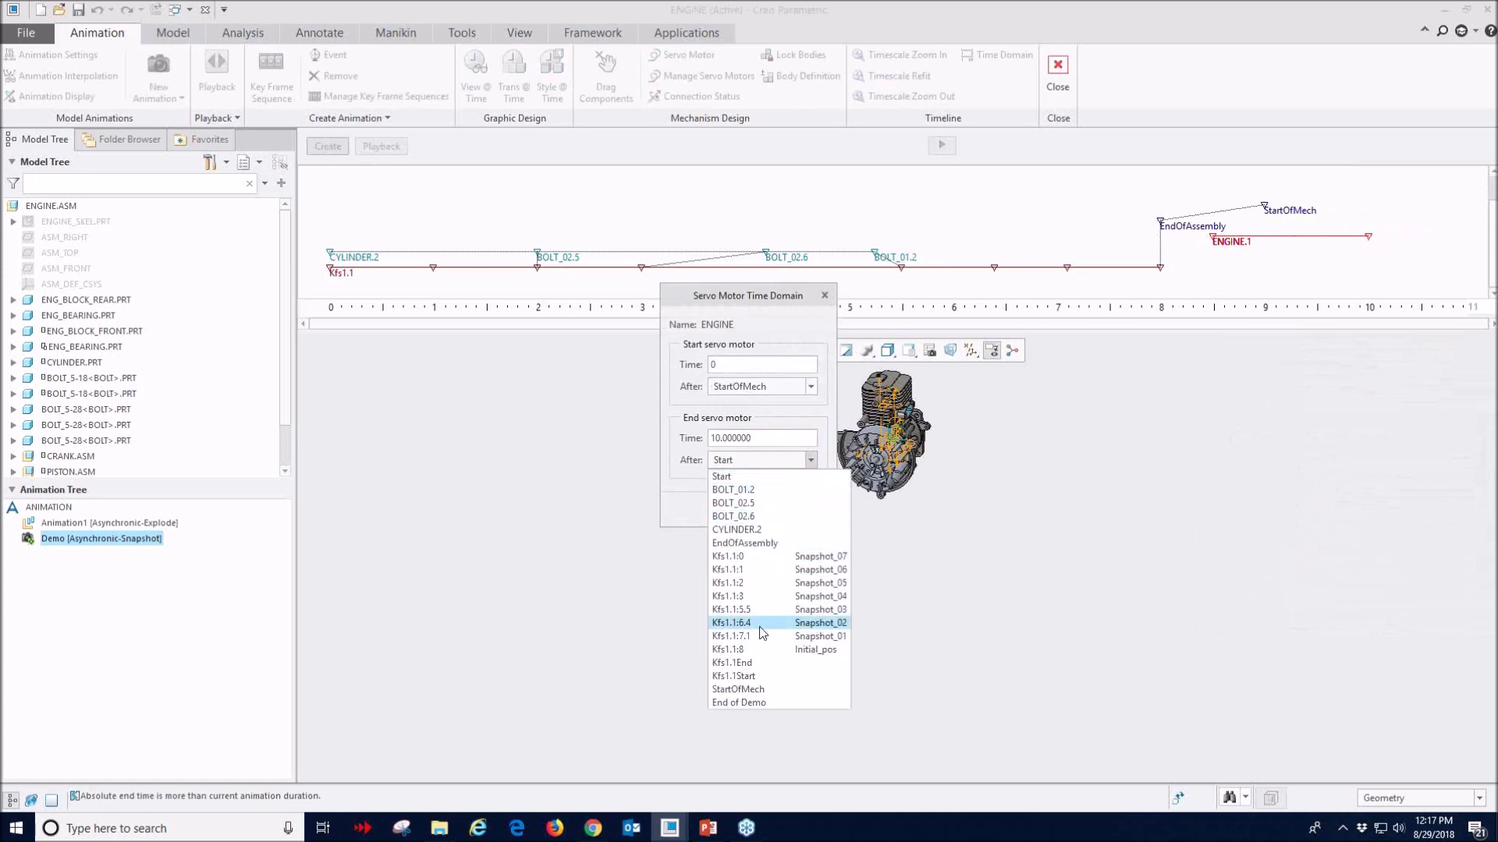
{"action": "left_click", "coordinate": [746, 704]}
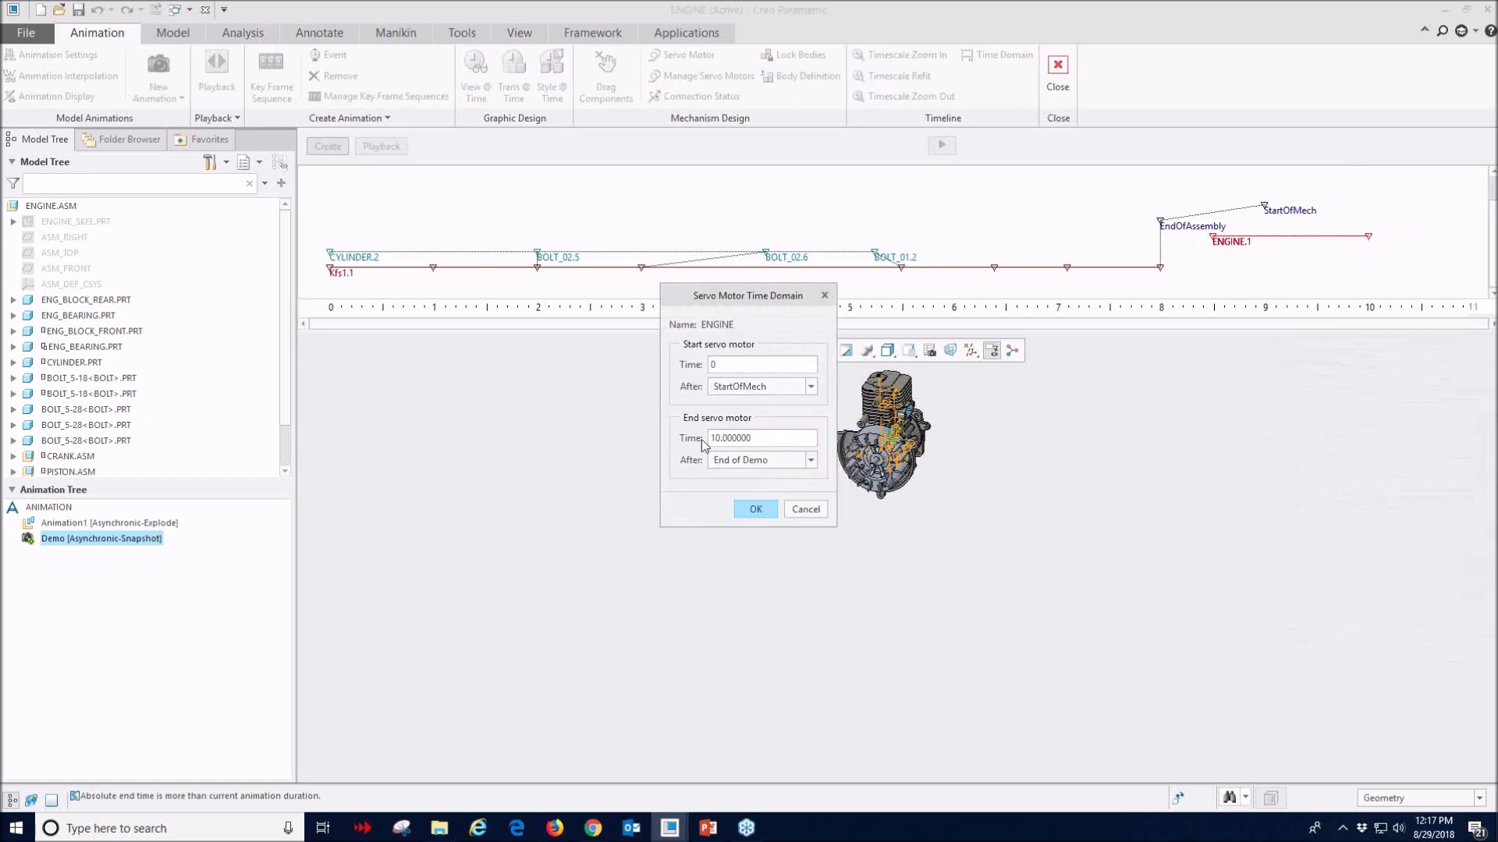
{"action": "double_click", "coordinate": [756, 441]}
{"action": "type", "text": "0"}
{"action": "left_click", "coordinate": [752, 460]}
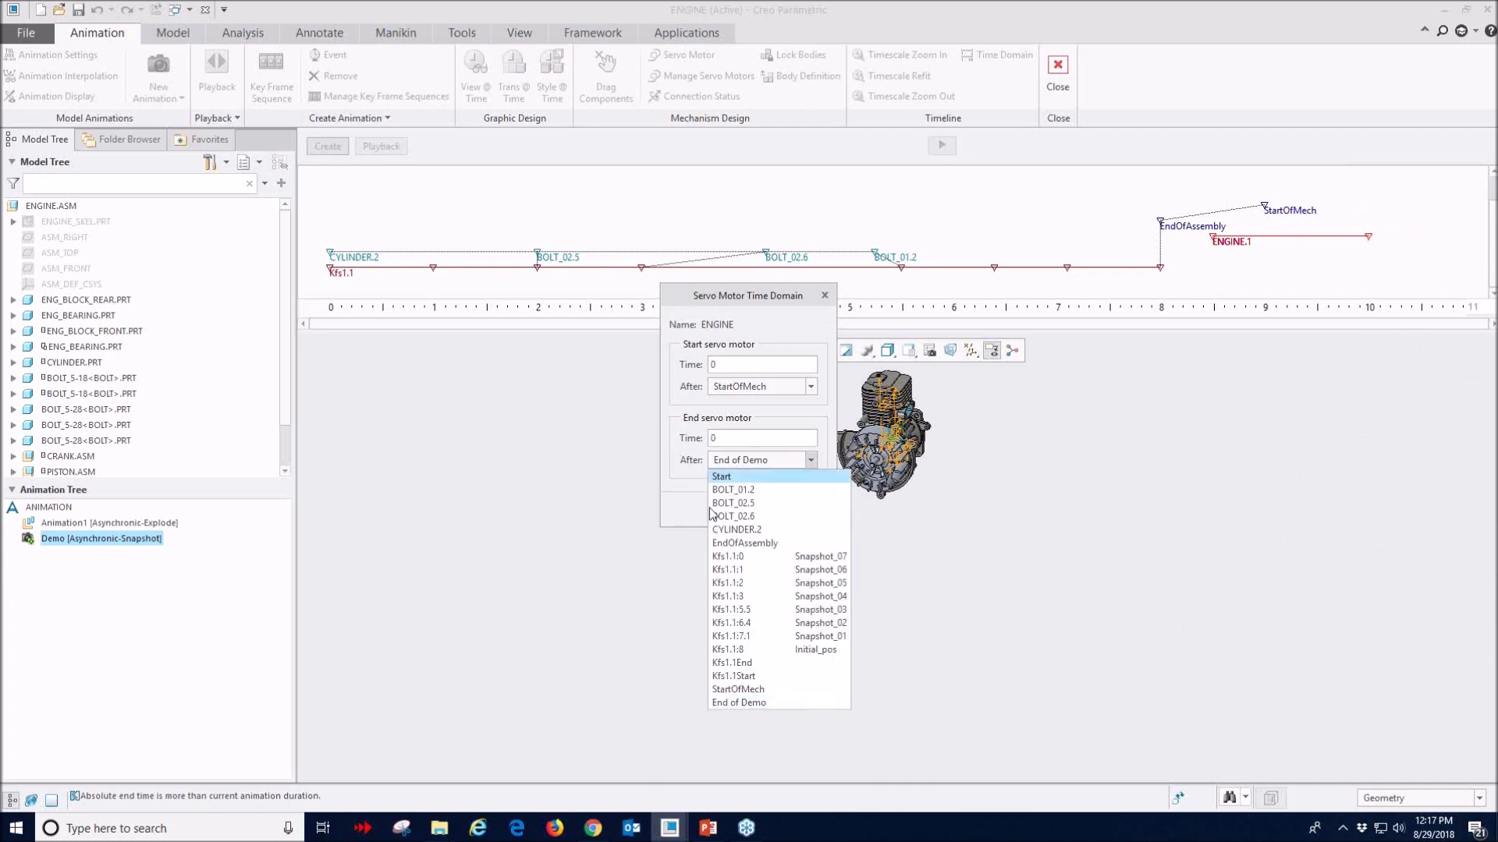
{"action": "left_click", "coordinate": [727, 706]}
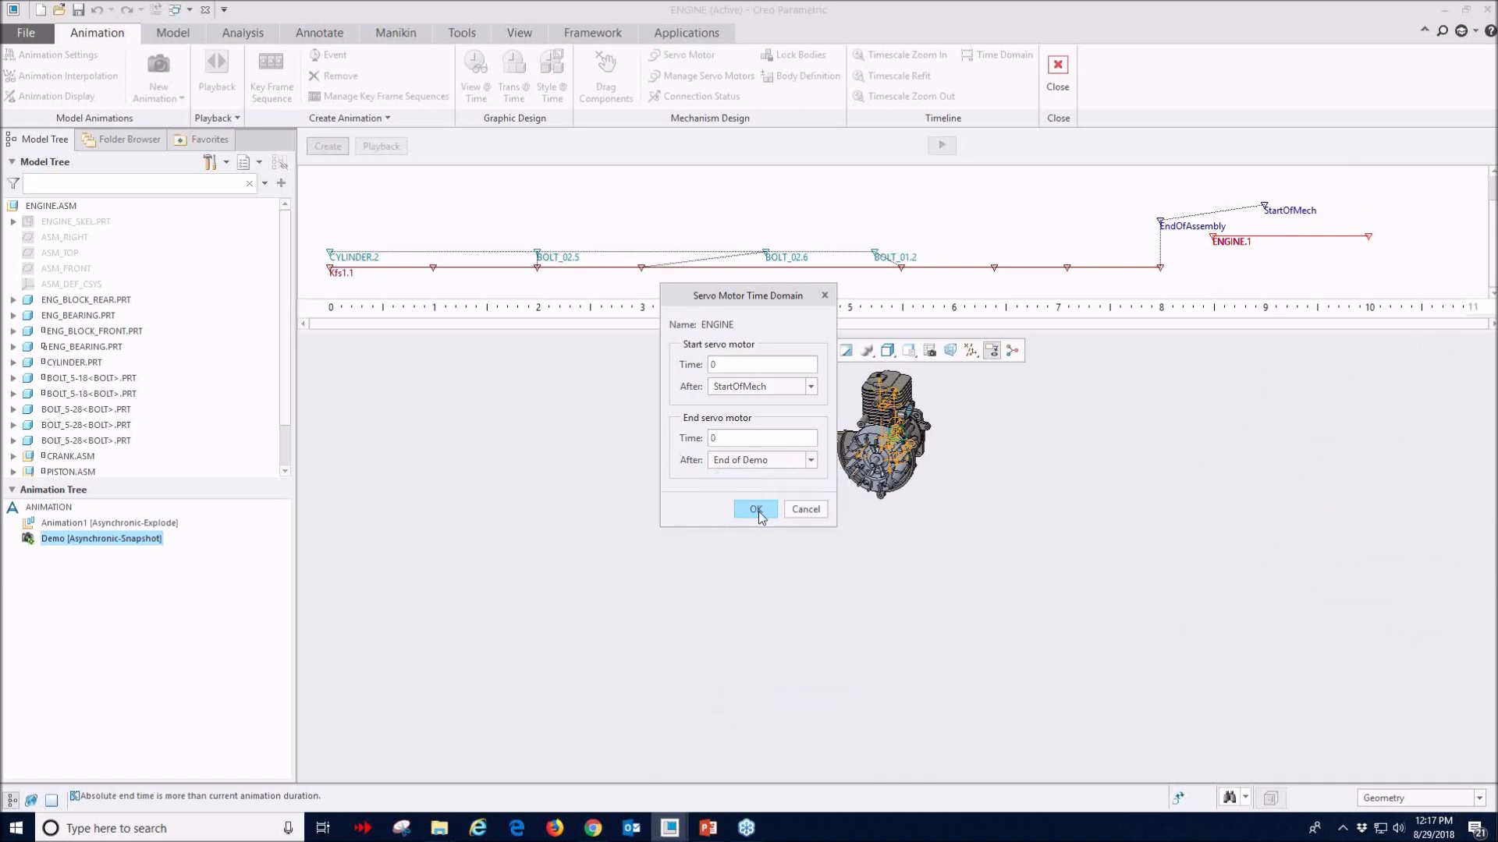
{"action": "left_click", "coordinate": [756, 510]}
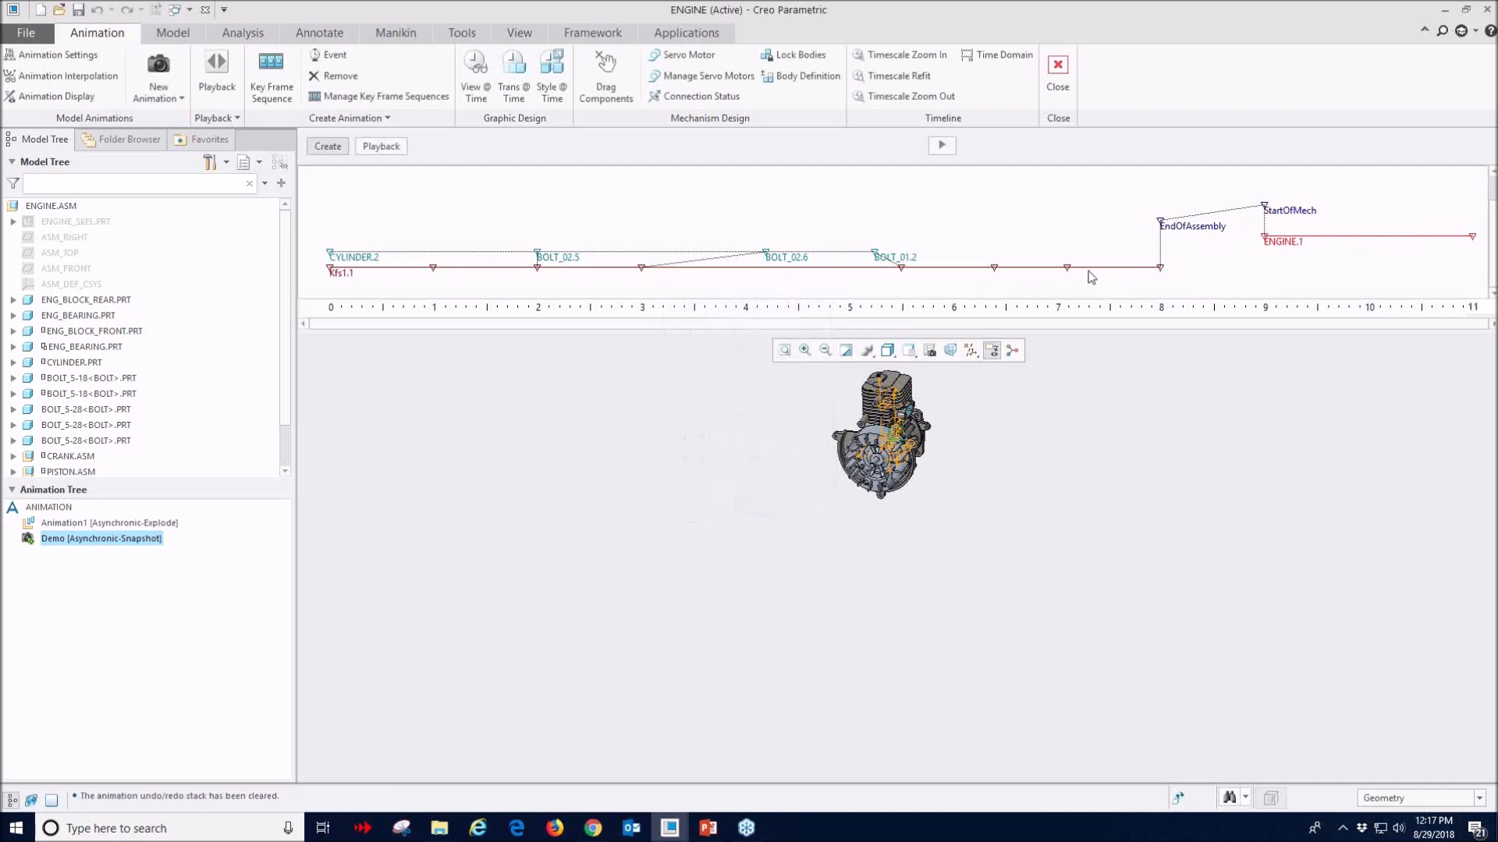
- Test the linked events by moving the last Kfs1.1 key frame to about 7.7 and back to 8
{"action": "left_click_drag", "start_coordinate": [1160, 267], "coordinate": [1130, 269]}
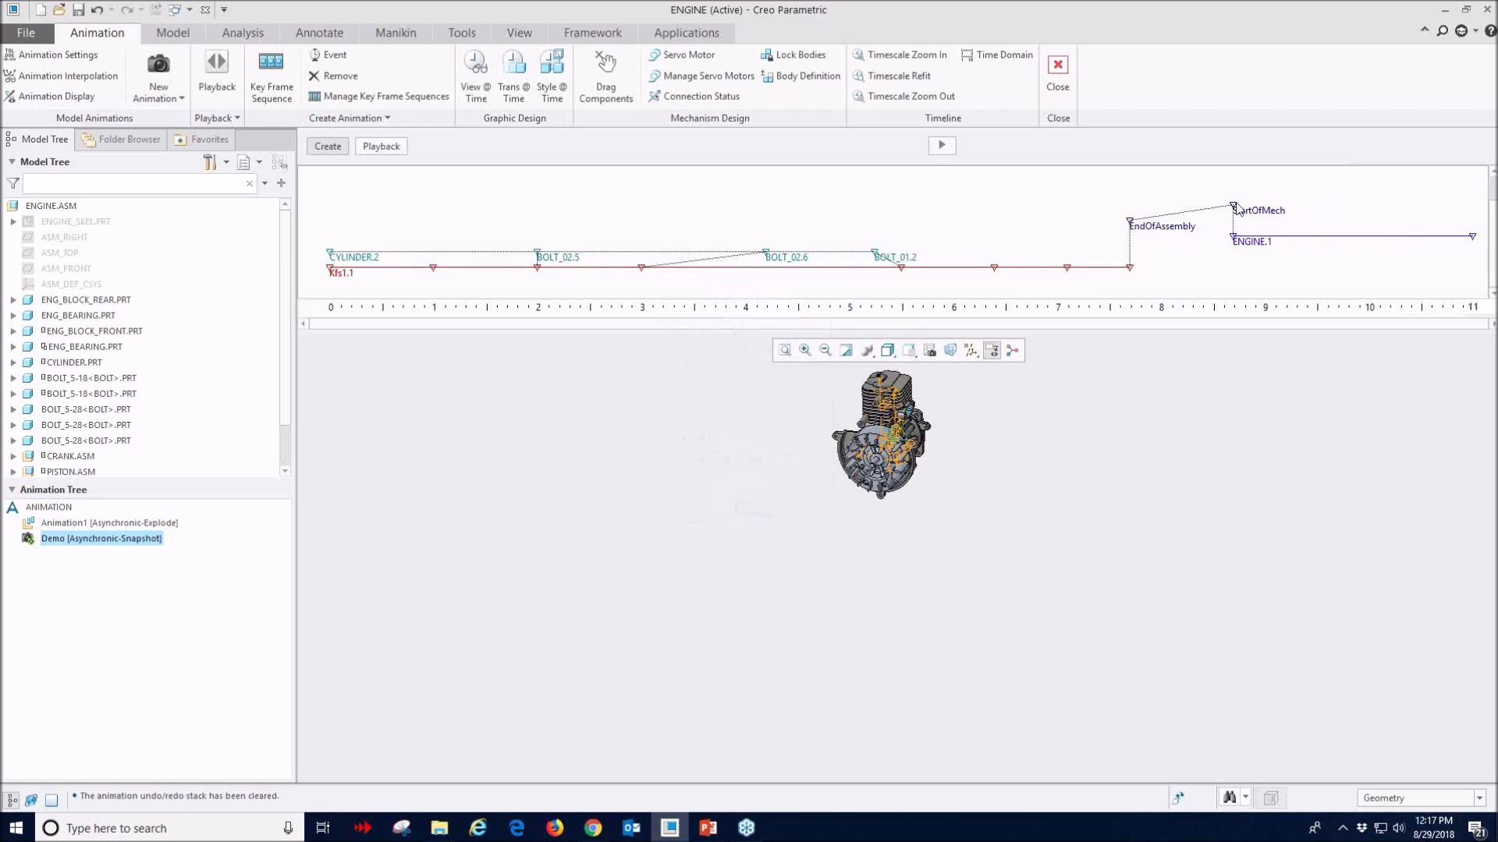
{"action": "mouse_move", "coordinate": [1131, 268]}
{"action": "left_mouse_down"}
{"action": "mouse_move", "coordinate": [1194, 269]}
{"action": "mouse_move", "coordinate": [1161, 268]}
{"action": "left_mouse_up"}
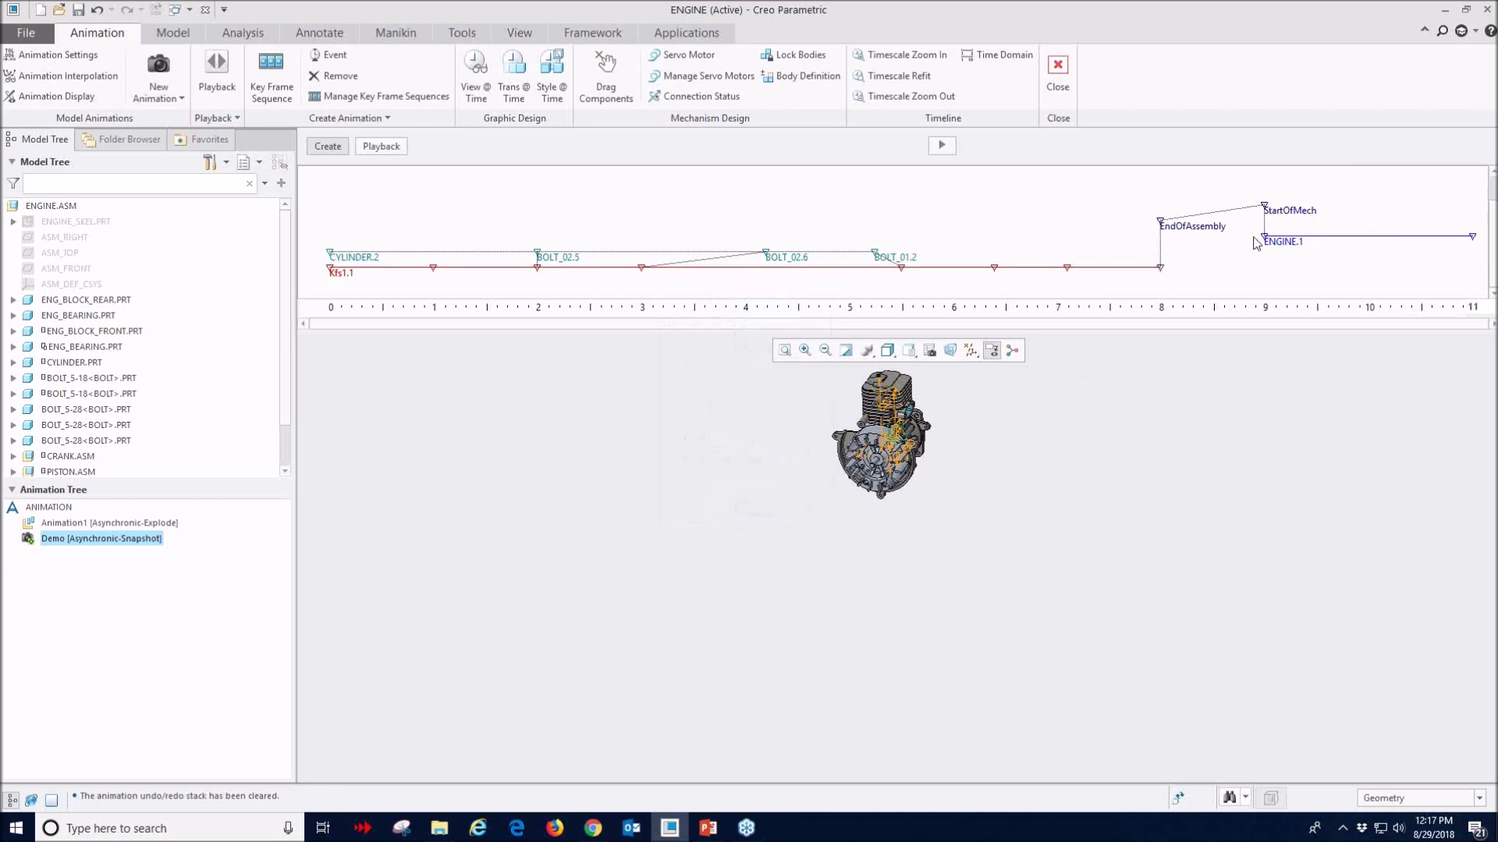
{"action": "mouse_move", "coordinate": [1266, 238]}
{"action": "left_mouse_down"}
{"action": "mouse_move", "coordinate": [1327, 239]}
{"action": "mouse_move", "coordinate": [1264, 237]}
{"action": "left_mouse_up"}
{"action": "mouse_move", "coordinate": [1159, 222]}
{"action": "left_mouse_down"}
{"action": "mouse_move", "coordinate": [1121, 223]}
{"action": "mouse_move", "coordinate": [1160, 222]}
{"action": "left_mouse_up"}
- Add Transparency1 for the cylinder and the front and rear engine blocks, fully opaque at 0, at time 0 after EndOfAssembly
{"action": "scroll", "coordinate": [939, 418], "scroll_direction": "up", "scroll_amount": 5}
{"action": "middle_click_drag", "start_coordinate": [905, 503], "coordinate": [929, 590], "text": "shift"}
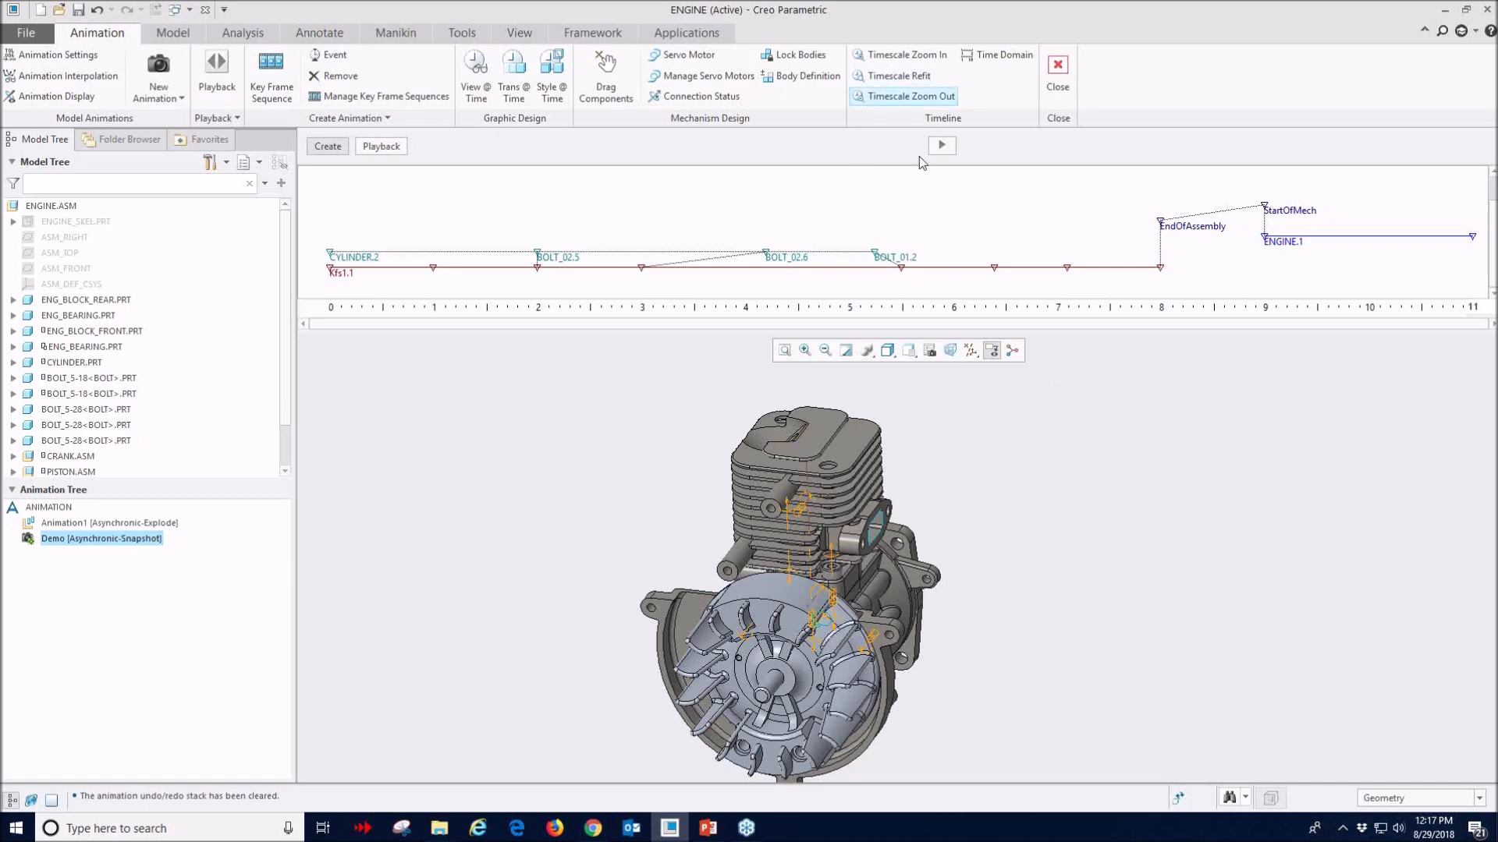
{"action": "left_click", "coordinate": [514, 74]}
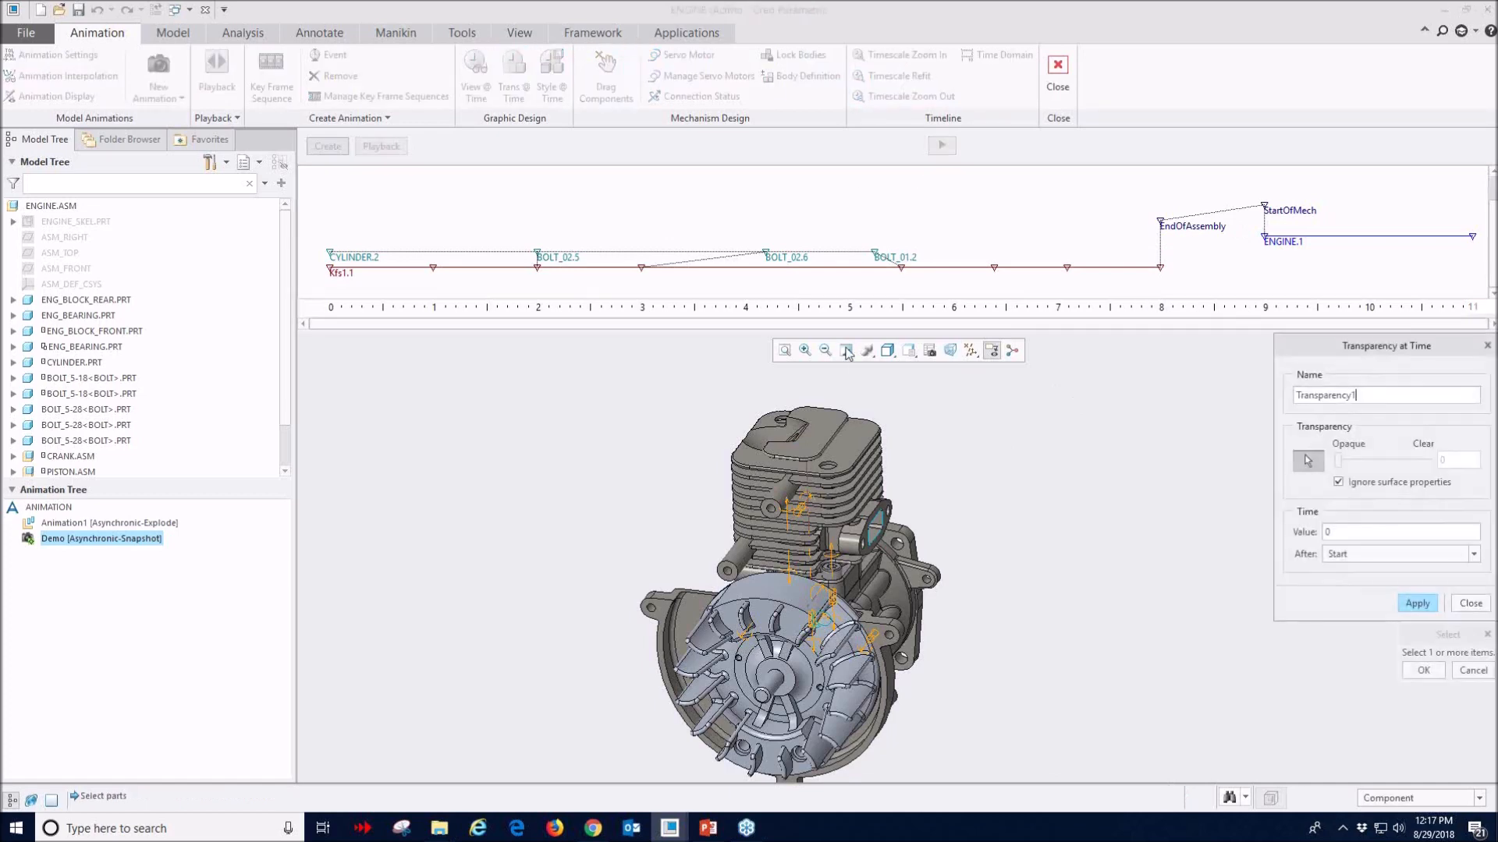
{"action": "left_click_drag", "start_coordinate": [1374, 345], "coordinate": [1200, 324]}
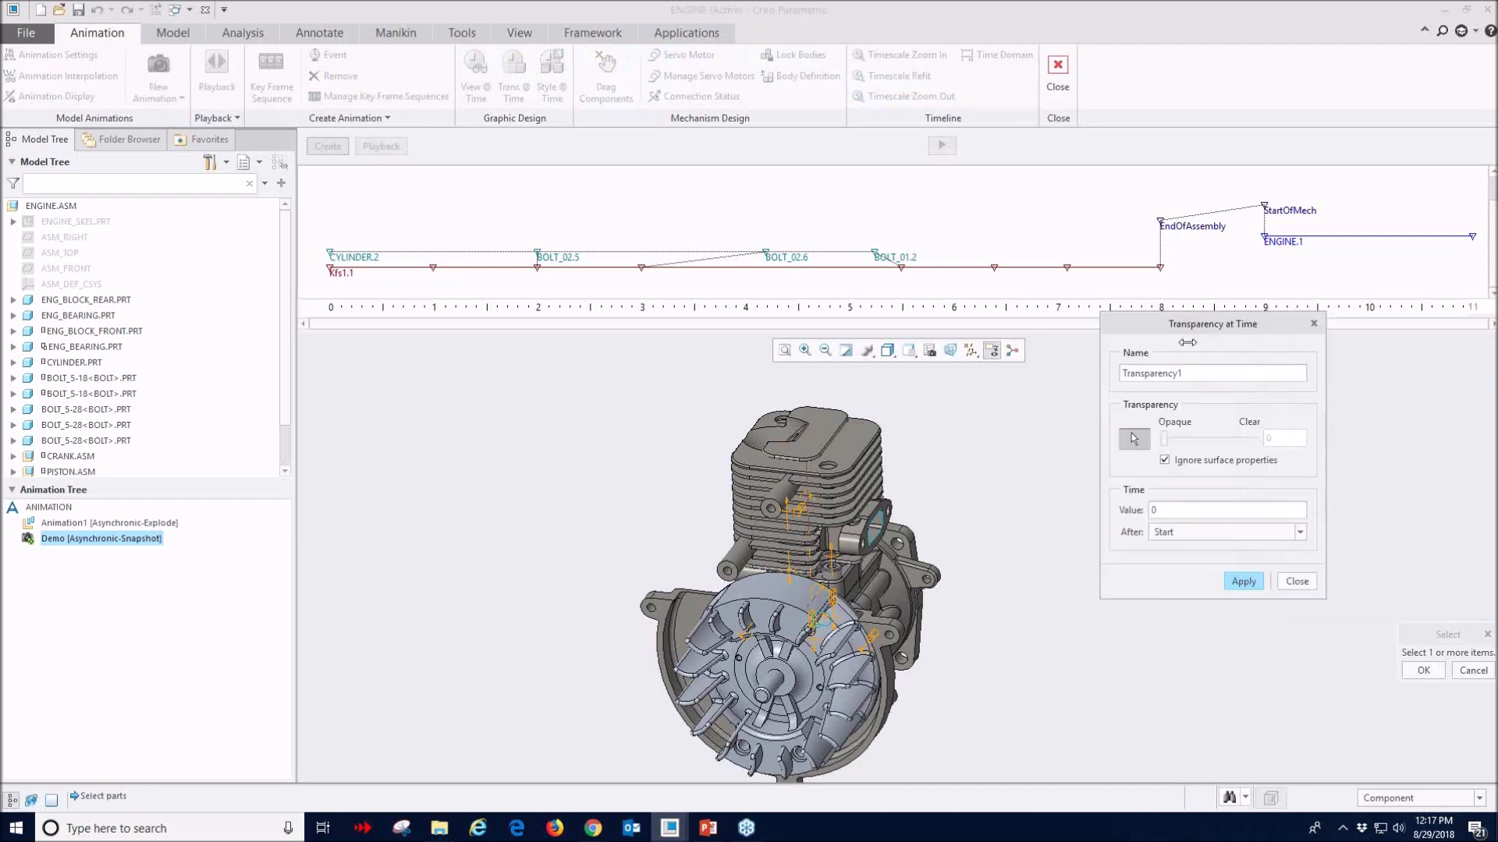
{"action": "left_click", "coordinate": [820, 474]}
{"action": "left_click", "coordinate": [857, 614], "text": "ctrl"}
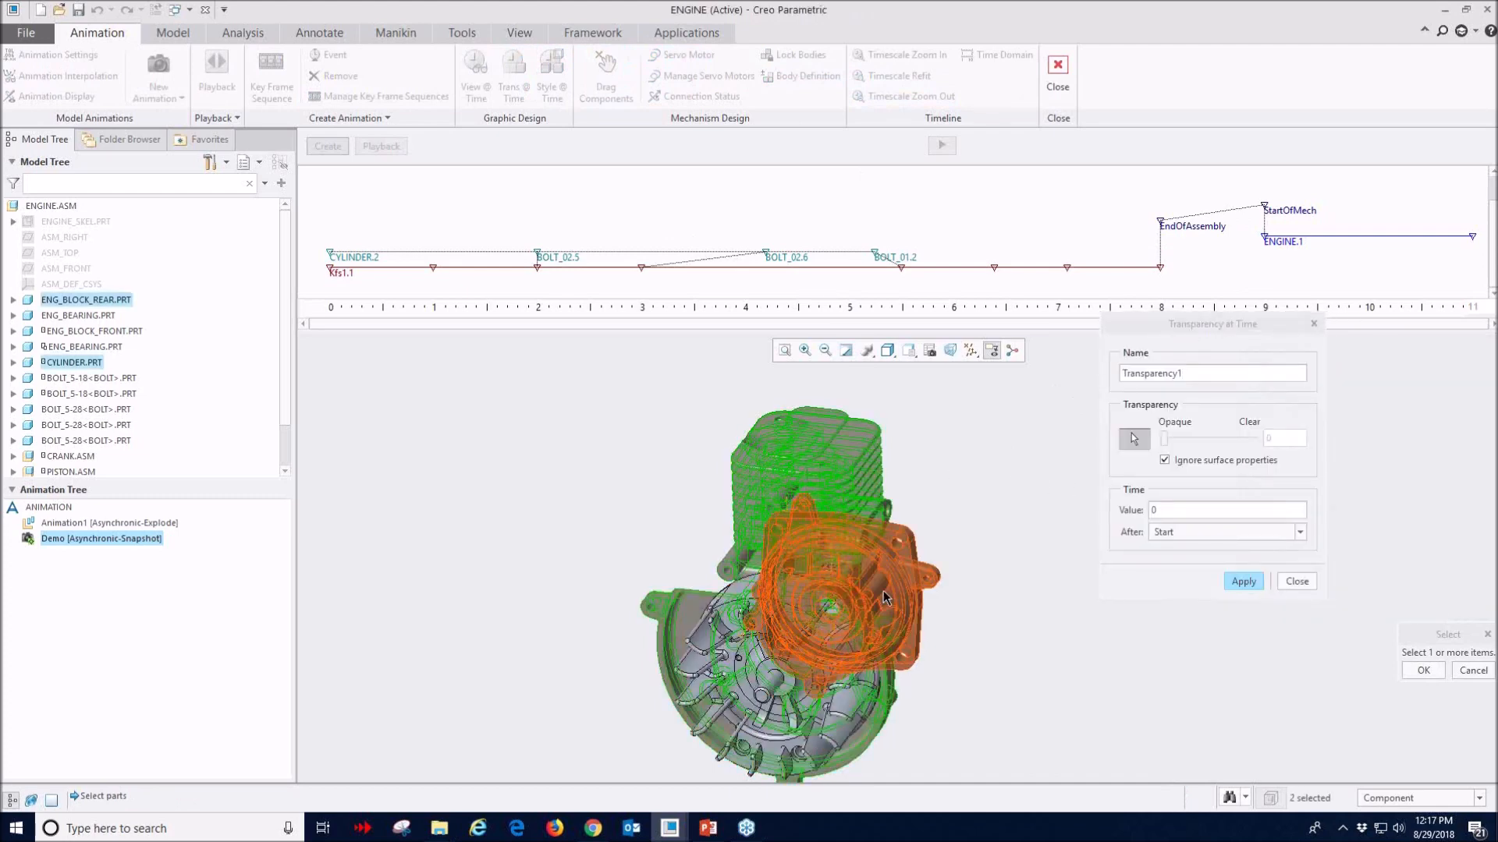
{"action": "left_click", "coordinate": [883, 592], "text": "ctrl"}
{"action": "left_click", "coordinate": [1438, 669]}
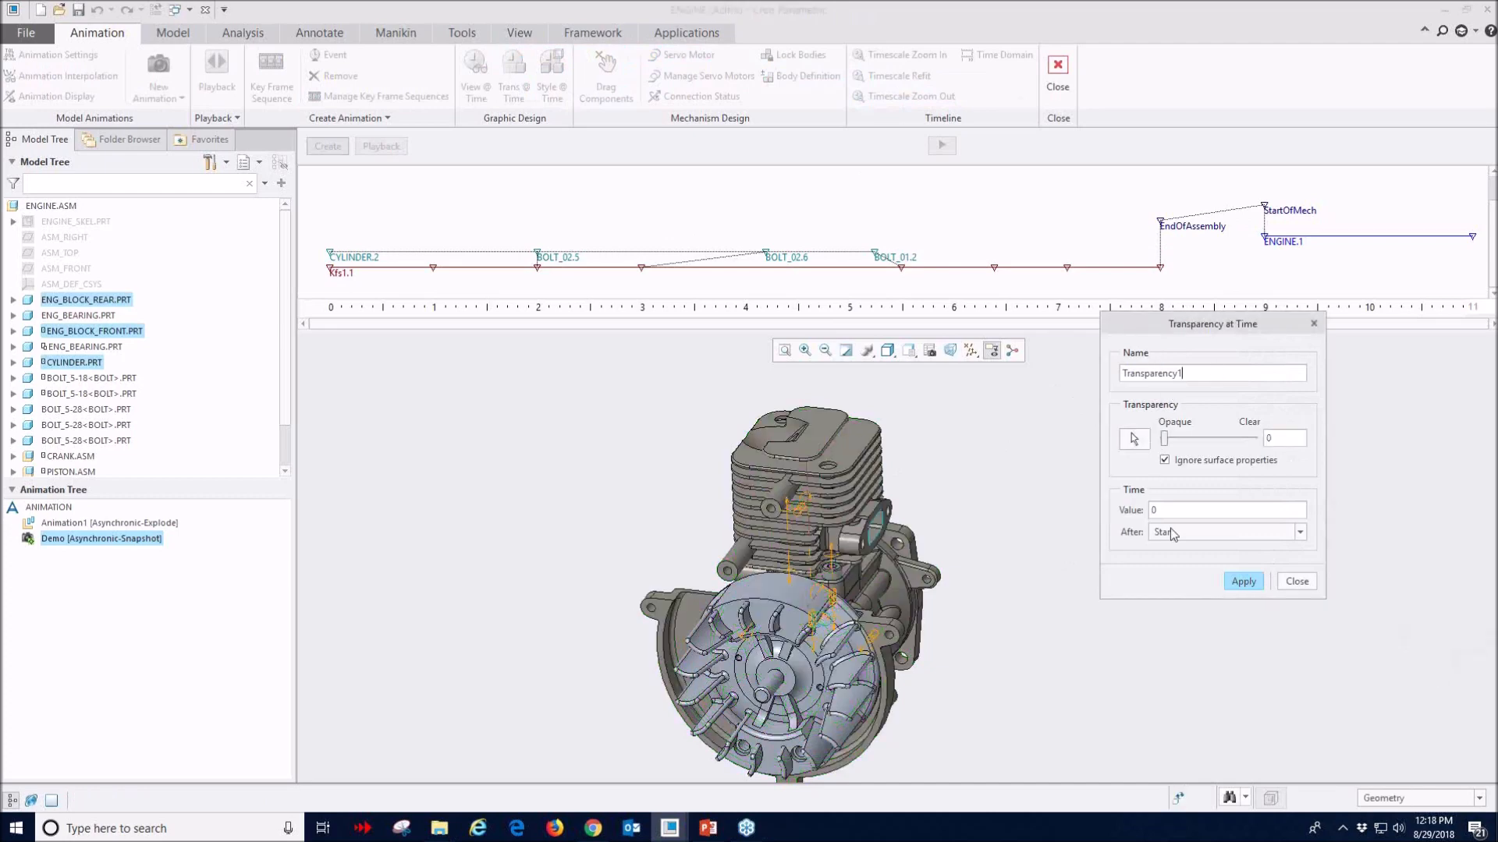
{"action": "left_click", "coordinate": [1299, 532]}
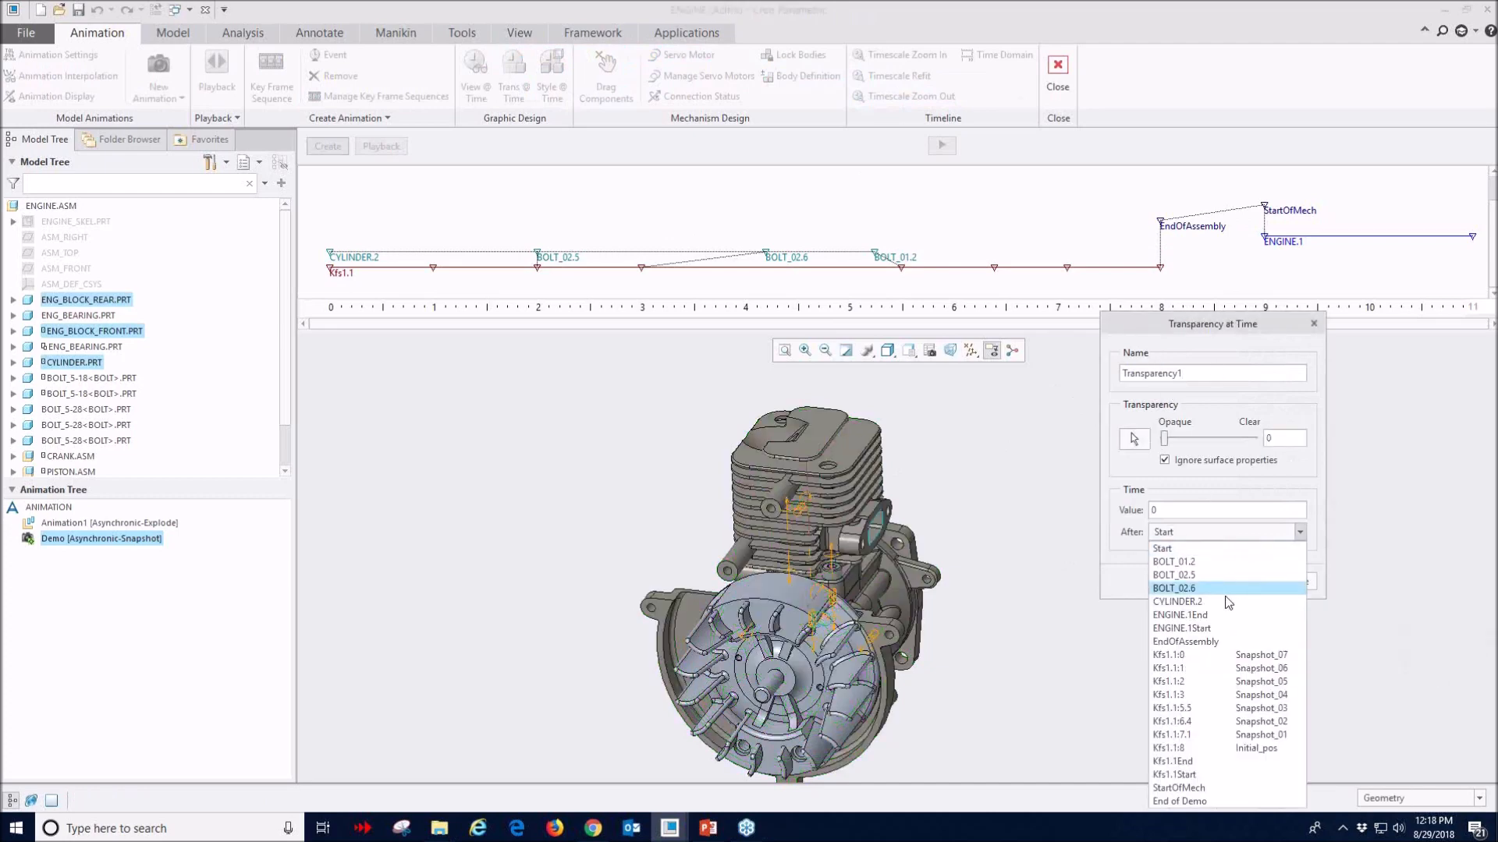
{"action": "left_click", "coordinate": [1213, 642]}
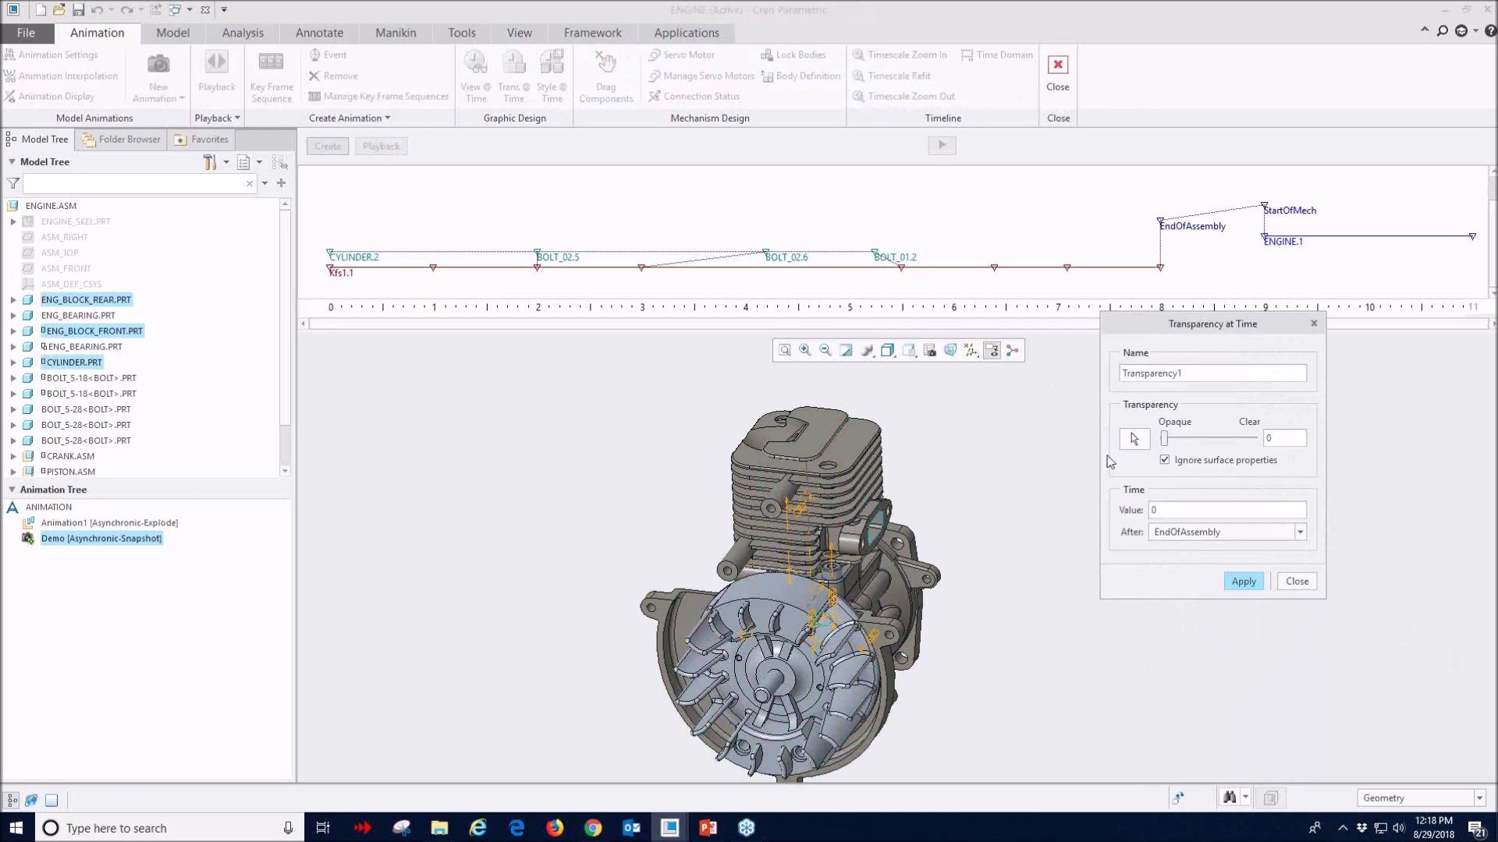
{"action": "left_click", "coordinate": [1243, 582]}
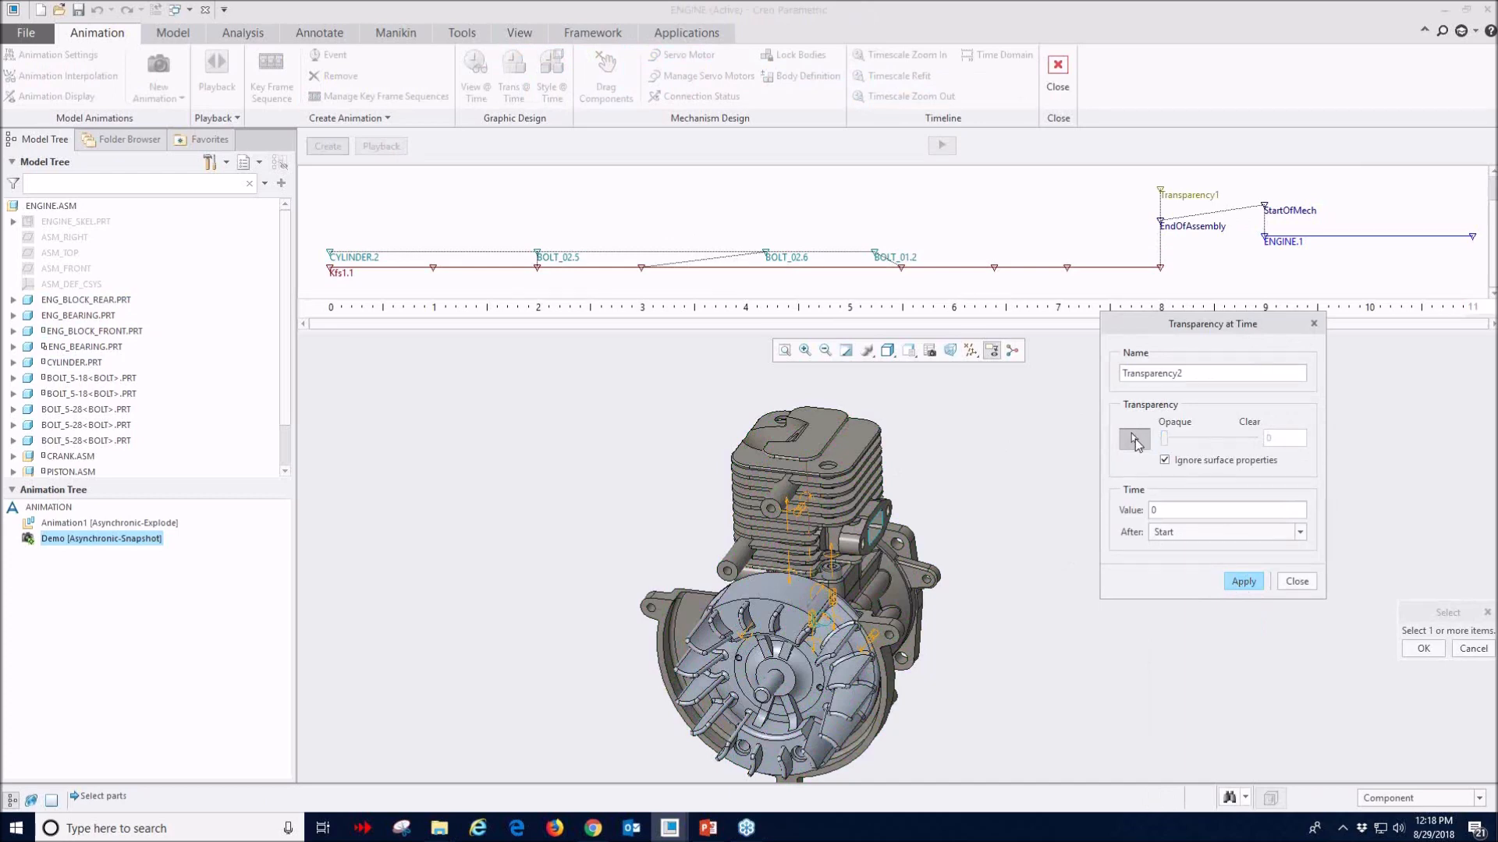
- Select the cylinder and the front and rear engine blocks for Transparency2 and time it at 0 after StartOfMech
{"action": "left_click", "coordinate": [843, 476]}
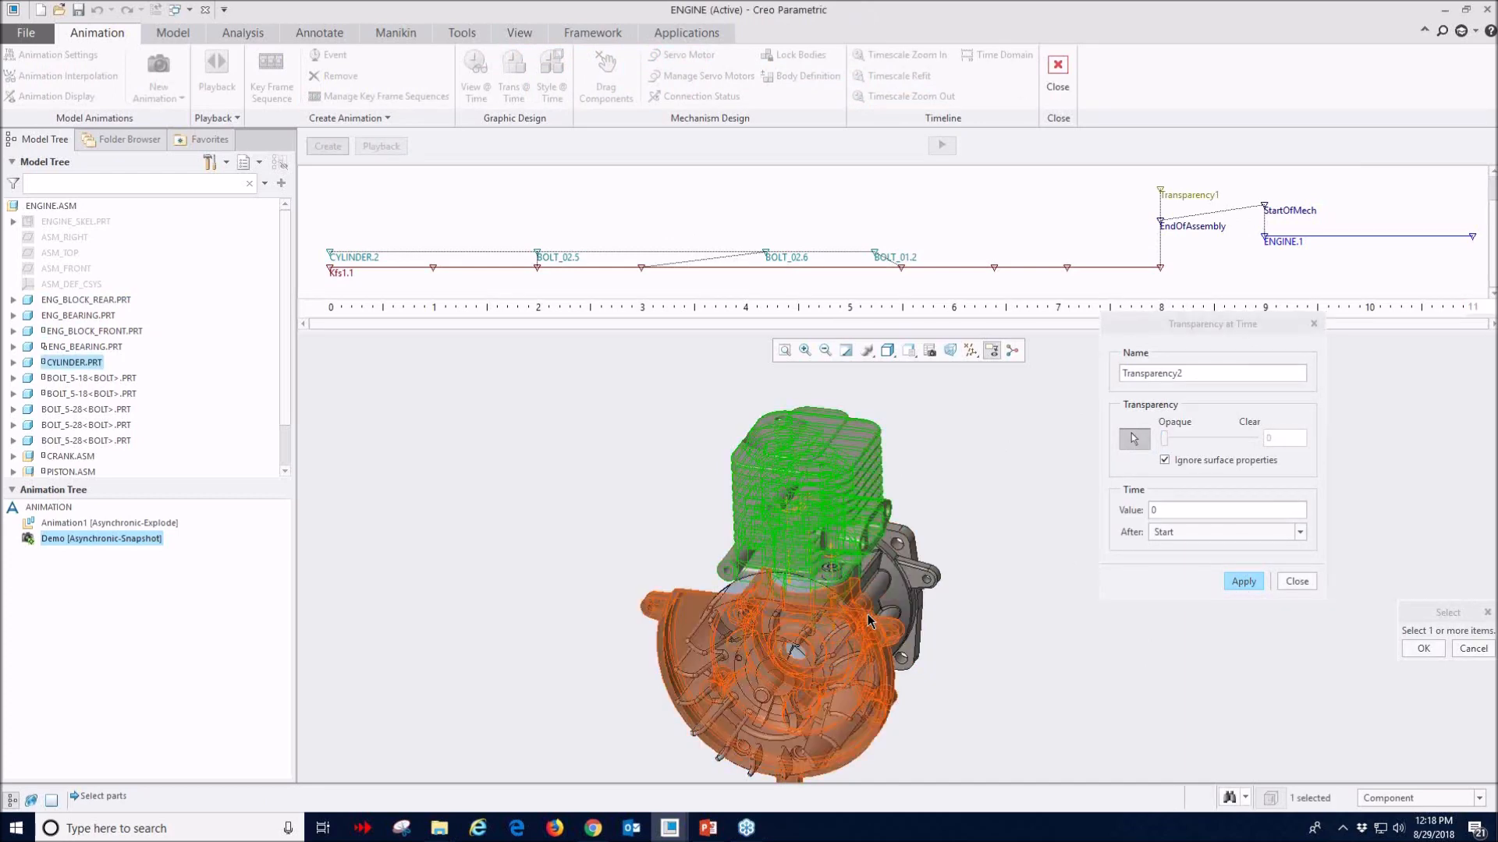
{"action": "left_click", "coordinate": [869, 620], "text": "ctrl"}
{"action": "left_click", "coordinate": [880, 596], "text": "ctrl"}
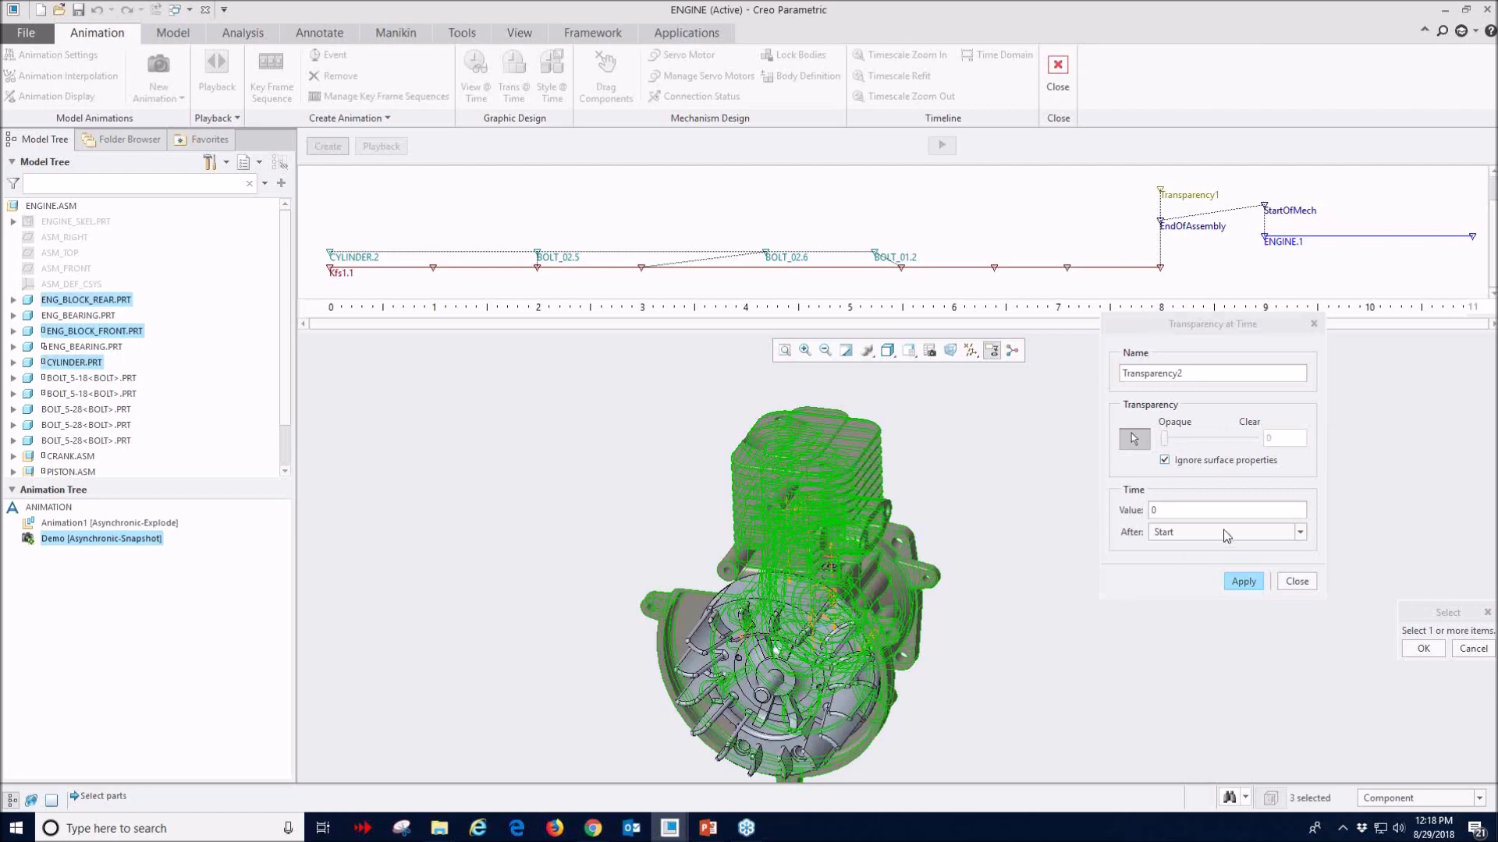
{"action": "left_click", "coordinate": [1301, 534]}
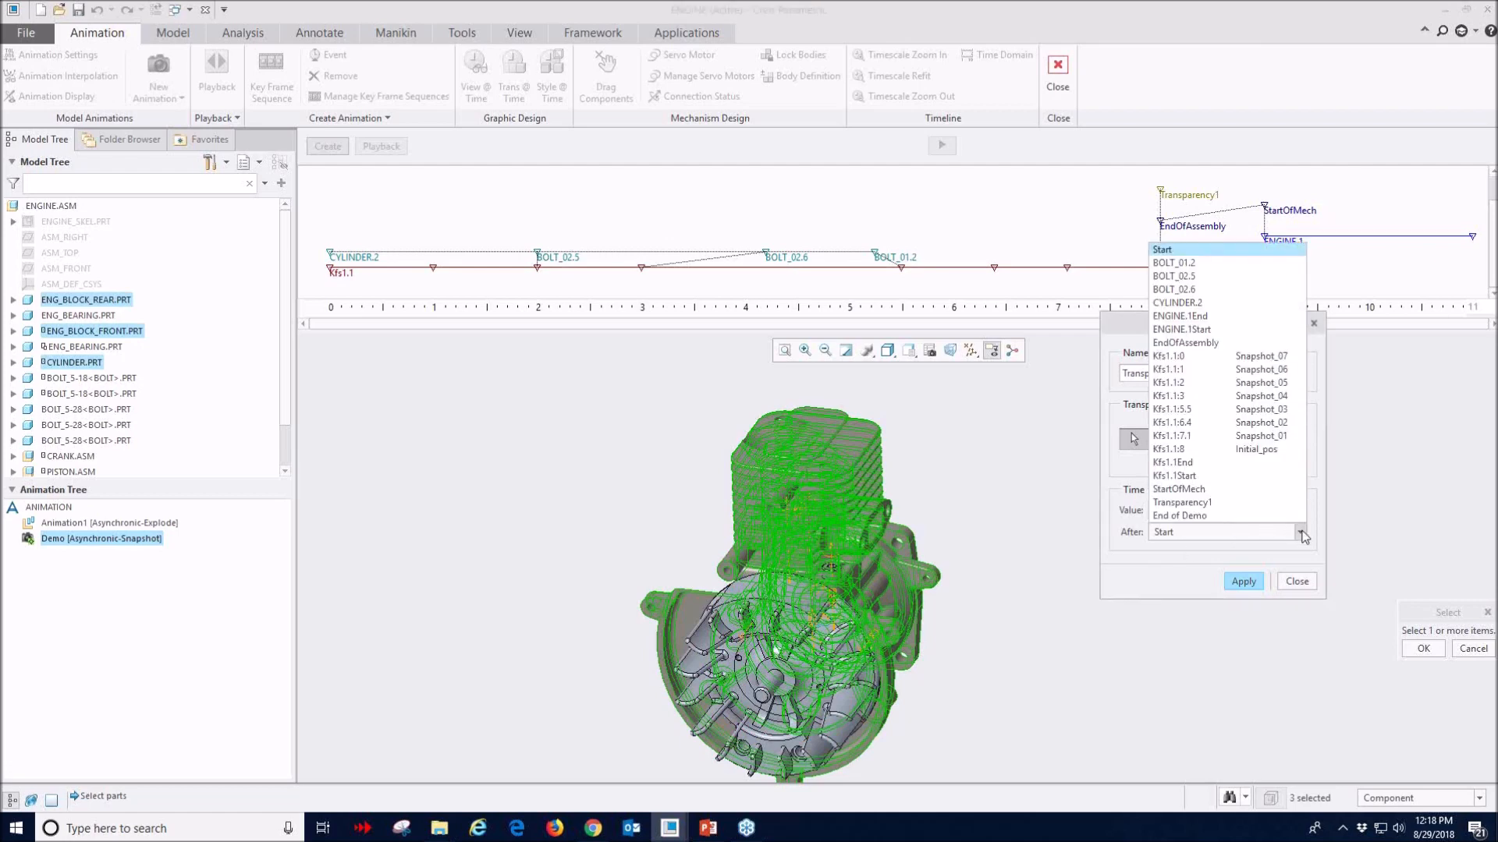
{"action": "left_click", "coordinate": [1216, 499]}
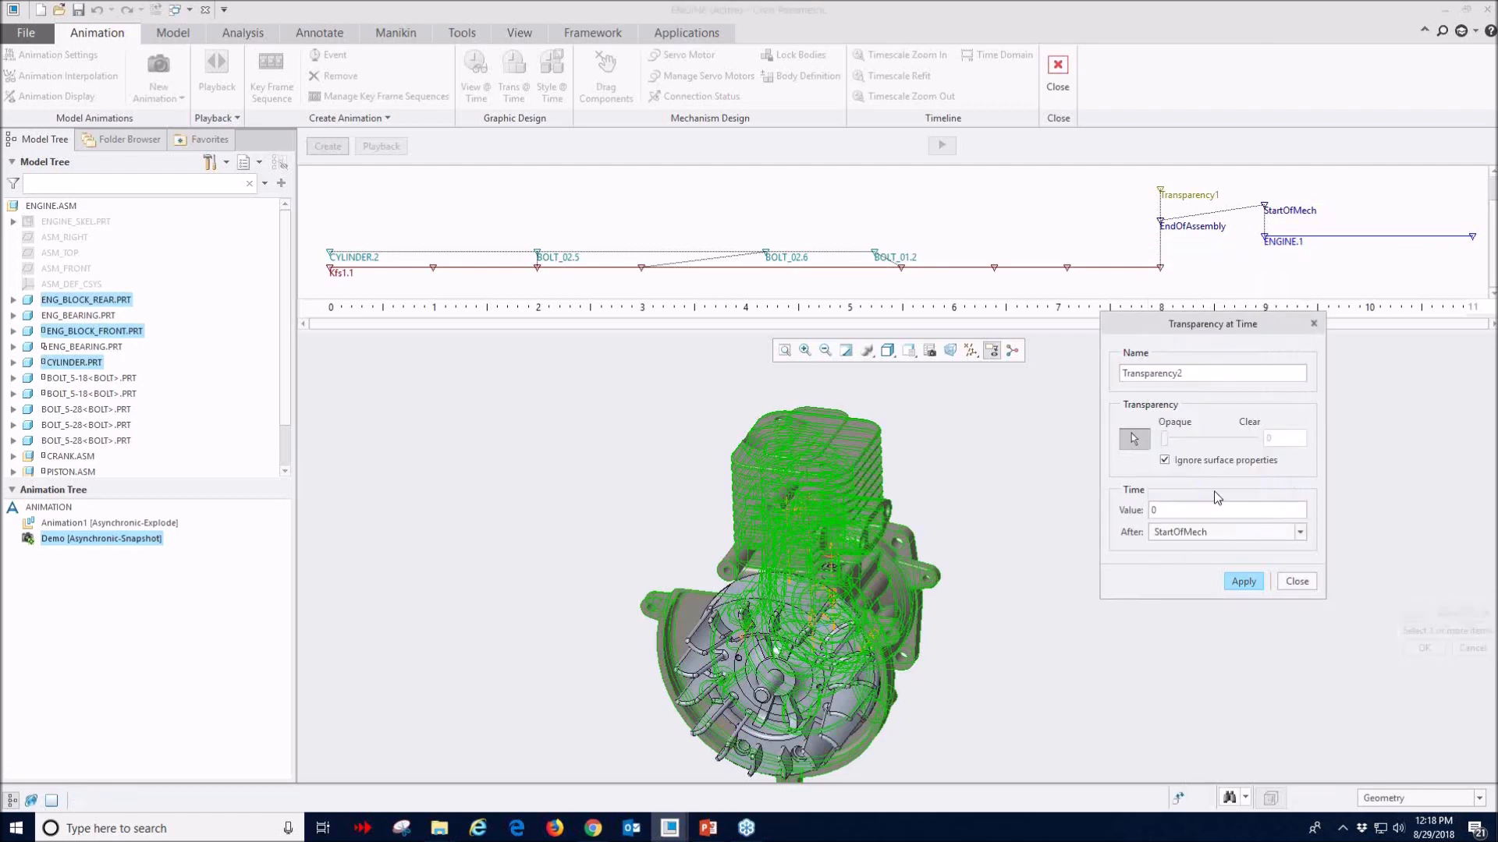
- Reselect the cylinder and both engine blocks, set their transparency to 93, and add Transparency2 to the animation
{"action": "left_click", "coordinate": [1145, 440]}
{"action": "middle_click", "coordinate": [917, 473]}
{"action": "left_click", "coordinate": [1134, 439]}
{"action": "left_click", "coordinate": [885, 523]}
{"action": "left_click", "coordinate": [863, 616], "text": "ctrl"}
{"action": "left_click", "coordinate": [909, 595], "text": "ctrl"}
{"action": "middle_click", "coordinate": [989, 557]}
{"action": "left_click_drag", "start_coordinate": [1168, 443], "coordinate": [1251, 444]}
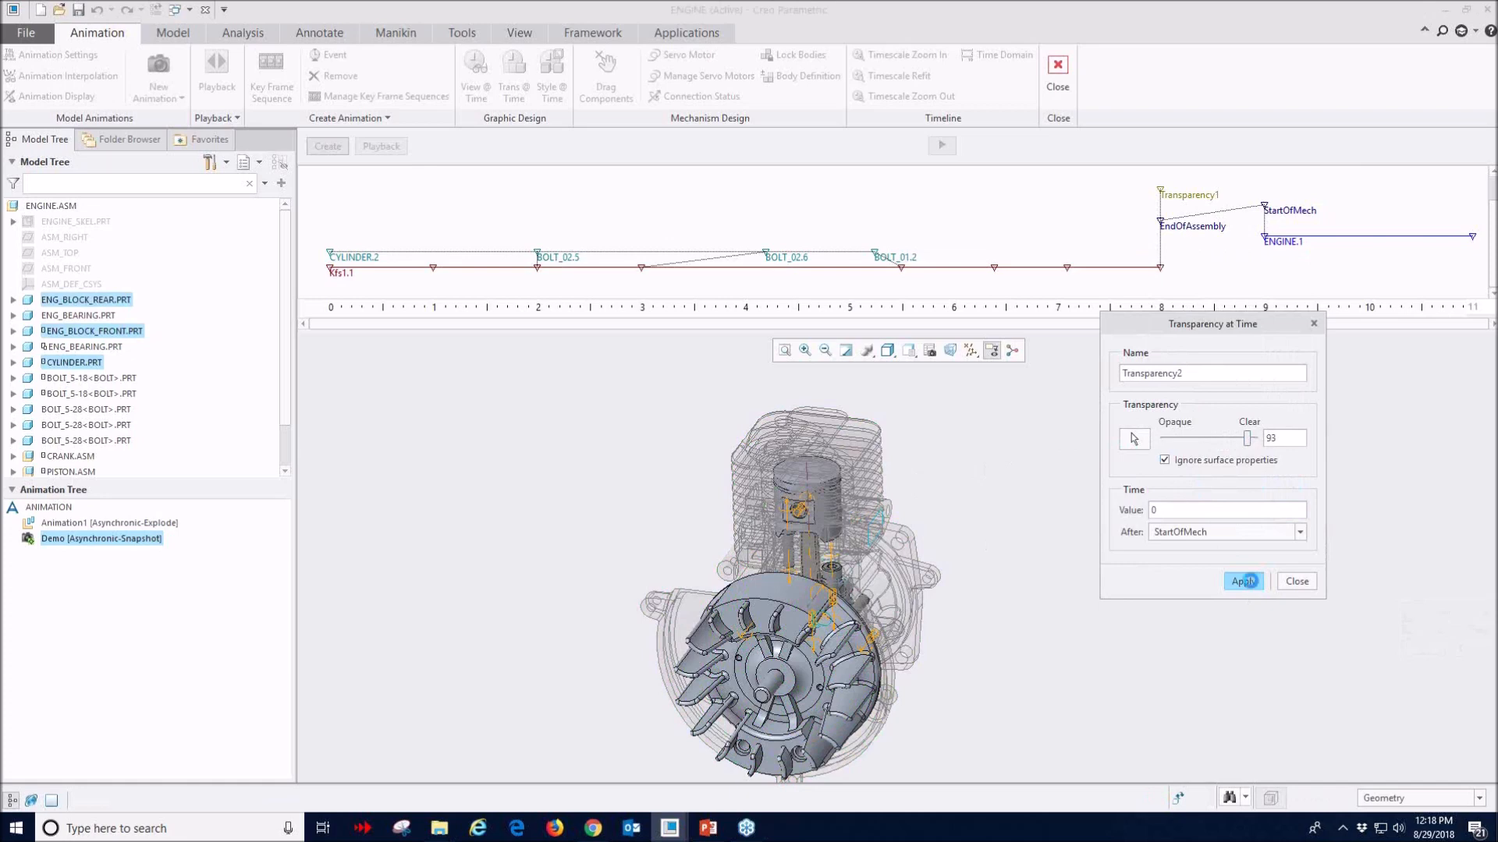
{"action": "left_click", "coordinate": [1245, 582]}
{"action": "left_click", "coordinate": [1425, 648]}
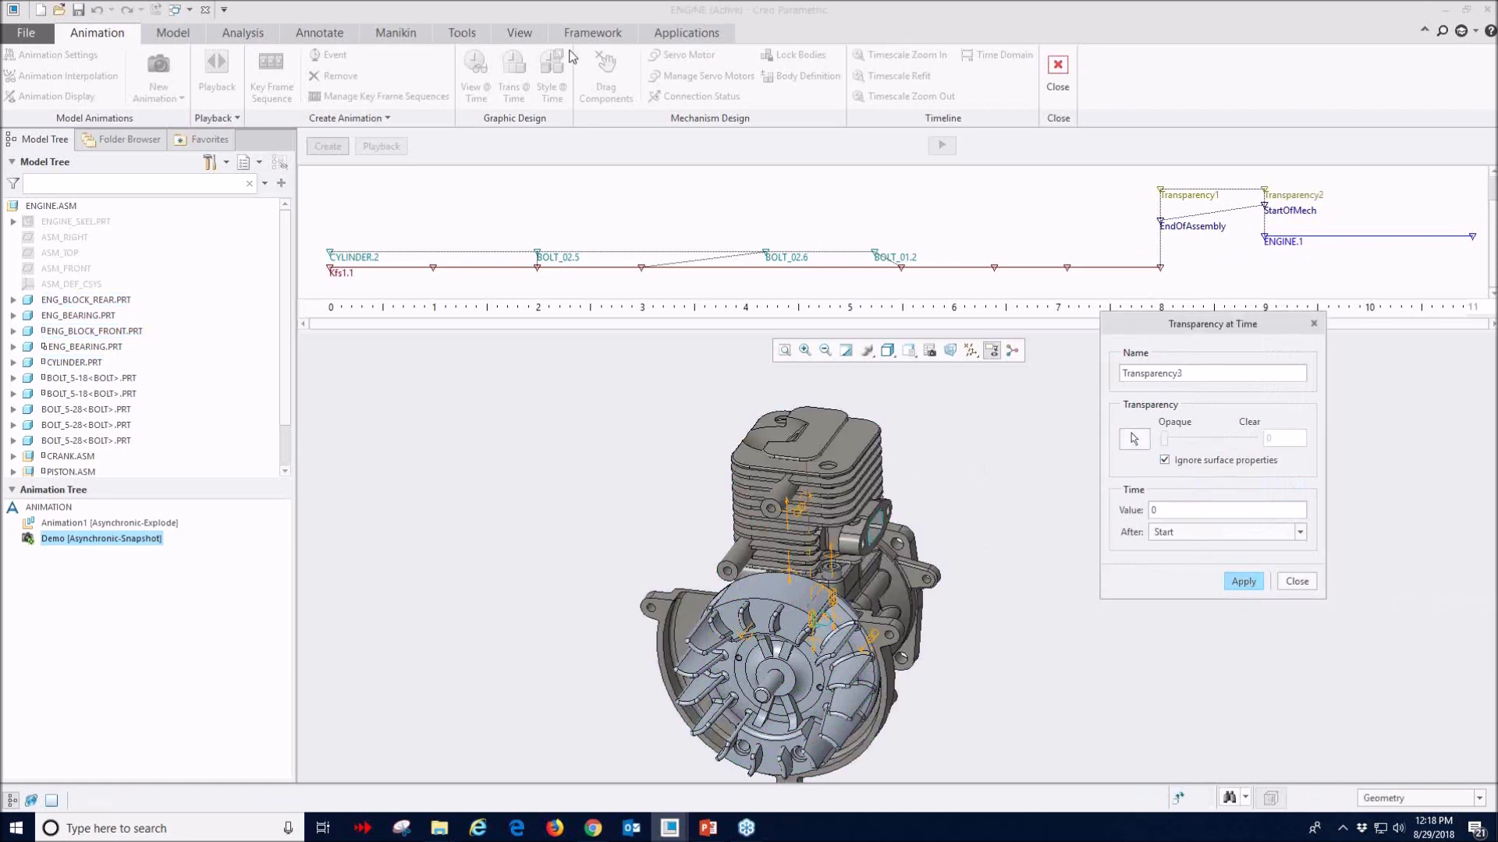
{"action": "left_click", "coordinate": [1297, 583]}
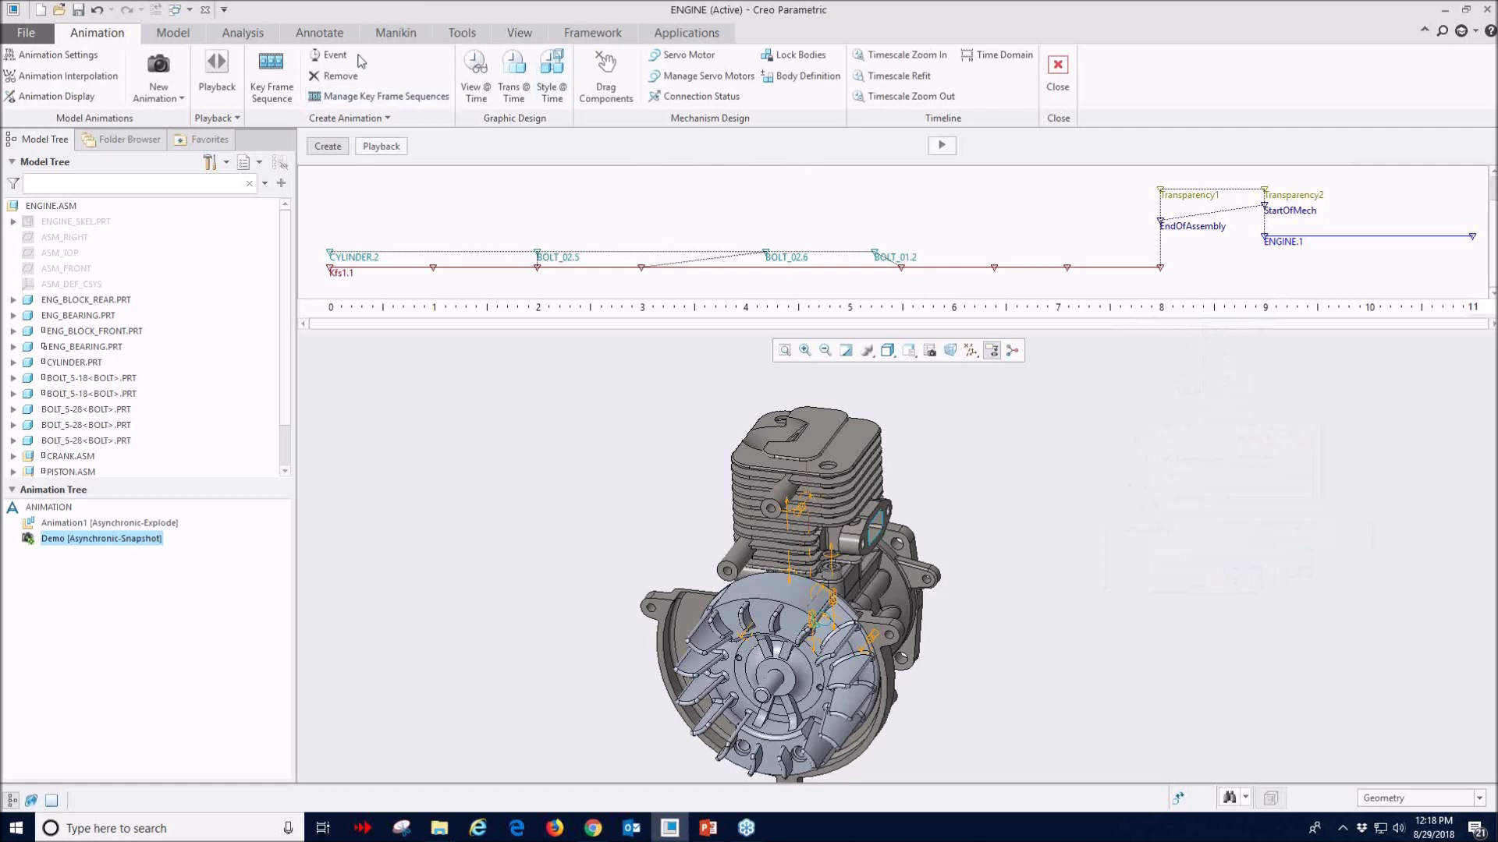
- Set the engine model's display style to Shading
{"action": "left_click", "coordinate": [517, 35]}
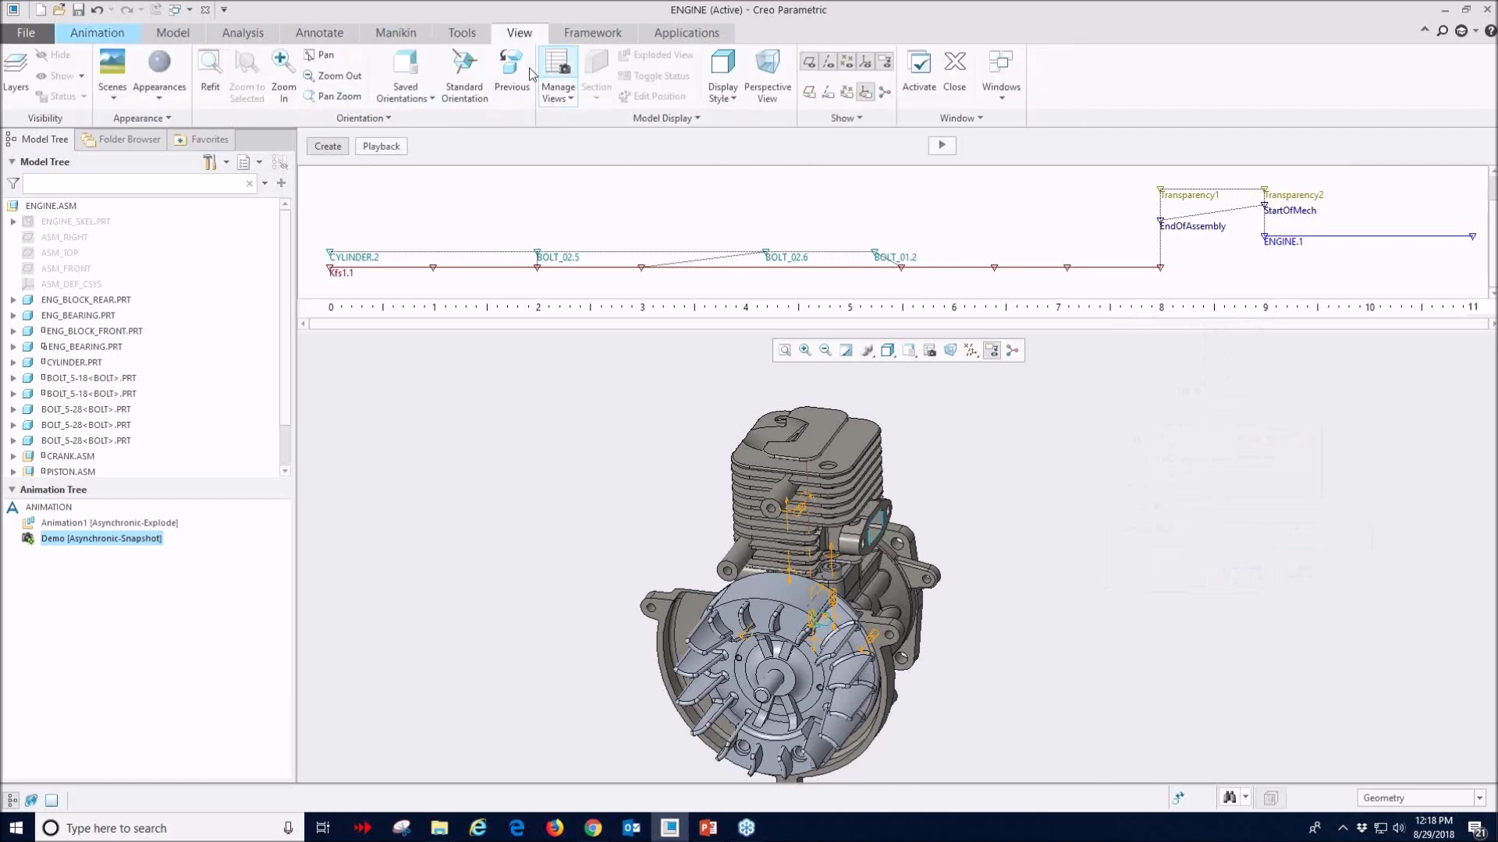
{"action": "left_click", "coordinate": [722, 74]}
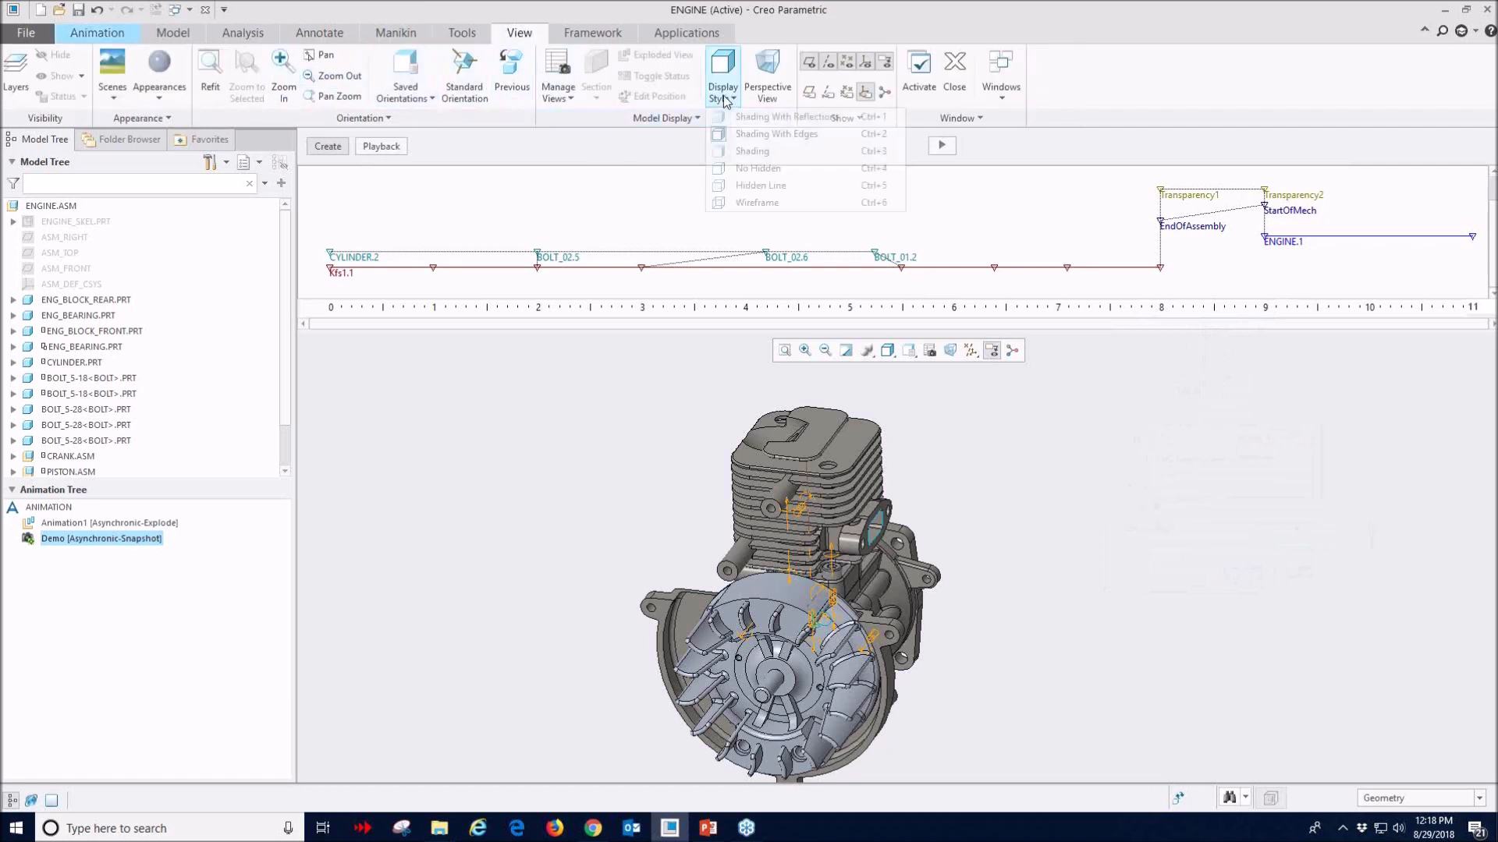
{"action": "left_click", "coordinate": [745, 136]}
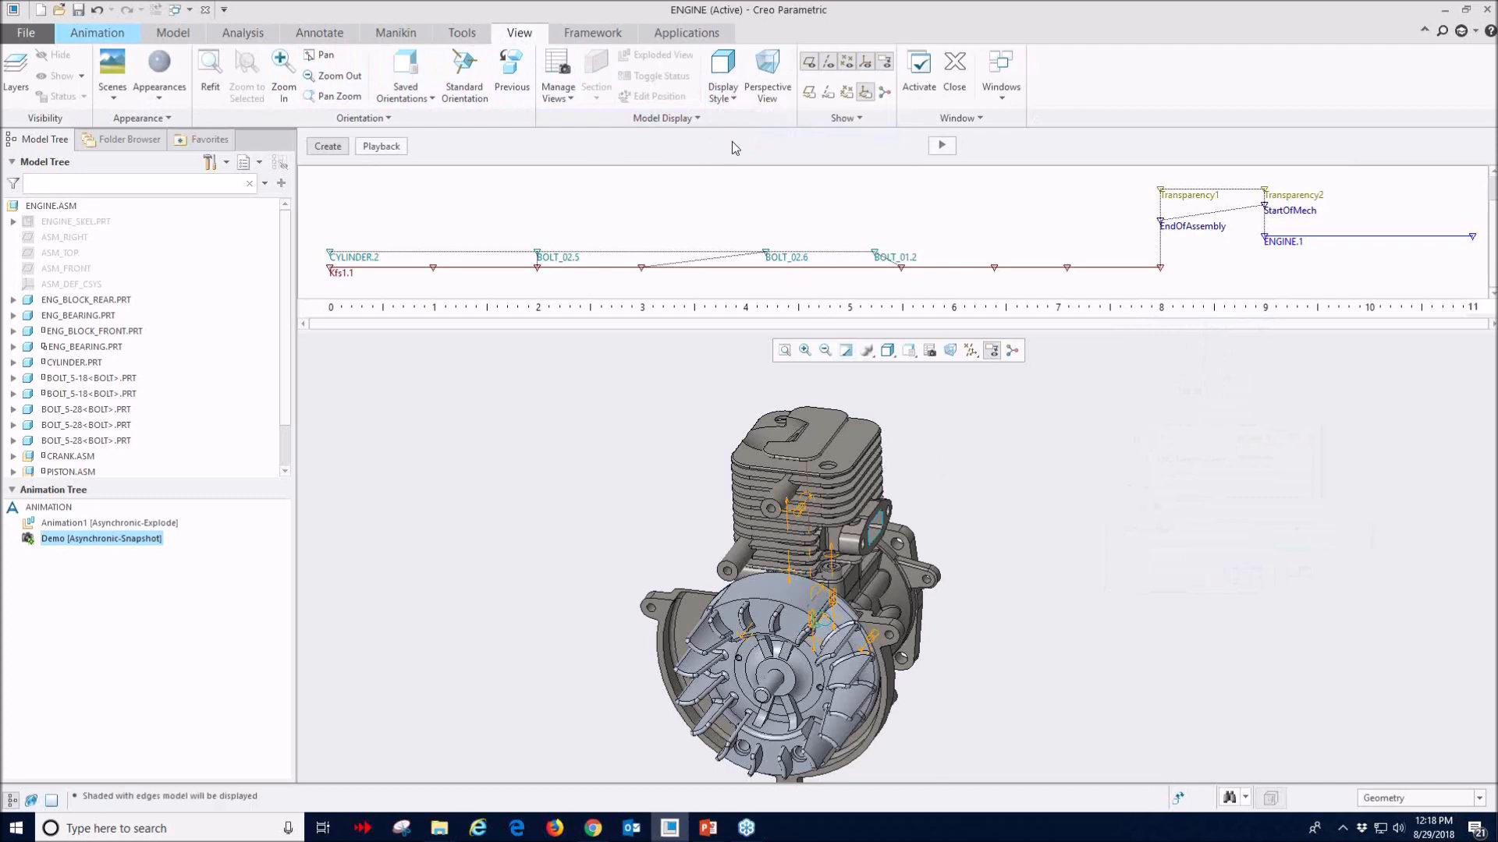
{"action": "left_click", "coordinate": [723, 86]}
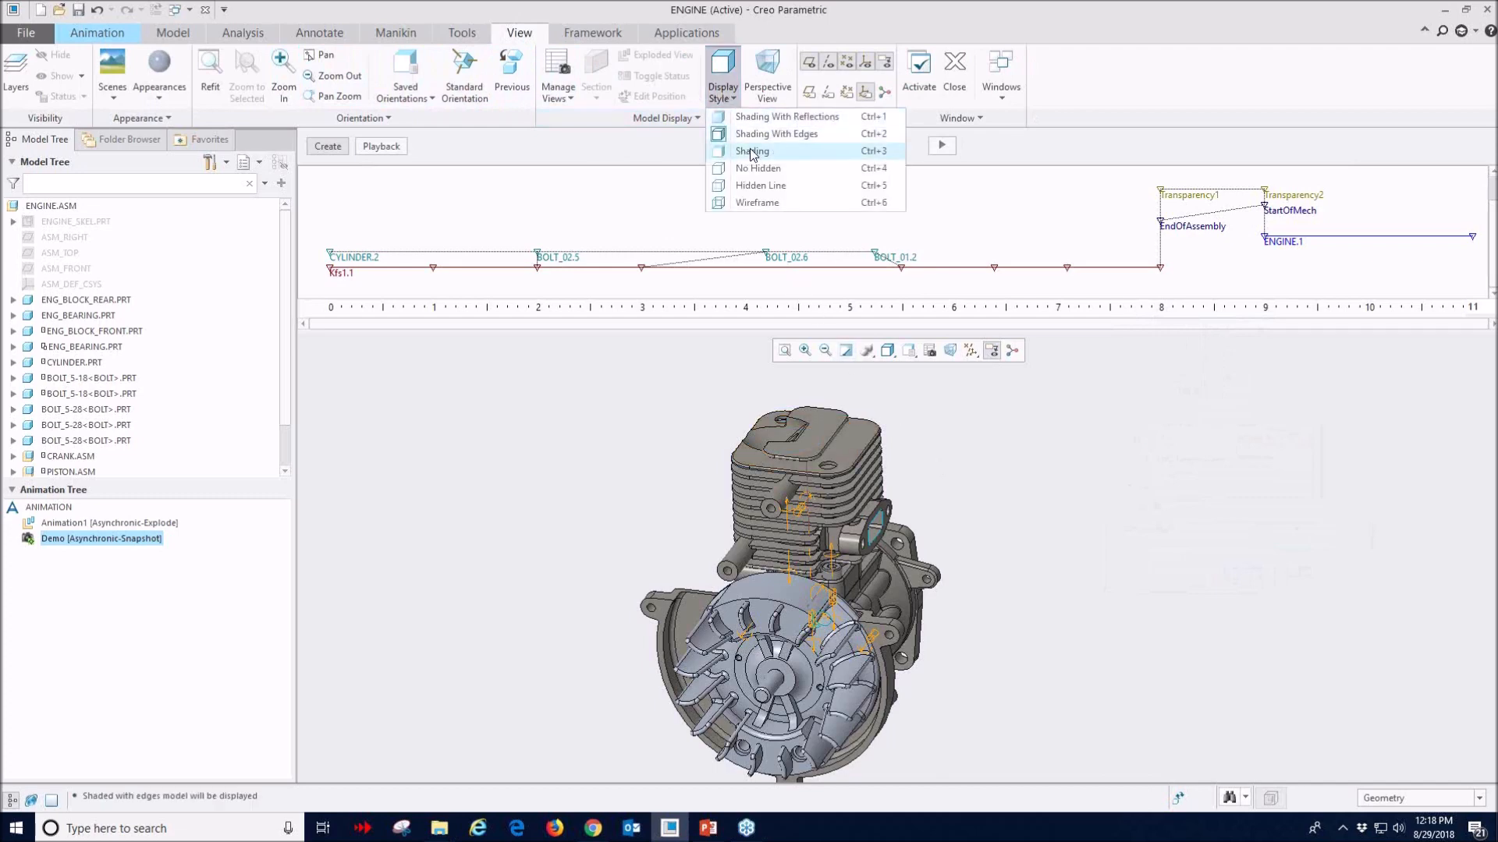
{"action": "left_click", "coordinate": [743, 152]}
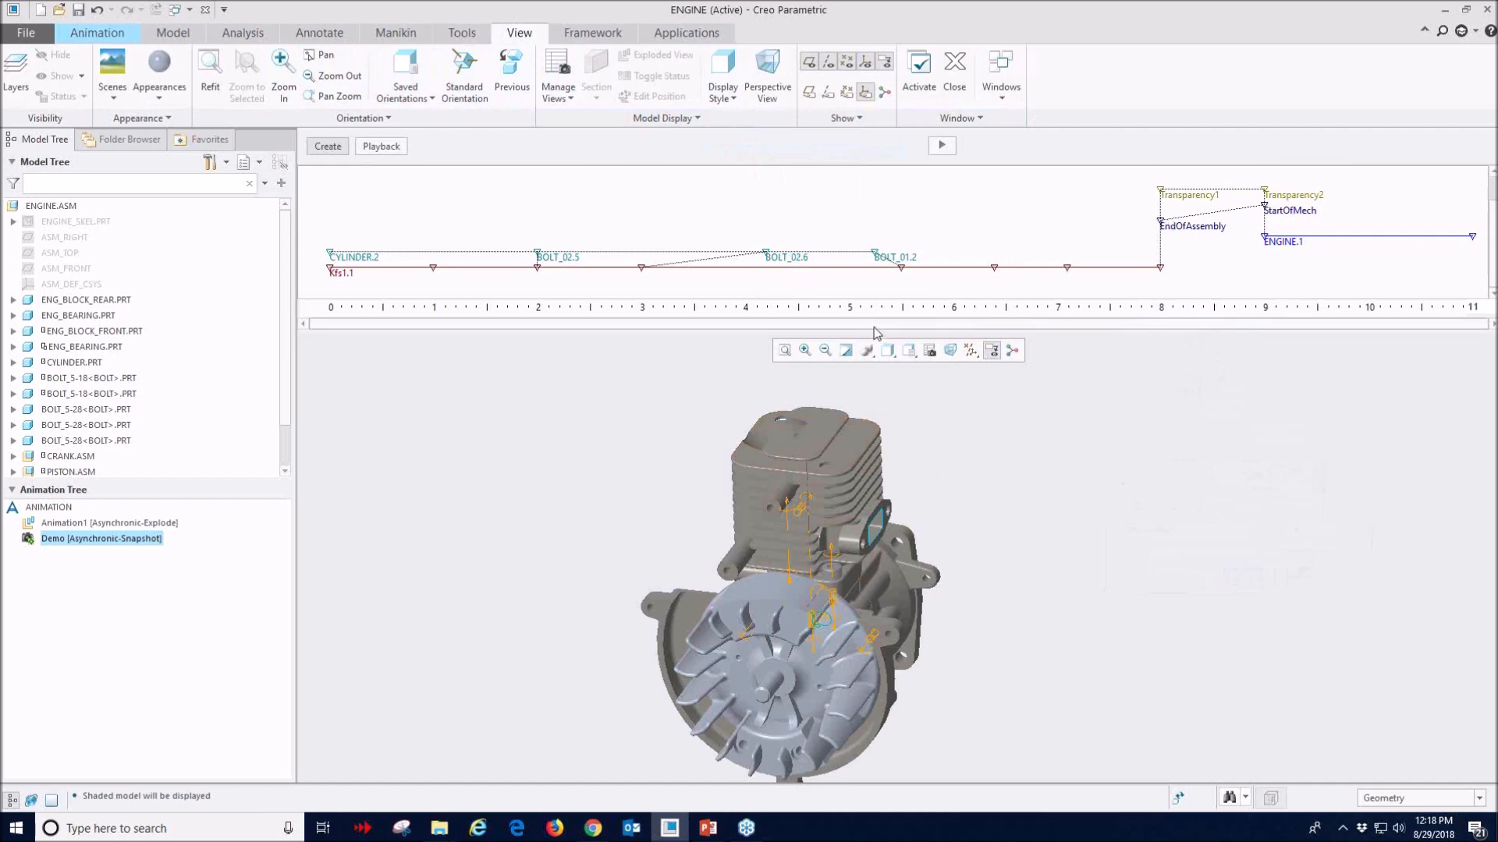
- Regenerate the Demo animation in full screen with a shorter timeline area, overwriting the existing result set
{"action": "key", "text": "F11"}
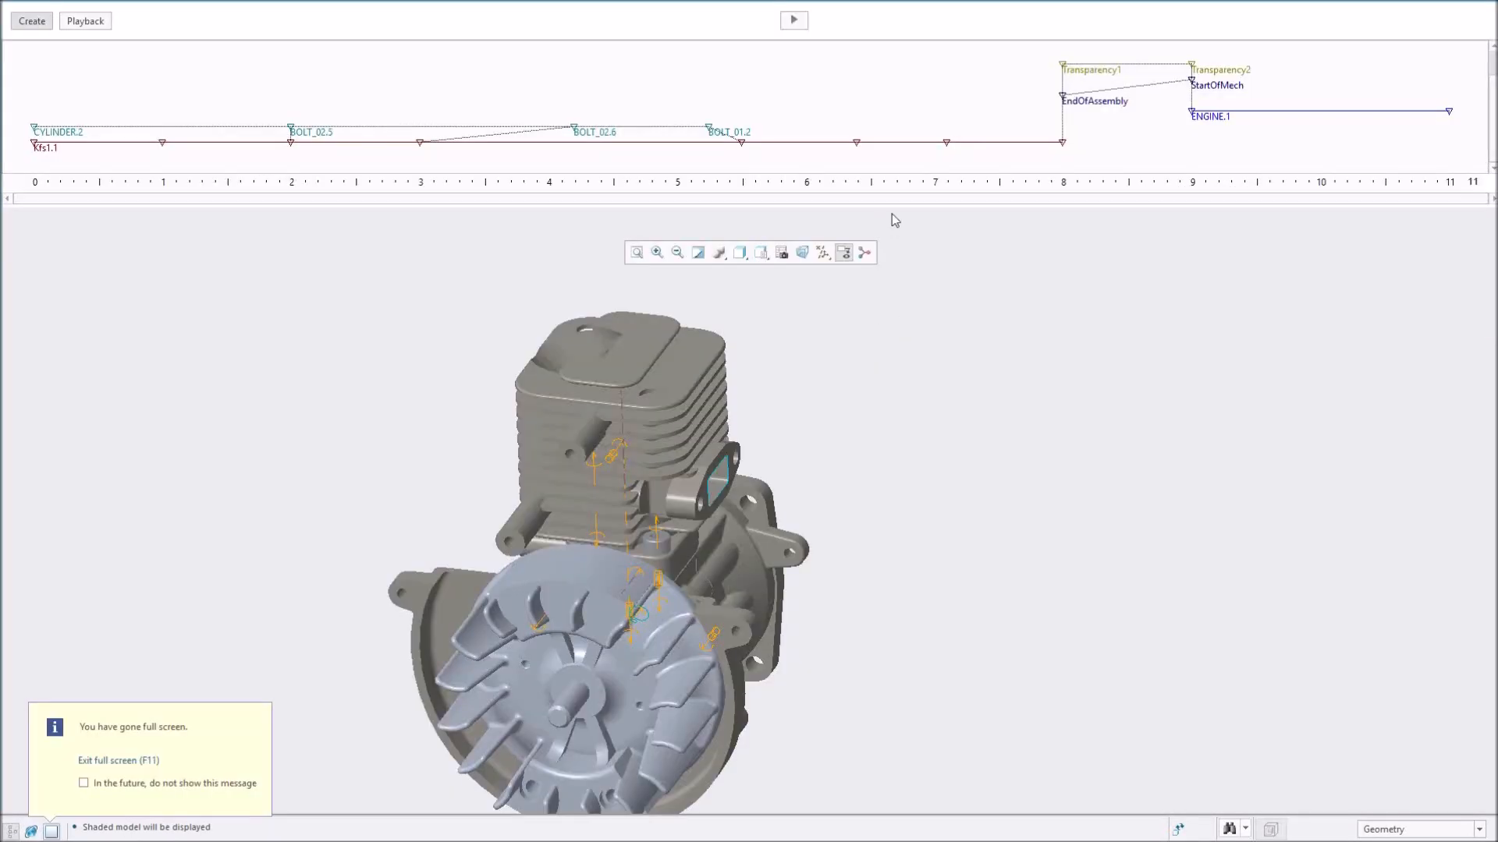
{"action": "left_click_drag", "start_coordinate": [894, 202], "coordinate": [897, 156]}
{"action": "left_click", "coordinate": [794, 21]}
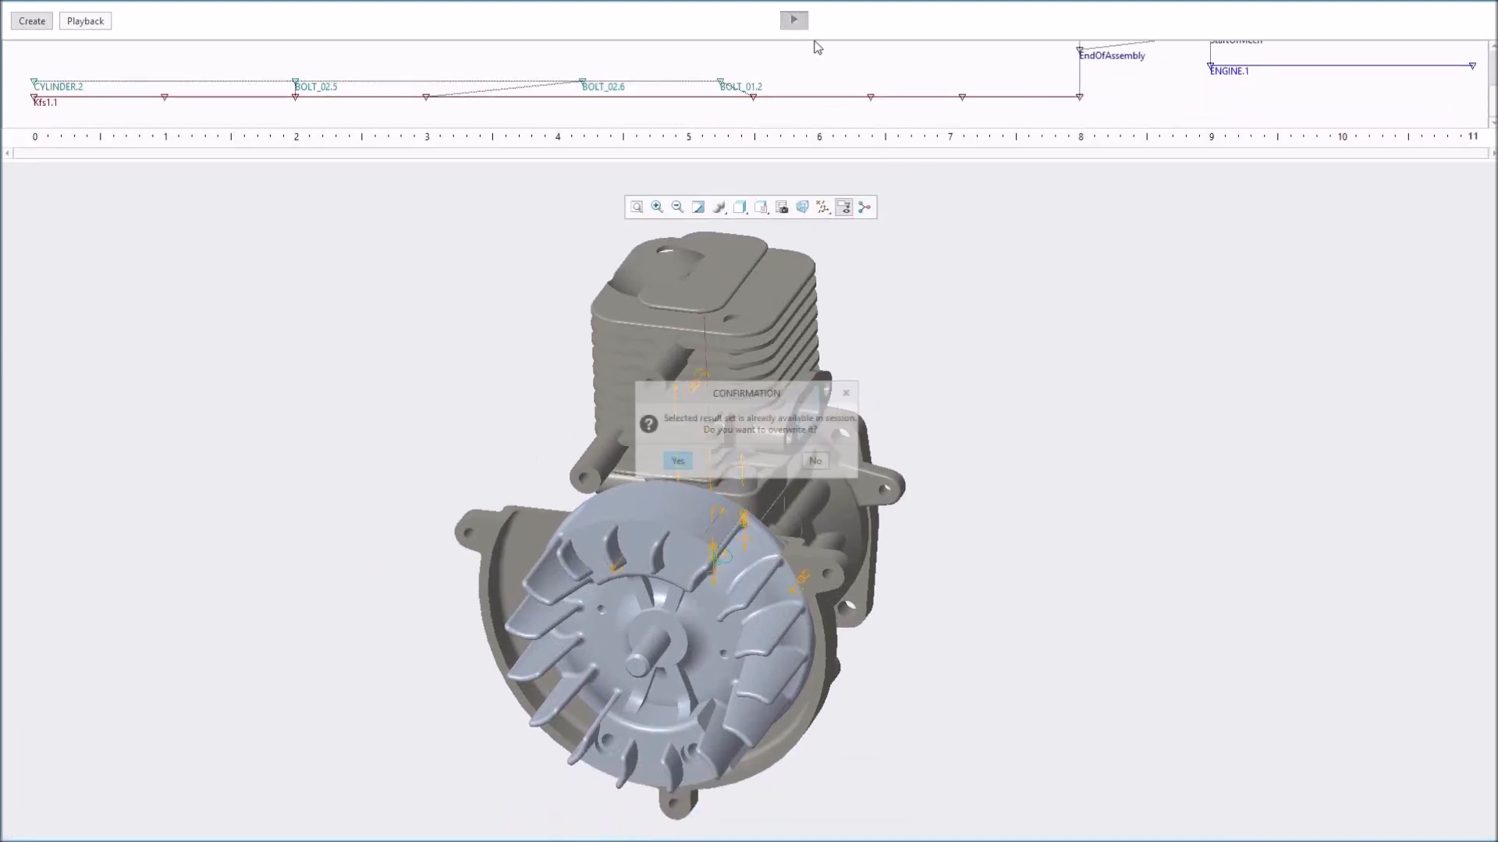
{"action": "left_click", "coordinate": [676, 462]}
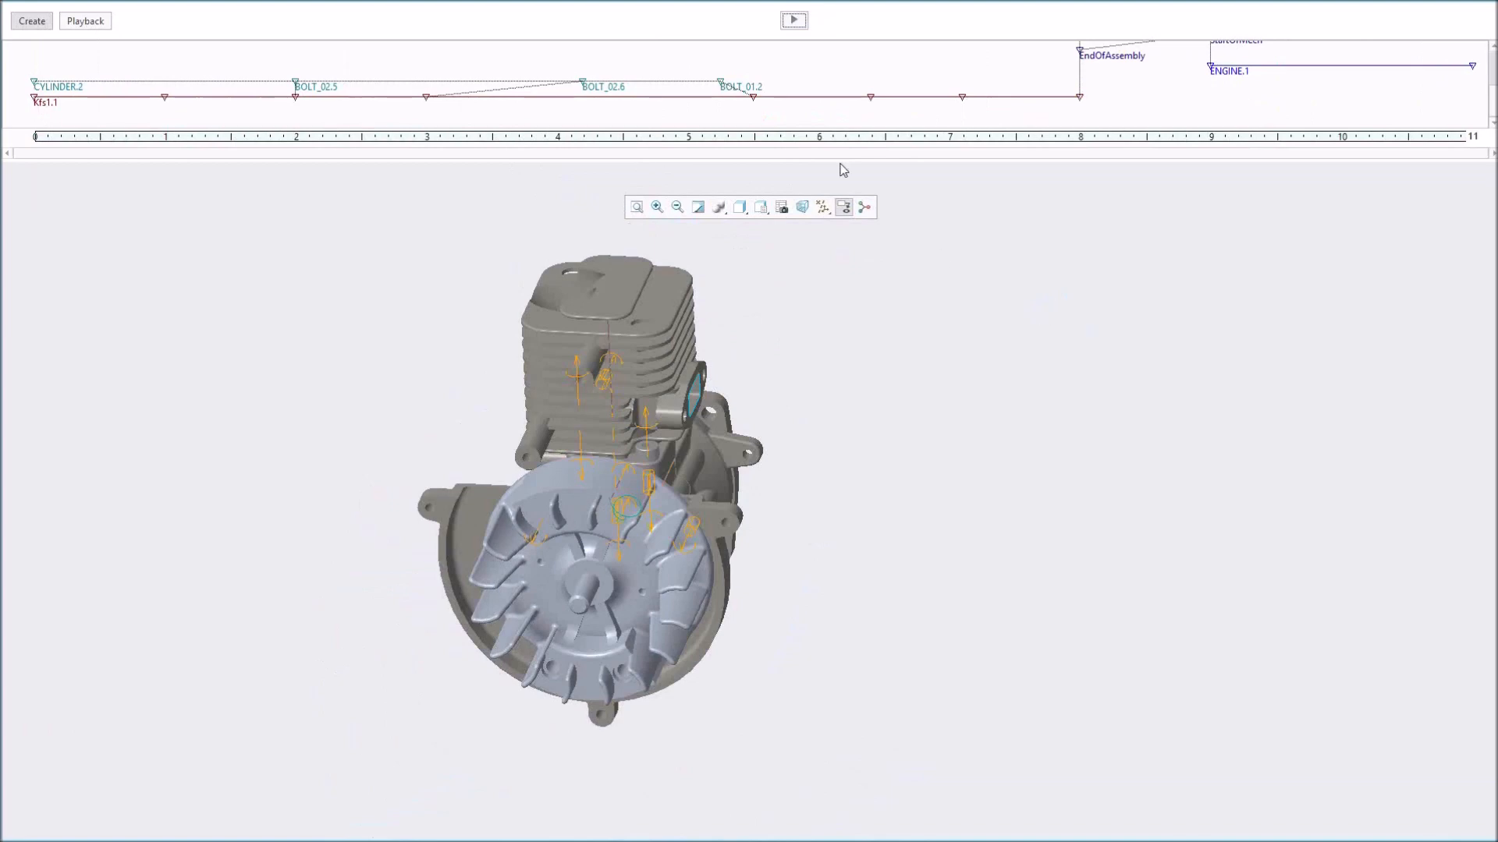
- Play back the Demo animation, stop it at about 4.8, and return to create mode
{"action": "left_click", "coordinate": [91, 24]}
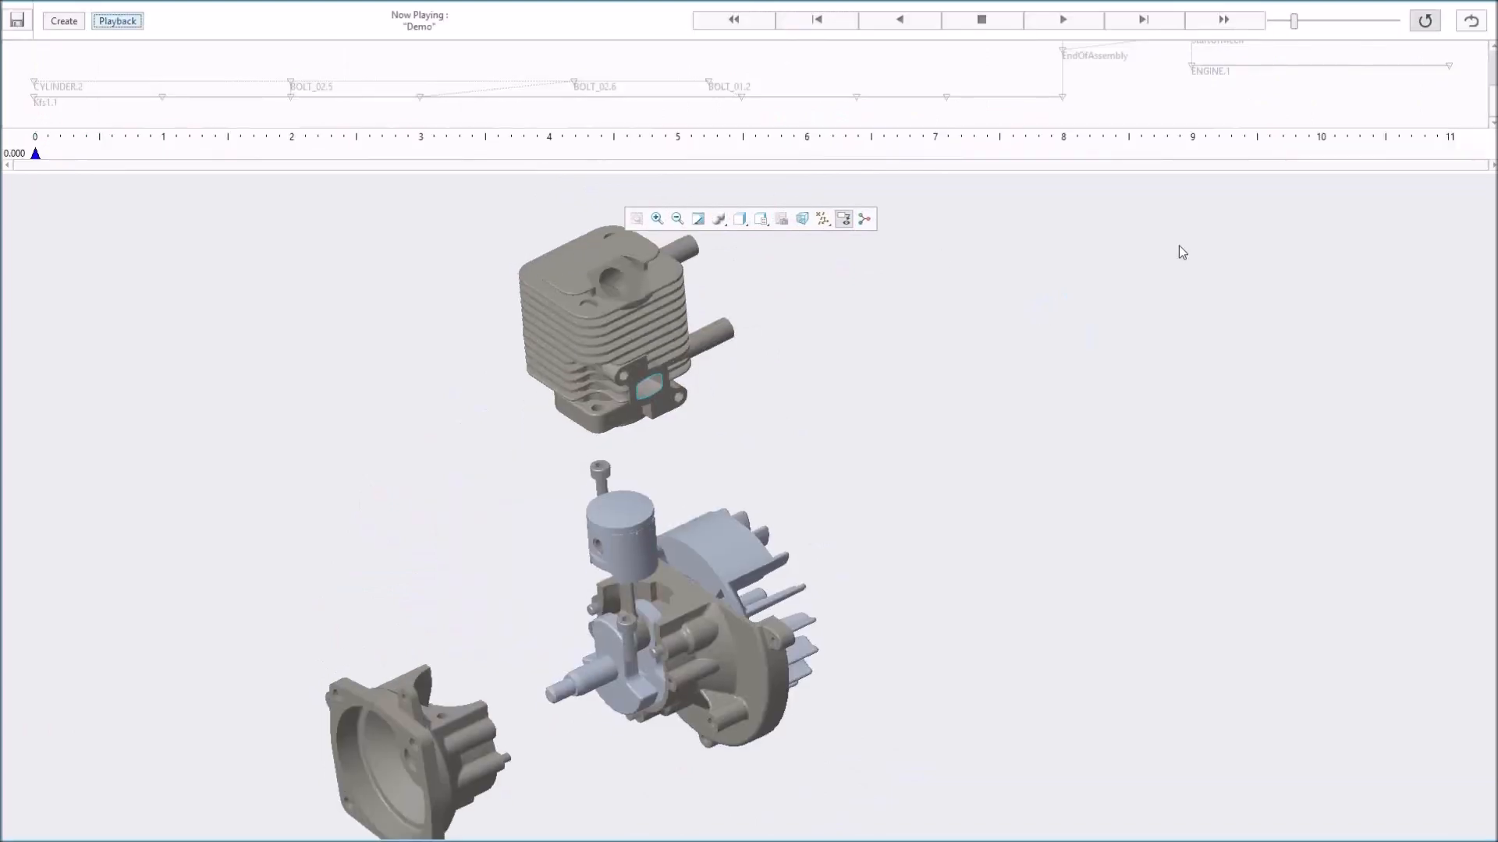
{"action": "left_click", "coordinate": [1059, 21]}
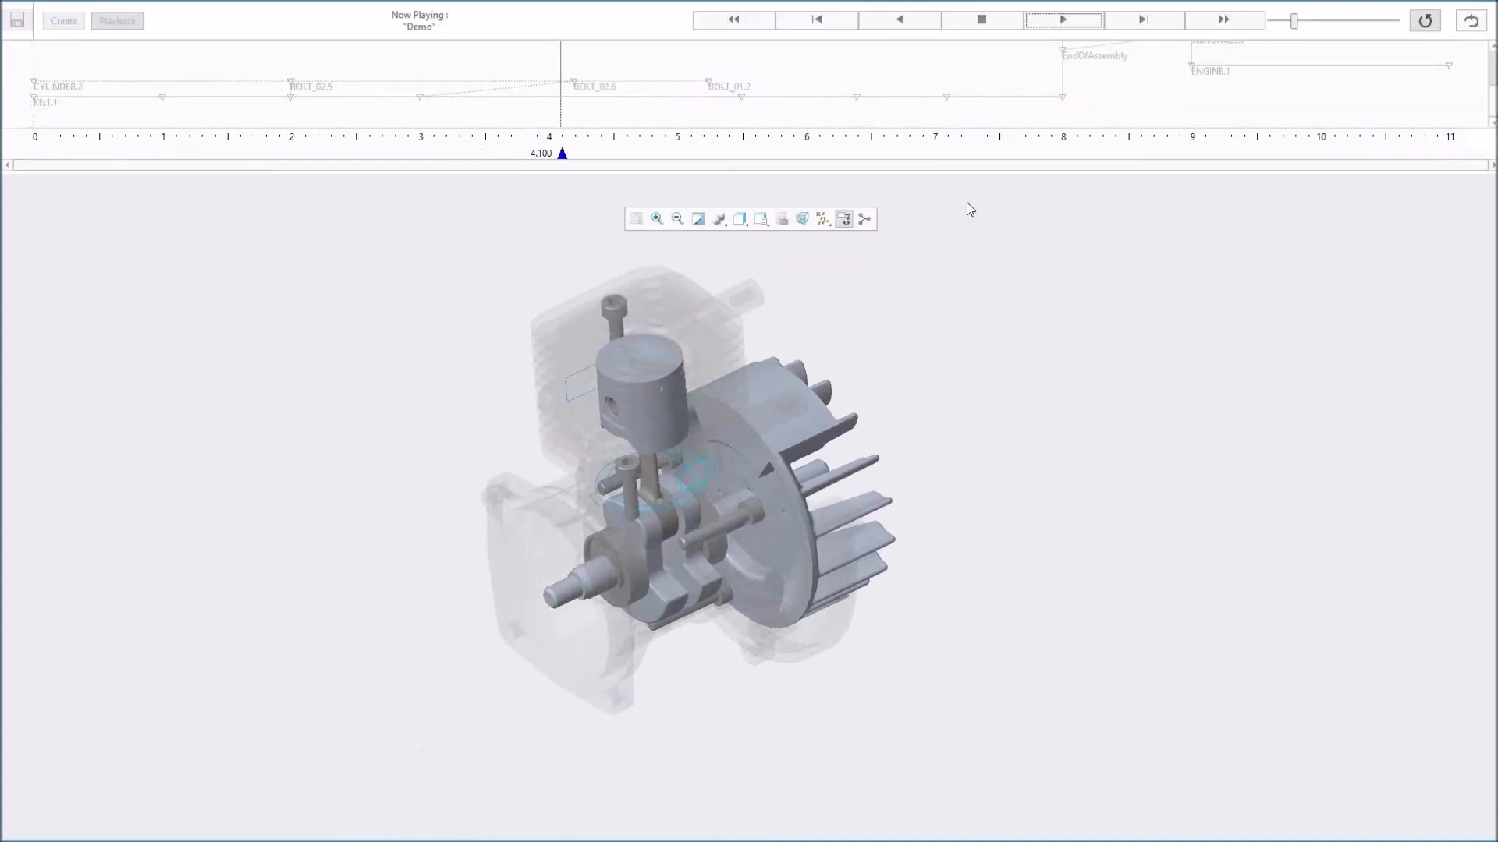
{"action": "left_click", "coordinate": [981, 20]}
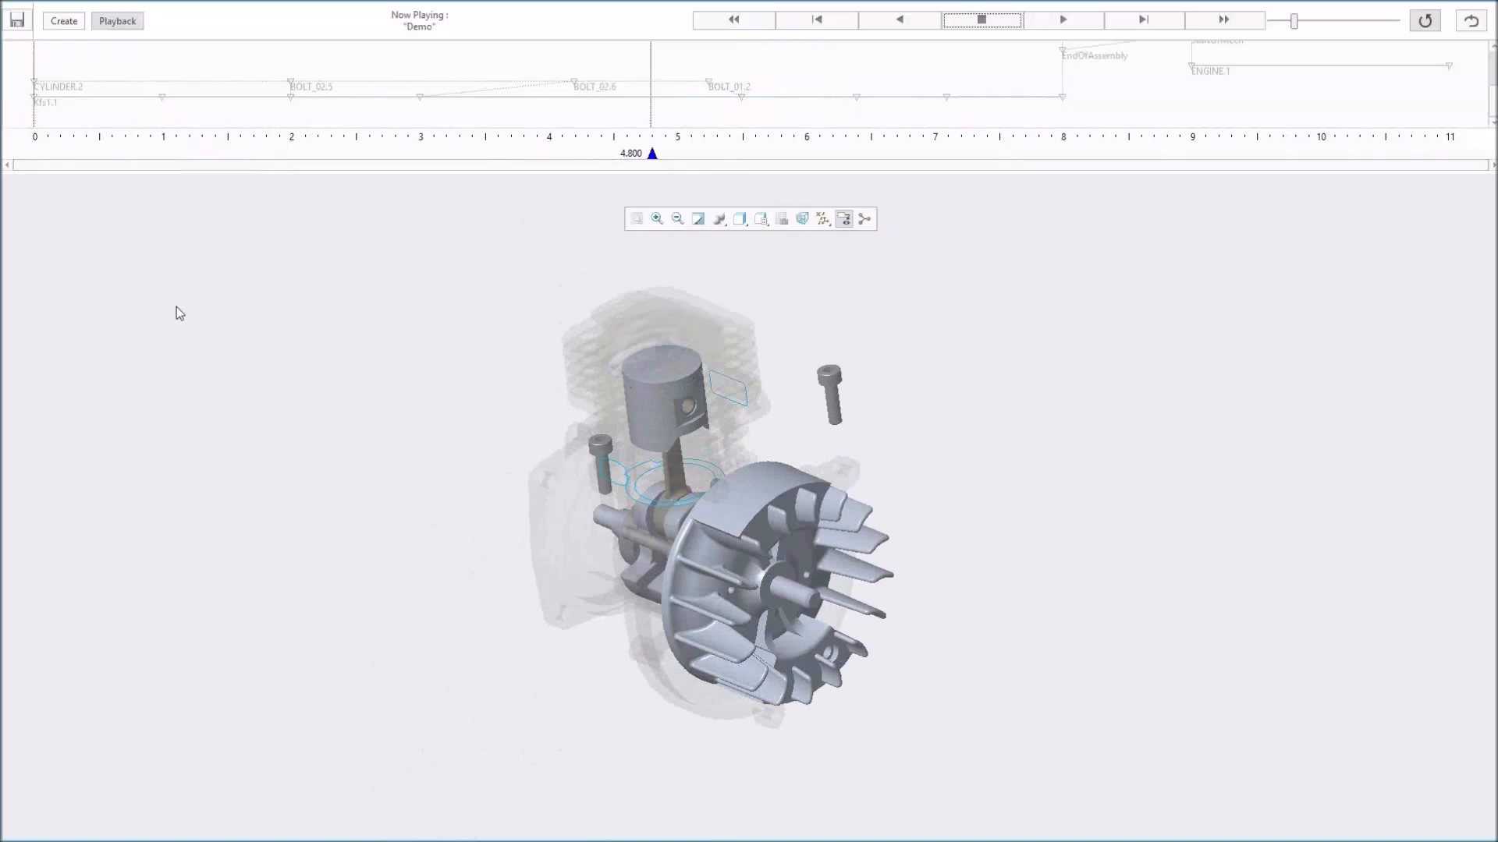
{"action": "left_click", "coordinate": [74, 25]}
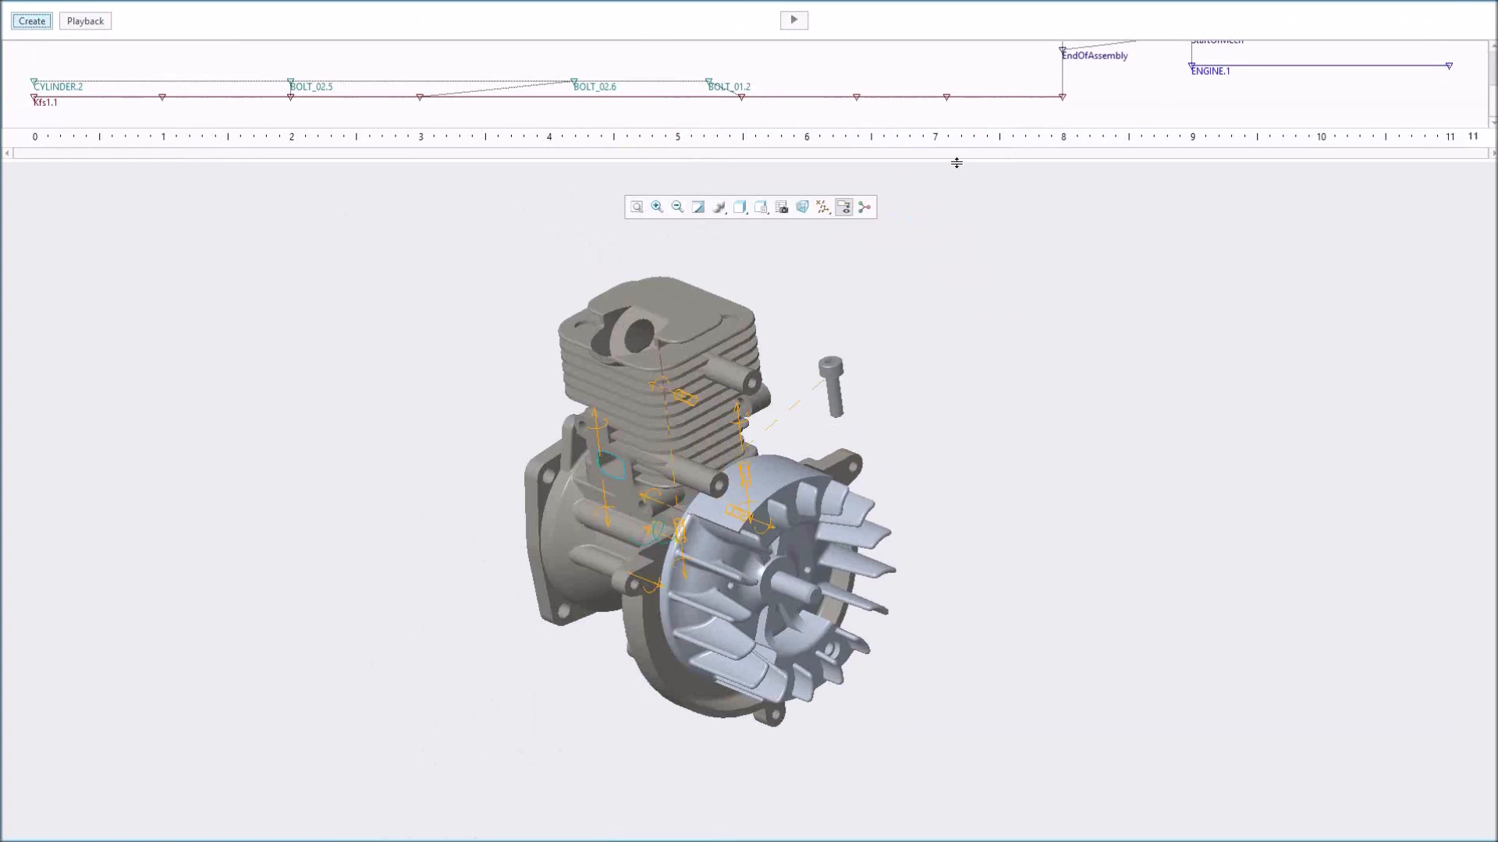
- Enlarge the timeline area to show all events and leave full screen with the application tools available
{"action": "left_click_drag", "start_coordinate": [956, 176], "coordinate": [958, 287]}
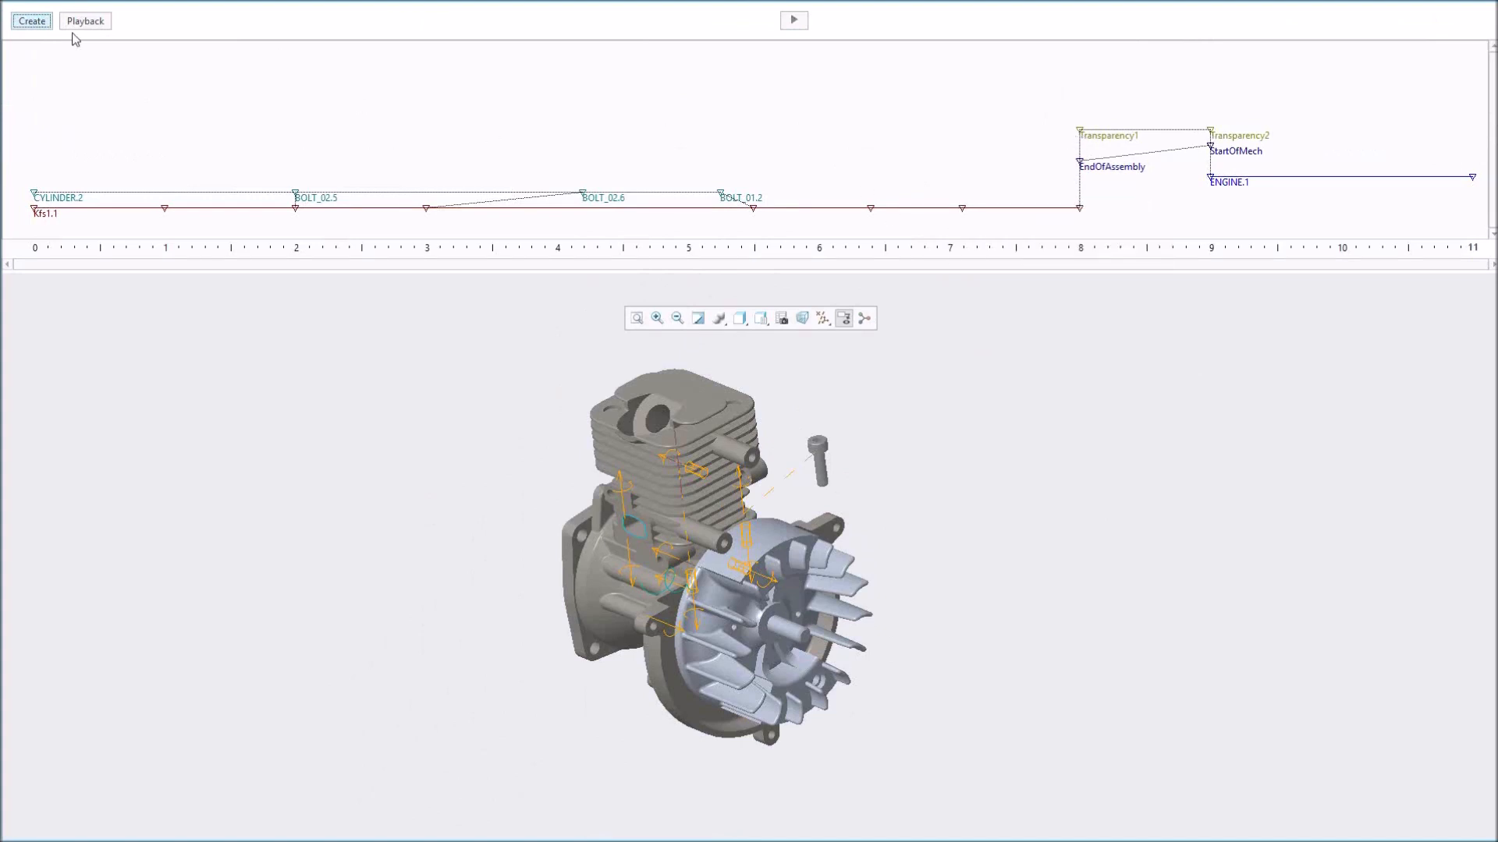
{"action": "mouse_move", "coordinate": [769, 2]}
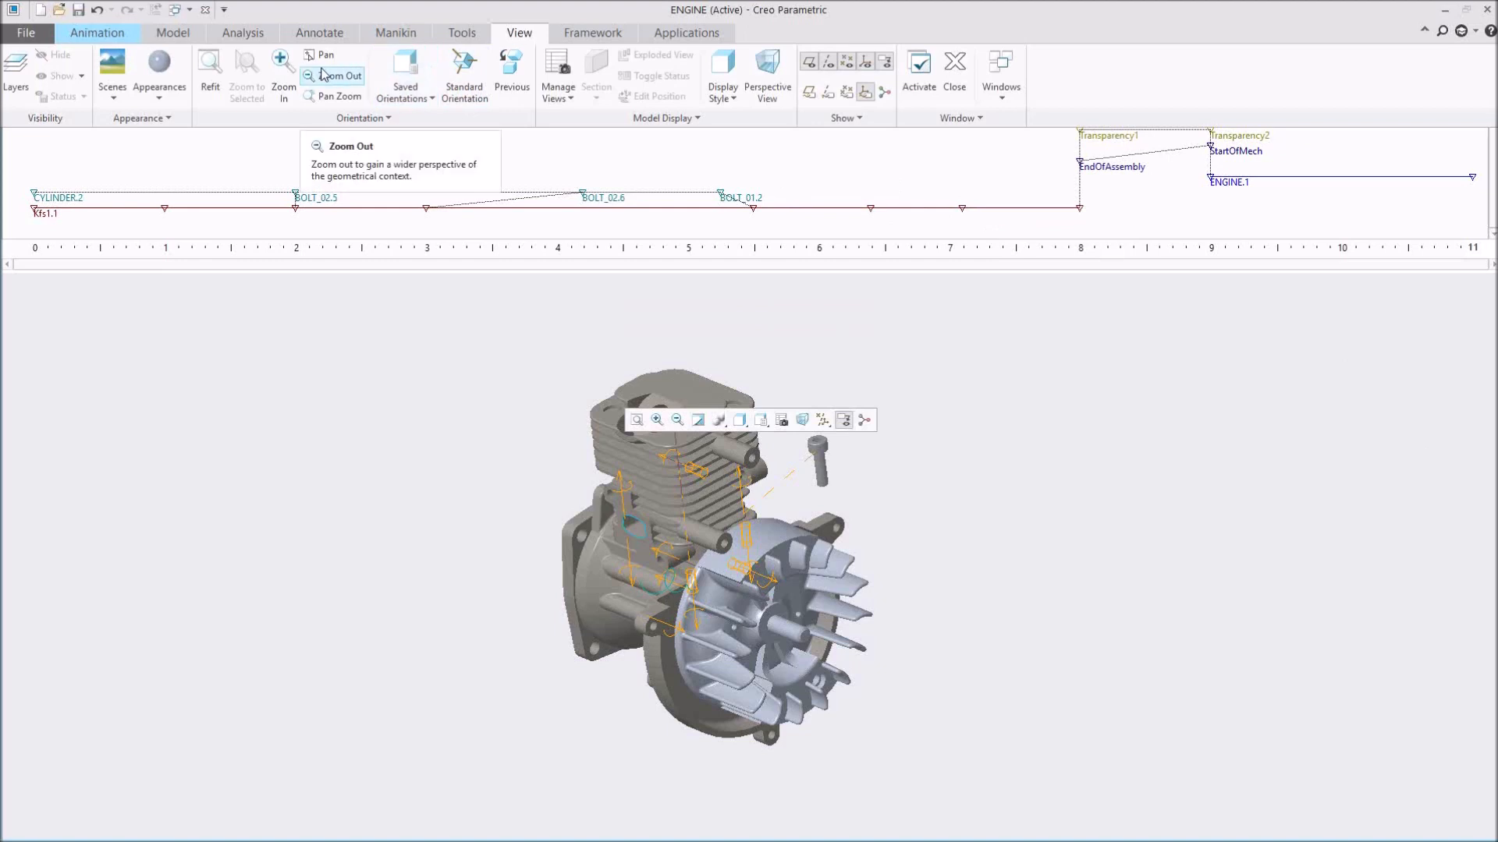
{"action": "left_click", "coordinate": [686, 32]}
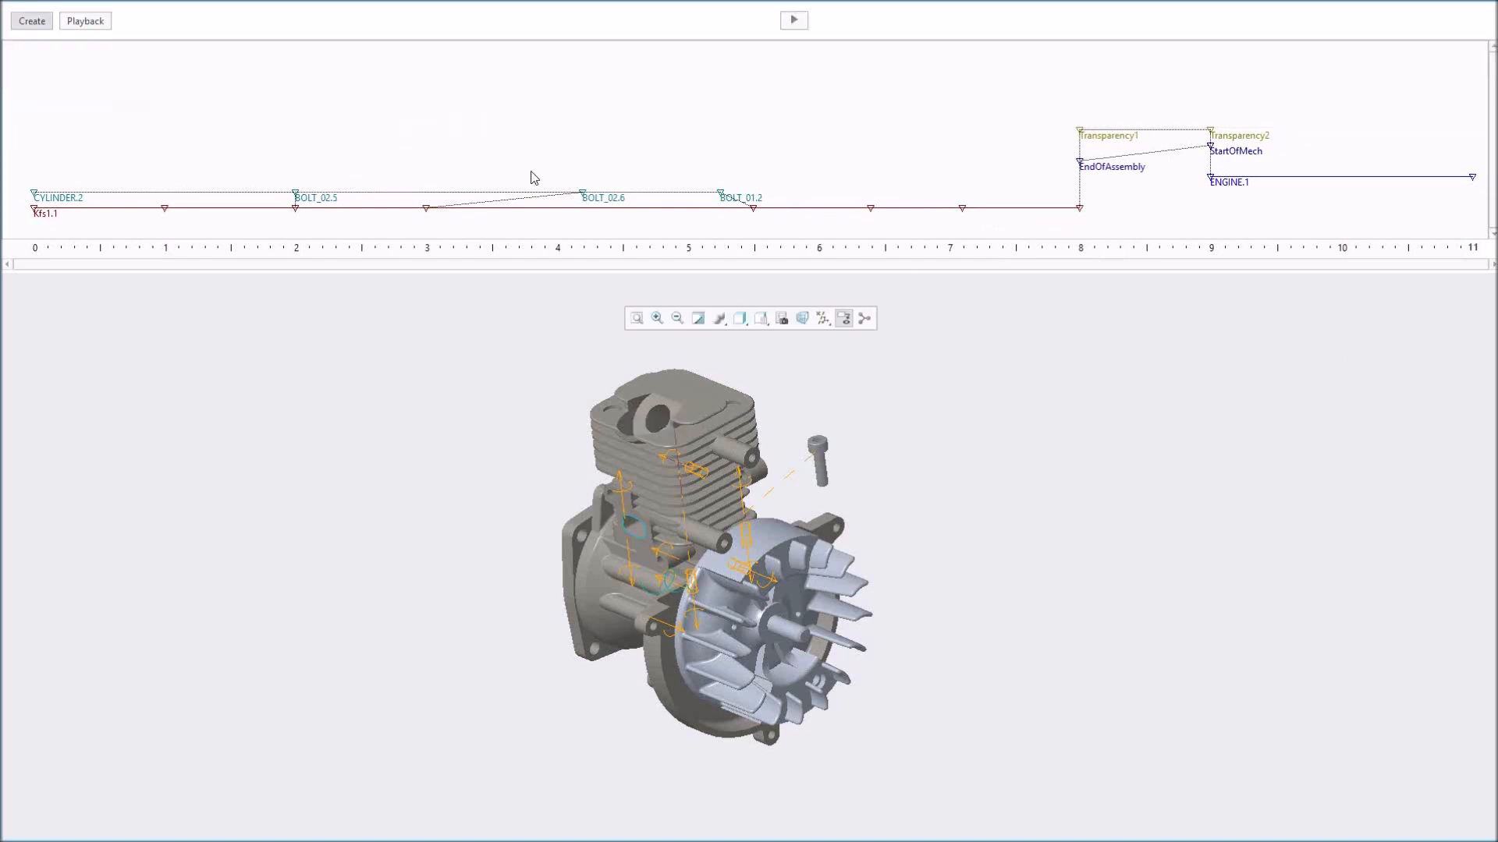
{"action": "mouse_move", "coordinate": [759, 3]}
{"action": "key", "text": "F11"}
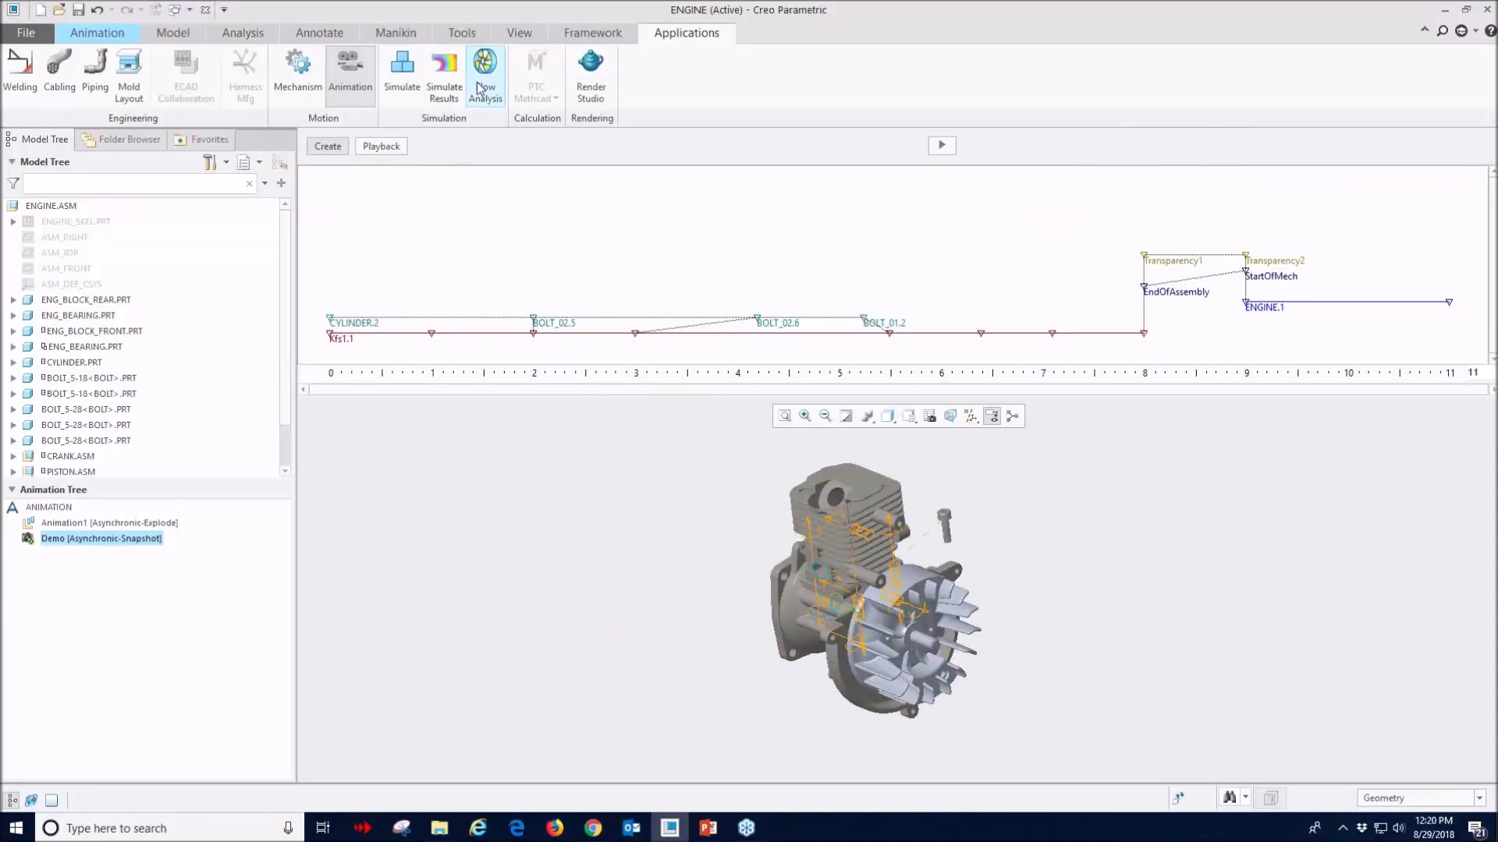
- Exit the Animation application without saving the Demo playback and enter it again
{"action": "left_click", "coordinate": [349, 74]}
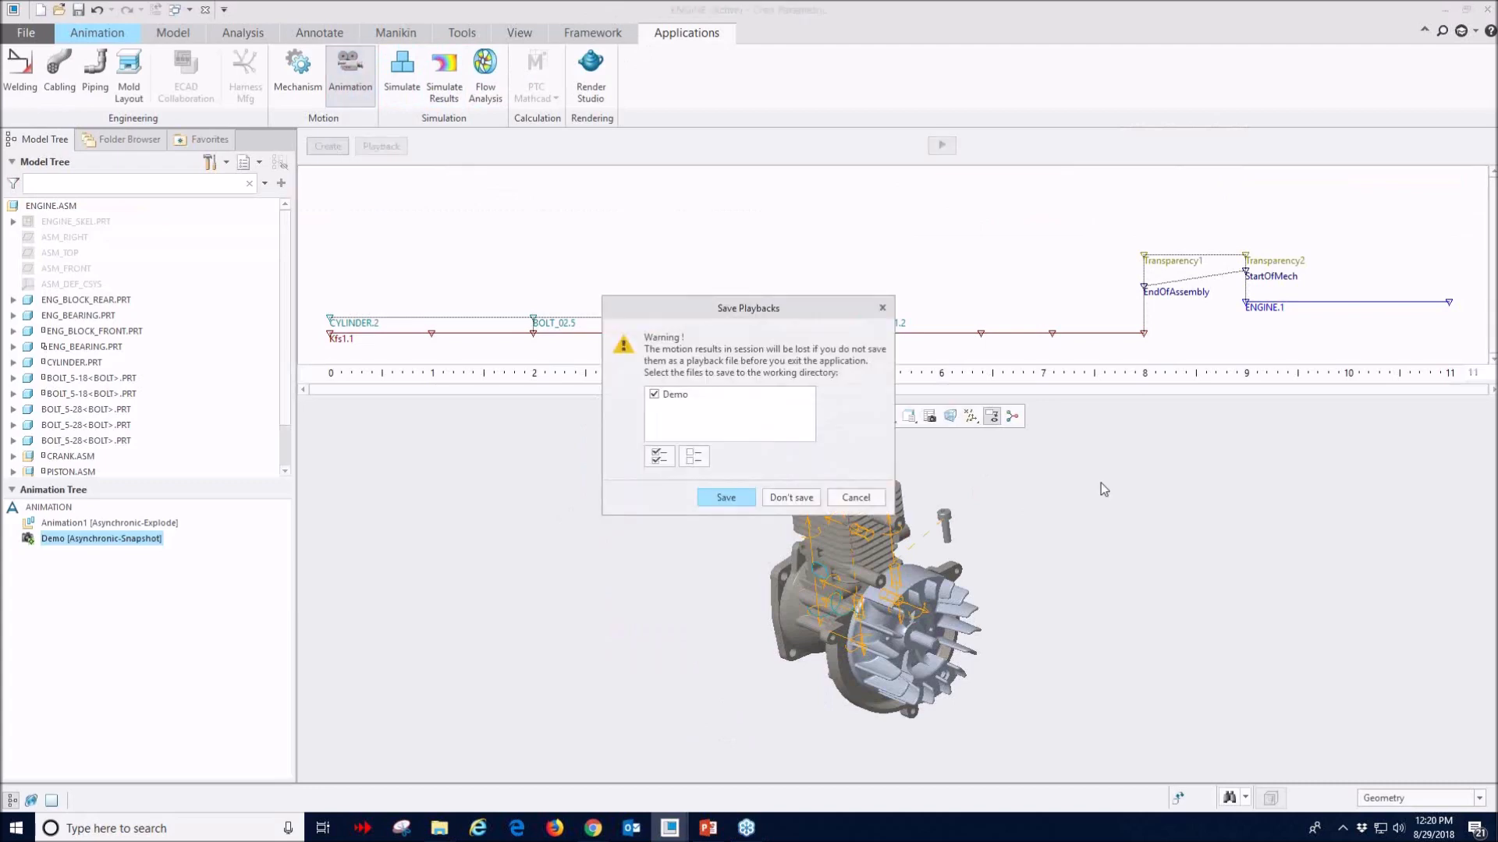
{"action": "left_click", "coordinate": [790, 497]}
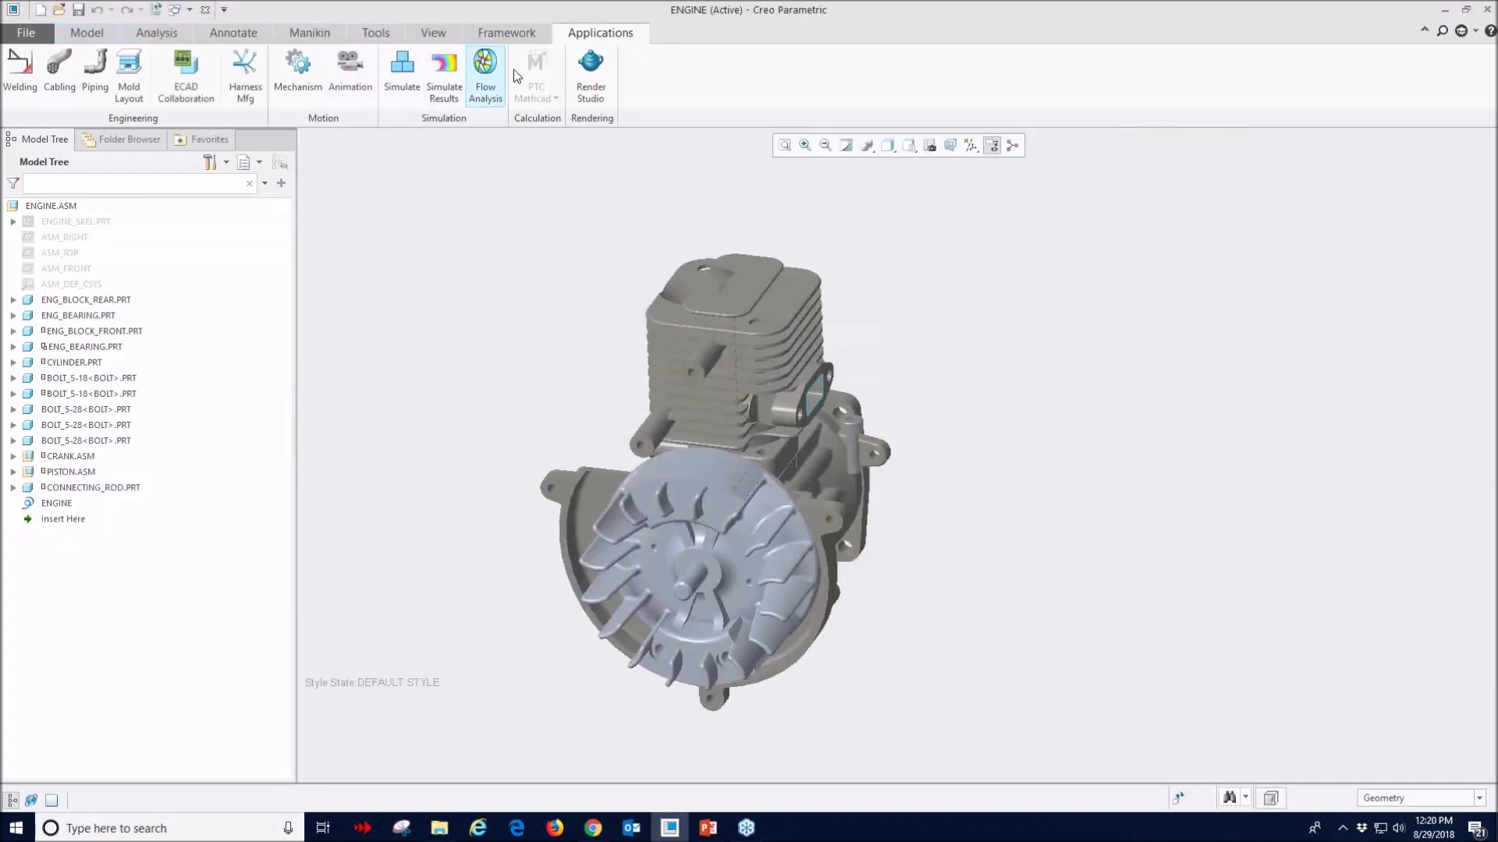
{"action": "left_click", "coordinate": [349, 70]}
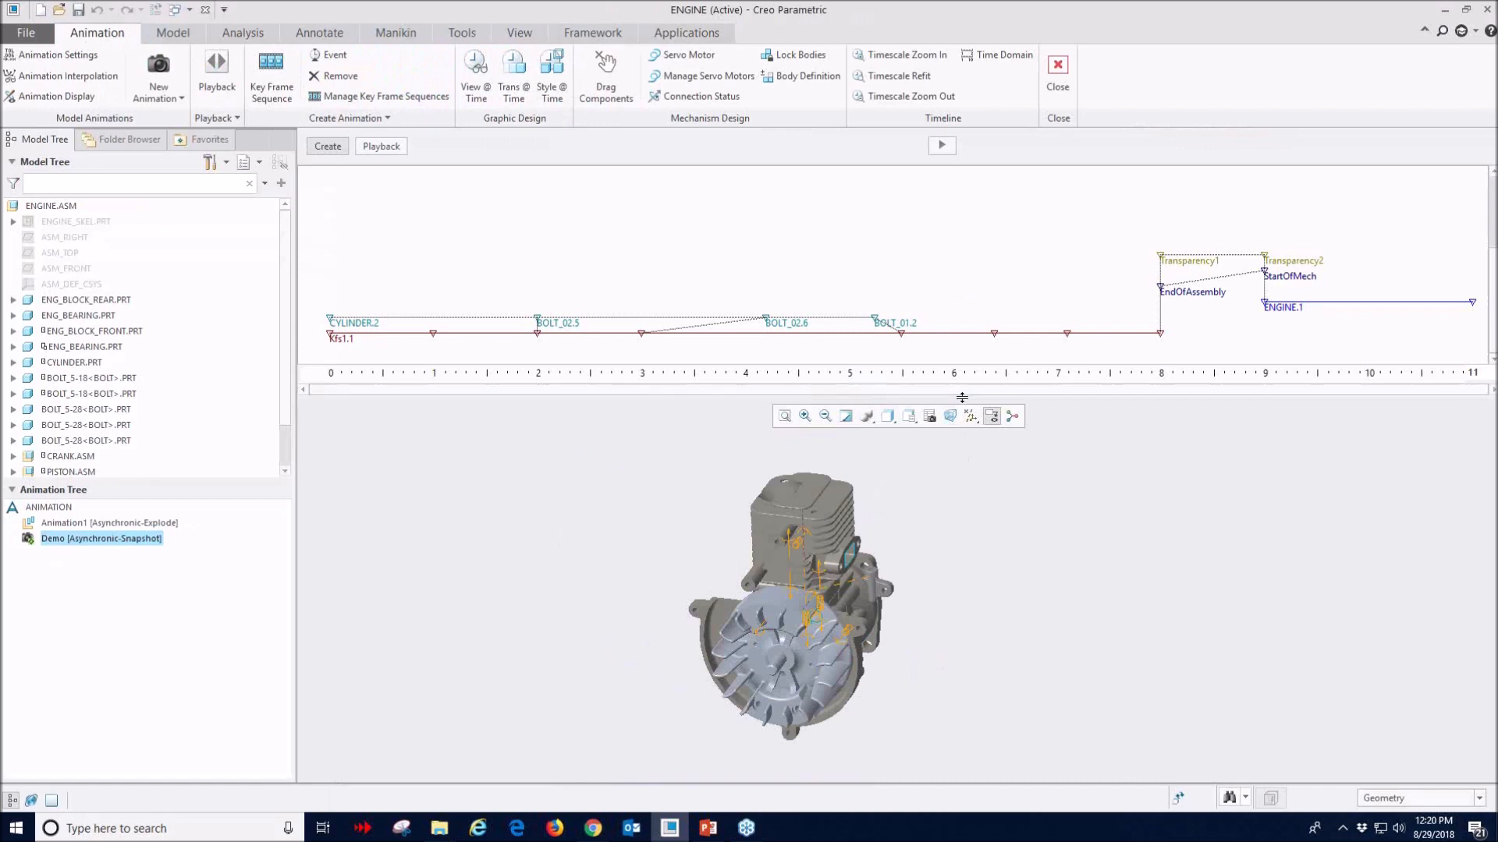
- Add the BOLT_01 view to the animation at time 0 after EndOfAssembly
{"action": "left_click_drag", "start_coordinate": [962, 393], "coordinate": [962, 331]}
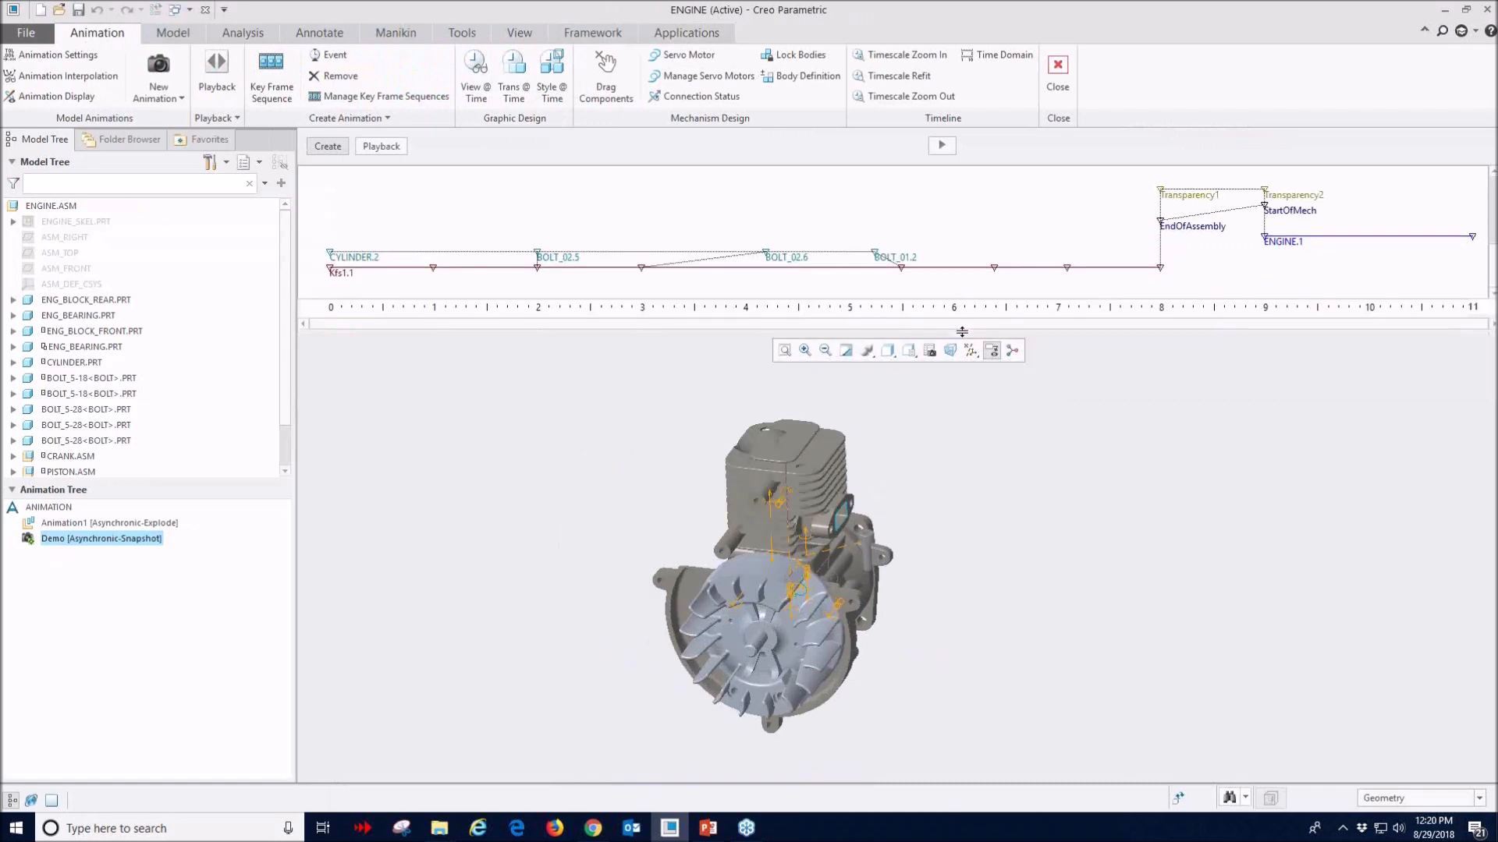
{"action": "left_click", "coordinate": [478, 78]}
{"action": "left_click_drag", "start_coordinate": [1186, 296], "coordinate": [1172, 340]}
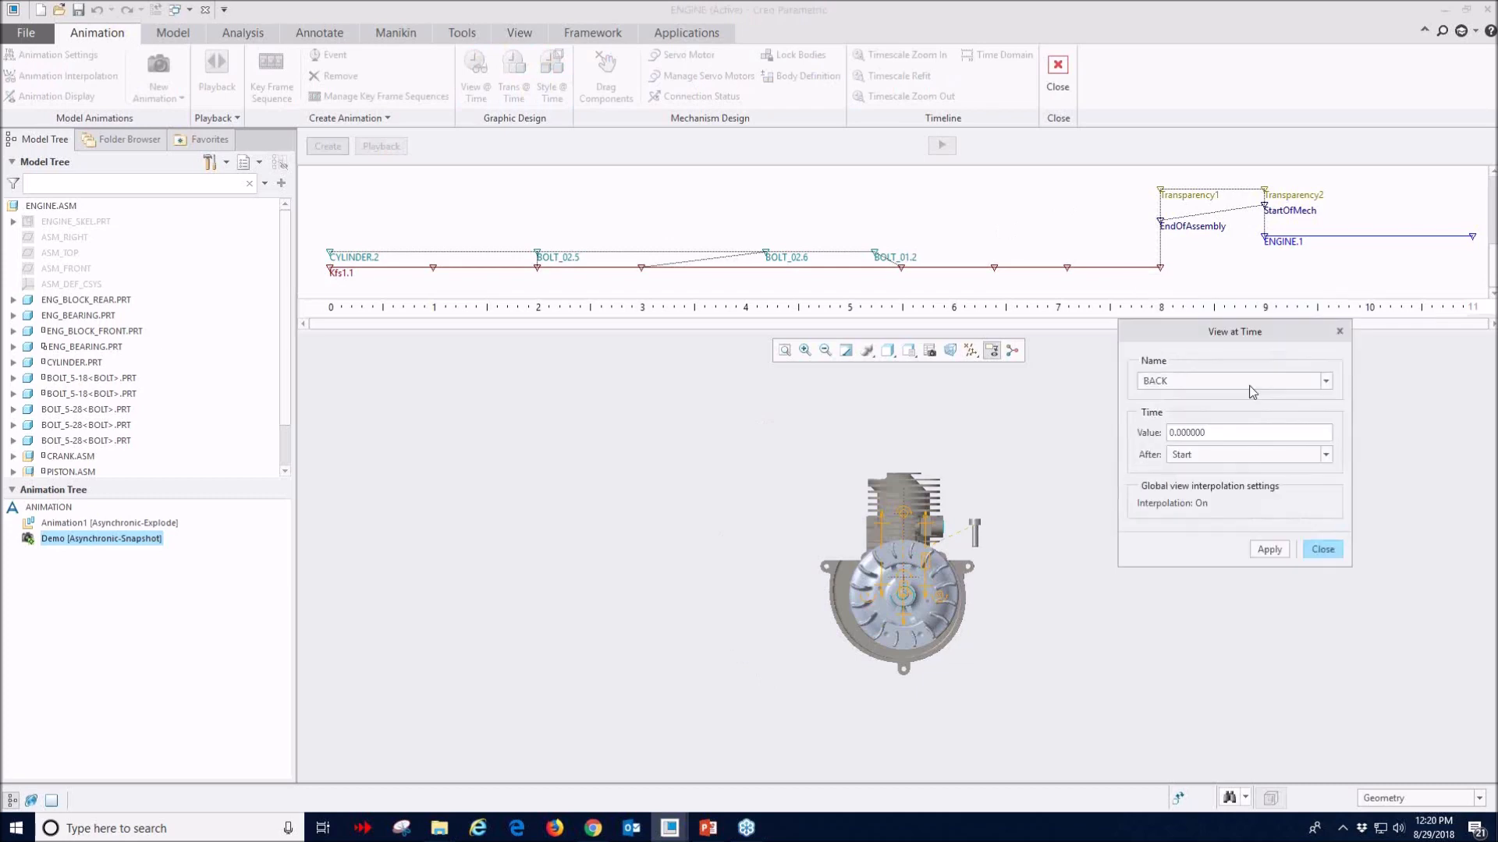
{"action": "left_click", "coordinate": [1252, 382]}
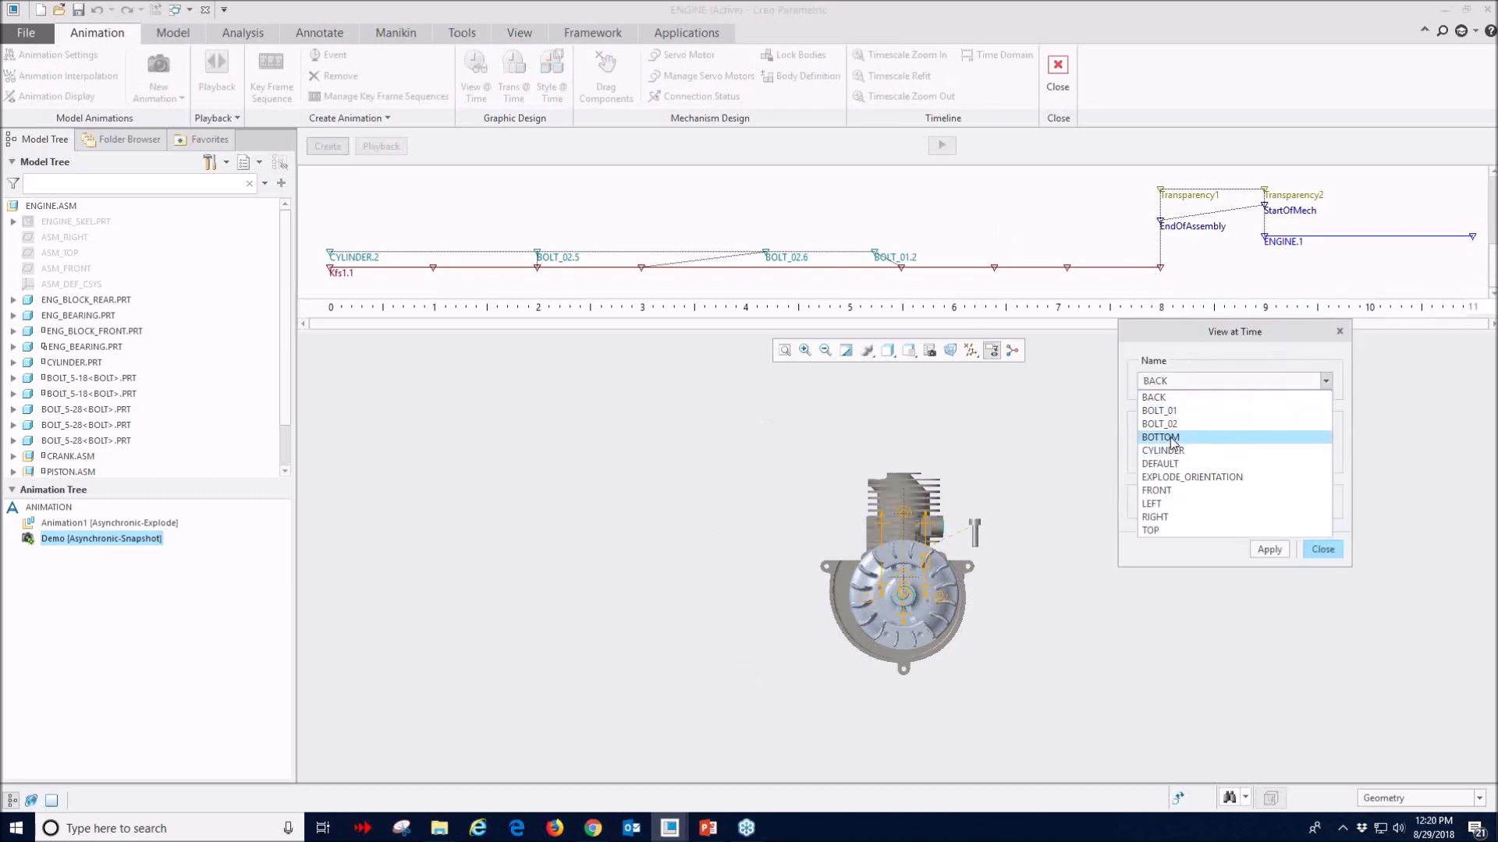
{"action": "left_click", "coordinate": [1173, 410]}
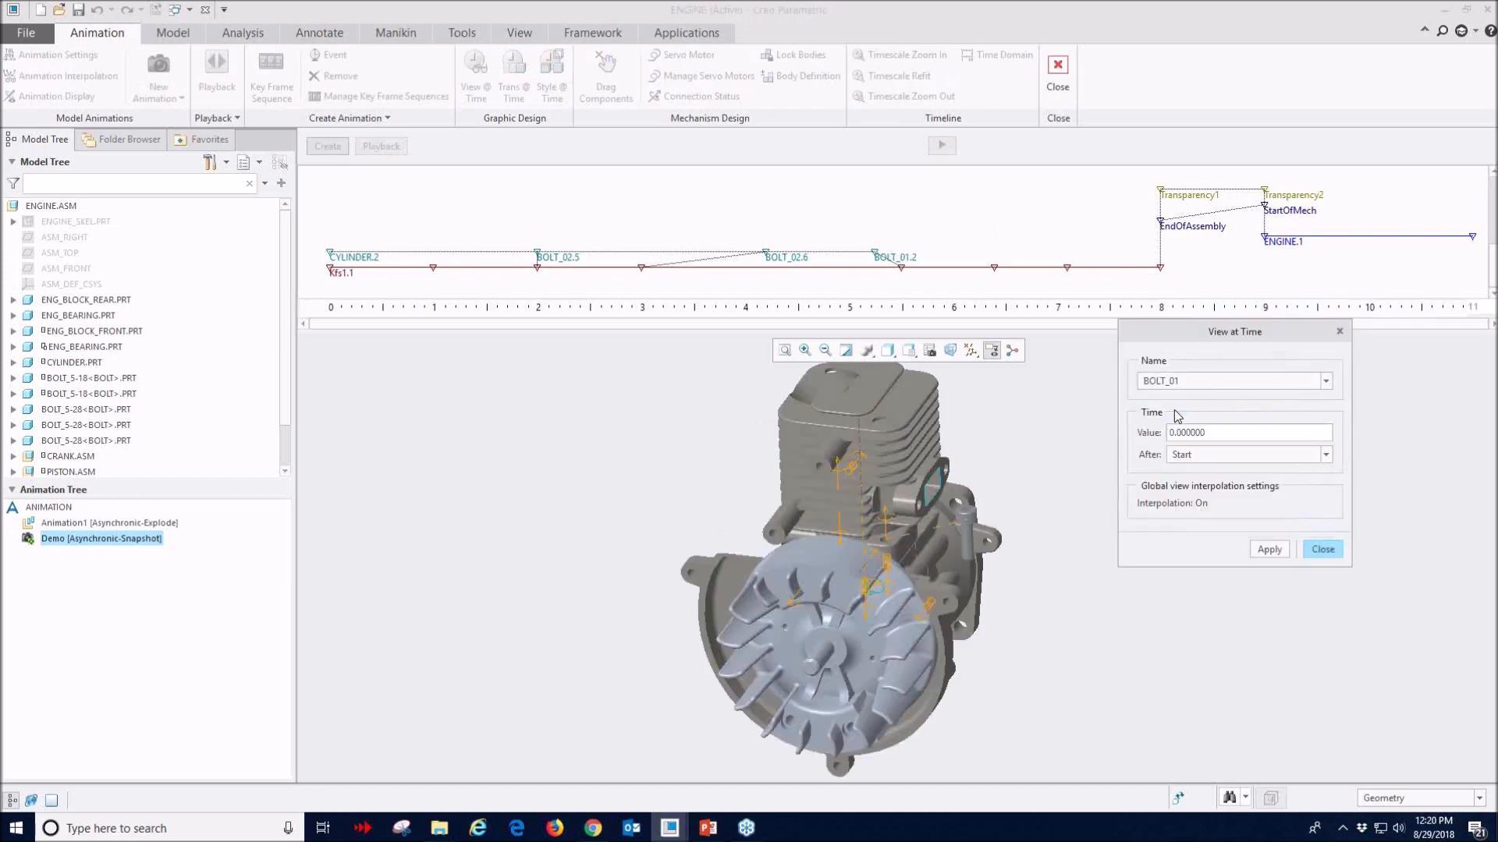
{"action": "left_click", "coordinate": [1325, 454]}
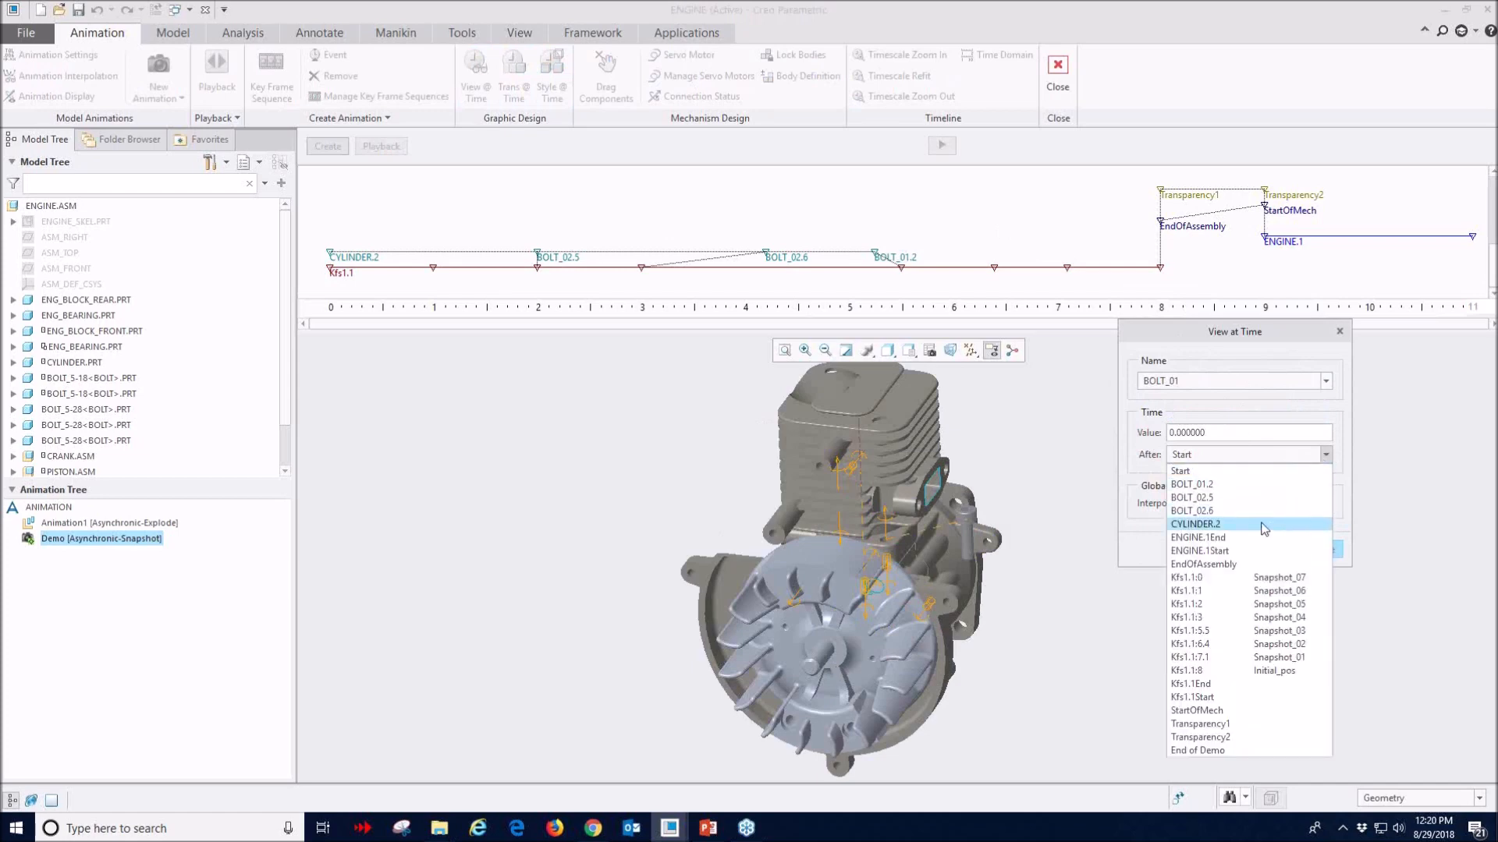
{"action": "left_click", "coordinate": [1254, 564]}
{"action": "left_click", "coordinate": [1280, 555]}
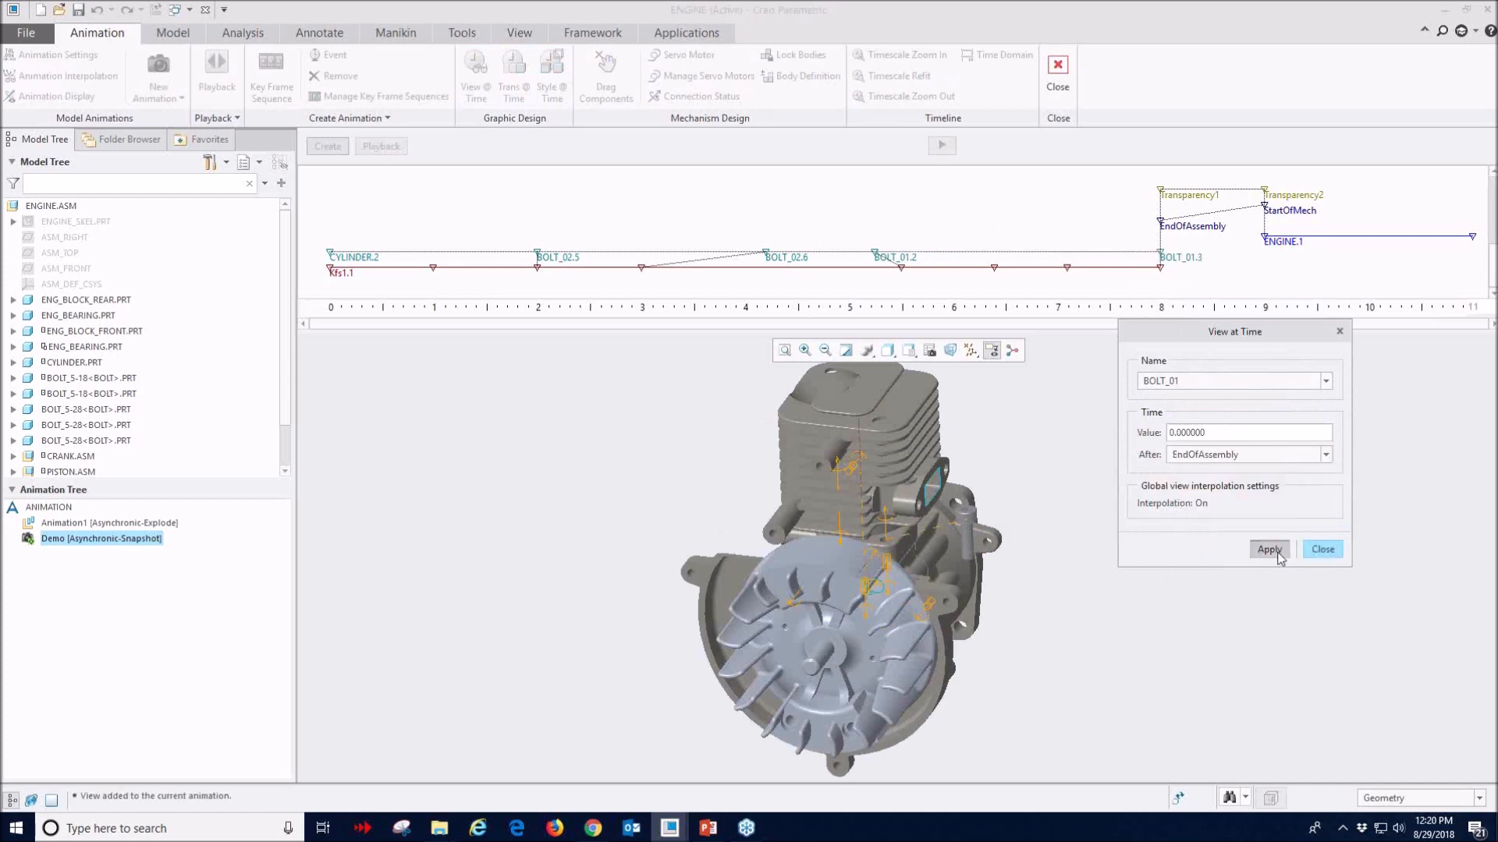
- Add the BOLT_02 view to the animation at time 0 after StartOfMech and finish adding views
{"action": "left_click", "coordinate": [1326, 382]}
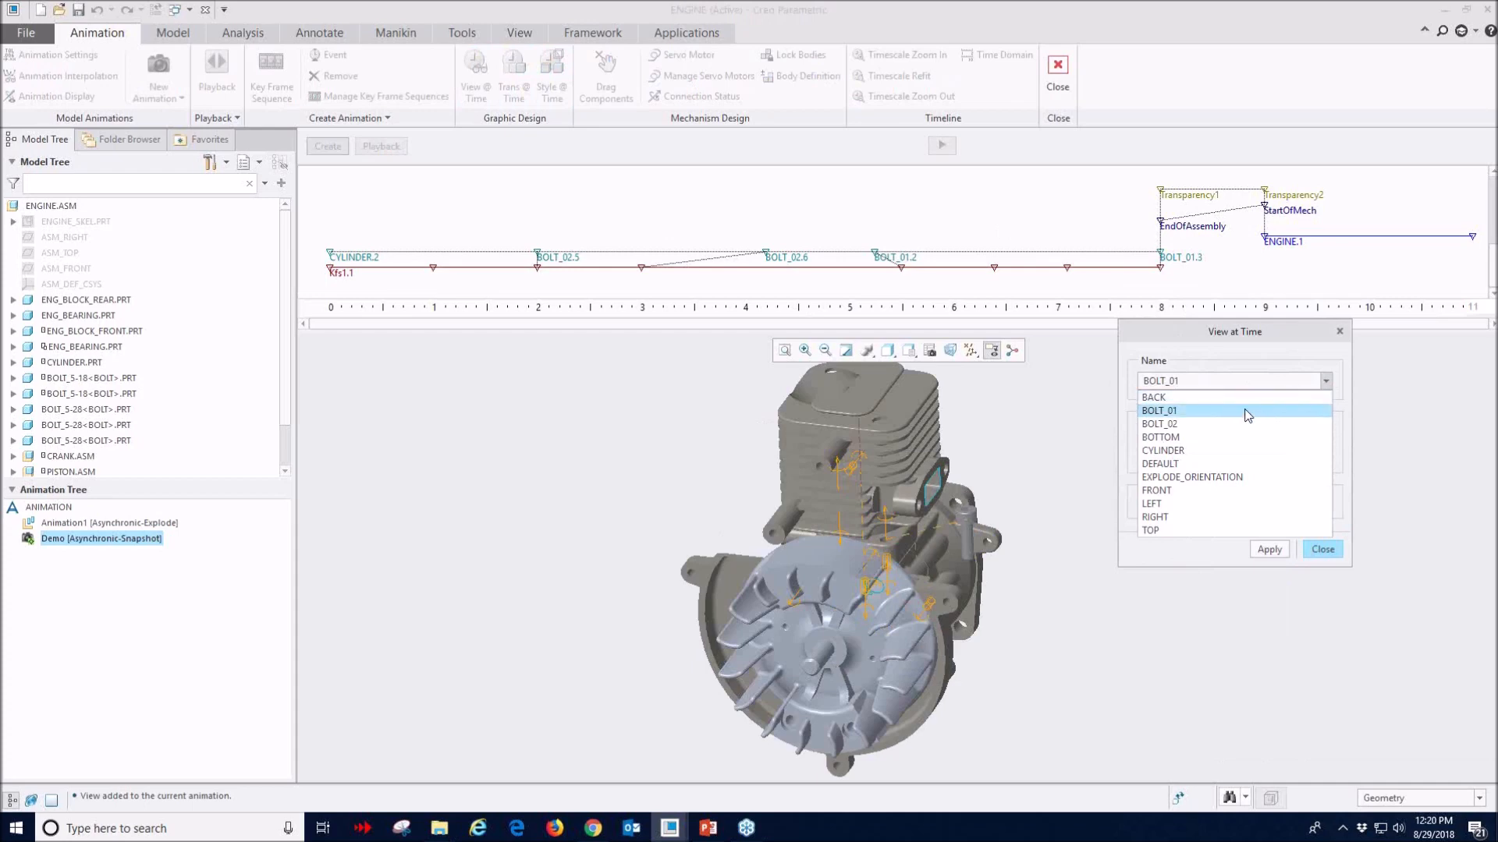
{"action": "left_click", "coordinate": [1196, 472]}
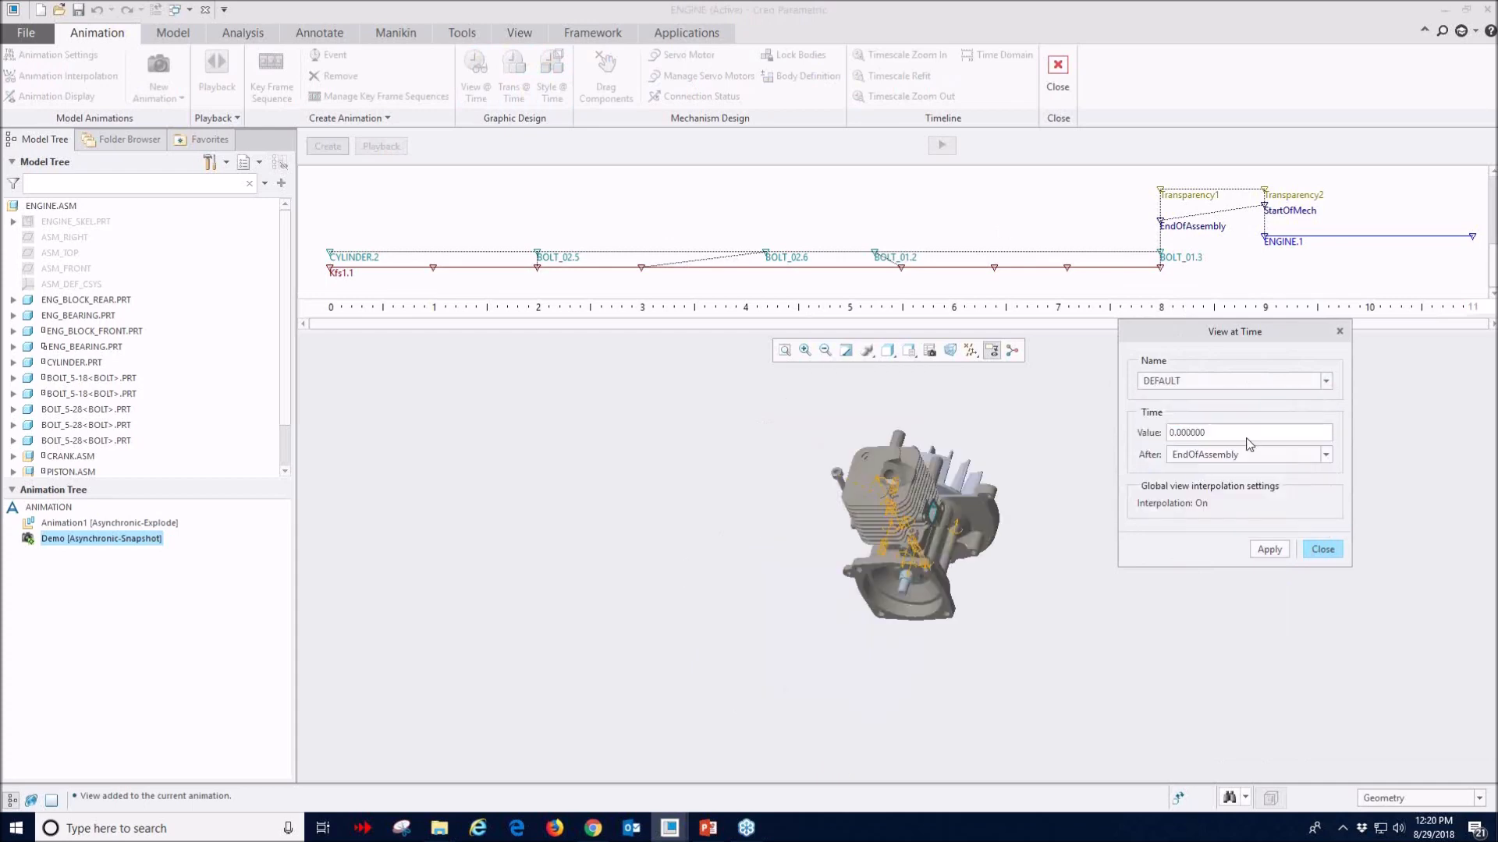
{"action": "left_click", "coordinate": [1326, 382]}
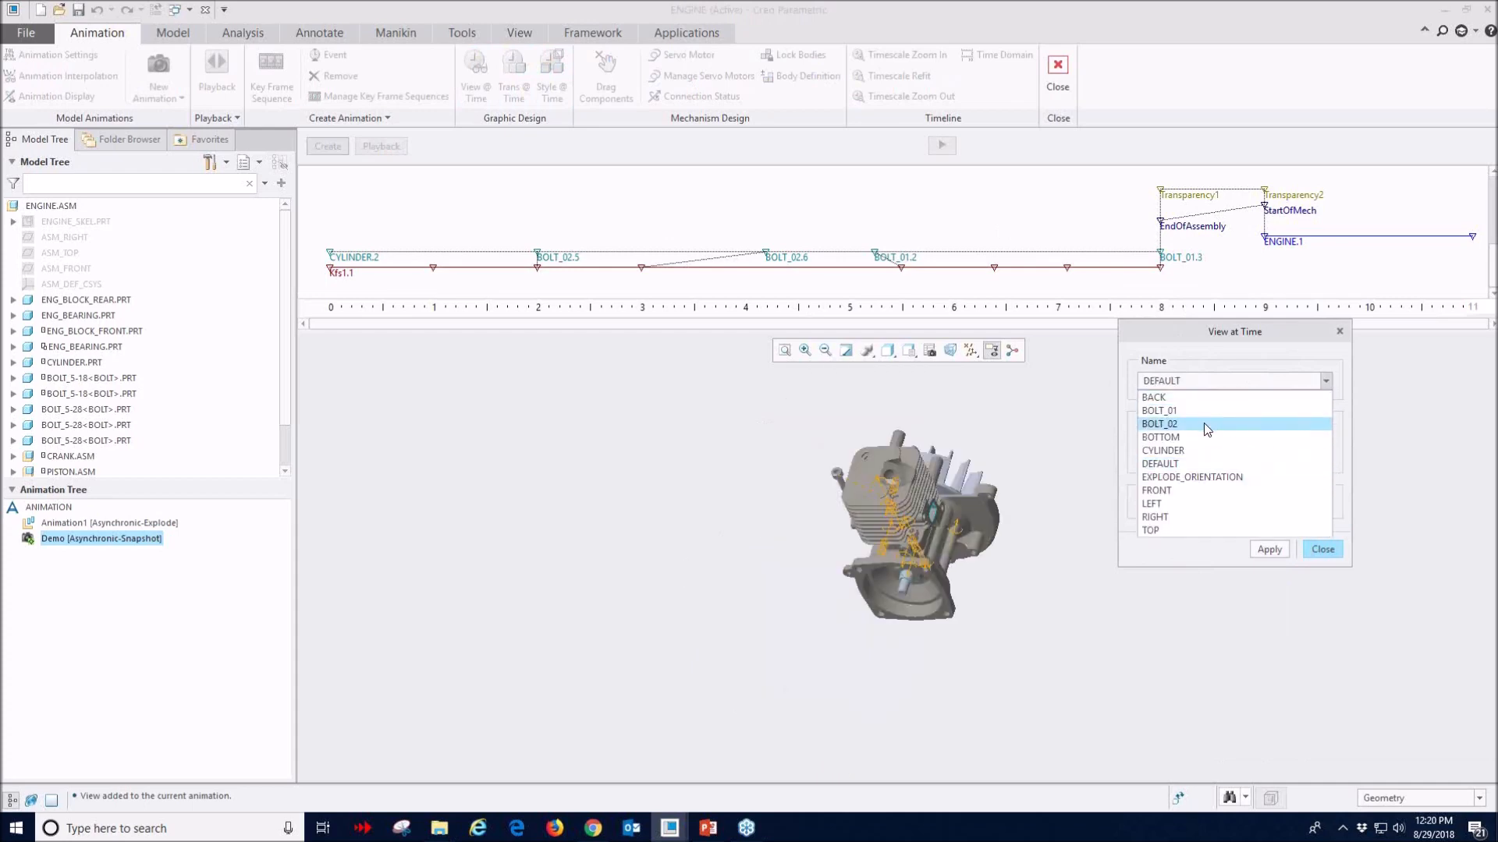
{"action": "left_click", "coordinate": [1205, 423]}
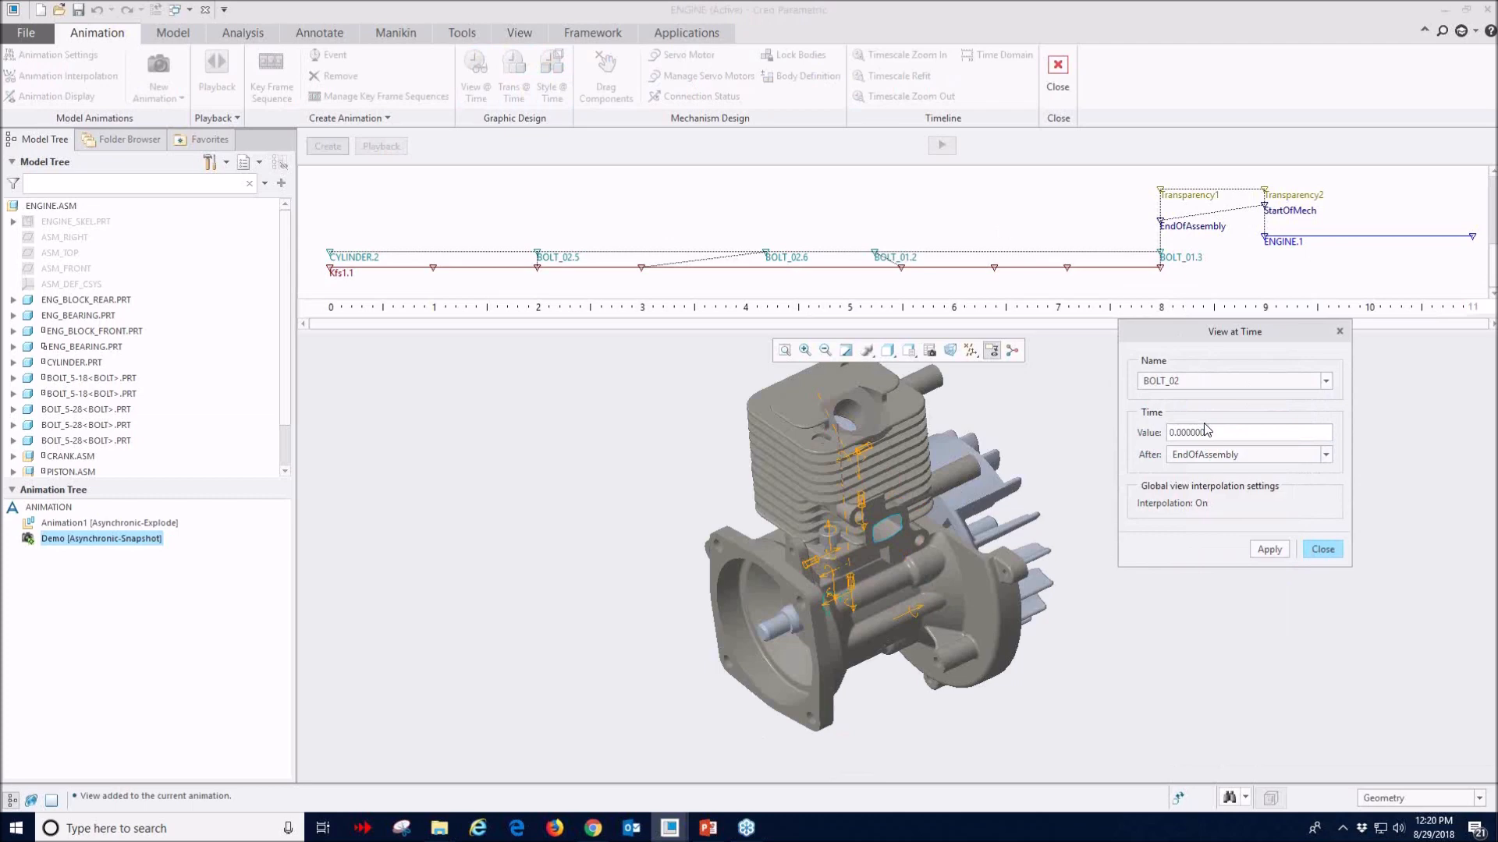
{"action": "left_click", "coordinate": [1326, 455]}
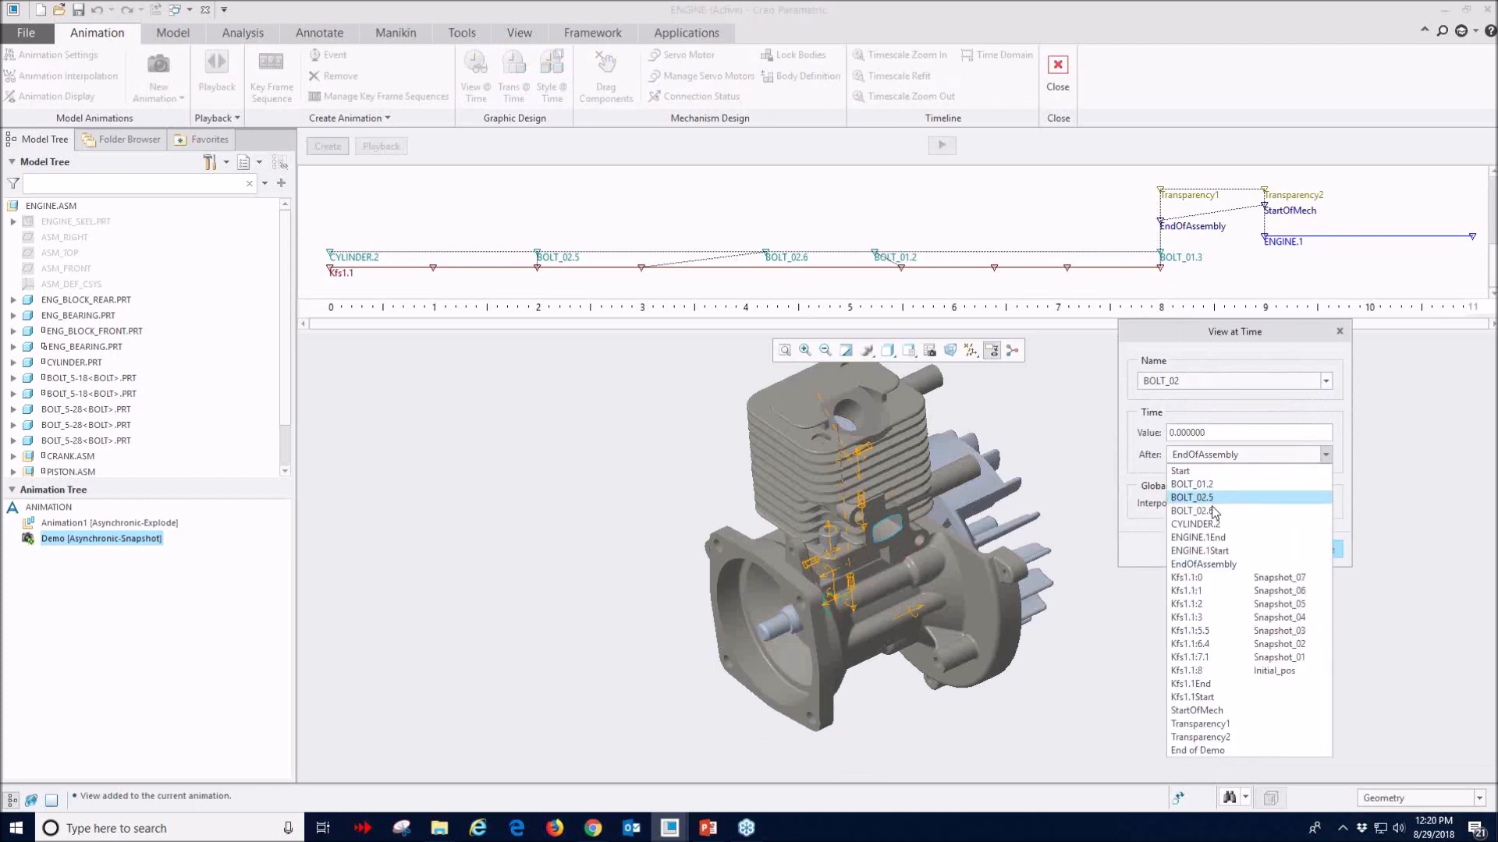
{"action": "left_click", "coordinate": [1213, 712]}
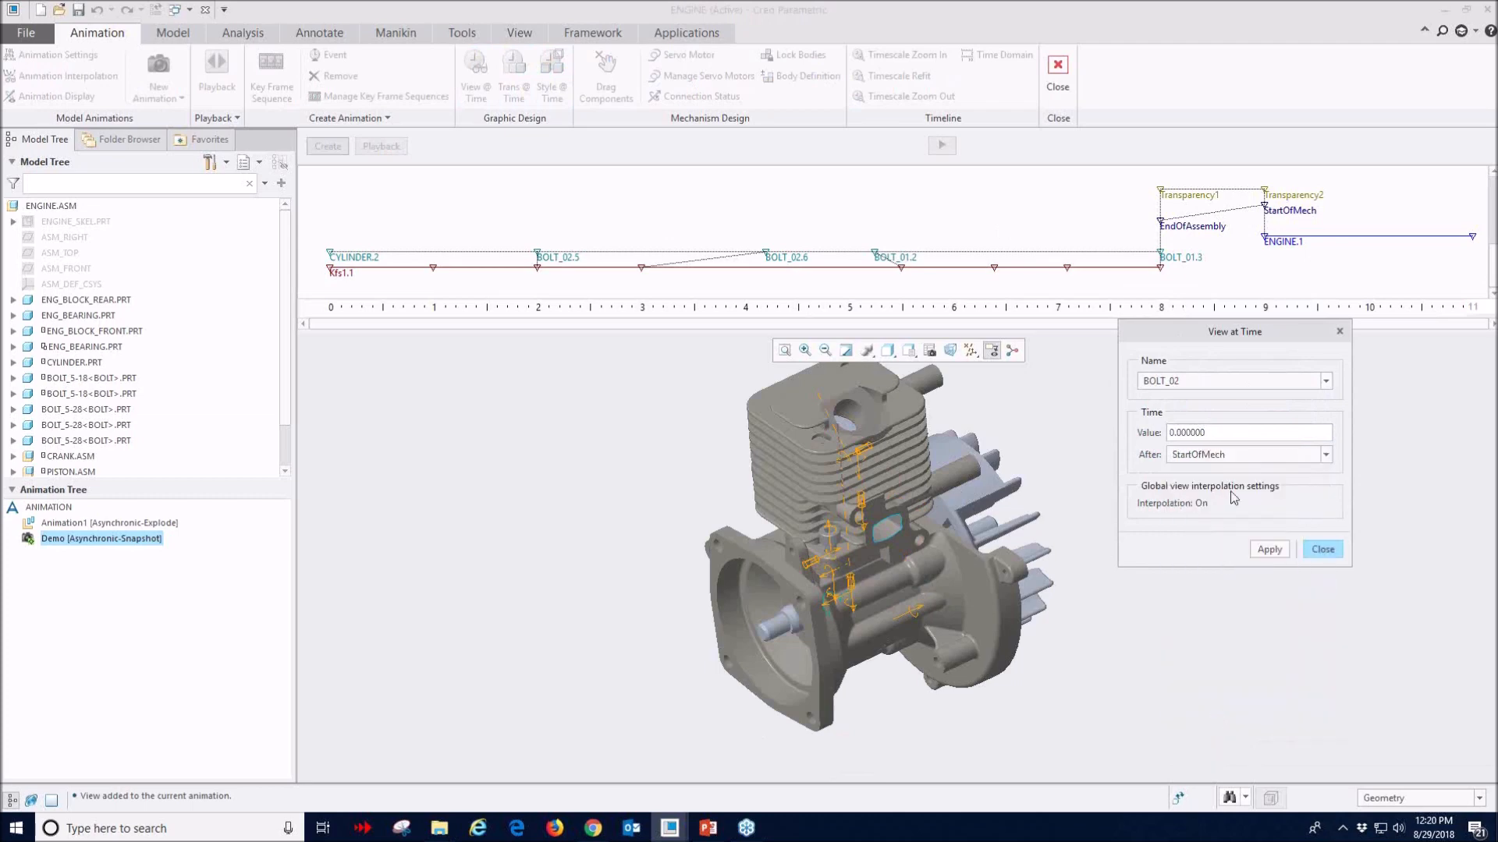
{"action": "left_click", "coordinate": [1265, 549]}
{"action": "left_click", "coordinate": [1318, 551]}
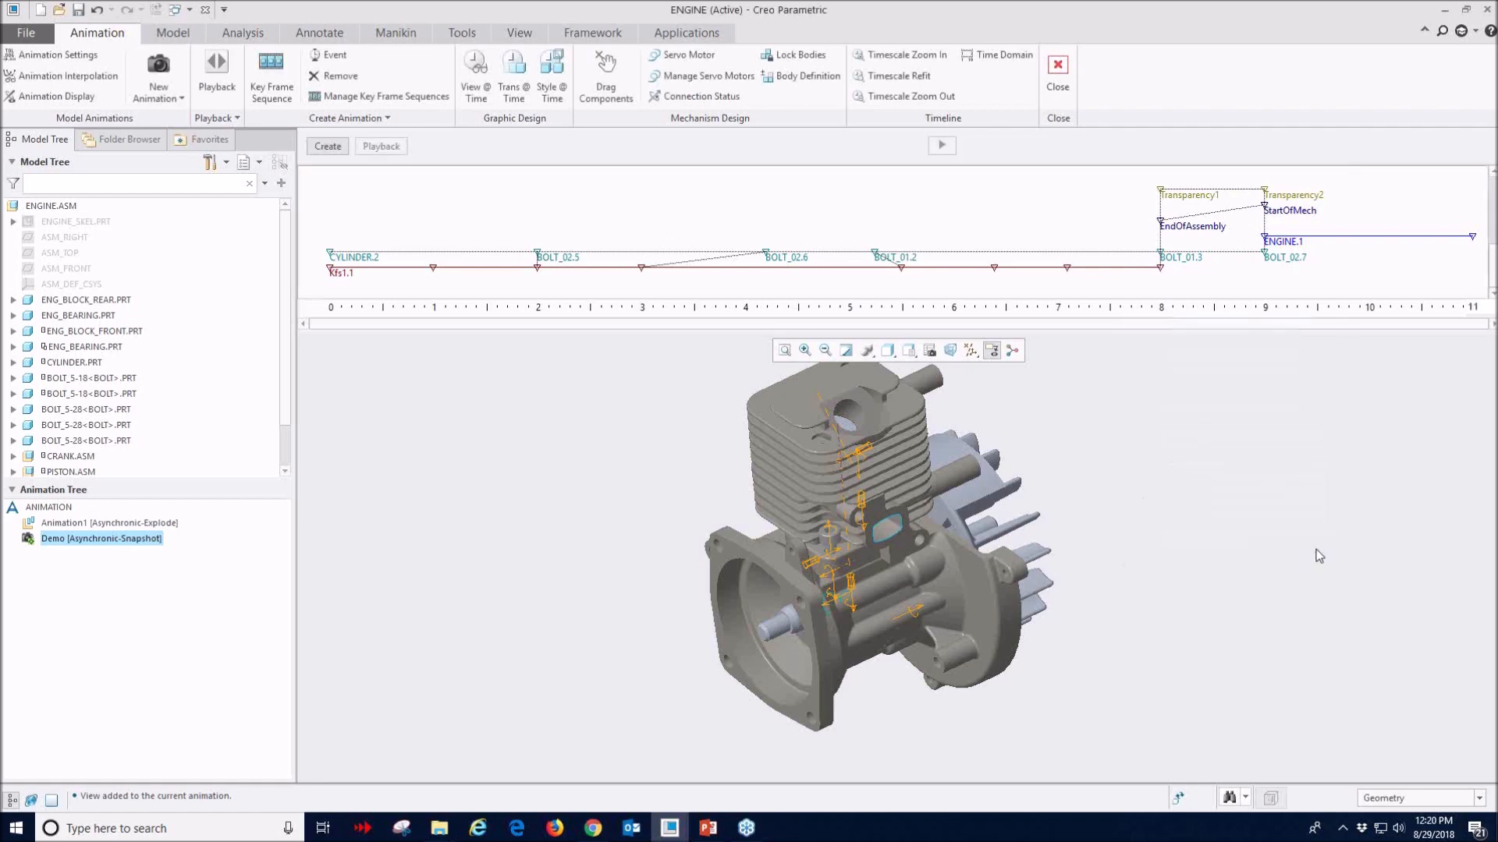
- Reduce the timeline area's height, switch to full screen and generate the Demo animation
{"action": "left_click_drag", "start_coordinate": [958, 330], "coordinate": [962, 290]}
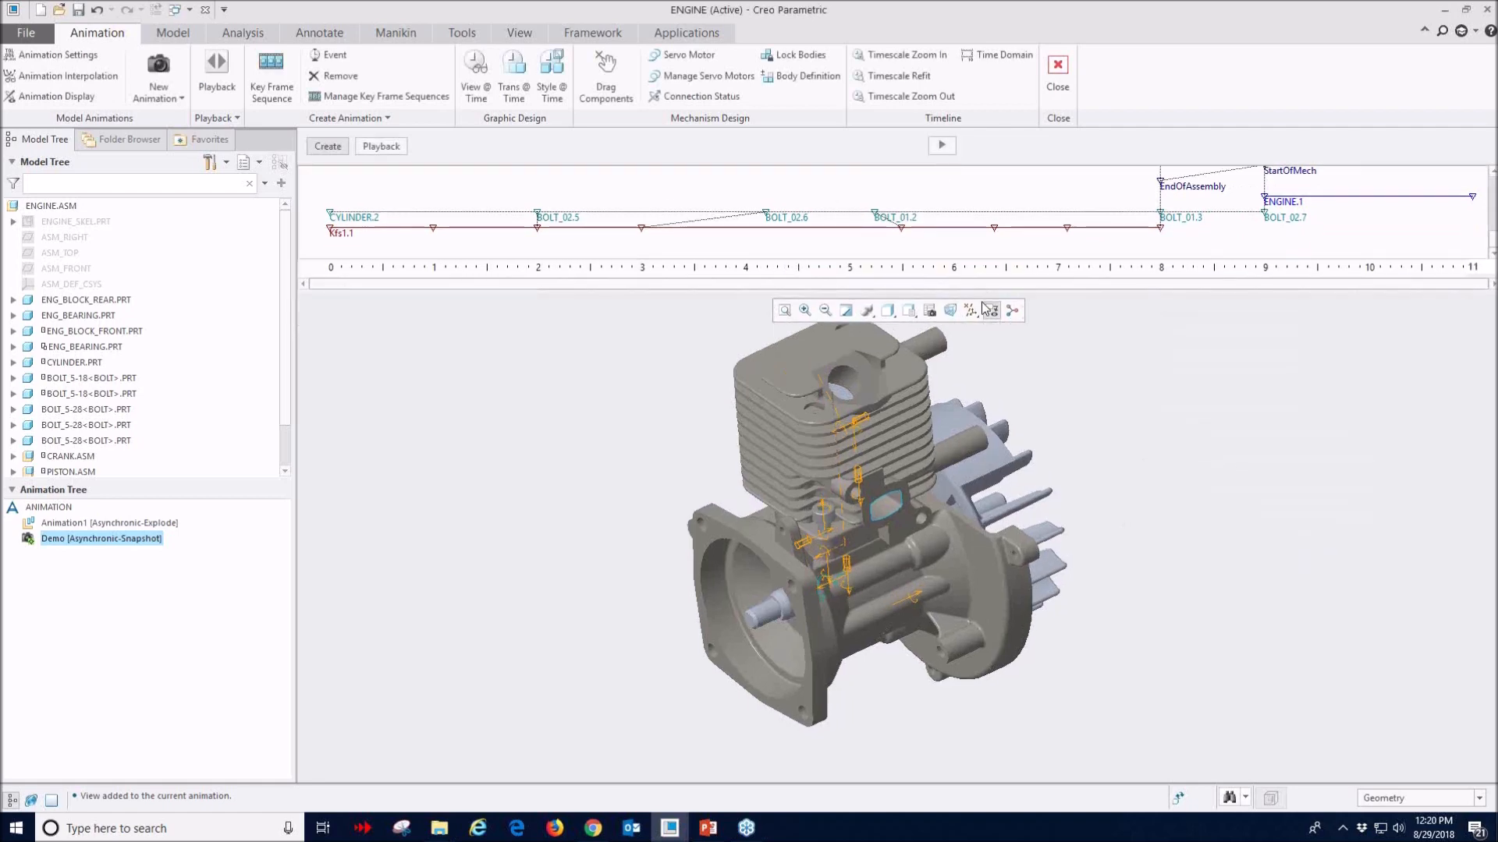
{"action": "left_click", "coordinate": [1013, 311]}
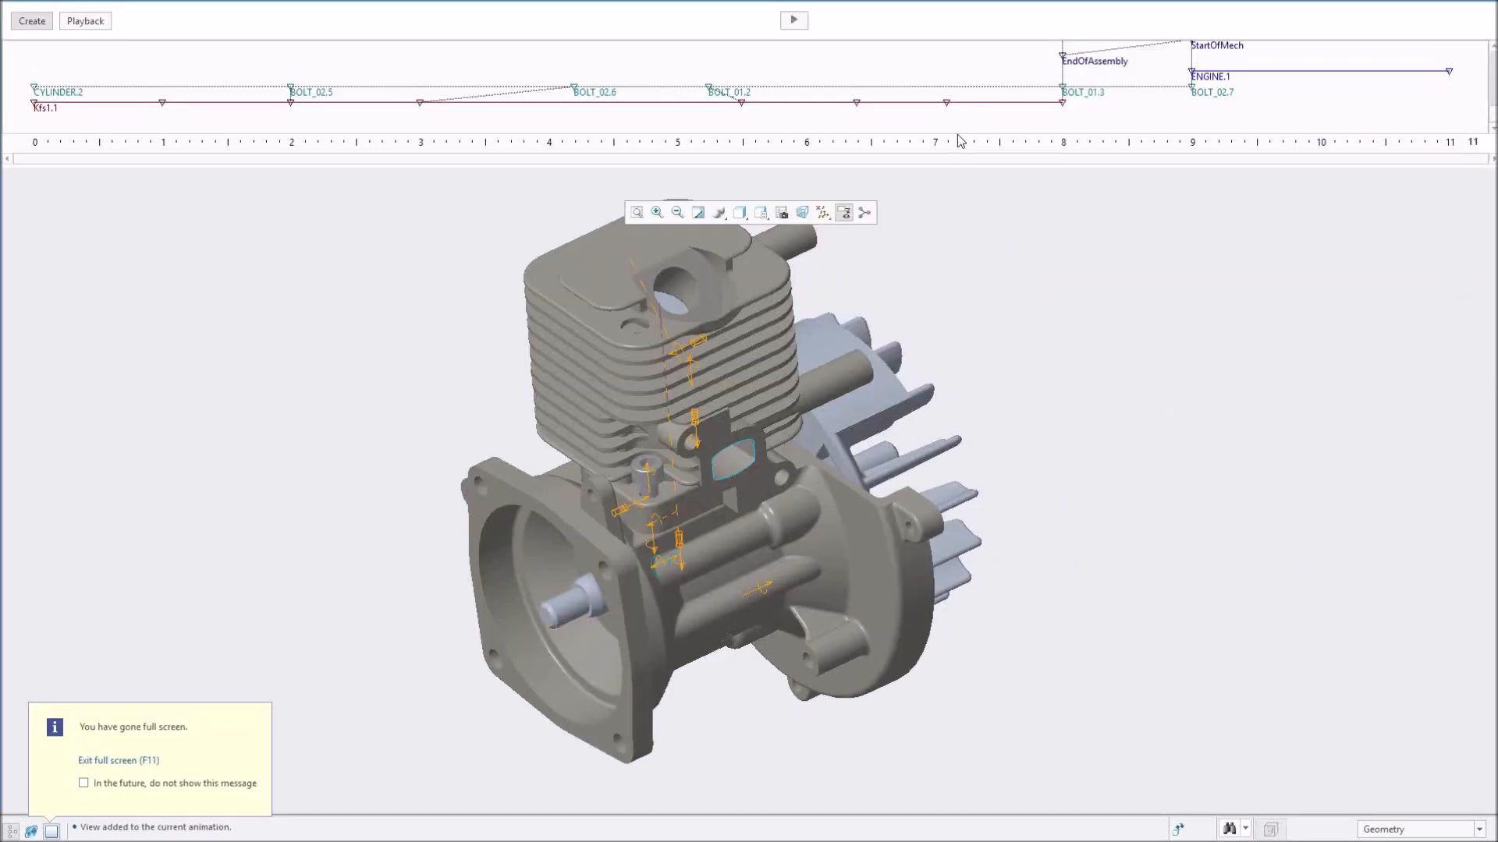
{"action": "left_click", "coordinate": [794, 21]}
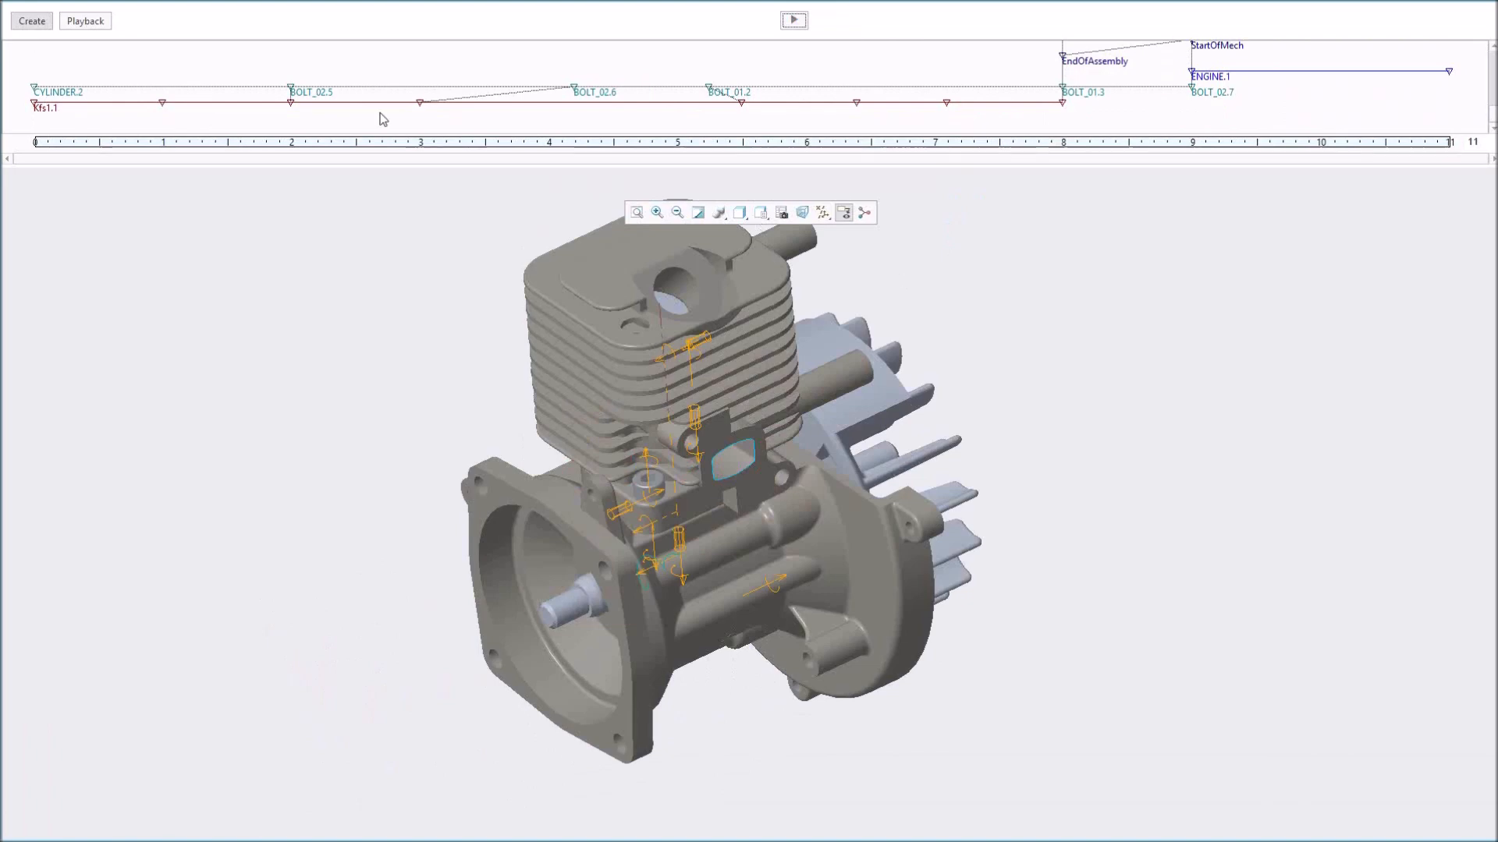
- Play back the Demo animation and stop it at about 1.5
{"action": "mouse_move", "coordinate": [83, 25]}
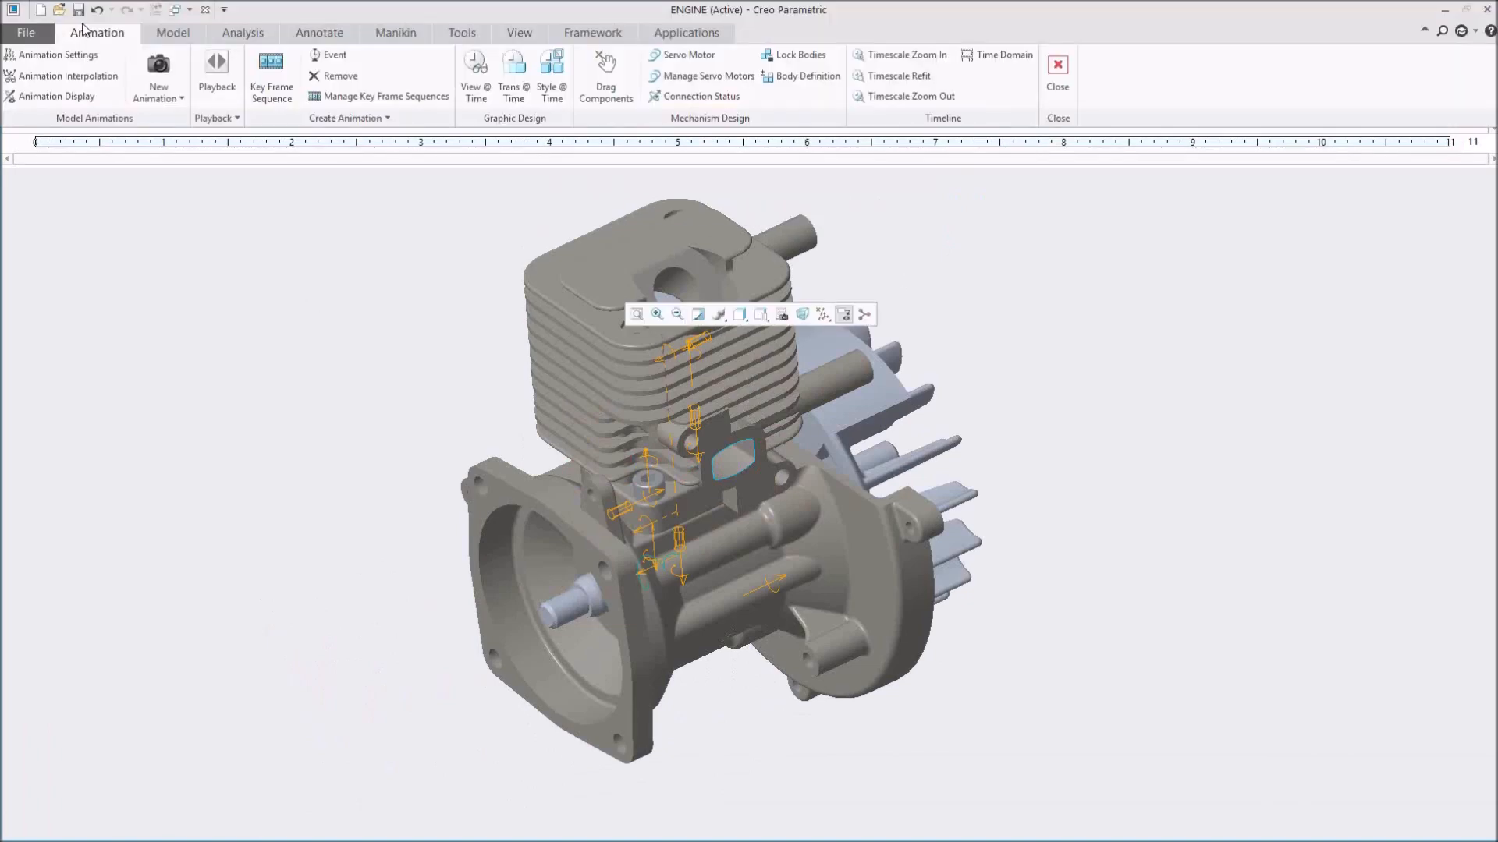
{"action": "left_click", "coordinate": [113, 22]}
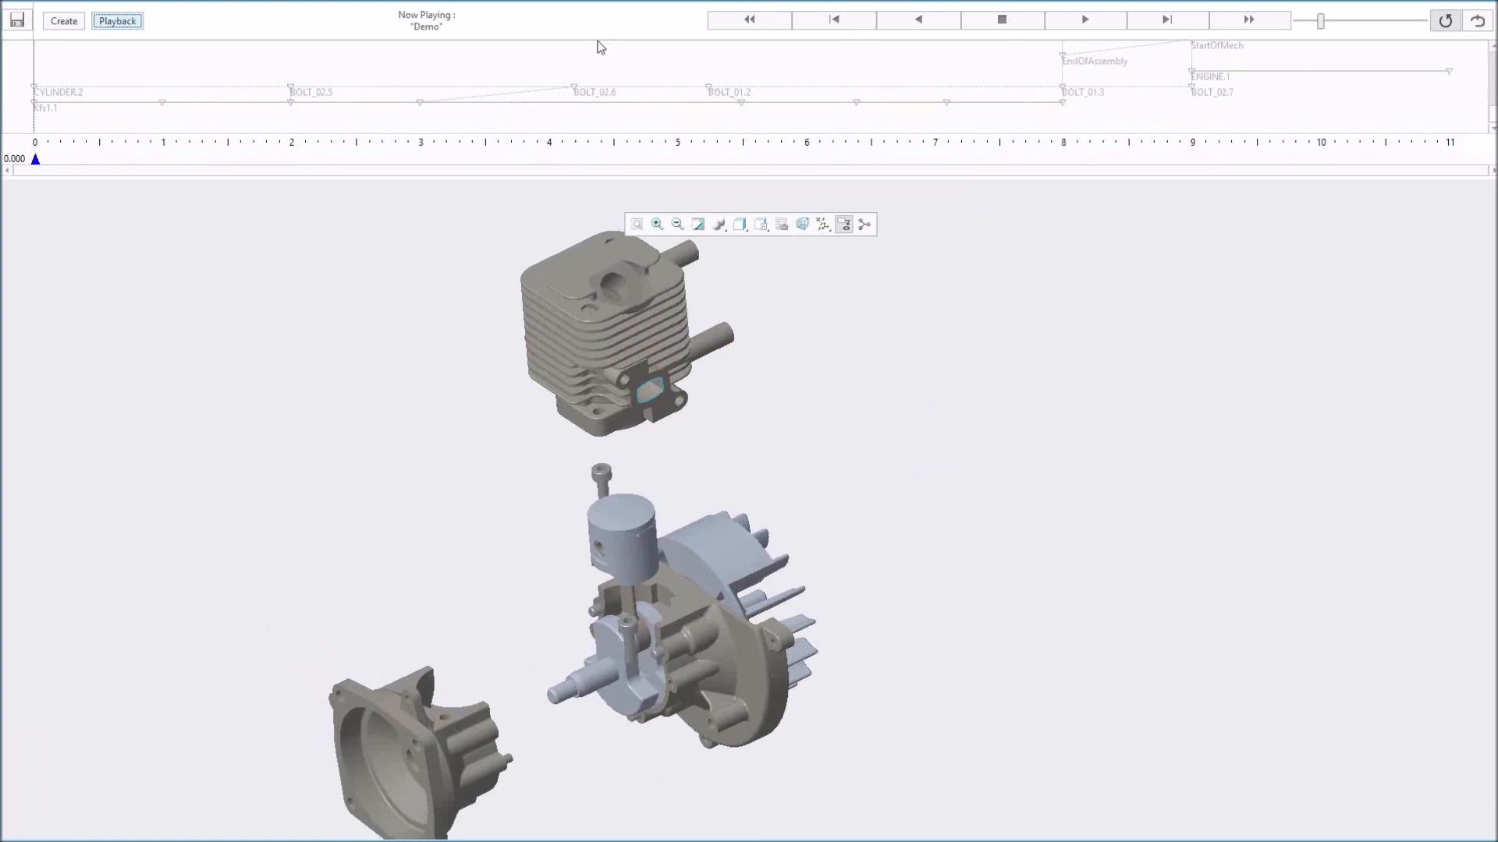
{"action": "left_click", "coordinate": [1034, 28]}
{"action": "left_click", "coordinate": [1083, 21]}
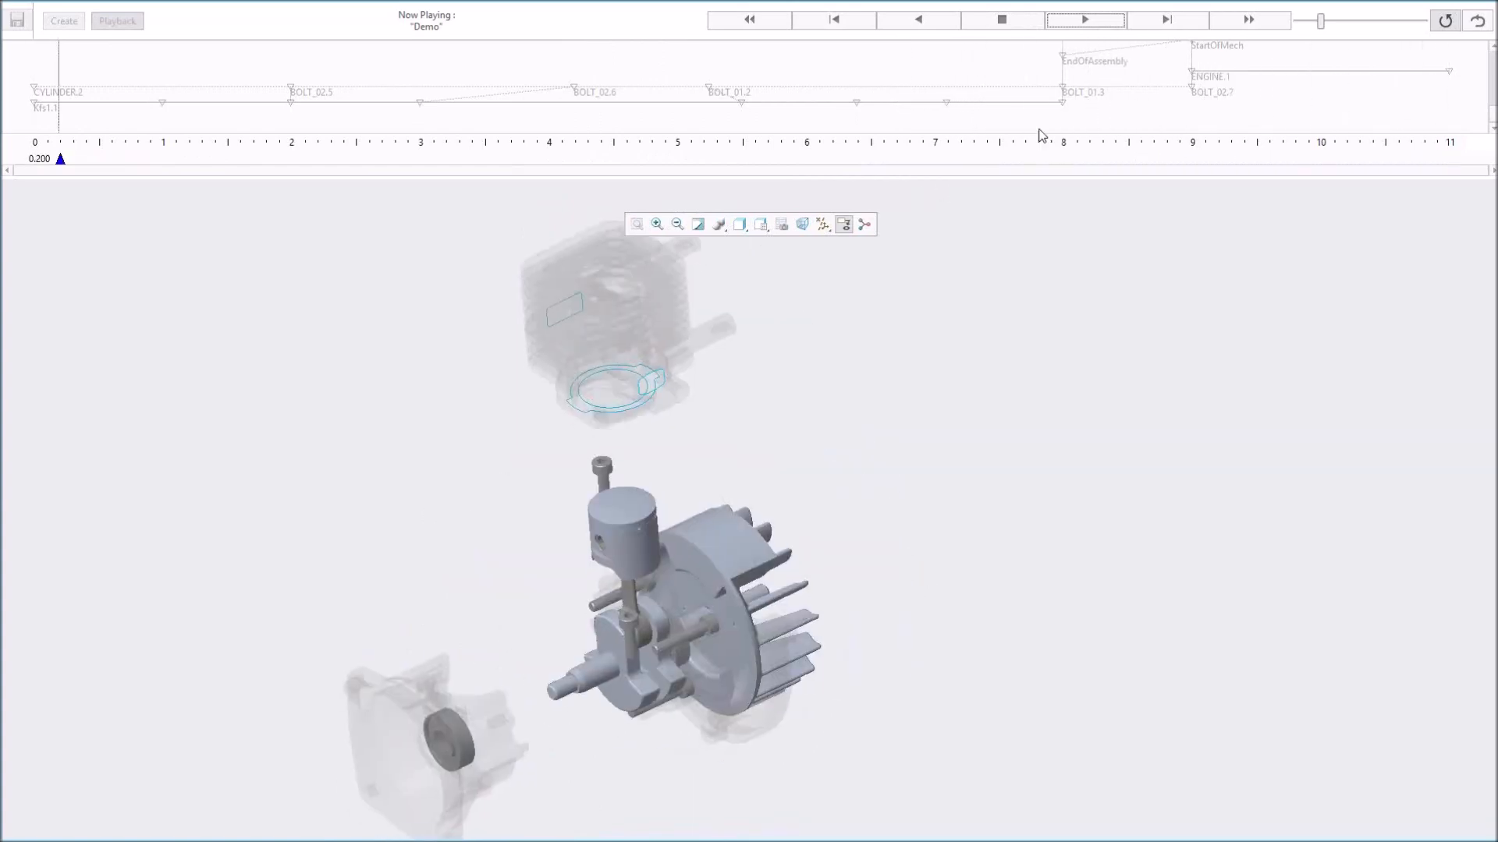
{"action": "left_click", "coordinate": [1006, 25]}
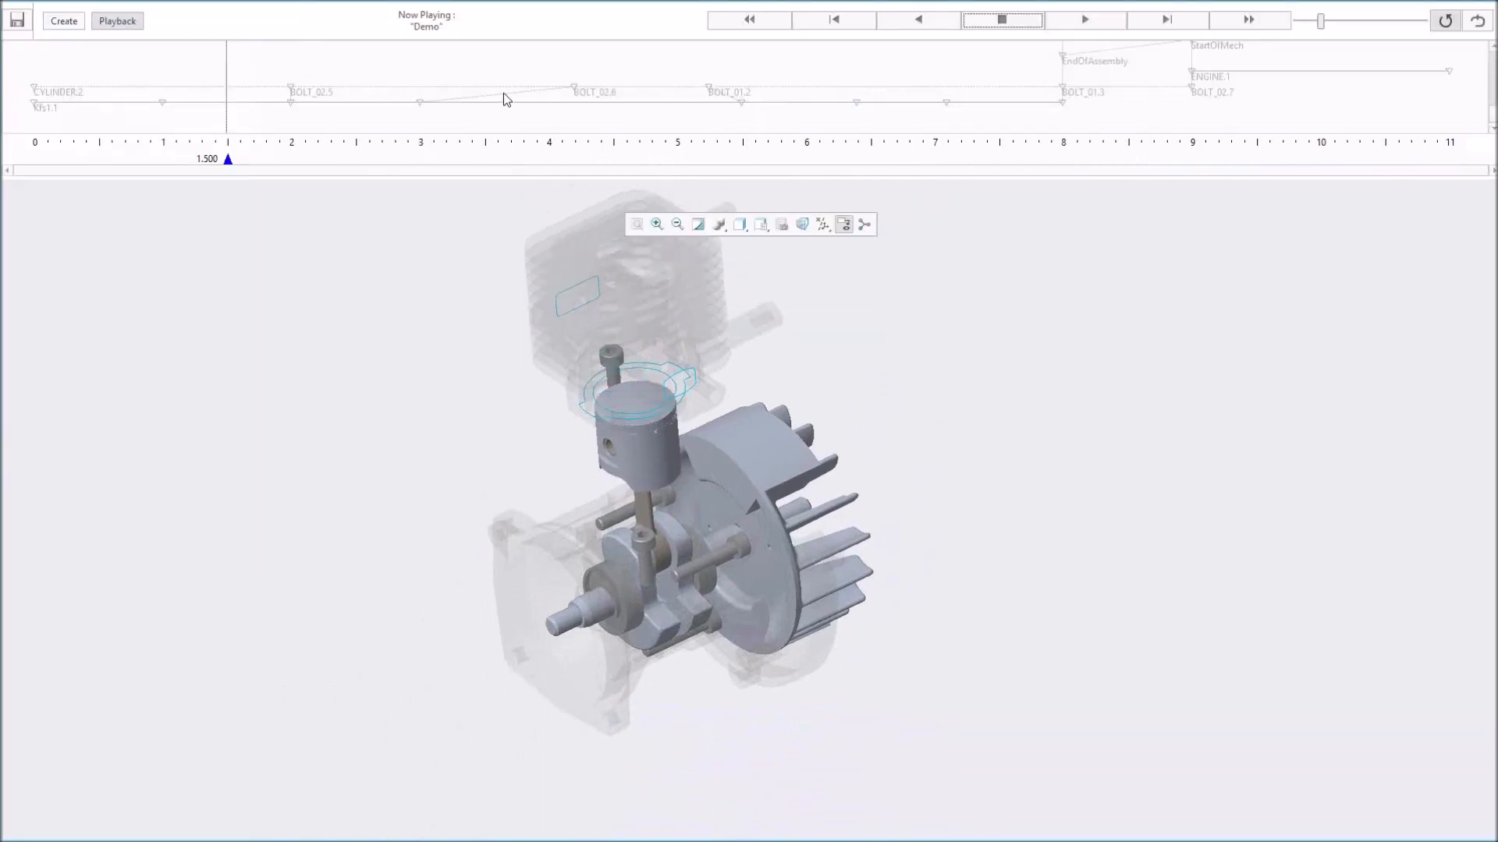
- Leave full screen and capture the Demo playback as the MPEG video ENGINE_animate.mpg with a width of 1277 pixels
{"action": "key", "text": "F11"}
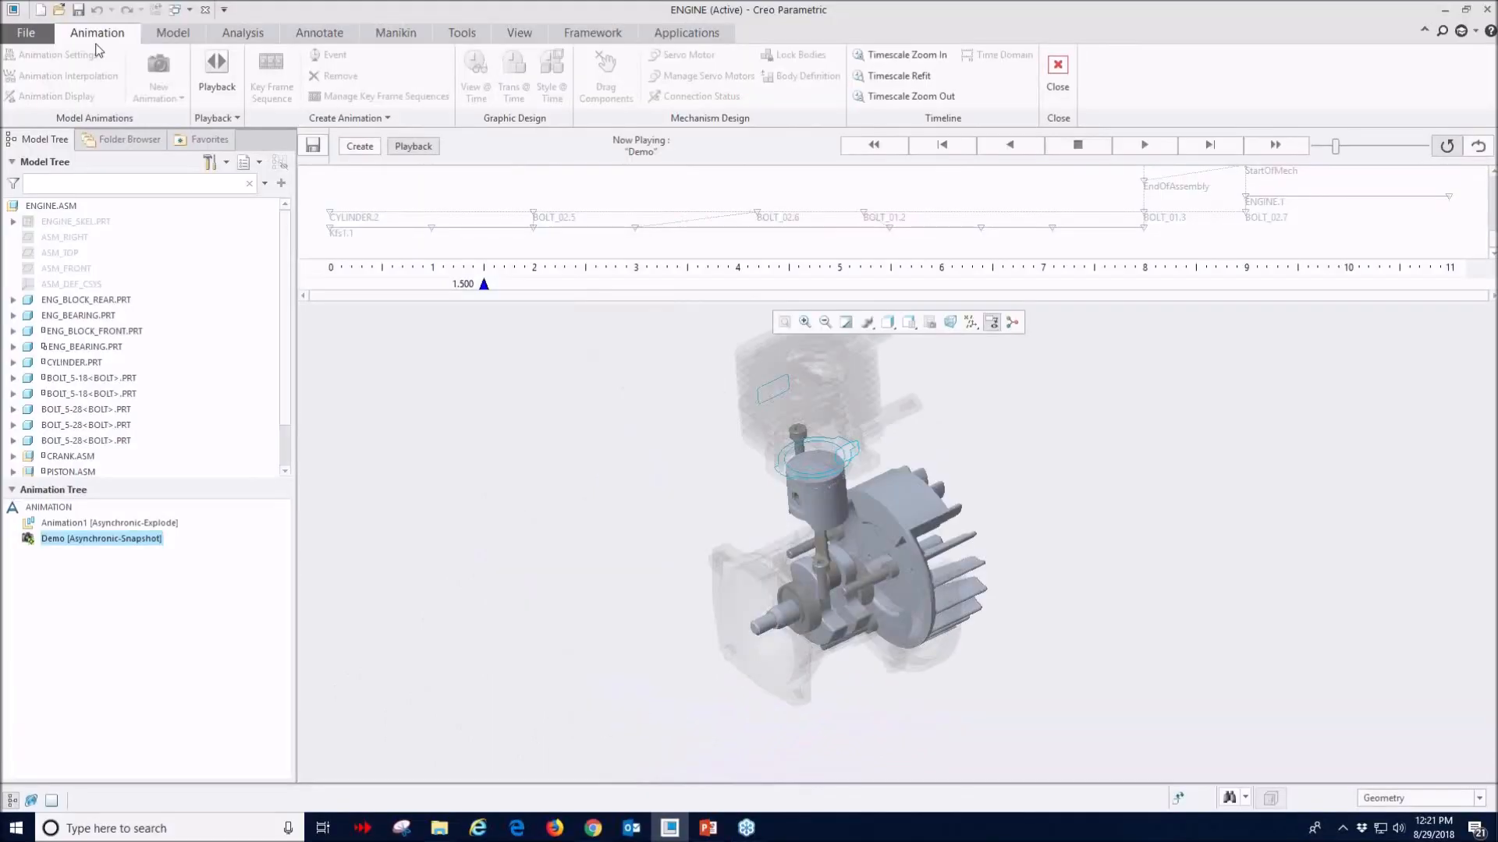
{"action": "left_click", "coordinate": [313, 147]}
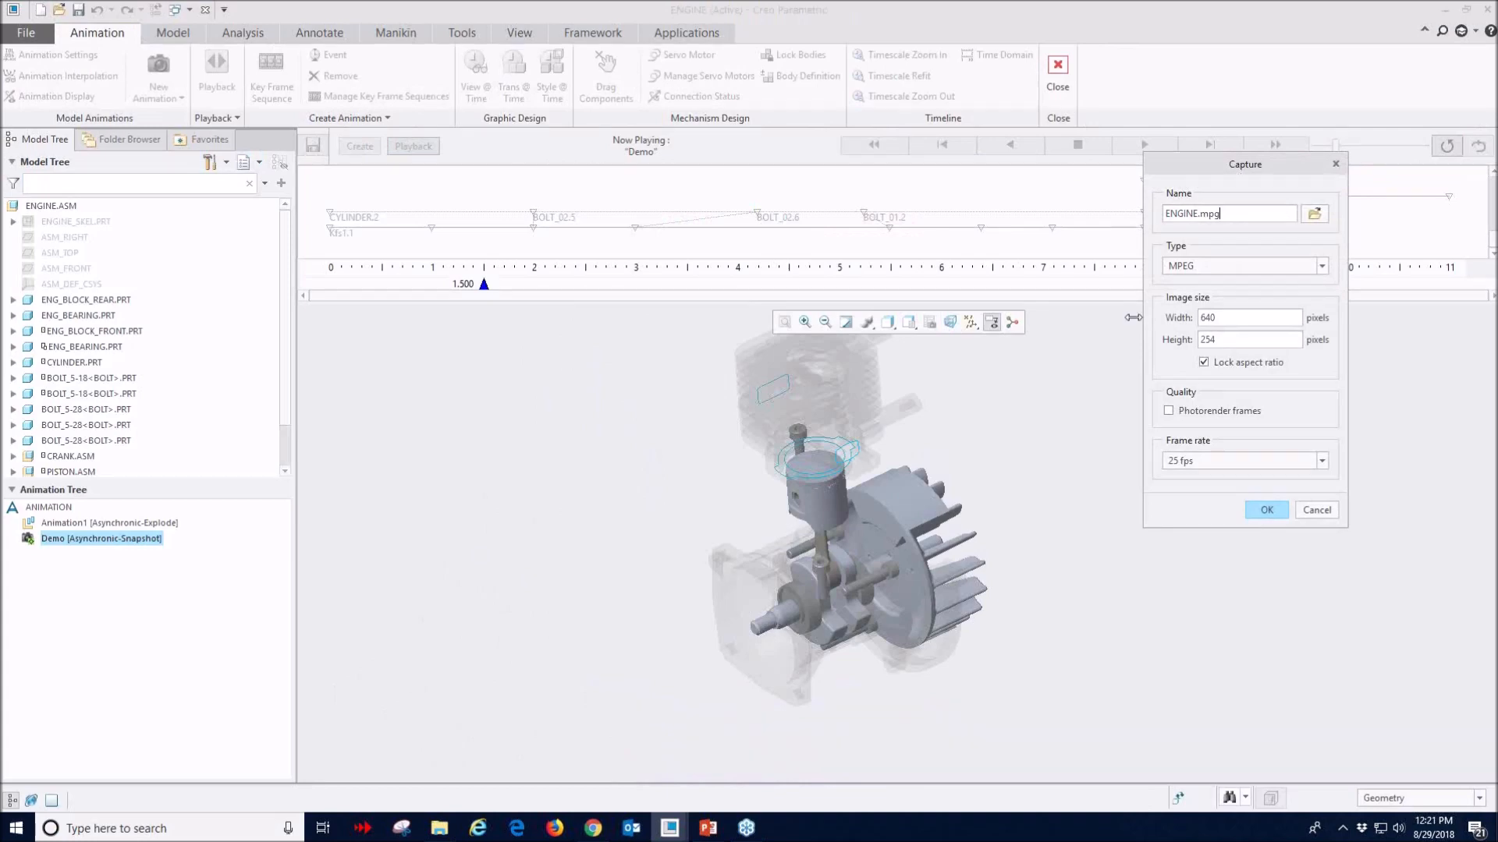
{"action": "left_click_drag", "start_coordinate": [1231, 319], "coordinate": [1164, 316]}
{"action": "type", "text": "1277"}
{"action": "left_click", "coordinate": [1172, 412]}
{"action": "type", "text": "_animate"}
{"action": "left_click", "coordinate": [1168, 411]}
{"action": "left_click", "coordinate": [1314, 214]}
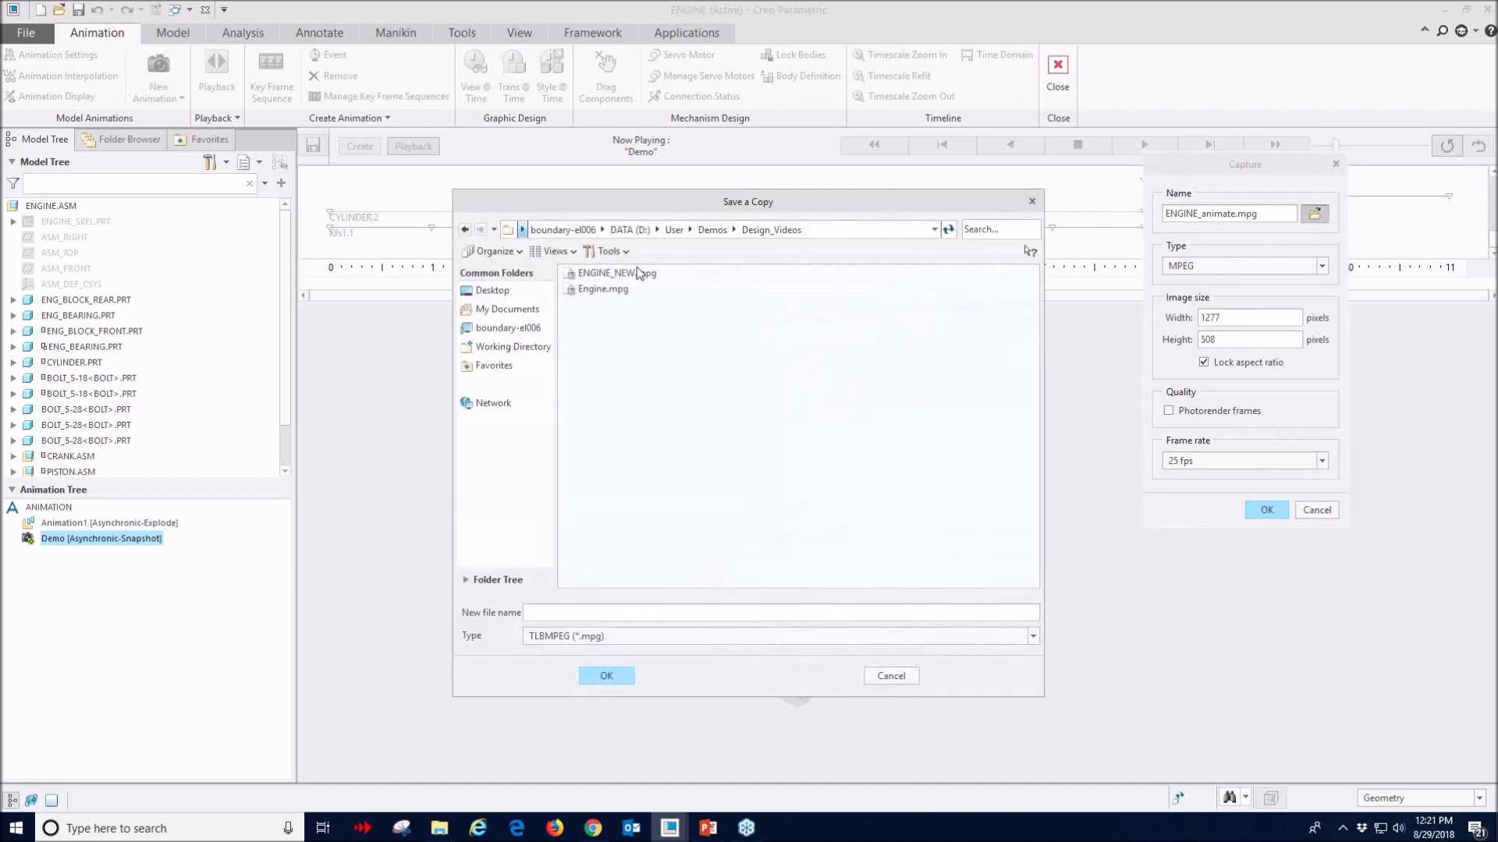
{"action": "left_click", "coordinate": [607, 677]}
{"action": "left_click", "coordinate": [890, 676]}
{"action": "left_click", "coordinate": [1248, 461]}
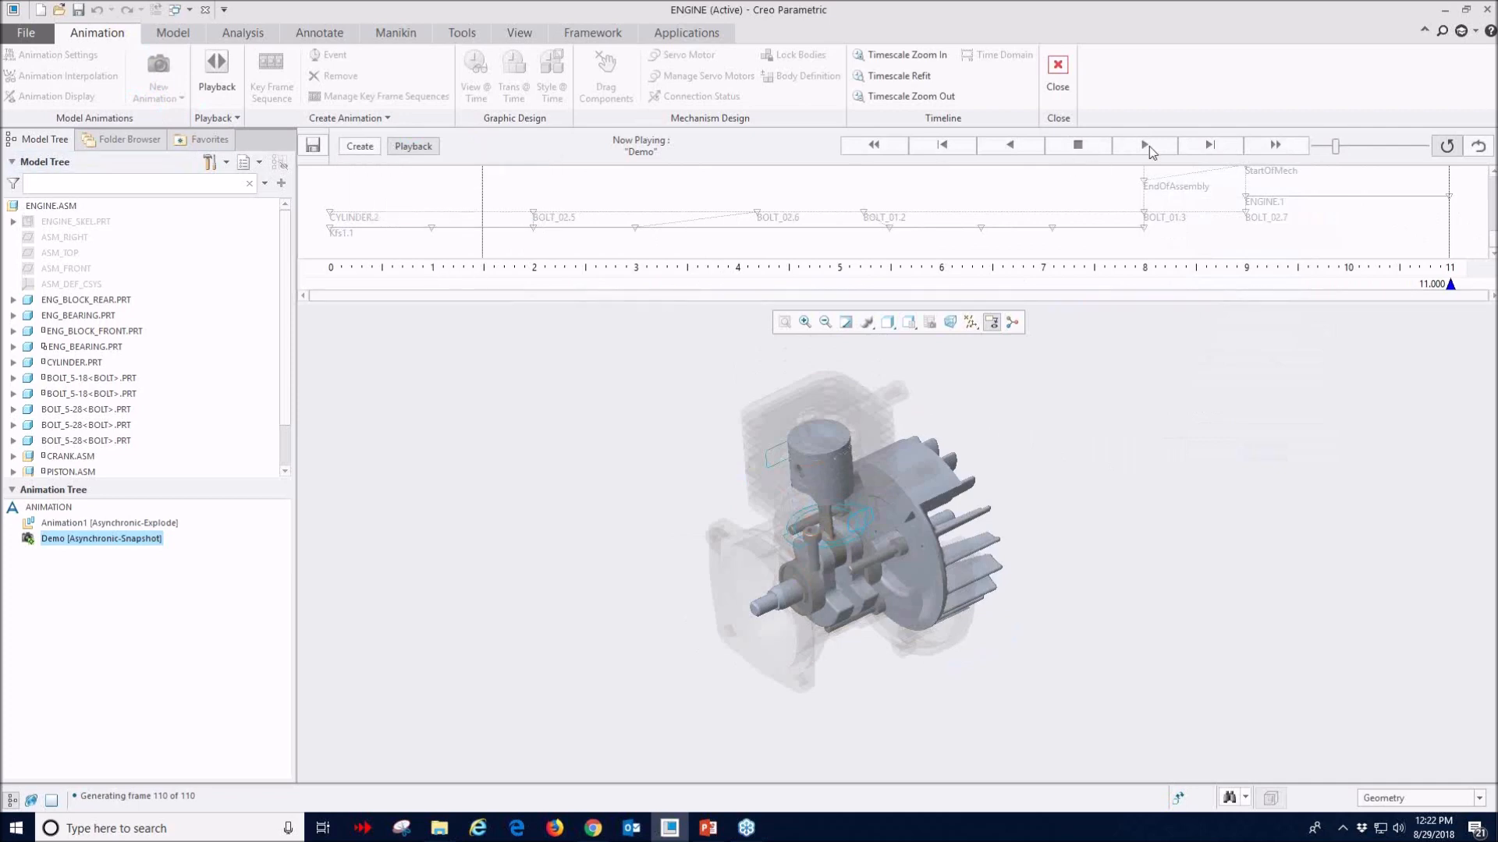
- Slow down the playback speed slightly, play the Demo animation and stop it at about 0.2
{"action": "left_click_drag", "start_coordinate": [1336, 151], "coordinate": [1325, 153]}
{"action": "left_click", "coordinate": [1129, 152]}
{"action": "left_click", "coordinate": [1099, 151]}
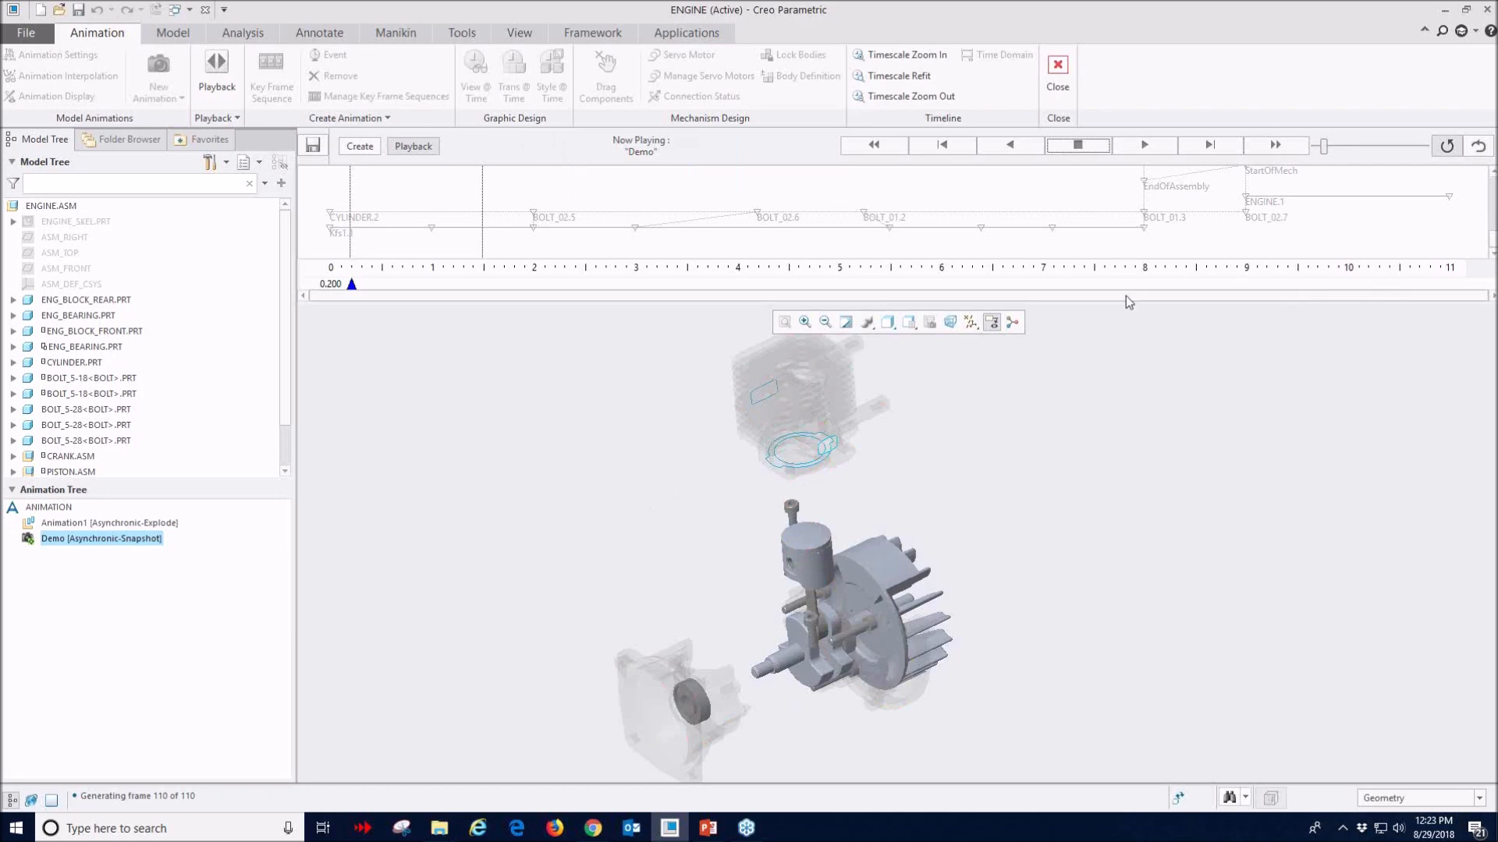
- Return to create mode and enlarge the timeline area to show all events
{"action": "left_click_drag", "start_coordinate": [1112, 301], "coordinate": [1111, 282]}
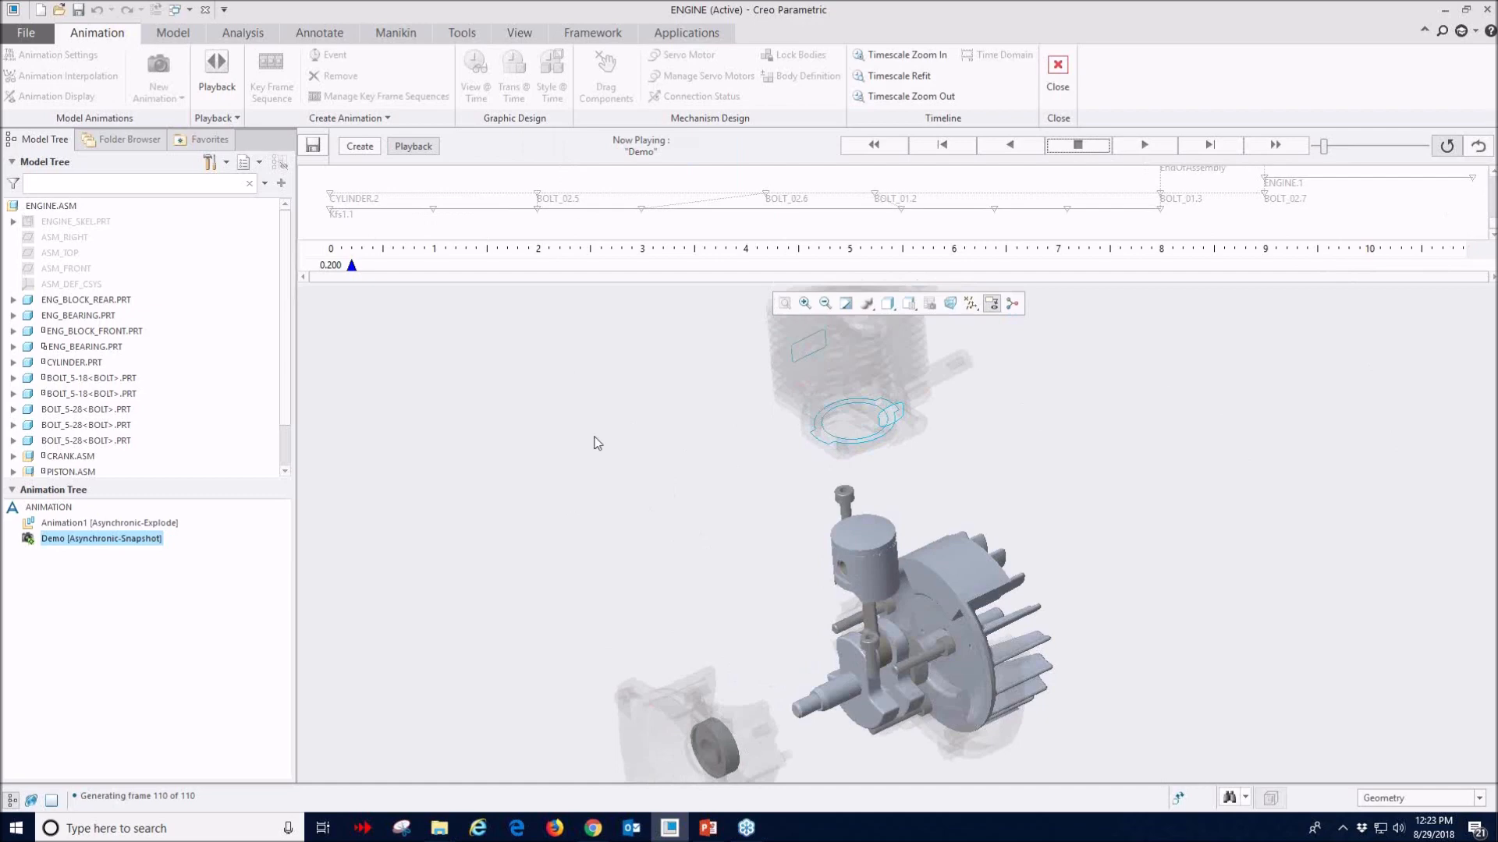
{"action": "left_click", "coordinate": [368, 148]}
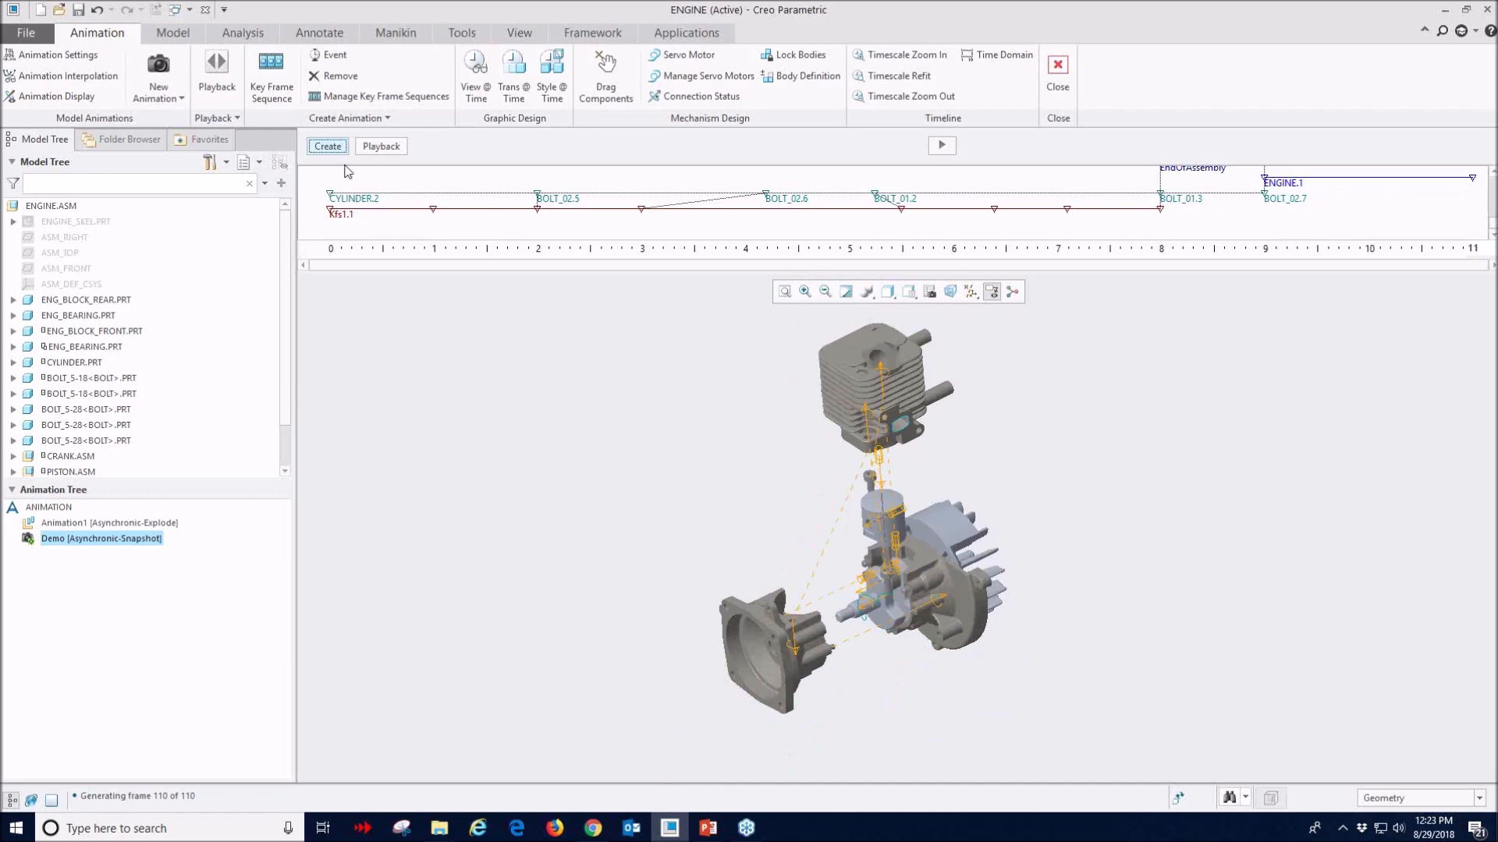
{"action": "scroll", "coordinate": [1184, 382], "scroll_direction": "down", "scroll_amount": 2}
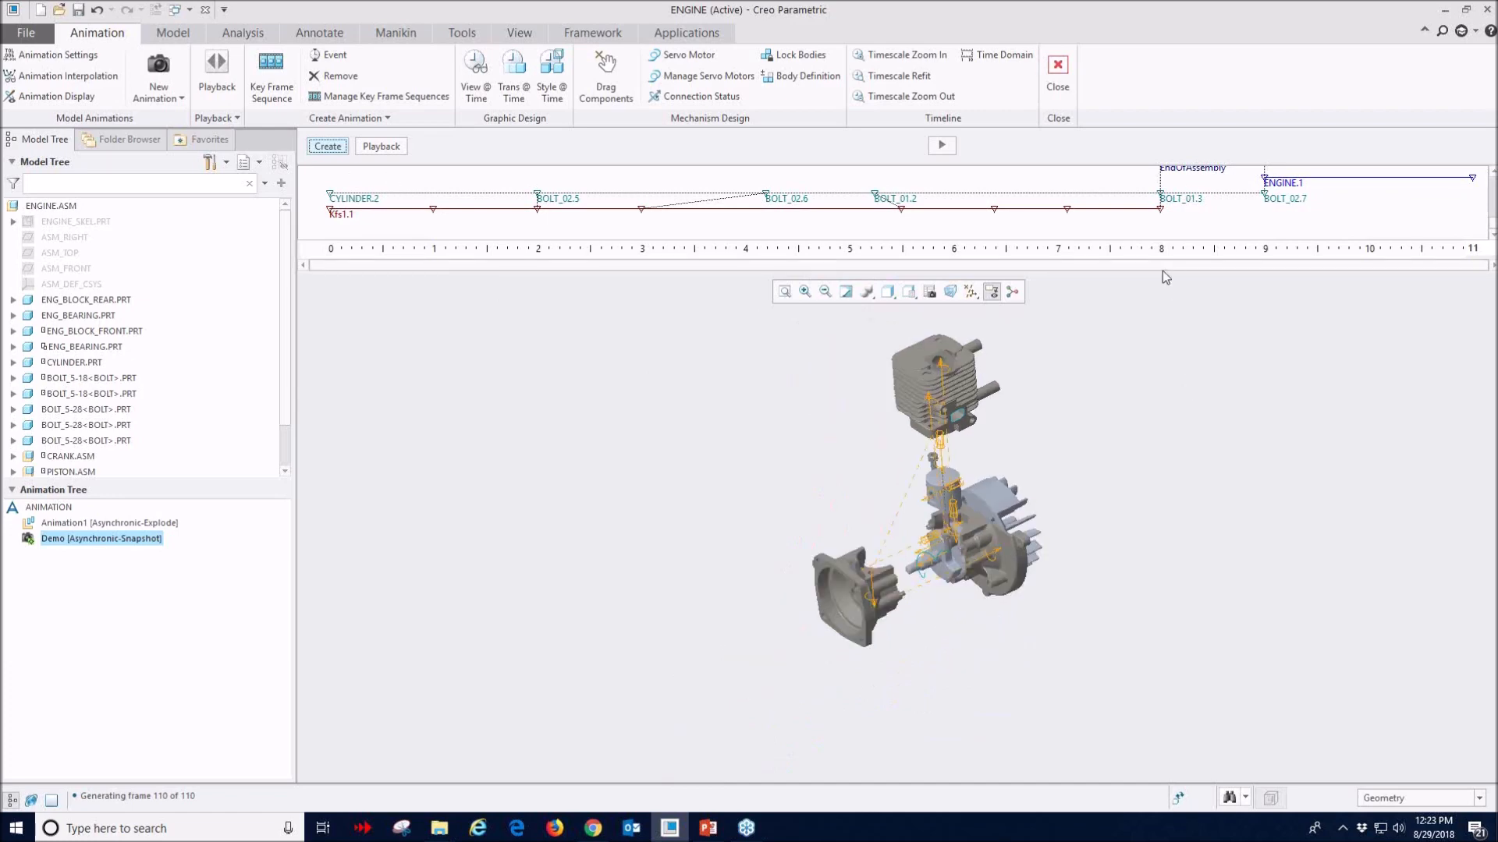
{"action": "left_click_drag", "start_coordinate": [1165, 272], "coordinate": [1165, 451]}
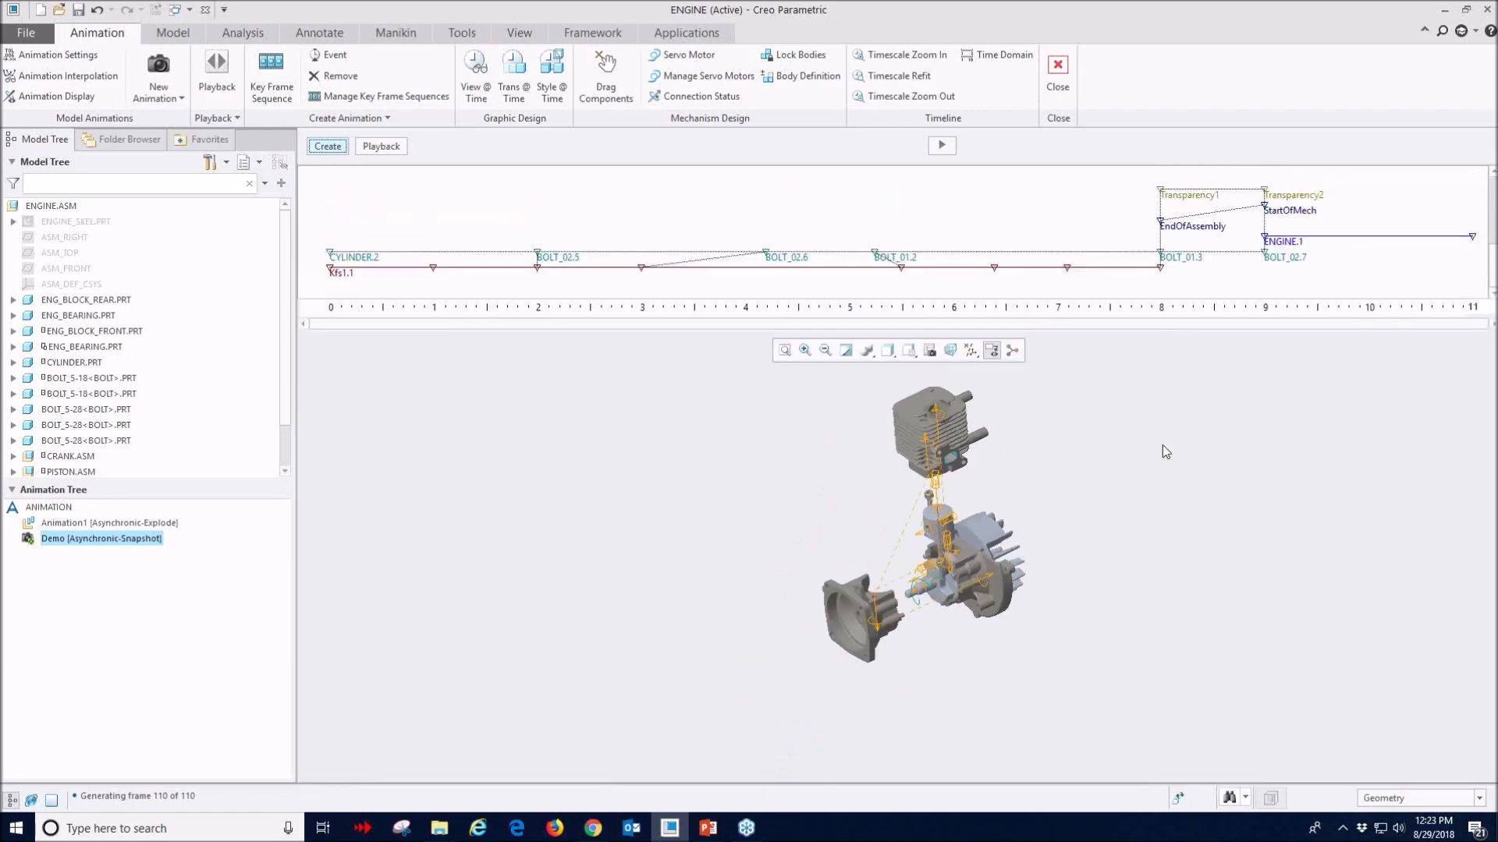
- Add an opaque transparency event (0) for the front block, rear block and cylinder at time 0 after Start
{"action": "left_click", "coordinate": [513, 78]}
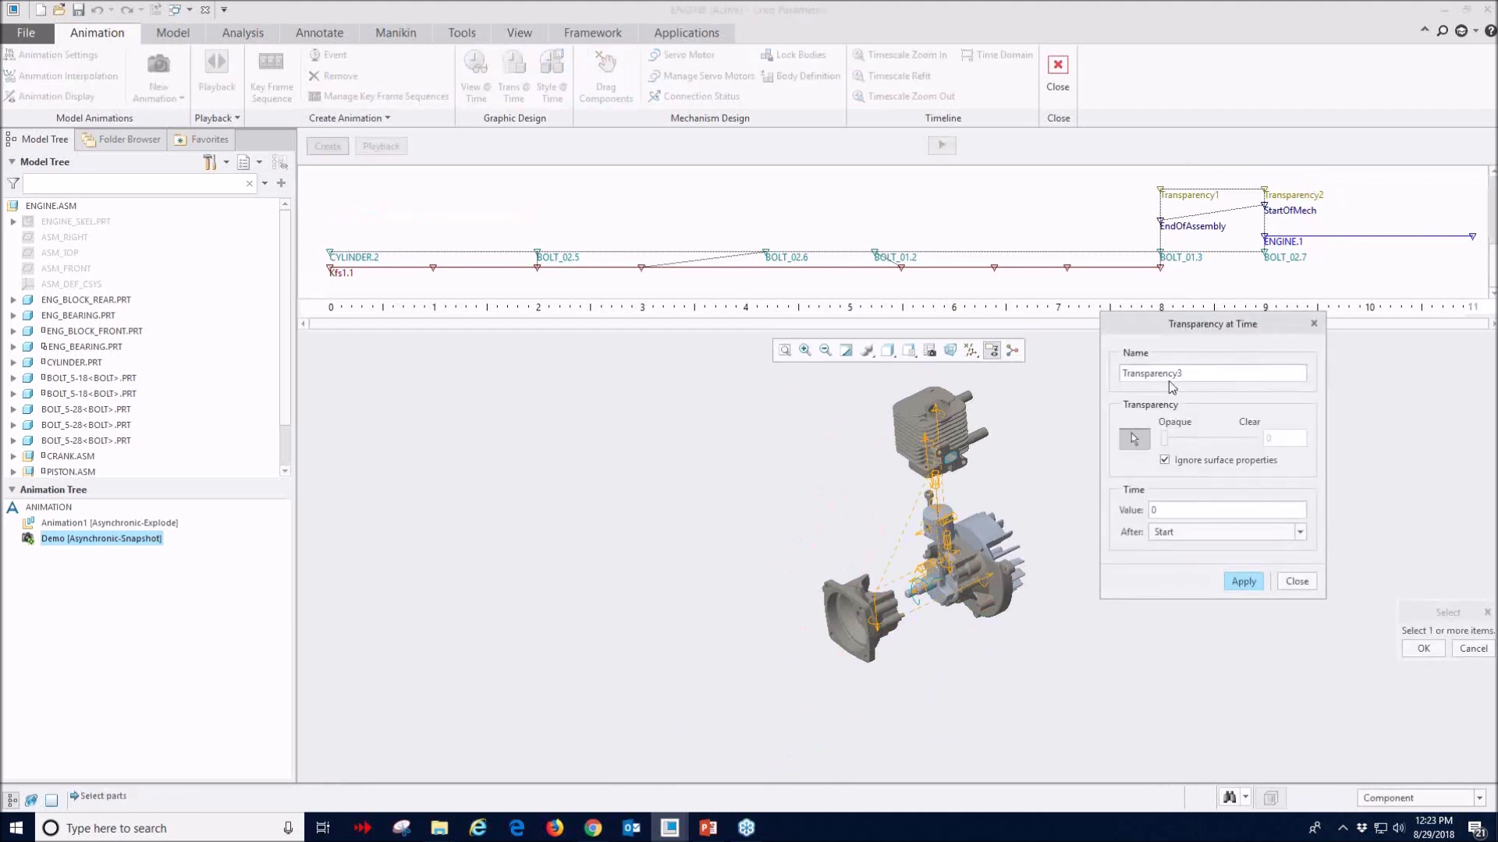
{"action": "left_click", "coordinate": [874, 607]}
{"action": "left_click", "coordinate": [975, 588], "text": "ctrl"}
{"action": "left_click", "coordinate": [940, 433], "text": "ctrl"}
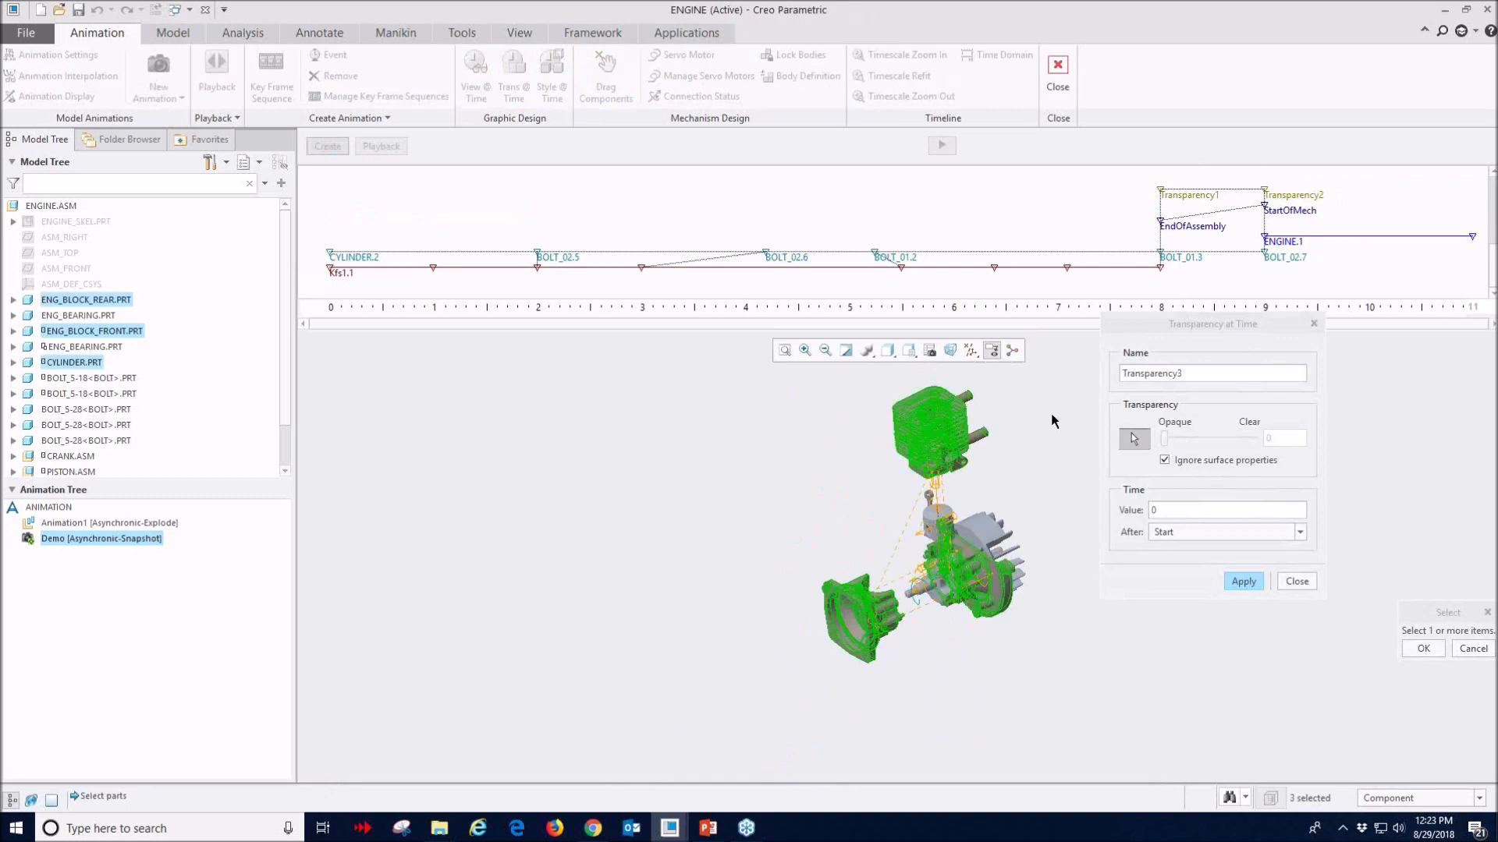
{"action": "middle_click", "coordinate": [1052, 421]}
{"action": "left_click", "coordinate": [1426, 649]}
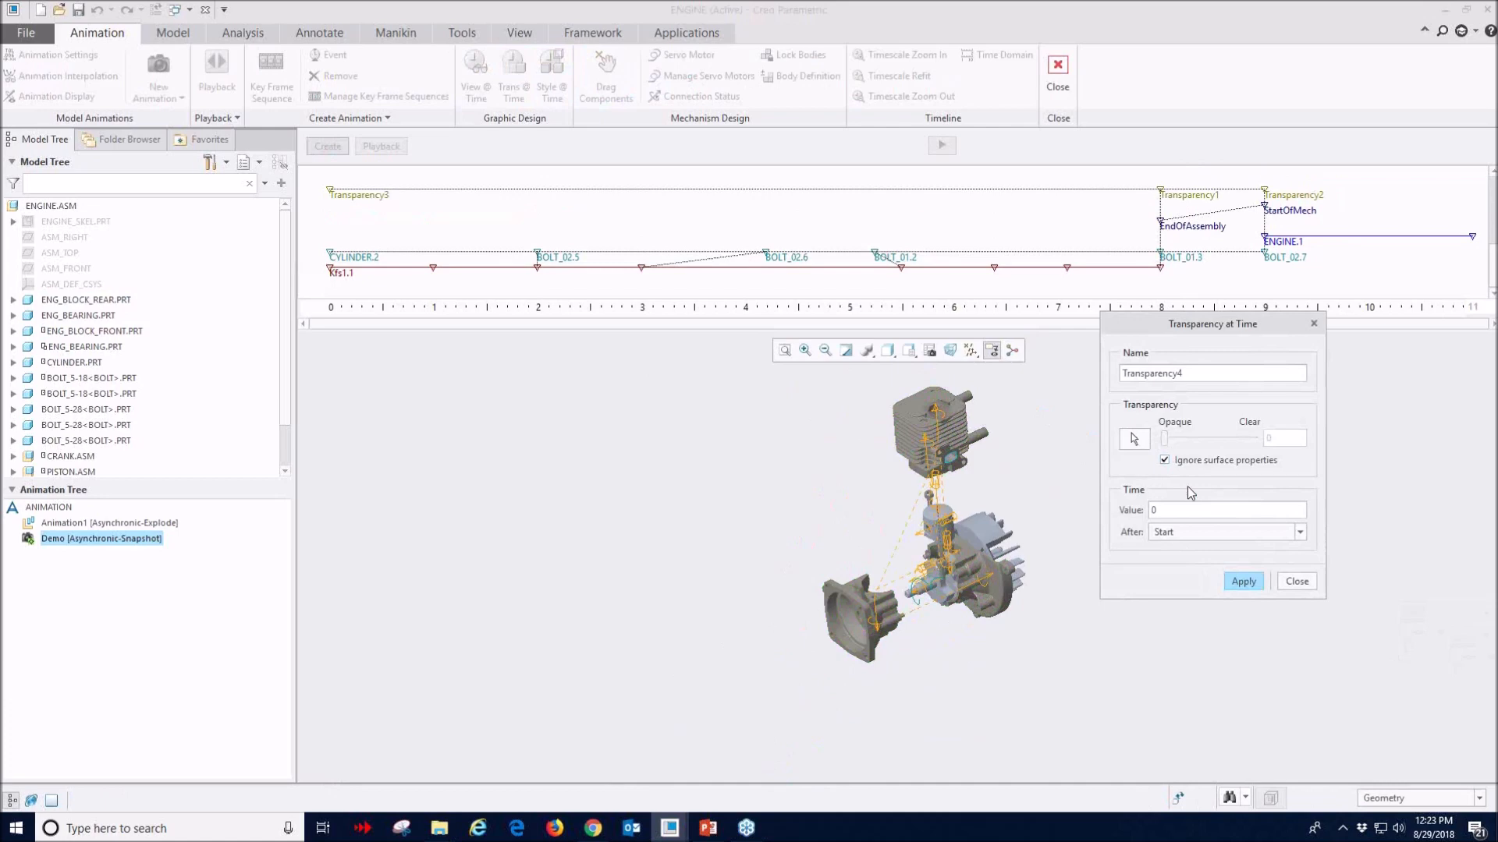
- Try to add a second transparency event of 0 for the cylinder and both engine blocks at time 0 after Start
{"action": "left_click", "coordinate": [1134, 439]}
{"action": "left_click", "coordinate": [934, 429]}
{"action": "left_click", "coordinate": [967, 561], "text": "ctrl"}
{"action": "left_click", "coordinate": [862, 619], "text": "ctrl"}
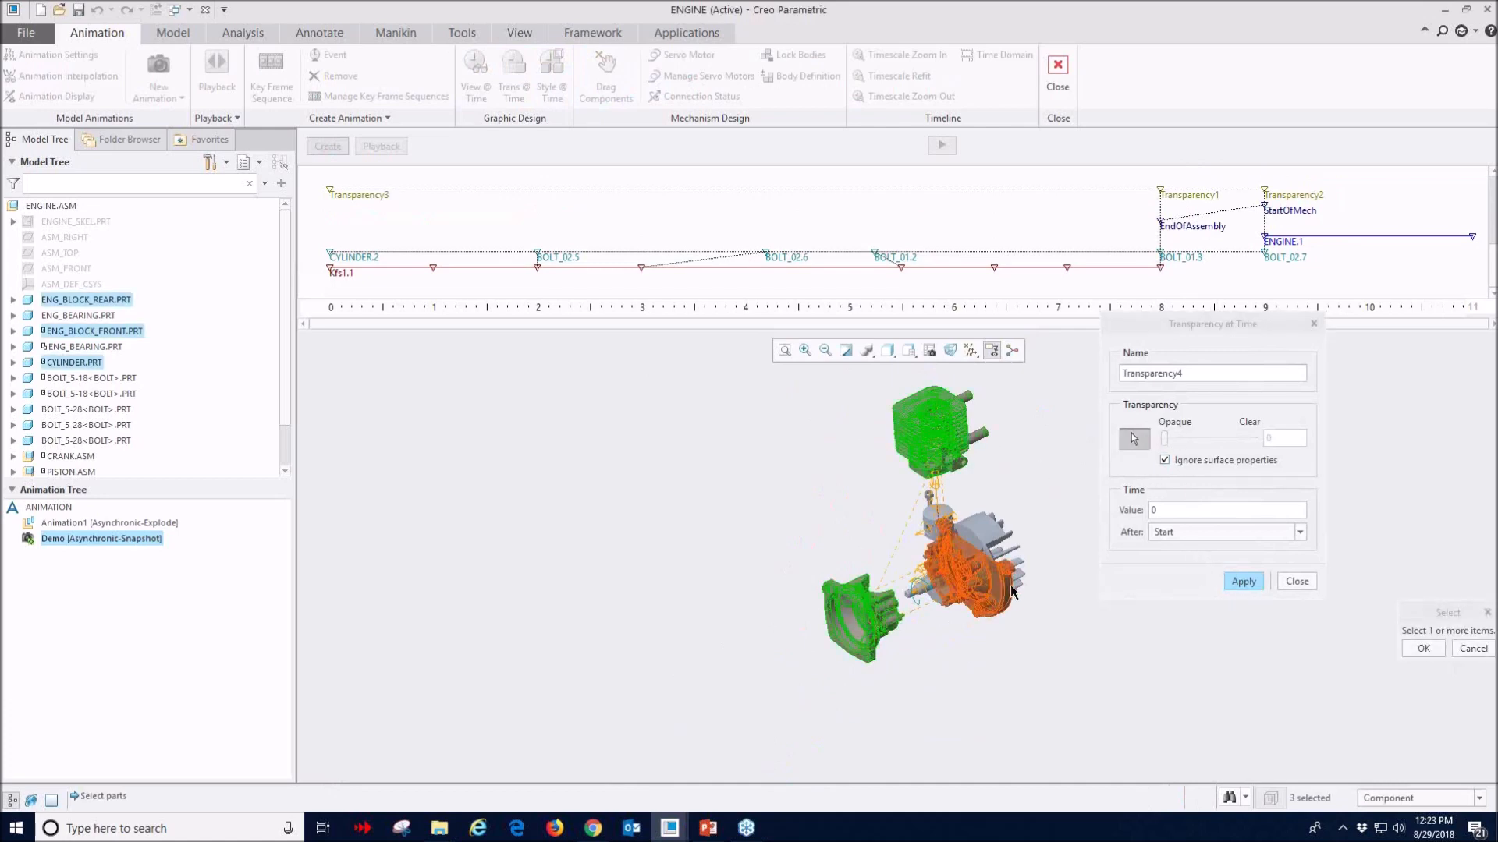
{"action": "middle_click", "coordinate": [1009, 587]}
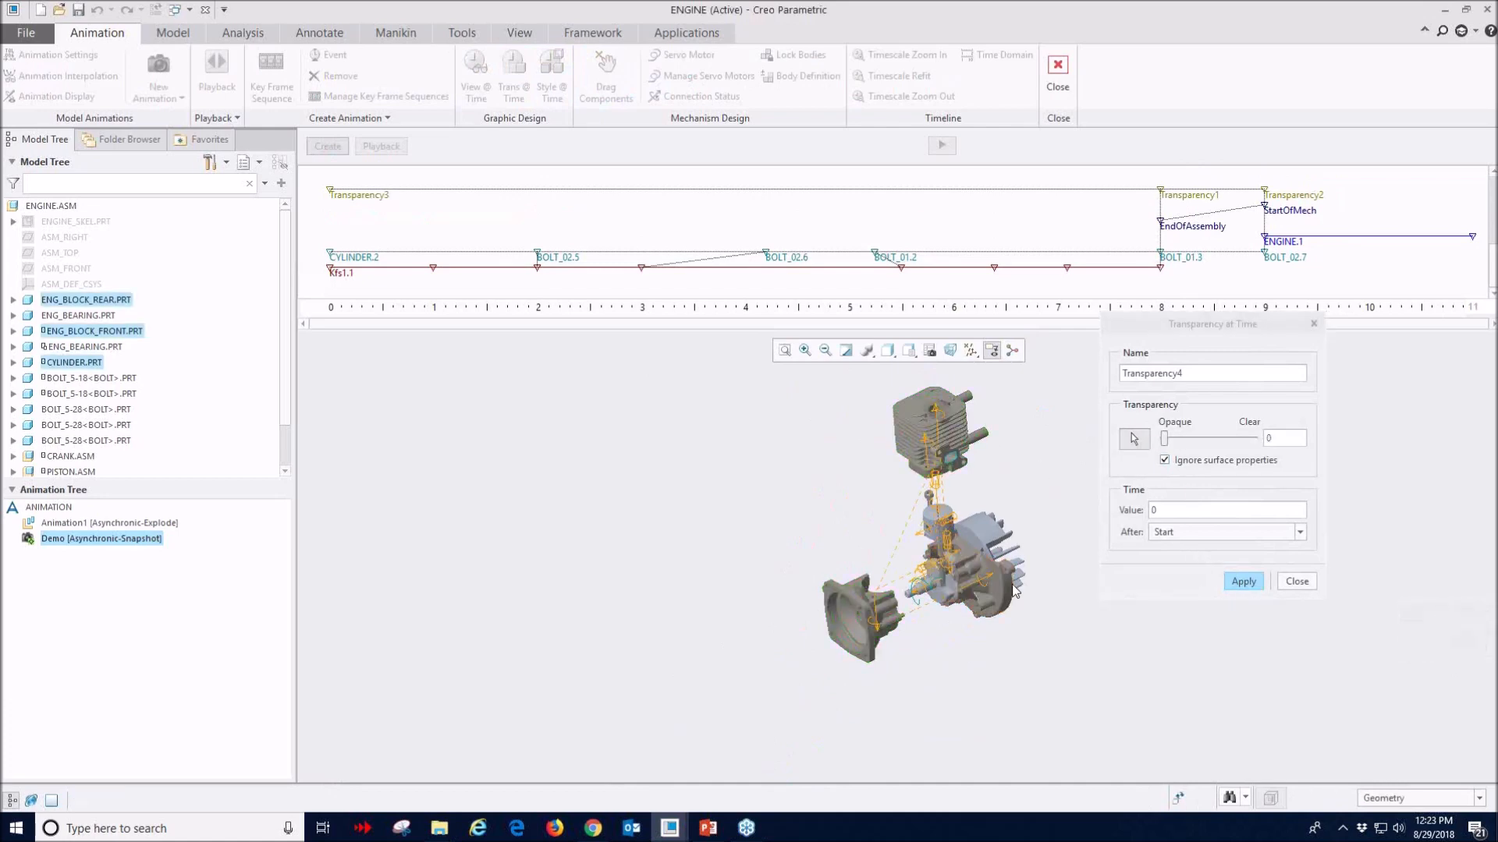
{"action": "left_click", "coordinate": [1243, 583]}
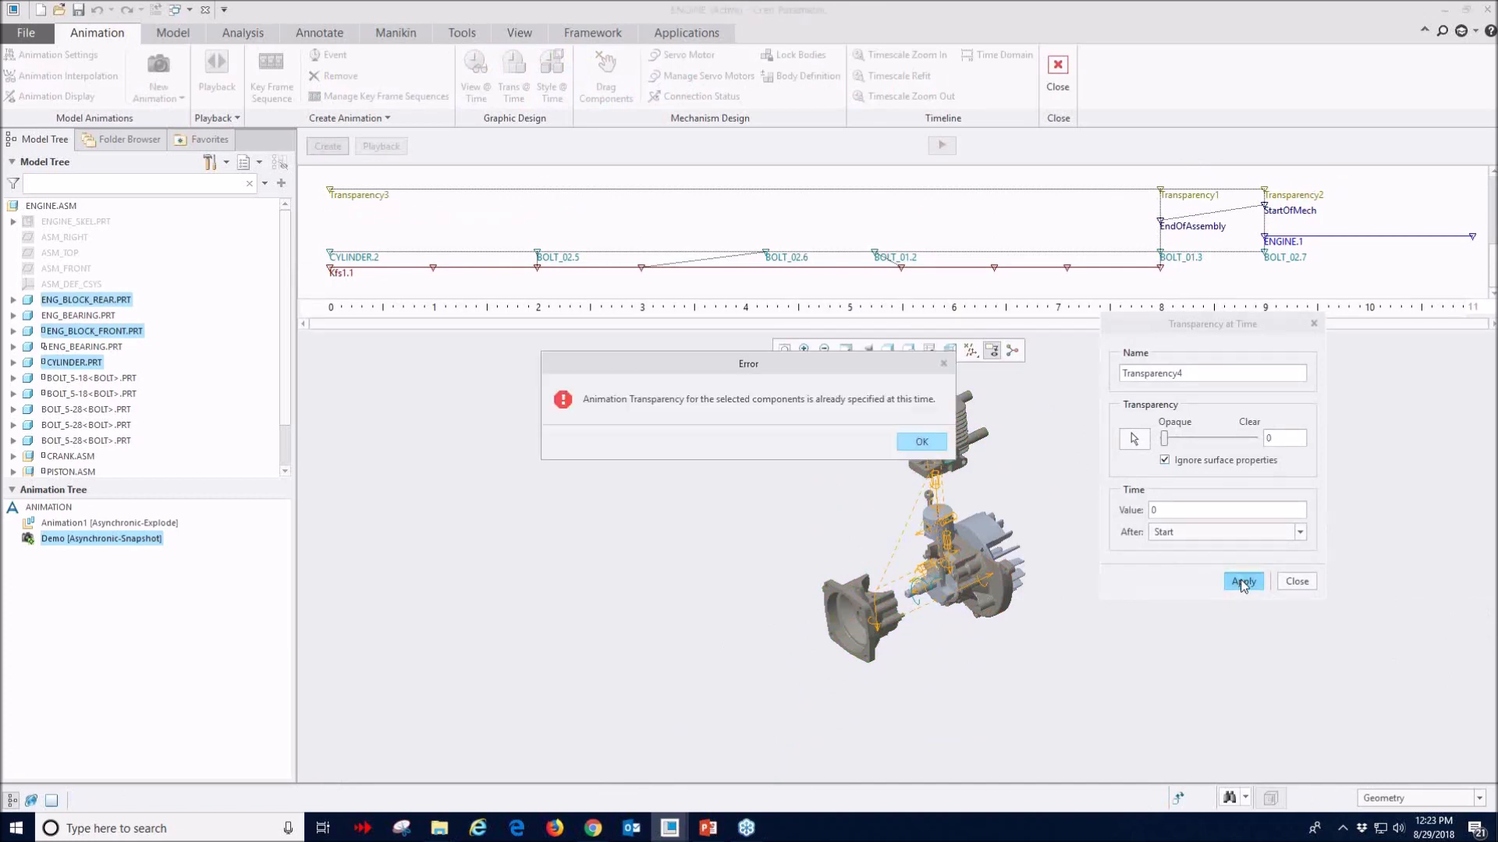
{"action": "left_click", "coordinate": [922, 442]}
{"action": "left_click", "coordinate": [1296, 581]}
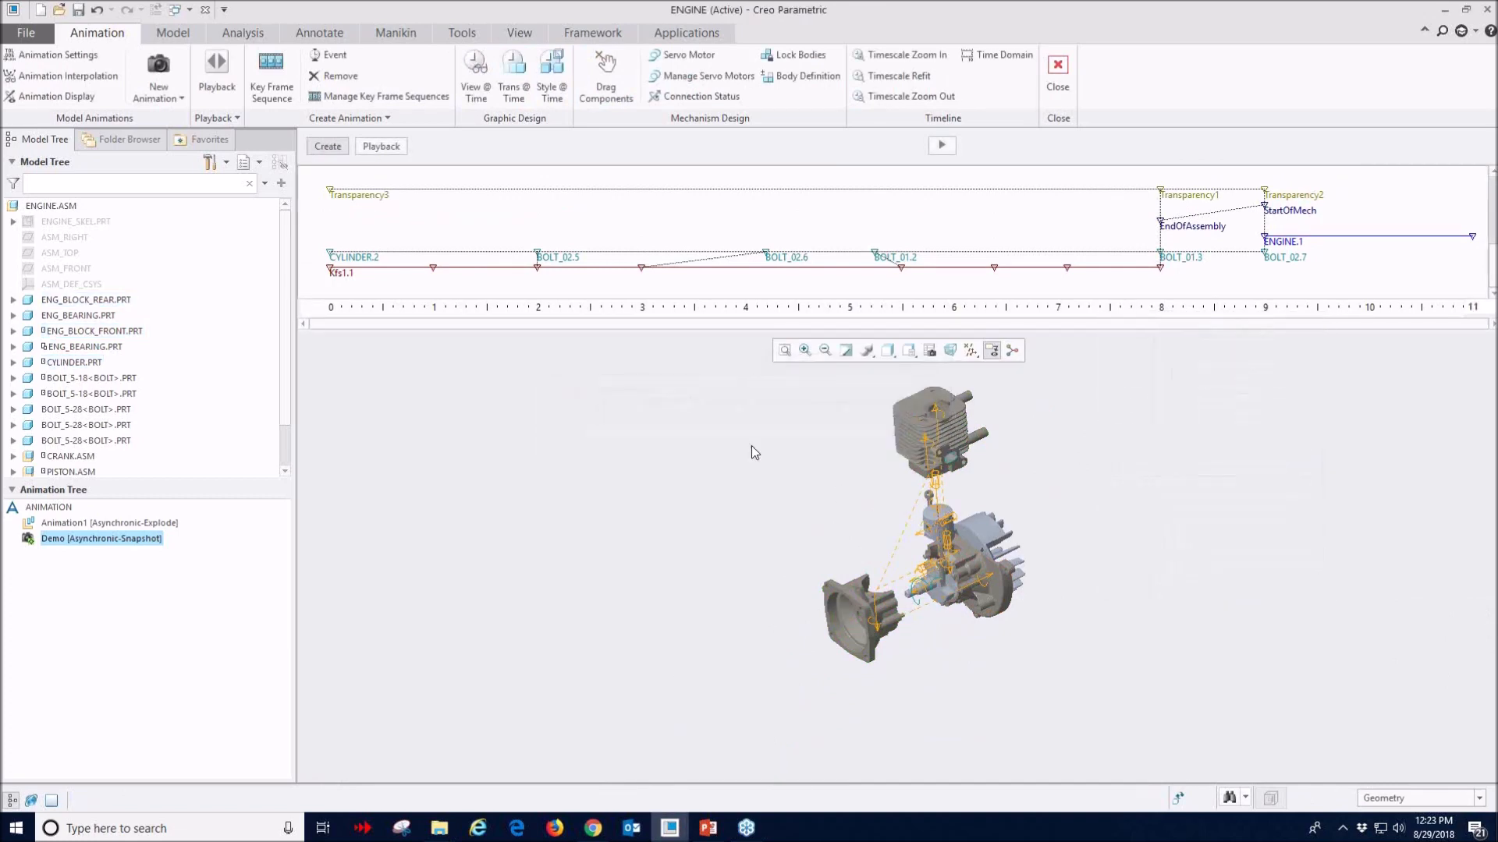
- Regenerate the Demo animation, overwriting the existing result set, and reduce the timeline area's height
{"action": "left_click", "coordinate": [942, 146]}
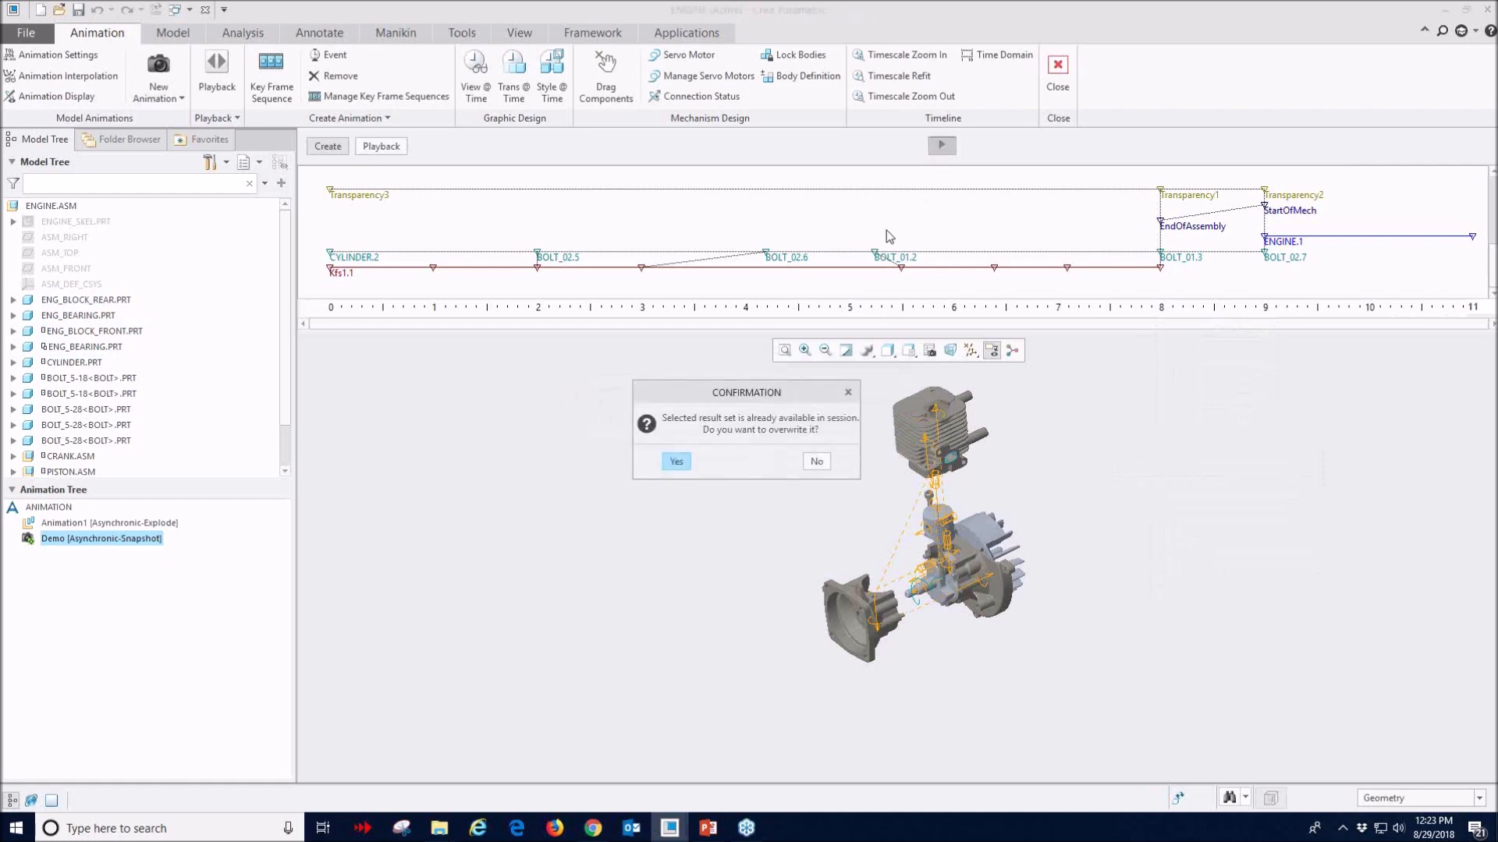
{"action": "left_click", "coordinate": [678, 464]}
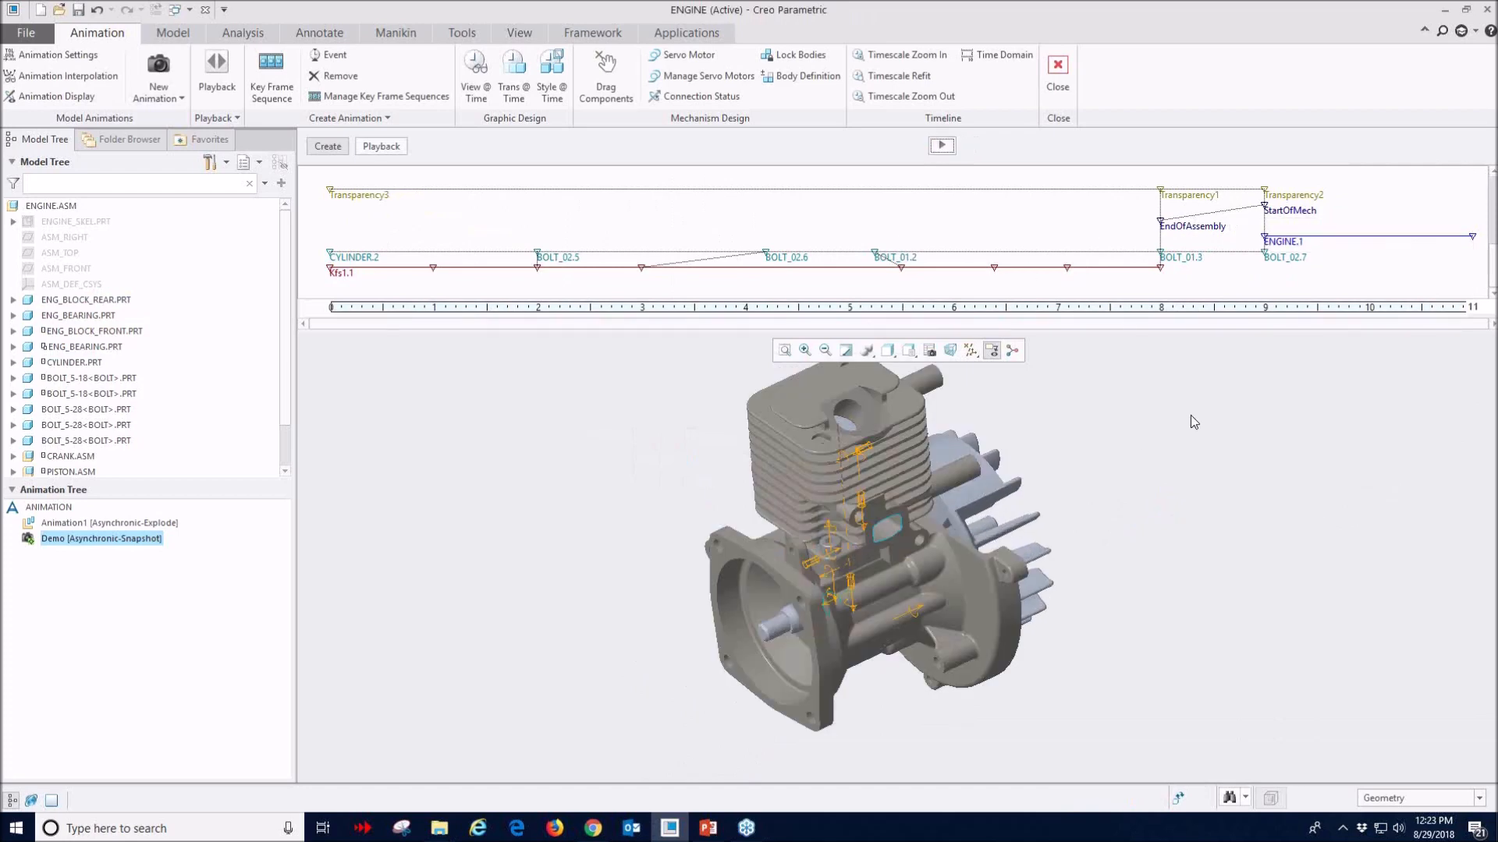
{"action": "left_click_drag", "start_coordinate": [754, 330], "coordinate": [753, 271]}
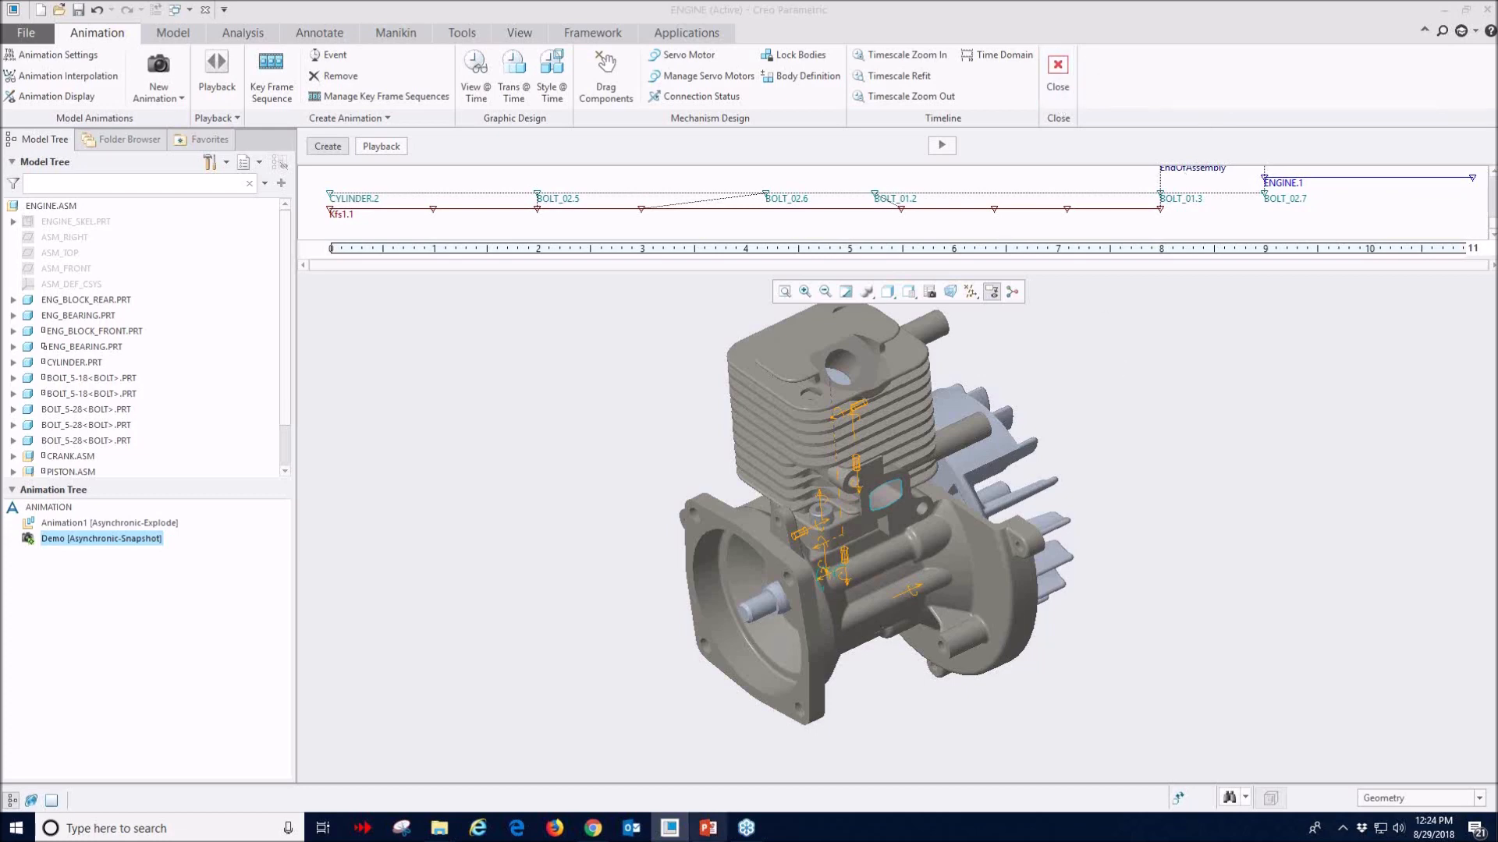
- Switch to the PowerPoint presentation and start the slide show from the Contact Information slide
{"action": "mouse_move", "coordinate": [707, 826]}
{"action": "left_click", "coordinate": [778, 705]}
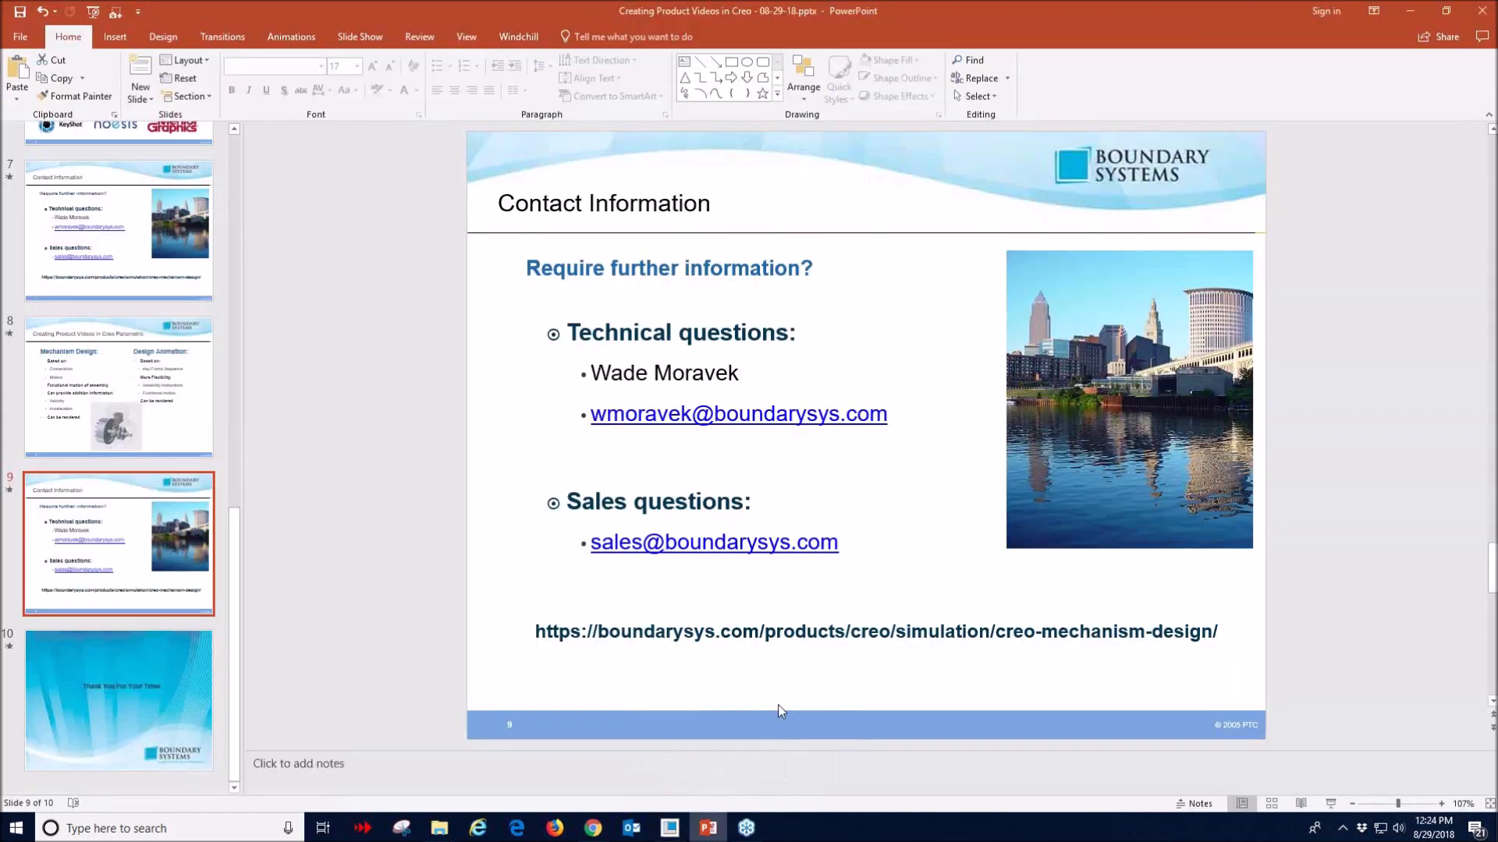
{"action": "left_click", "coordinate": [1331, 803]}
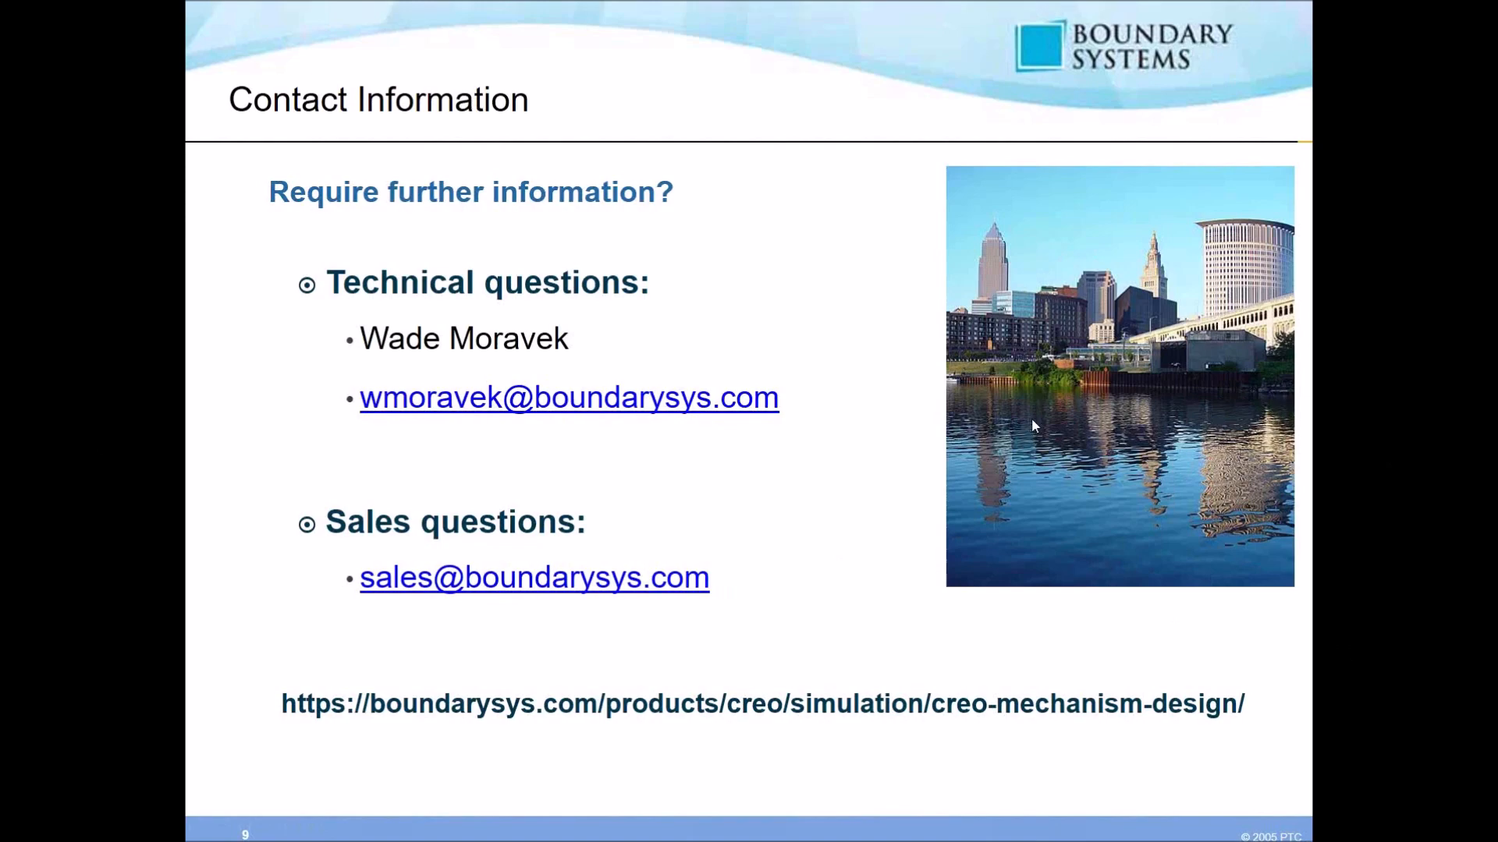
- End the slide show, switch to Creo Parametric and close the animation environment
{"action": "key", "text": "Escape"}
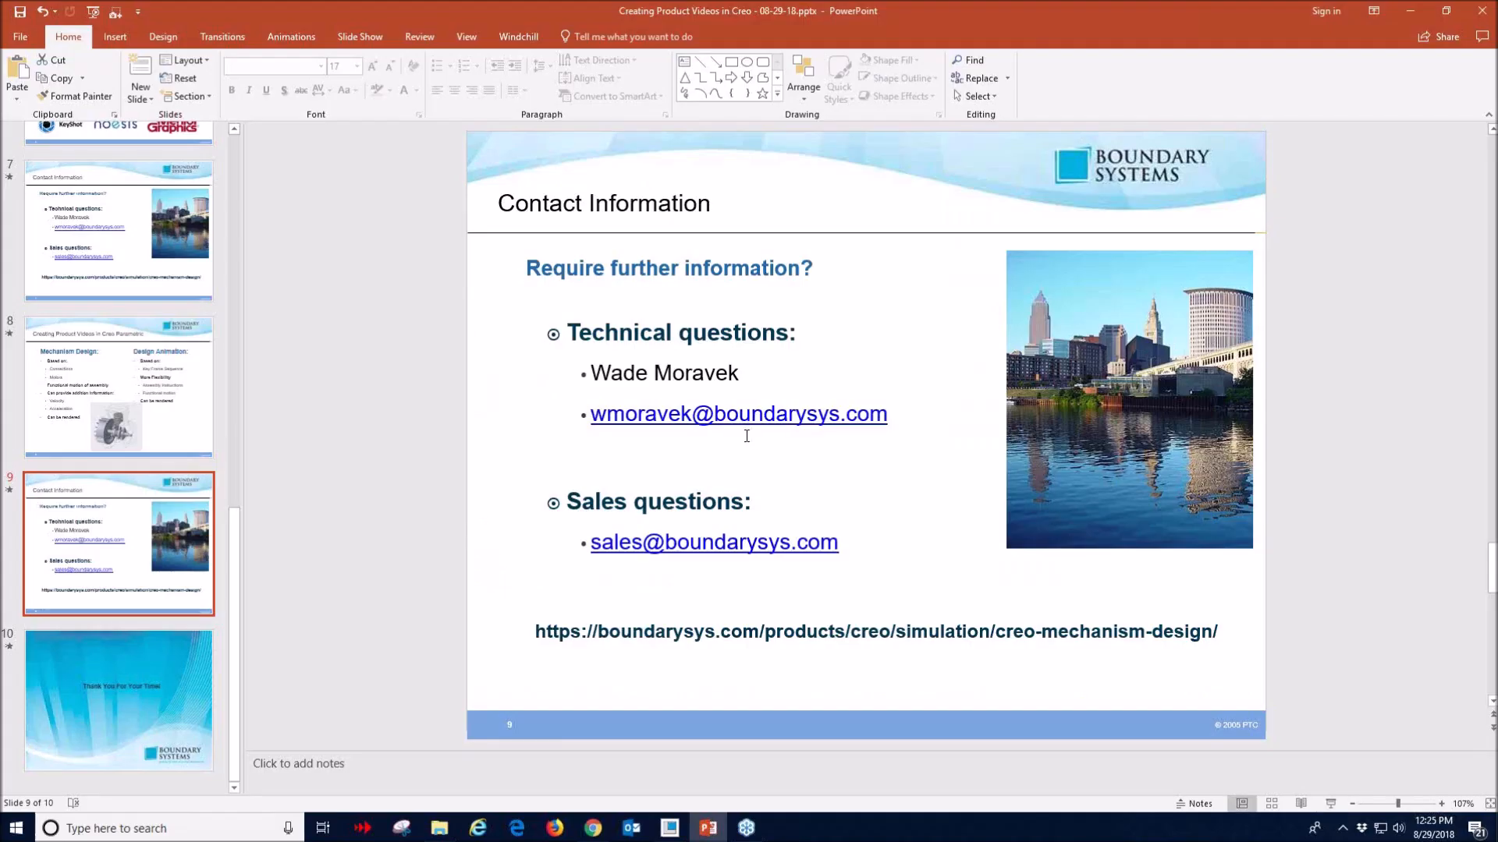
{"action": "left_click", "coordinate": [683, 827]}
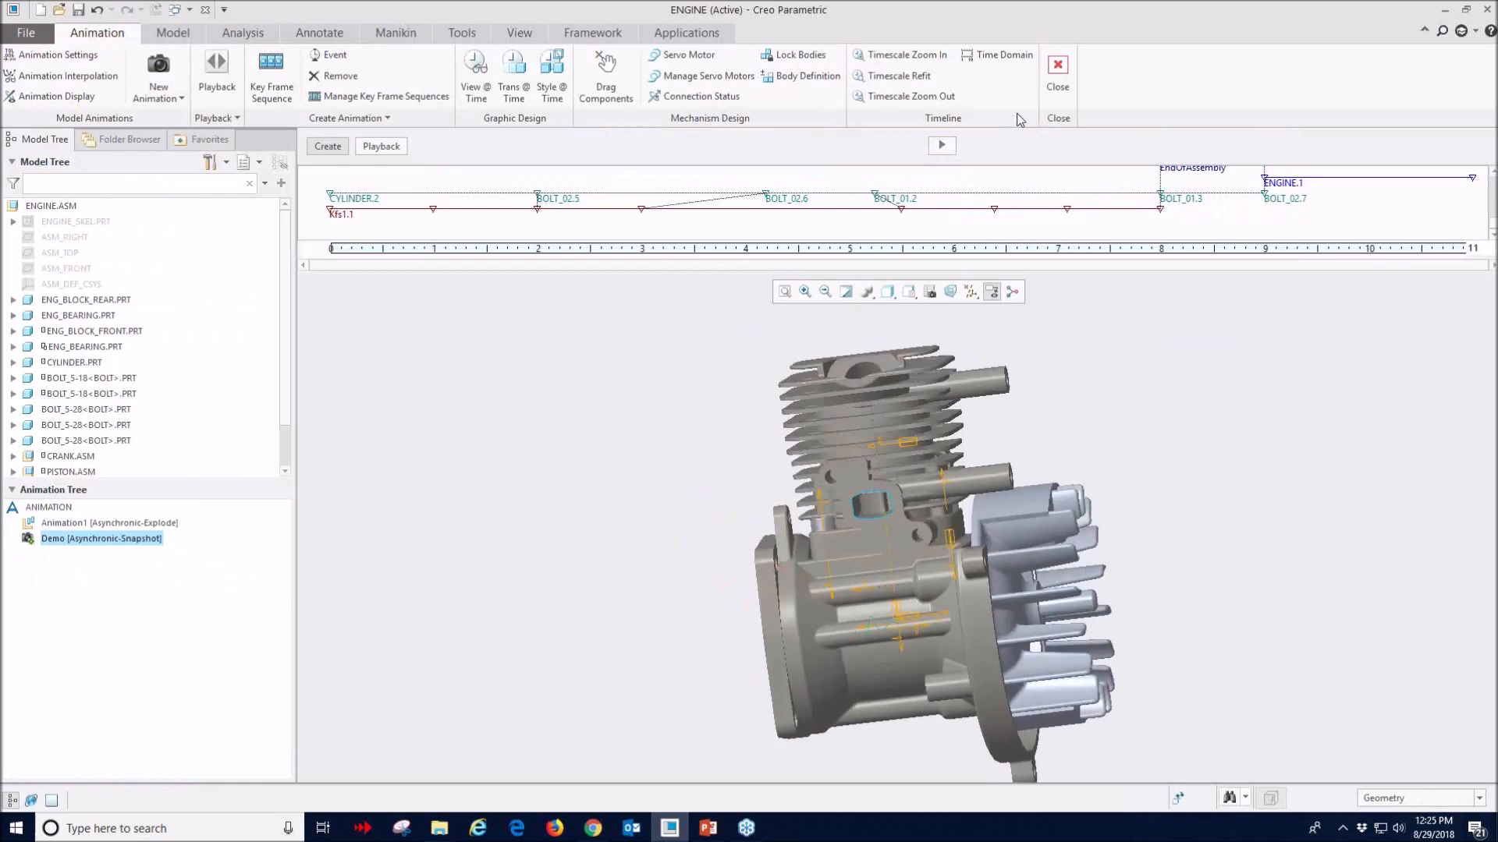
{"action": "left_click", "coordinate": [1058, 71]}
- Create a planar section through the engine assembly on the ASM_RIGHT datum plane with an offset of 0.00
{"action": "left_click", "coordinate": [790, 497]}
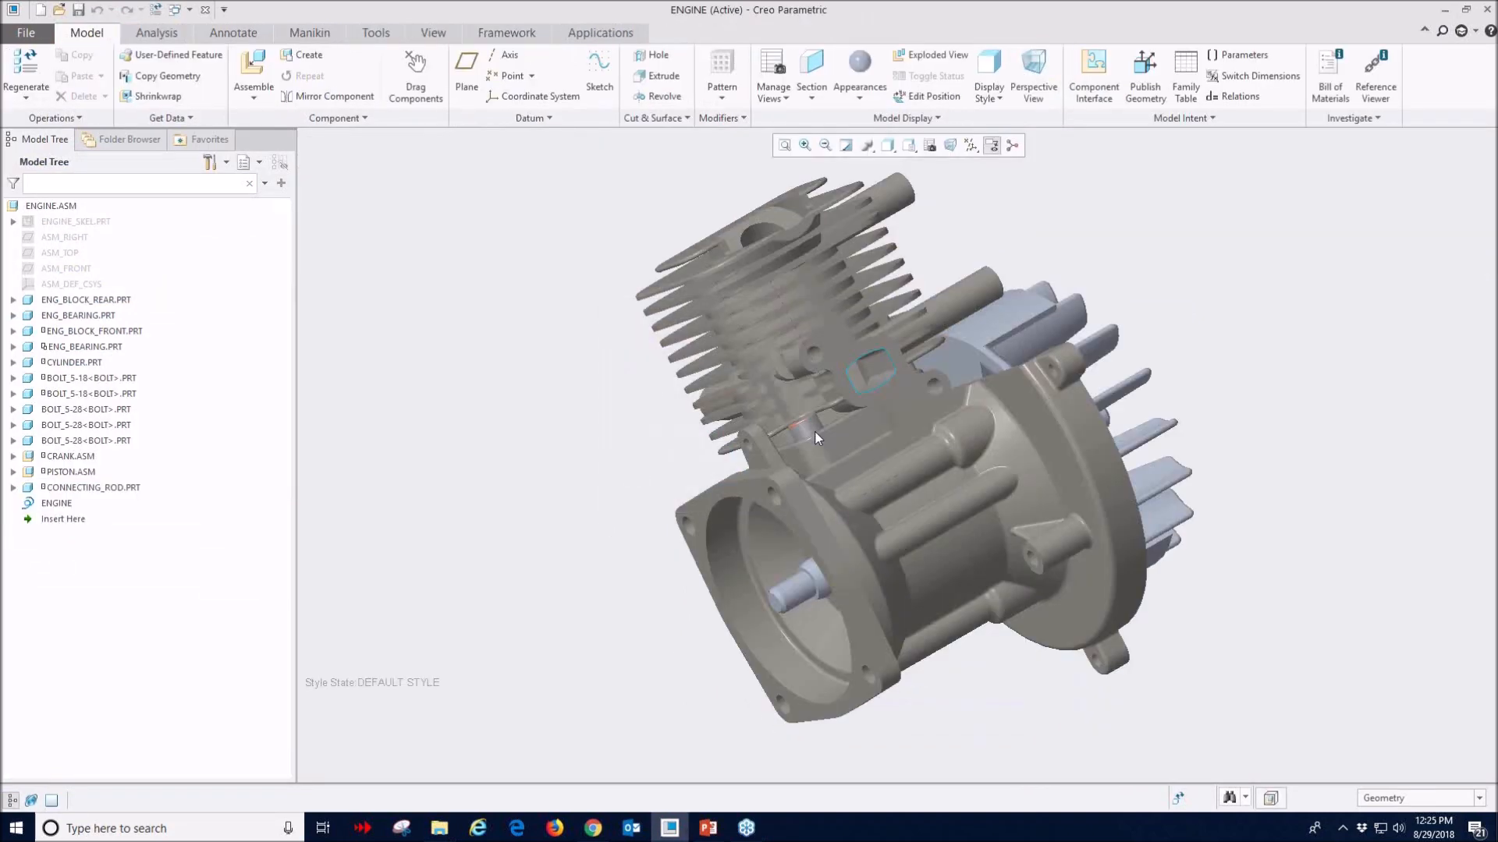
{"action": "middle_click_drag", "start_coordinate": [560, 409], "coordinate": [601, 308]}
{"action": "scroll", "coordinate": [631, 395], "scroll_direction": "down", "scroll_amount": 3}
{"action": "left_click", "coordinate": [783, 286]}
{"action": "left_click", "coordinate": [613, 184]}
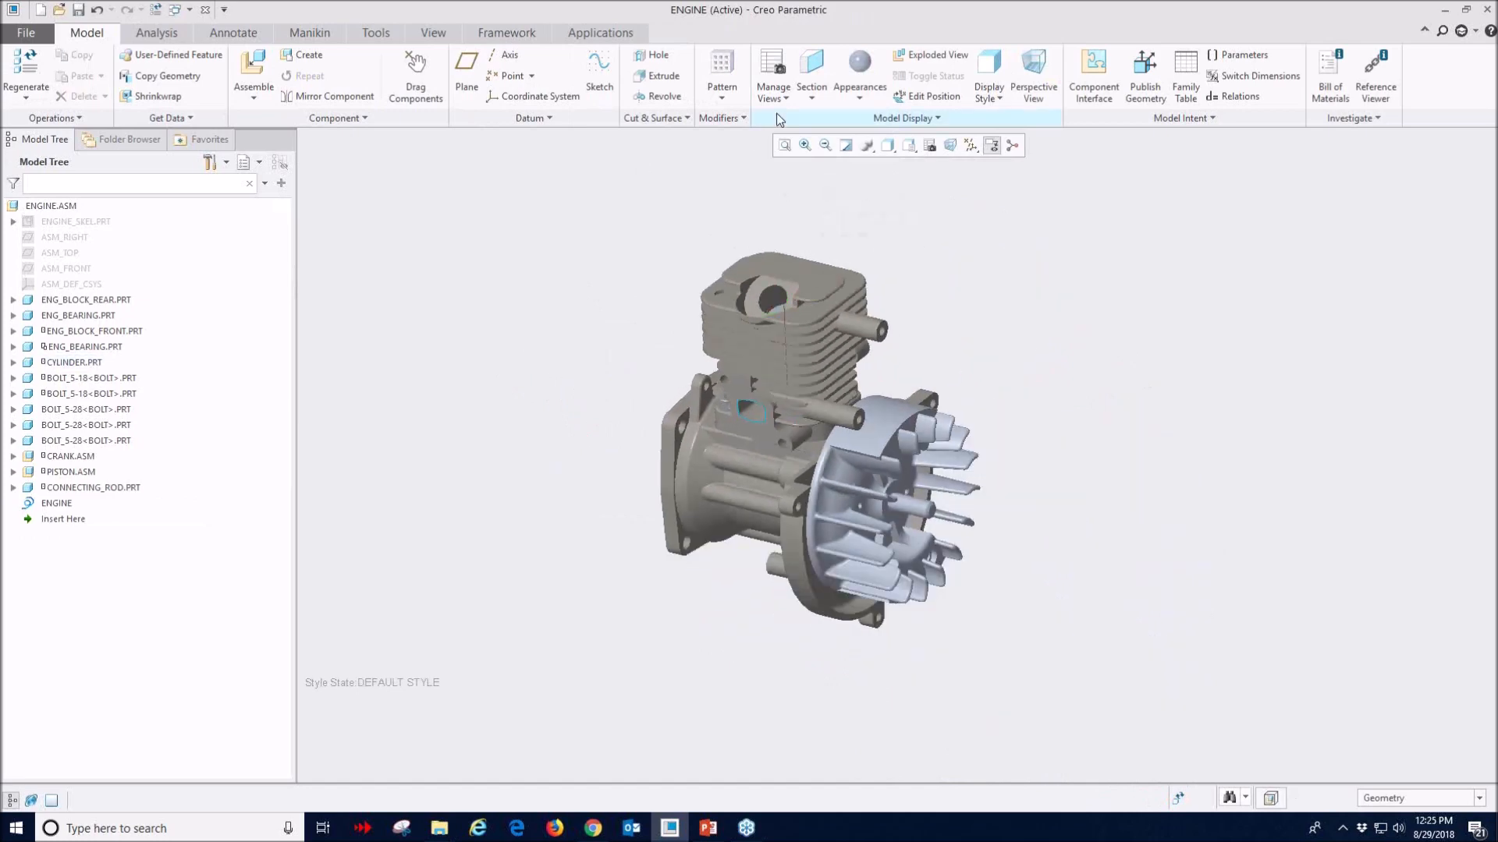
{"action": "left_click", "coordinate": [813, 92]}
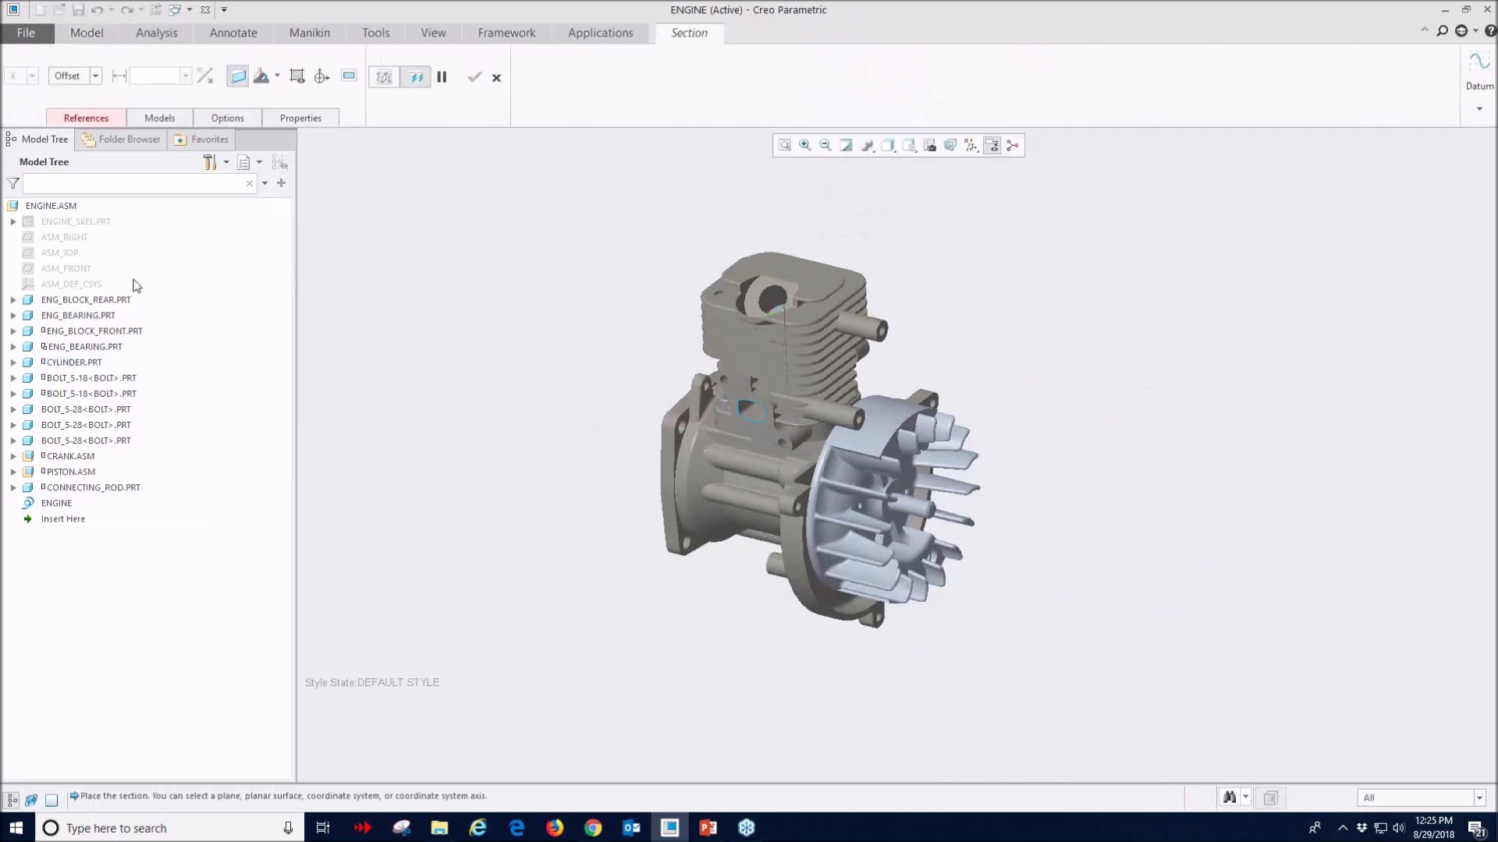
{"action": "left_click", "coordinate": [67, 238]}
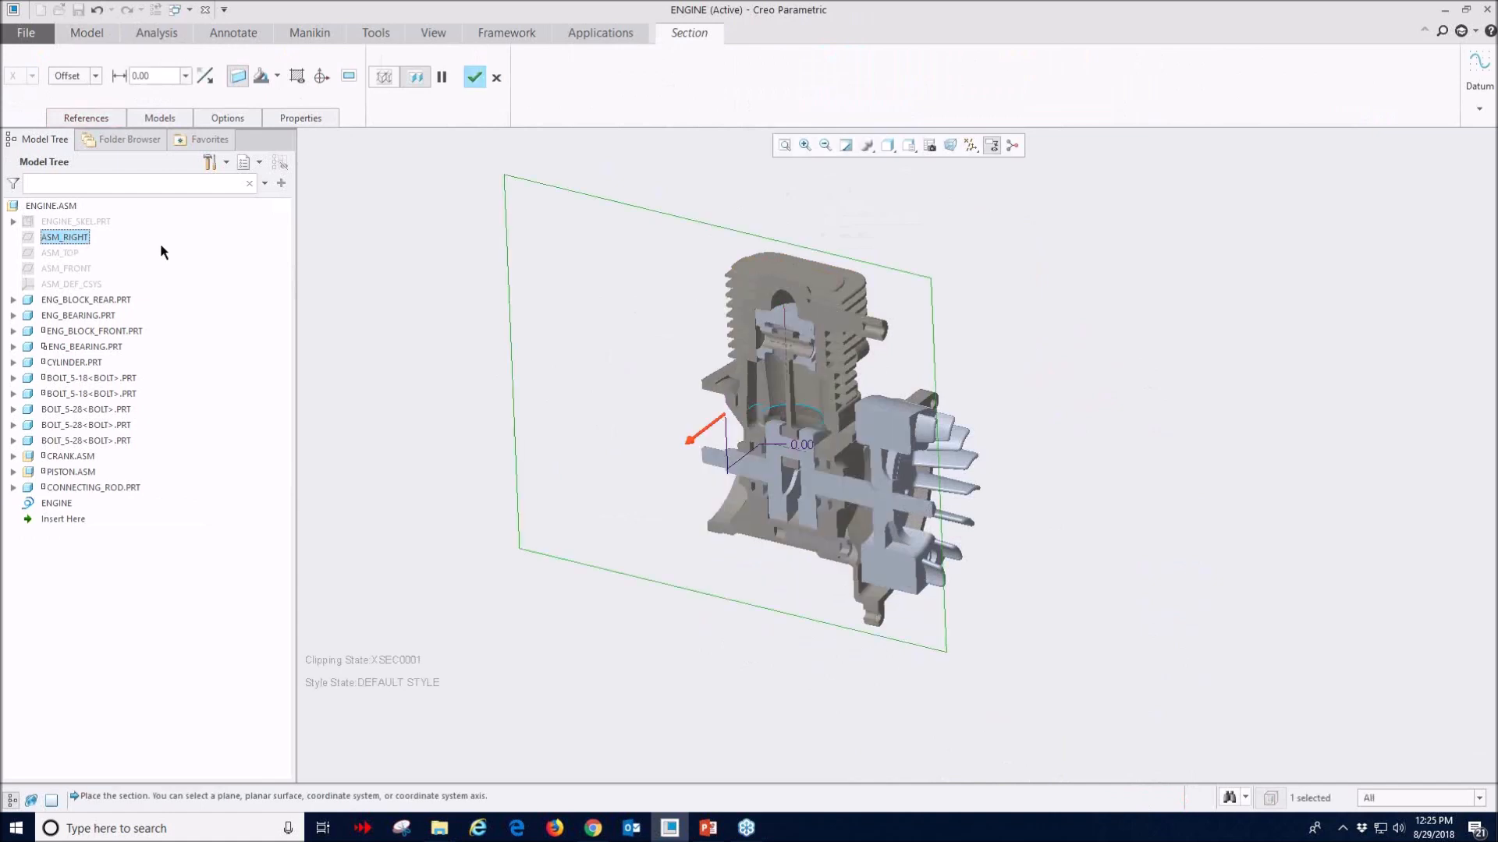
{"action": "left_click", "coordinate": [475, 78]}
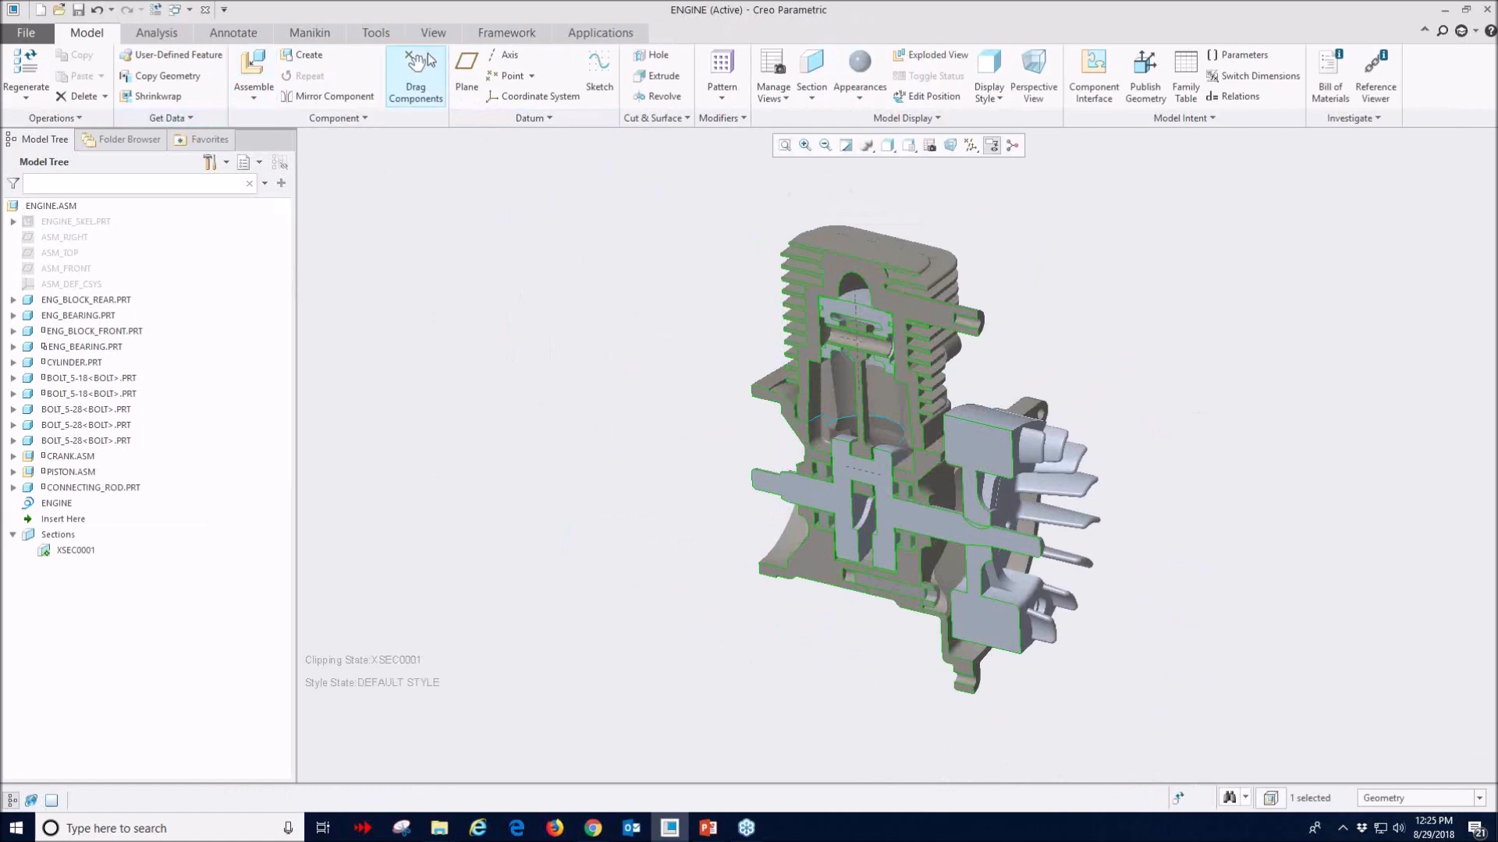
- Open the Mechanism application and run the Engine_run kinematic analysis on the sectioned engine
{"action": "left_click", "coordinate": [600, 33]}
{"action": "left_click", "coordinate": [295, 63]}
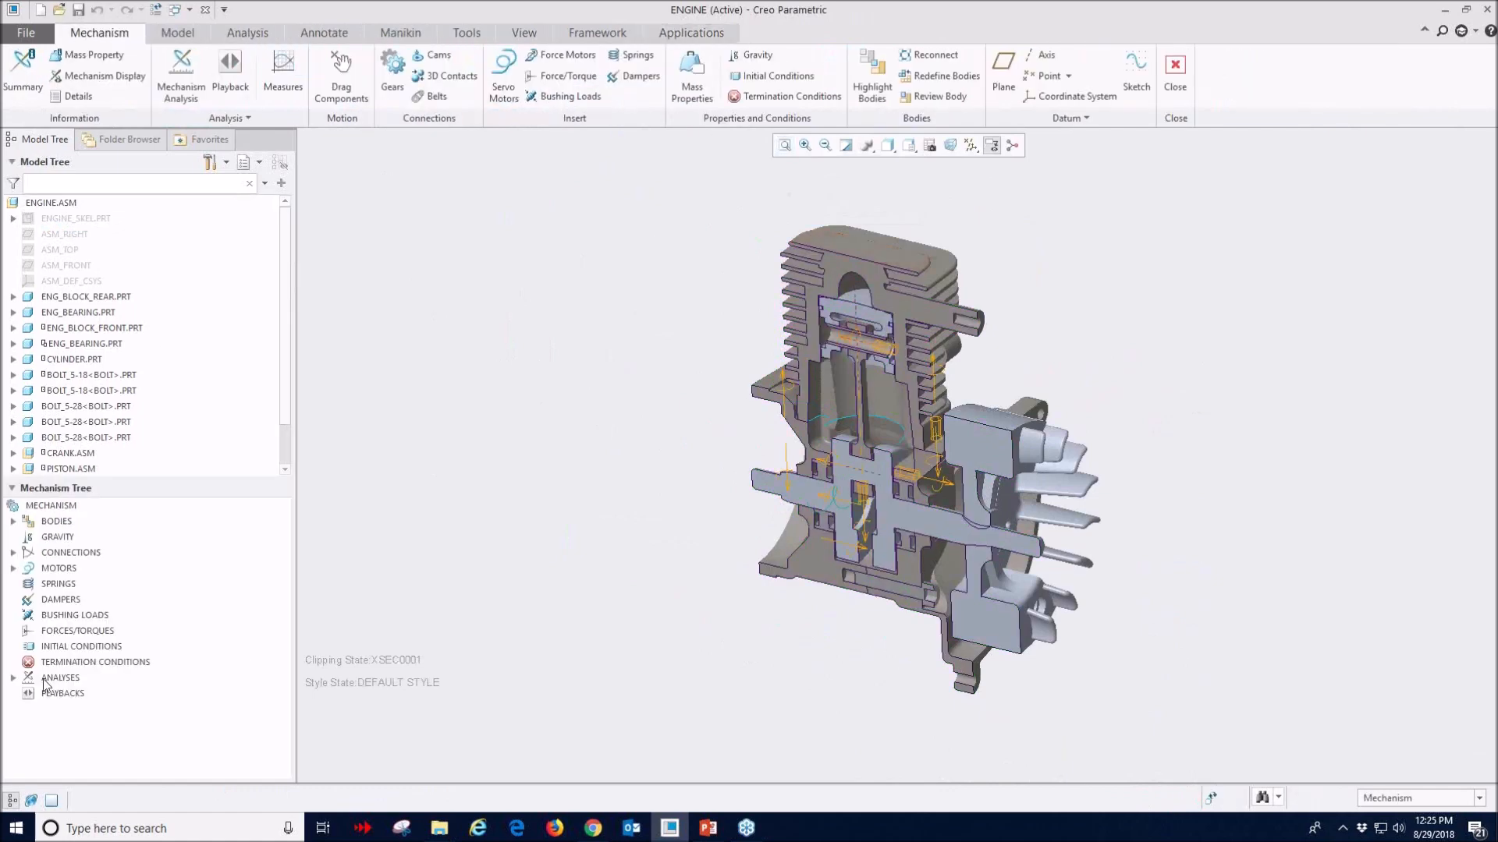
{"action": "left_click", "coordinate": [14, 678]}
{"action": "right_click", "coordinate": [78, 708]}
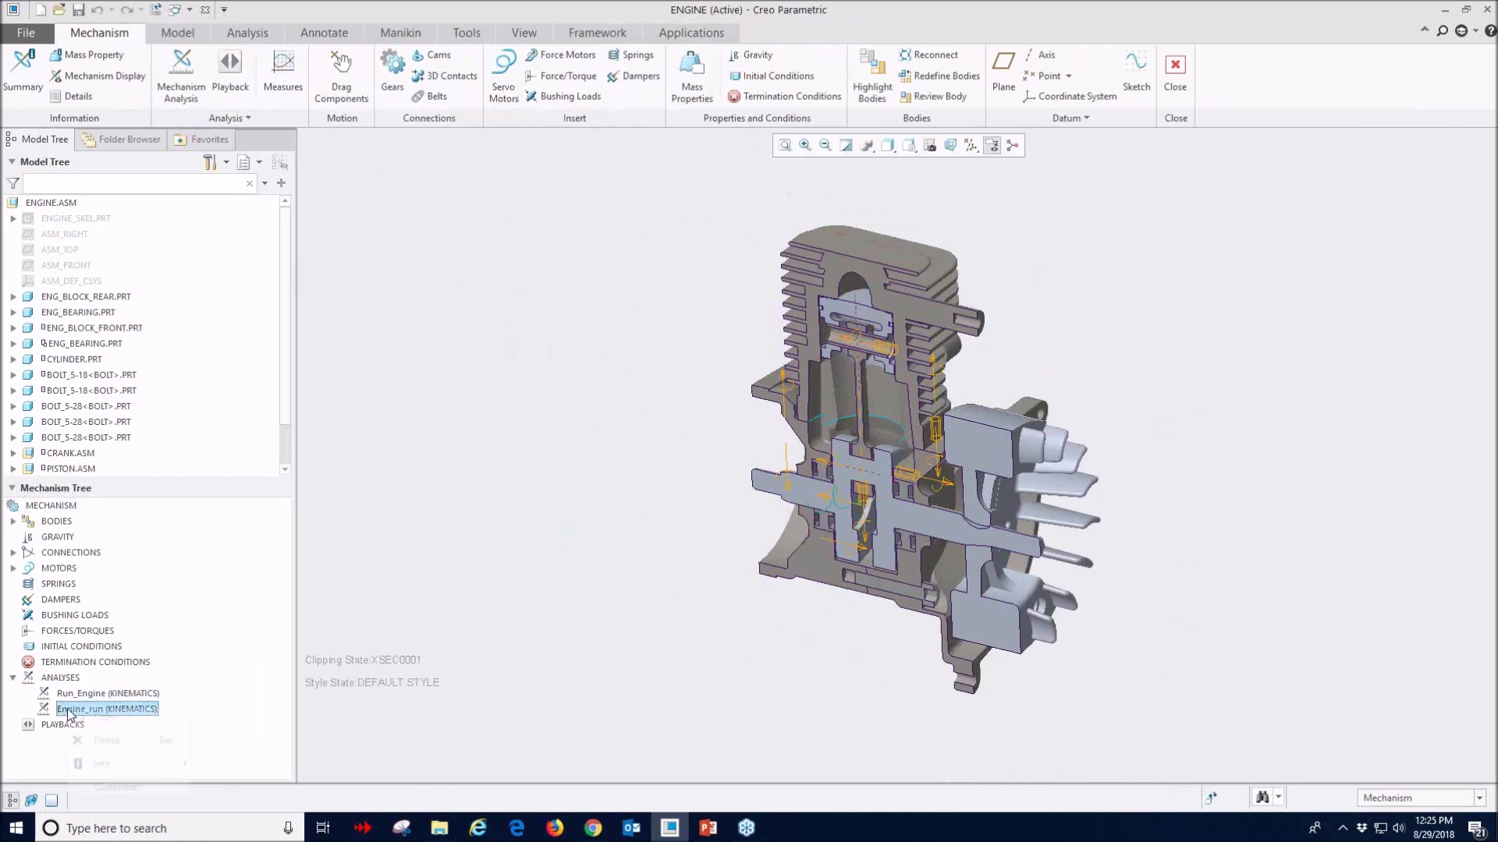
{"action": "left_click", "coordinate": [75, 679]}
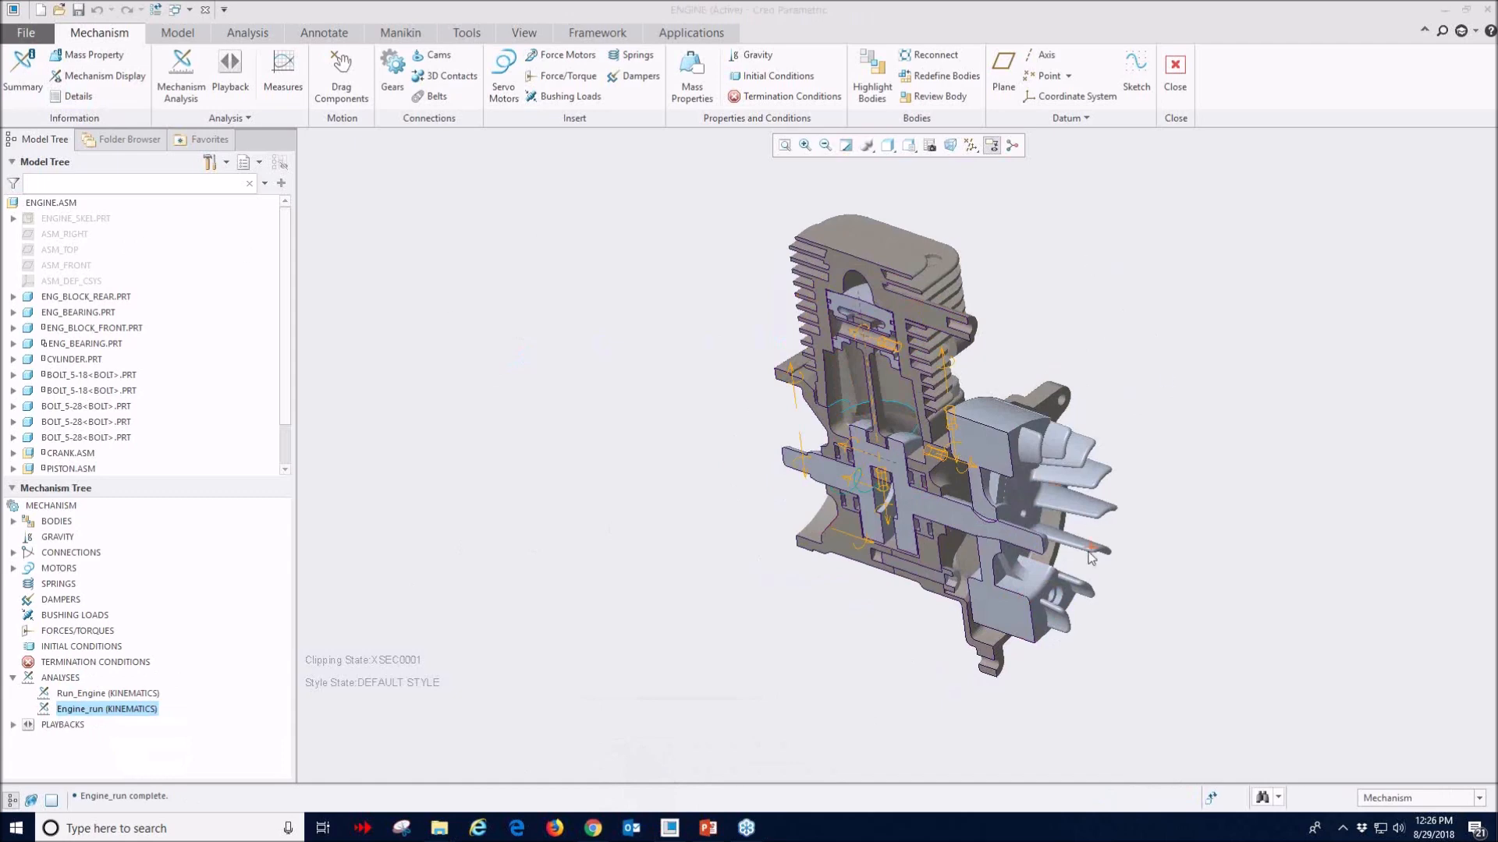
- Switch to the PowerPoint presentation and restart the slide show from the Contact Information slide
{"action": "left_click", "coordinate": [709, 828]}
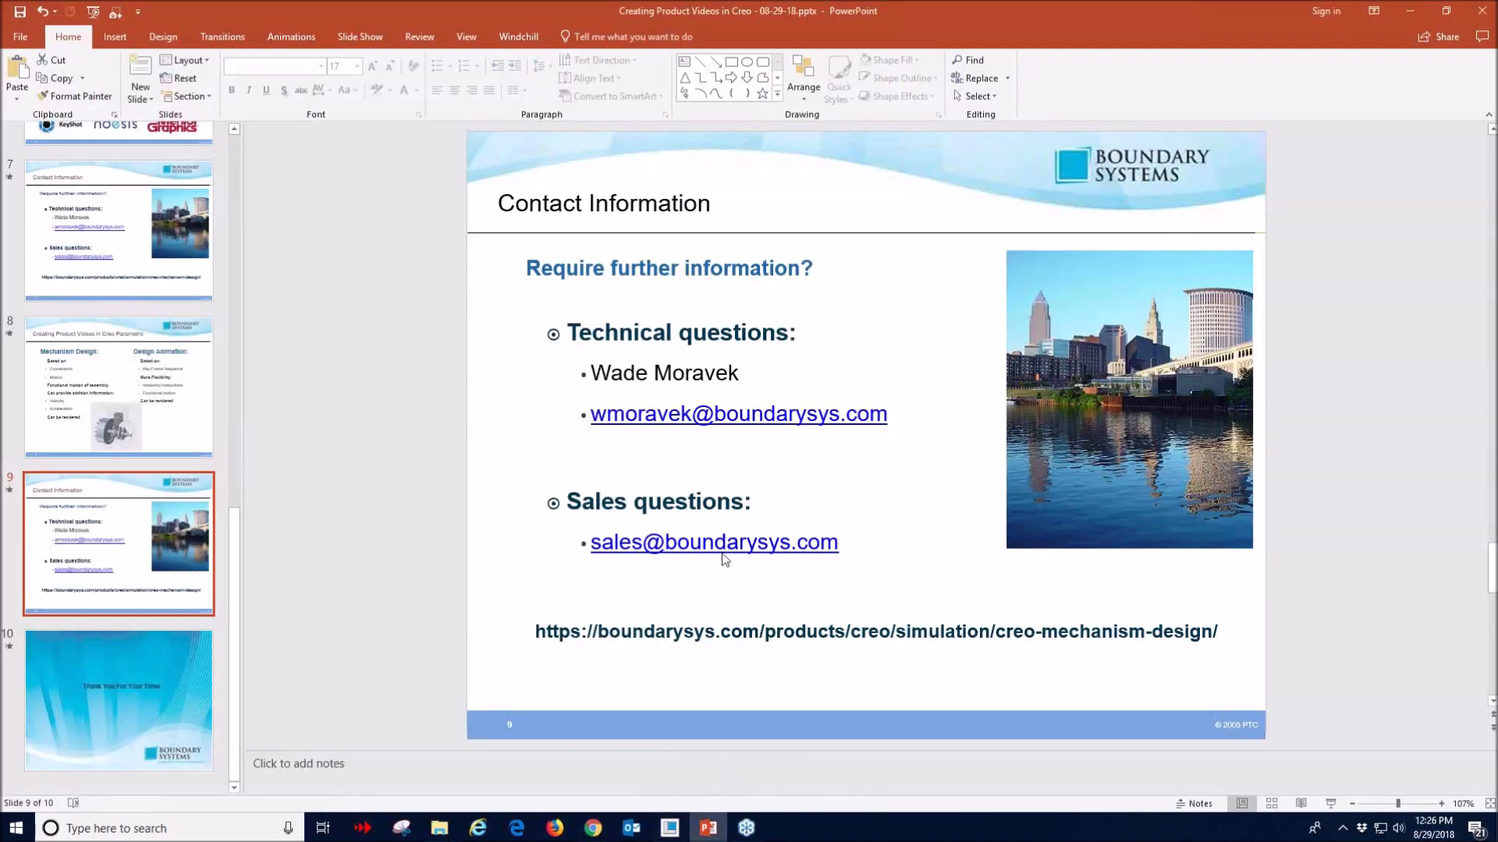
{"action": "left_click", "coordinate": [1331, 804]}
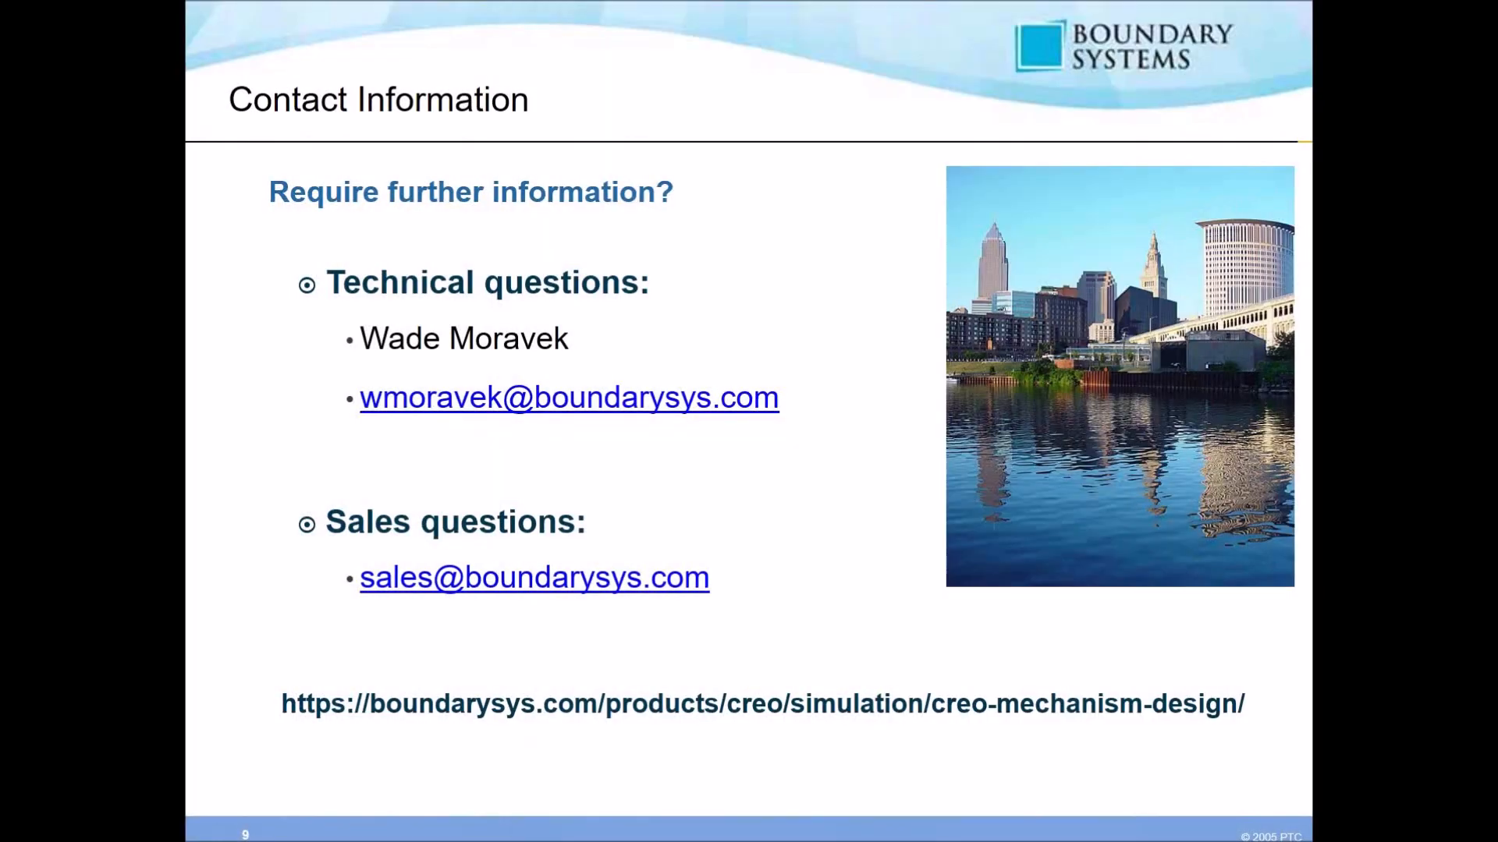
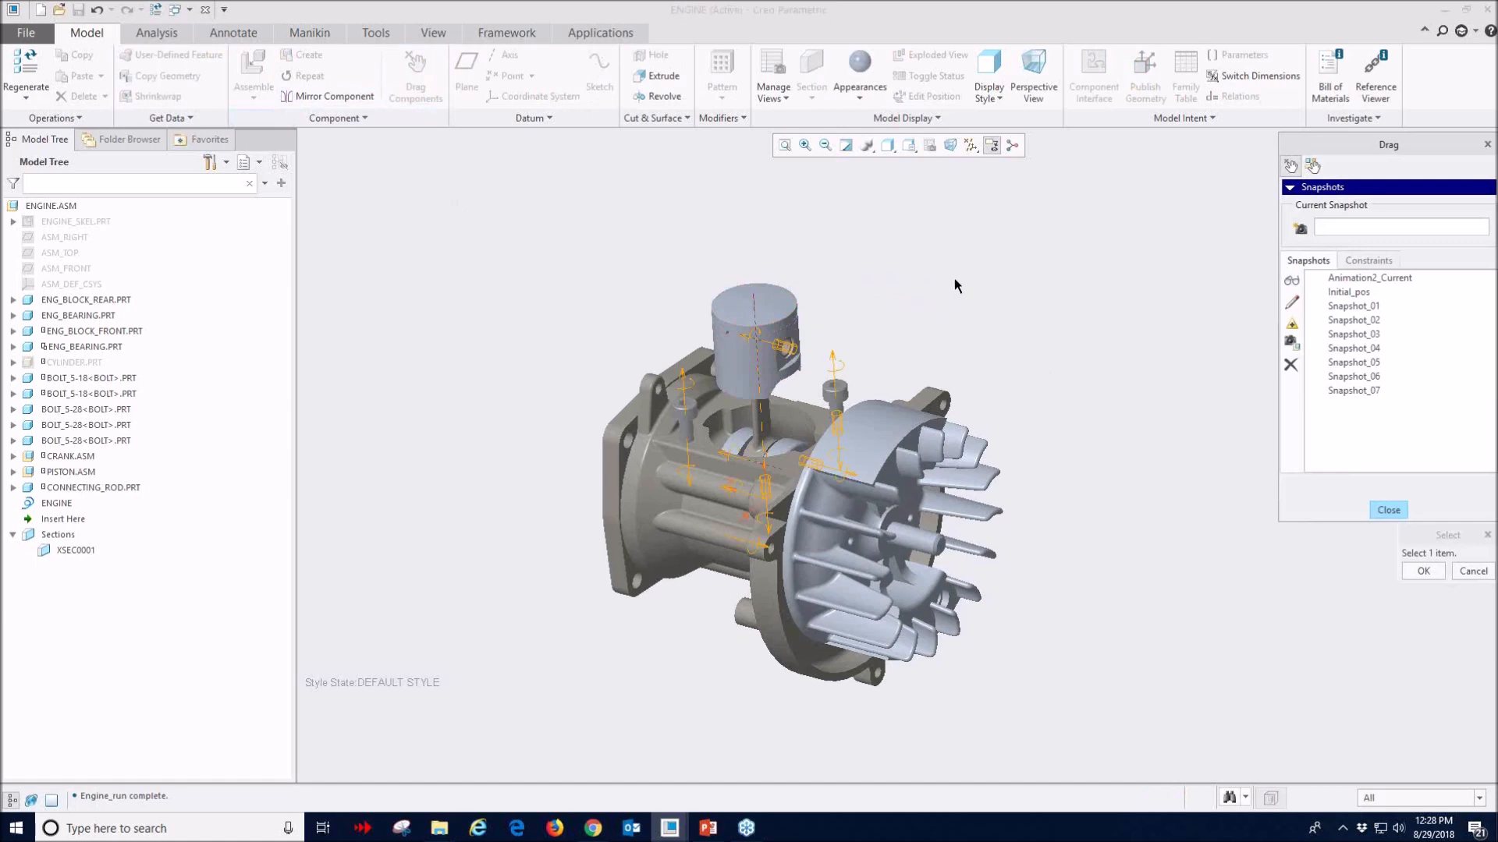
- Add a drag constraint that disables the connection joining the piston and the connecting rod
{"action": "scroll", "coordinate": [874, 365], "scroll_direction": "down", "scroll_amount": 4}
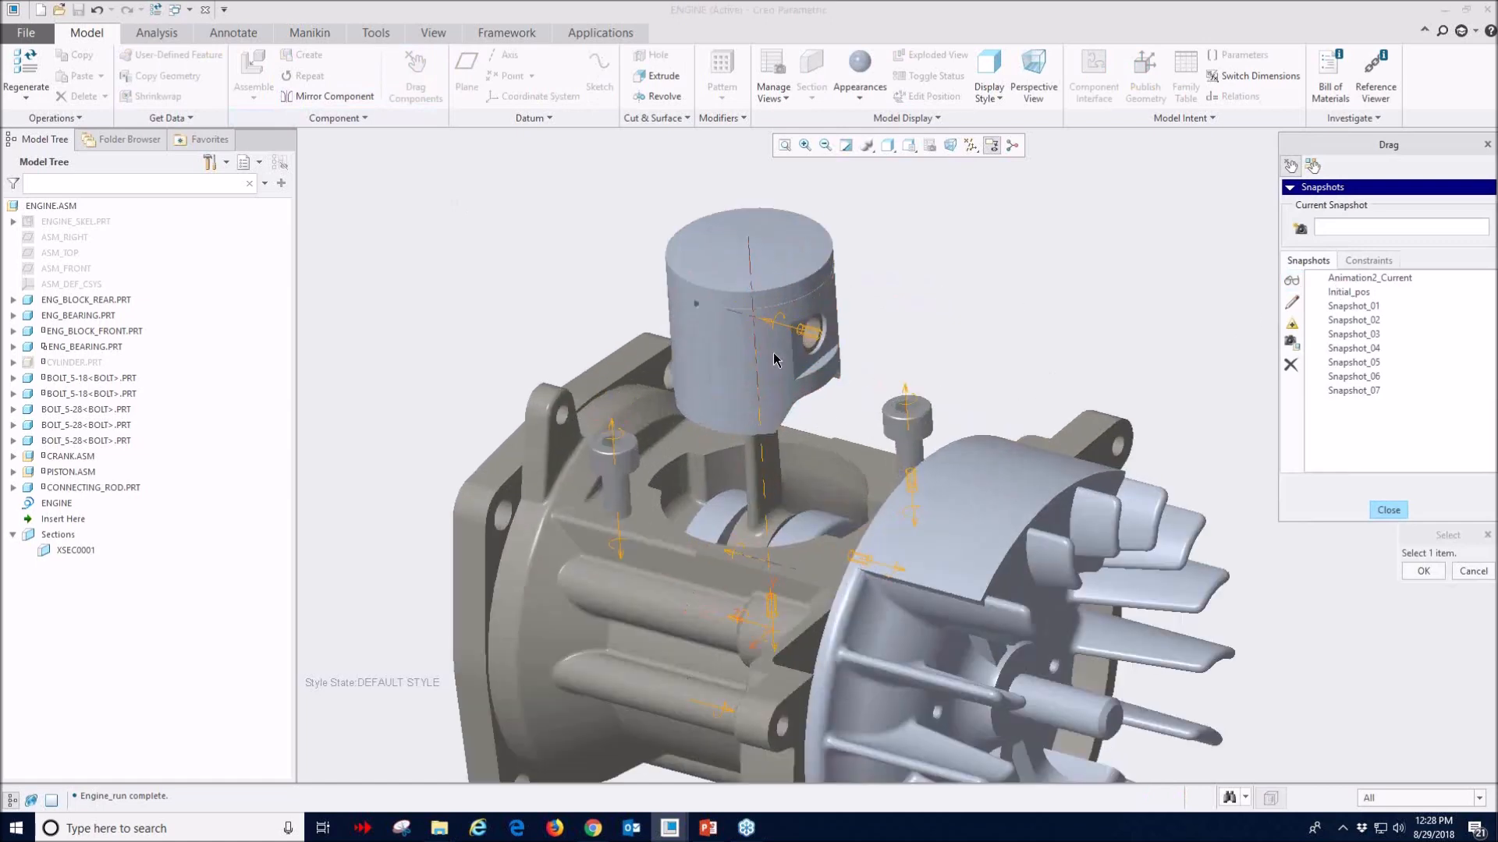
{"action": "scroll", "coordinate": [897, 330], "scroll_direction": "up", "scroll_amount": 3}
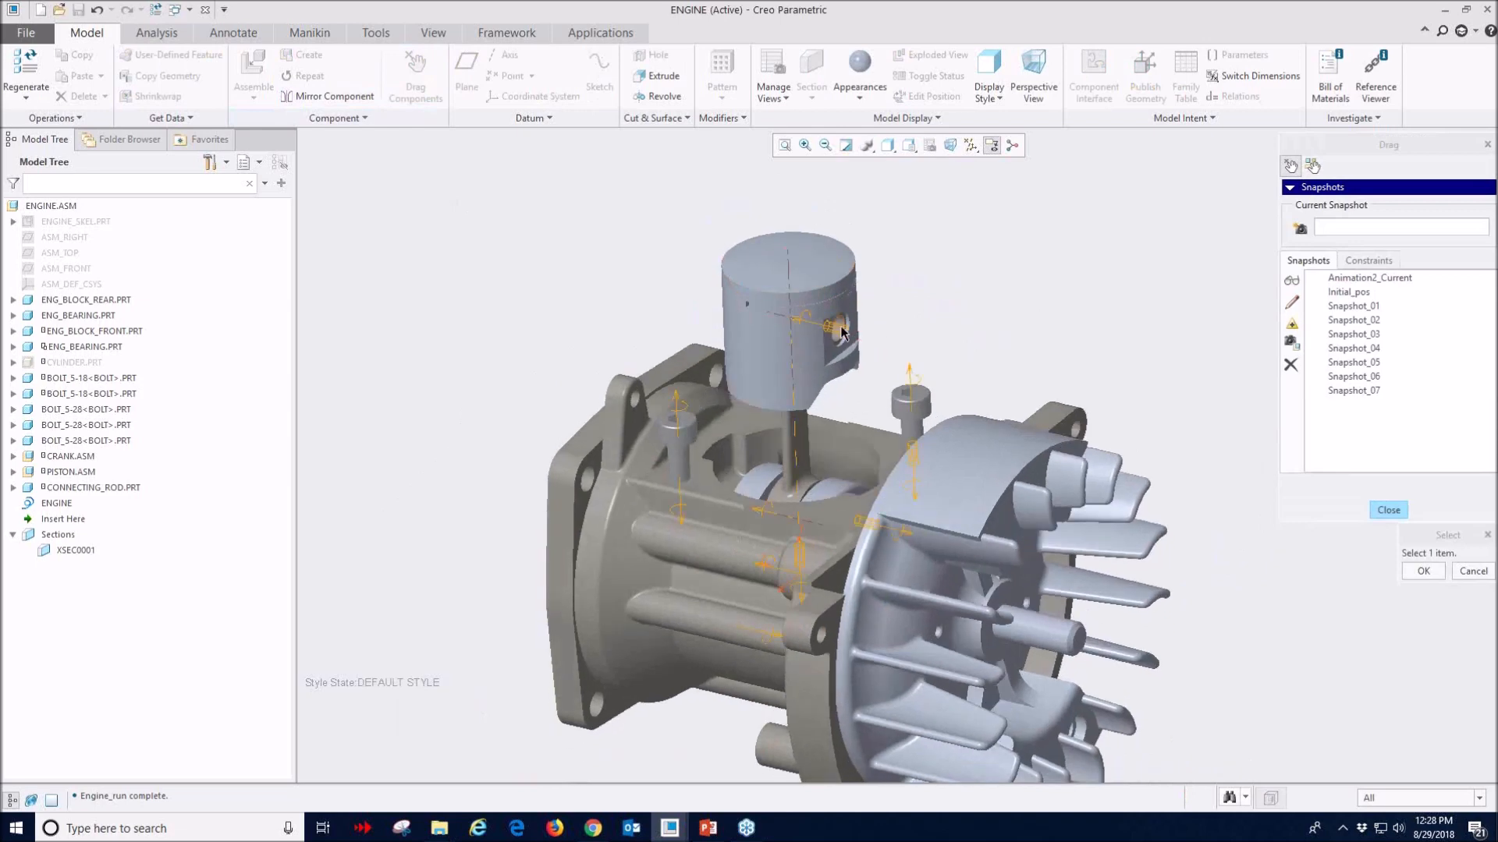
{"action": "middle_click_drag", "start_coordinate": [844, 324], "coordinate": [835, 336]}
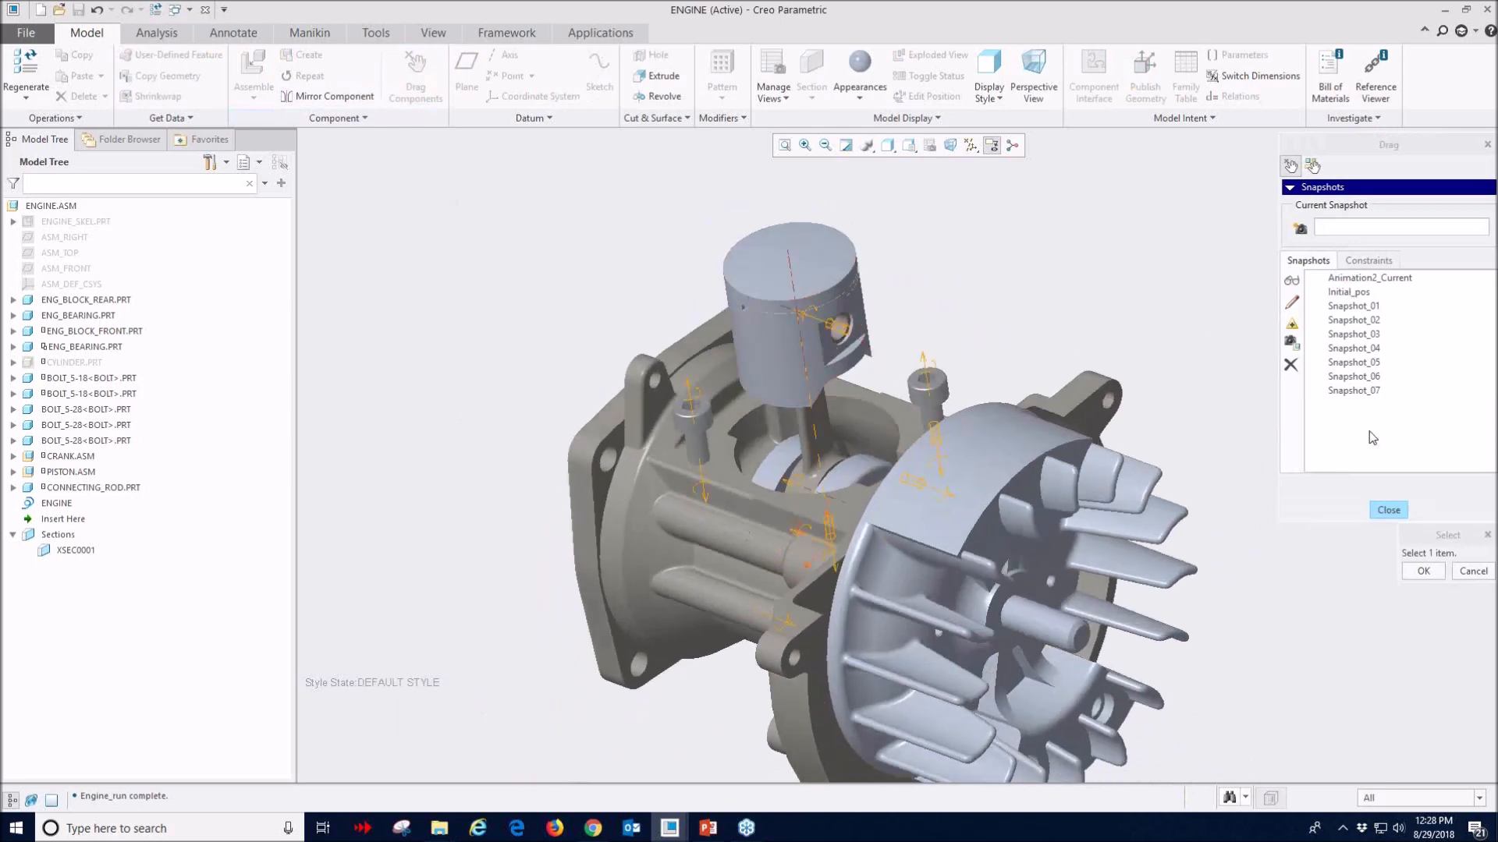
{"action": "left_click", "coordinate": [1460, 571]}
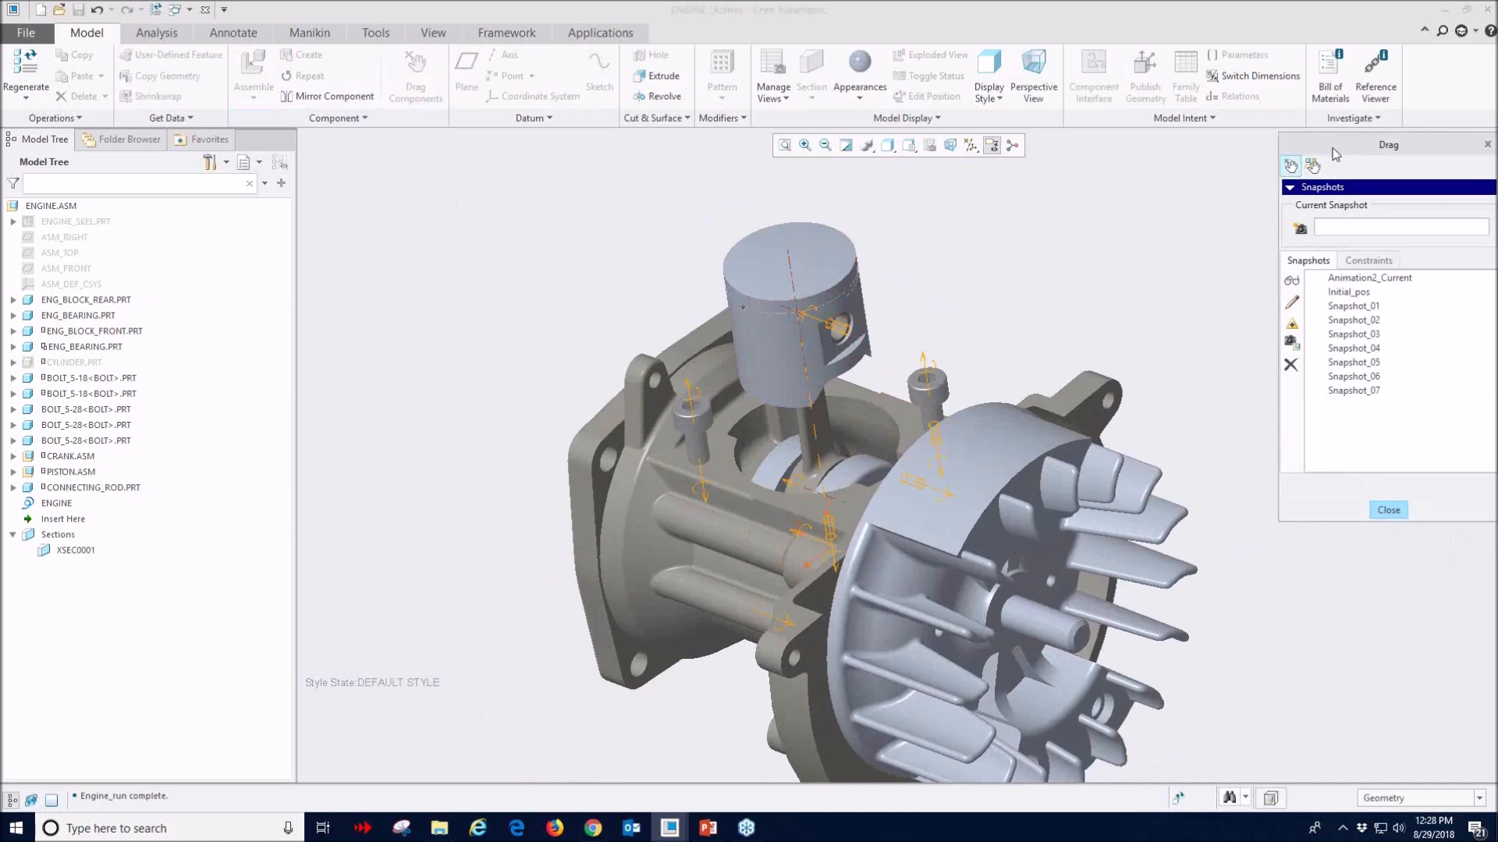
{"action": "left_click_drag", "start_coordinate": [1333, 151], "coordinate": [1304, 150]}
{"action": "left_click", "coordinate": [1335, 264]}
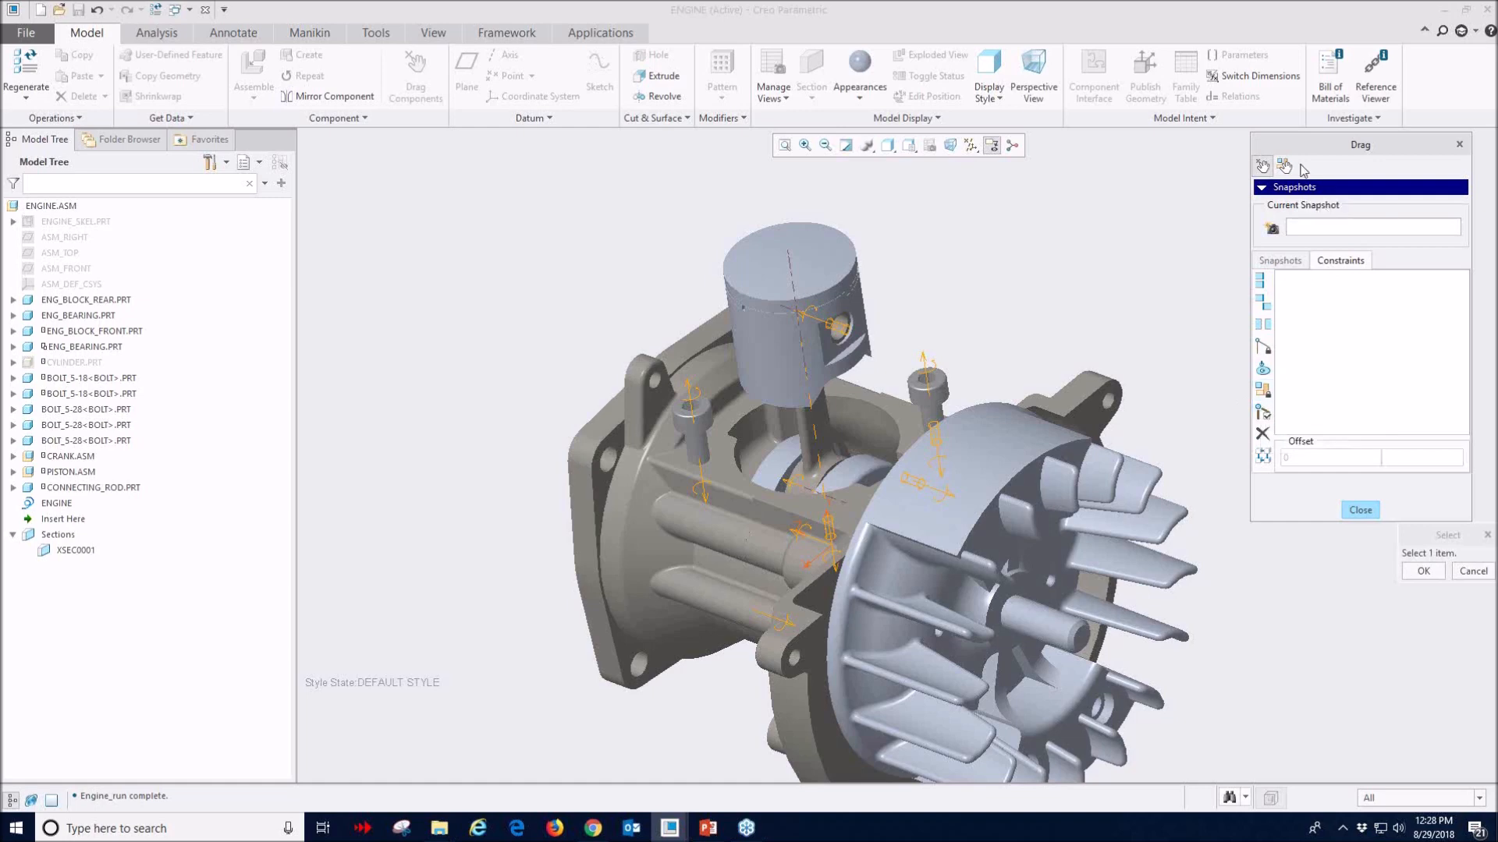
{"action": "left_click", "coordinate": [1264, 411]}
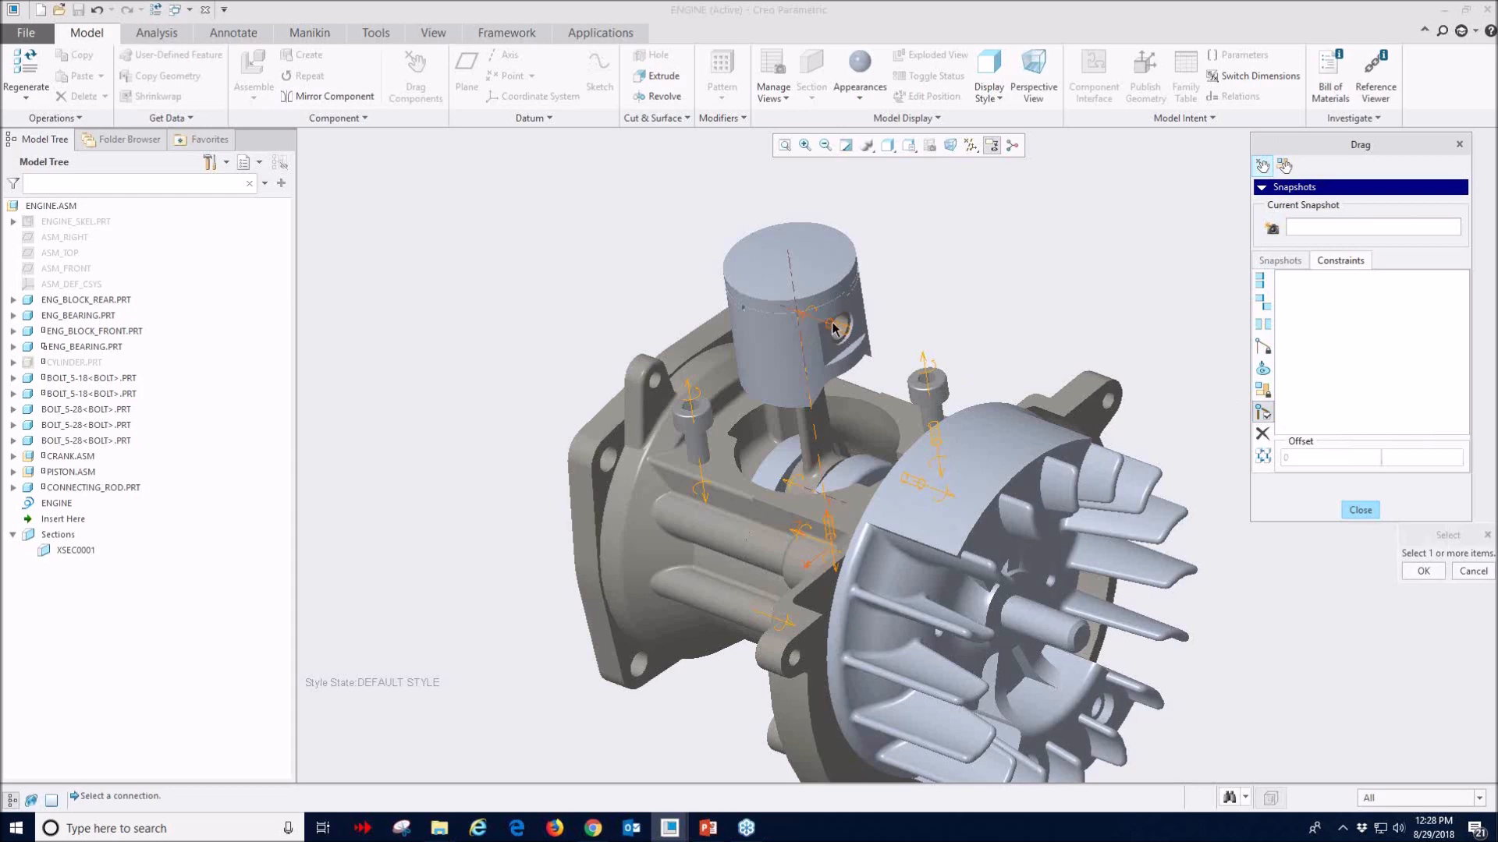
{"action": "left_click", "coordinate": [833, 327]}
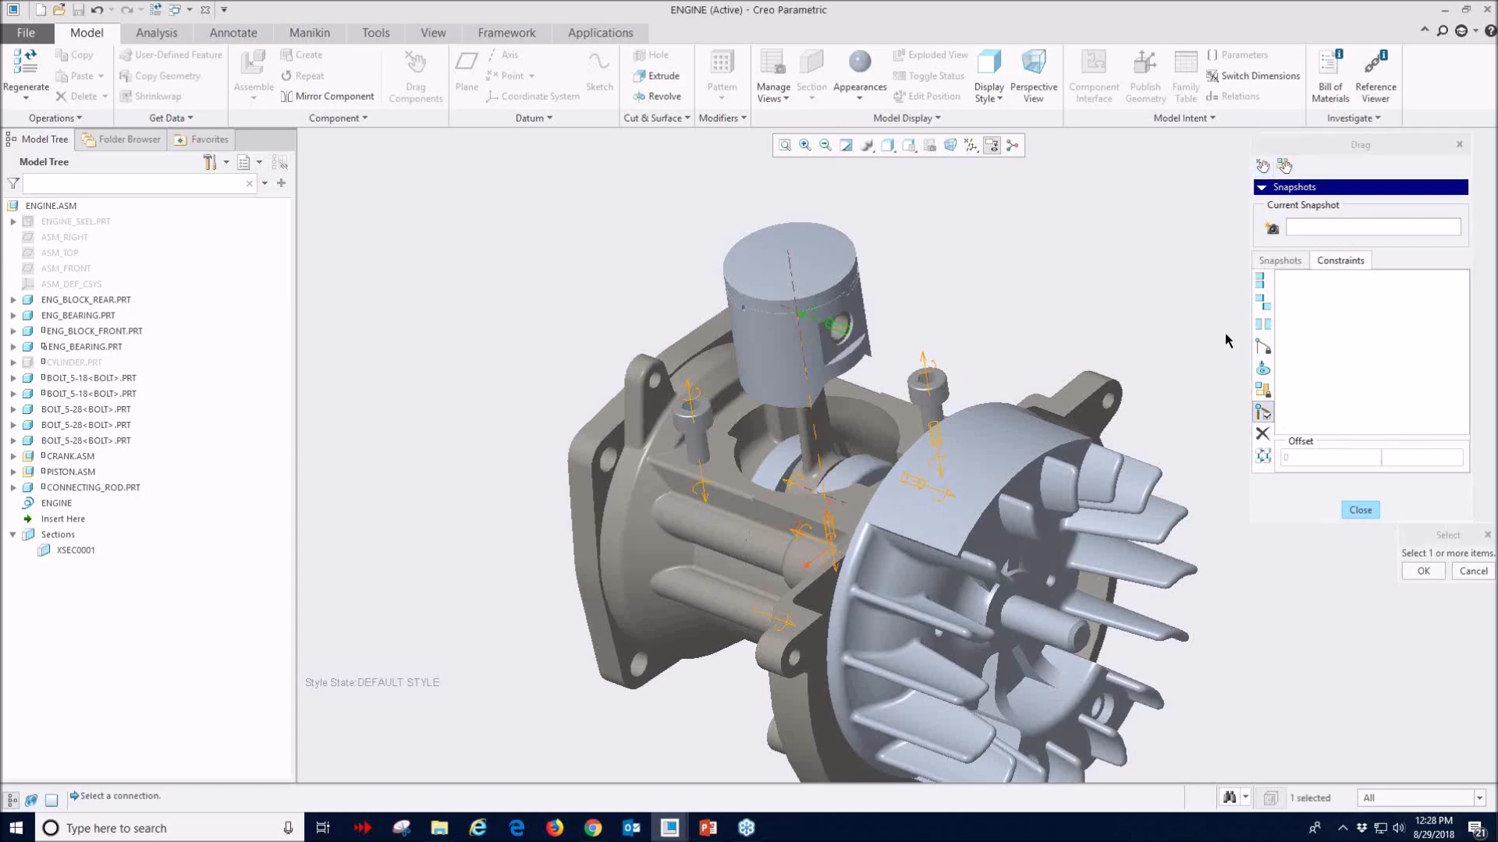
{"action": "left_click", "coordinate": [1428, 571]}
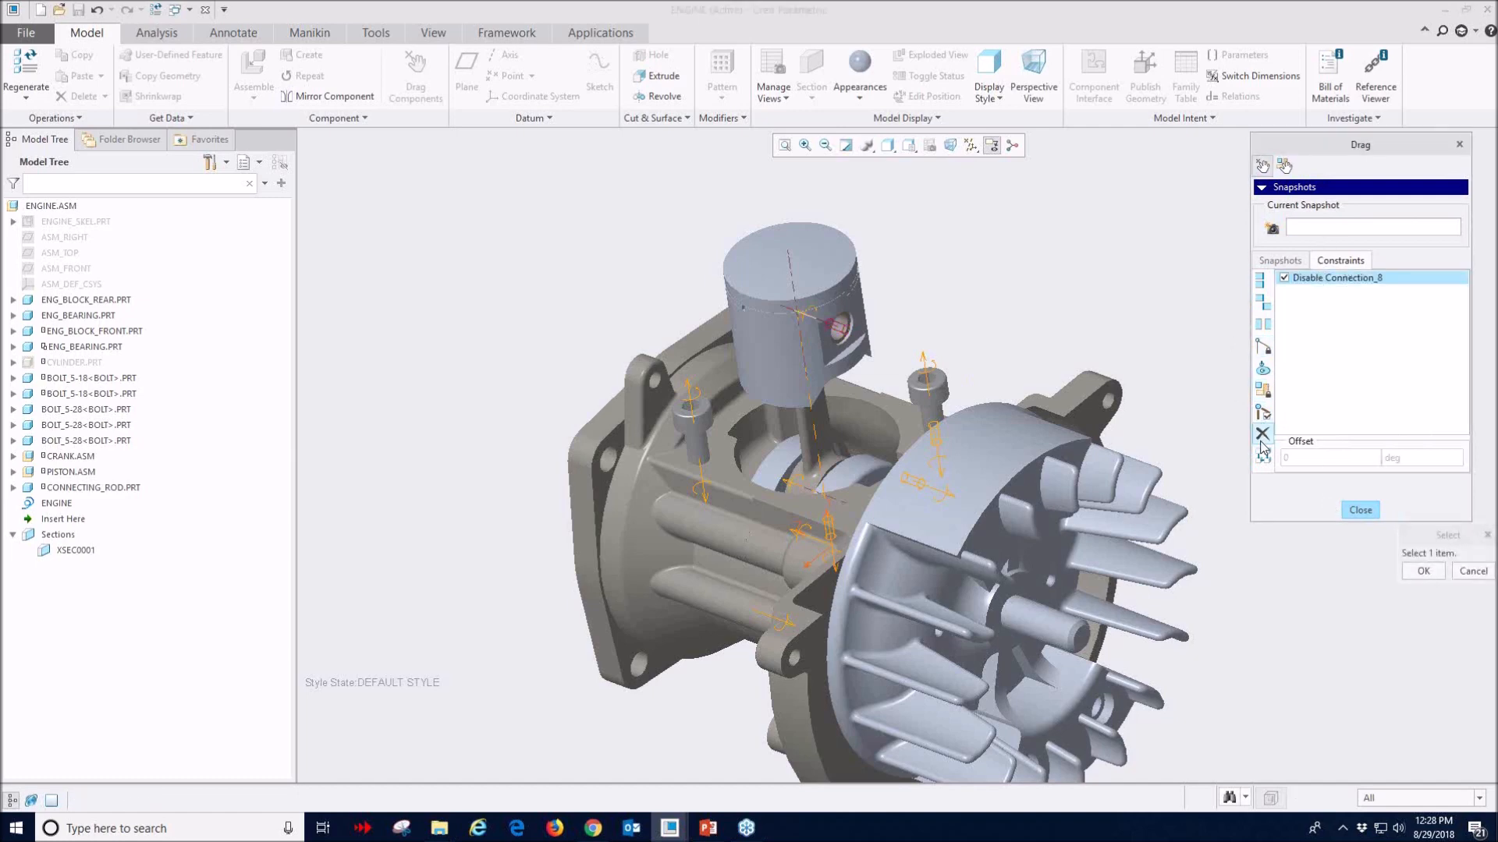
- Move the piston up off the connecting rod and place it above the engine block
{"action": "left_click", "coordinate": [799, 308]}
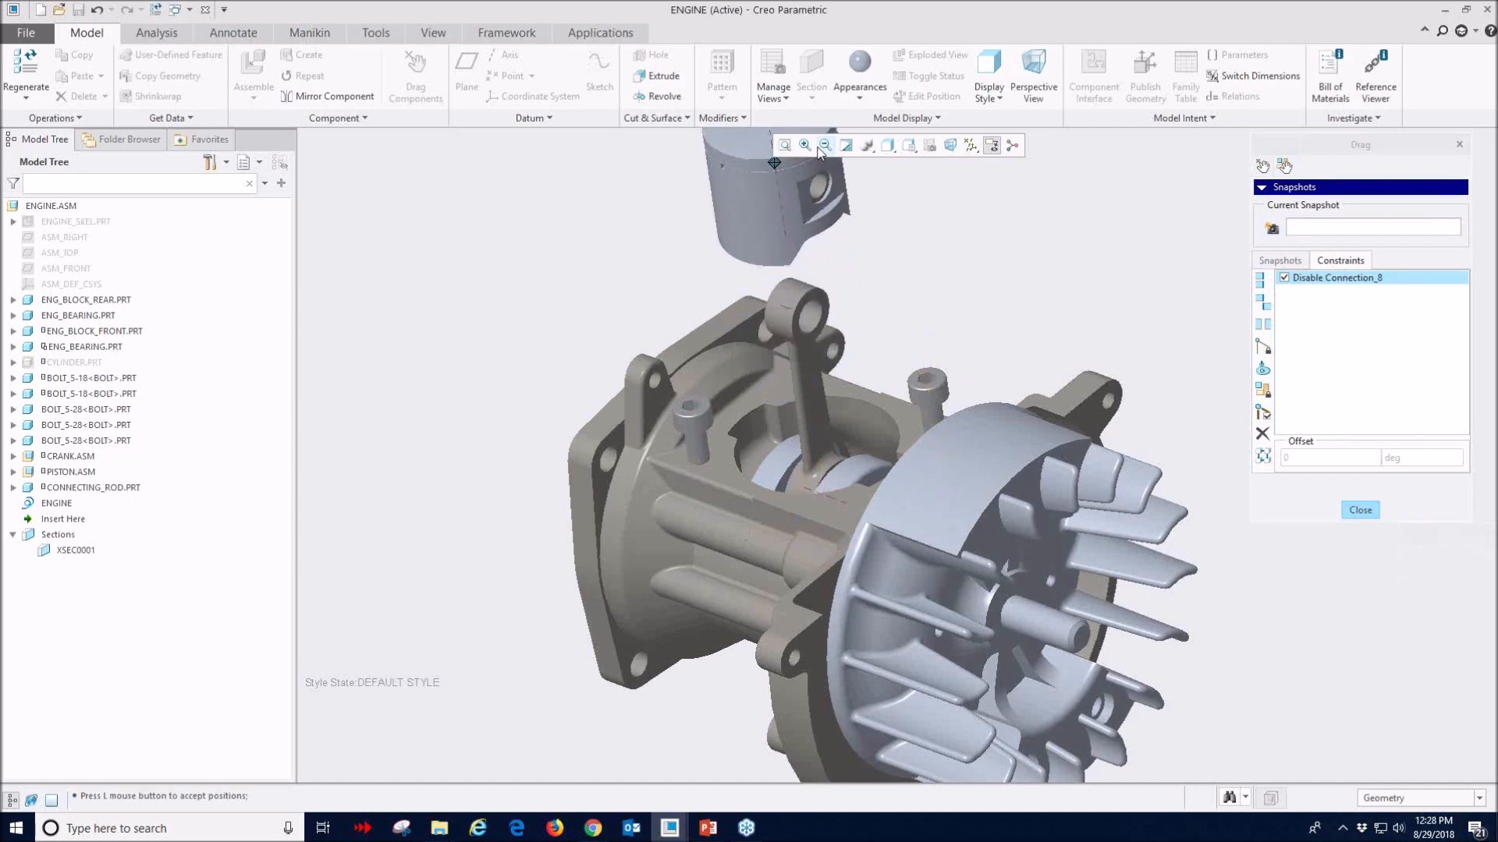
{"action": "left_click", "coordinate": [820, 174]}
{"action": "mouse_move", "coordinate": [897, 273]}
{"action": "middle_mouse_down"}
{"action": "mouse_move", "coordinate": [909, 261]}
{"action": "mouse_move", "coordinate": [889, 260]}
{"action": "middle_mouse_up"}
- Turn off the Disable Connection_8 constraint and rotate the flywheel with the piston reconnected
{"action": "left_click", "coordinate": [1284, 277]}
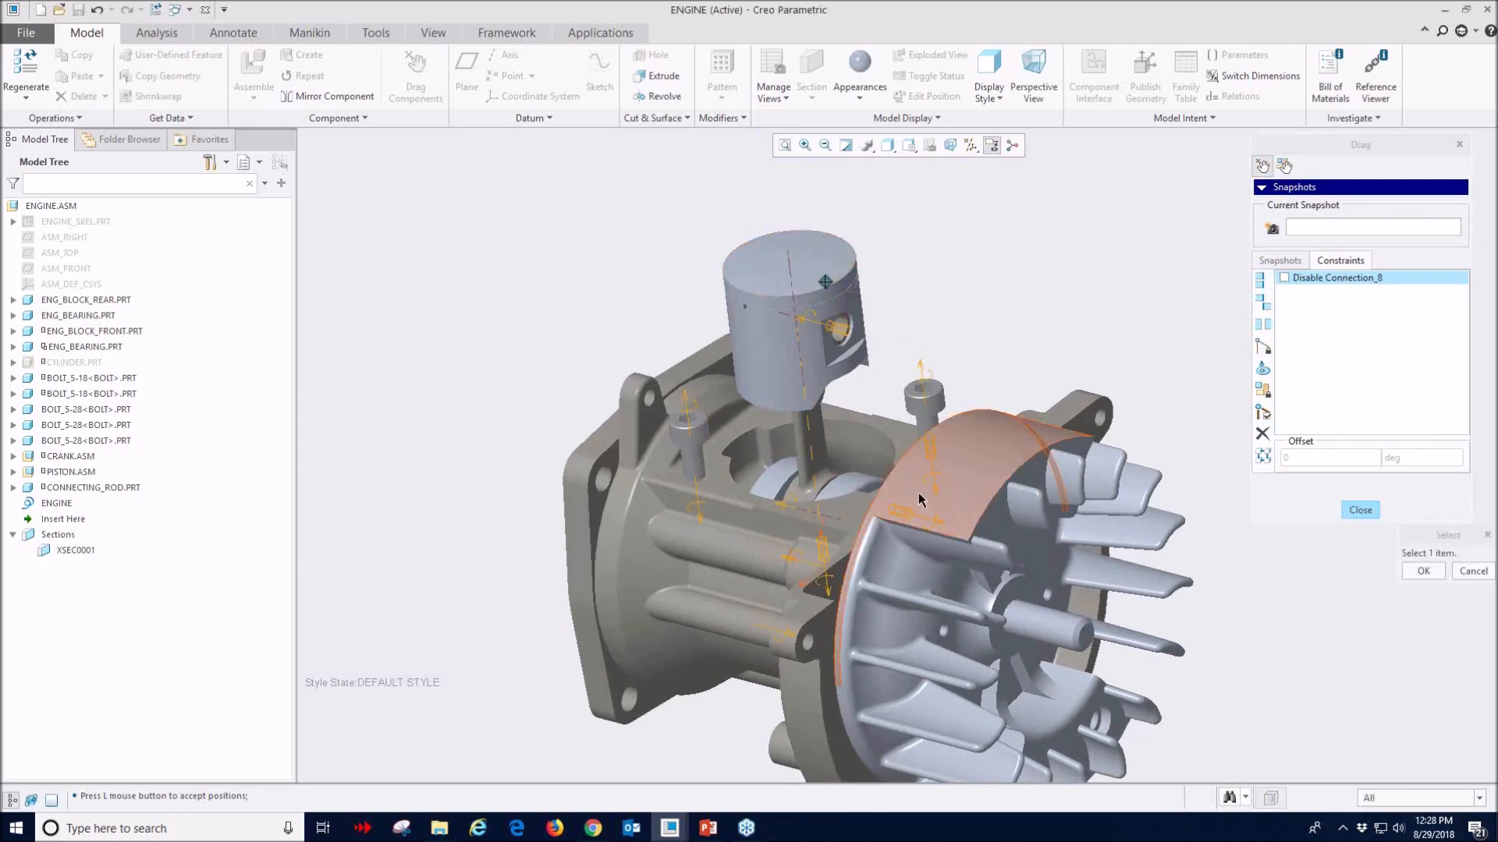
{"action": "left_click", "coordinate": [948, 465]}
{"action": "left_click", "coordinate": [967, 484]}
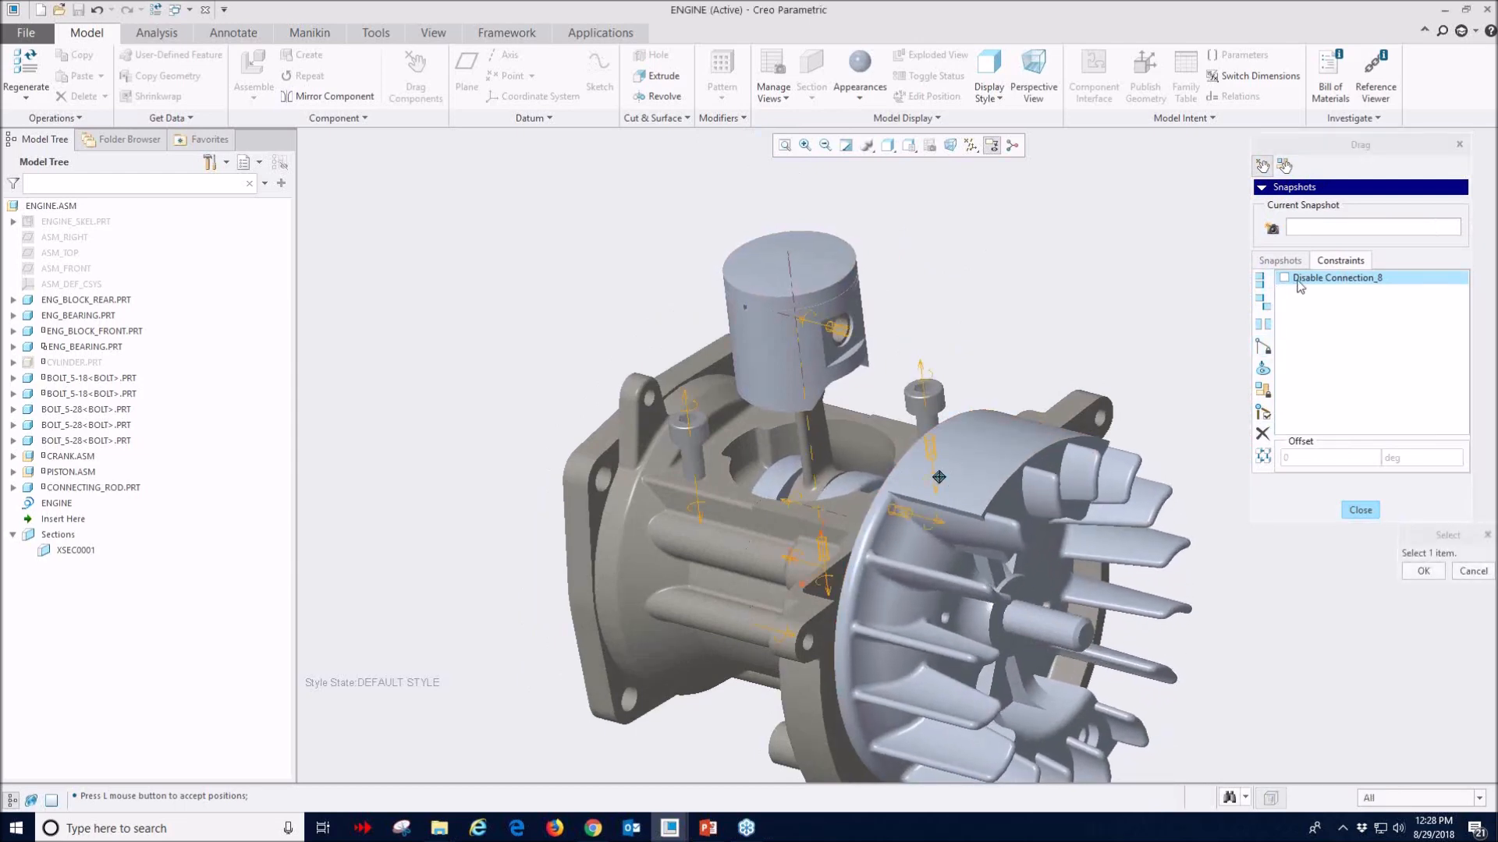
- Turn the Disable Connection_8 constraint back on and lift the piston above the connecting rod
{"action": "left_click", "coordinate": [1283, 277]}
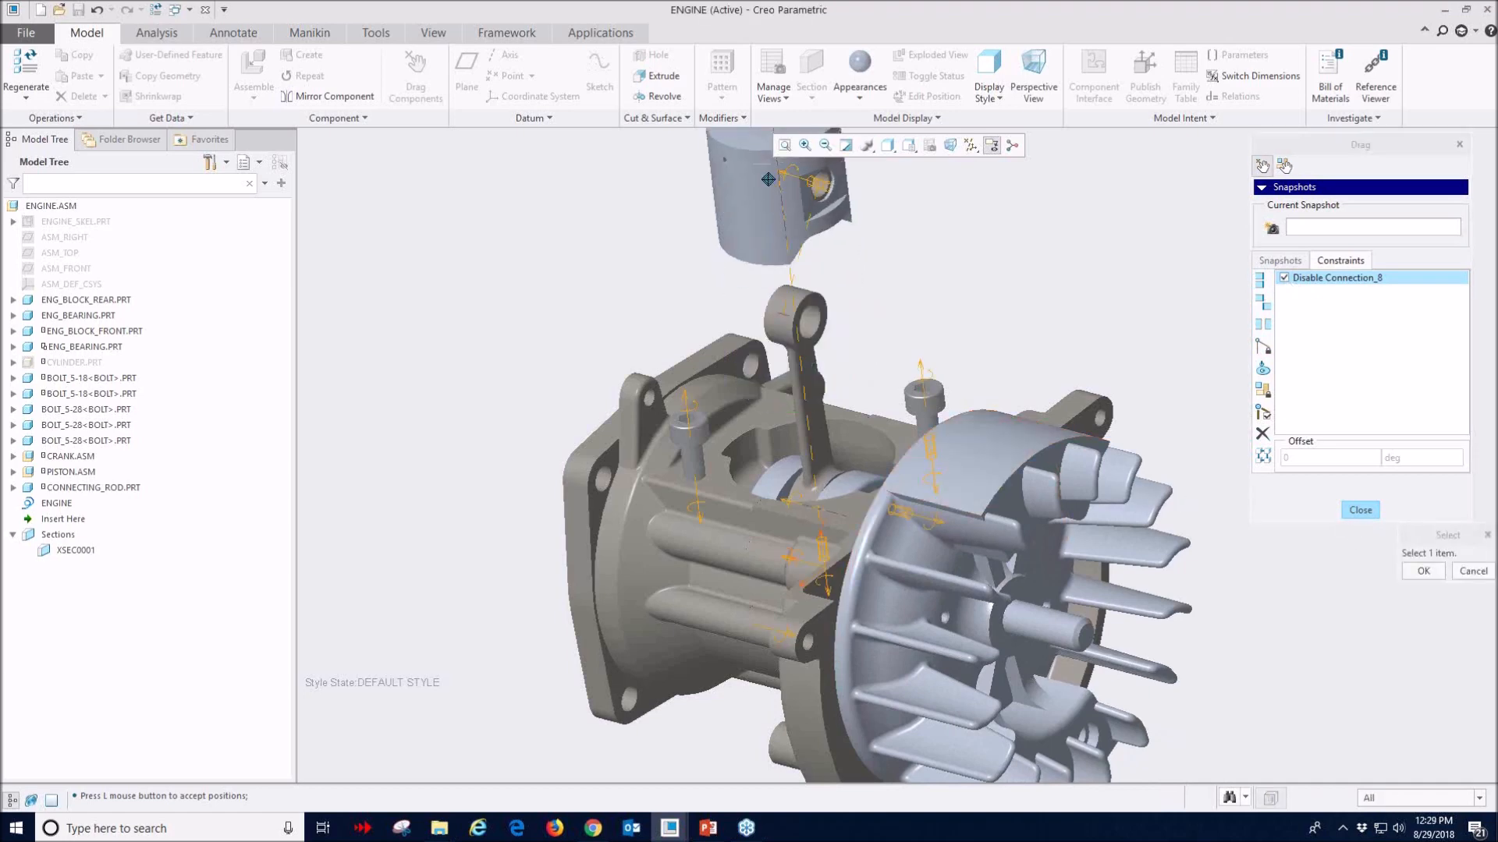
{"action": "scroll", "coordinate": [777, 405], "scroll_direction": "down", "scroll_amount": 3}
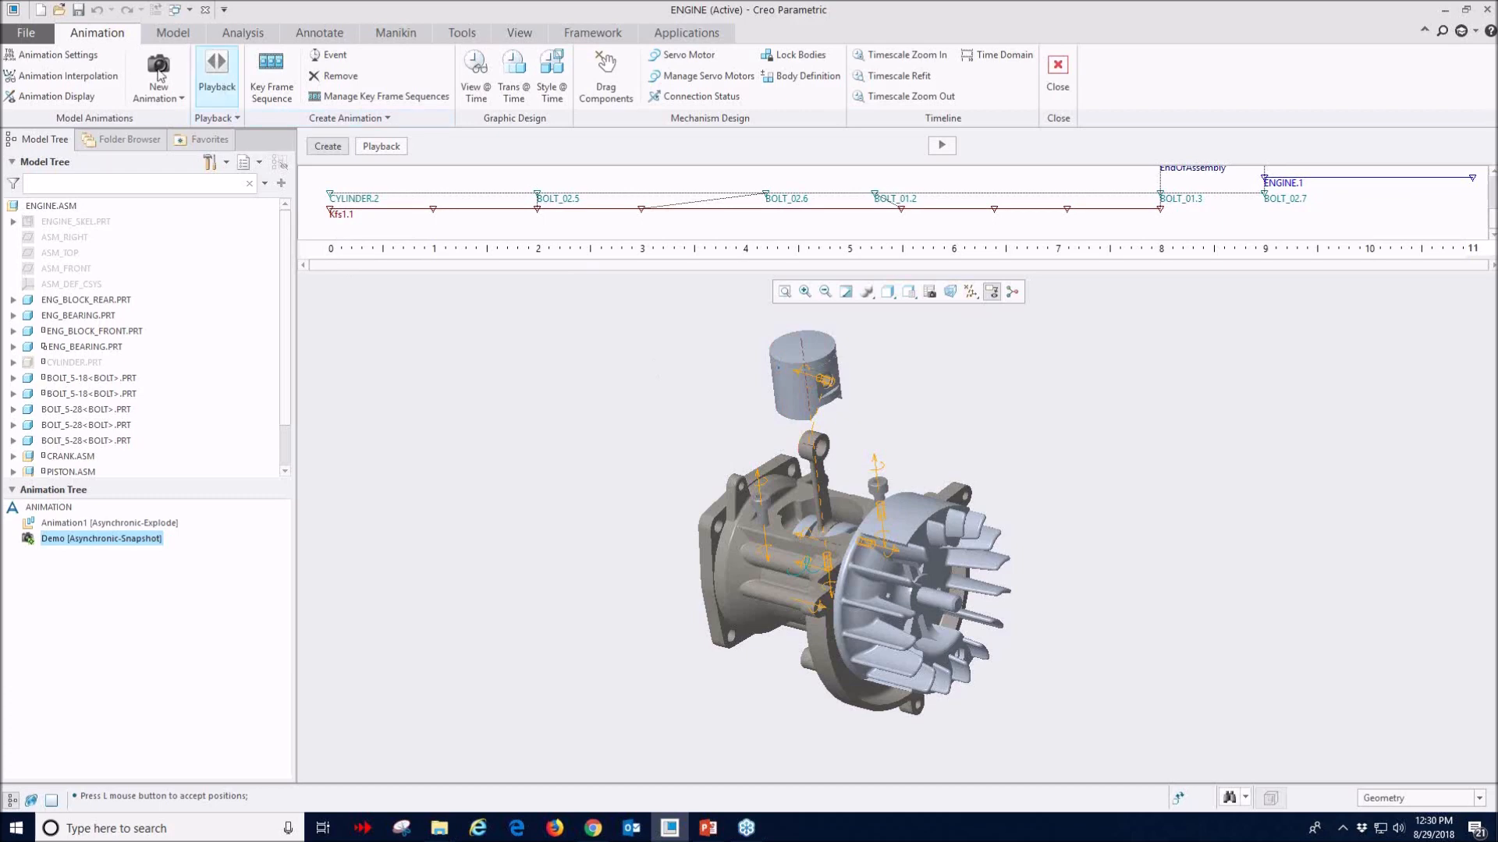
- Create a new animation imported from MDO with the Engine_run.pbk playback file and generate it
{"action": "left_click", "coordinate": [174, 100]}
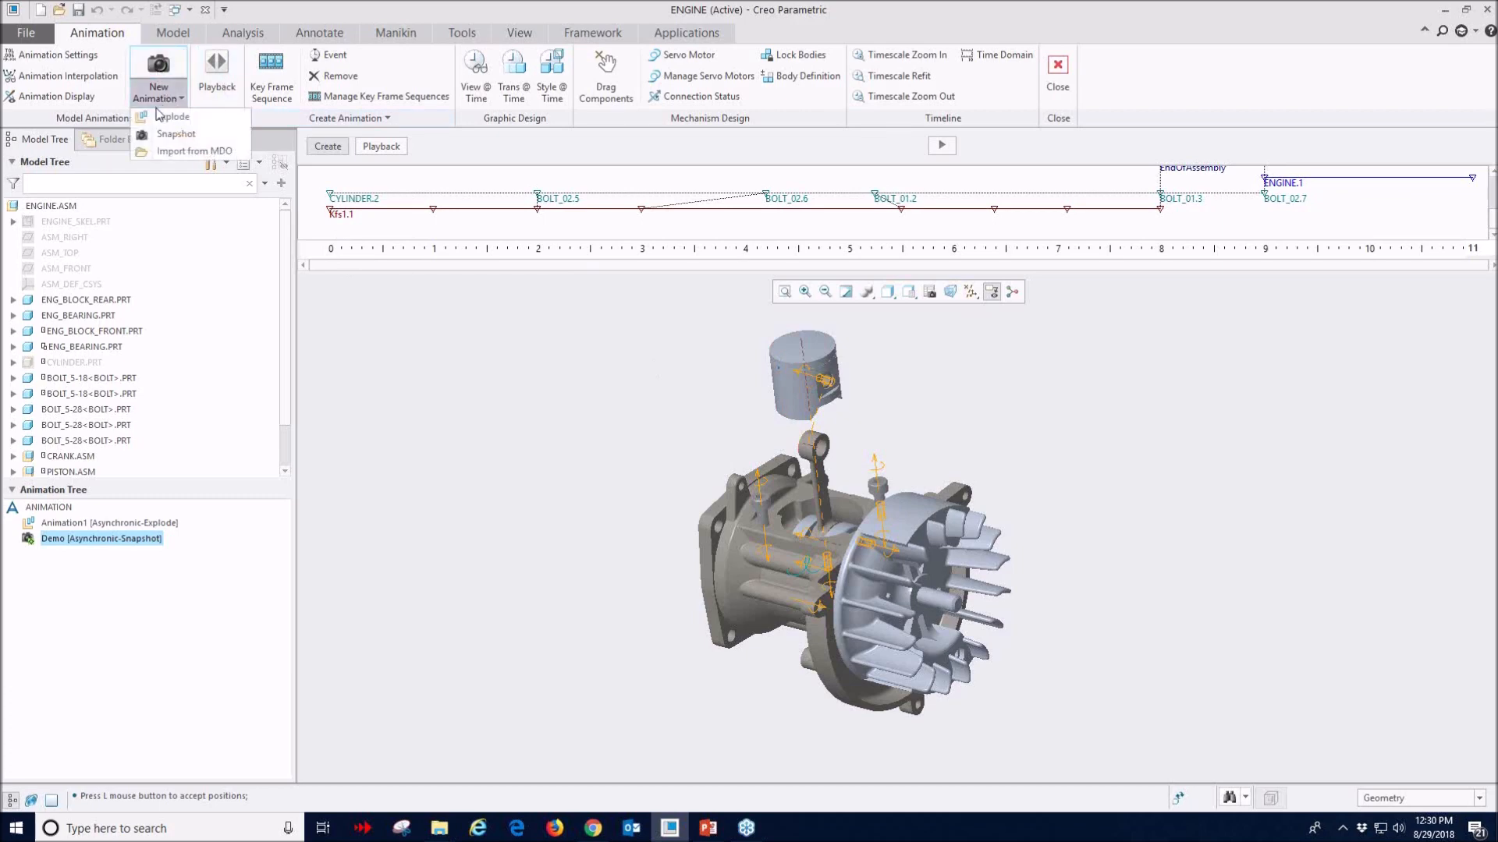
{"action": "left_click", "coordinate": [179, 152]}
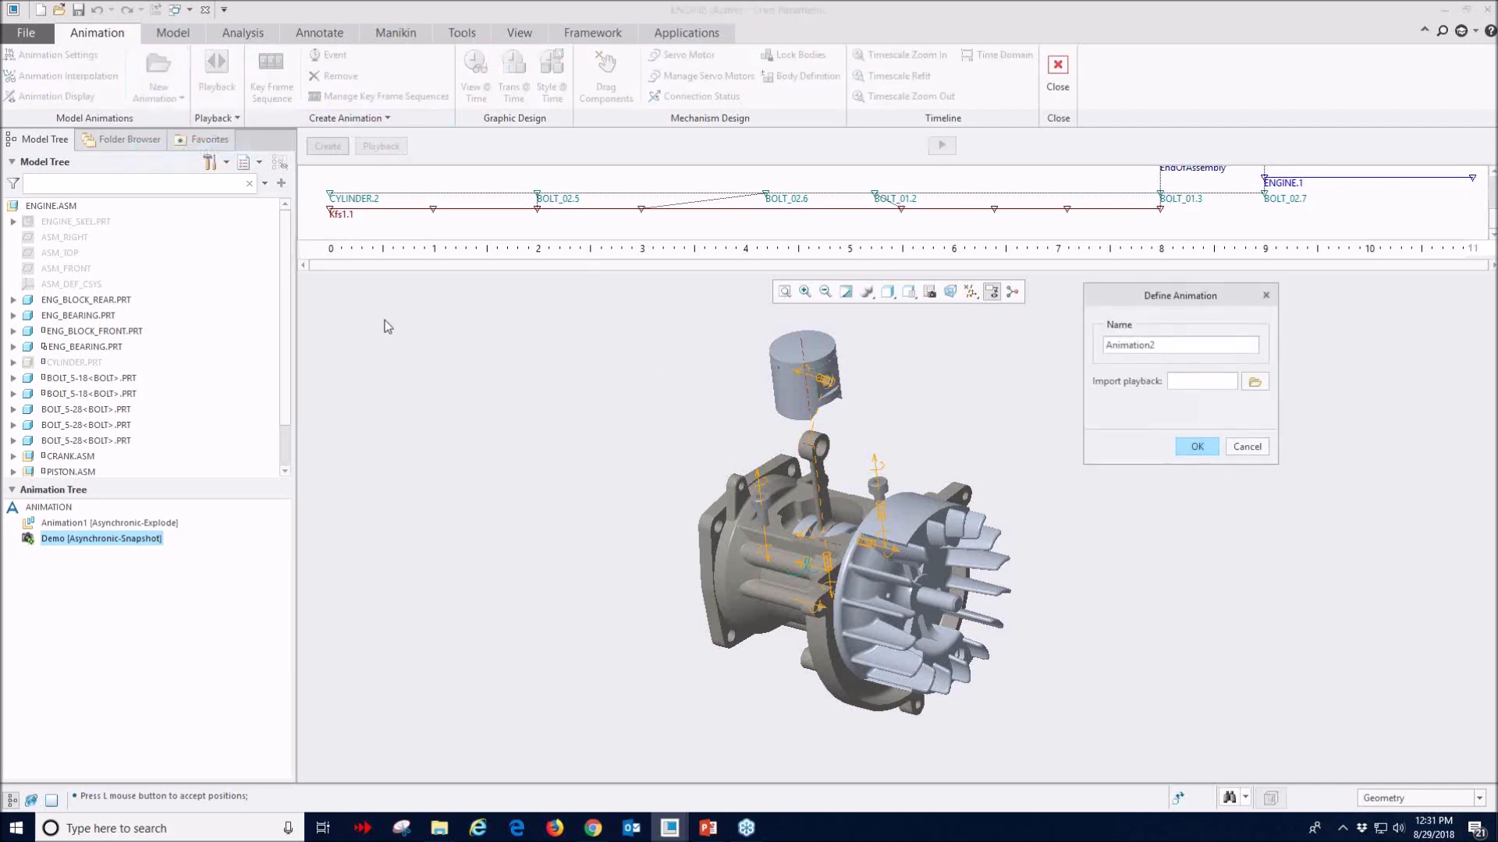
{"action": "left_click", "coordinate": [1250, 381]}
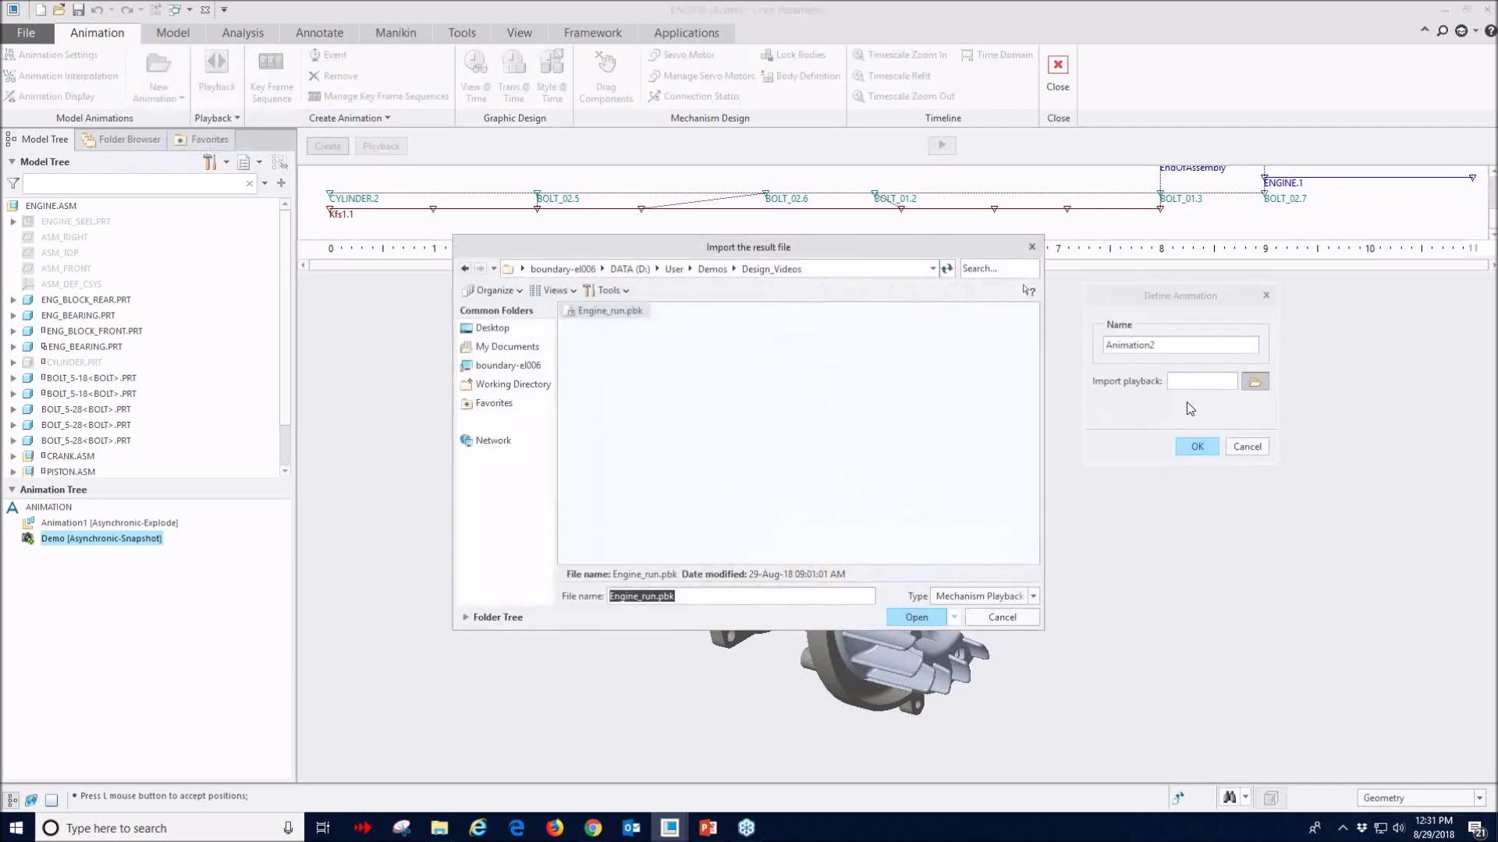
{"action": "left_click", "coordinate": [620, 312]}
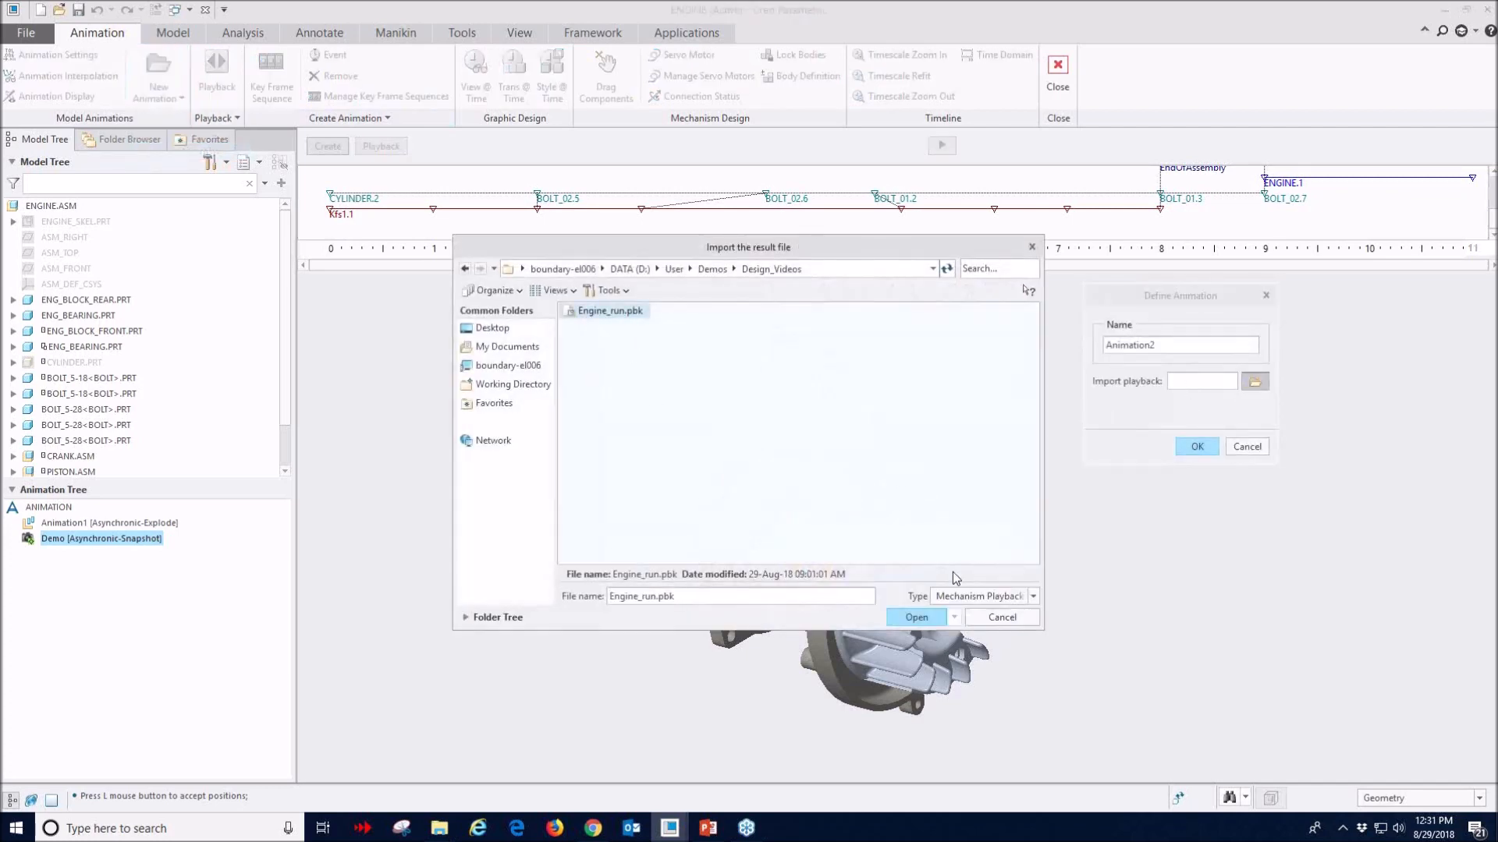
{"action": "left_click", "coordinate": [913, 617]}
{"action": "left_click", "coordinate": [1196, 447]}
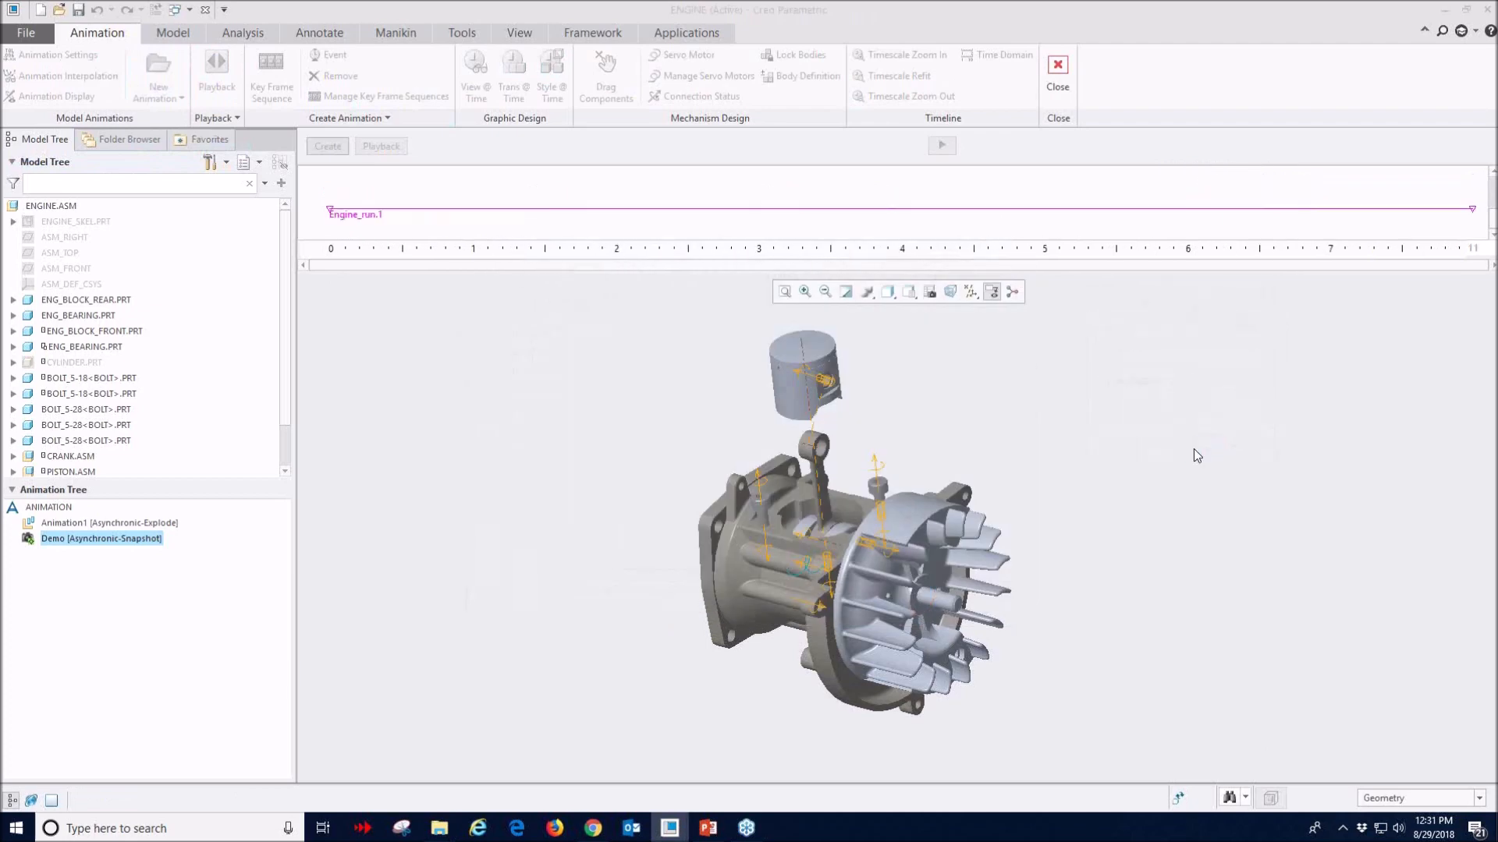
{"action": "left_click", "coordinate": [942, 145]}
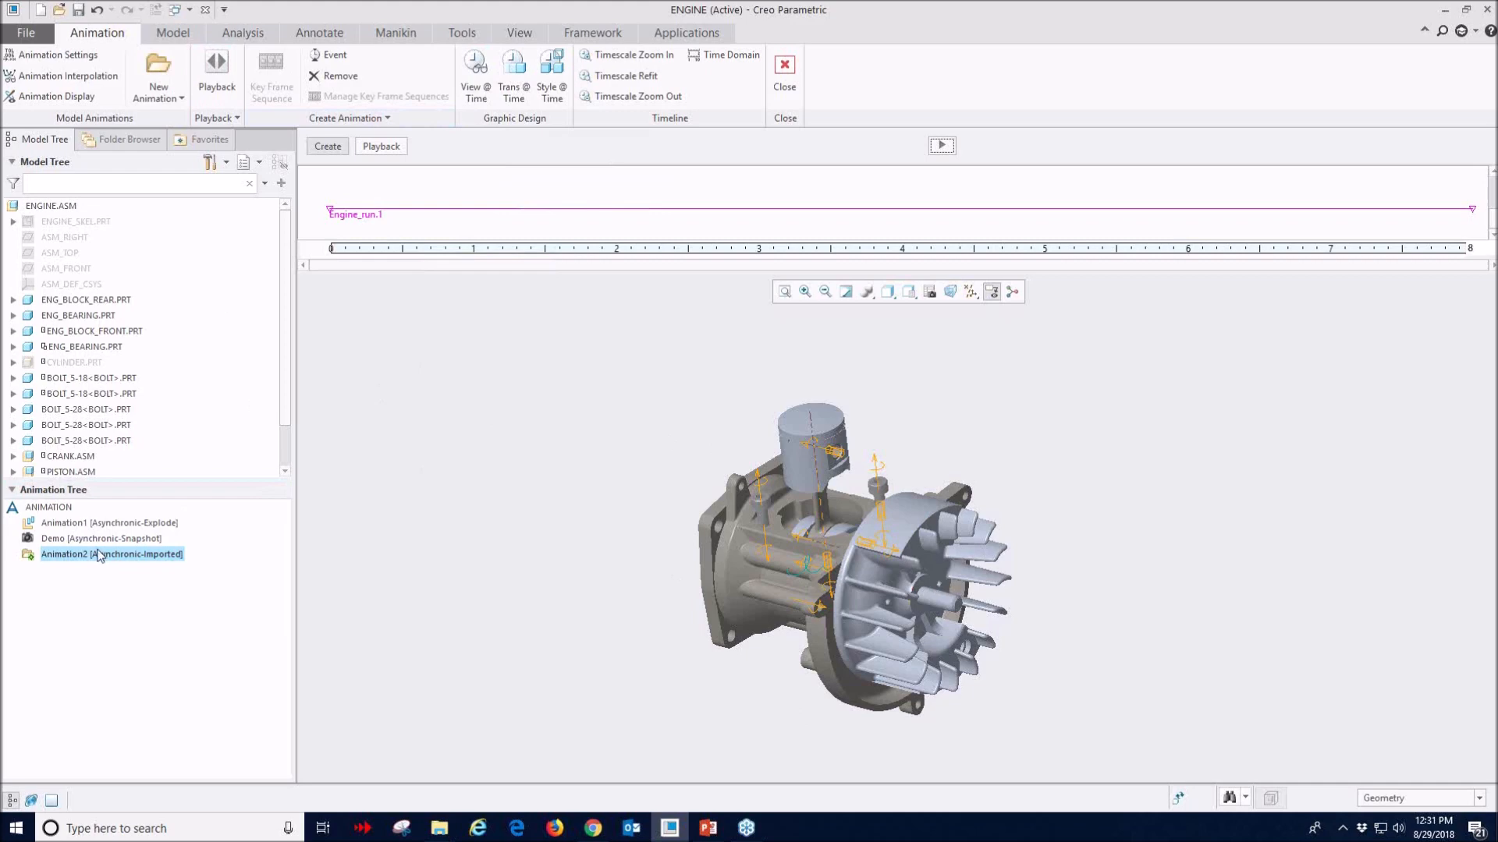
- Select the Demo animation and close the animation environment without saving the Animation2 playback
{"action": "left_click", "coordinate": [29, 551]}
{"action": "left_click", "coordinate": [35, 541]}
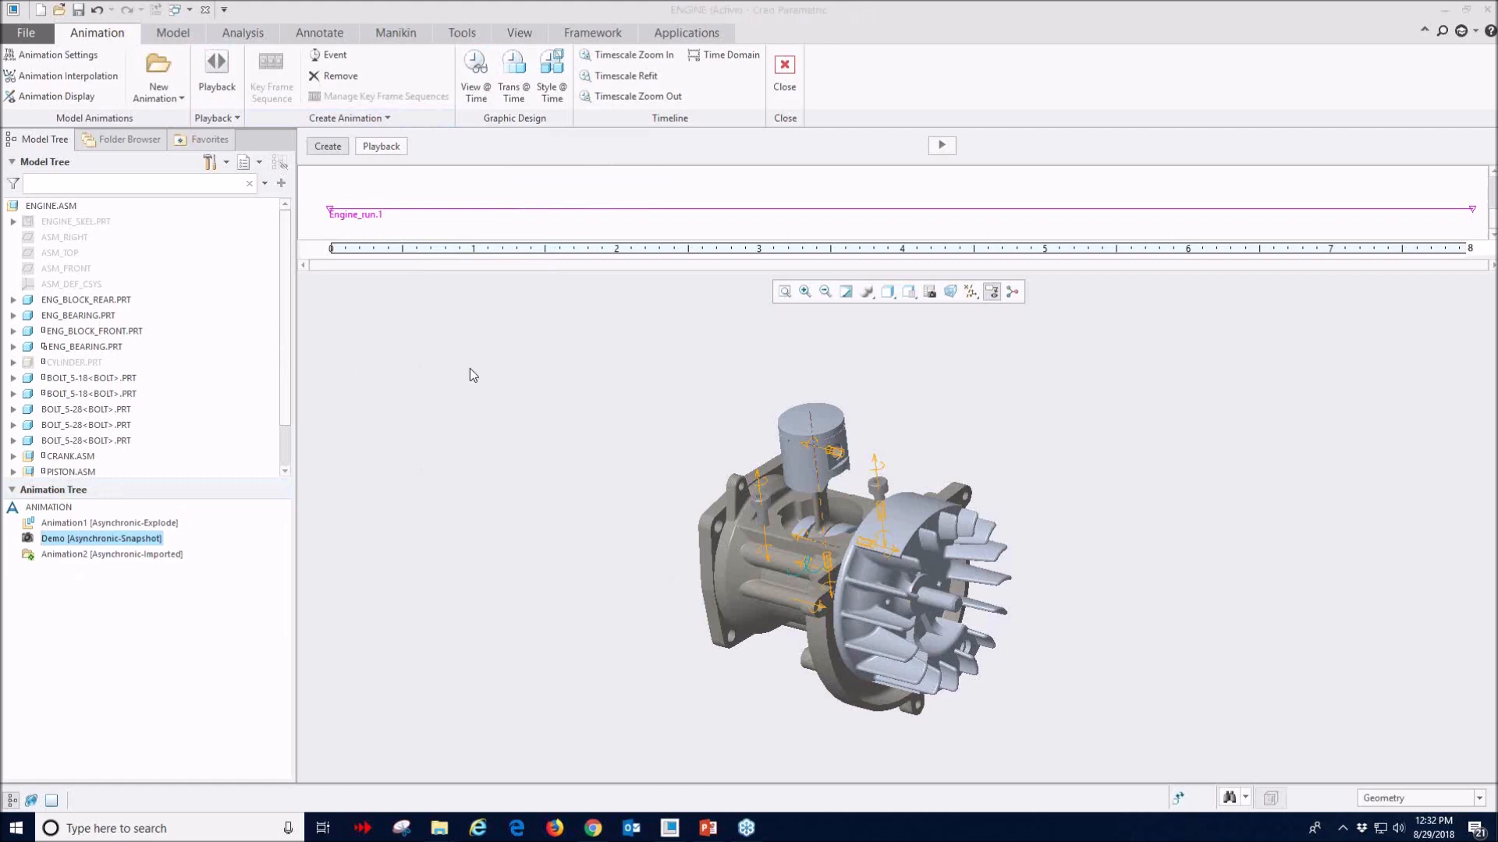
{"action": "left_click", "coordinate": [785, 71]}
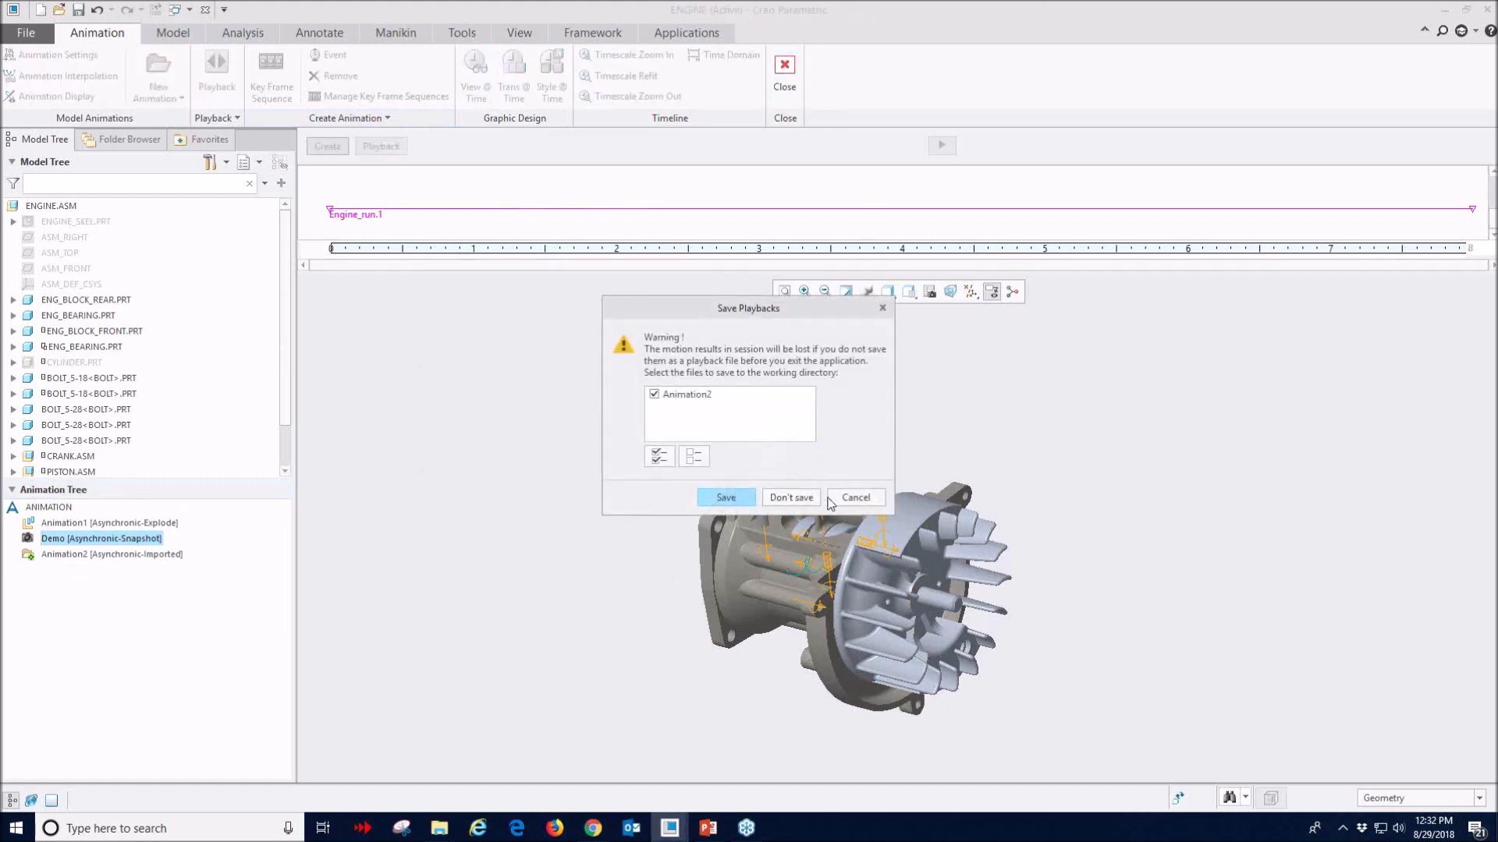
{"action": "left_click", "coordinate": [804, 496]}
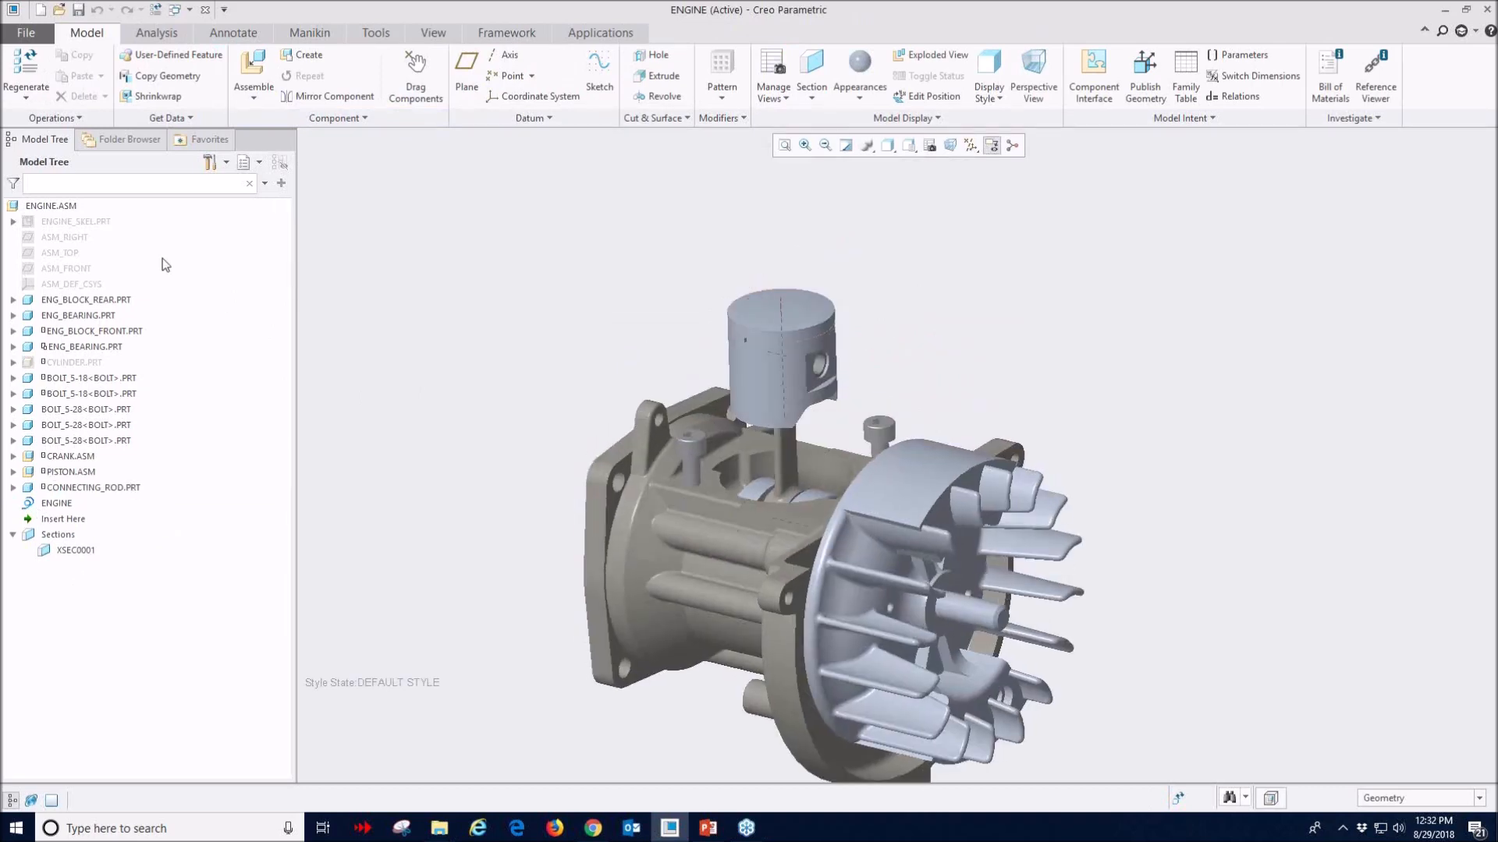
- Enter the Mechanism environment and enable global collision detection in the playback's collision detection settings
{"action": "left_click", "coordinate": [632, 32]}
{"action": "left_click", "coordinate": [297, 74]}
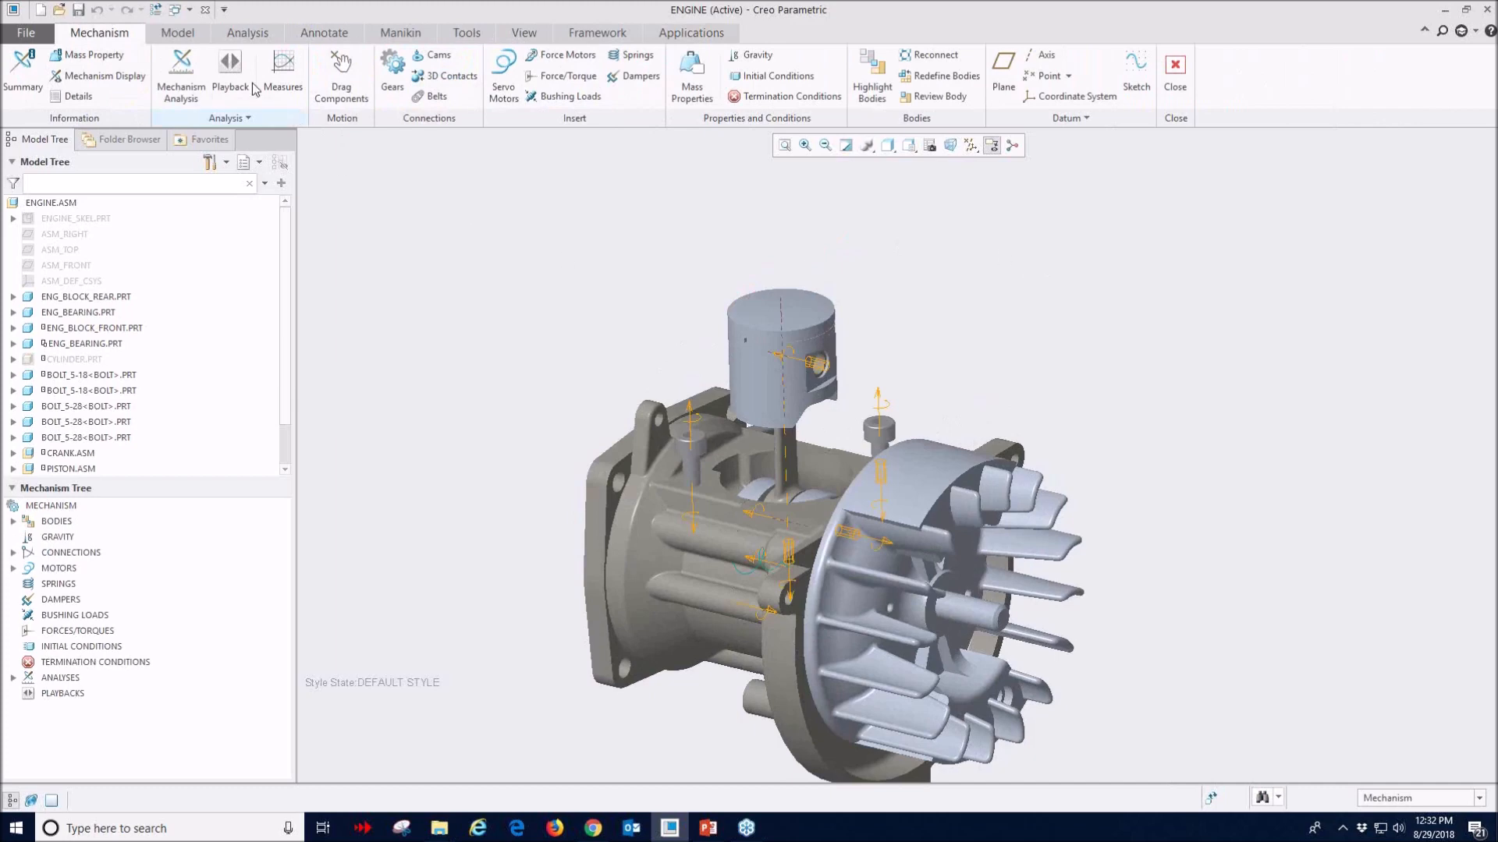
{"action": "left_click", "coordinate": [251, 85]}
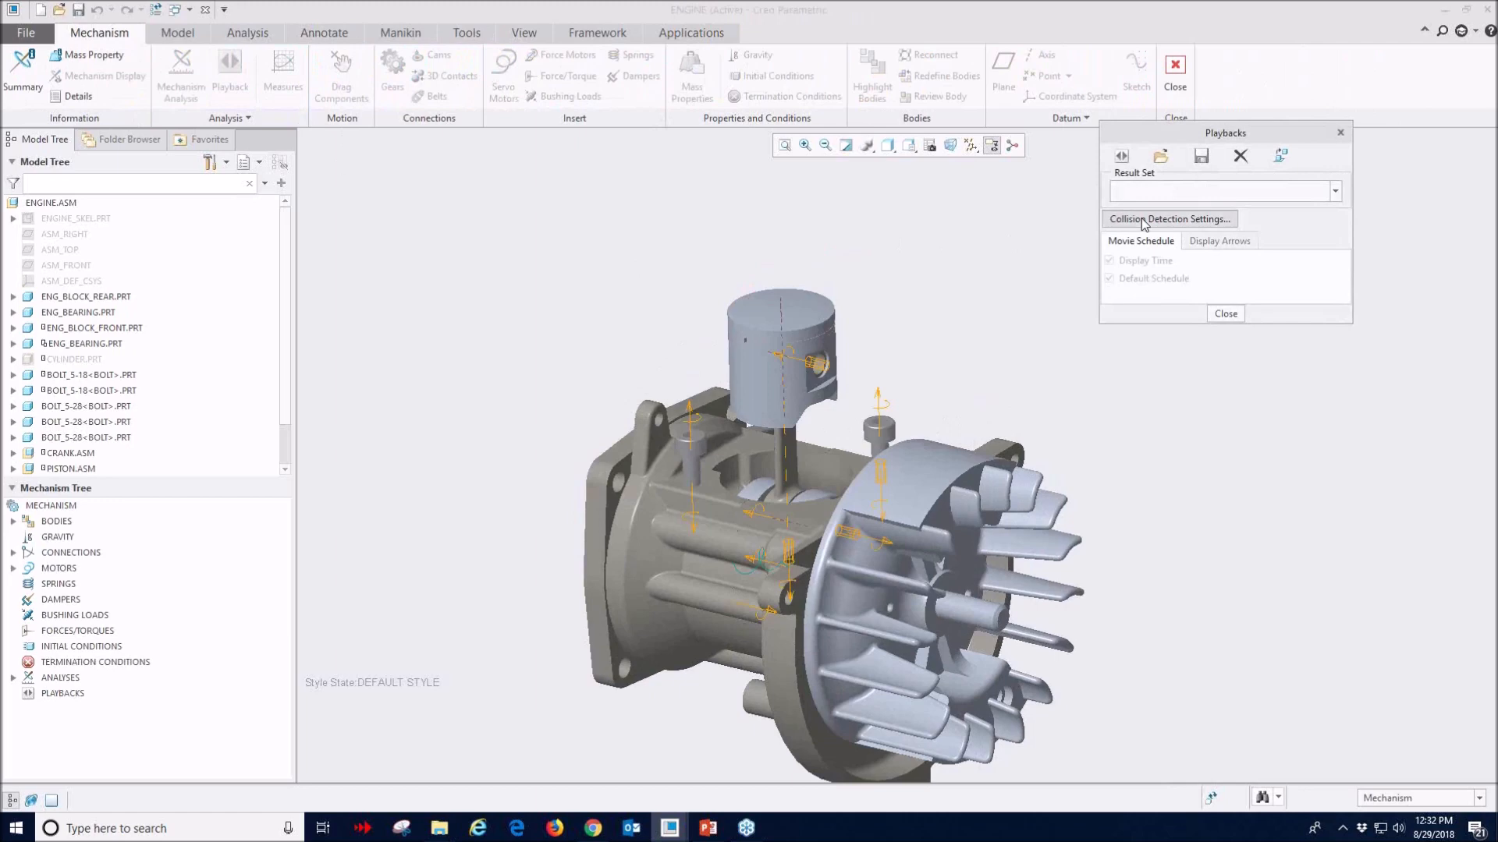
{"action": "left_click", "coordinate": [1143, 221]}
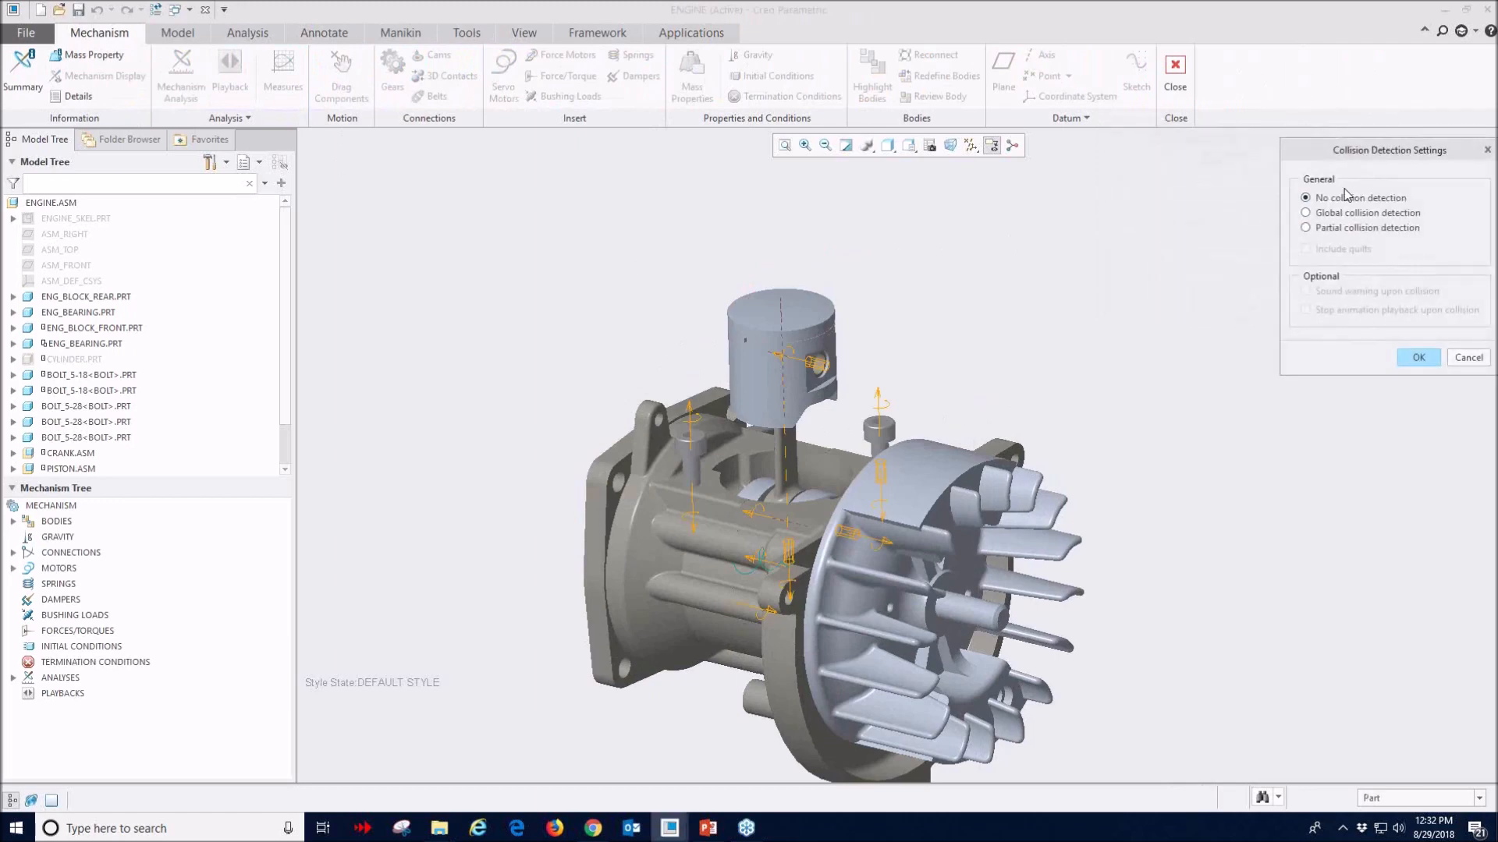
{"action": "left_click", "coordinate": [1306, 215]}
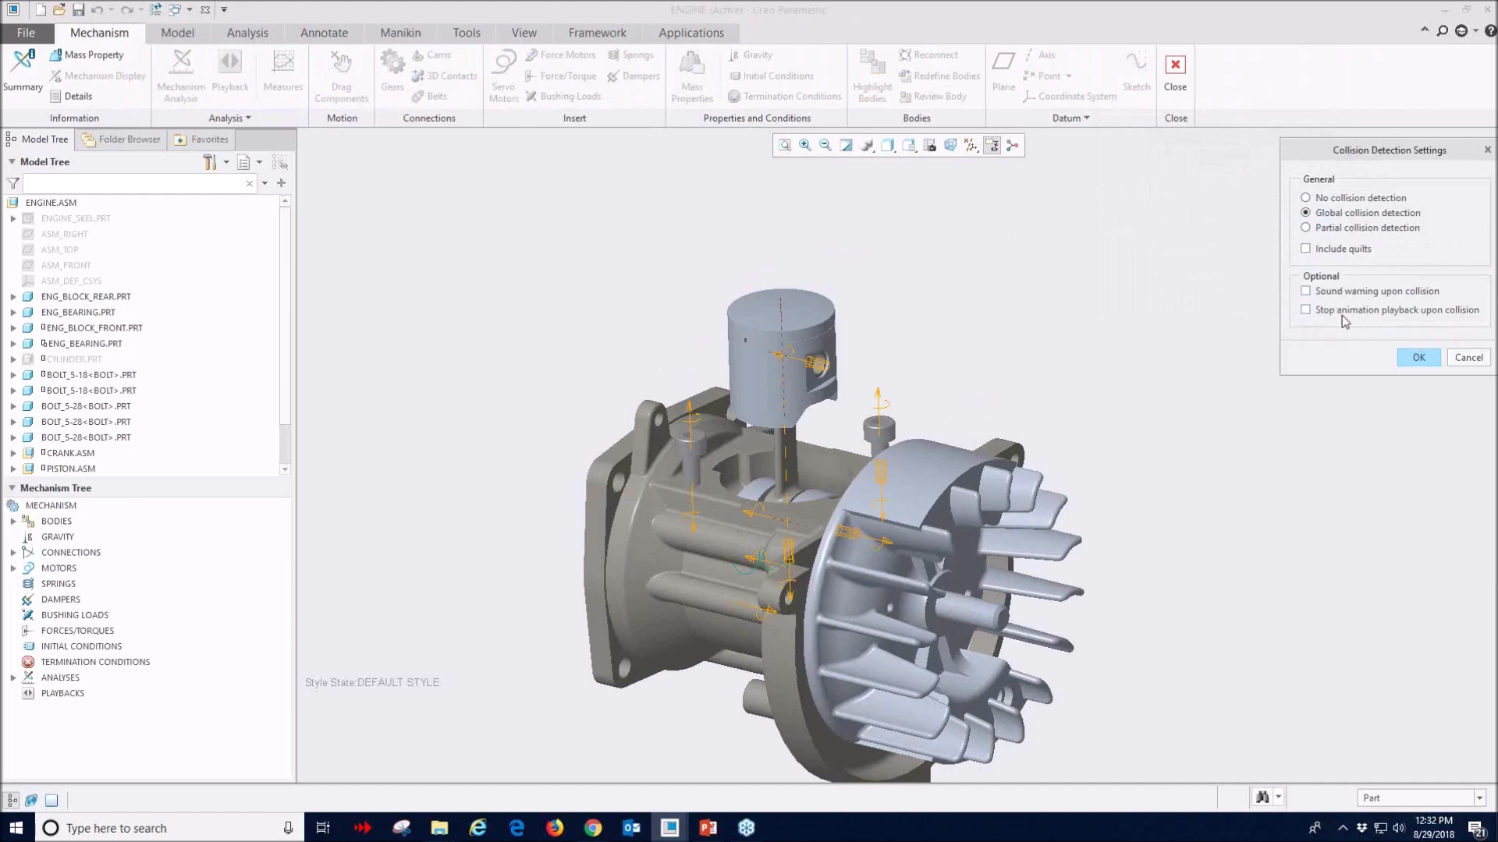
{"action": "left_click", "coordinate": [1414, 359]}
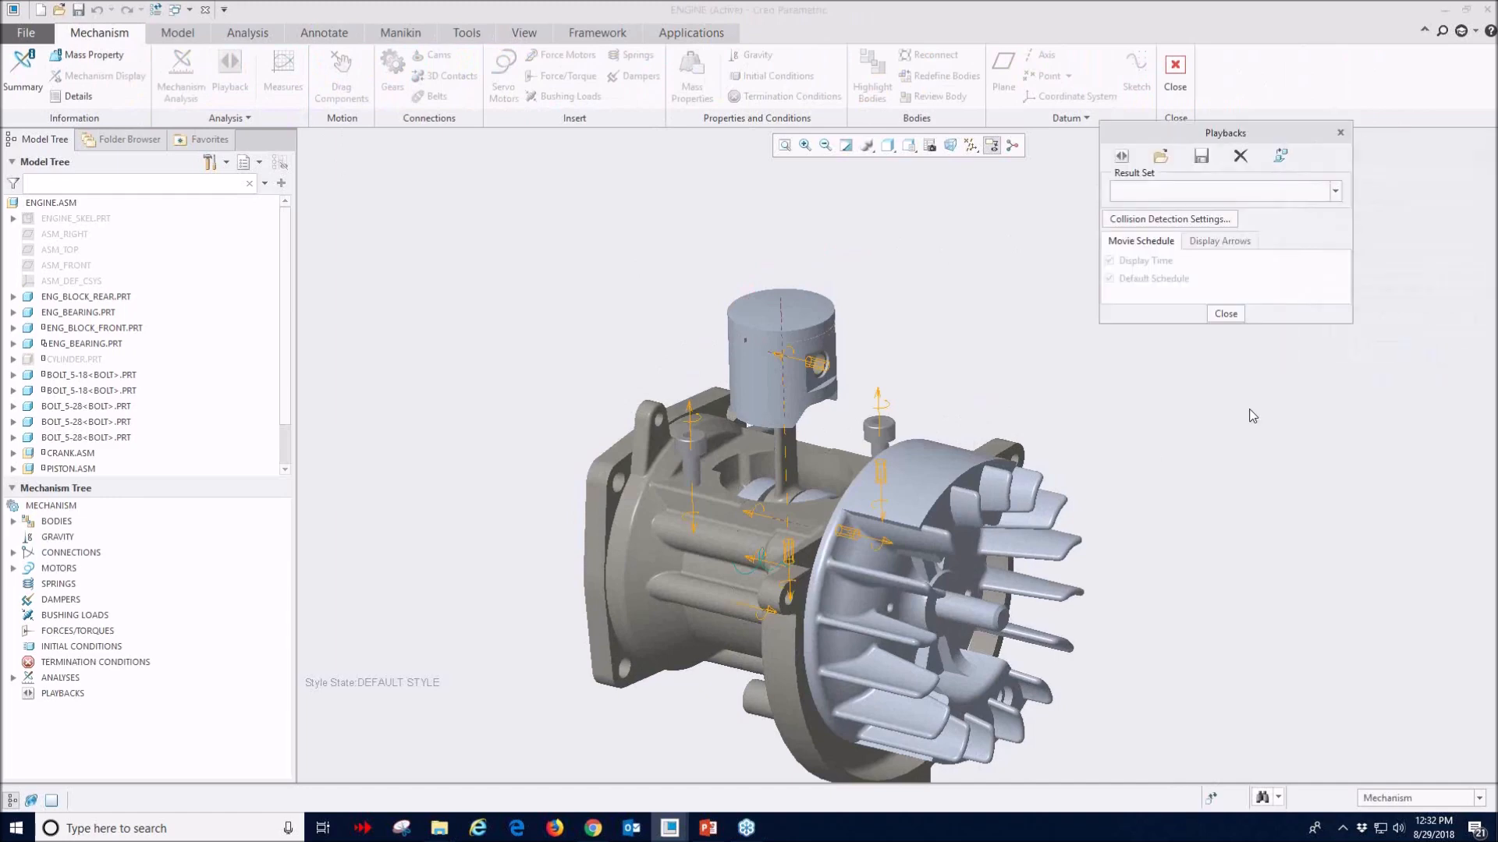
{"action": "left_click", "coordinate": [1227, 316]}
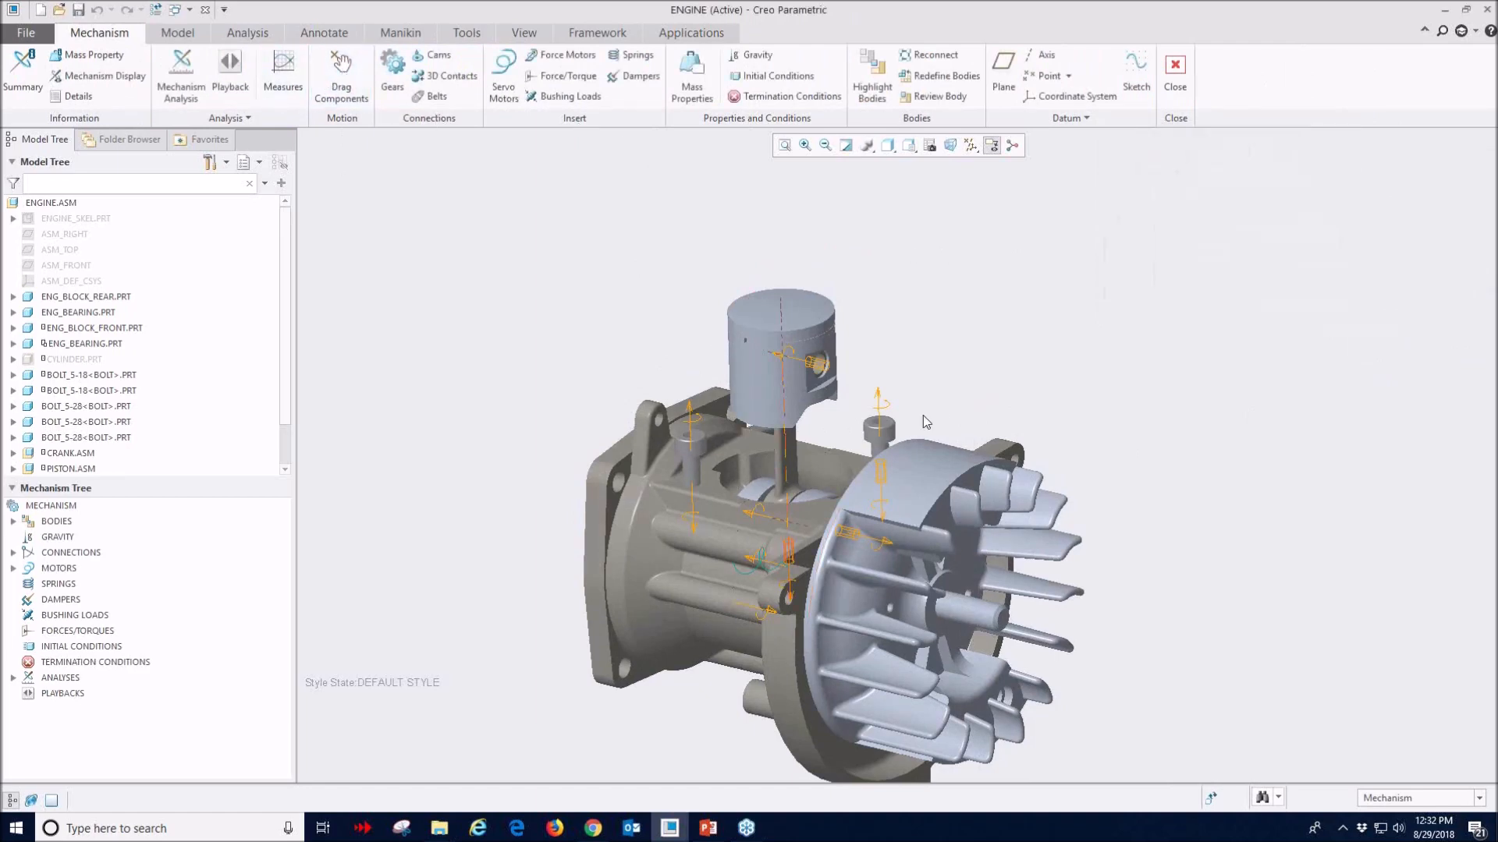
- Rotate the flywheel with Drag Components to check the engine's motion for collisions
{"action": "left_click", "coordinate": [341, 75]}
{"action": "left_click", "coordinate": [971, 473]}
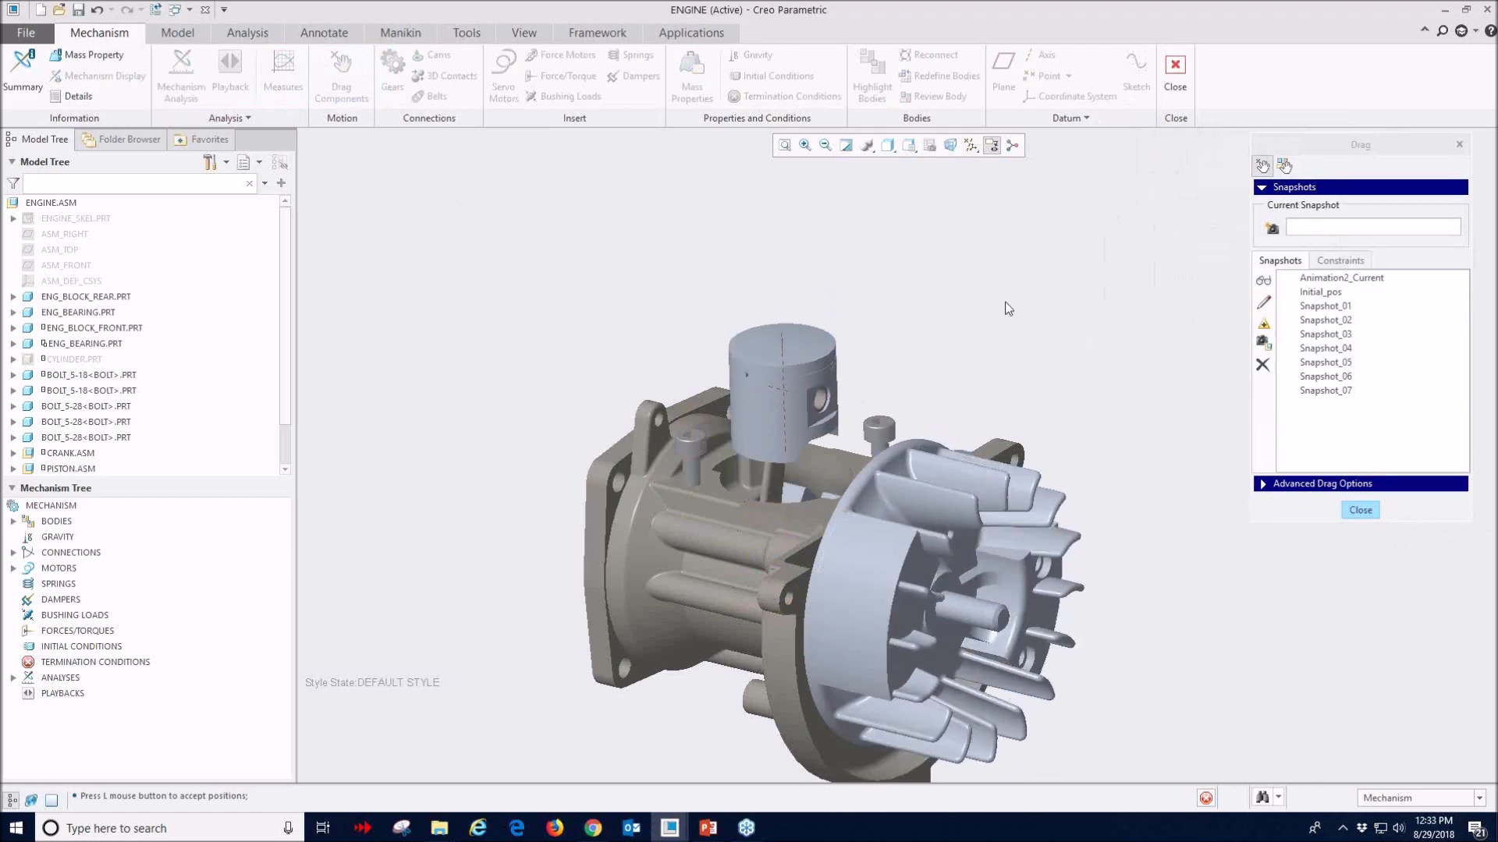
{"action": "left_click", "coordinate": [1359, 510]}
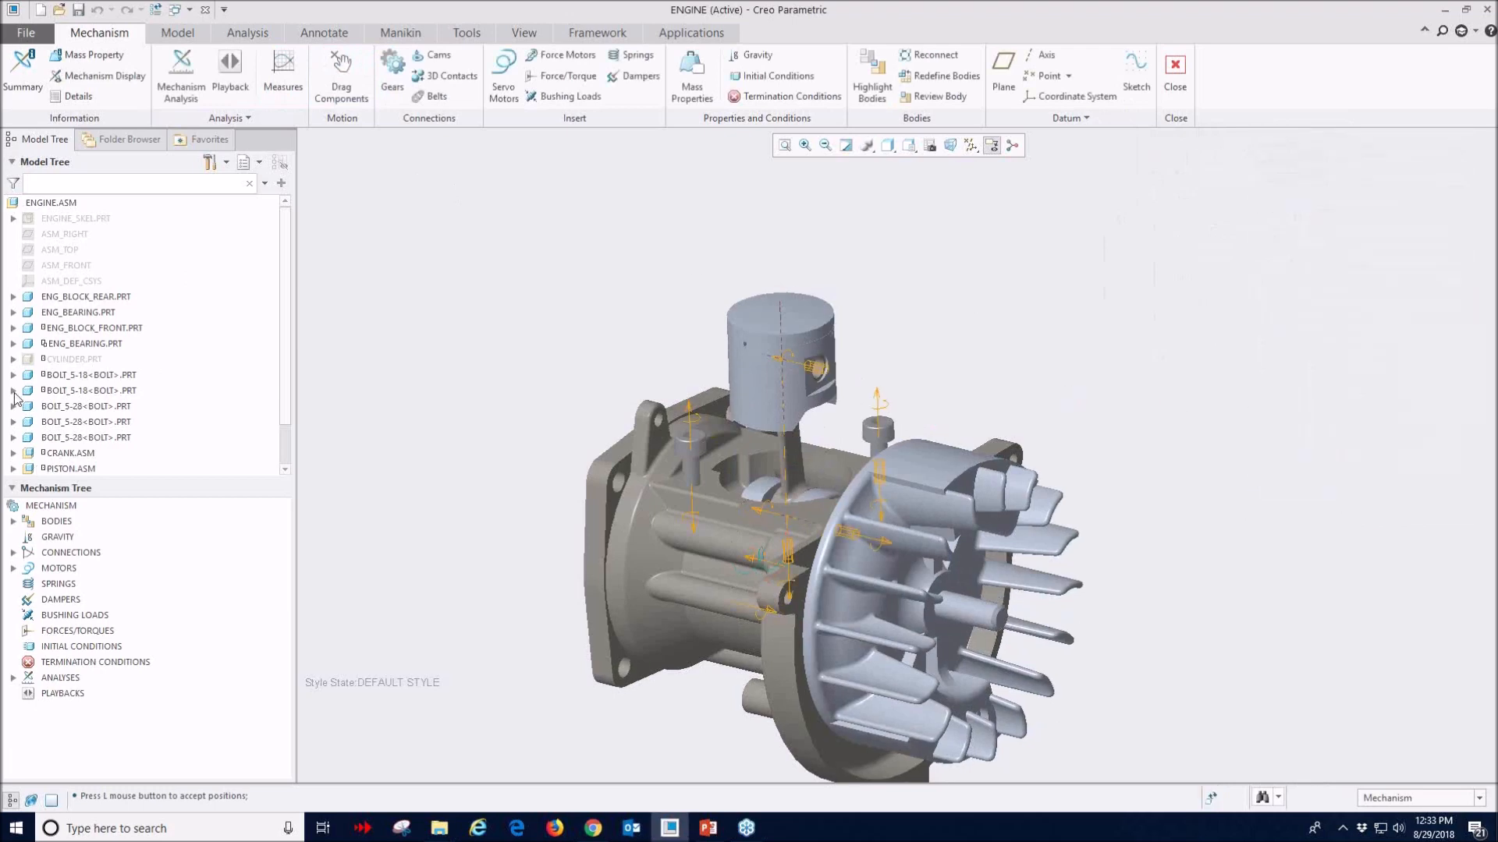
- Open the connecting rod part, display the dimensions of its large-end protrusion for editing, and return to the engine assembly
{"action": "scroll", "coordinate": [63, 457], "scroll_direction": "down", "scroll_amount": 1}
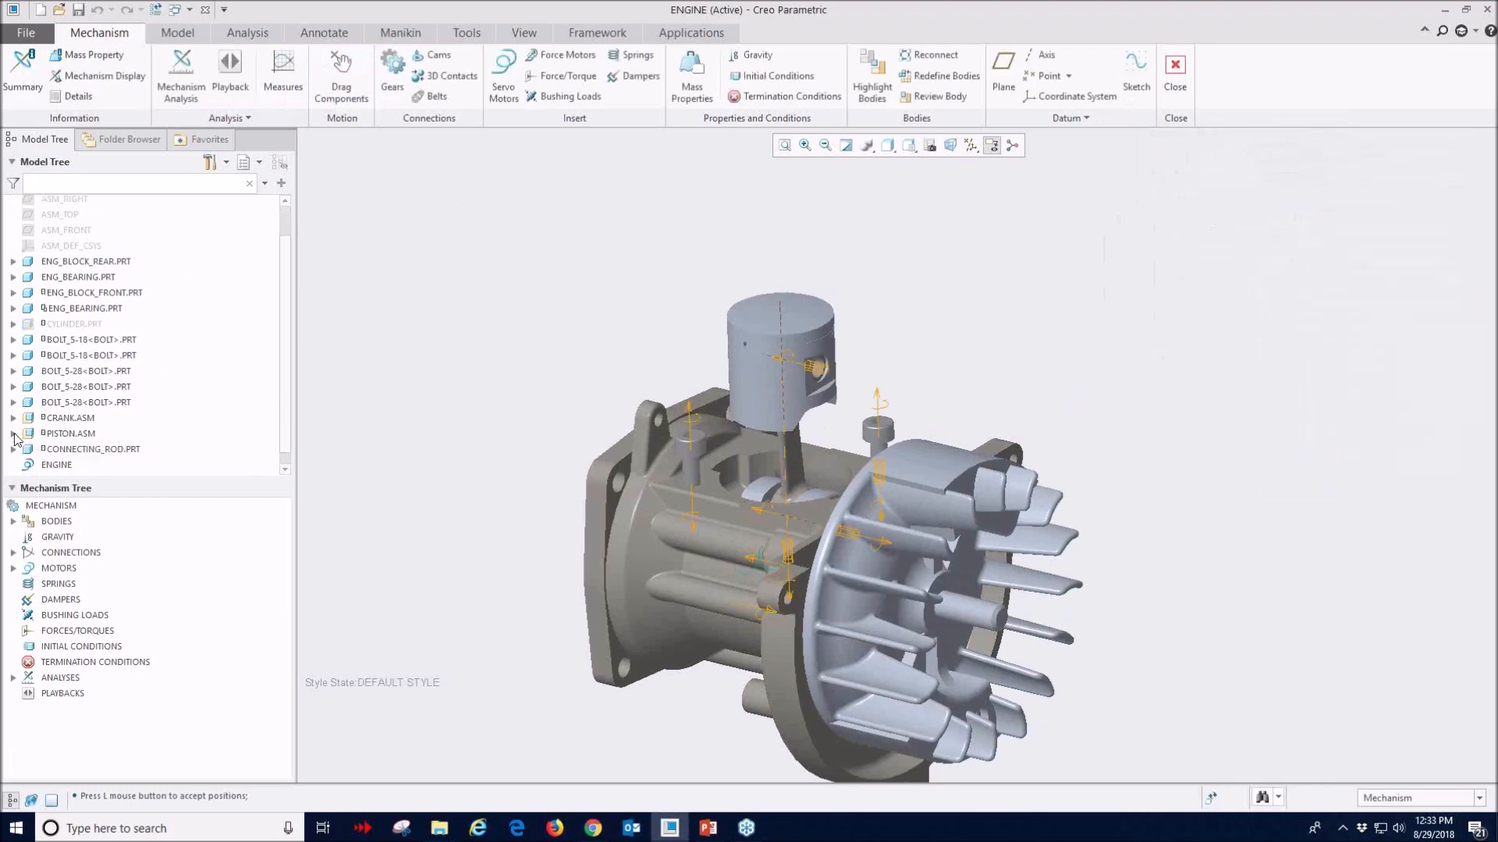
{"action": "left_click", "coordinate": [79, 450]}
{"action": "right_click", "coordinate": [80, 455]}
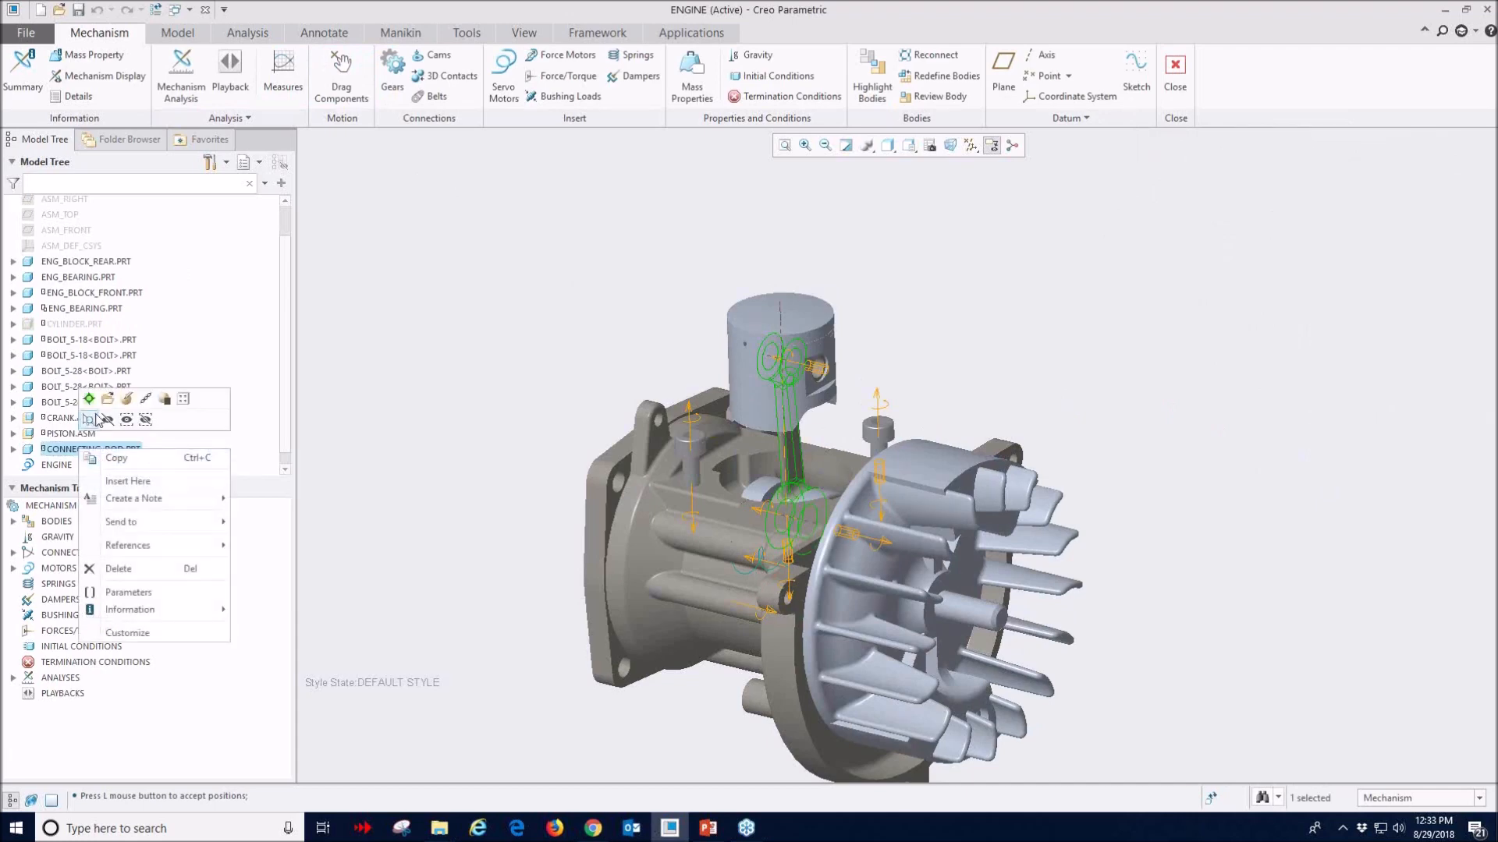
{"action": "left_click", "coordinate": [104, 373]}
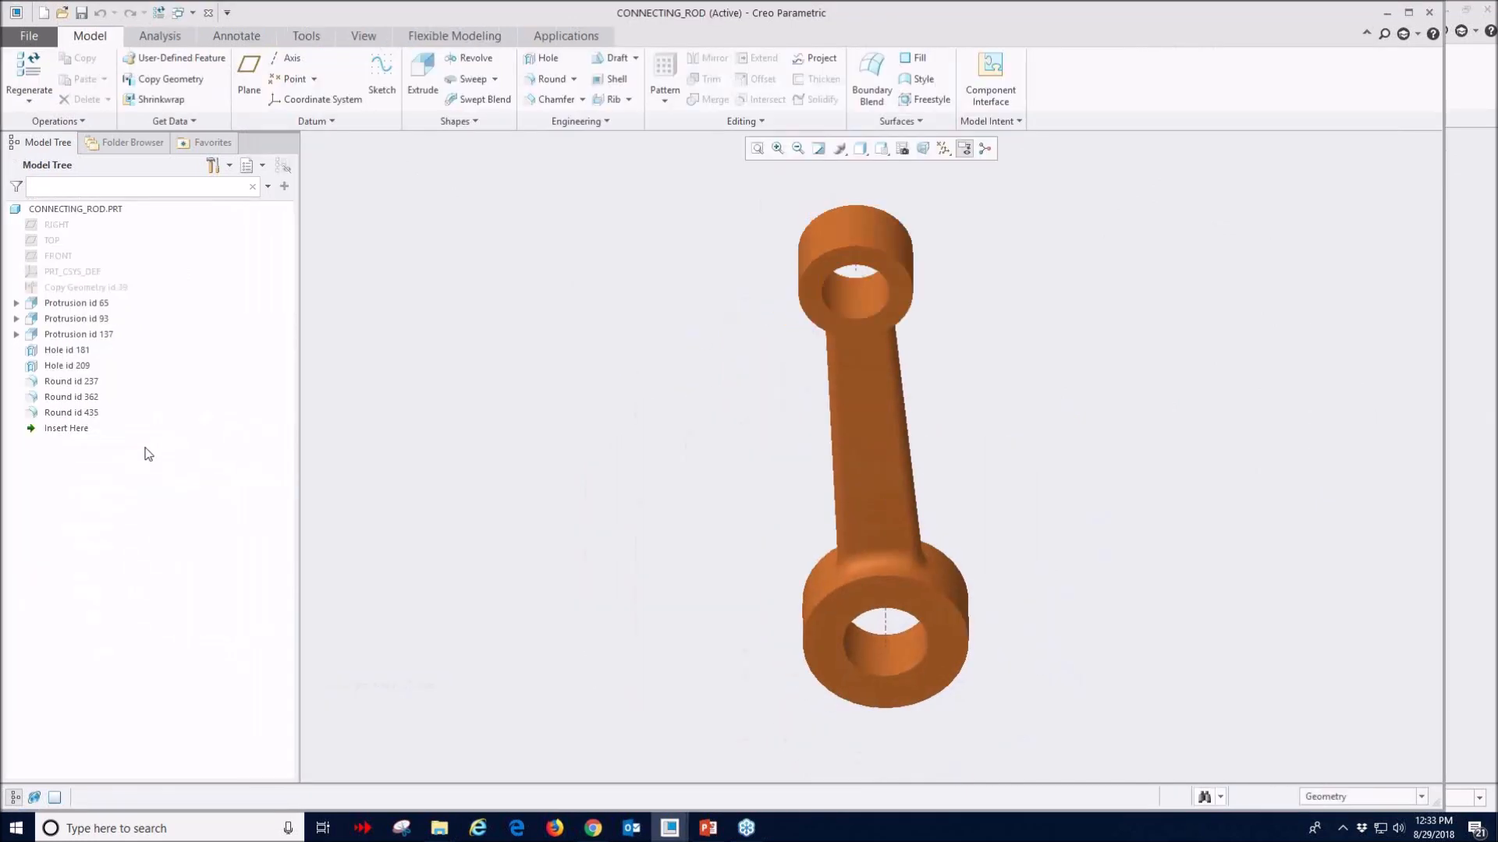
{"action": "left_click", "coordinate": [62, 305]}
{"action": "right_click", "coordinate": [62, 304]}
{"action": "left_click", "coordinate": [494, 362]}
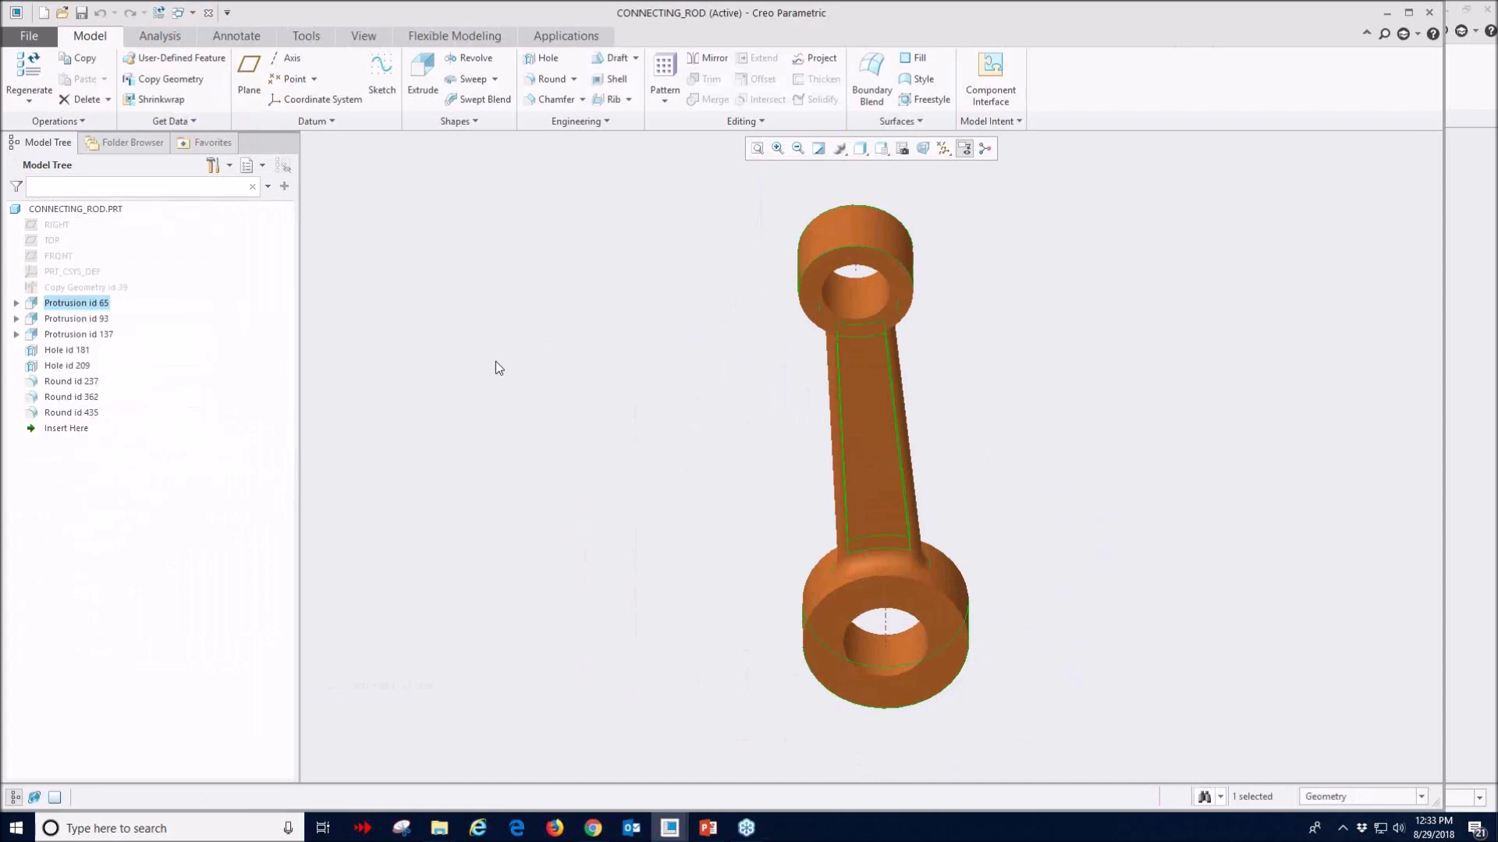
{"action": "double_click", "coordinate": [830, 601]}
{"action": "middle_click_drag", "start_coordinate": [918, 640], "coordinate": [958, 595]}
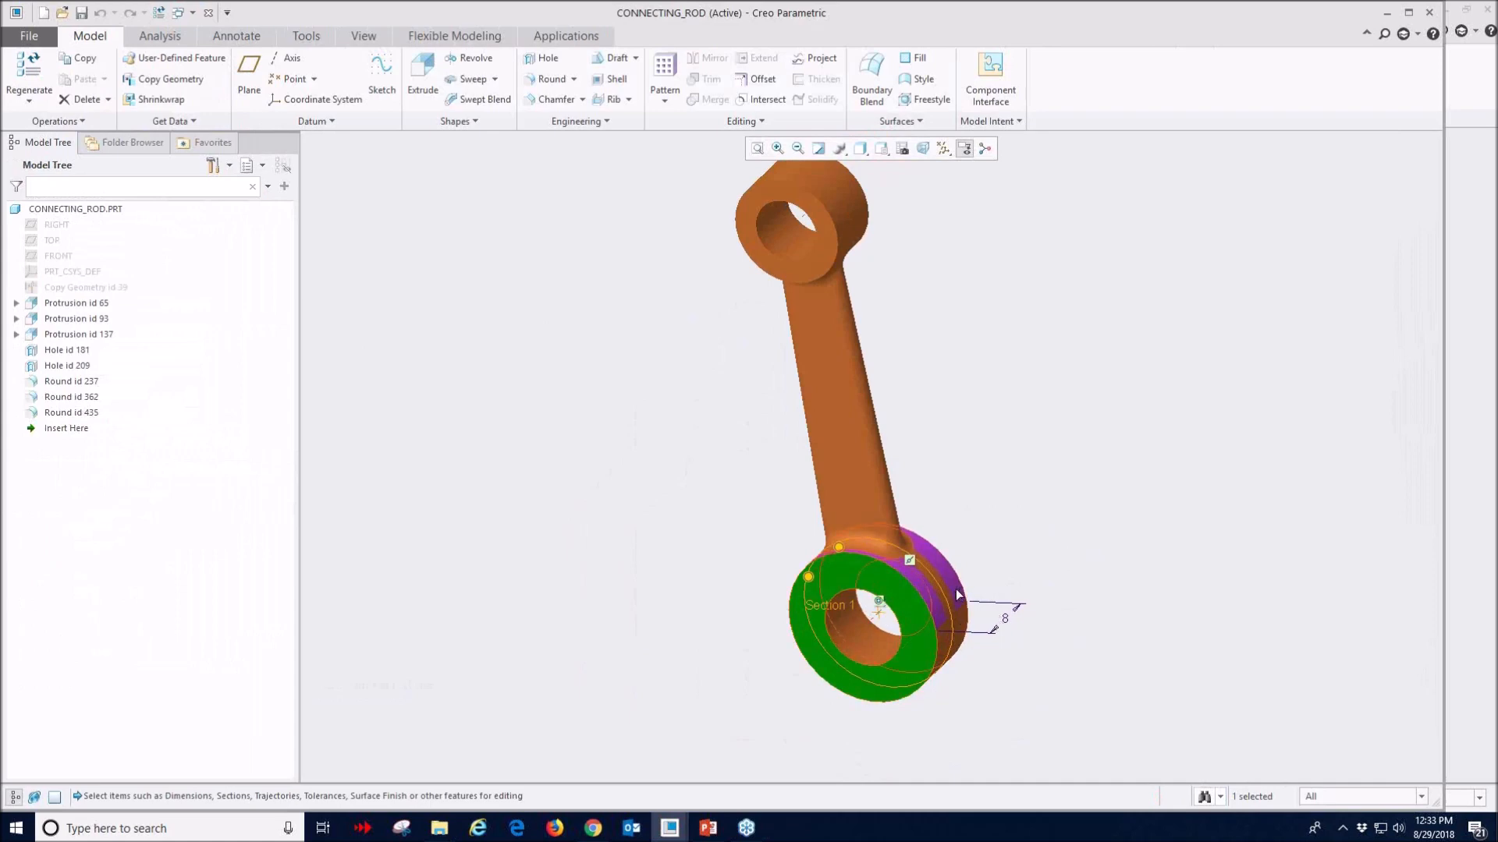
{"action": "left_click", "coordinate": [967, 480]}
{"action": "left_click", "coordinate": [208, 12]}
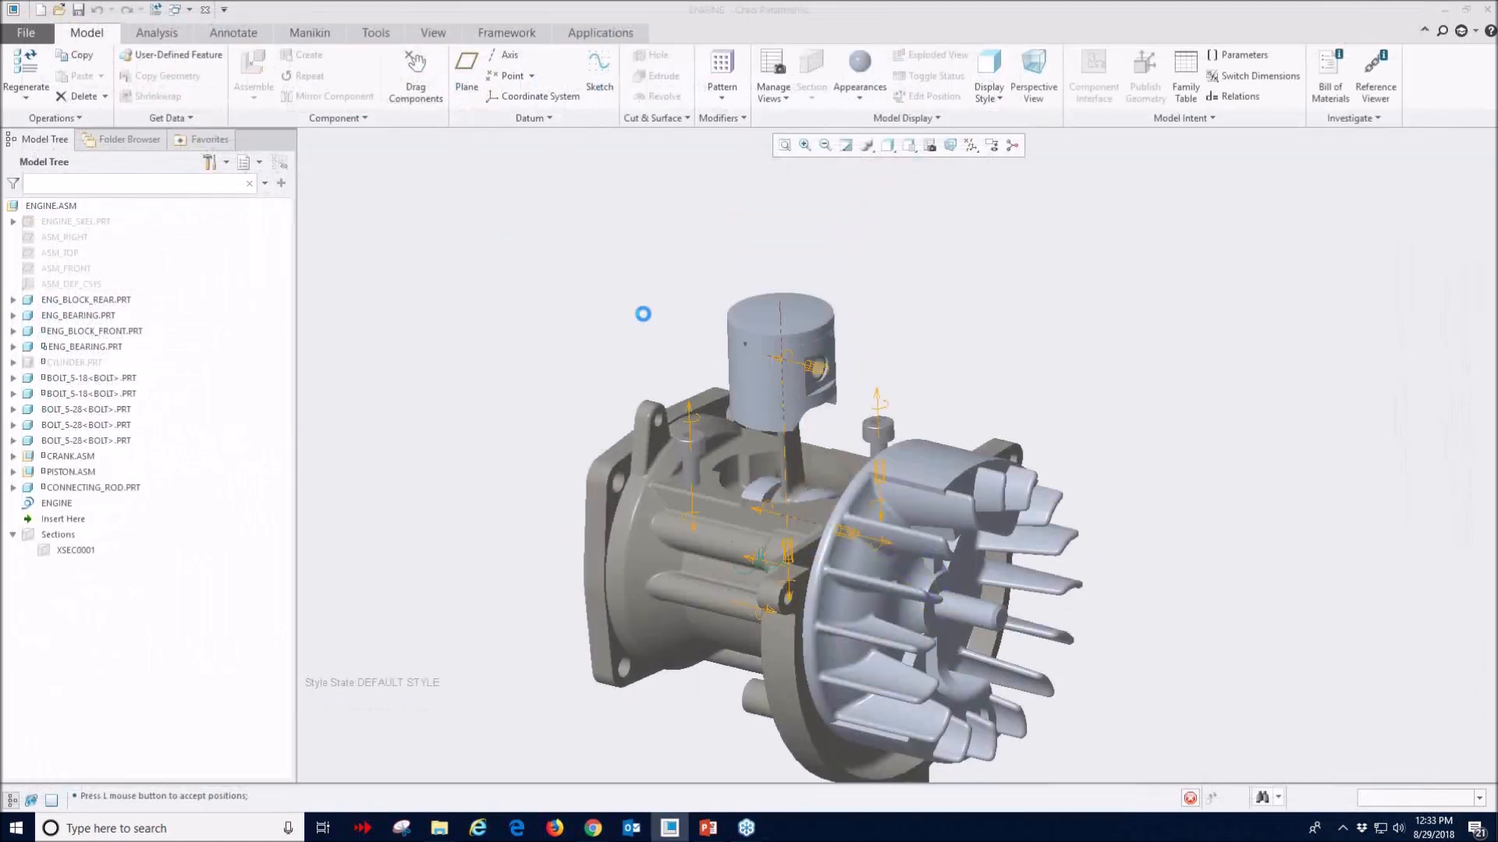
{"action": "middle_click_drag", "start_coordinate": [966, 455], "coordinate": [961, 463]}
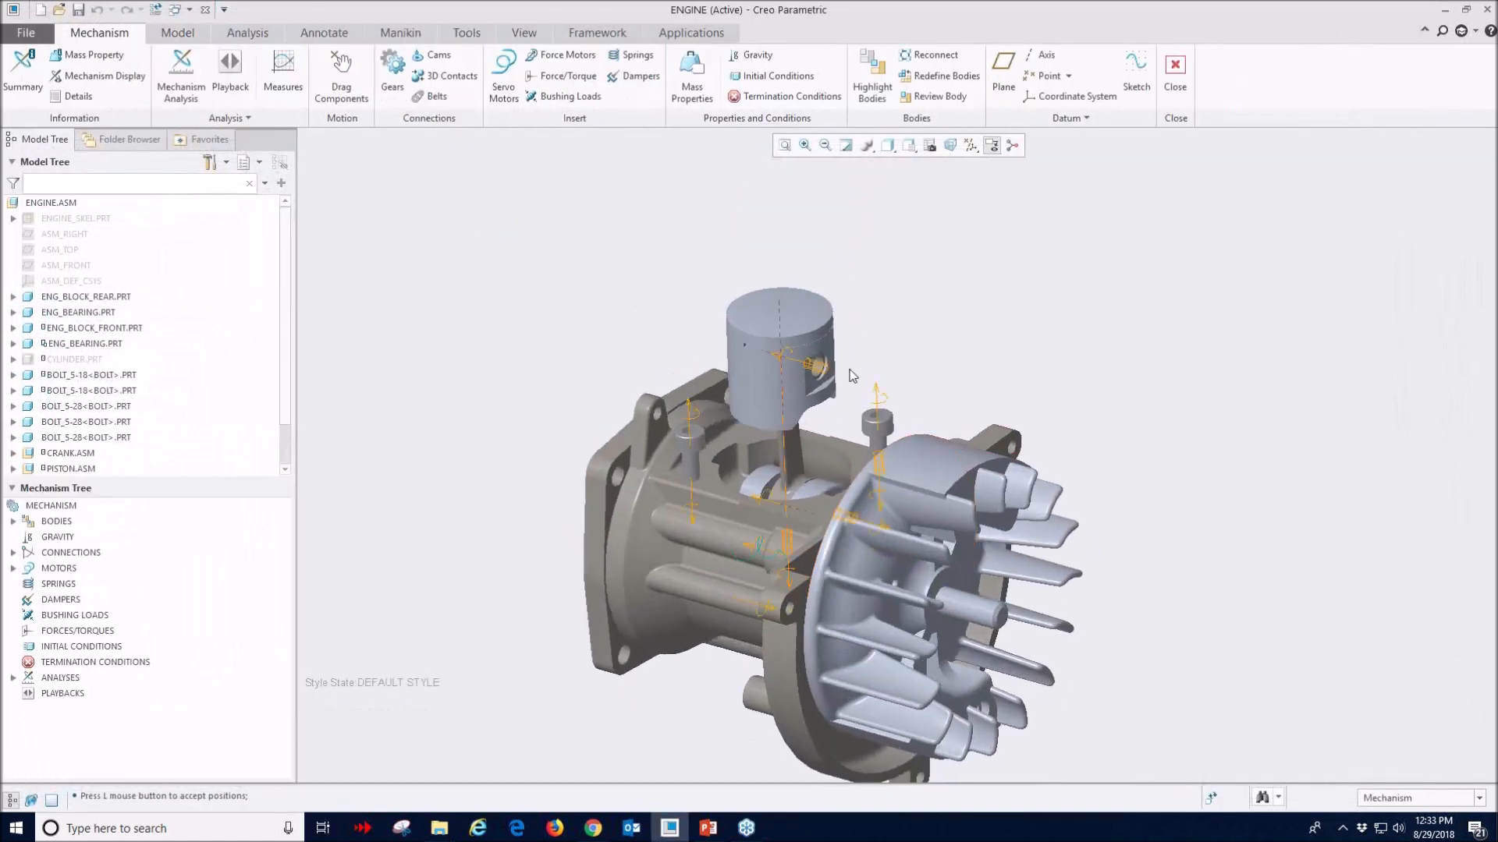
- Open PISTON.PRT from the piston subassembly and delete the skirt cut, Cut id 1204, together with its dependent round
{"action": "left_click", "coordinate": [13, 469]}
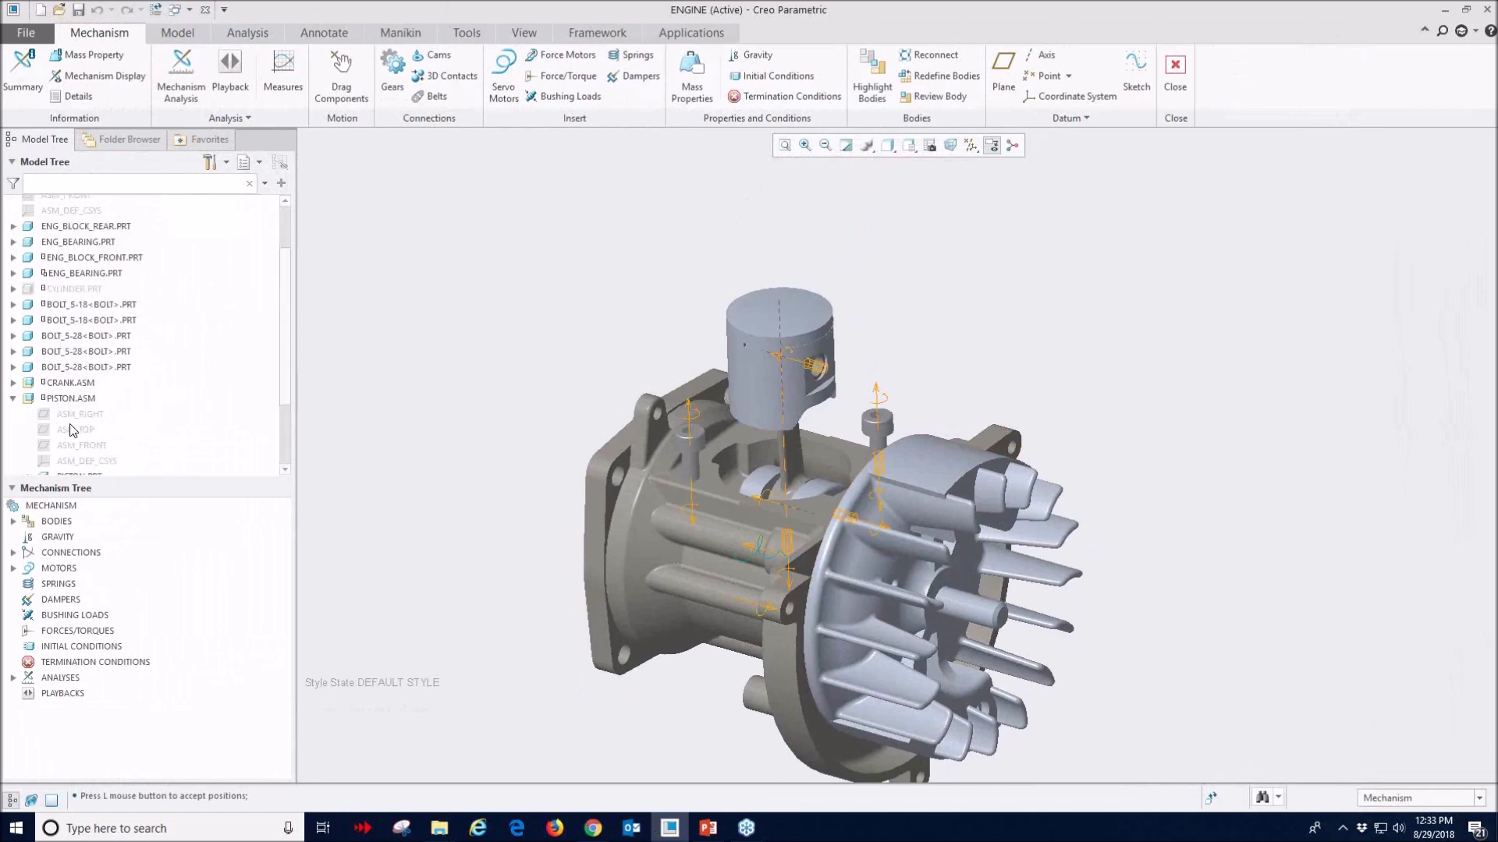
{"action": "scroll", "coordinate": [70, 429], "scroll_direction": "down", "scroll_amount": 2}
{"action": "right_click", "coordinate": [78, 406]}
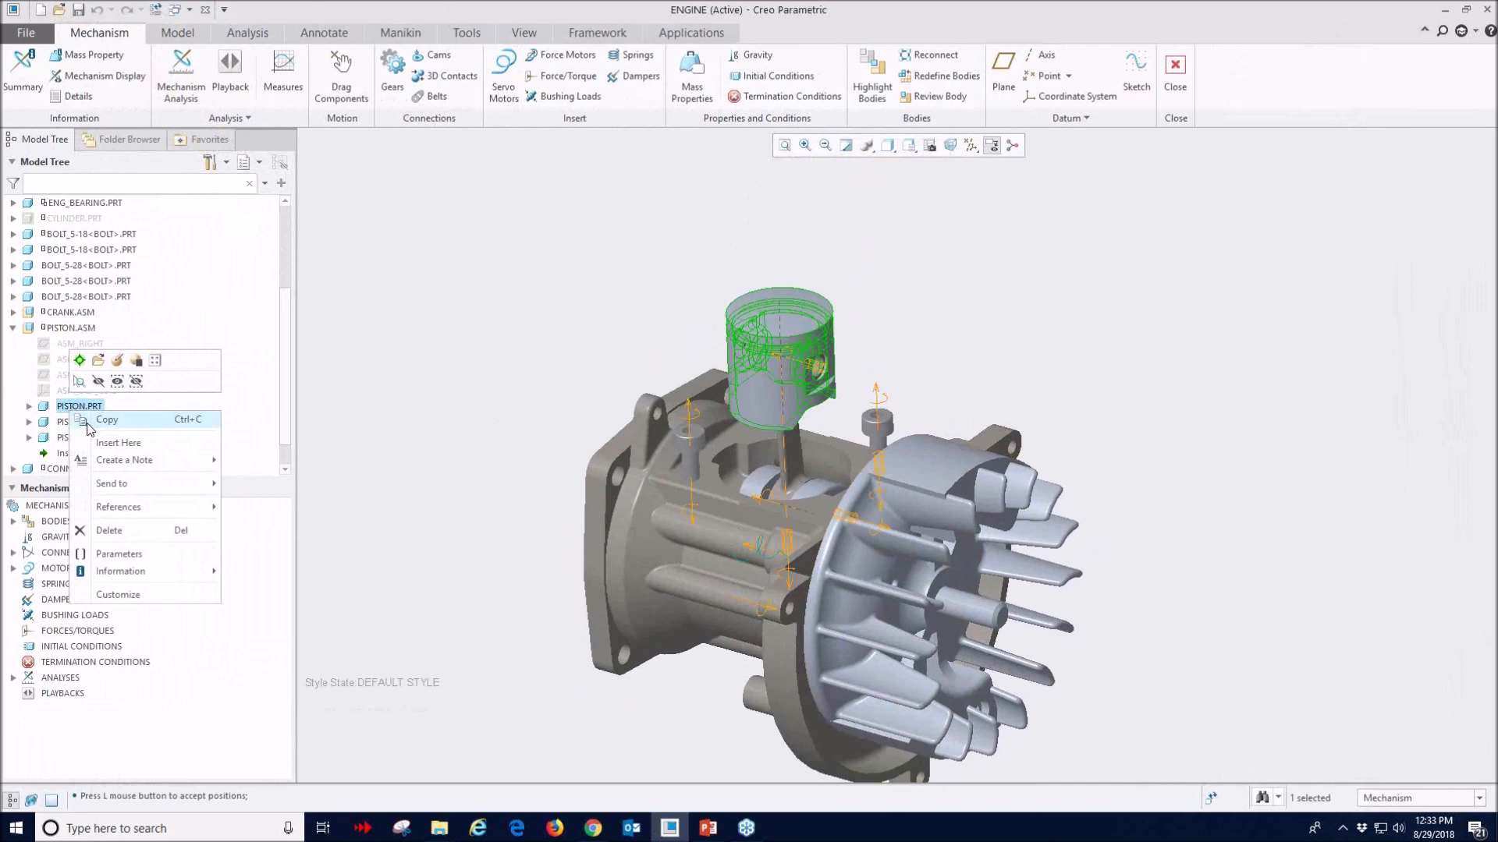
{"action": "left_click", "coordinate": [97, 360]}
{"action": "middle_click_drag", "start_coordinate": [843, 616], "coordinate": [833, 540]}
{"action": "left_click", "coordinate": [894, 641]}
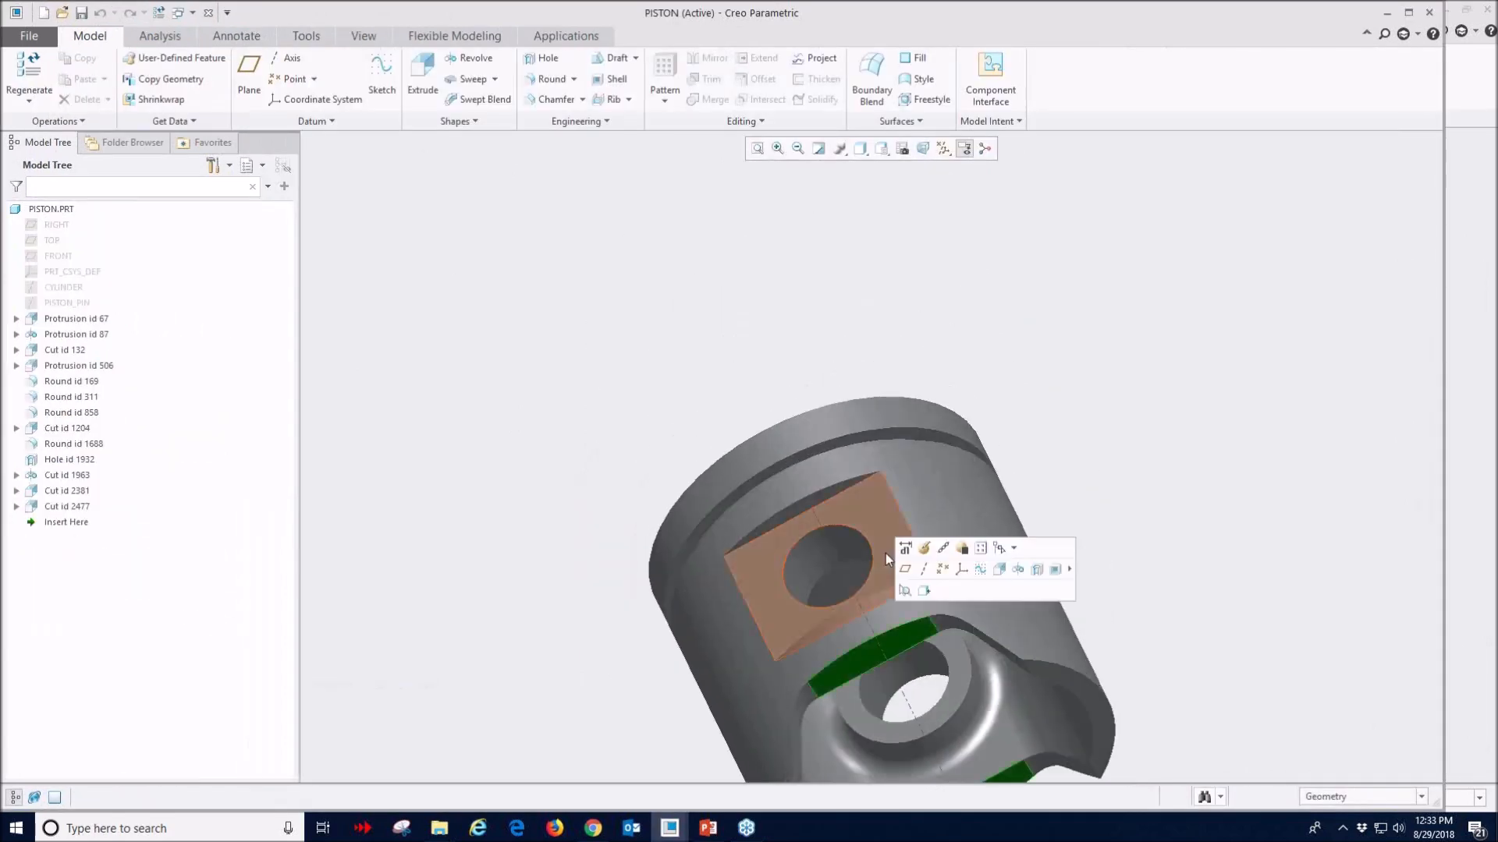
{"action": "scroll", "coordinate": [886, 558], "scroll_direction": "up", "scroll_amount": 3}
{"action": "key", "text": "Delete"}
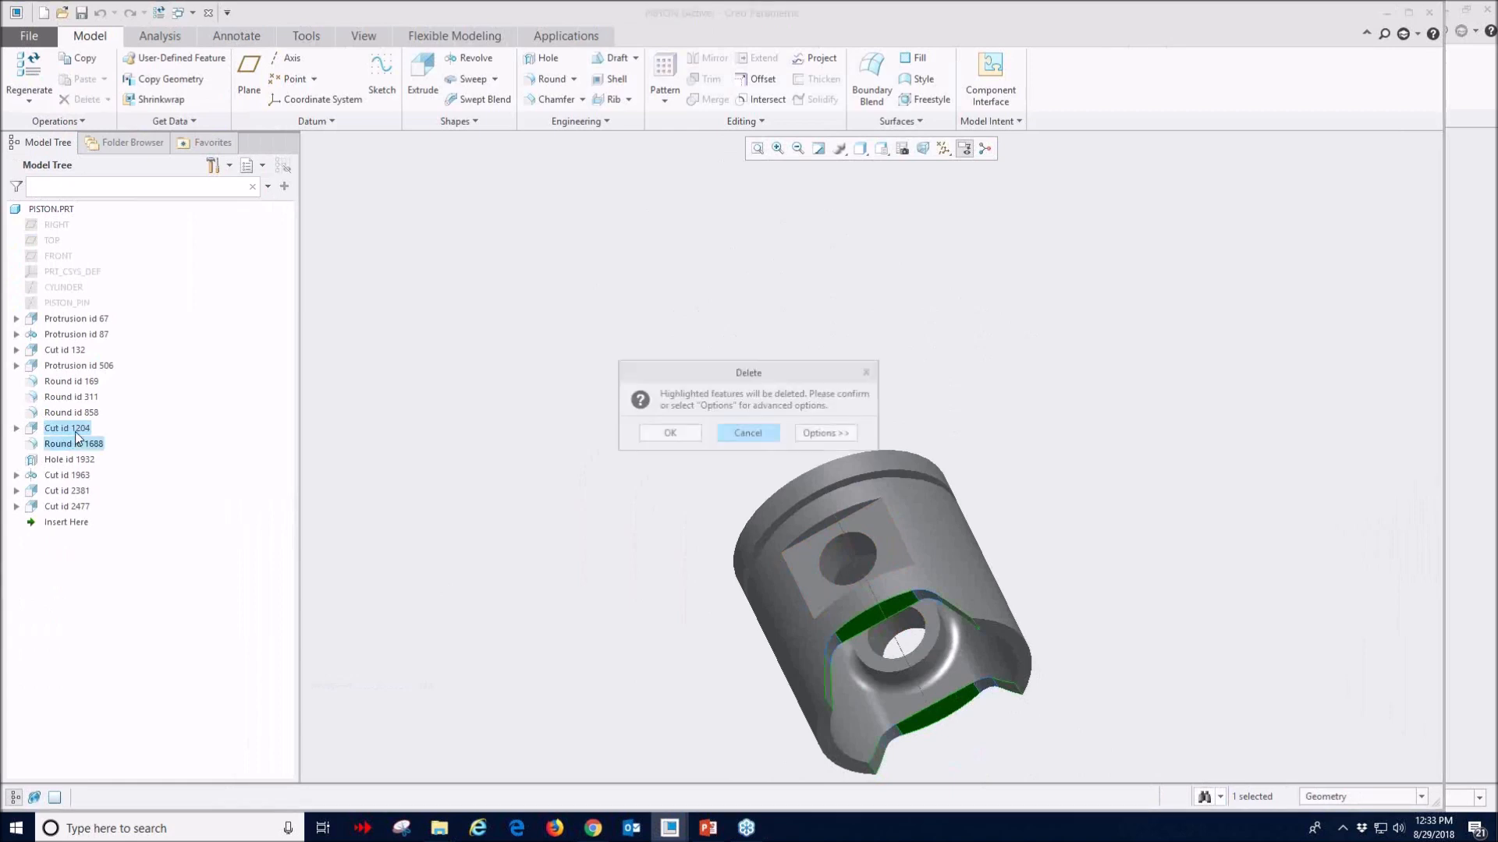
{"action": "left_click", "coordinate": [669, 435]}
{"action": "middle_click_drag", "start_coordinate": [735, 382], "coordinate": [712, 361]}
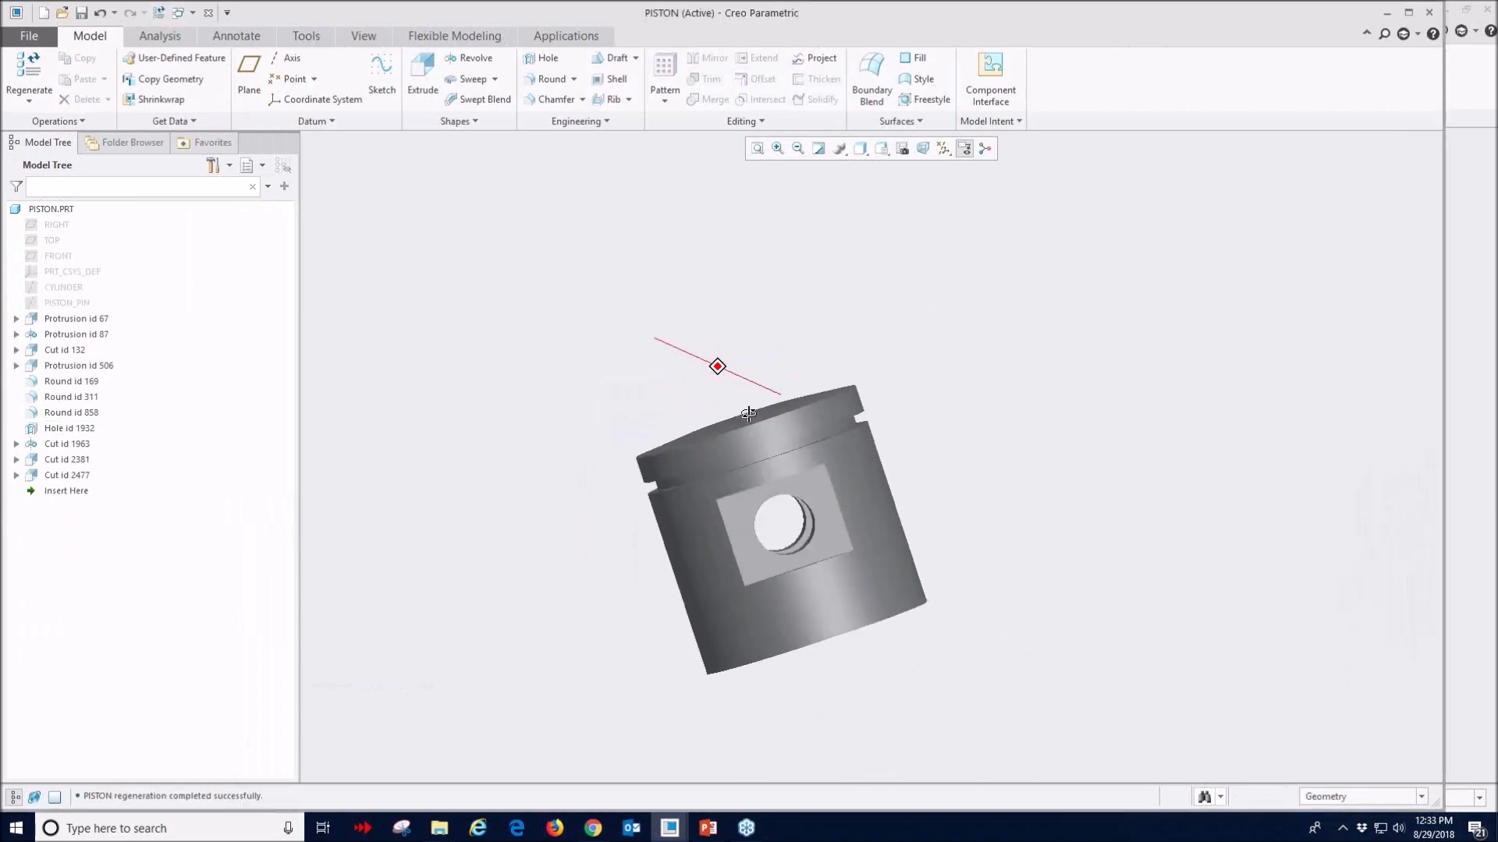
- Return to the engine assembly, rotate the flywheel to check the modified piston for collisions, and examine the area around the piston skirt
{"action": "left_click", "coordinate": [181, 13]}
{"action": "left_click", "coordinate": [211, 35]}
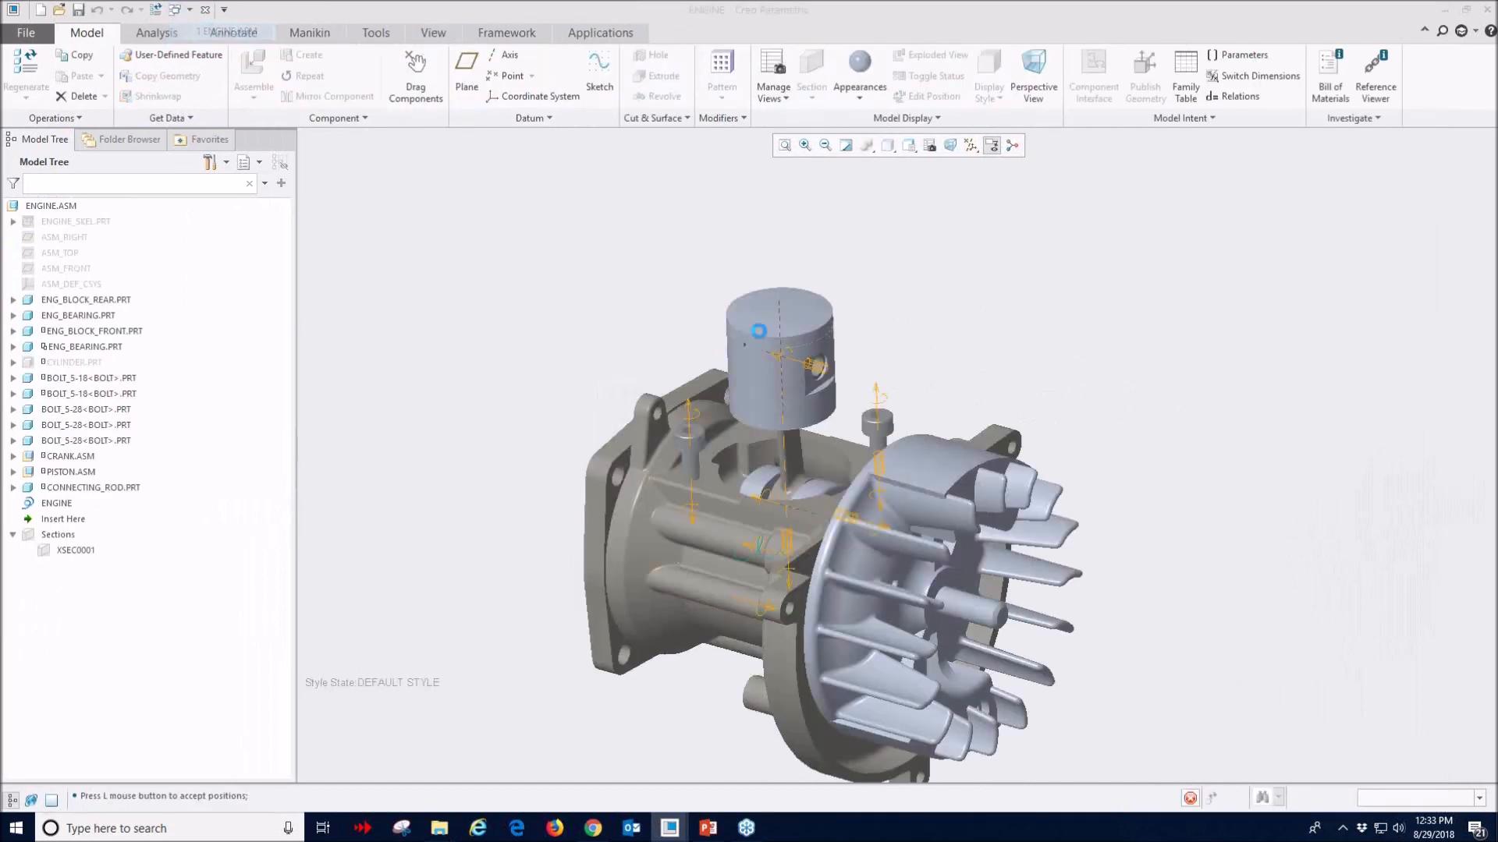
{"action": "left_click", "coordinate": [341, 80]}
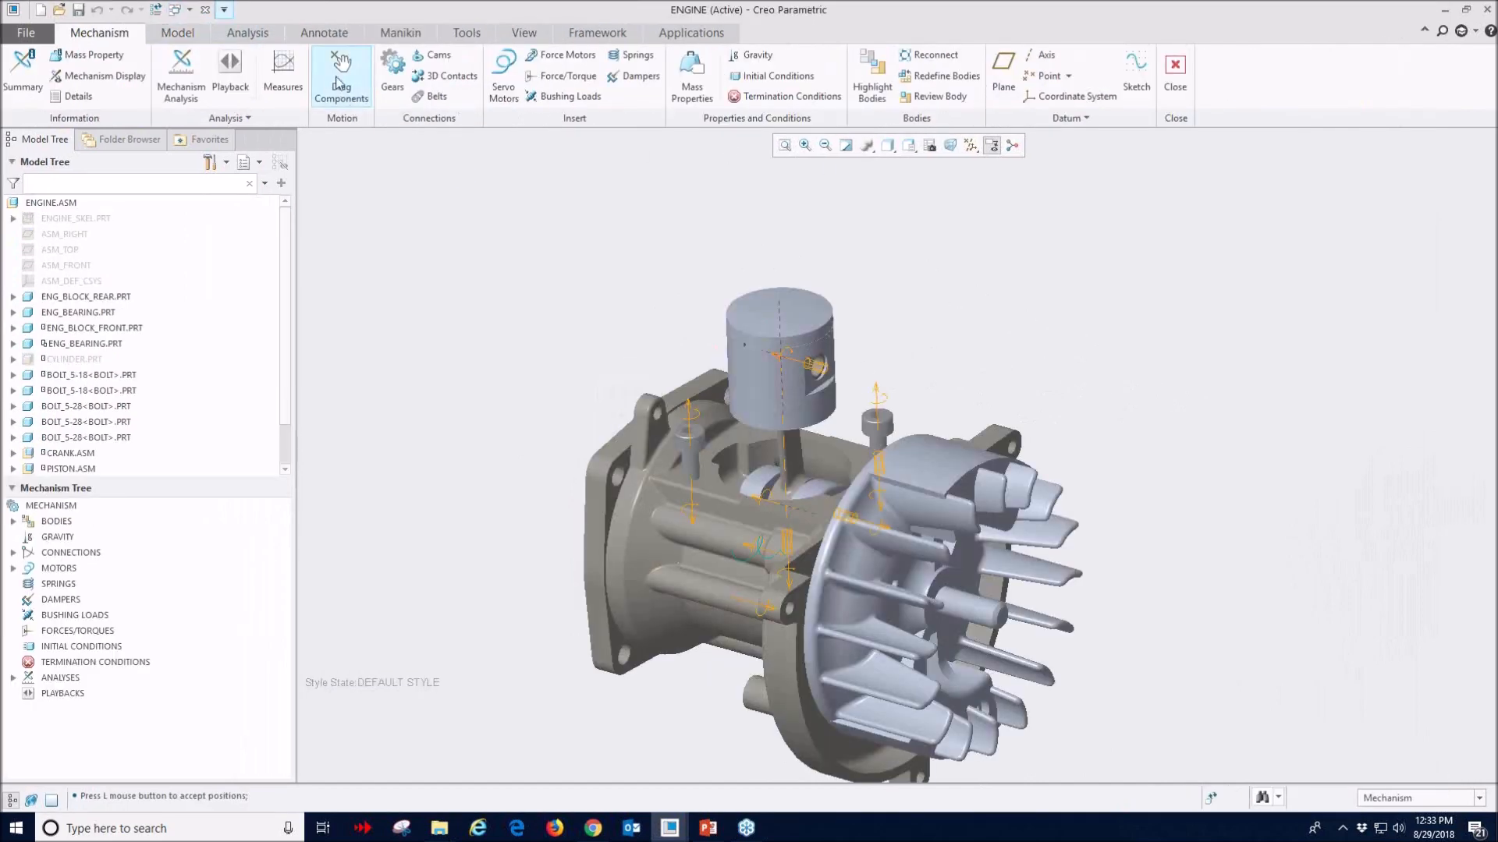
{"action": "left_click", "coordinate": [980, 471]}
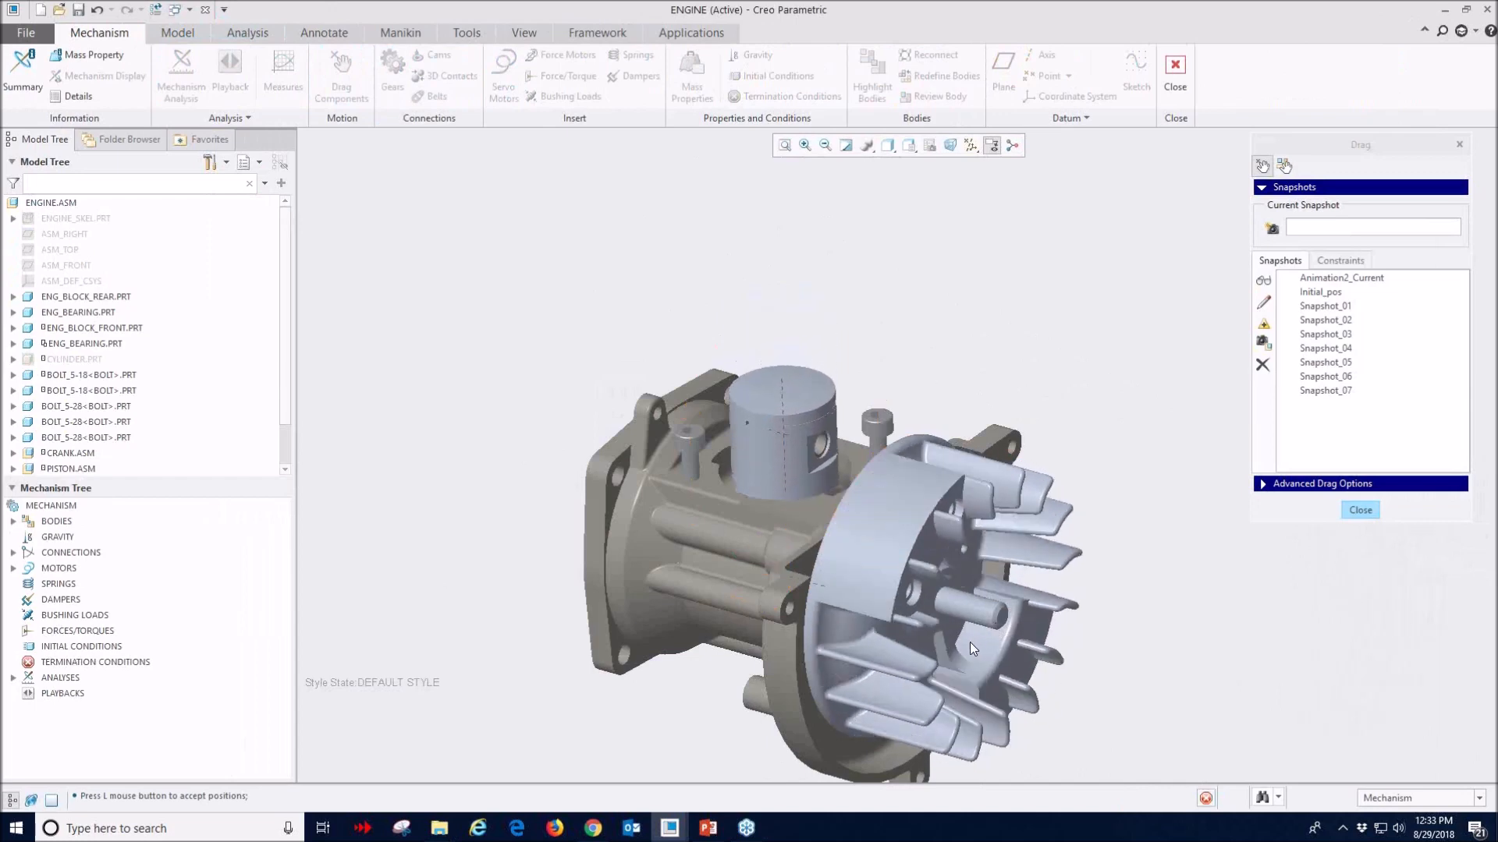
{"action": "left_click", "coordinate": [933, 649]}
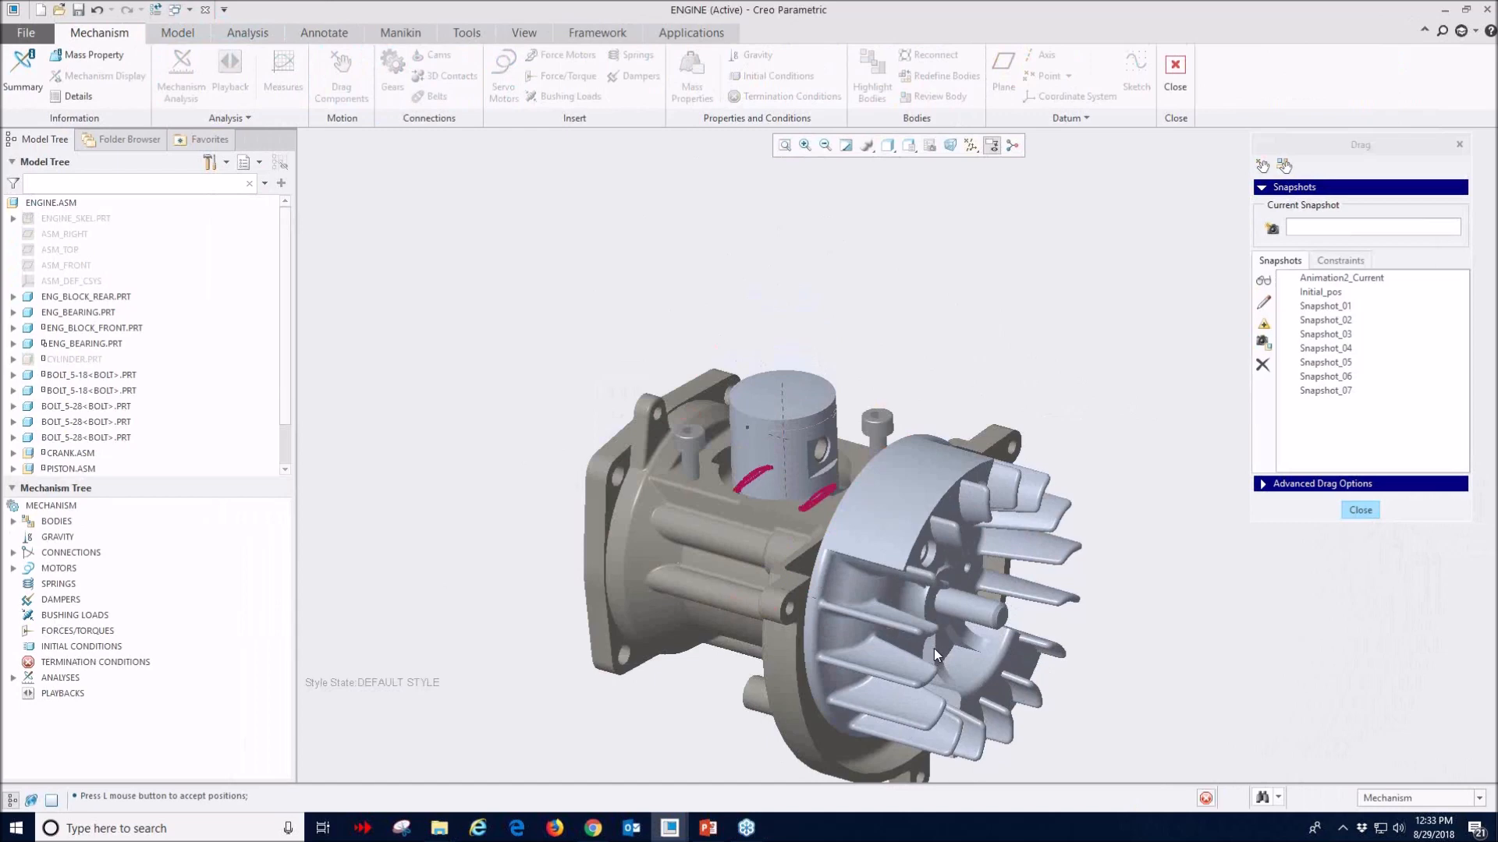
{"action": "scroll", "coordinate": [807, 527], "scroll_direction": "up", "scroll_amount": 5}
{"action": "scroll", "coordinate": [807, 528], "scroll_direction": "up", "scroll_amount": 3}
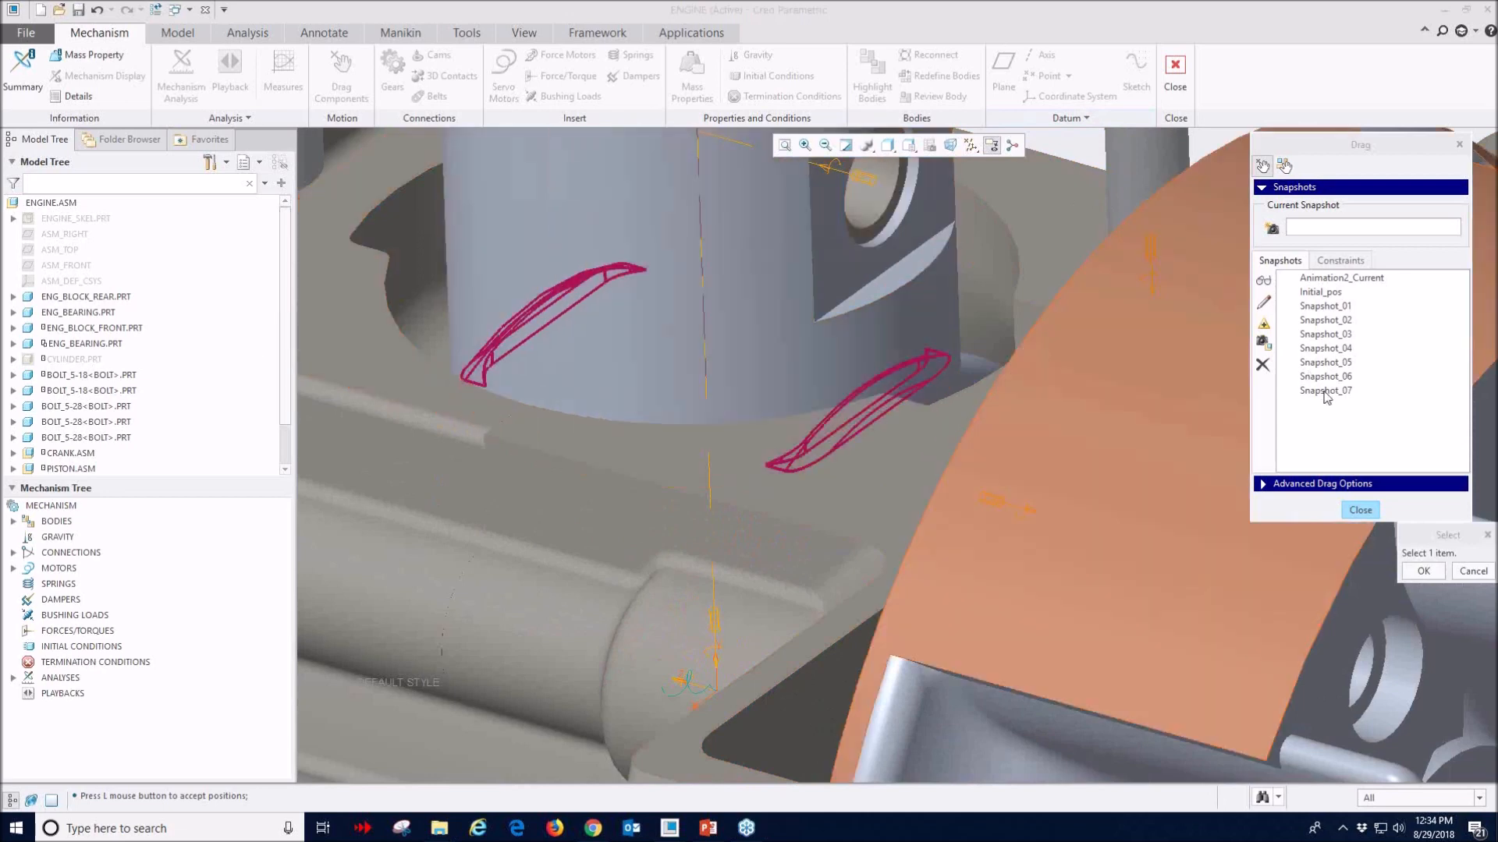
{"action": "left_click", "coordinate": [1359, 510]}
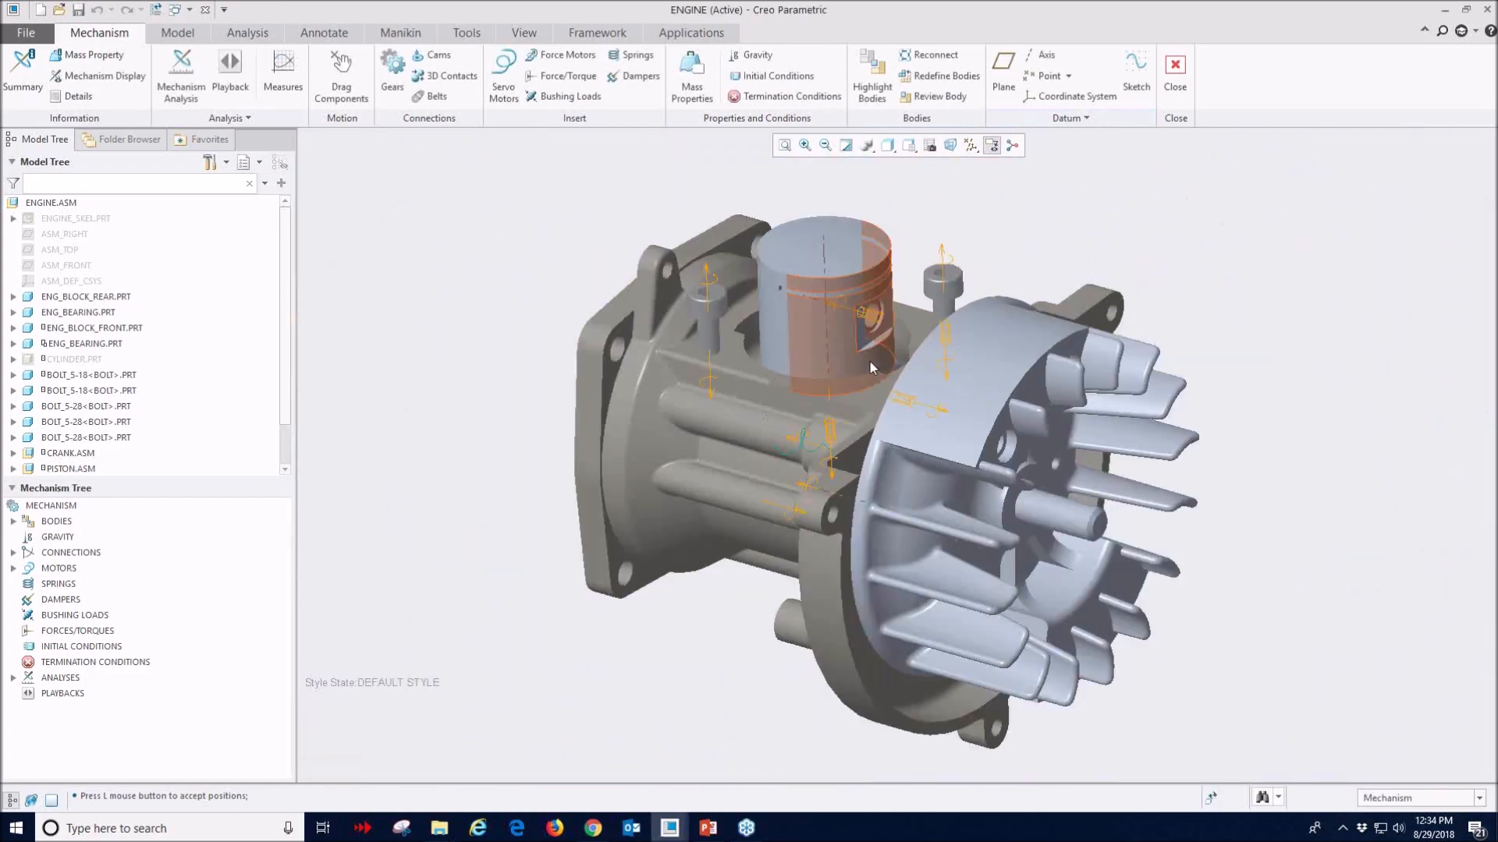
{"action": "mouse_move", "coordinate": [847, 358]}
{"action": "middle_mouse_down"}
{"action": "mouse_move", "coordinate": [890, 375]}
{"action": "mouse_move", "coordinate": [836, 358]}
{"action": "middle_mouse_up"}
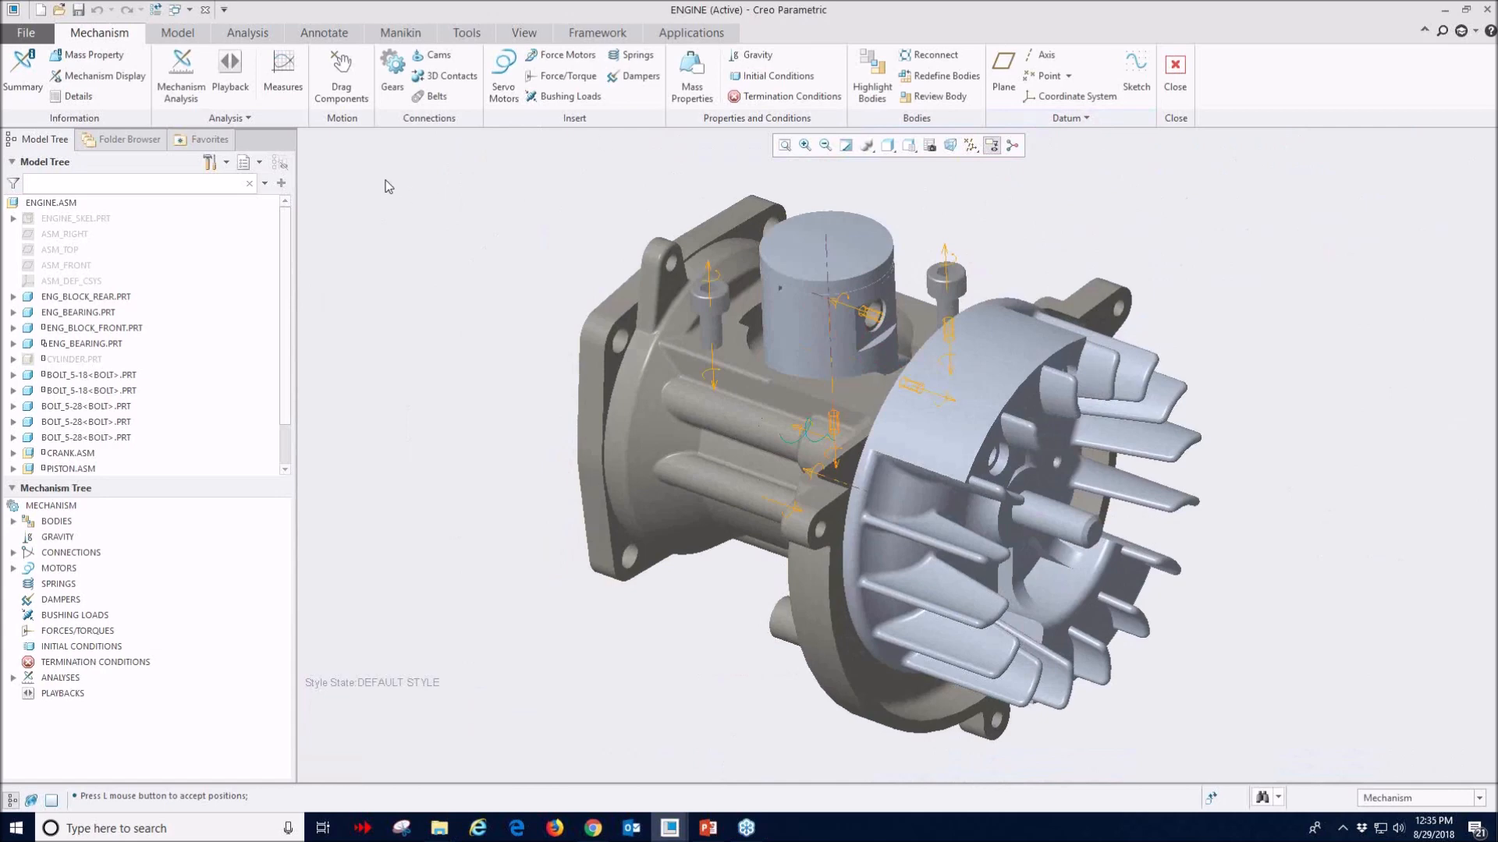
- Review the gear pair types offered for a new gear pair and cancel the definition
{"action": "left_click", "coordinate": [393, 68]}
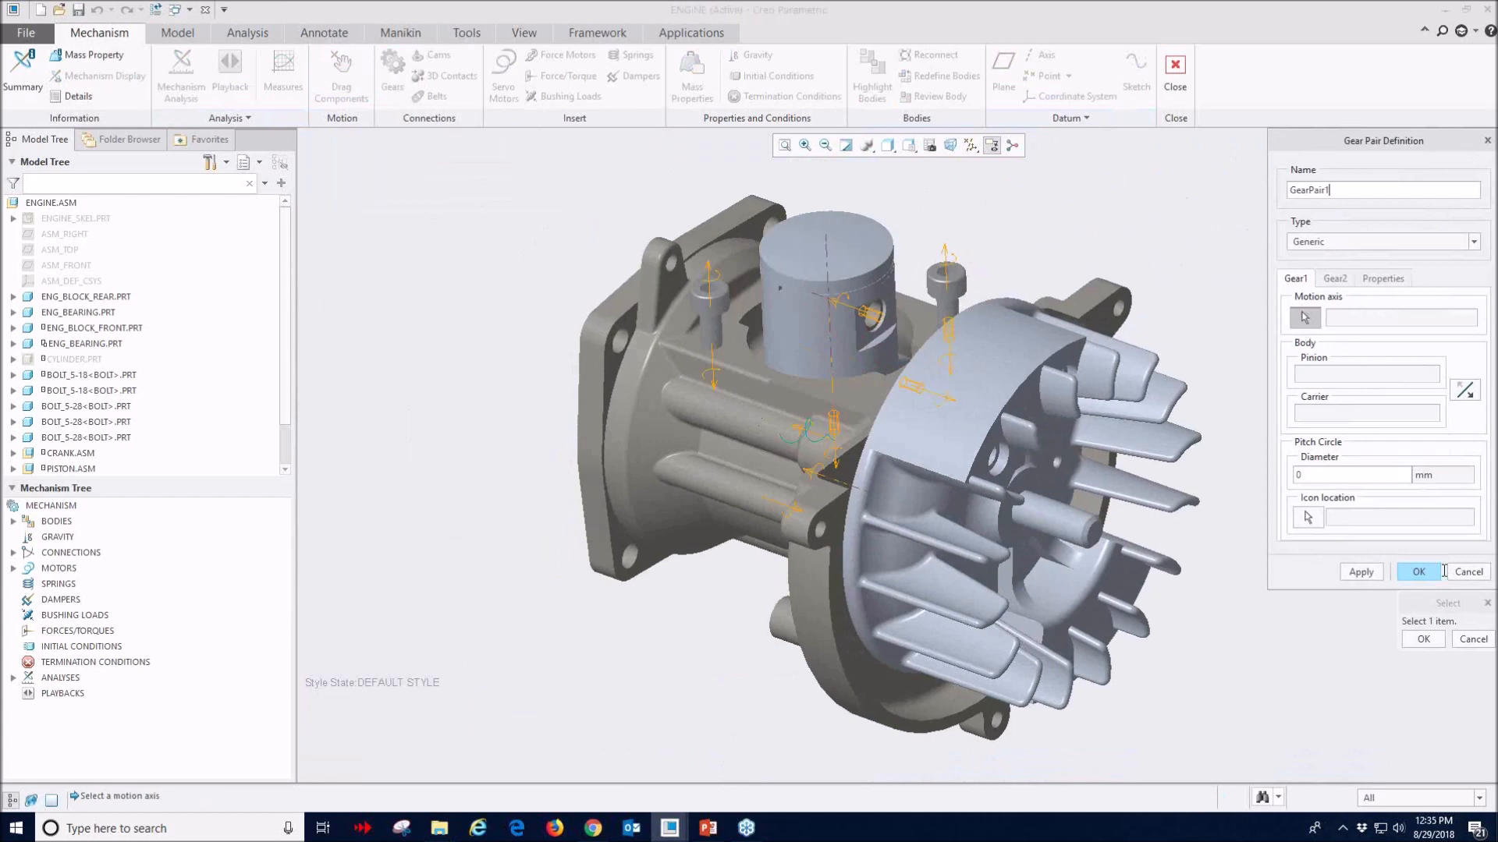
{"action": "left_click", "coordinate": [1354, 244]}
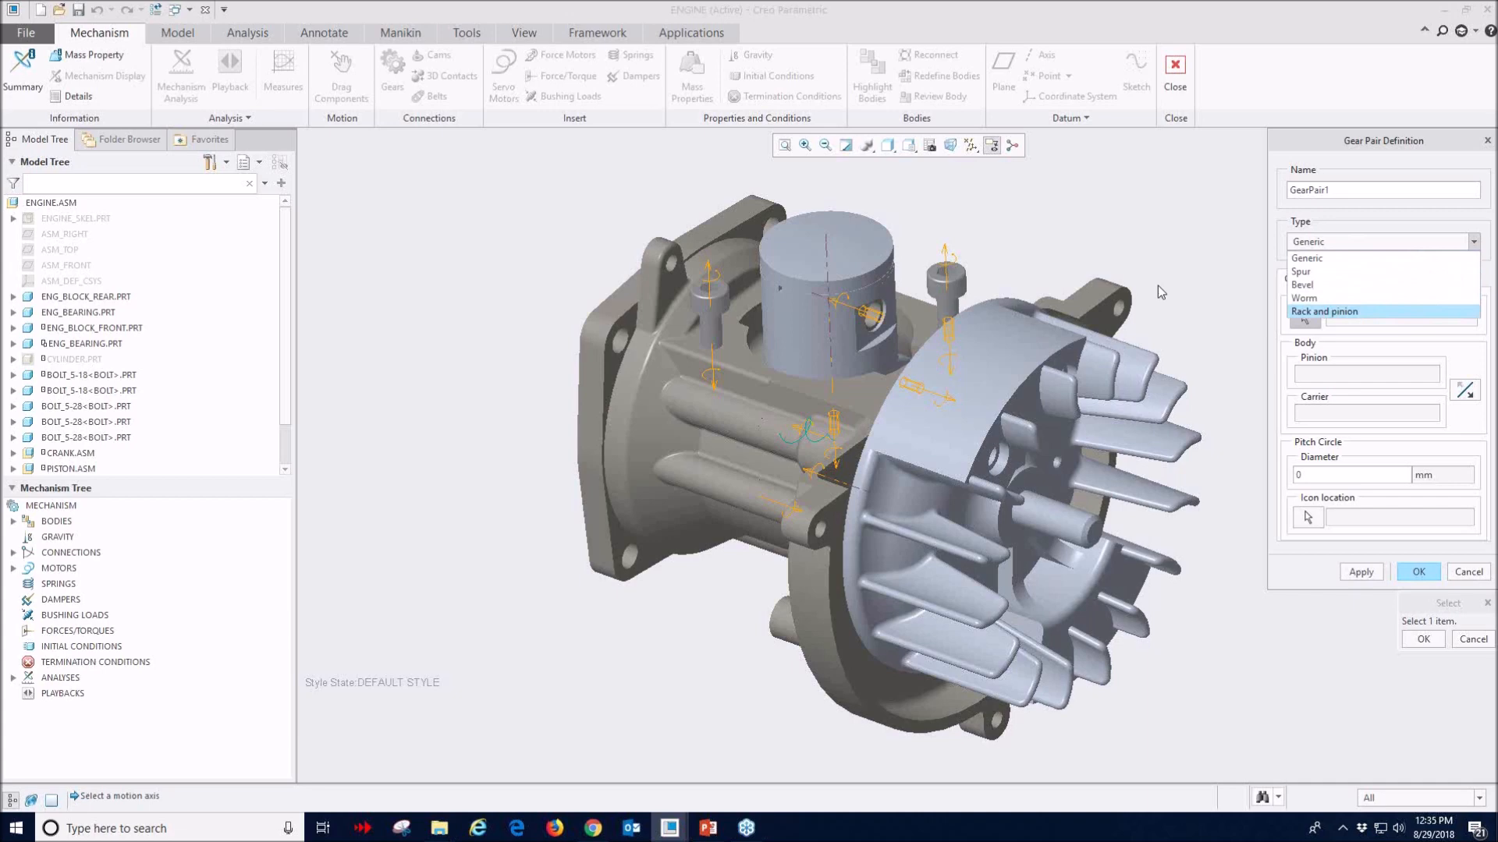
{"action": "left_click", "coordinate": [1347, 149]}
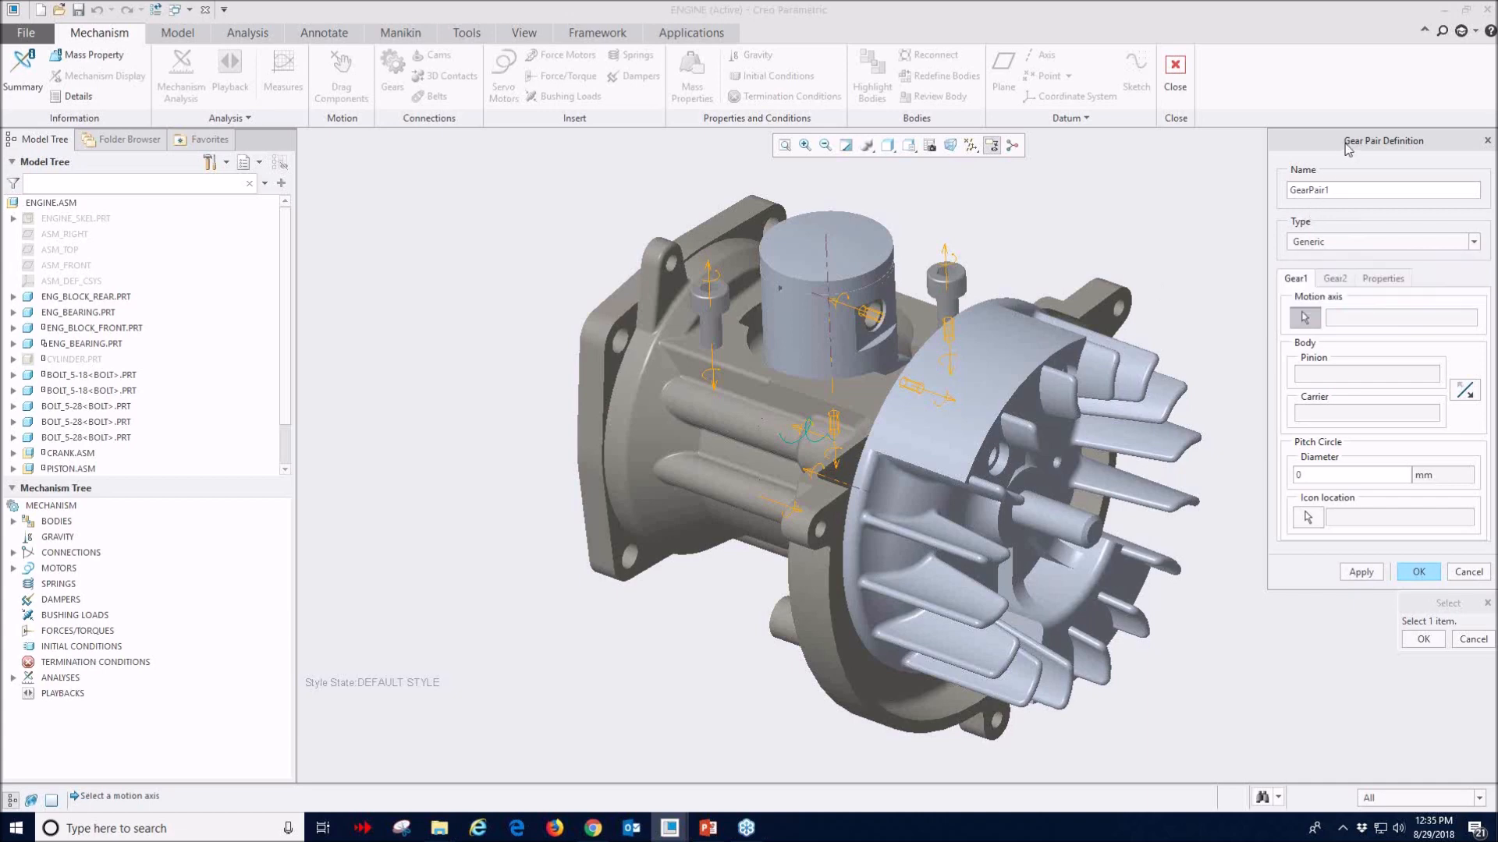
{"action": "left_click", "coordinate": [1468, 572]}
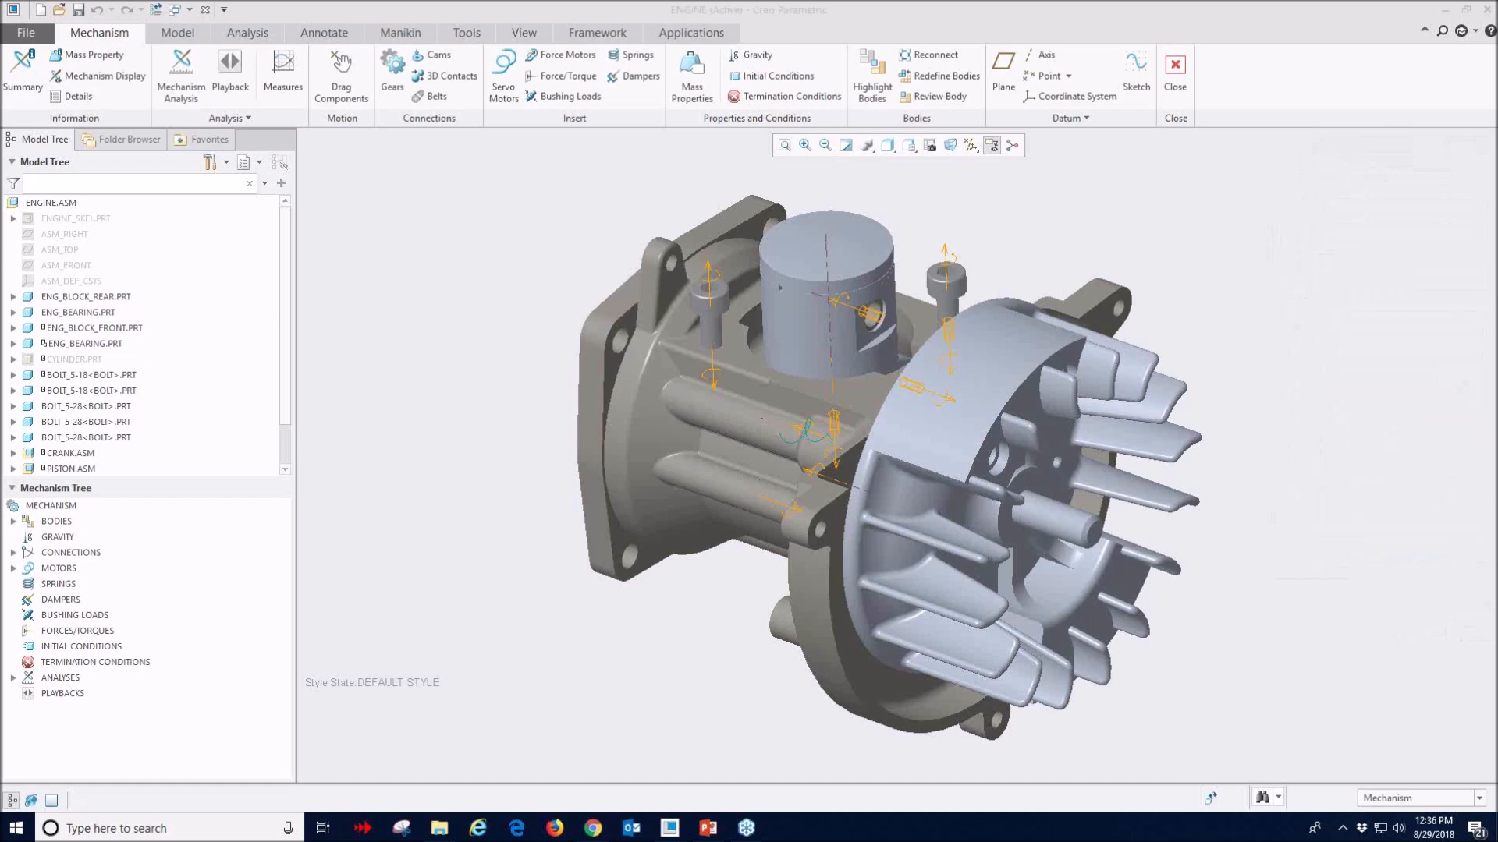
- Switch to the PowerPoint presentation and start the slide show from the Contact Information slide
{"action": "left_click", "coordinate": [50, 205]}
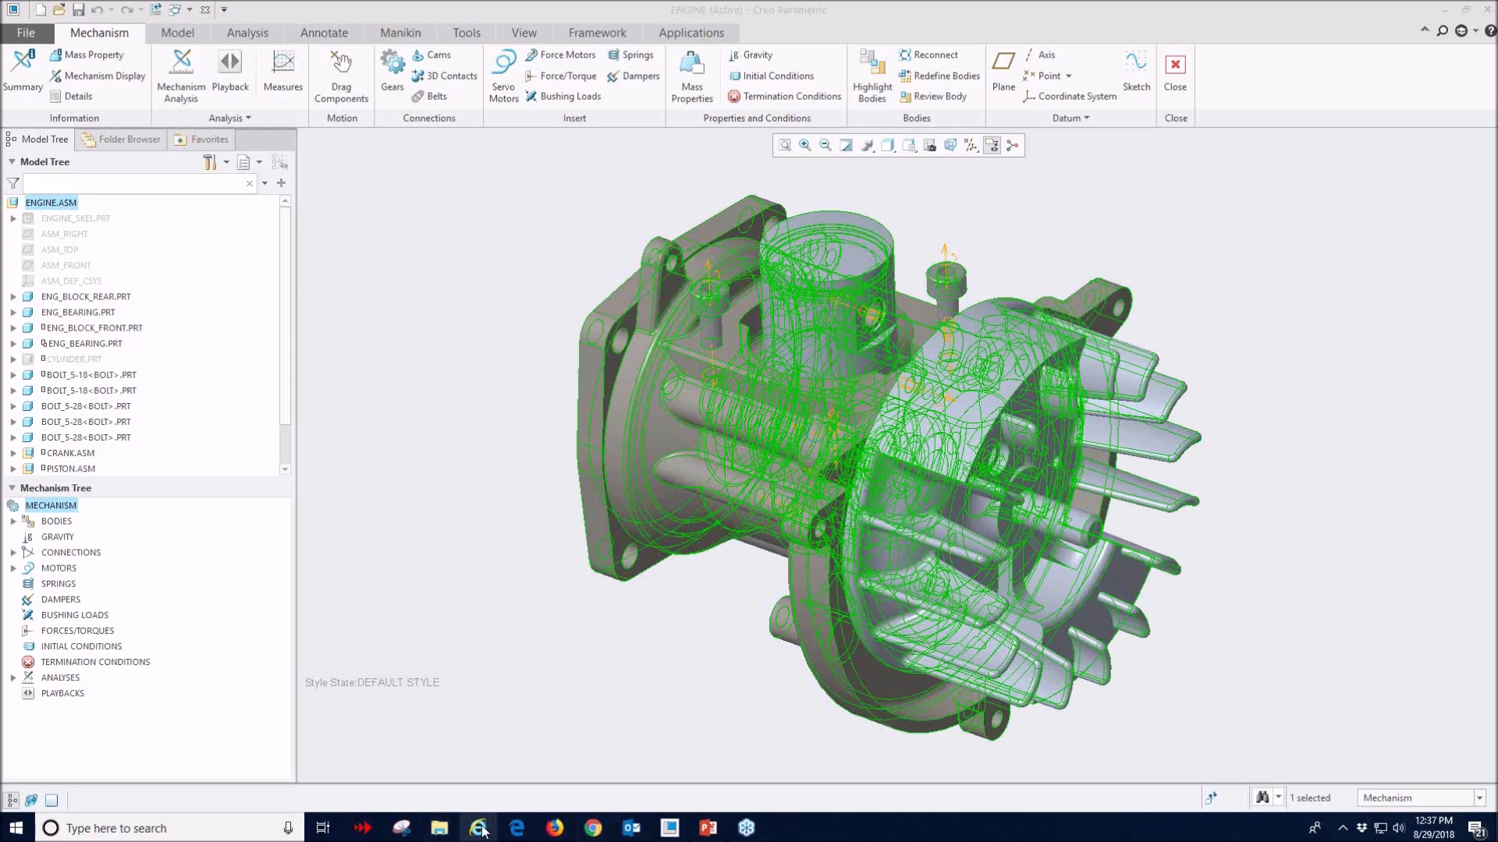
{"action": "left_click", "coordinate": [704, 831]}
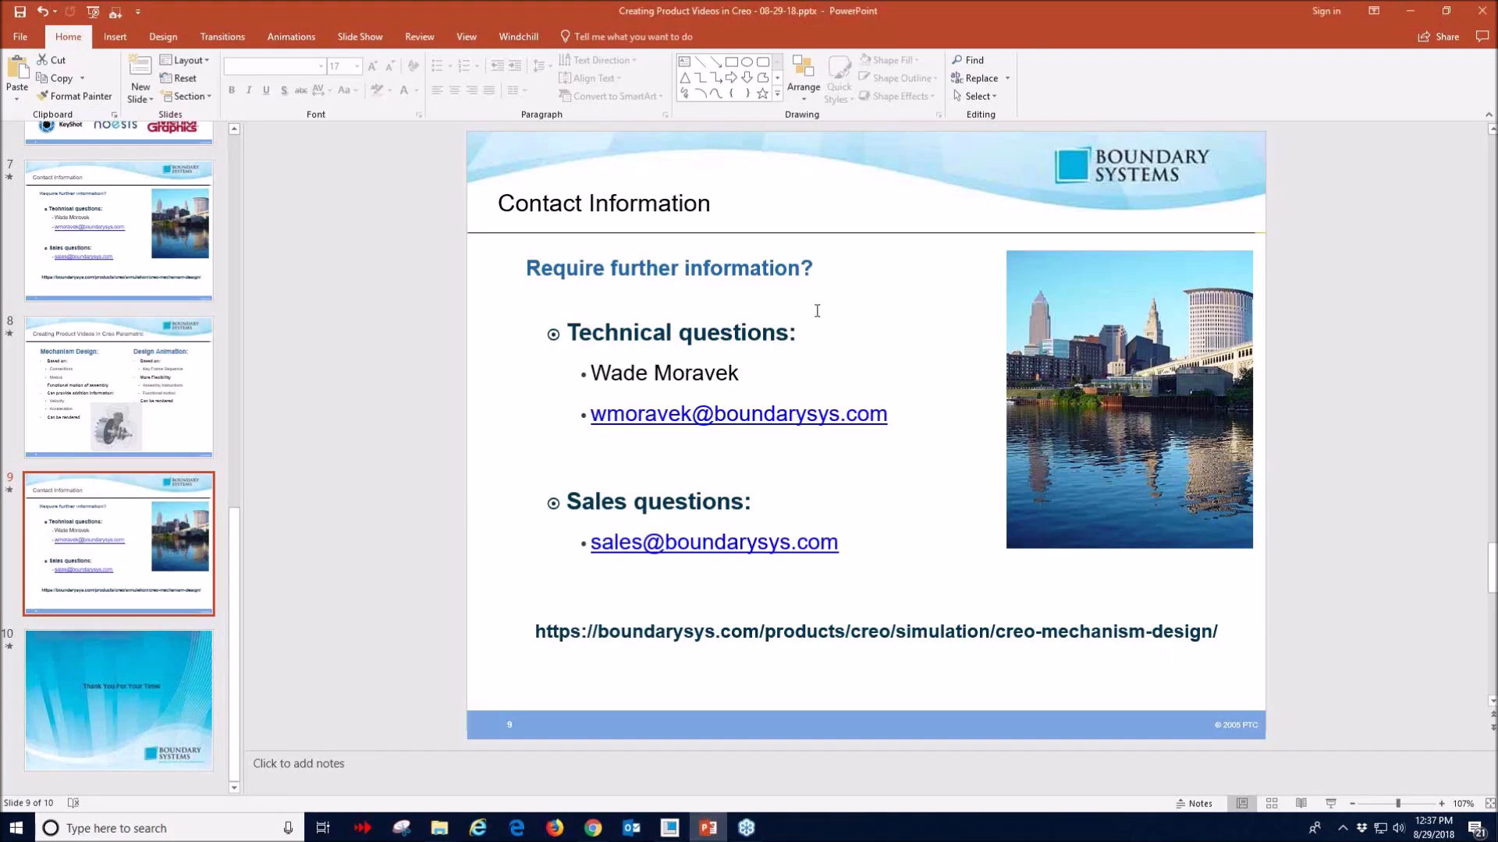
{"action": "left_click", "coordinate": [840, 300]}
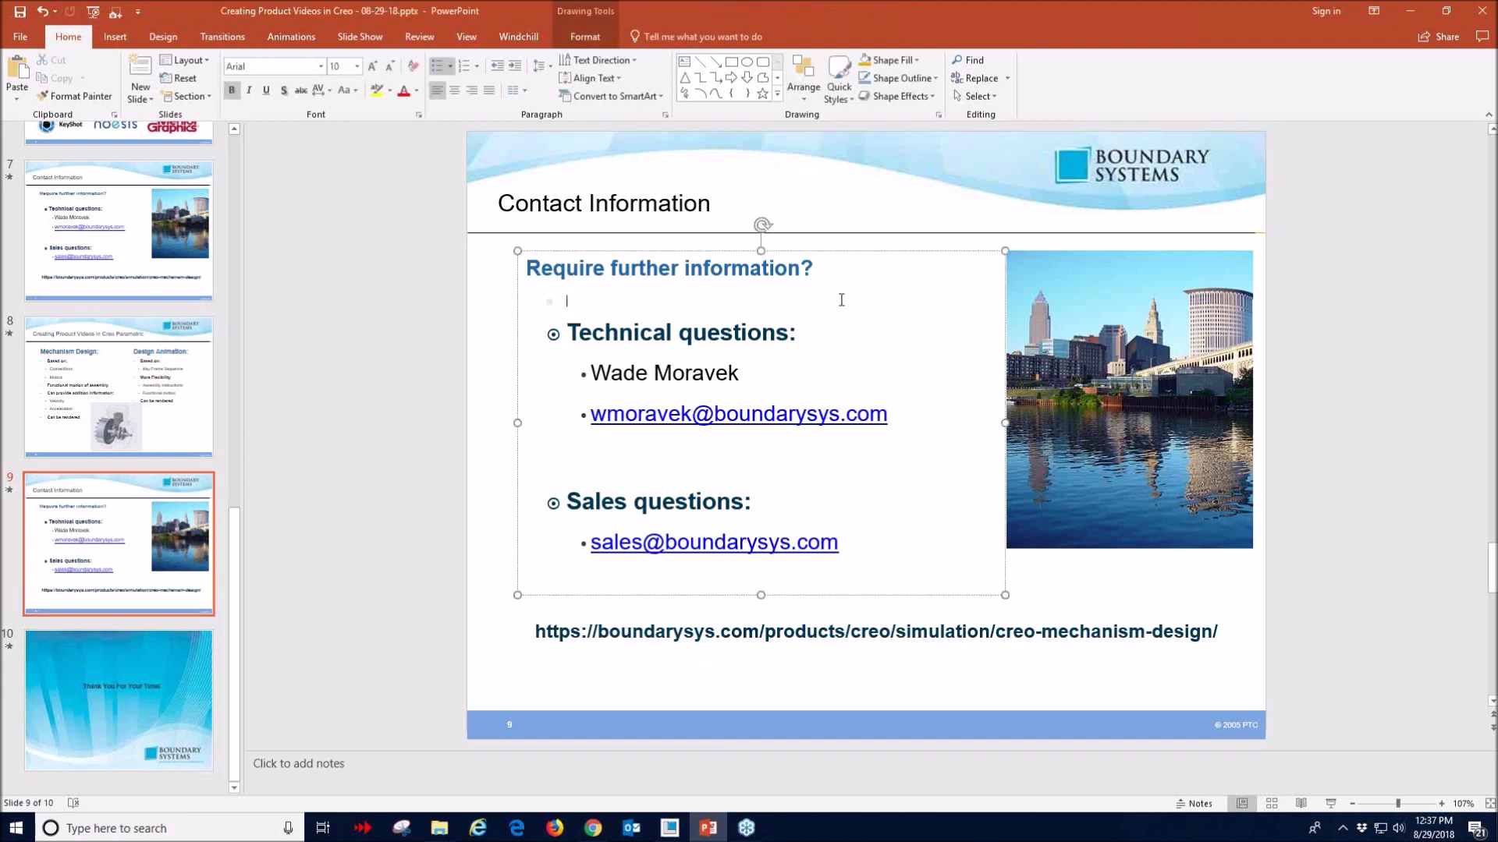
{"action": "left_click", "coordinate": [1330, 806]}
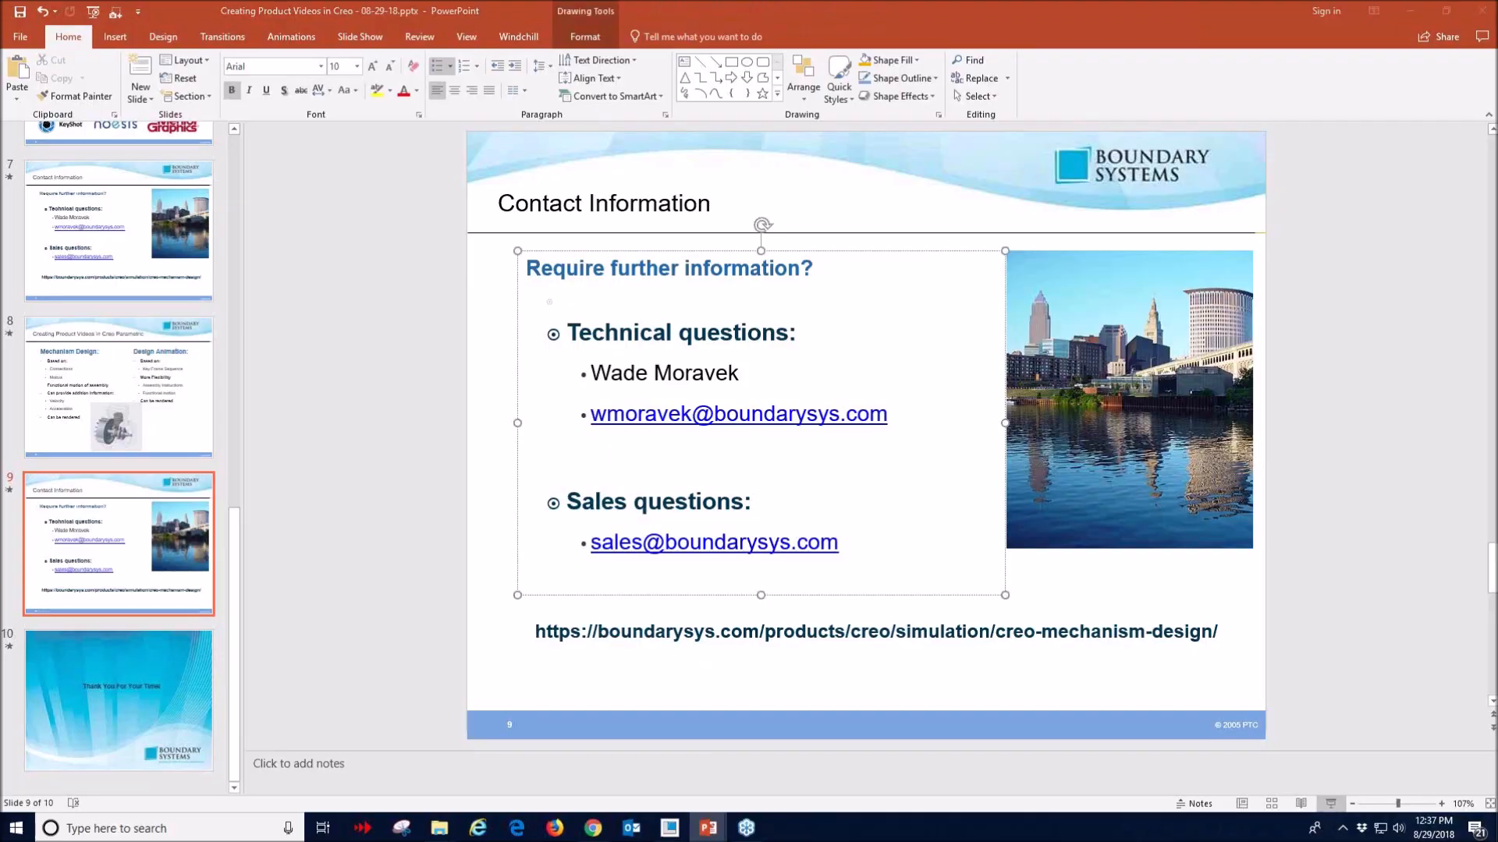